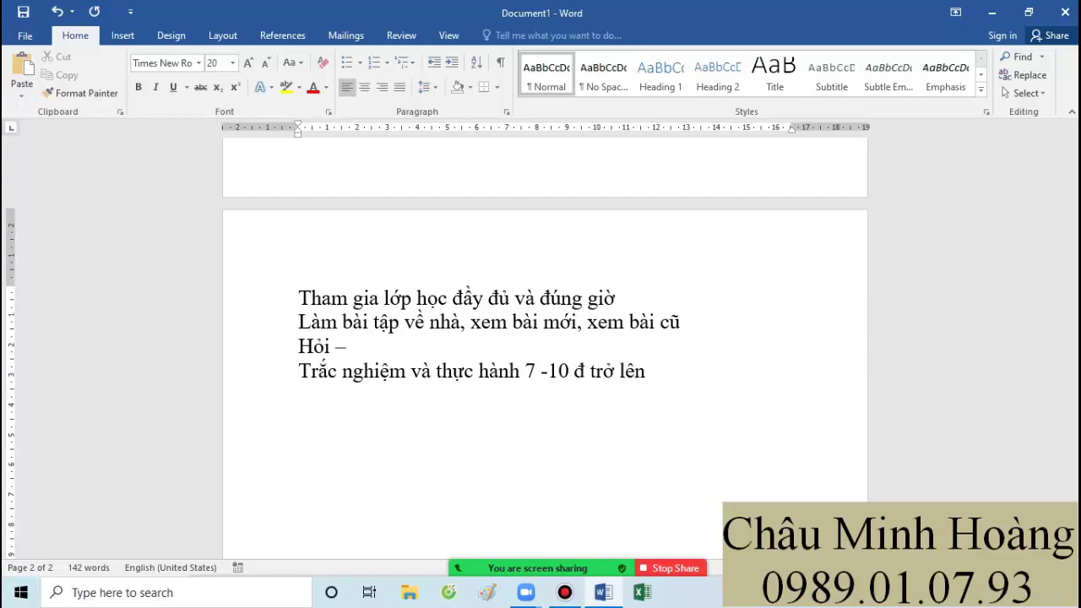
Insert a space before 10 in the last line's score range so that it reads "7 - 10 đ"
left_click(549, 373)
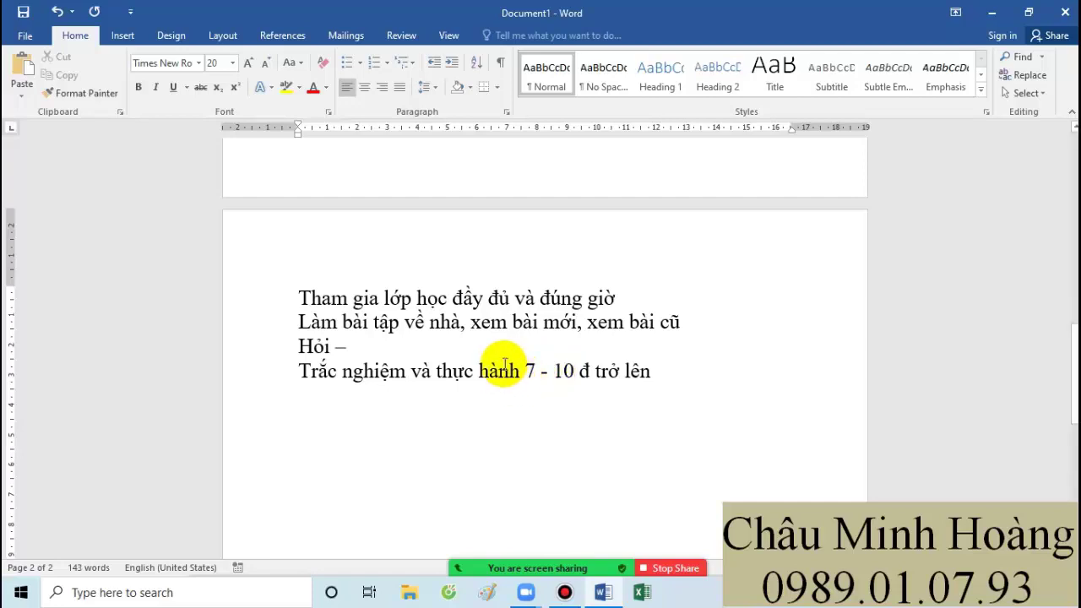
left_click_drag(523, 371, 591, 376)
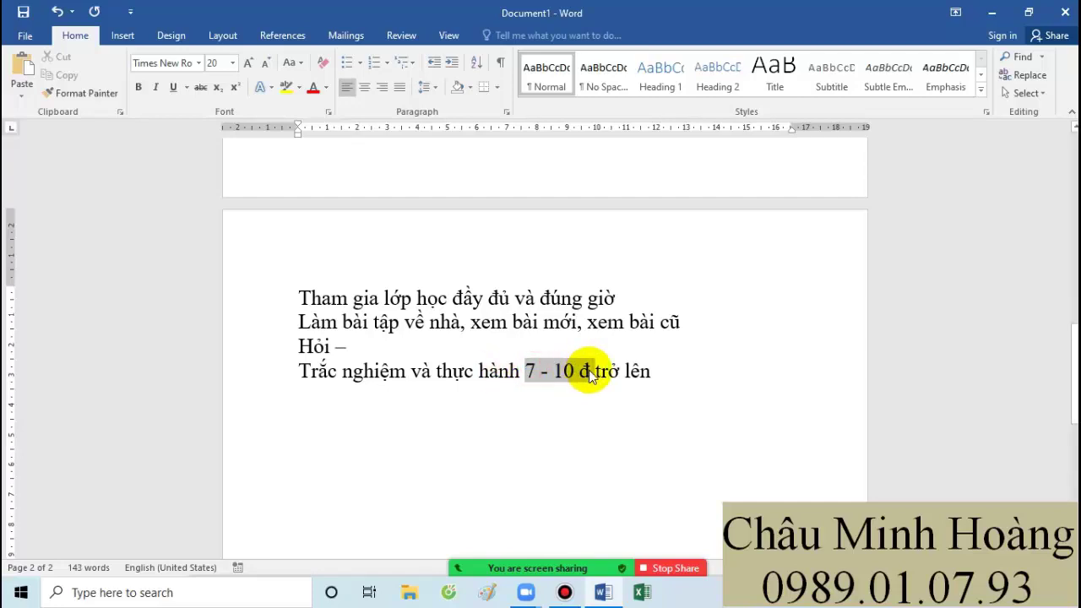
left_click(507, 398)
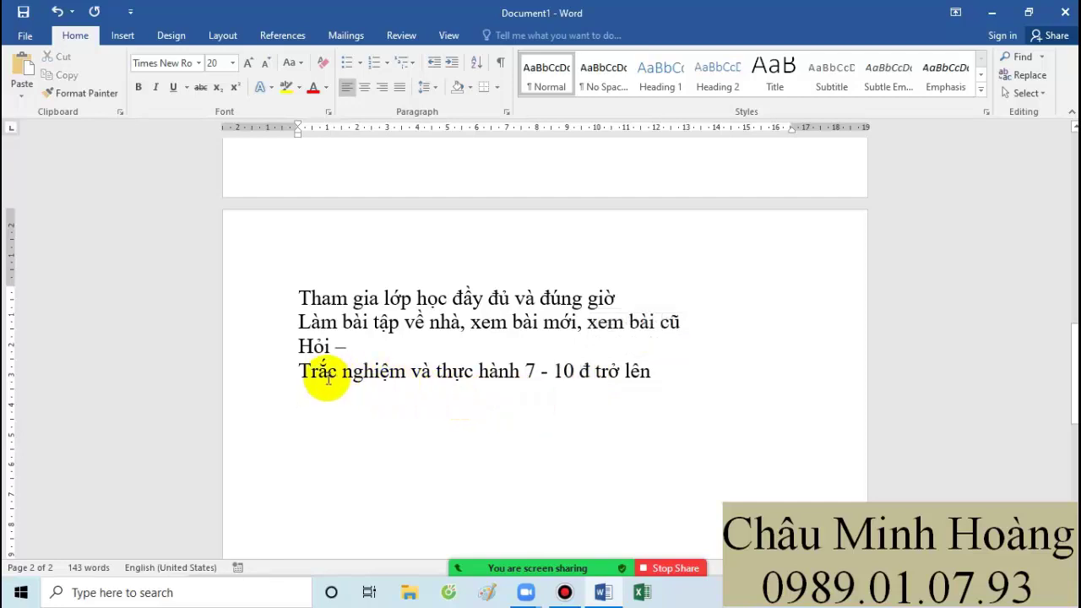
left_click_drag(328, 378, 503, 376)
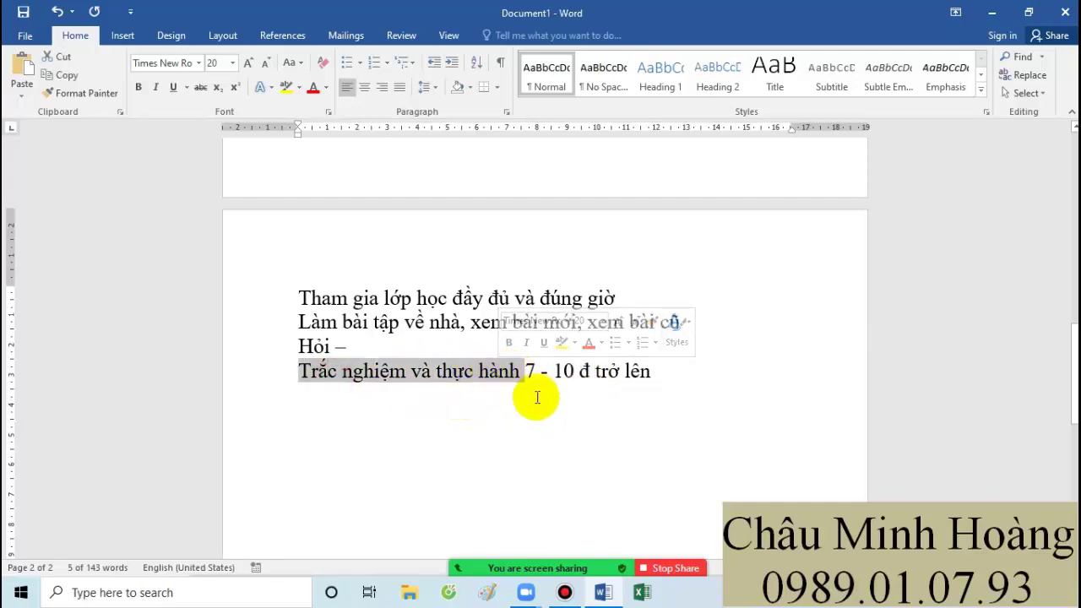
left_click(523, 396)
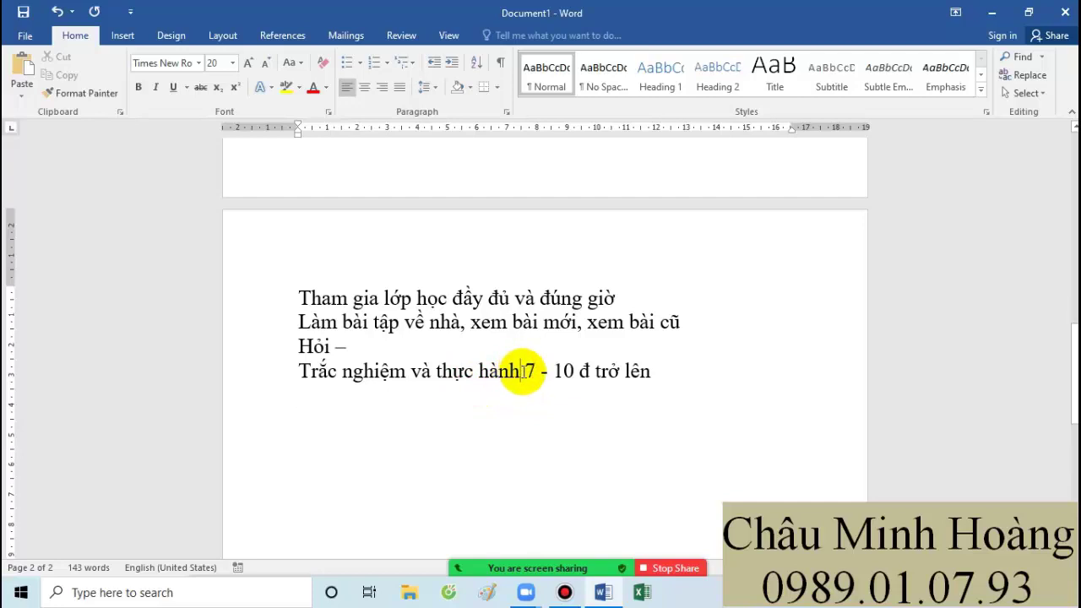
left_click(521, 372)
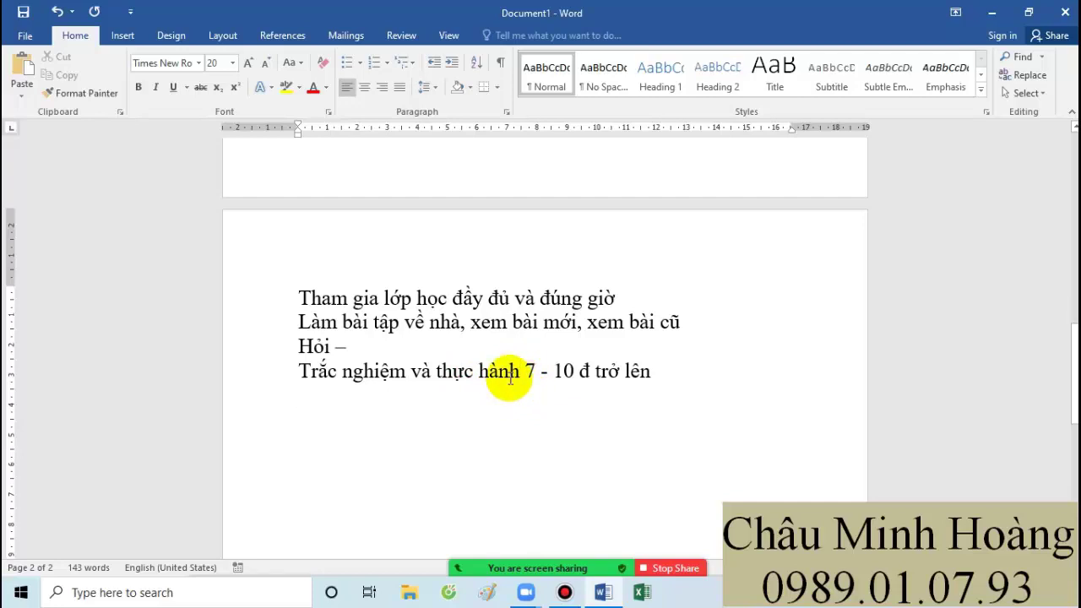
left_click(655, 370)
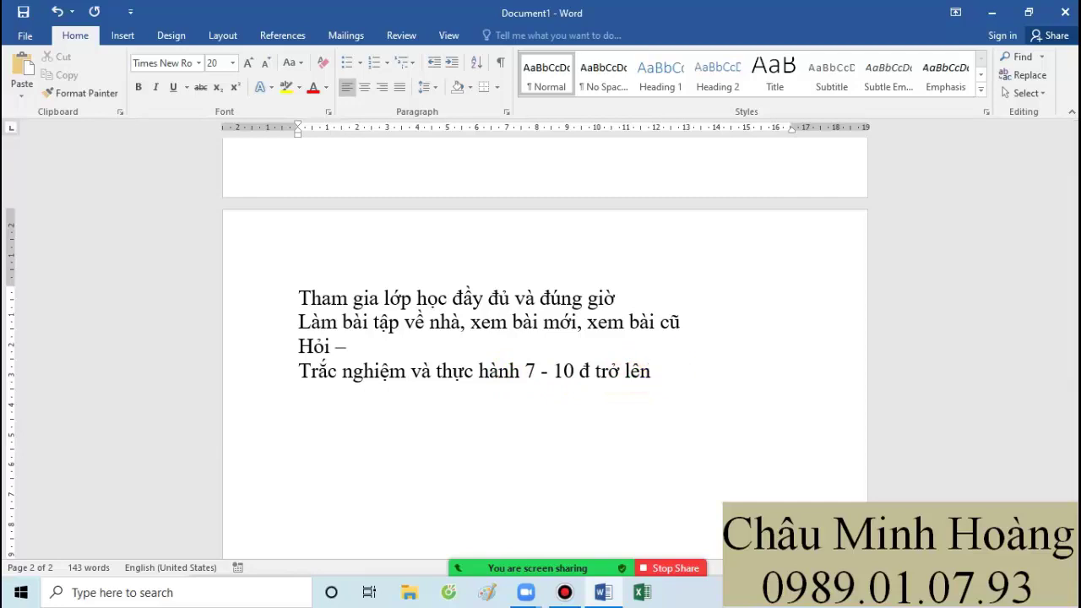
left_click(564, 592)
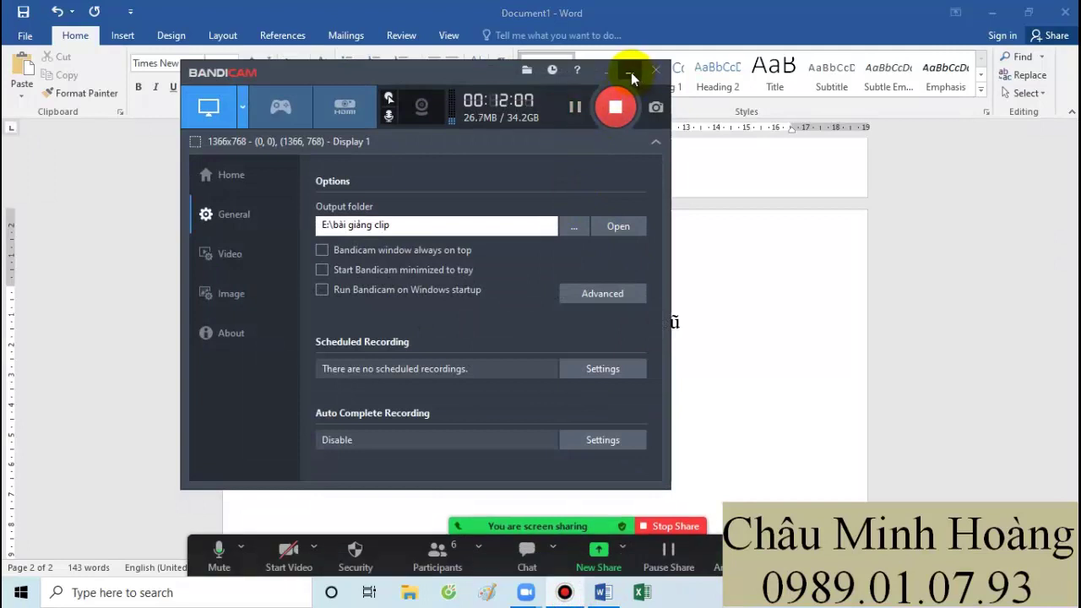
left_click(628, 75)
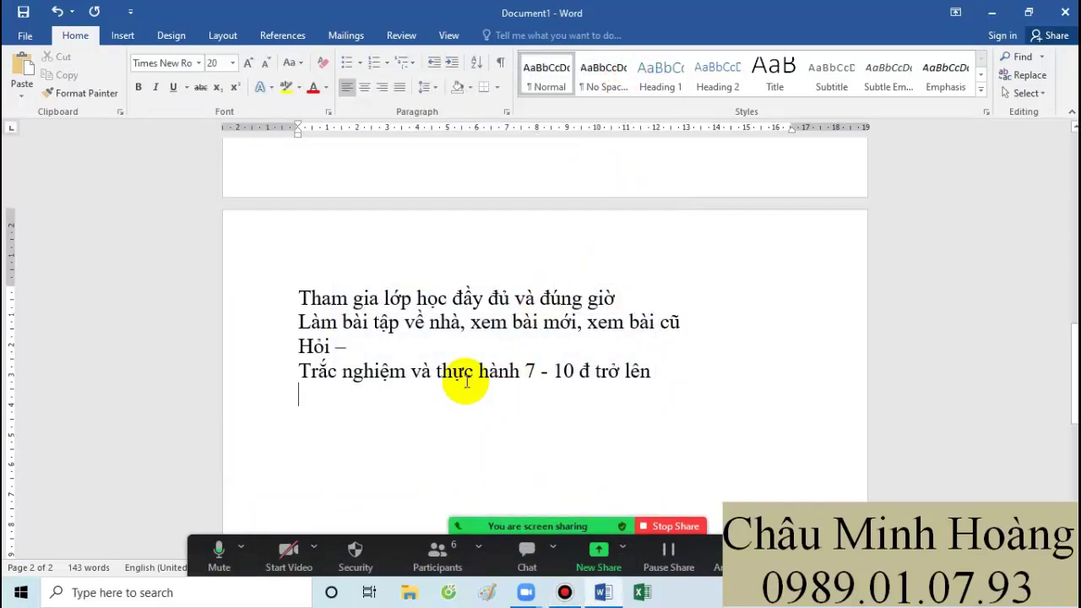
left_click(185, 592)
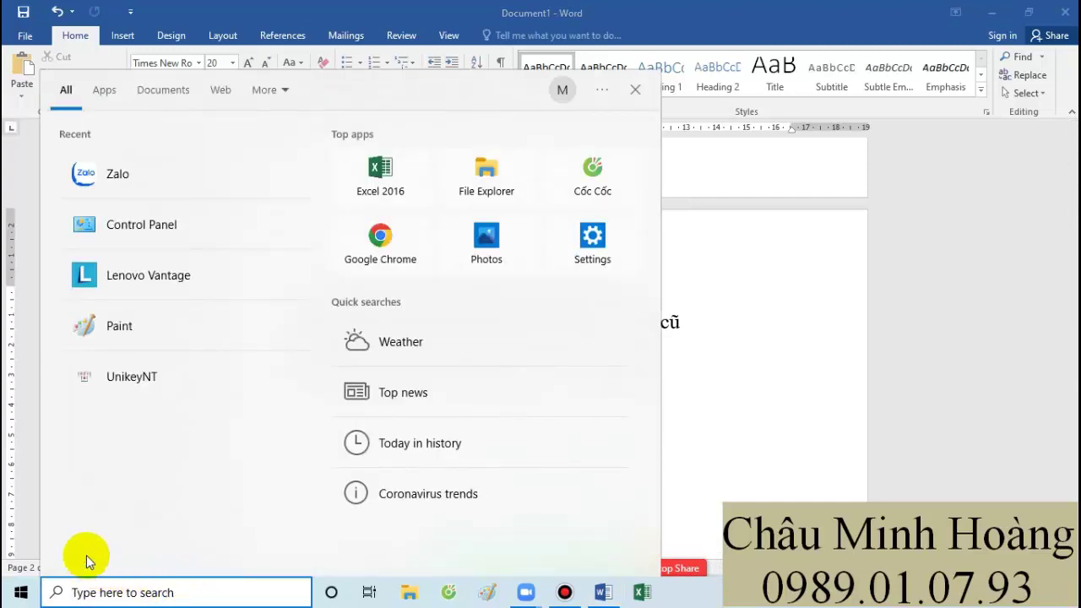
left_click(686, 591)
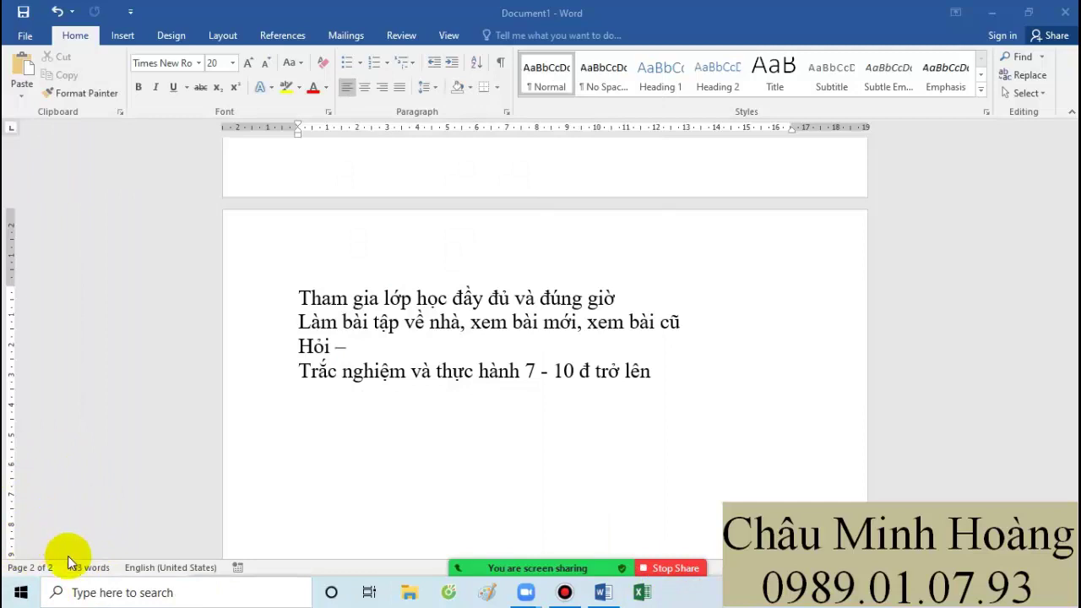
Start a new Zoom share of the entire screen in place of the current share
mouse_move(486, 564)
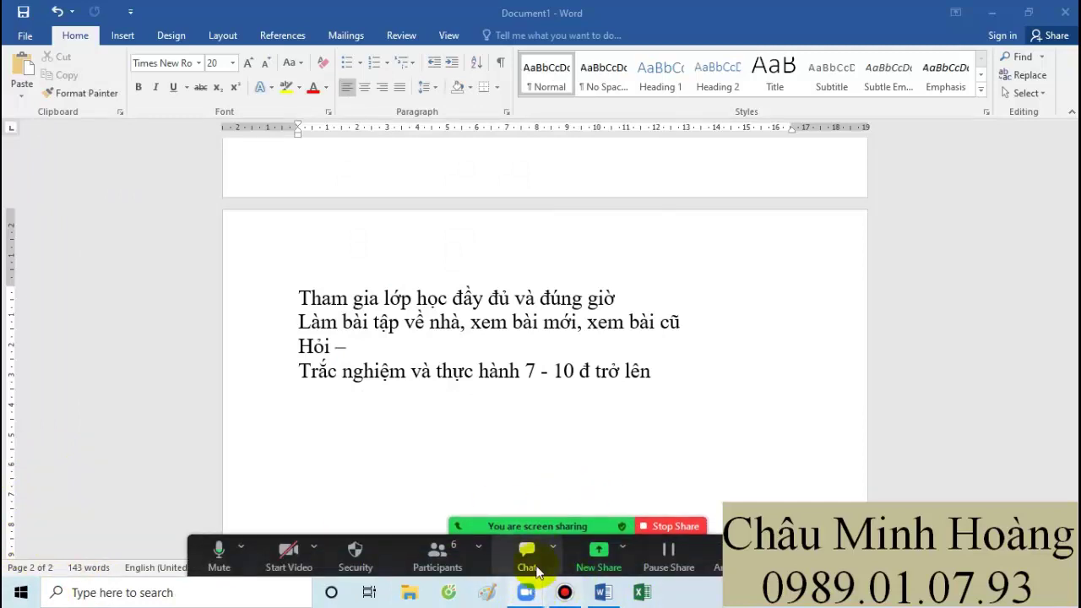
left_click(598, 555)
double_click(284, 248)
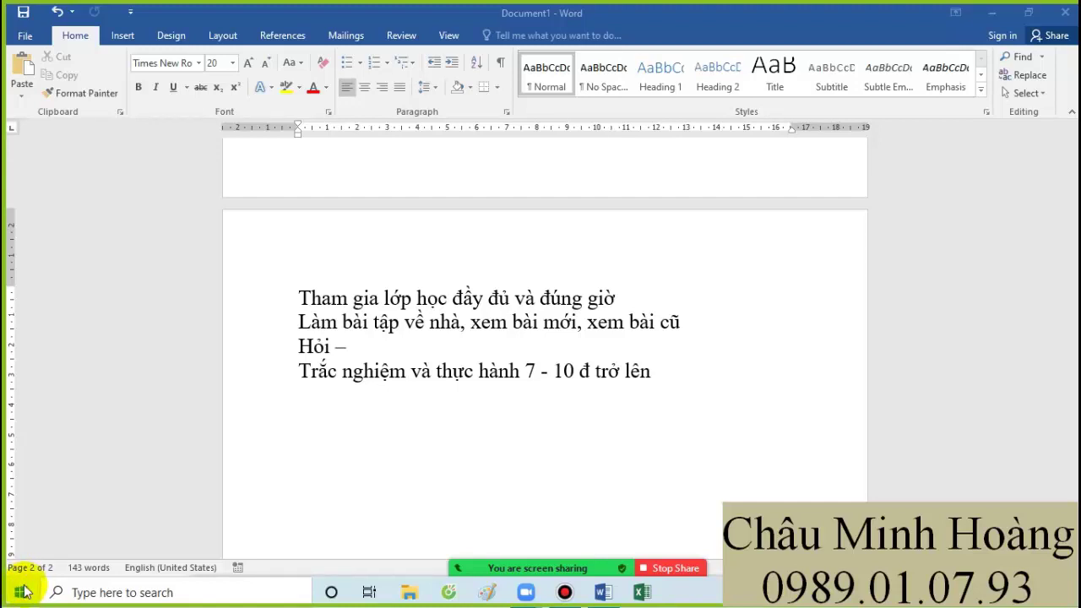
Open Control Panel and go through Clock and Region to Region's additional format settings
left_click(20, 592)
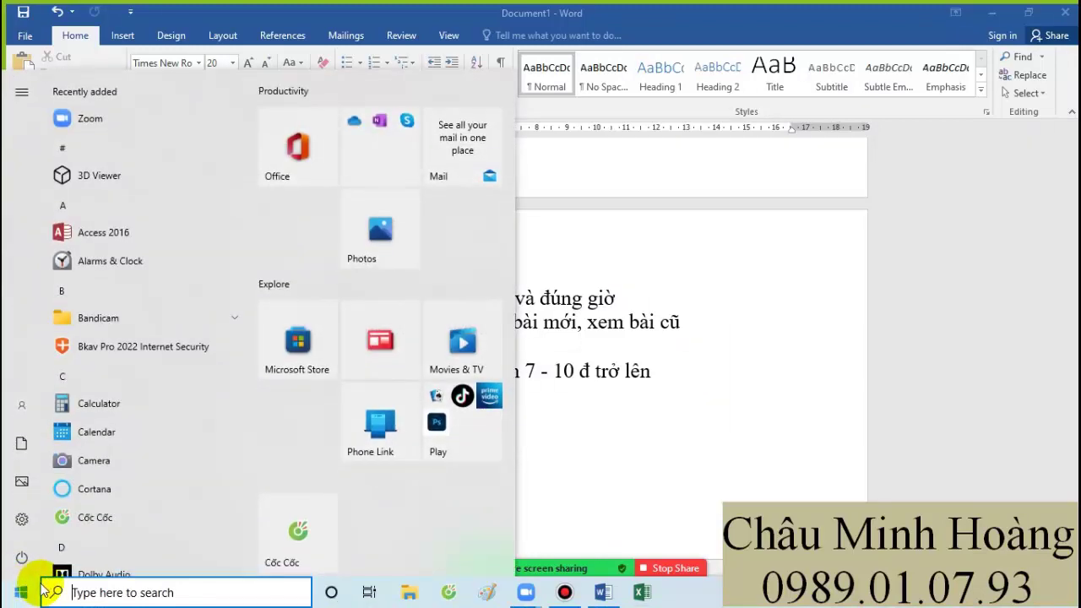
type("con")
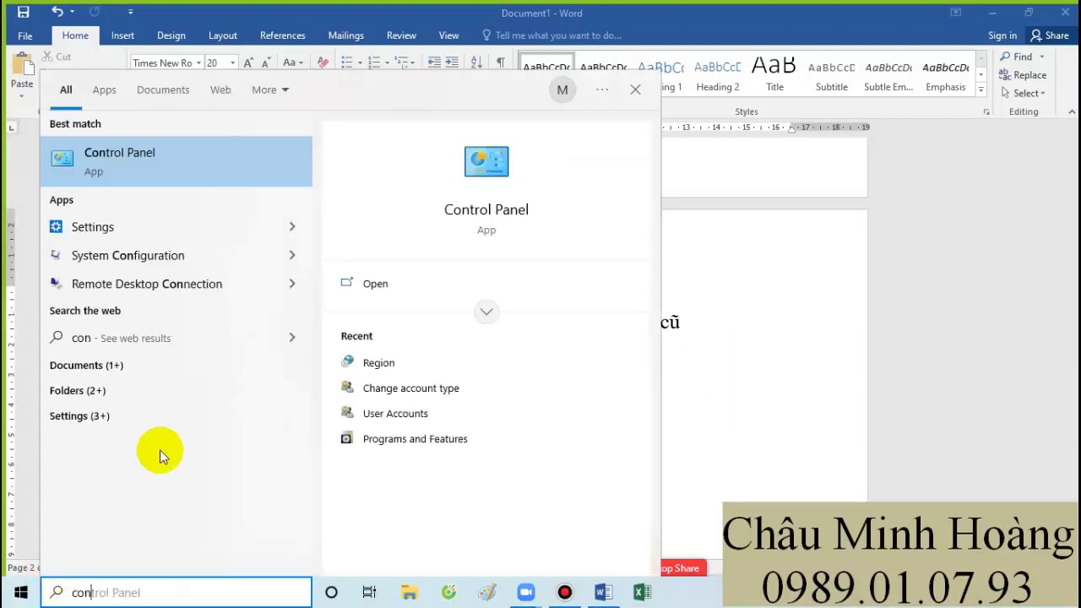
left_click(183, 179)
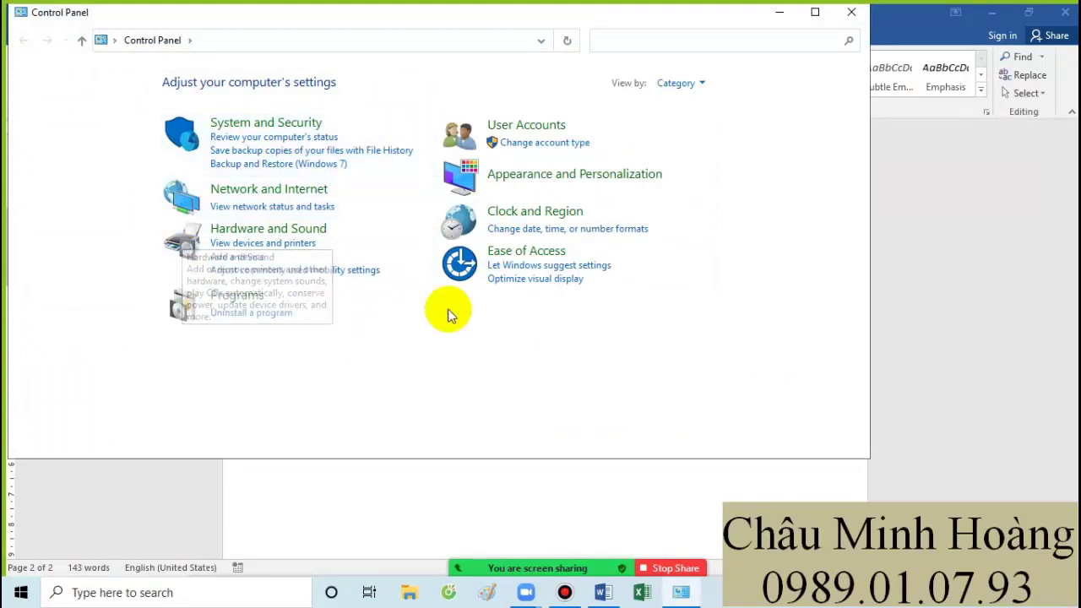
left_click(579, 214)
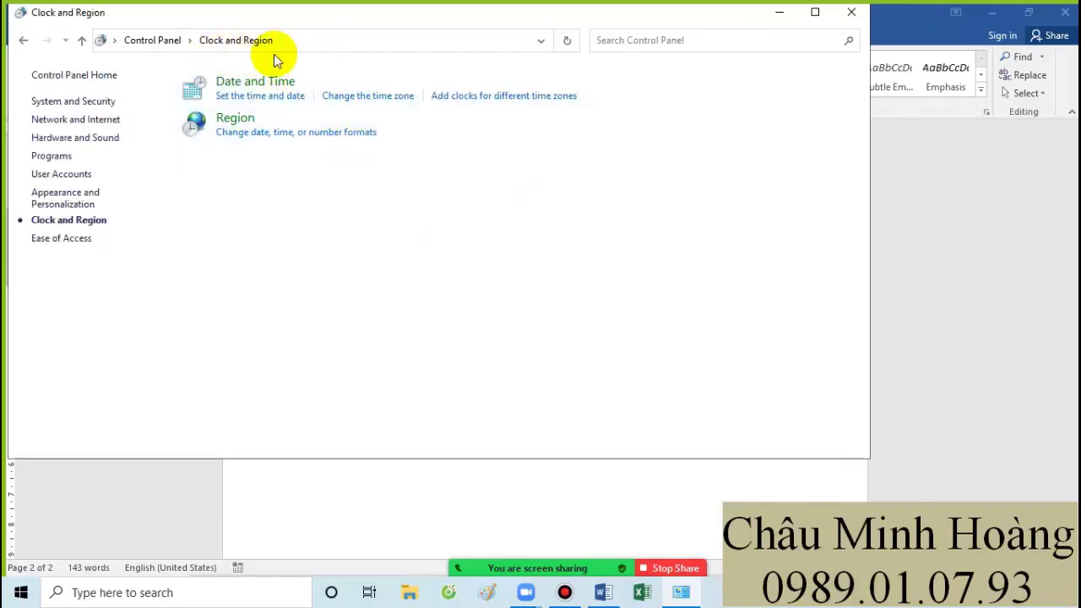
left_click(237, 119)
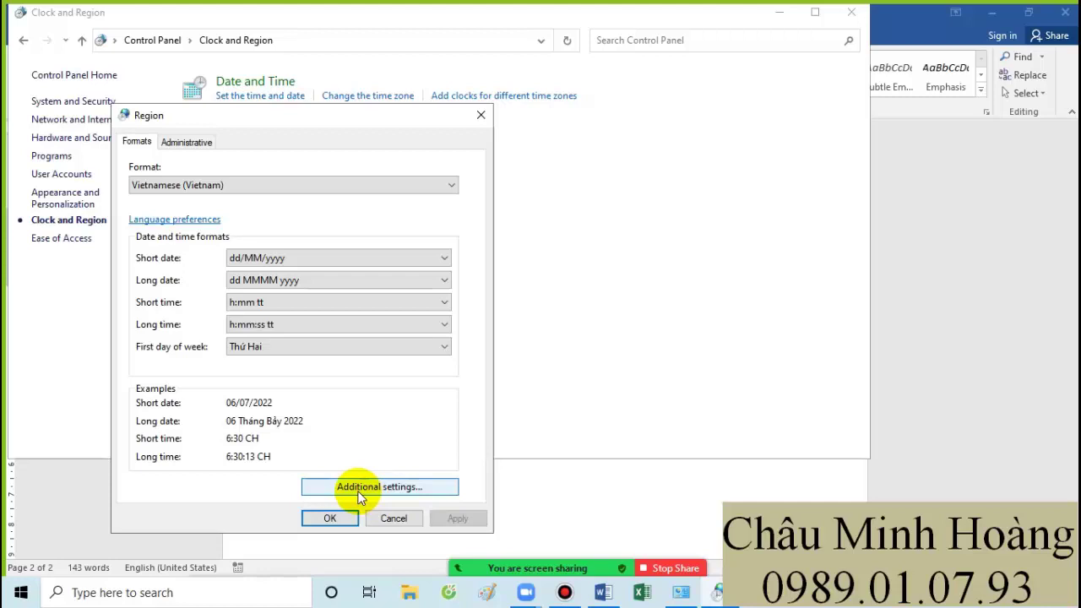
left_click(358, 489)
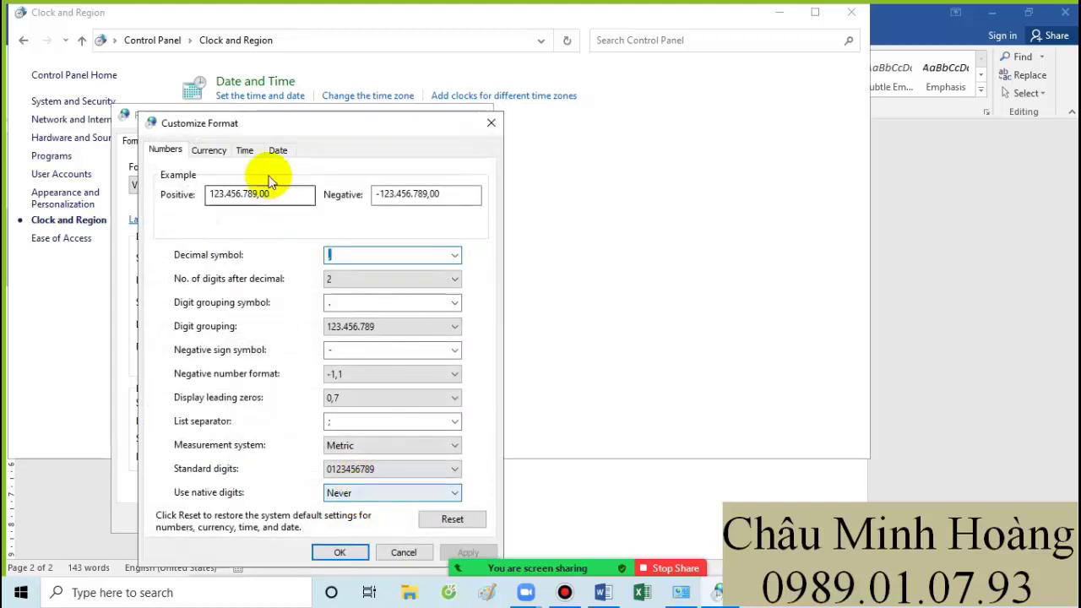
Examine the decimal symbol, digit grouping symbol and list separator for numbers, and close the region settings and Control Panel
left_click_drag(283, 129, 605, 93)
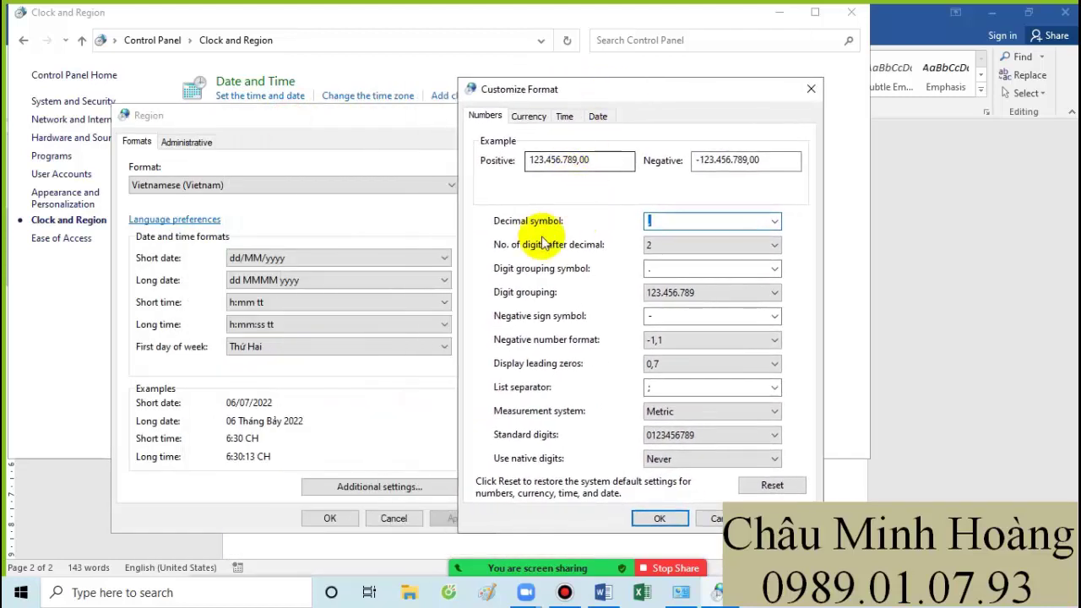
key("BackSpace")
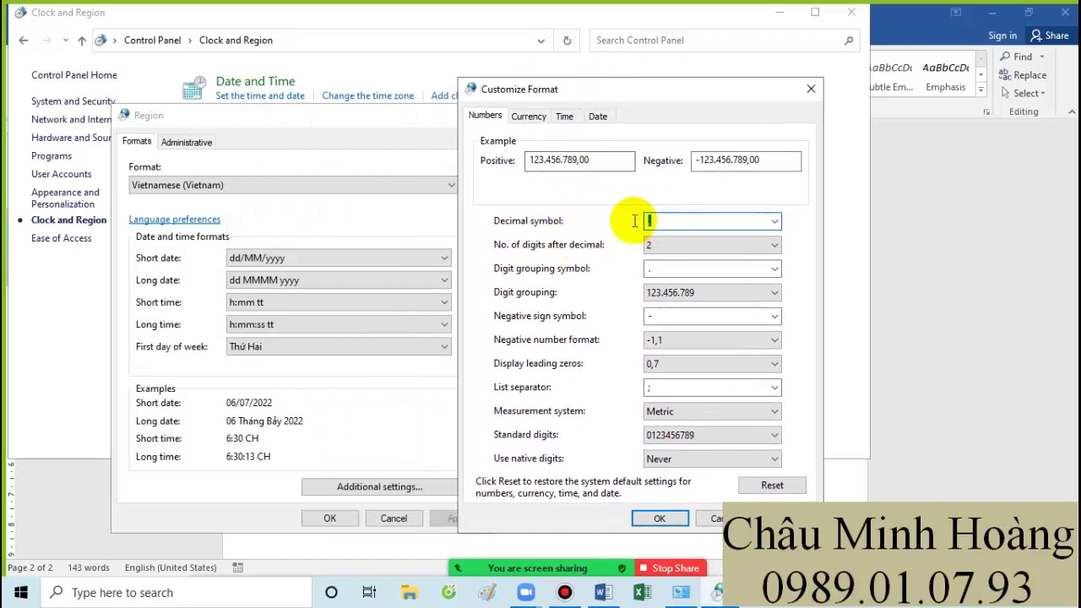
type(".")
left_click(654, 266)
key("BackSpace")
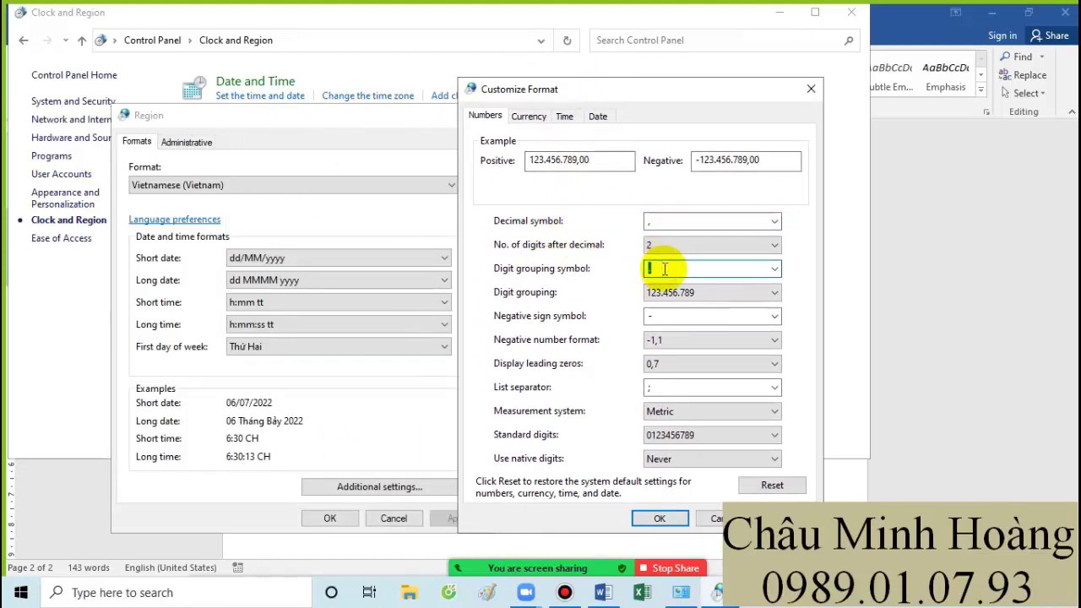
left_click(664, 386)
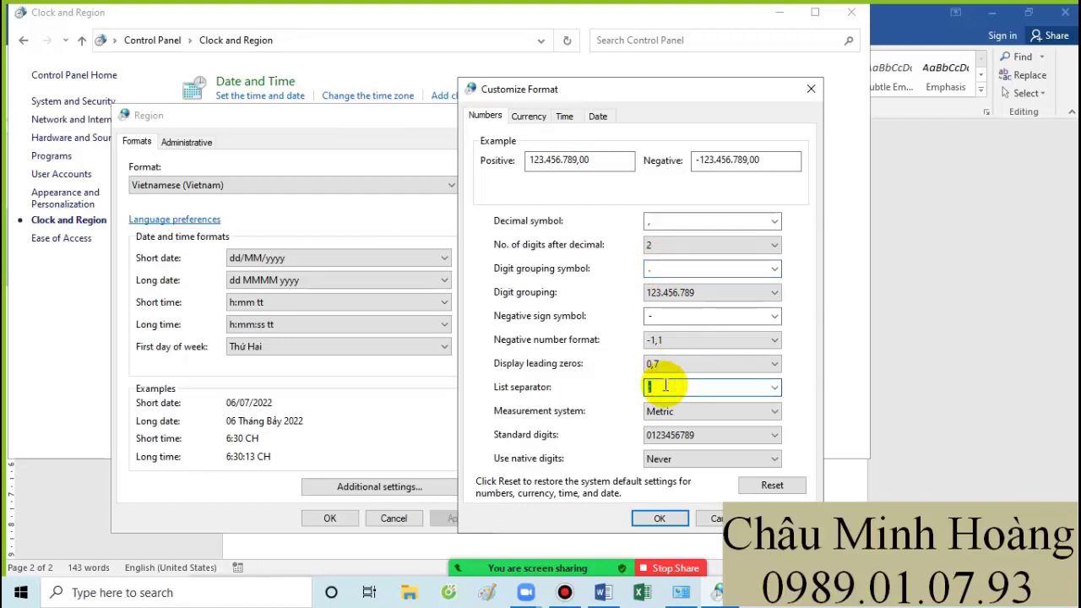
left_click(651, 521)
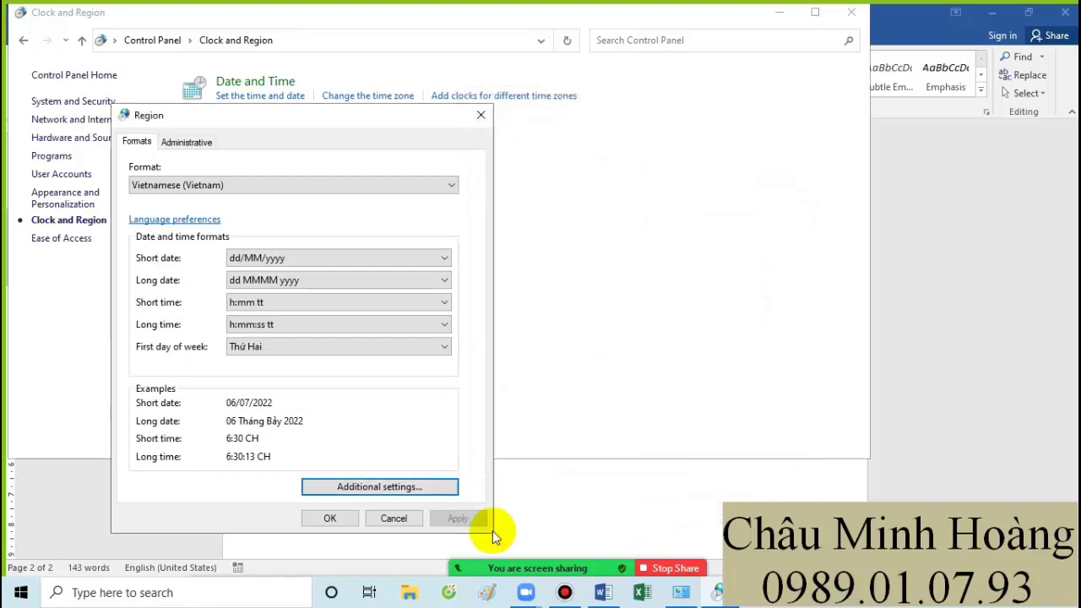
left_click(393, 517)
left_click(851, 12)
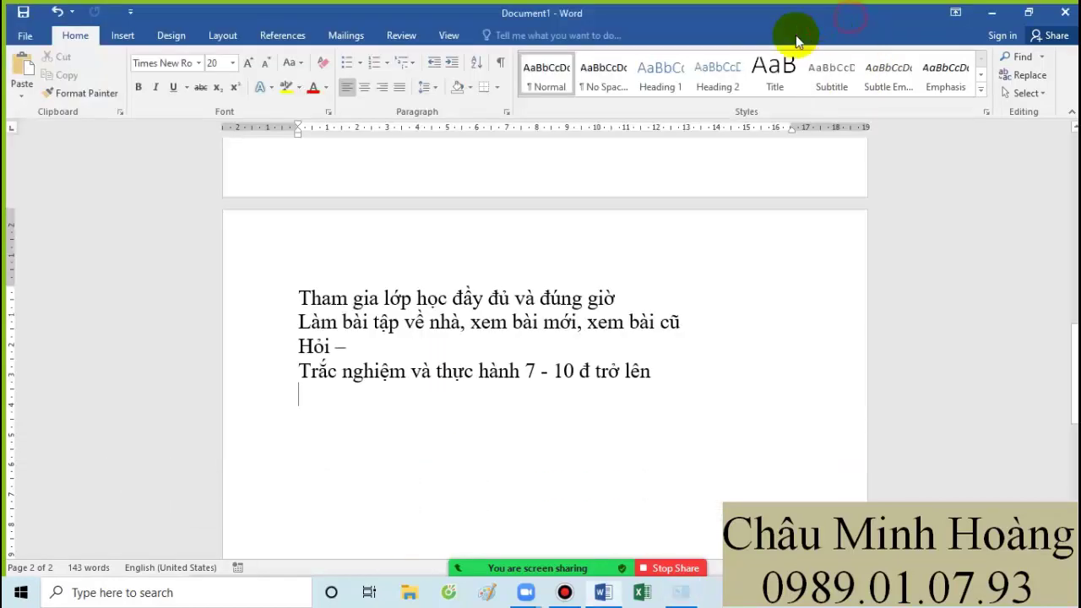
Reopen Control Panel and return to the Customize Format settings under Clock and Region
left_click(21, 592)
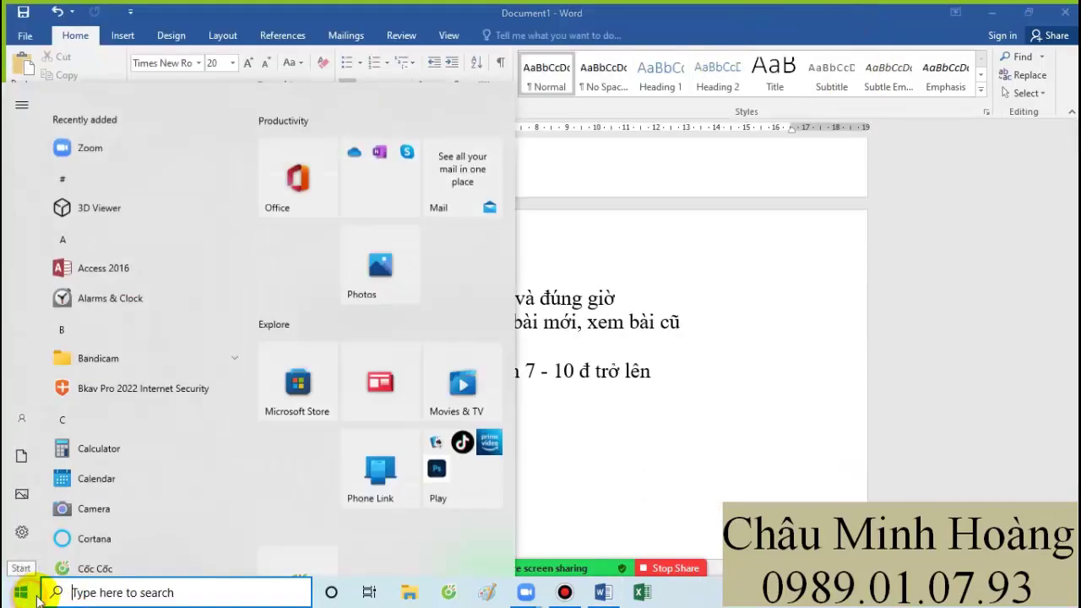
type("con")
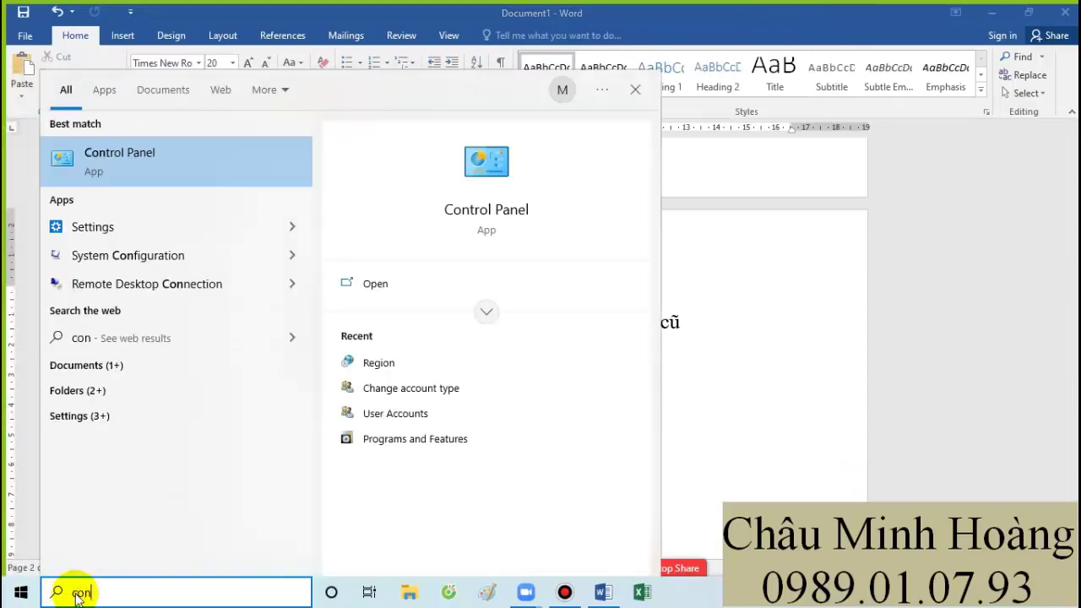
left_click(144, 167)
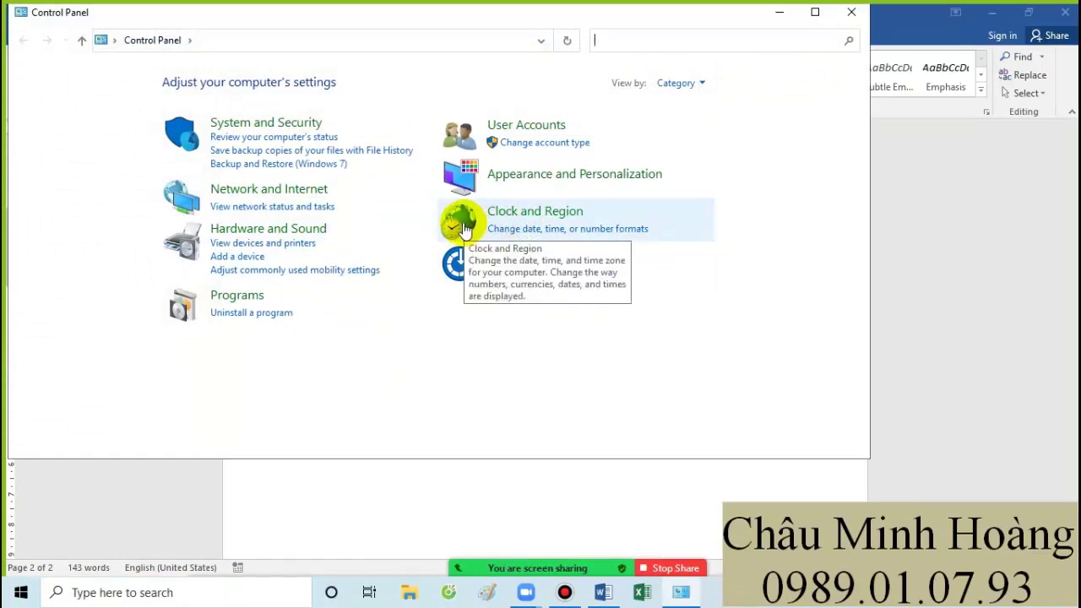
left_click(562, 210)
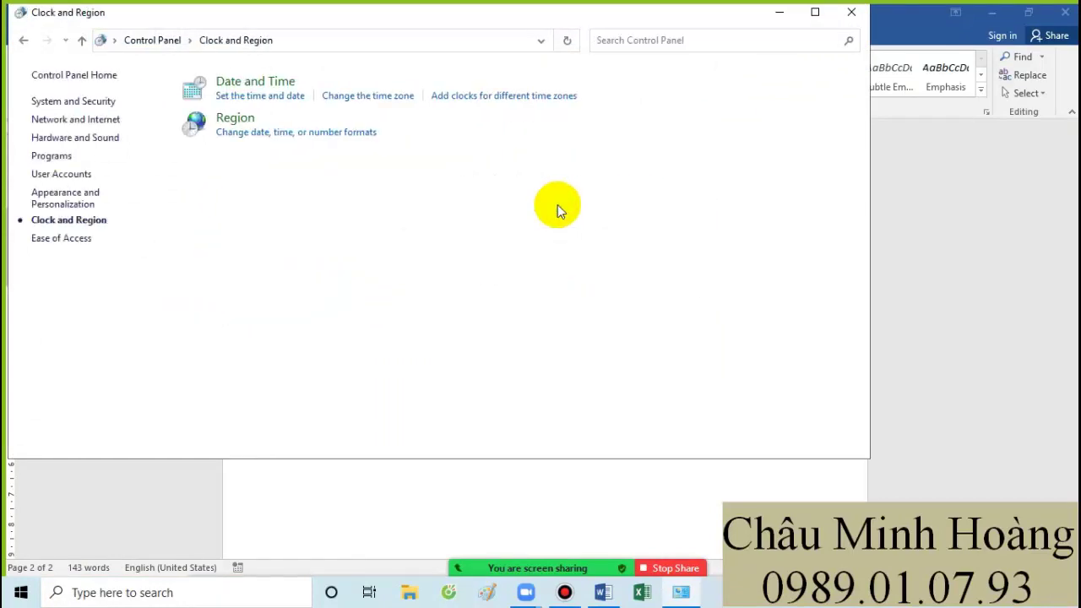
left_click(245, 123)
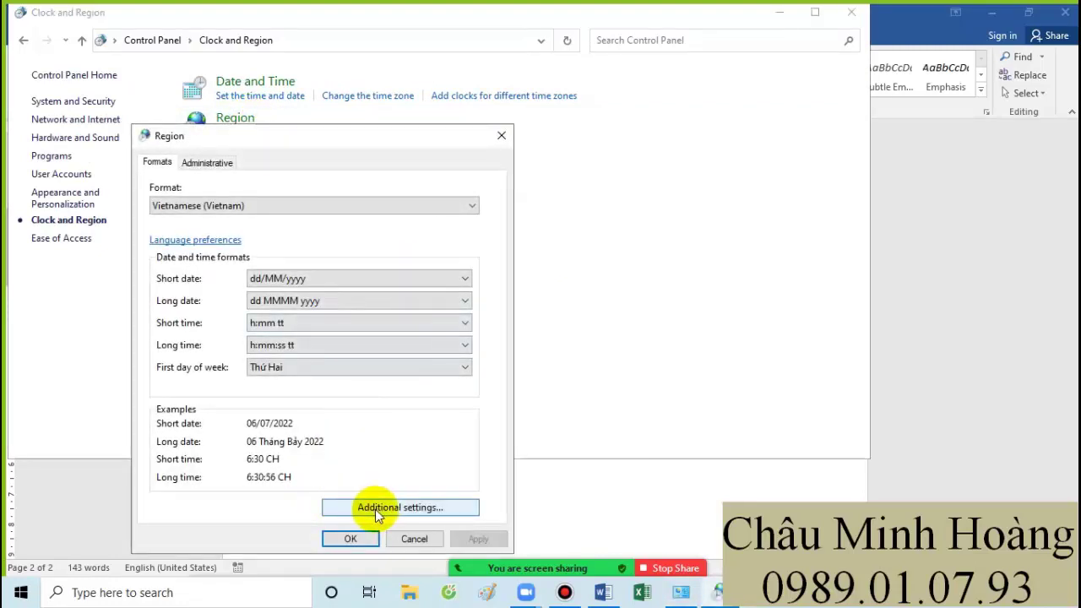
left_click(375, 509)
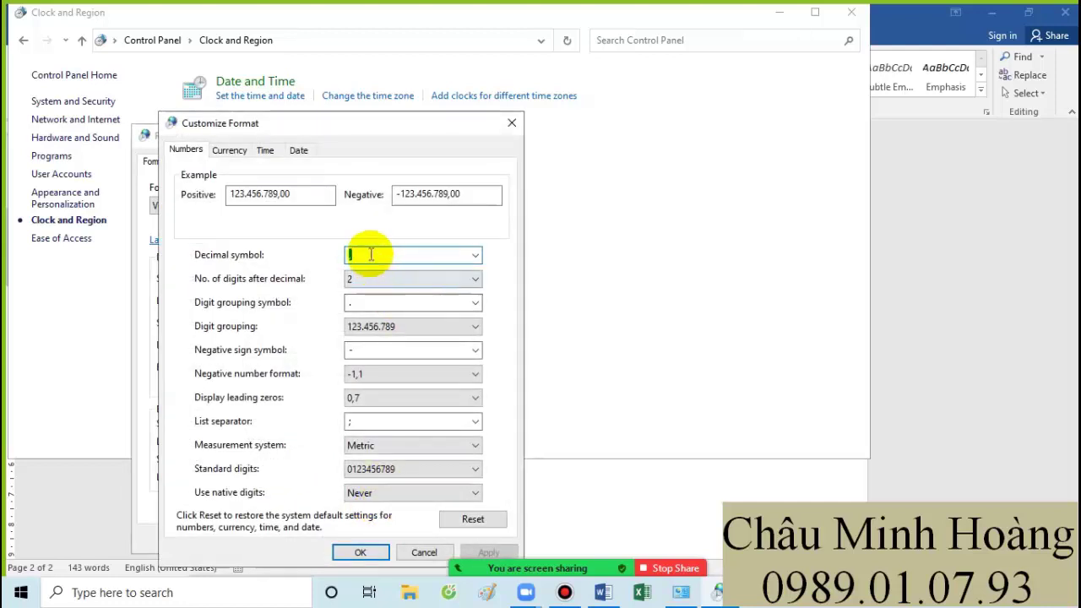
Check the digit grouping symbol and list separator, and move the Customize Format dialog clear of the Region dialog
left_click(374, 304)
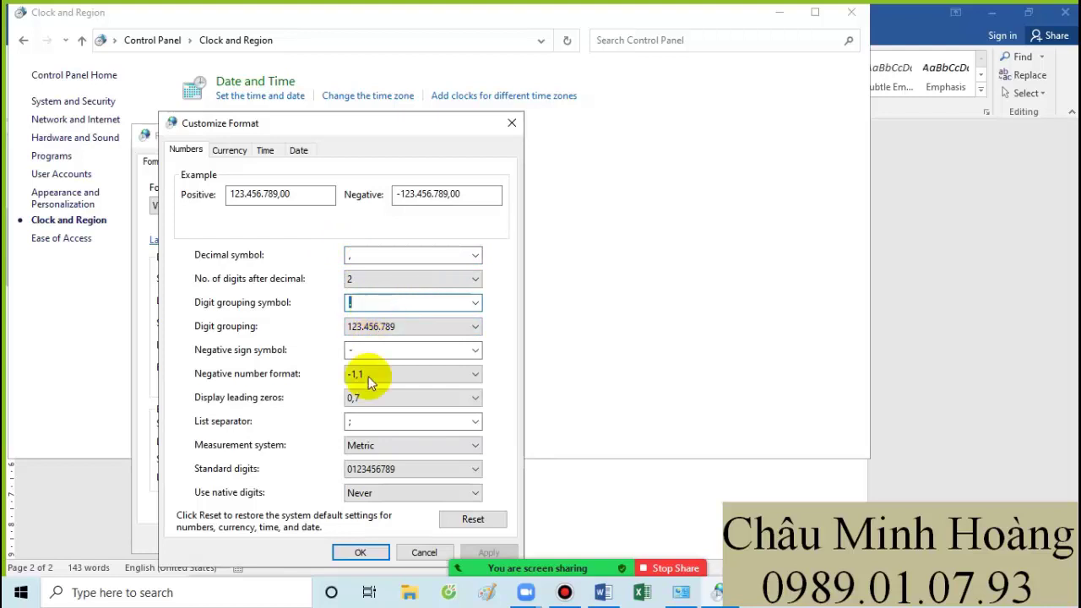
left_click(372, 422)
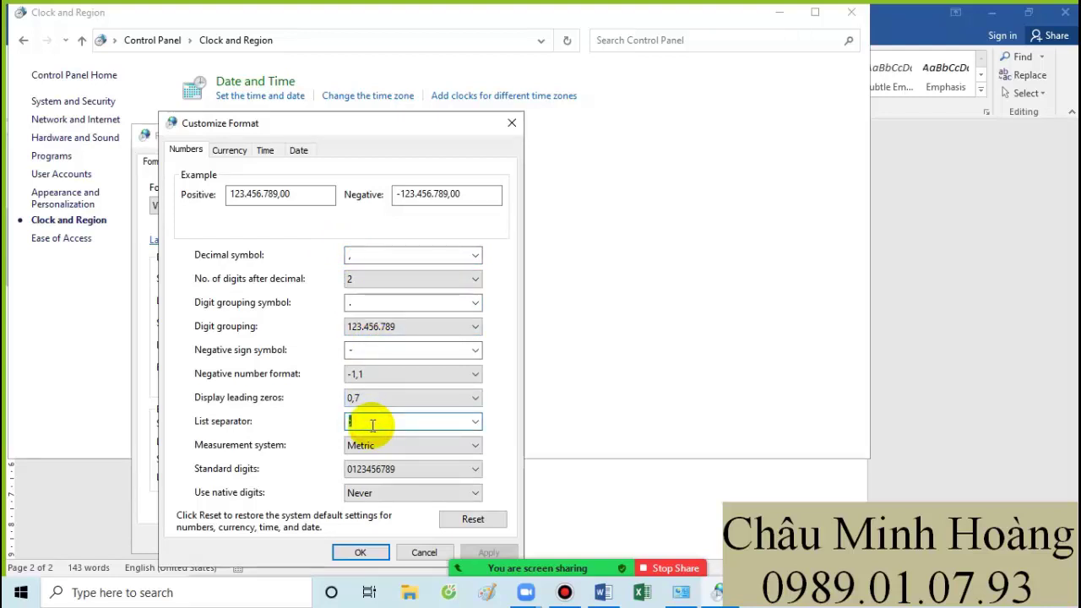
left_click_drag(392, 122, 724, 48)
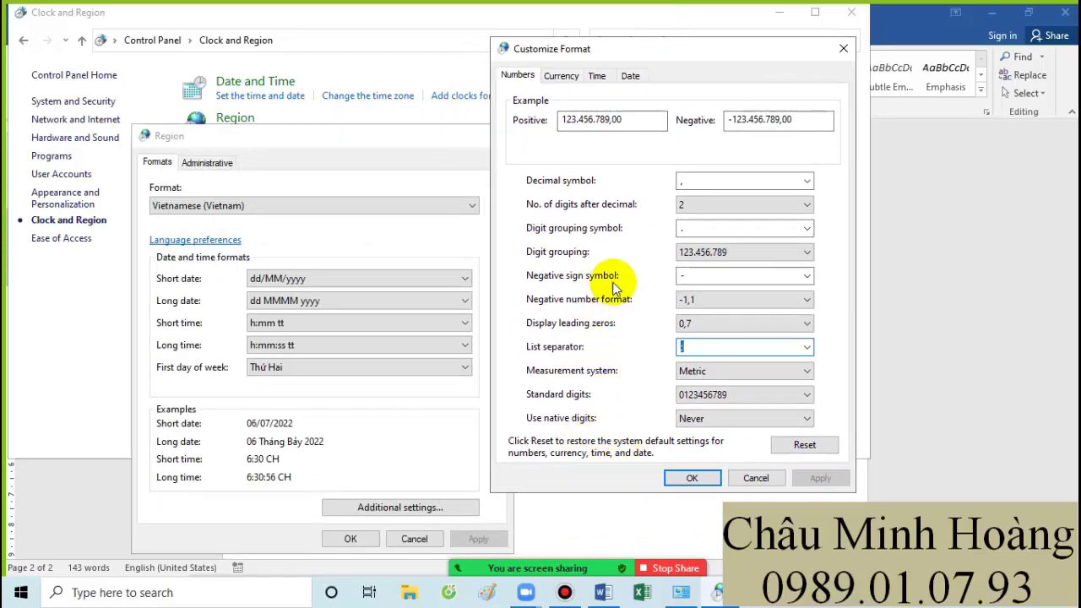
left_click(567, 594)
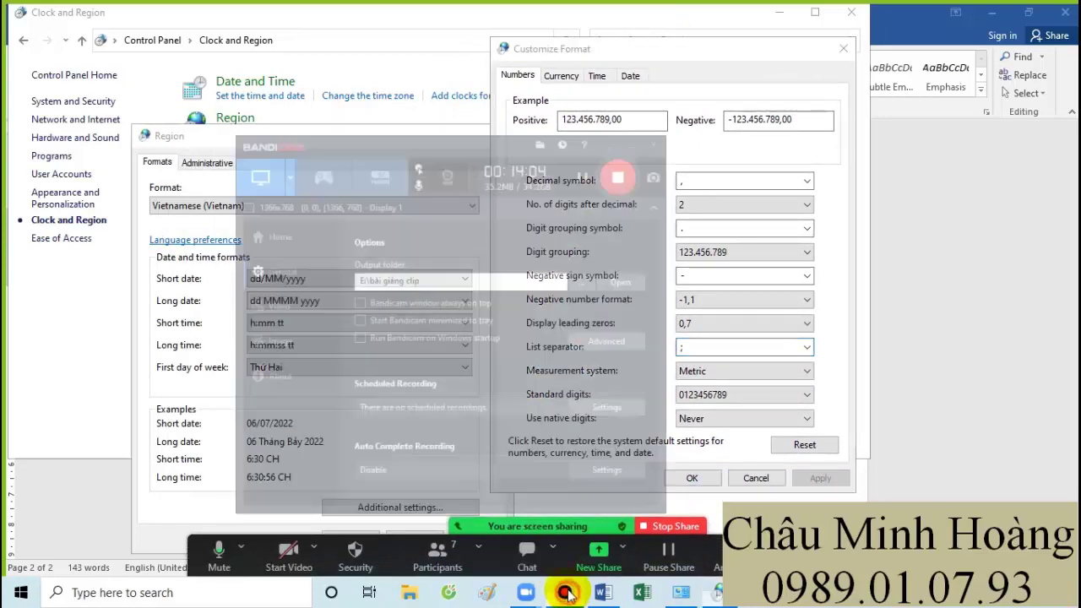
Switch to Gmail's sent mail in Chrome, open the message "Buổi 1,2, ôn buổi 1, tô màu nâng cao" and review its attachments
key("ctrl+super+Left")
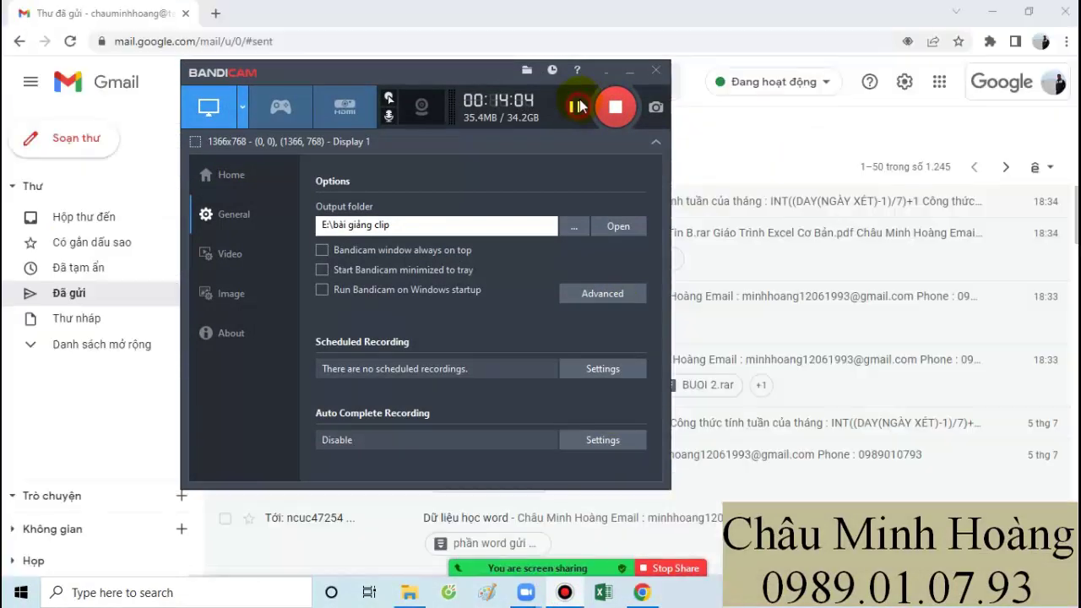
left_click(628, 76)
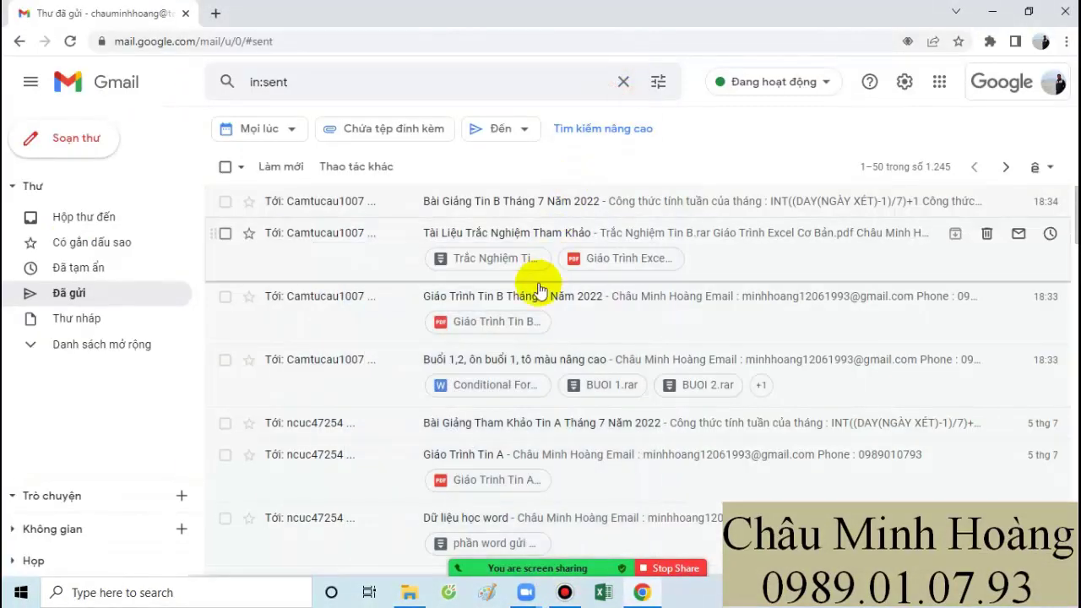
left_click(553, 360)
scroll(588, 346, "down", 1)
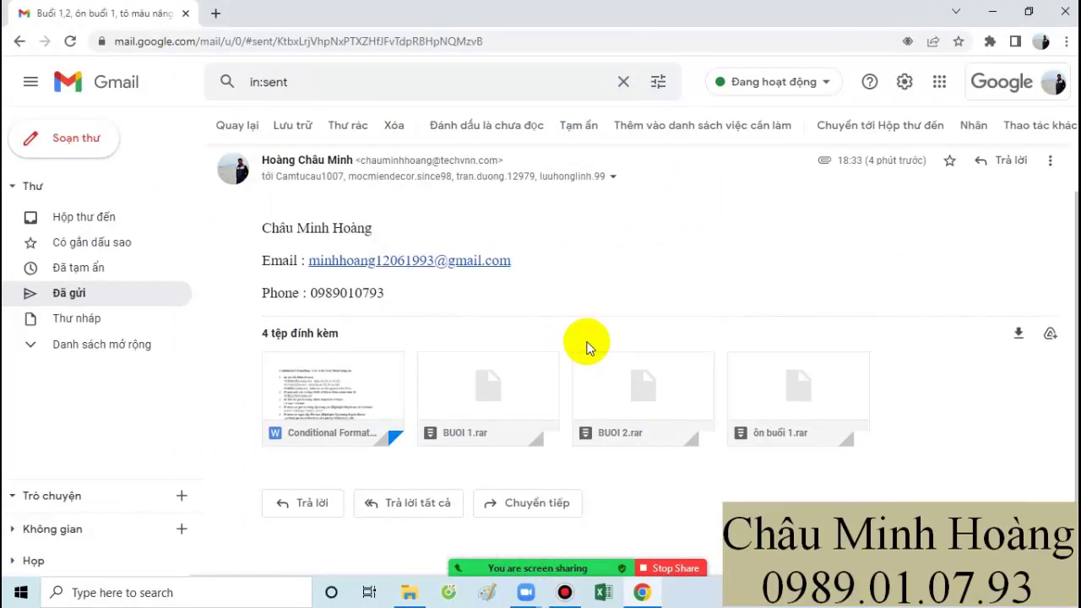
mouse_move(321, 403)
mouse_move(431, 410)
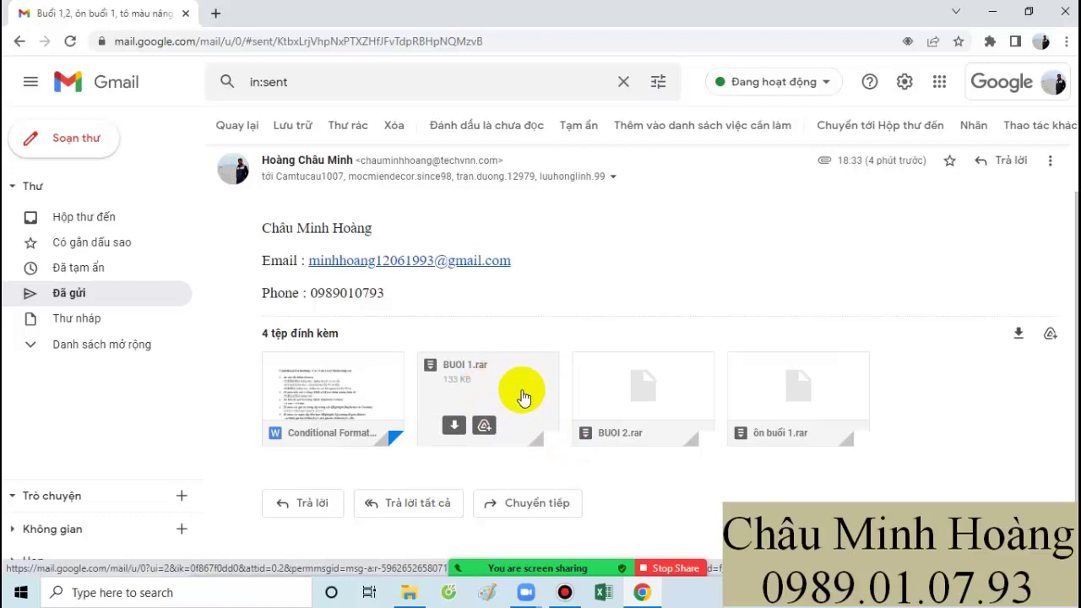
Open the sent message "Giáo Trình Tin B Tháng 7 Năm 2022" and preview its PDF at the "PHẦN LÝ THUYẾT" section
left_click(155, 304)
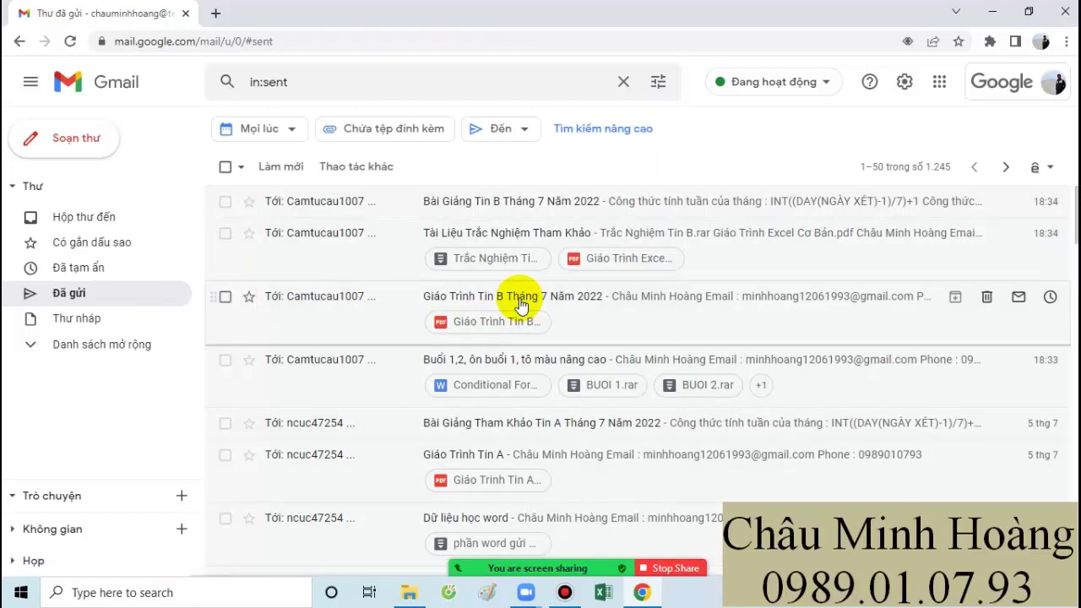
left_click(519, 304)
left_click(345, 401)
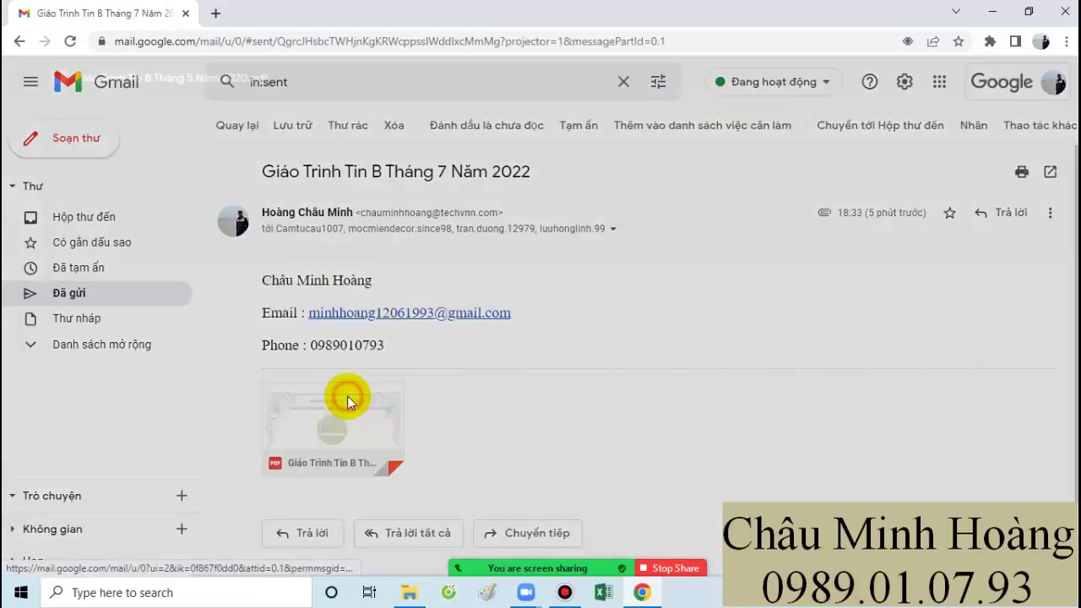
scroll(591, 347, "down", 15)
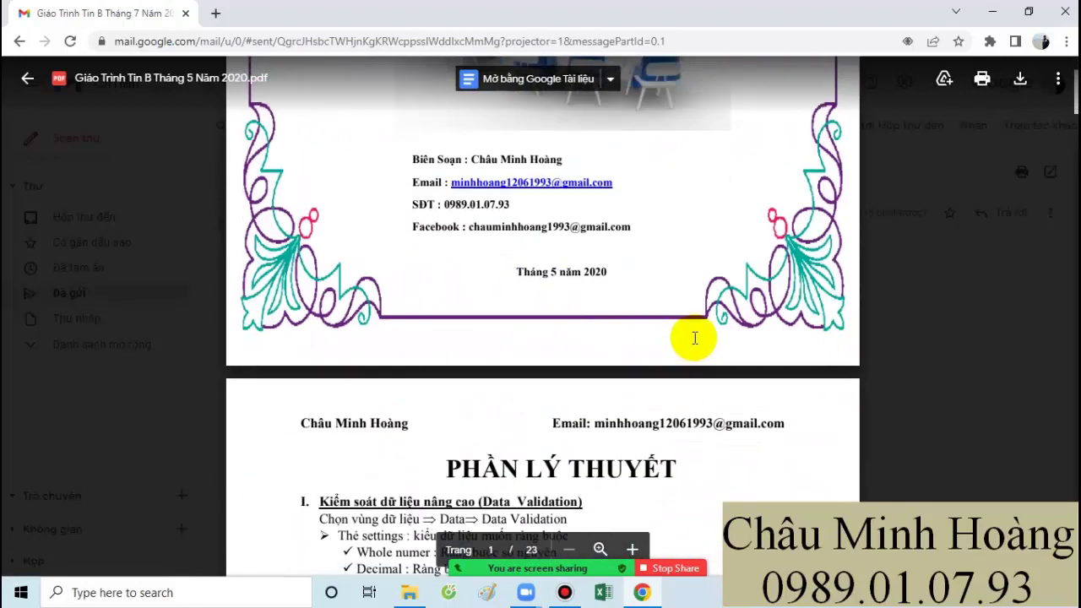
scroll(552, 308, "up", 3)
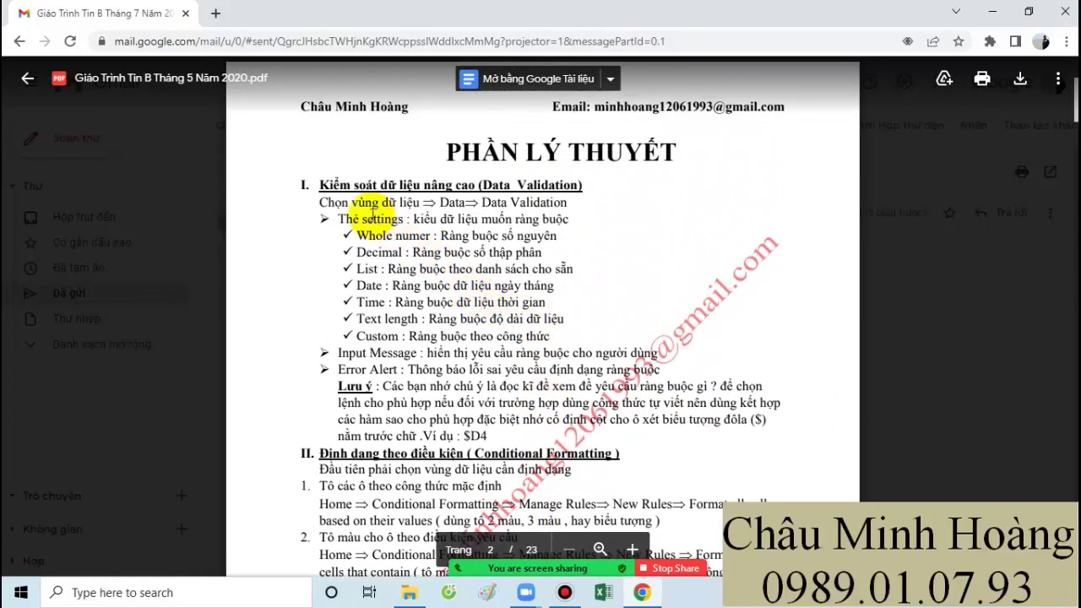
Highlight and review the Data Validation and Conditional Formatting theory in the PDF coursebook
left_click_drag(321, 203, 613, 423)
scroll(616, 426, "down", 3)
scroll(616, 426, "down", 3)
left_click_drag(356, 186, 595, 426)
scroll(598, 424, "down", 11)
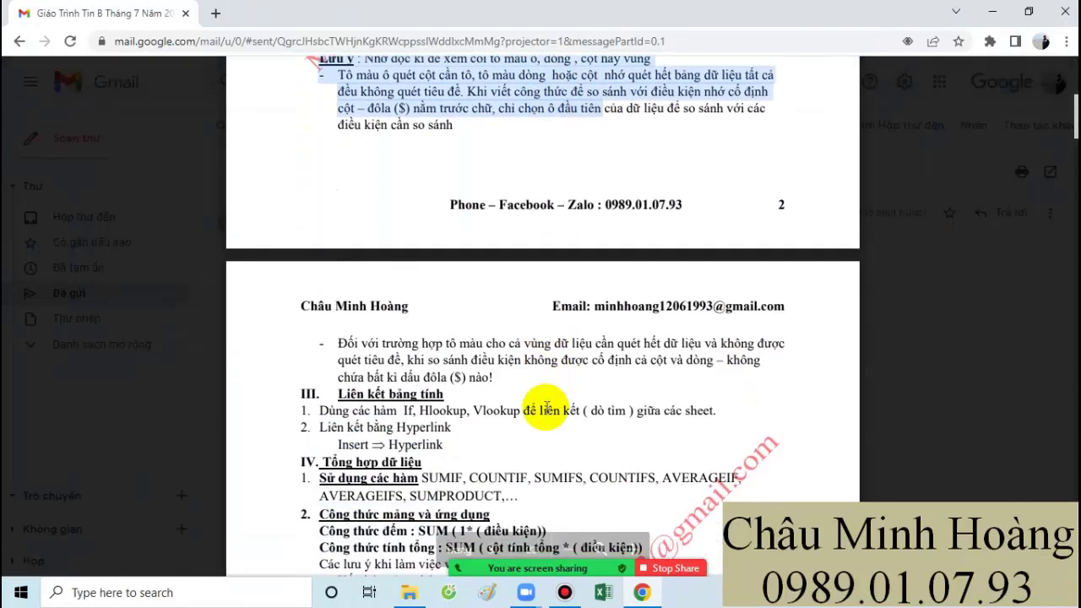
Review the array formula, database function and PivotTable sections of the coursebook, and close the PDF preview
scroll(498, 371, "down", 5)
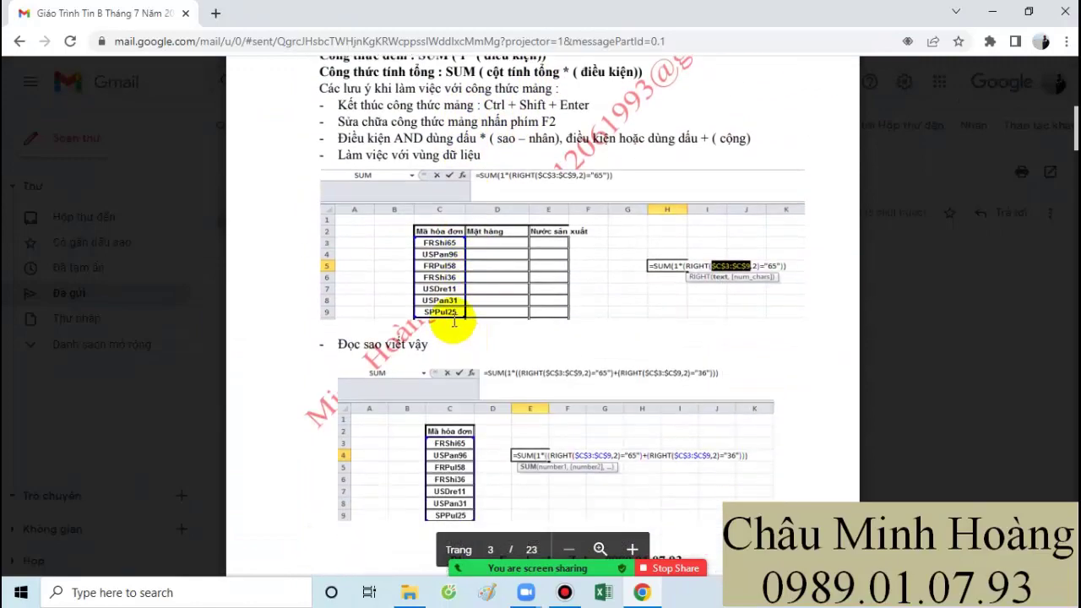
scroll(430, 251, "up", 4)
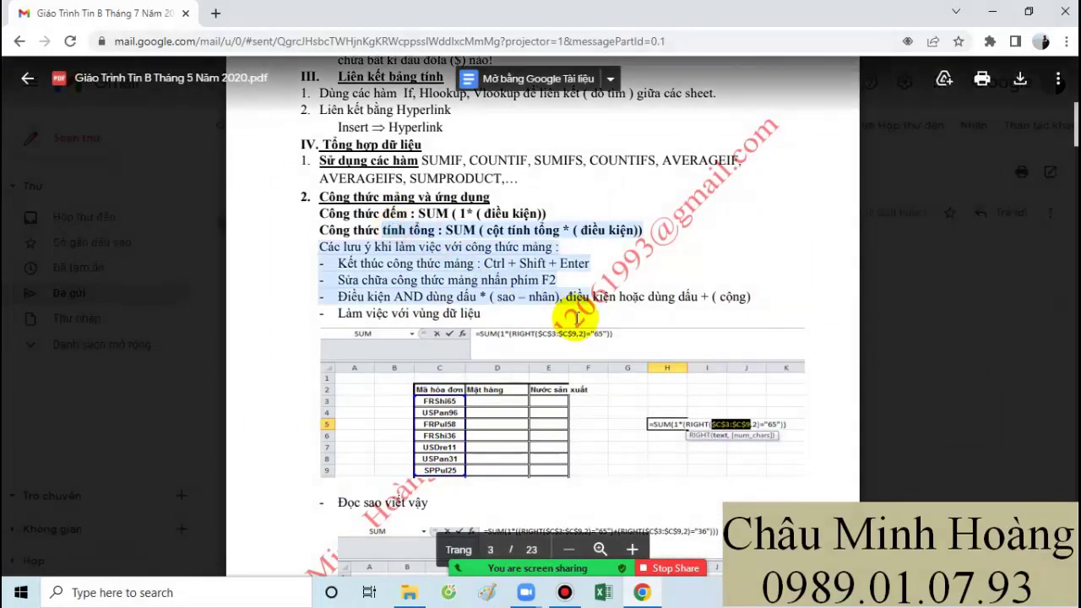
scroll(576, 316, "down", 15)
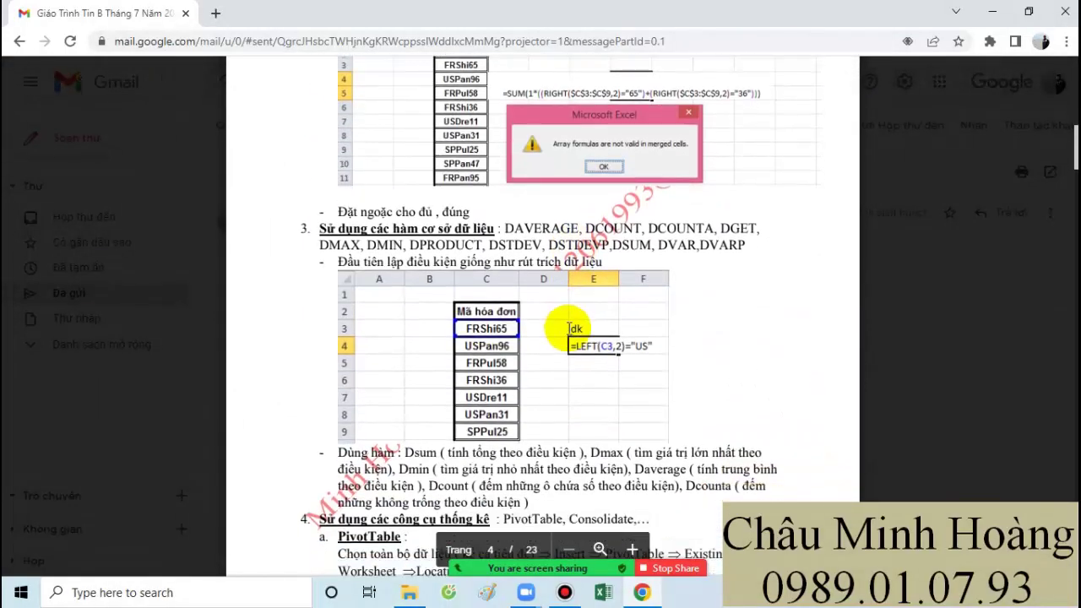
left_click_drag(370, 334, 533, 353)
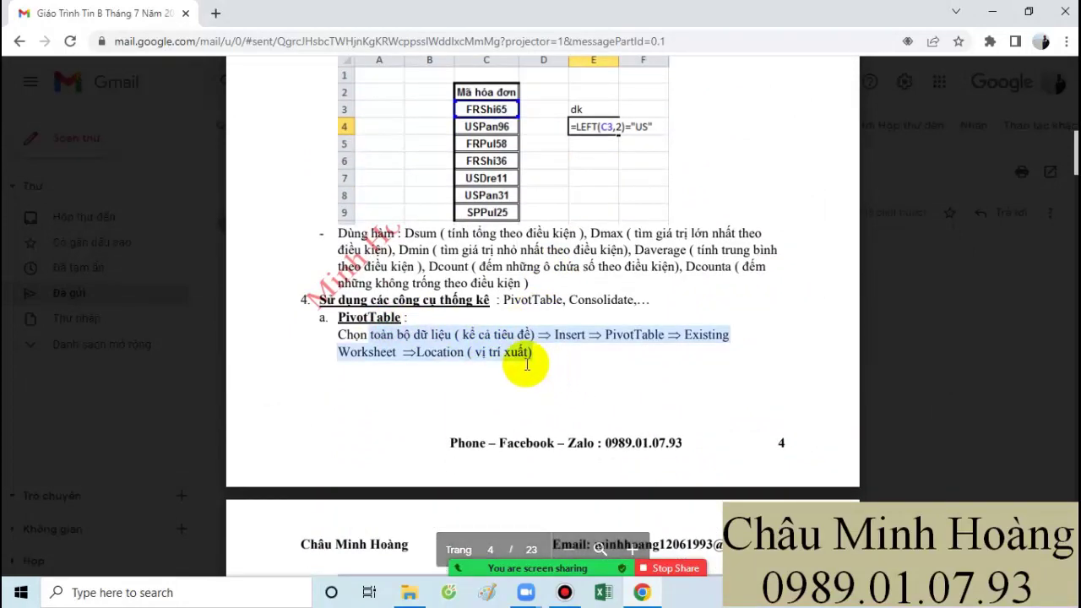
scroll(553, 365, "down", 5)
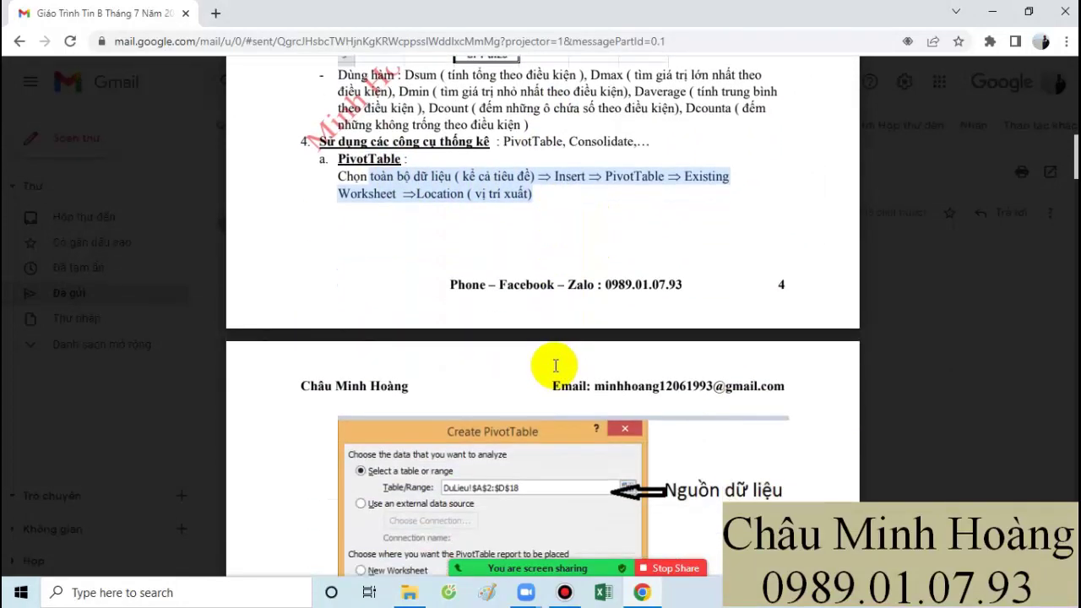
scroll(553, 365, "down", 1)
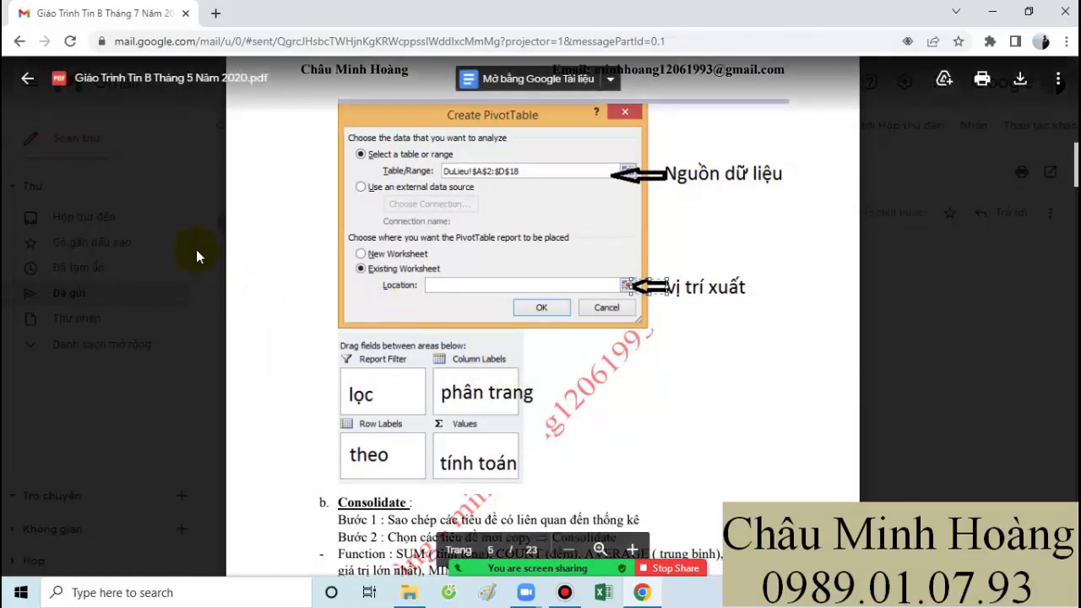
left_click(28, 77)
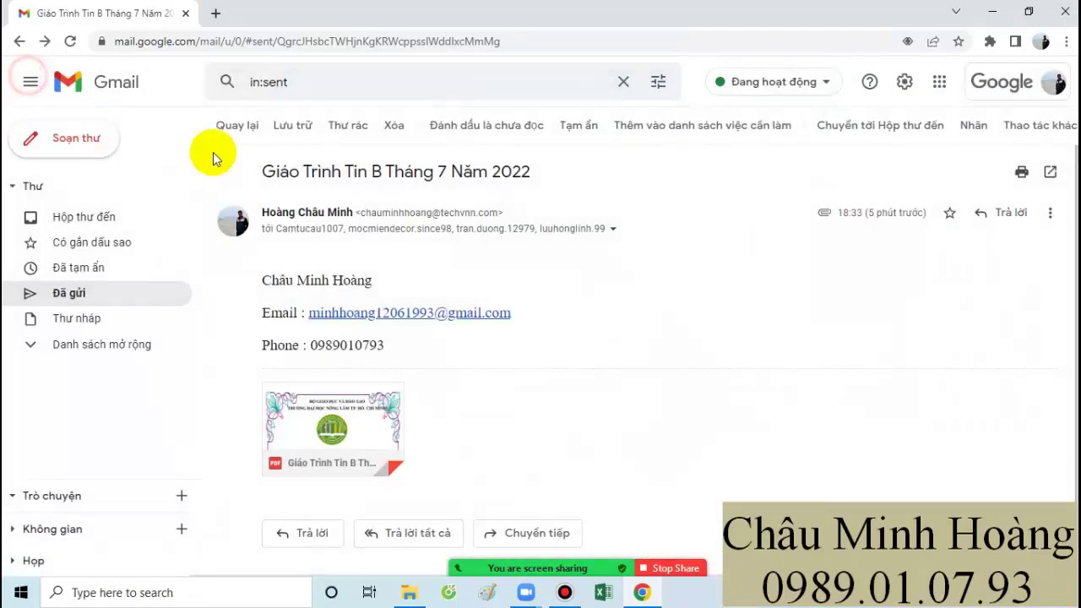
Open the sent message "Tài Liệu Trắc Nghiệm Tham Khảo", check its attachments, and preview and close "Giáo Trình Excel Cơ Bản.pdf"
left_click(164, 291)
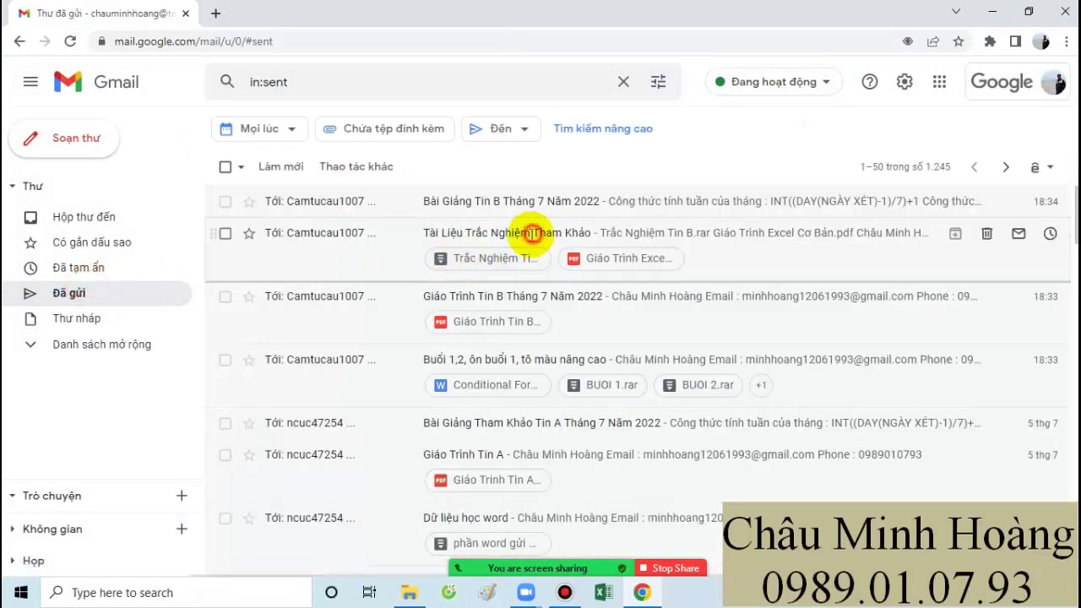
left_click(532, 233)
scroll(545, 307, "down", 2)
mouse_move(314, 395)
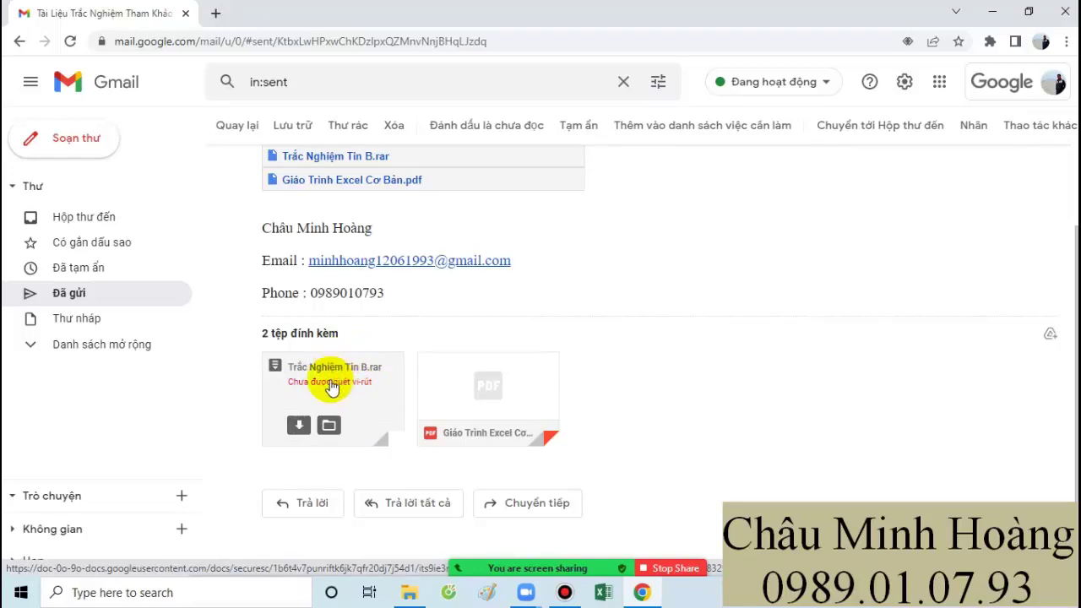
mouse_move(494, 390)
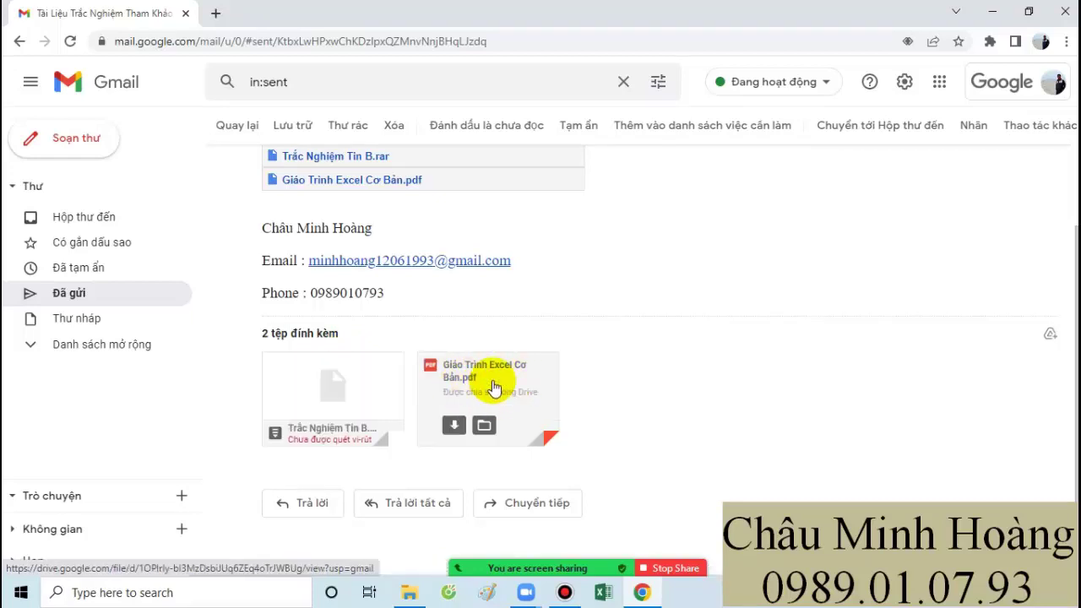
left_click(494, 384)
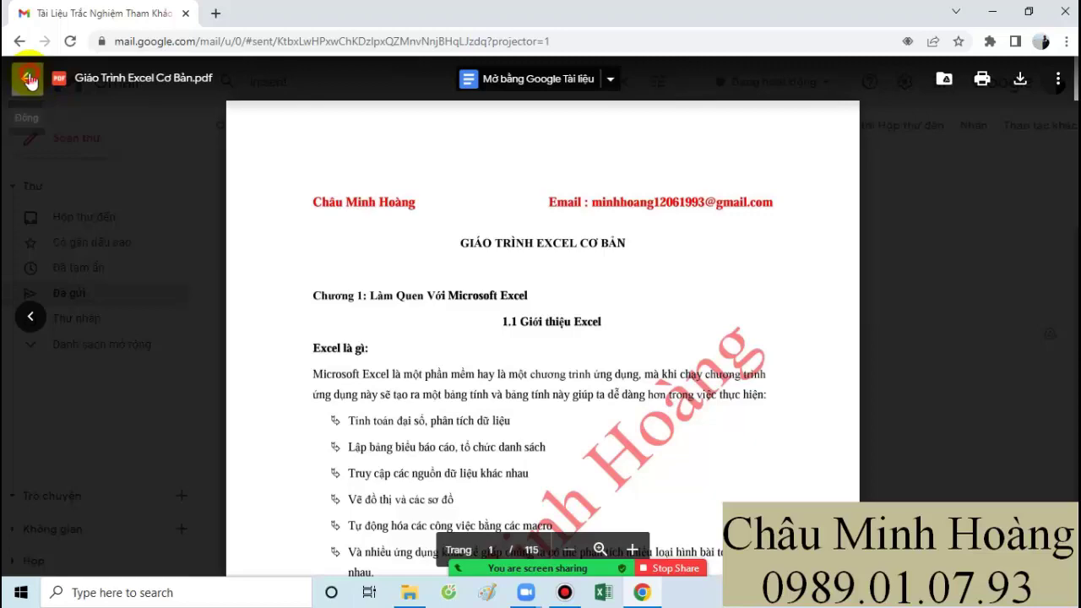
left_click(28, 79)
Open the sent message "Bài Giảng Tin B Tháng 7 Năm 2022" and highlight its subject and the week-of-month and quarter-of-year formulas
left_click(98, 300)
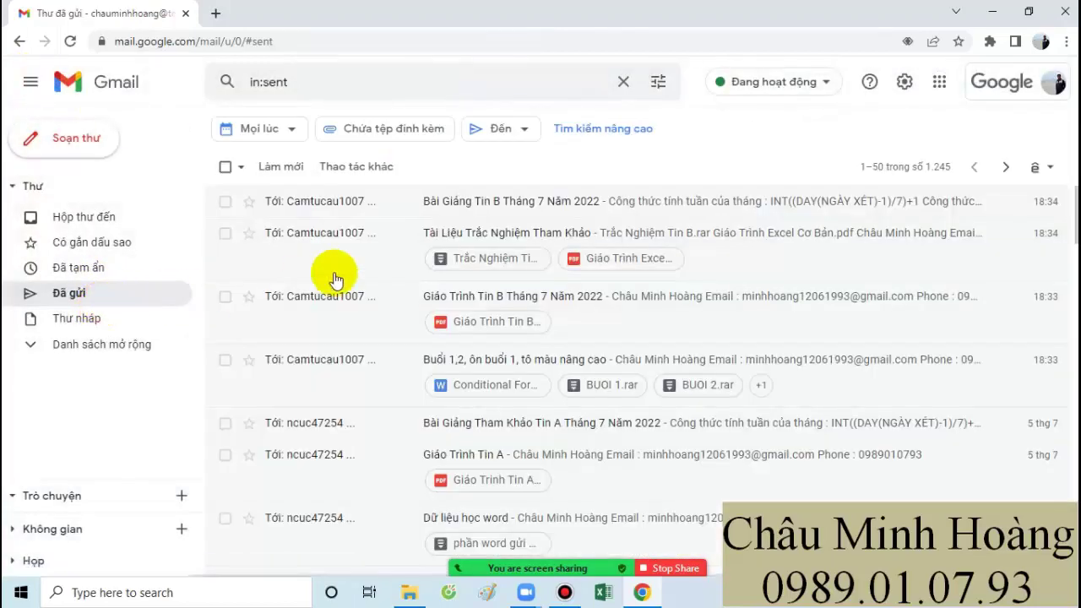
left_click(506, 207)
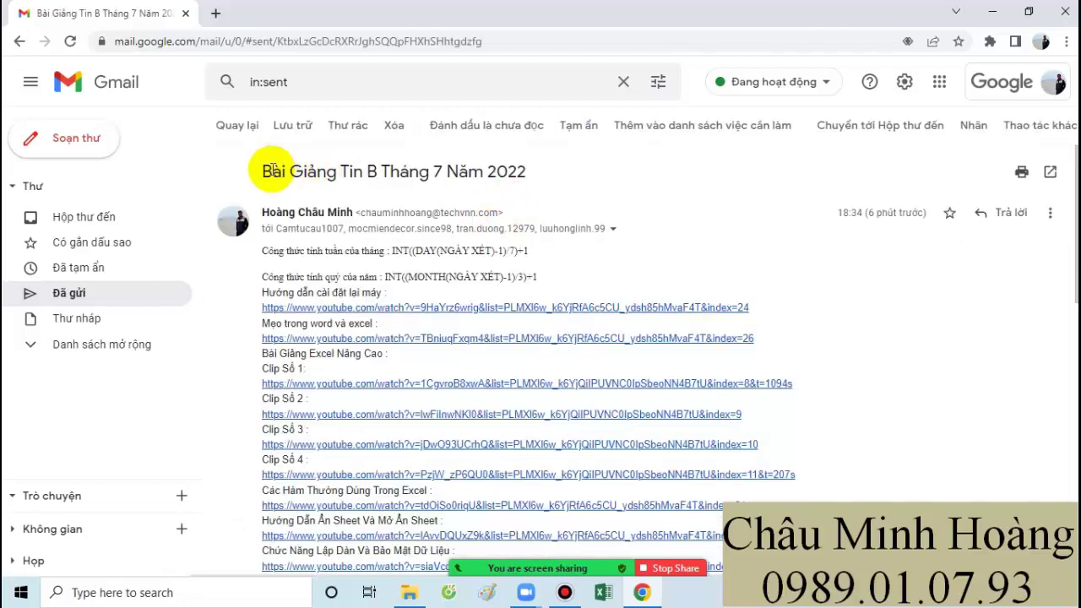
left_click_drag(272, 171, 536, 171)
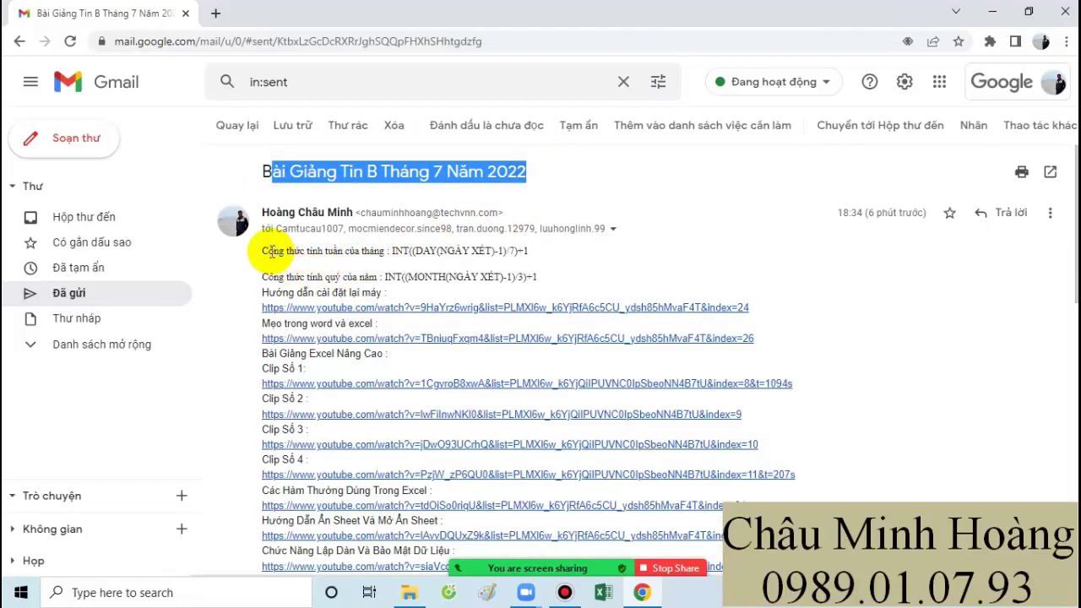
left_click_drag(263, 251, 538, 277)
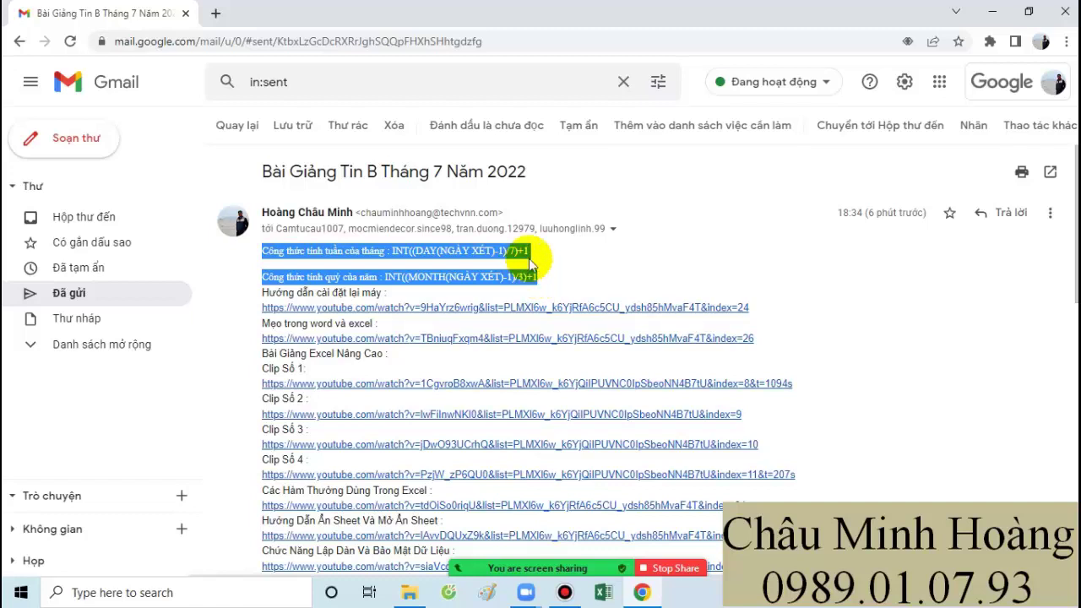
Highlight the computer reinstallation link, the Word and Excel tips link, and the "Bài Giảng Excel Nâng Cao" clip links in the message
left_click_drag(750, 307, 264, 307)
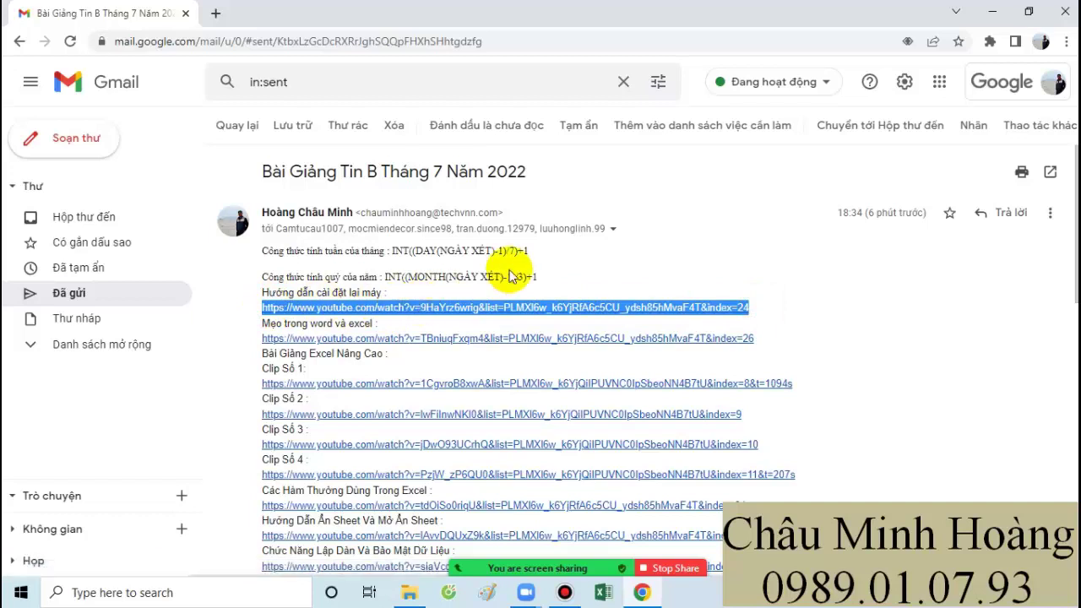
scroll(522, 268, "down", 1)
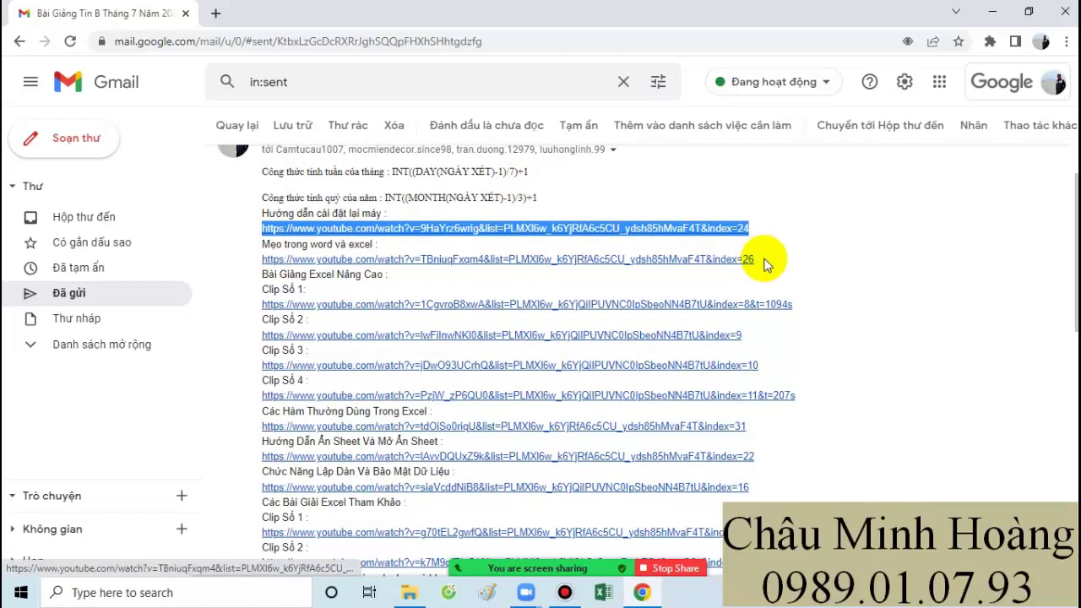
left_click_drag(765, 259, 277, 259)
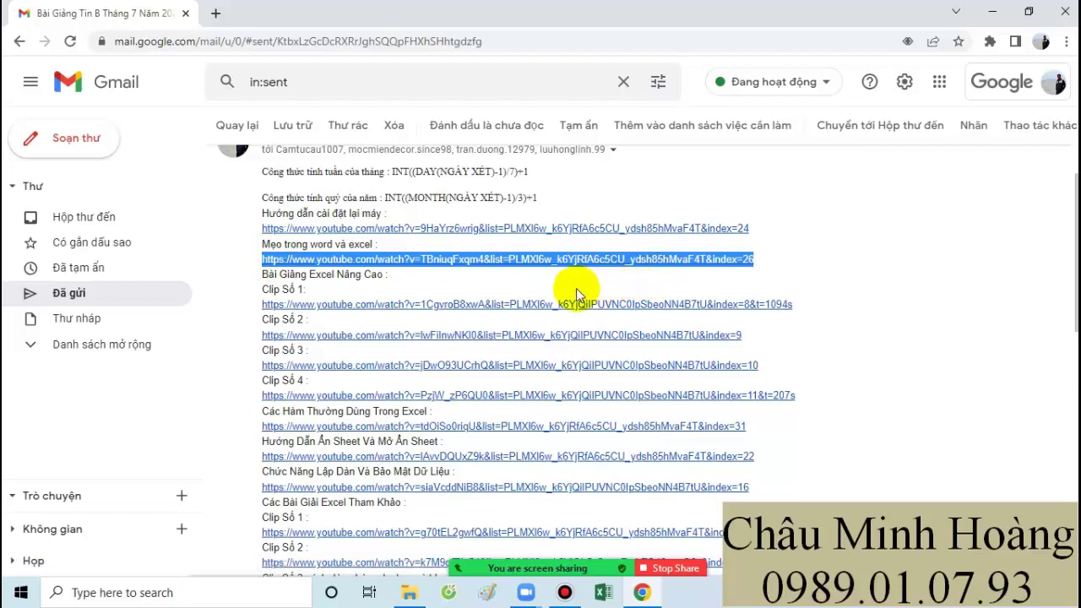
left_click_drag(264, 274, 798, 394)
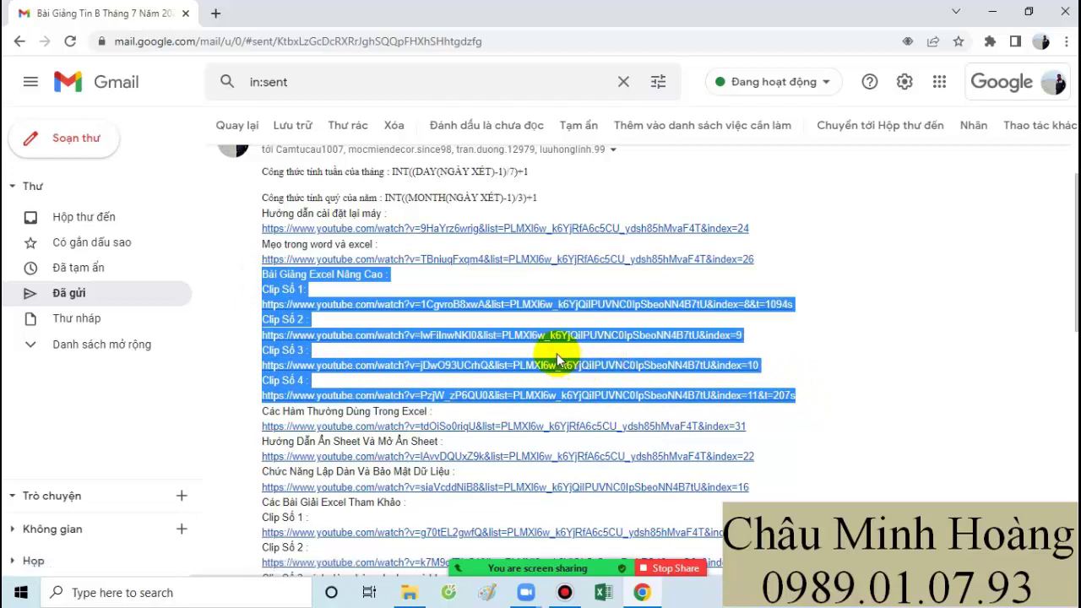
Open the "Clip Số 1" advanced Excel lecture link in a new tab and move the video back near its start
right_click(524, 306)
left_click(572, 318)
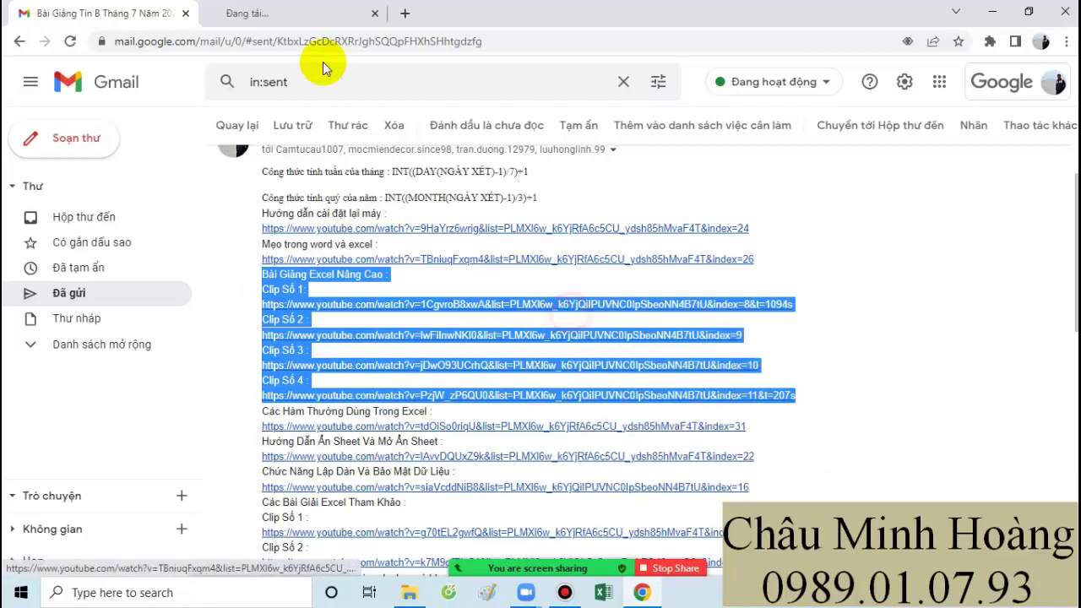
left_click(296, 13)
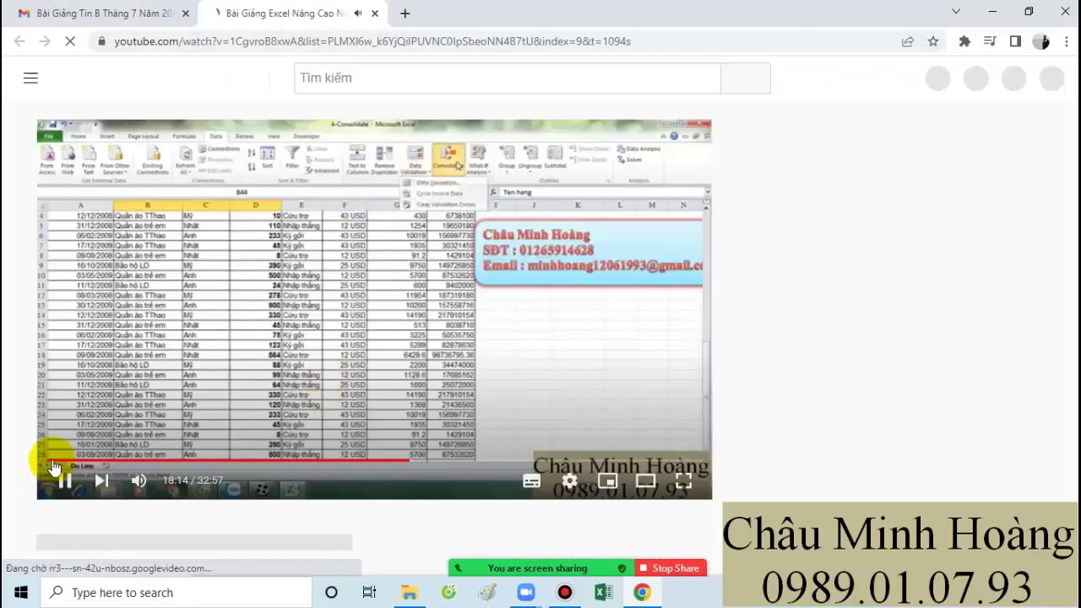
left_click(67, 461)
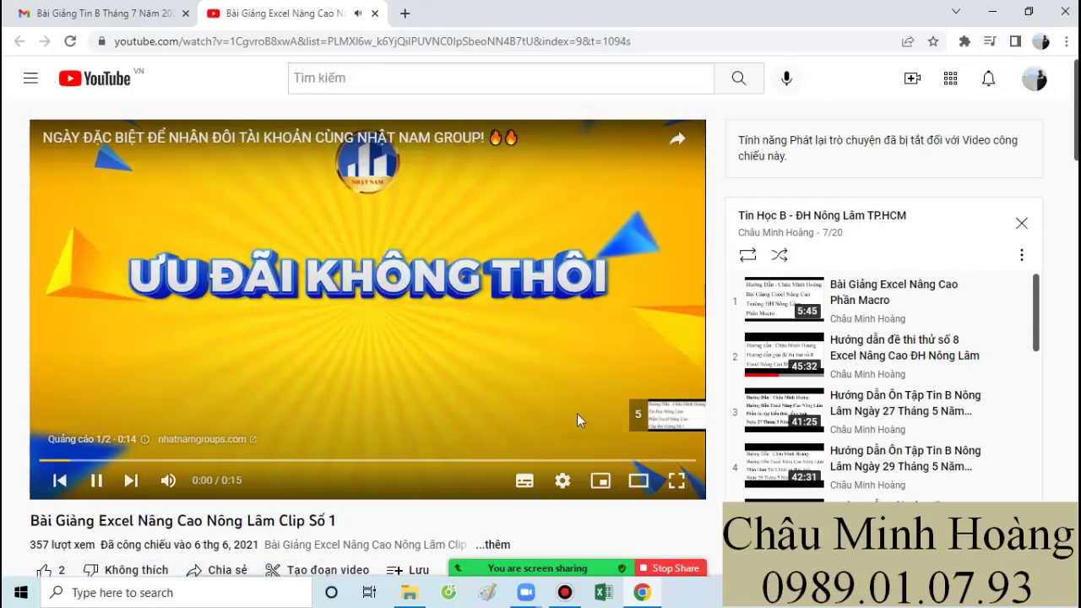
Look over the YouTube lecture page, skip the advertisement to view the Data Validation lesson, and close the video tab
scroll(582, 389, "down", 4)
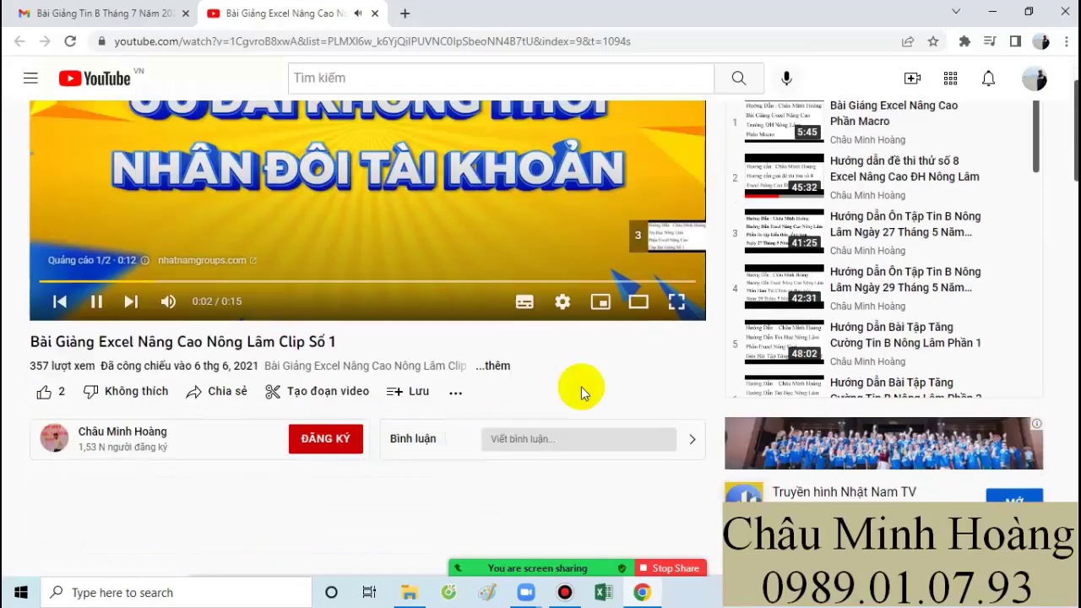
scroll(567, 422, "up", 3)
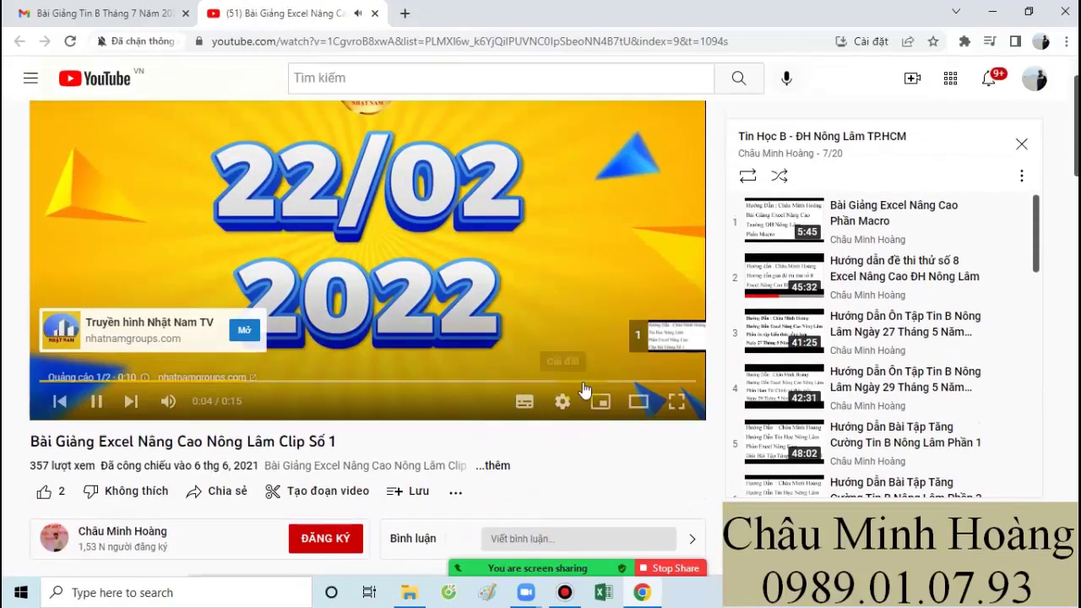
left_click(606, 338)
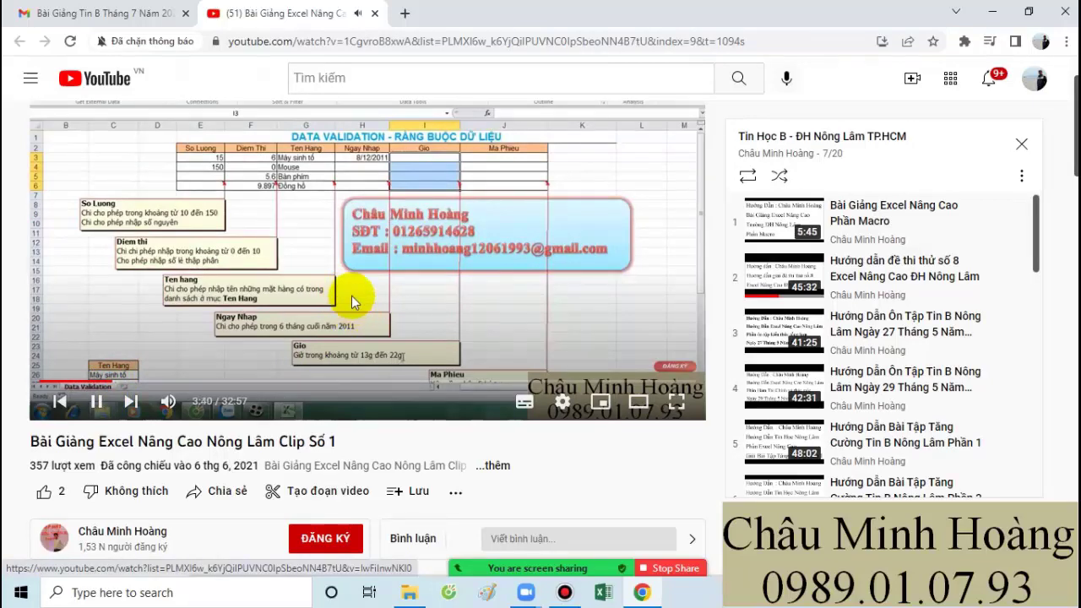
left_click(374, 14)
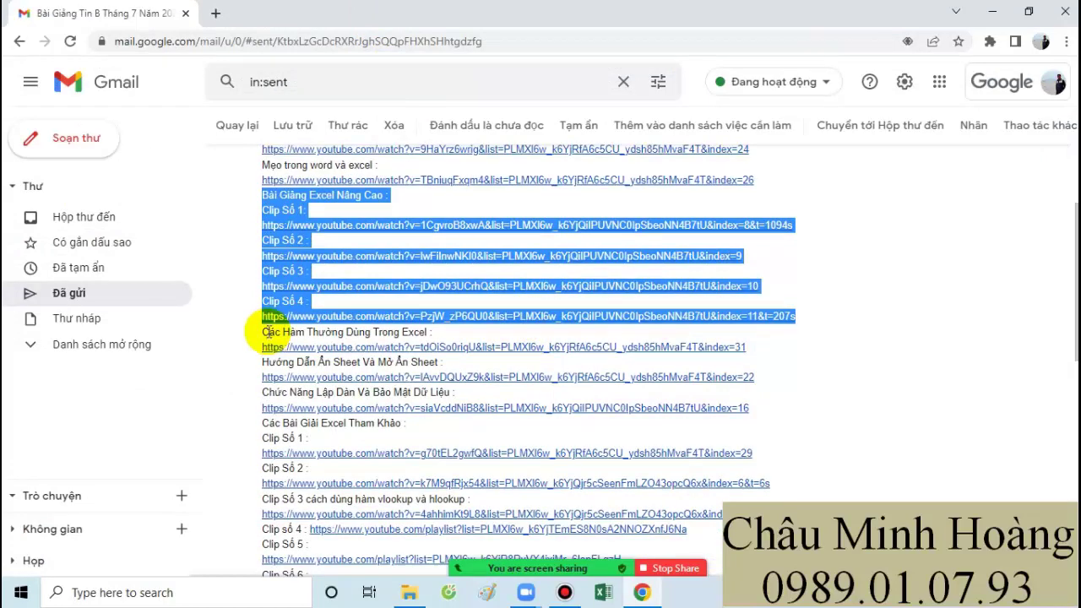
Highlight the "Các Hàm Thường Dùng Trong Excel" entry in the message and open its lecture link in a new tab
left_click_drag(263, 333, 756, 346)
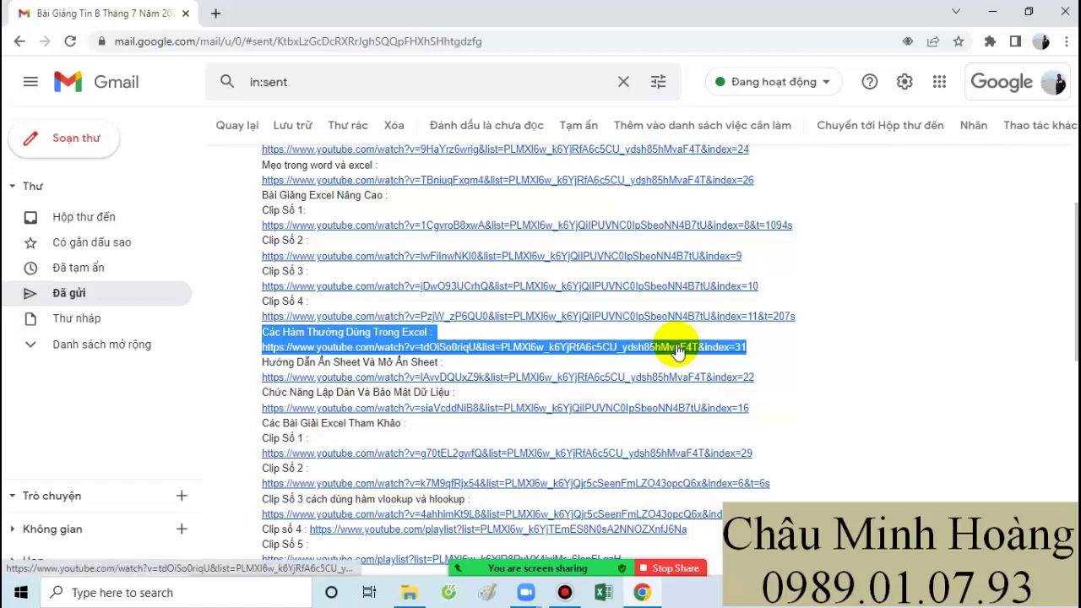
right_click(678, 352)
left_click(717, 358)
left_click(301, 10)
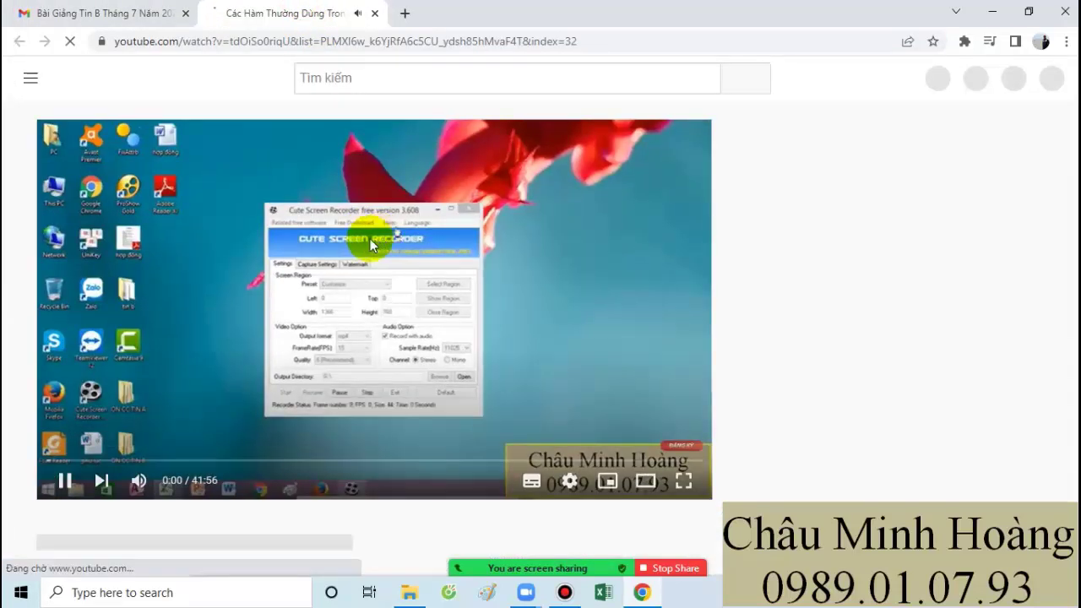
Skip ahead to about 2 minutes in the Excel functions video, dismiss the ad banner, view the VLOOKUP part and close the video tab
left_click(74, 461)
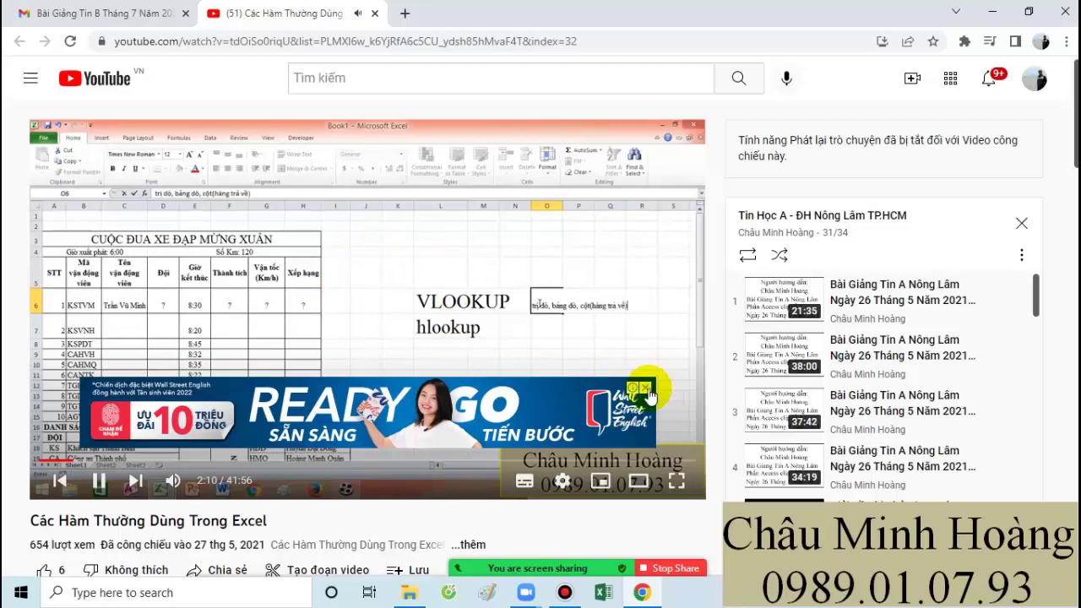
left_click(645, 387)
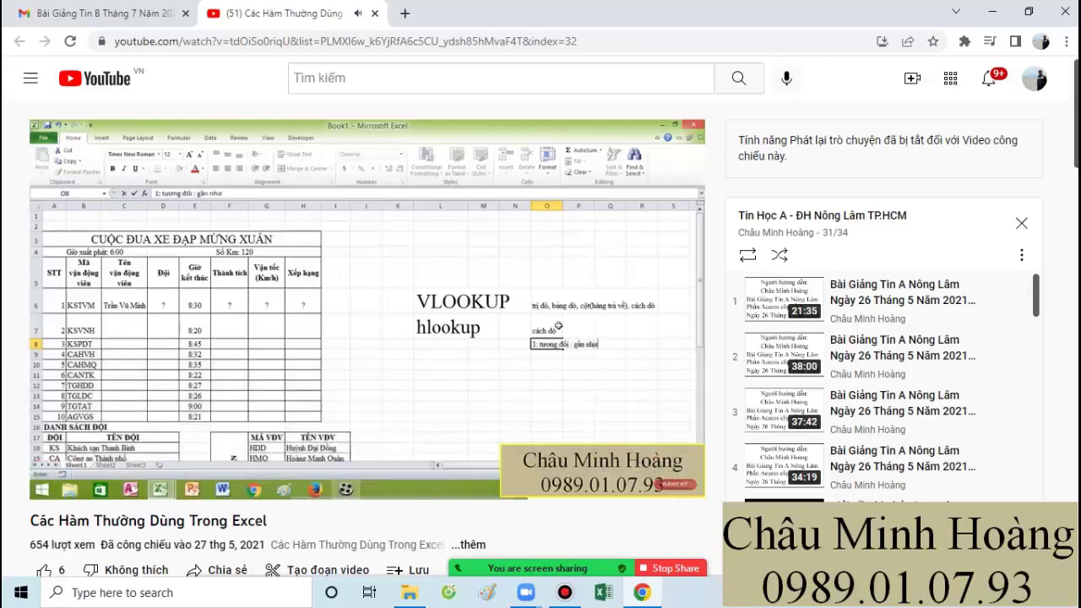
mouse_move(324, 371)
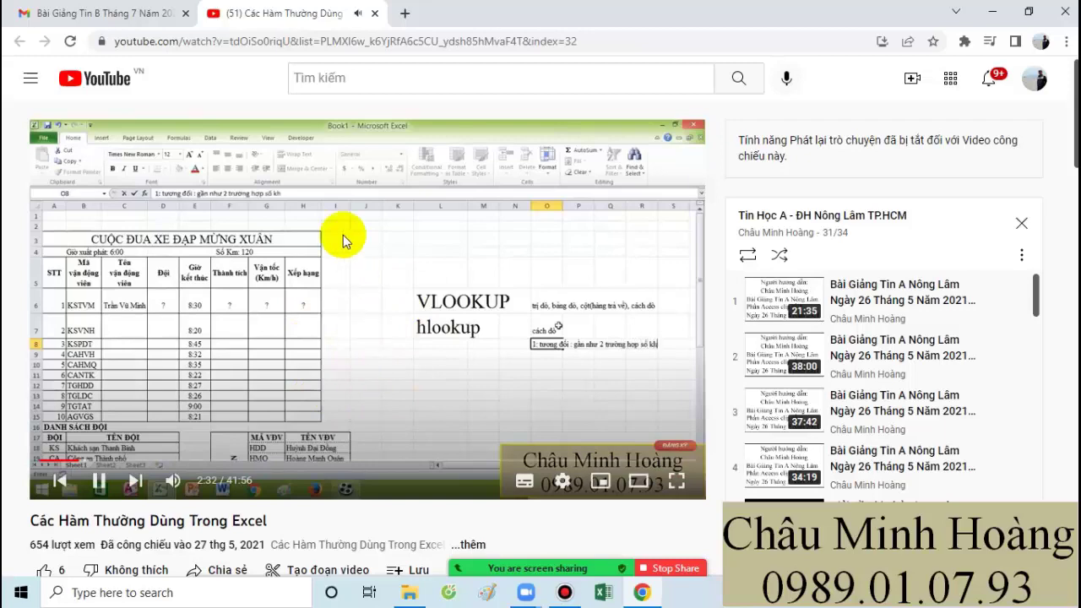
left_click(376, 13)
Open the "Clip Số 1" link under "Các Bài Giải Excel Tham Khảo", view the exam-solution video, and close its tab
scroll(452, 229, "down", 3)
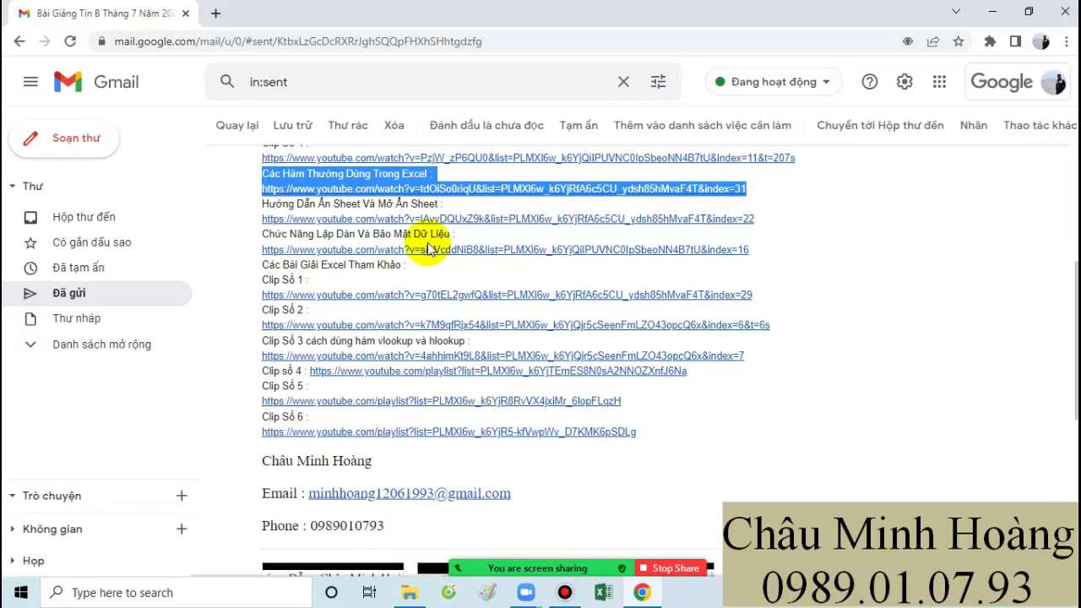
left_click(372, 296)
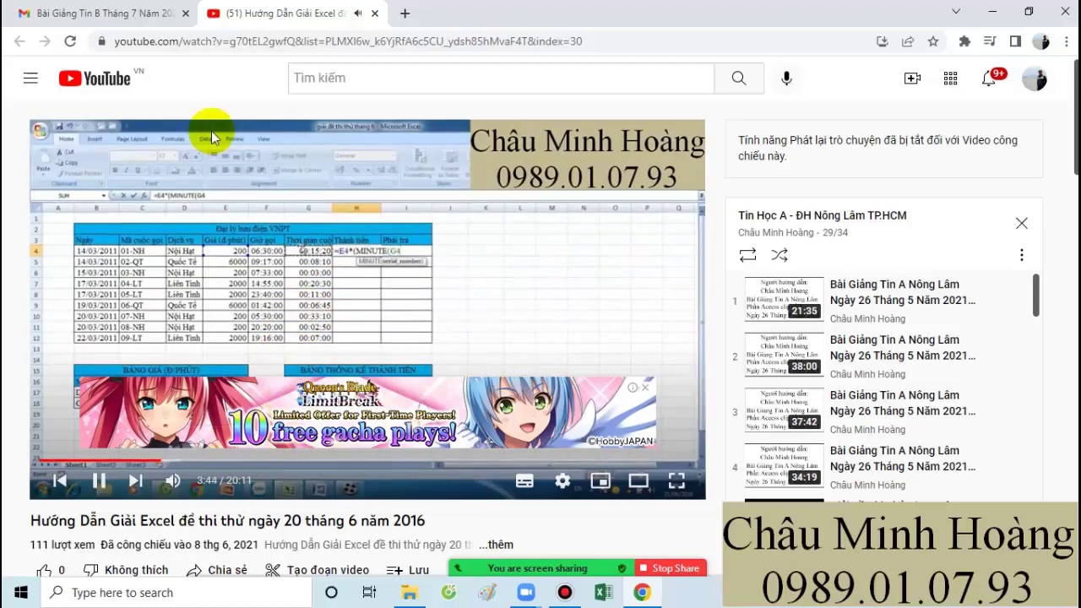
left_click(145, 12)
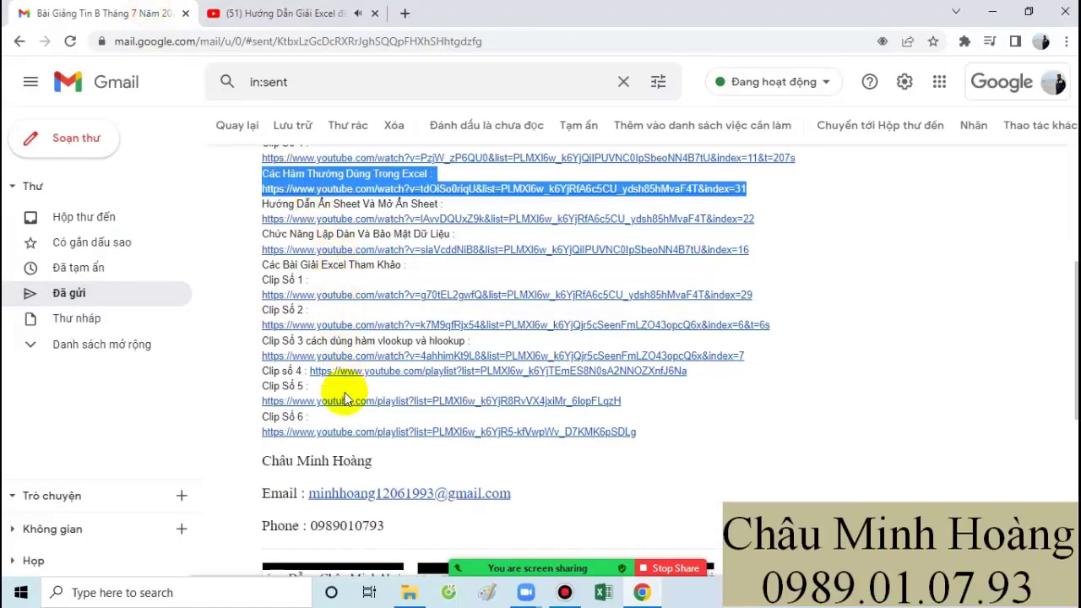
left_click(374, 12)
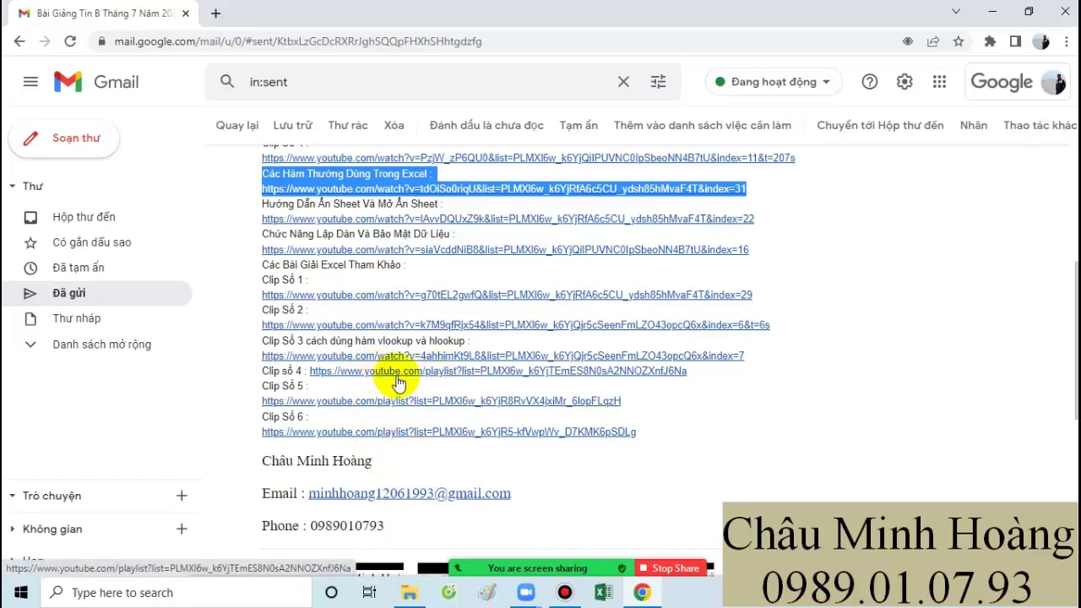
Open the "Clip số 4" playlist link in a new tab, highlight the playlist details and look over its exam-solution videos
right_click(462, 371)
left_click(498, 380)
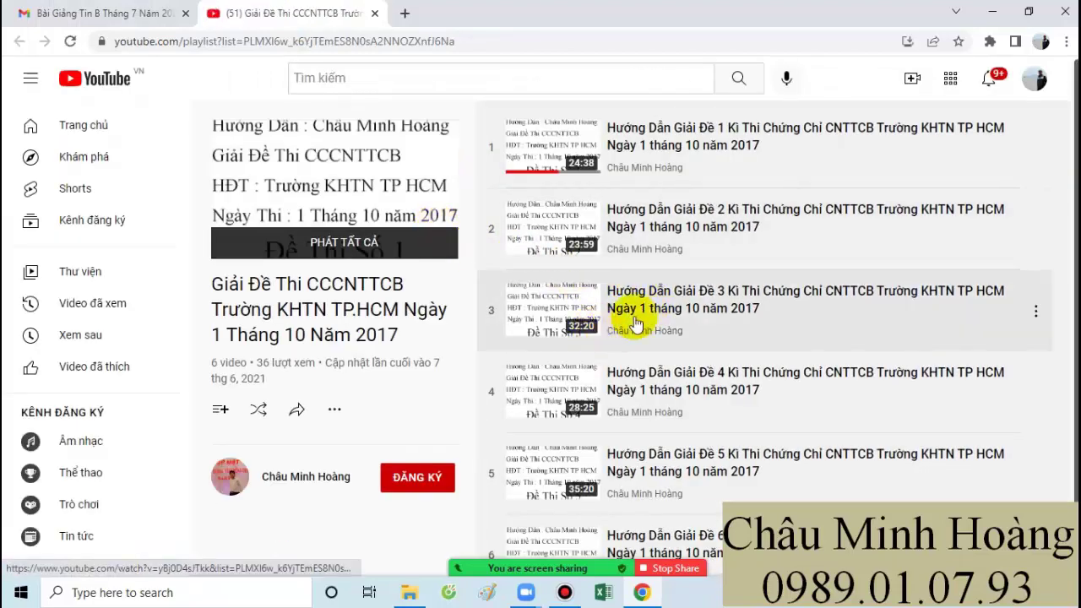
left_click_drag(207, 368, 434, 362)
scroll(699, 285, "down", 1)
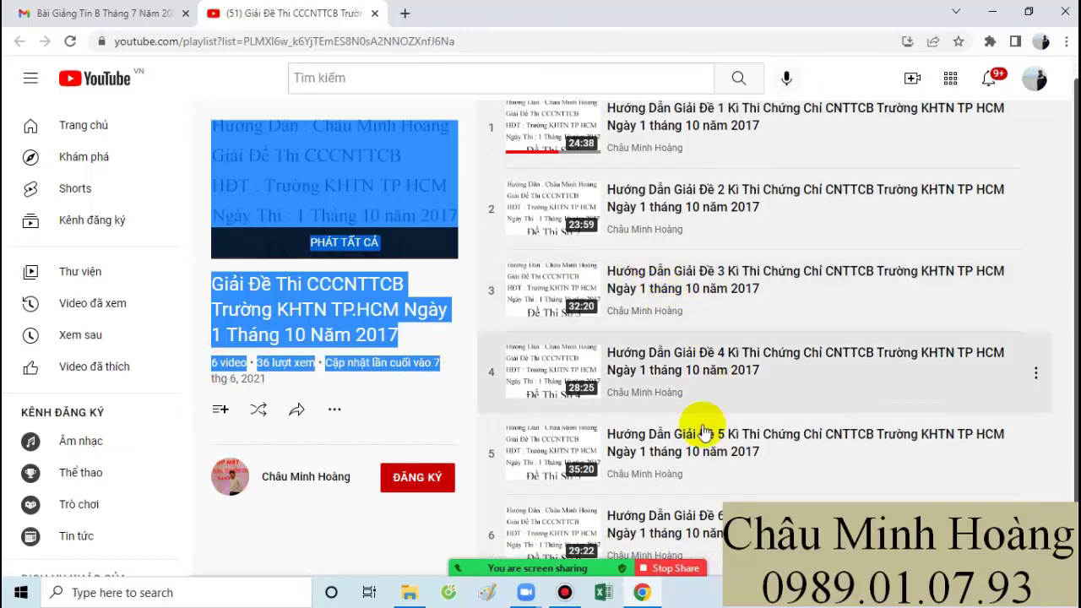
Return to the Gmail message, go back to the sent mail list and open "Buổi 1,2, ôn buổi 1, tô màu nâng cao"
left_click(161, 13)
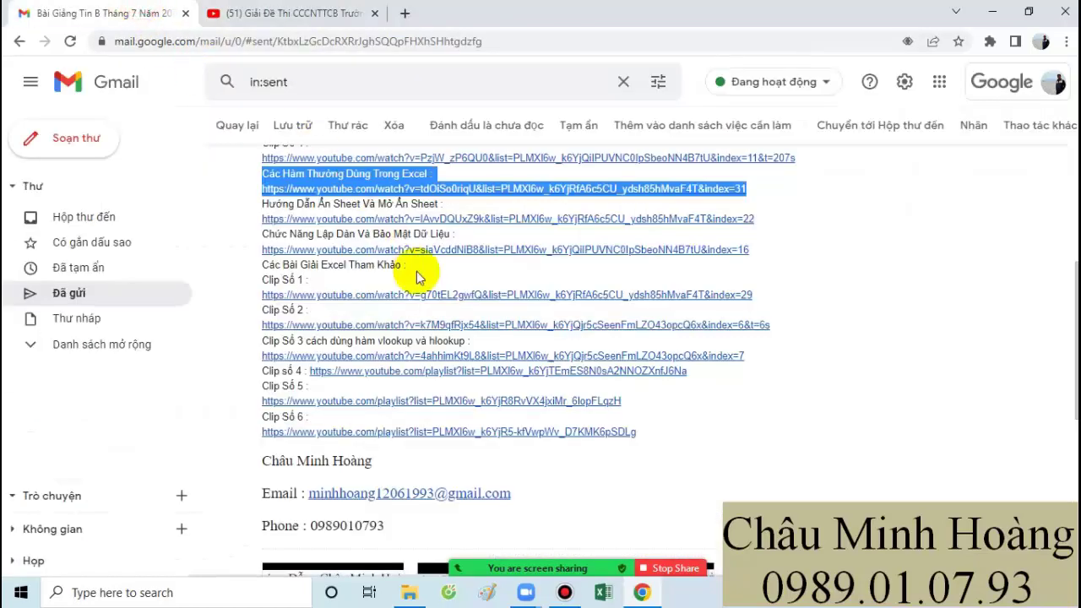
scroll(415, 270, "down", 1)
scroll(430, 285, "up", 5)
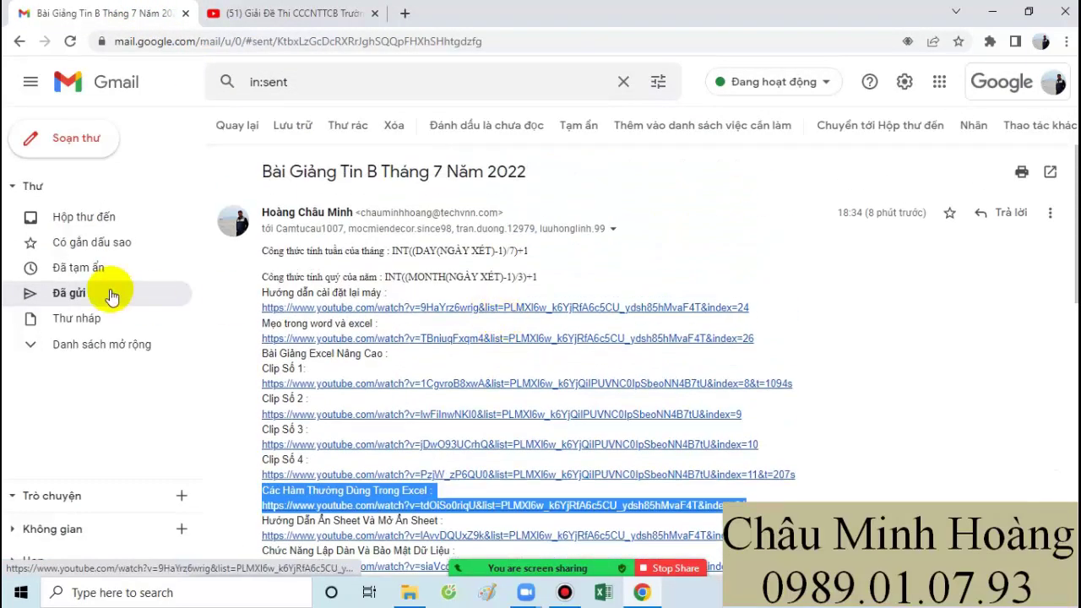
left_click(111, 292)
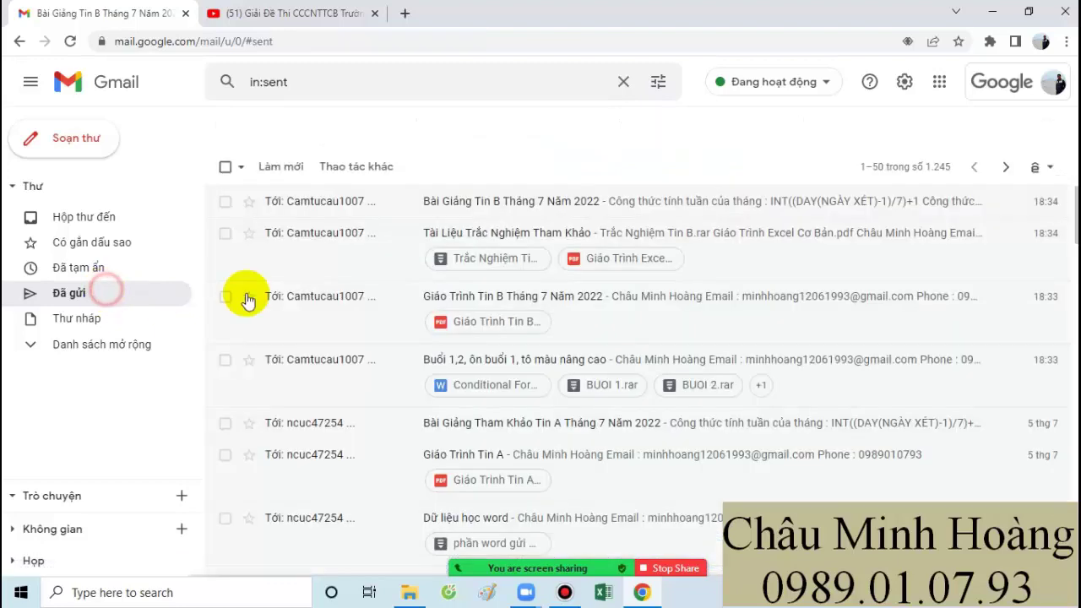
left_click(571, 358)
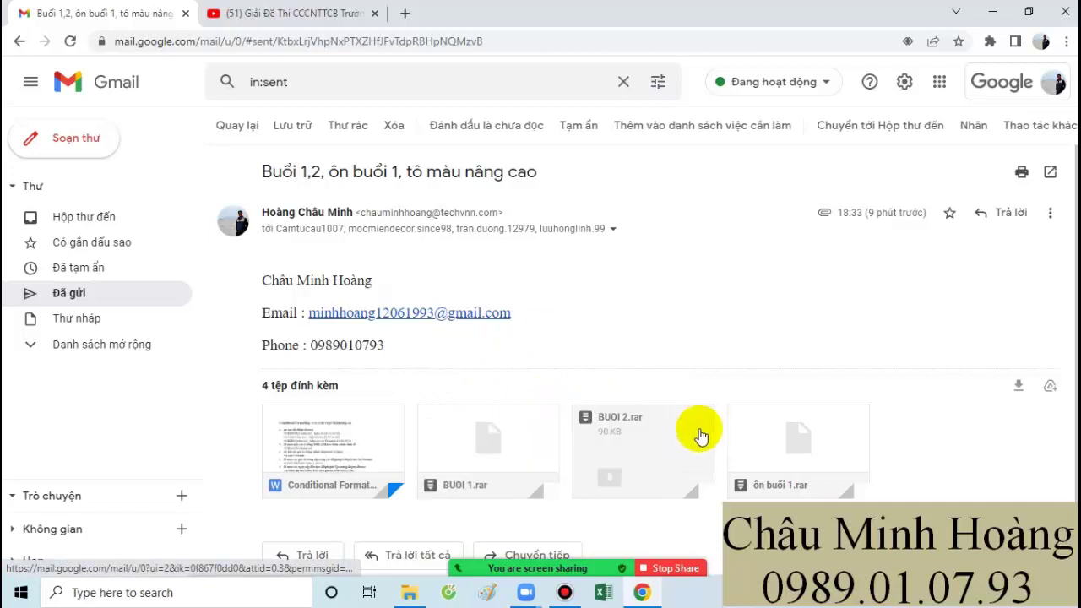
Minimize the recorder window and open the workbook 4-Consolidate.xlsx from the BUOI 1 folder
left_click(564, 592)
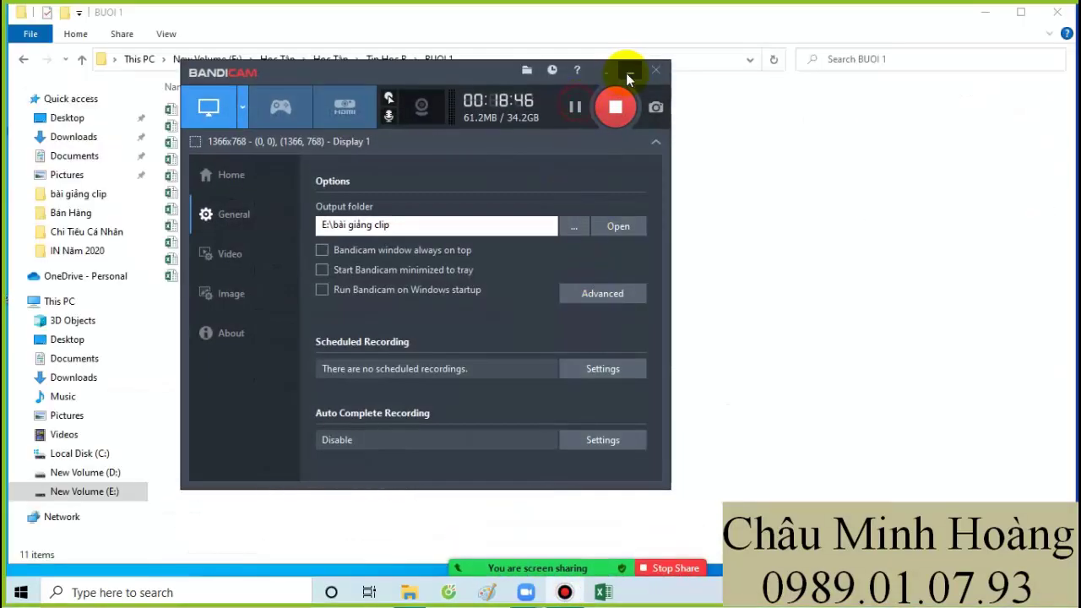
left_click(629, 75)
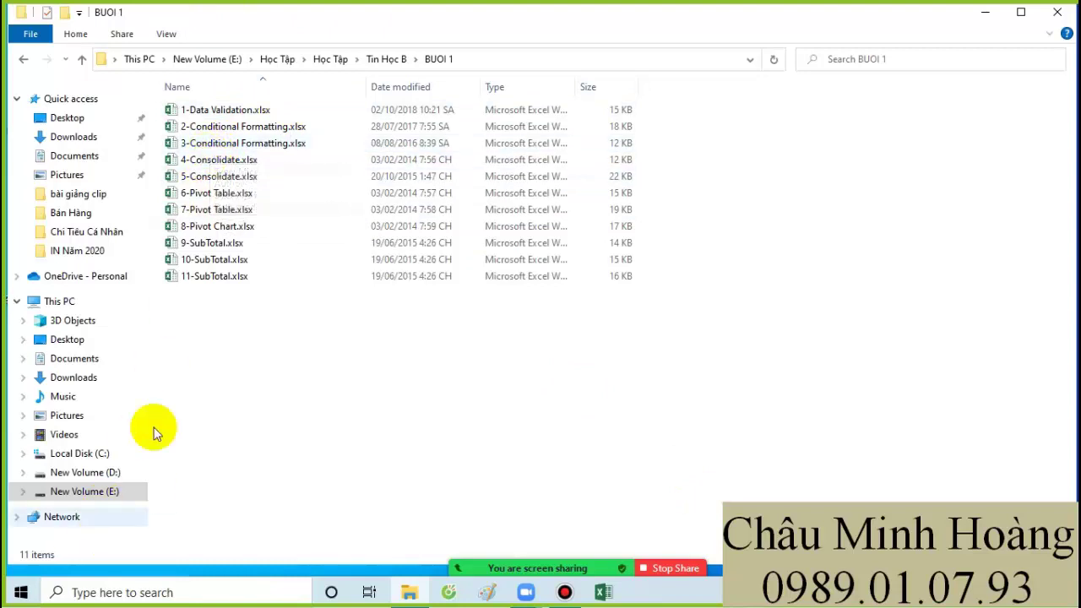
left_click(218, 160)
double_click(218, 161)
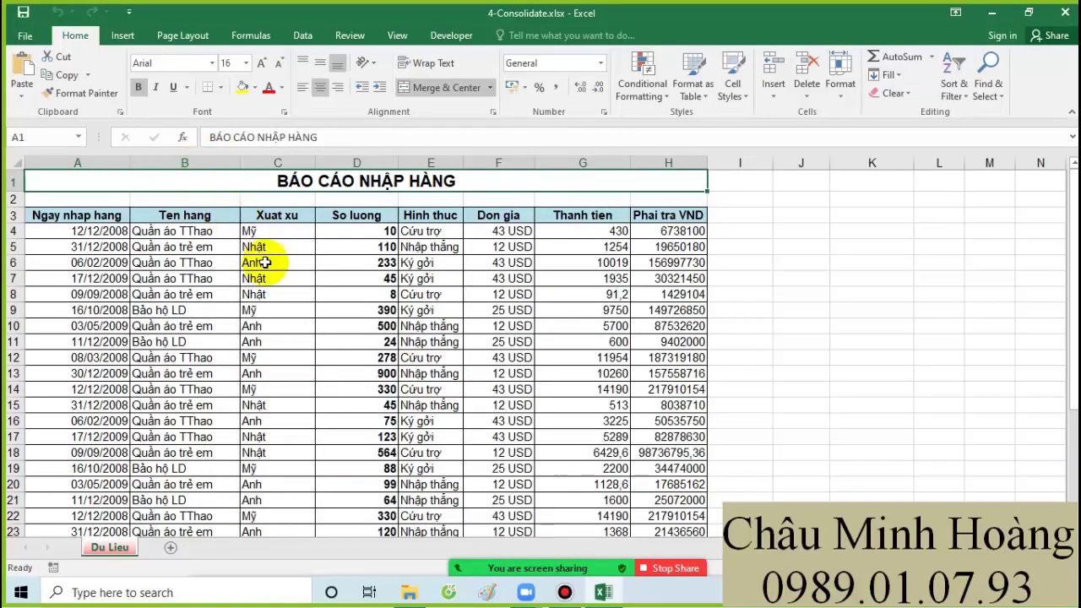
Look over the "BÁO CÁO NHẬP HÀNG" table and the two Consolidate requirements below it
scroll(366, 268, "down", 4)
scroll(366, 267, "down", 3)
scroll(345, 307, "up", 5)
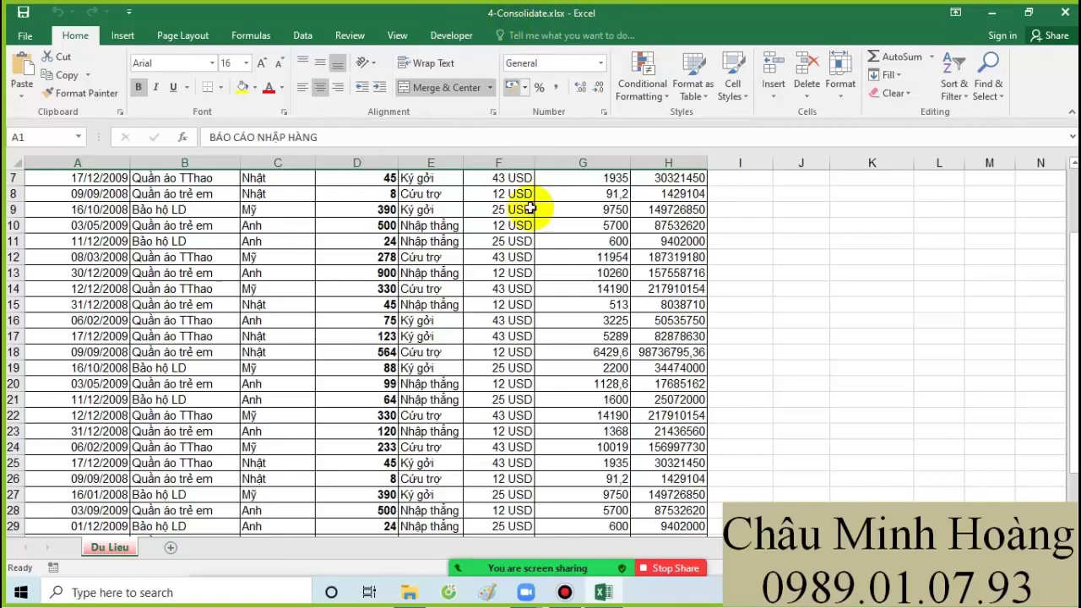
scroll(512, 242, "down", 4)
scroll(446, 330, "down", 2)
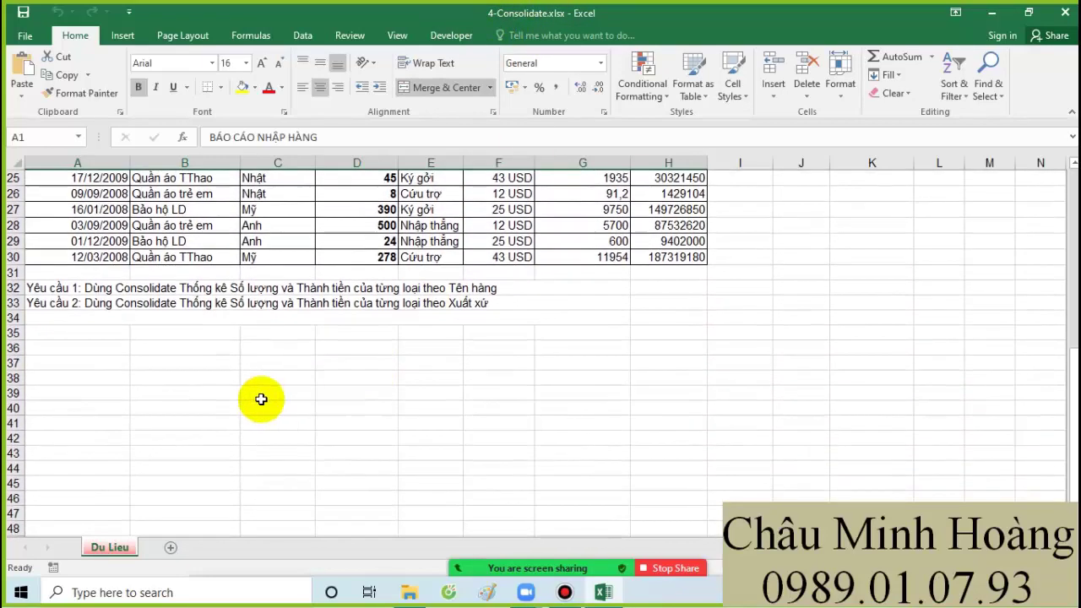
Format the empty range A36:H45 below the requirements in Times New Roman, size 20
left_click_drag(94, 347, 675, 483)
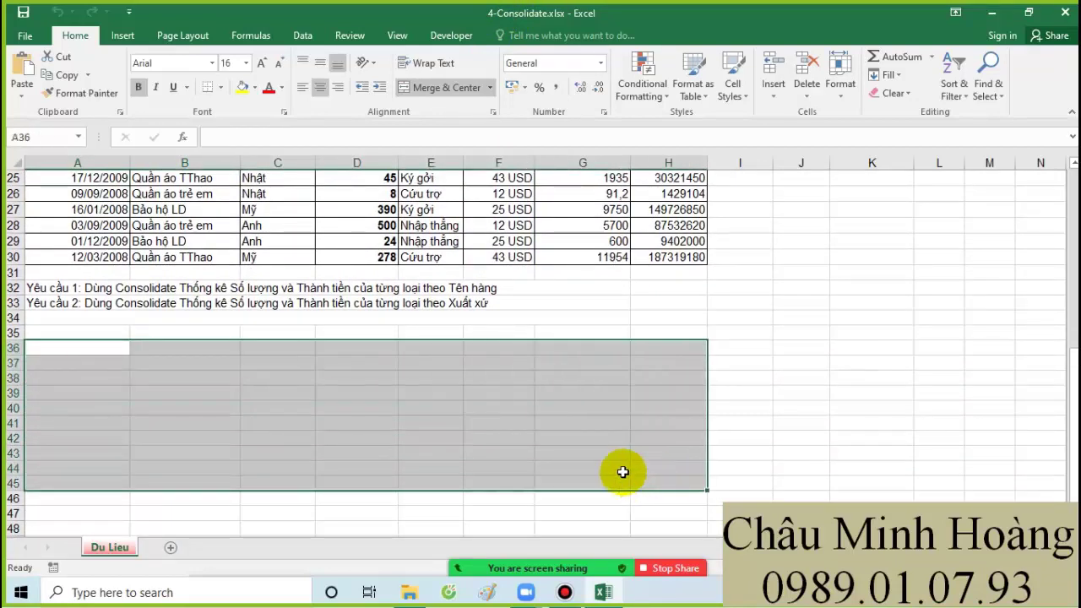
left_click(163, 63)
type("Times New Roman")
key("Return")
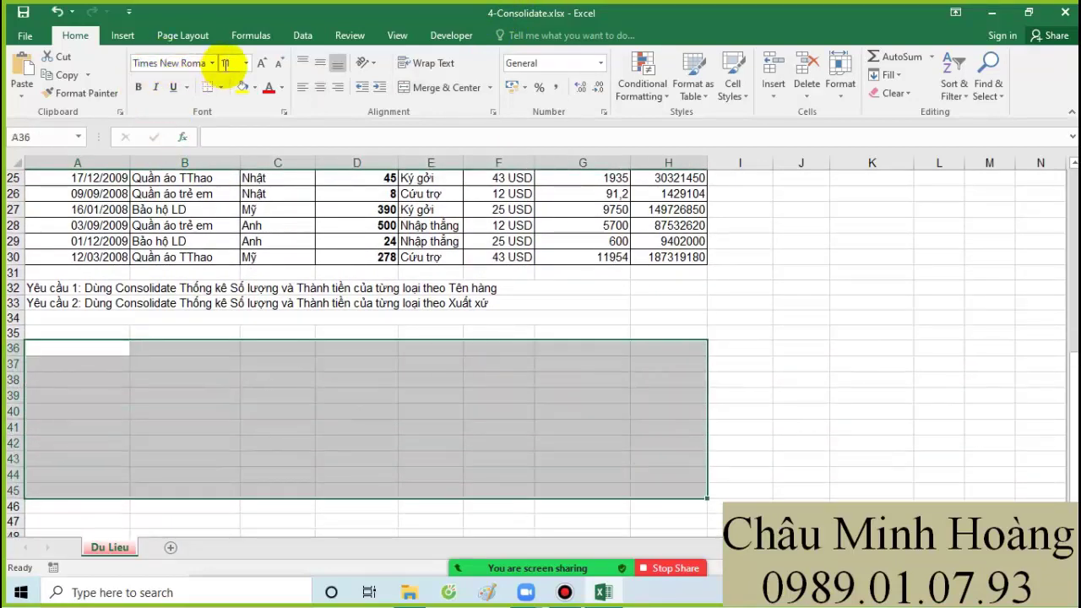
left_click(230, 63)
type("20")
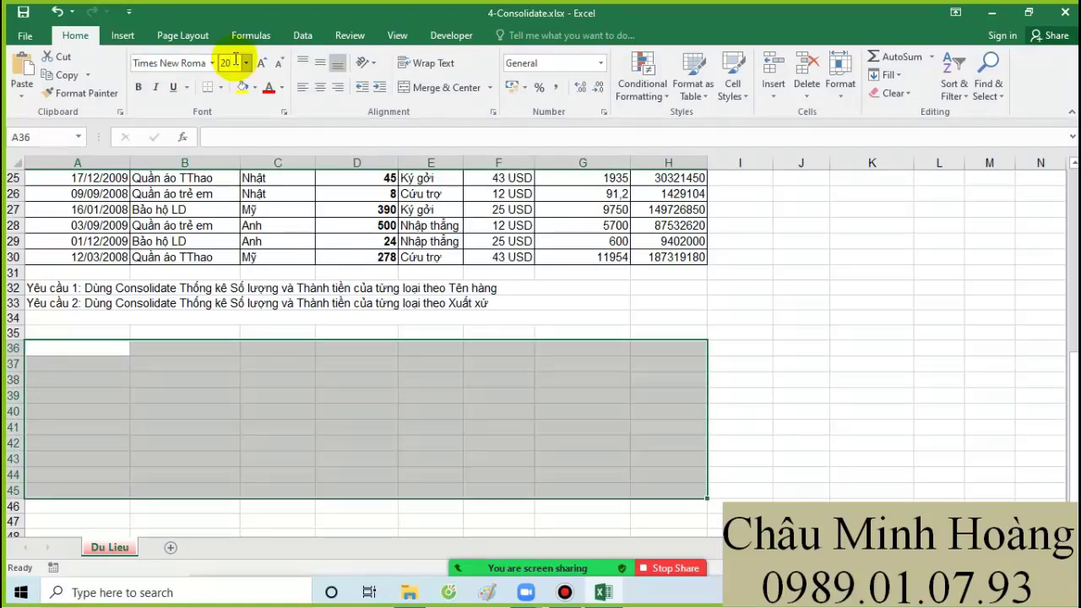
key("Return")
Enter "nhận dạng" in cell A37 and "consolidate" in cell B37
left_click(109, 376)
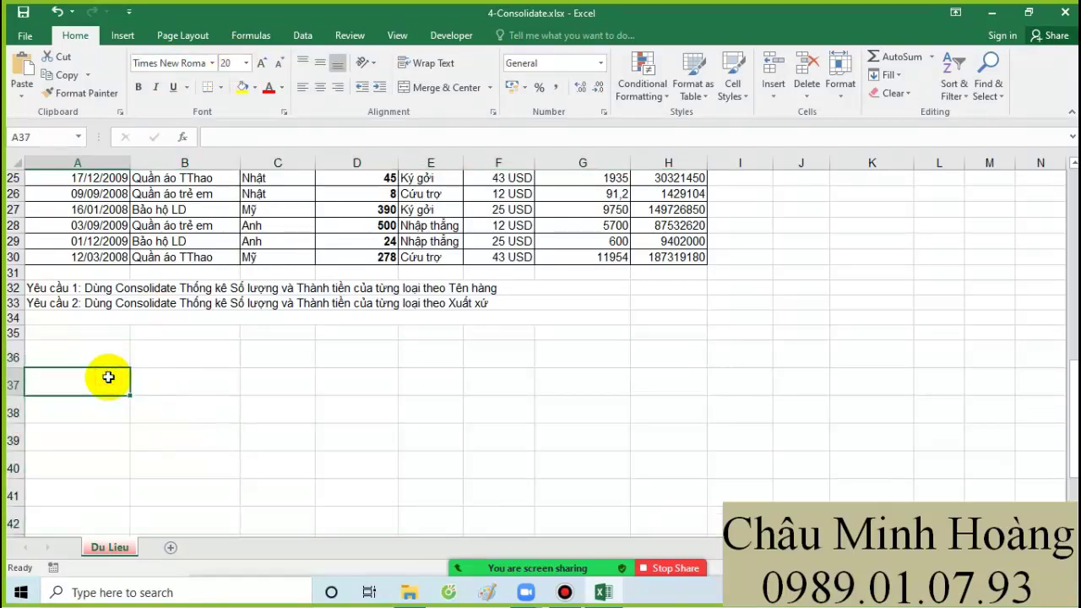
type("nhận dạng")
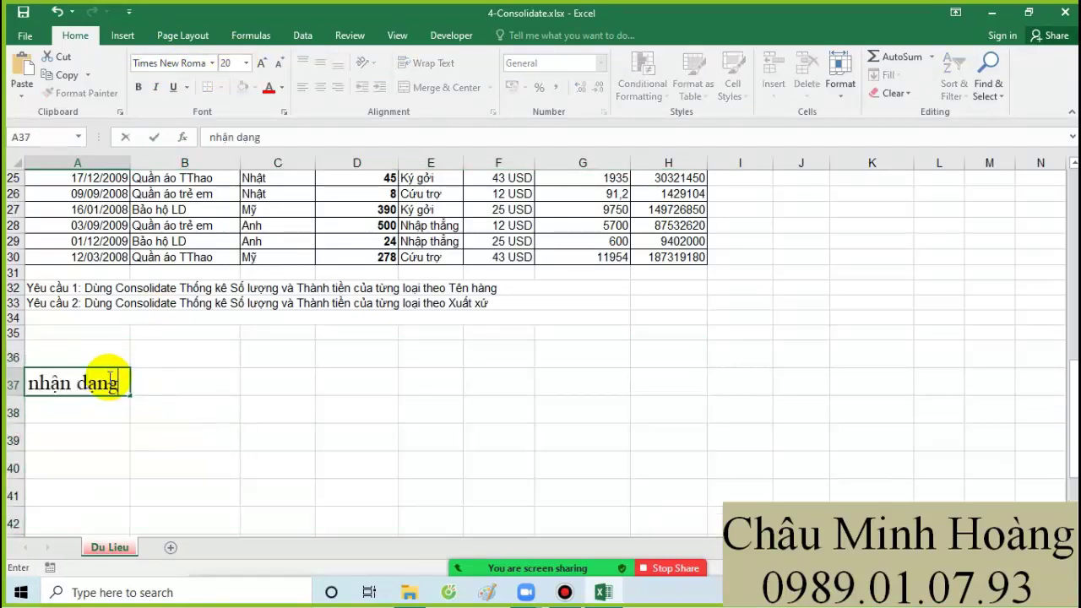
key("Tab")
type("cỗ")
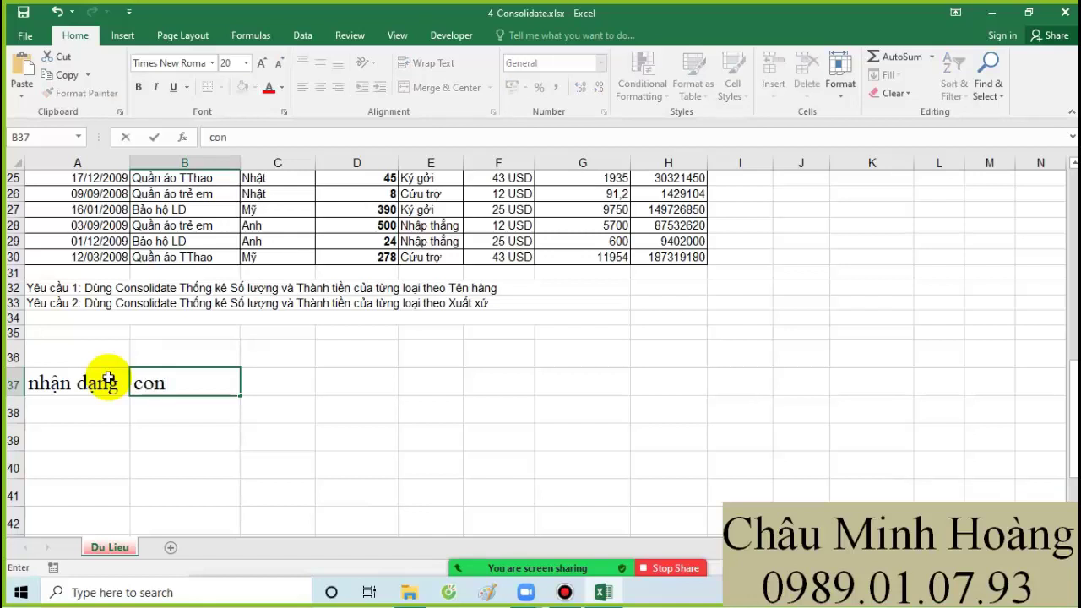
key("BackSpace")
type("onxo")
key("BackSpace")
key("BackSpace")
key("BackSpace")
type("c")
key("BackSpace")
type("nco")
key("BackSpace")
key("BackSpace")
type("solidate")
key("Return")
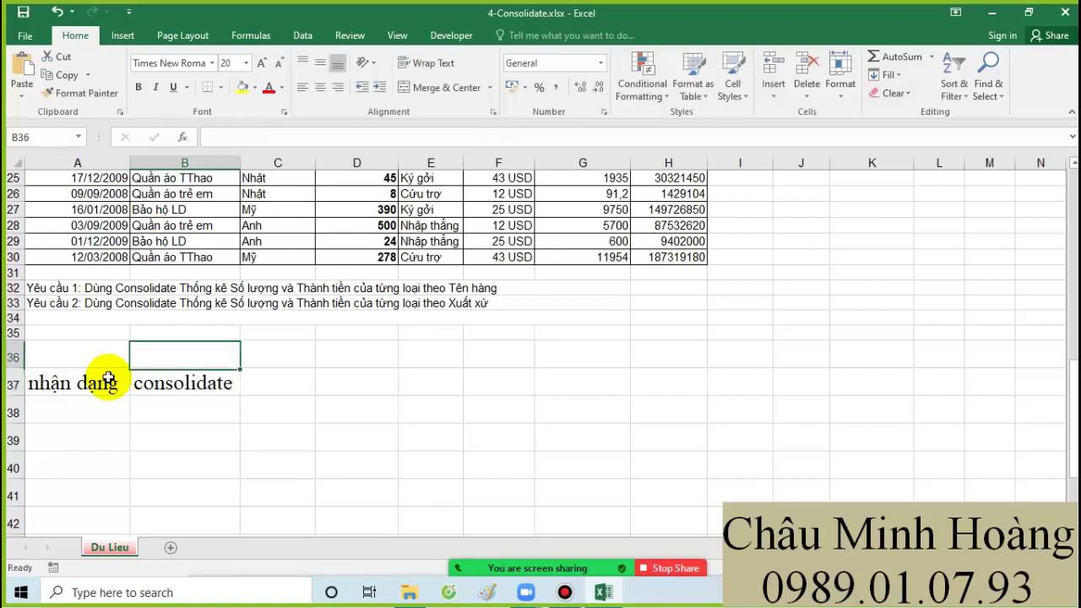
Enter the note "thống kê nhiều bảng, nhiều sheet" in cell B38
left_click(161, 415)
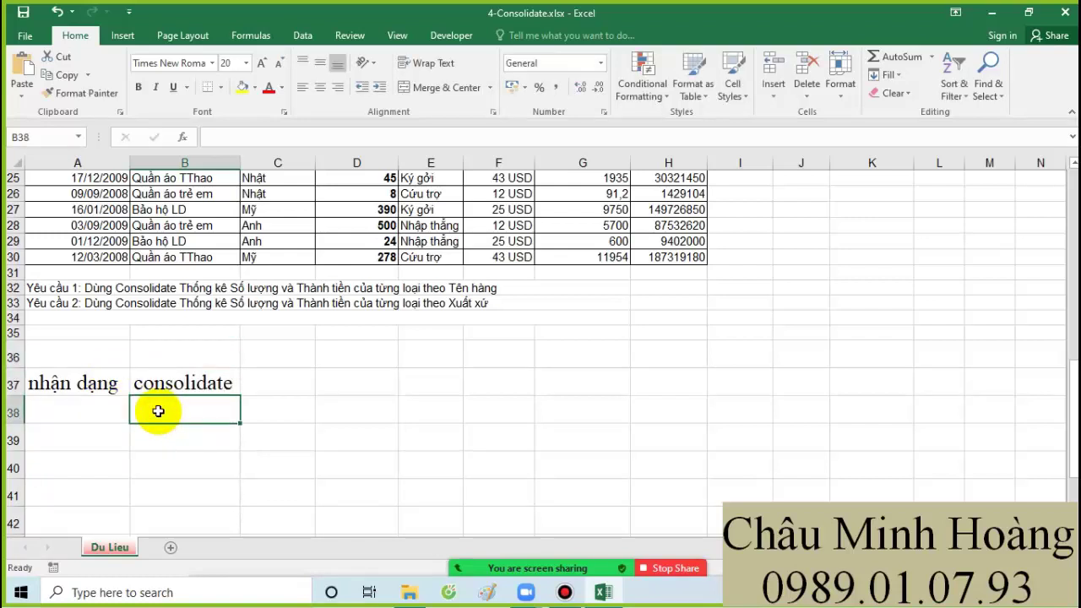
type("thống k")
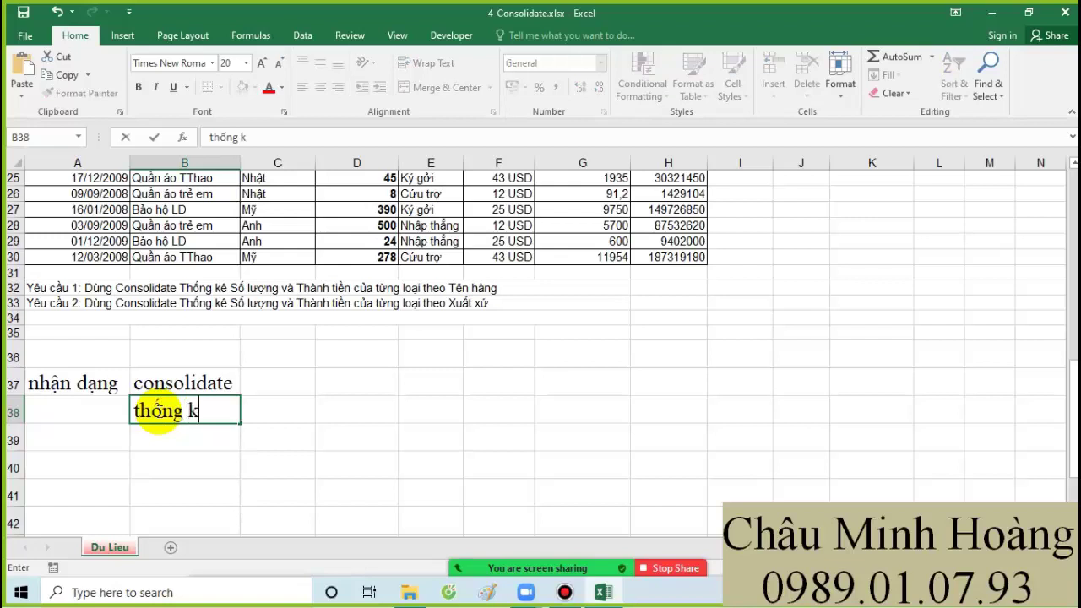
type("ê nhiều b")
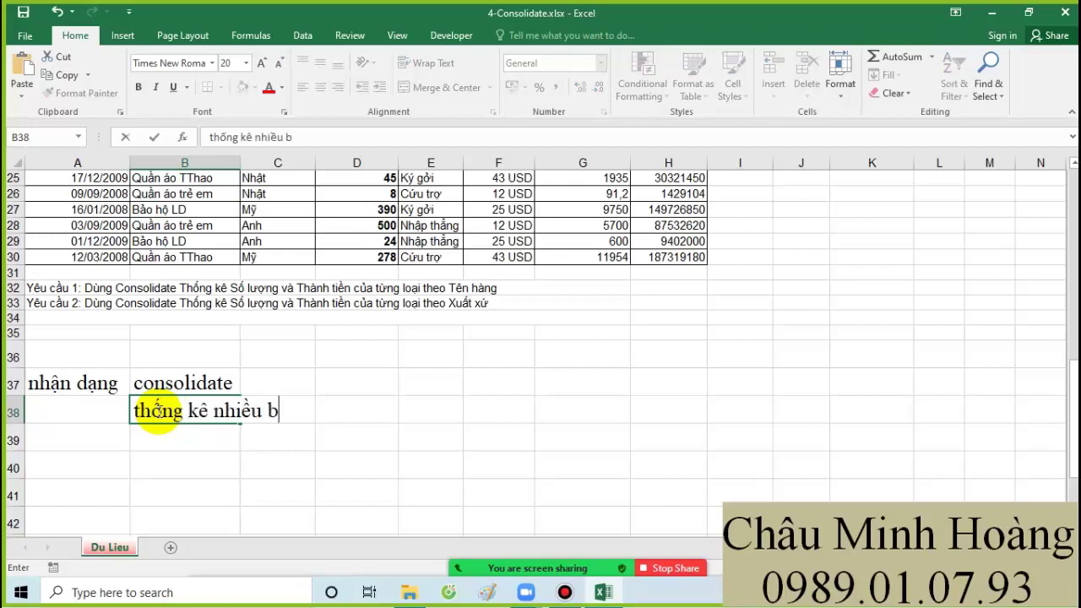
type("ảng, s")
key("BackSpace")
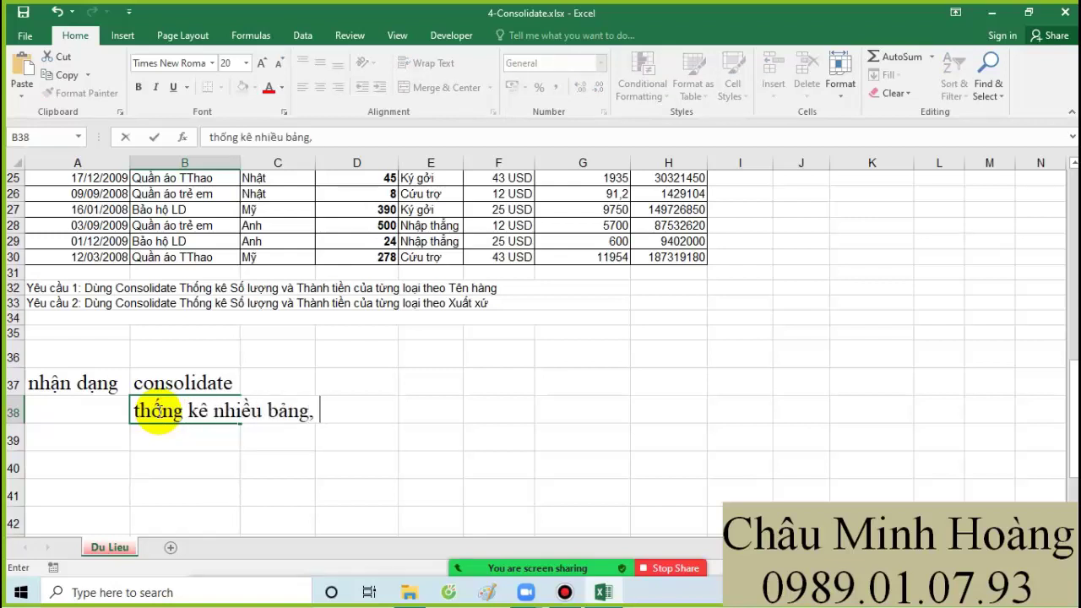
type("nhiều sh")
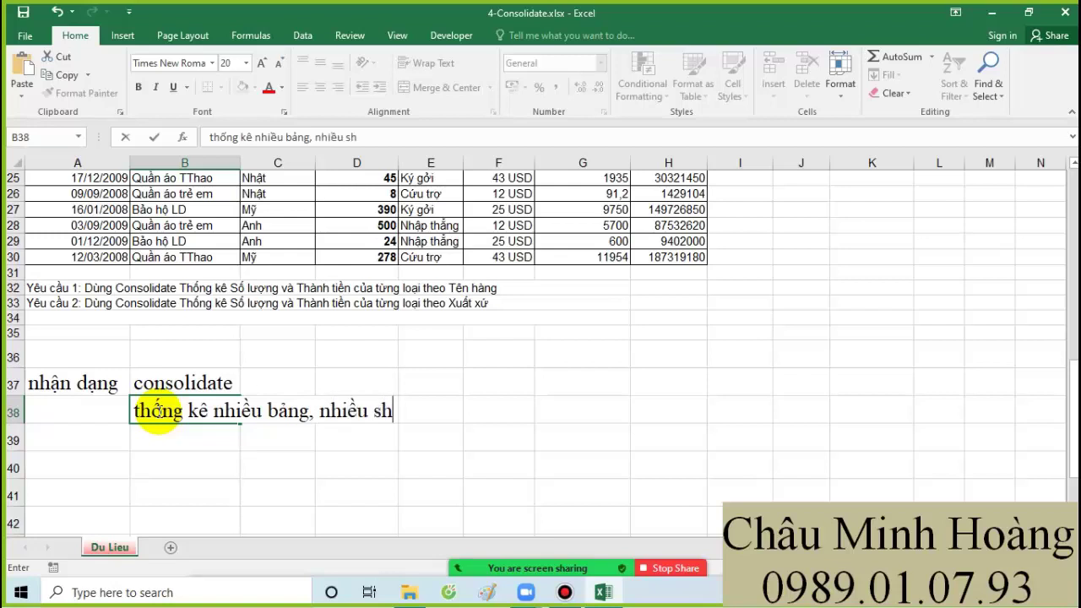
type("eee")
key("BackSpace")
type("t")
key("Return")
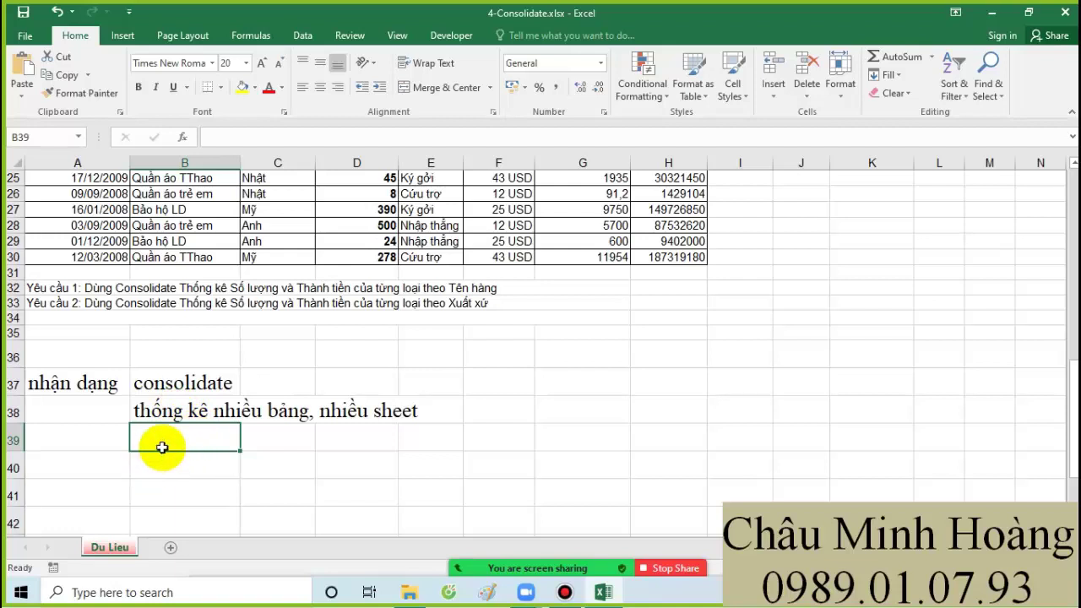
Enter the note "dữ liệu tự động cập nhật , dữ liệu được liên kết với nhau" in cell B39
type("dưi")
key("BackSpace")
key("BackSpace")
type("ữ")
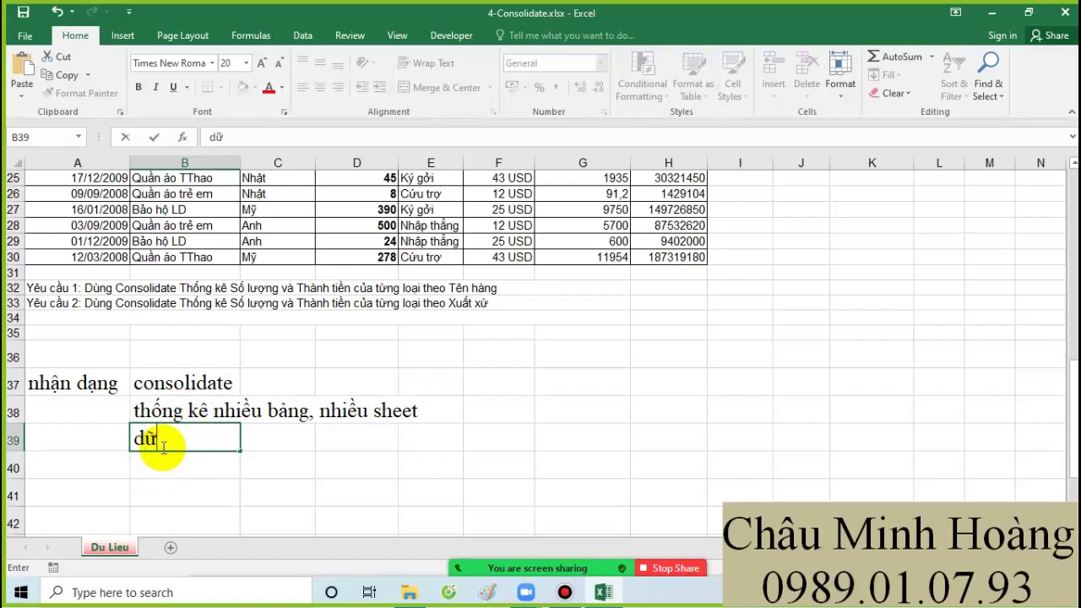
type(" liệu tự")
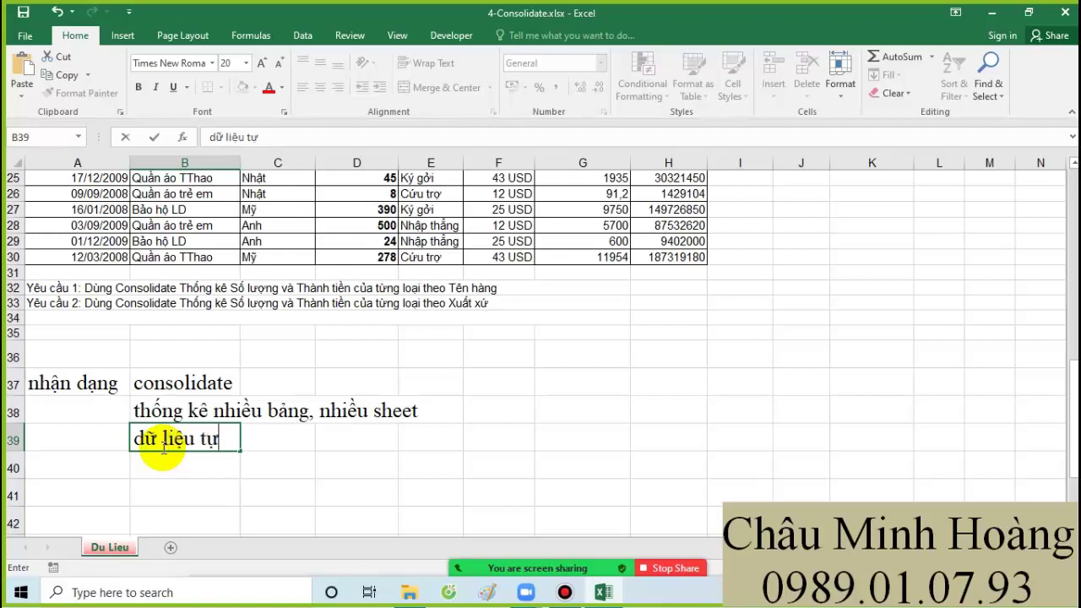
type(" động cập nh")
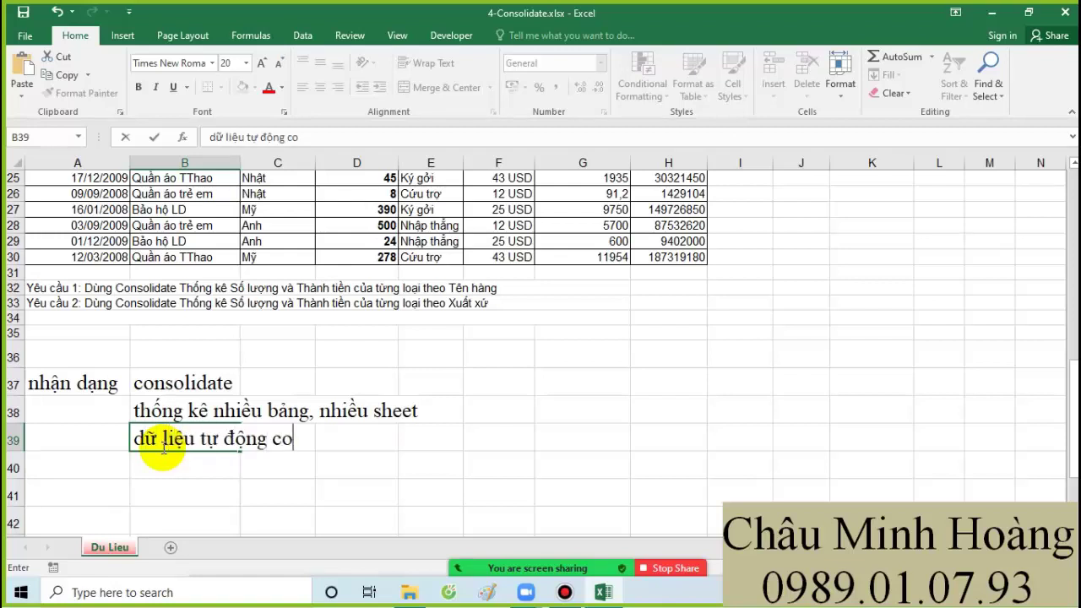
type("ật")
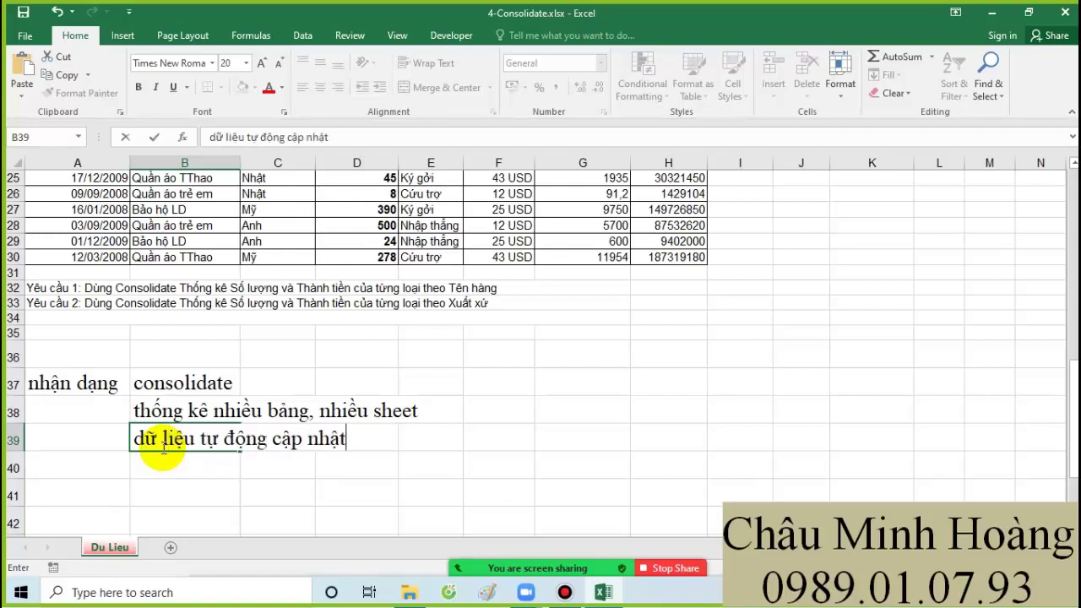
type(" , dữ liệu đưoợc l")
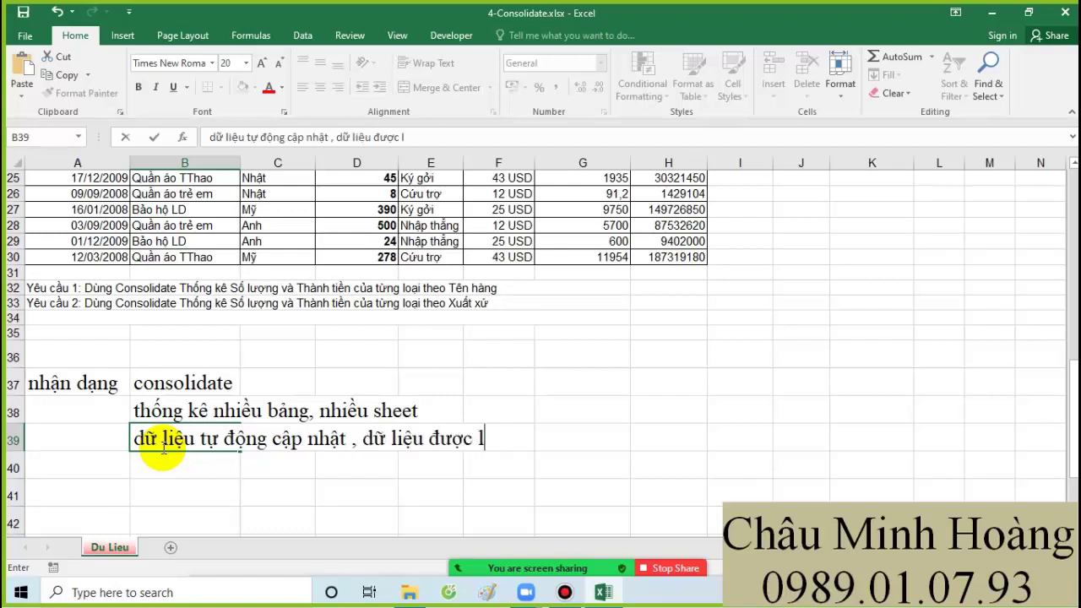
type("iên kết với nhau")
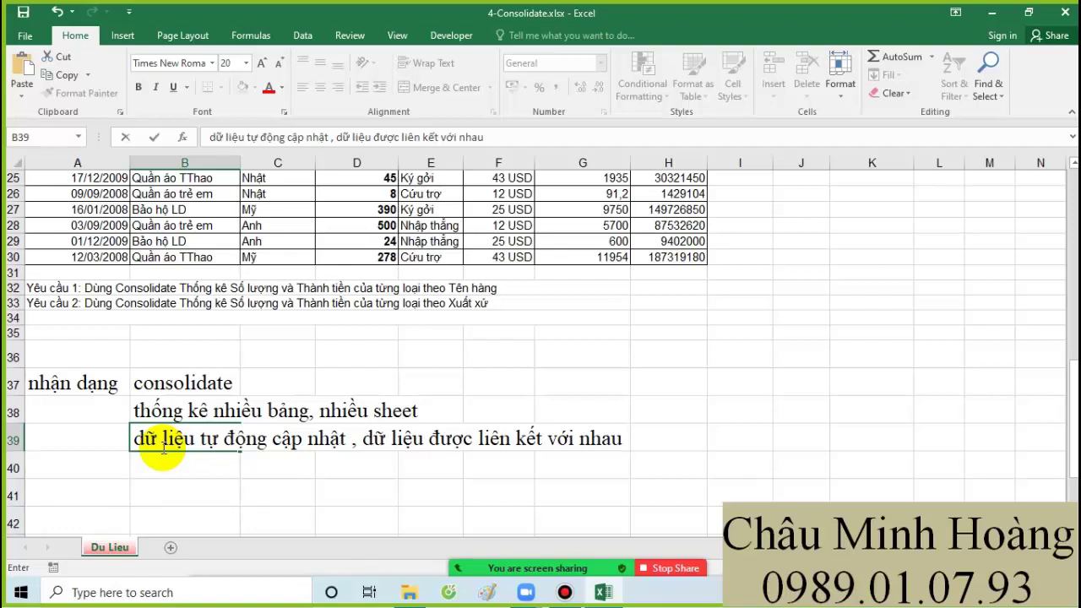
left_click(127, 461)
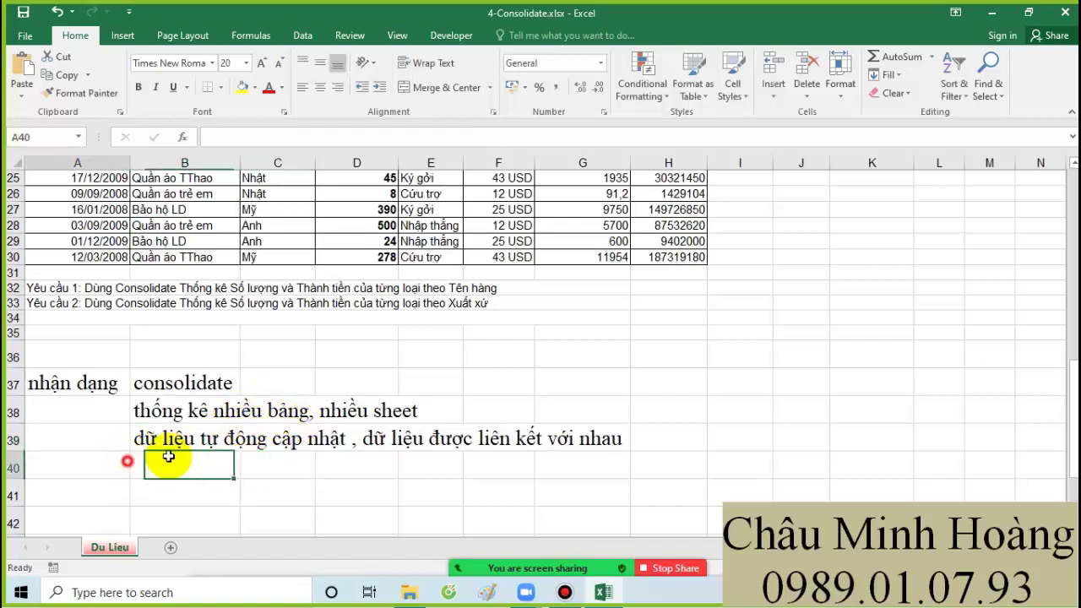
mouse_move(168, 456)
left_mouse_down()
mouse_move(619, 393)
mouse_move(616, 379)
mouse_move(687, 391)
mouse_move(587, 403)
left_mouse_up()
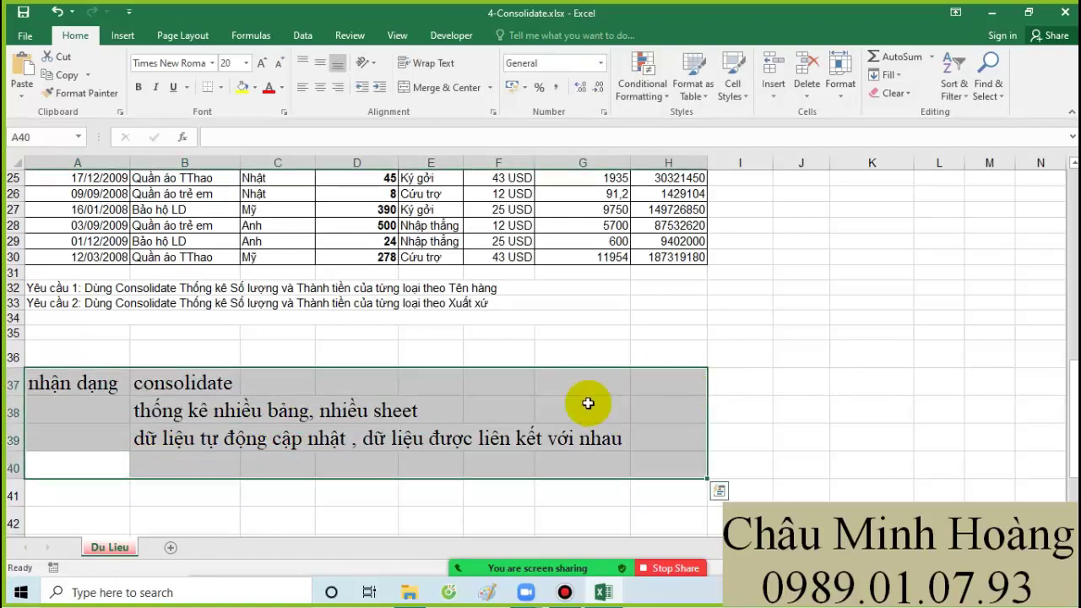
left_click_drag(115, 384, 475, 397)
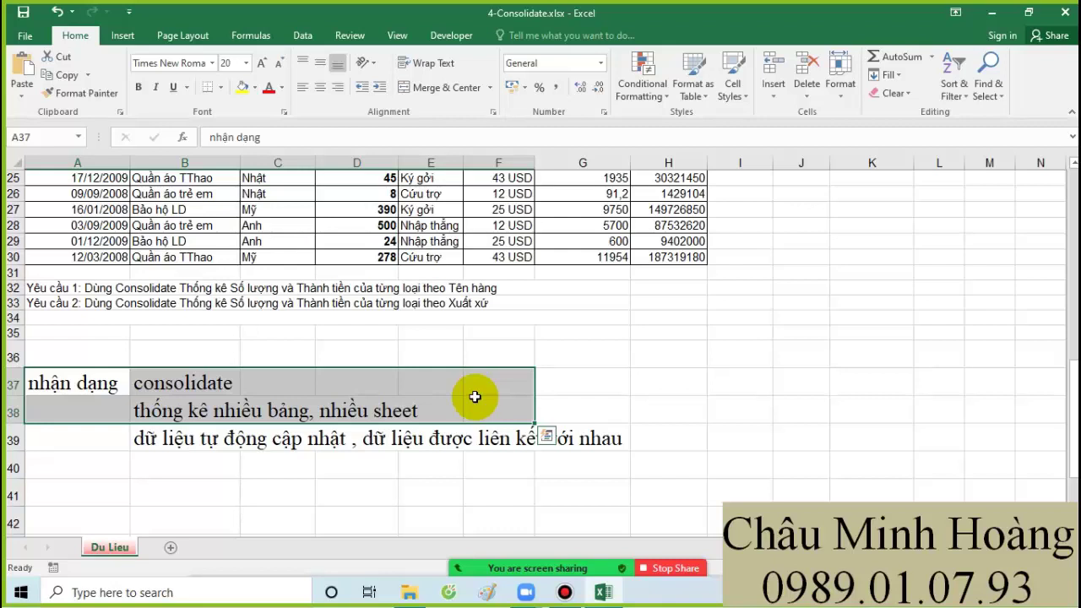
Enter "nhân dạng", "bước làm" and "nhìn kết quả" in cells A41, A42 and A43
scroll(456, 390, "down", 3)
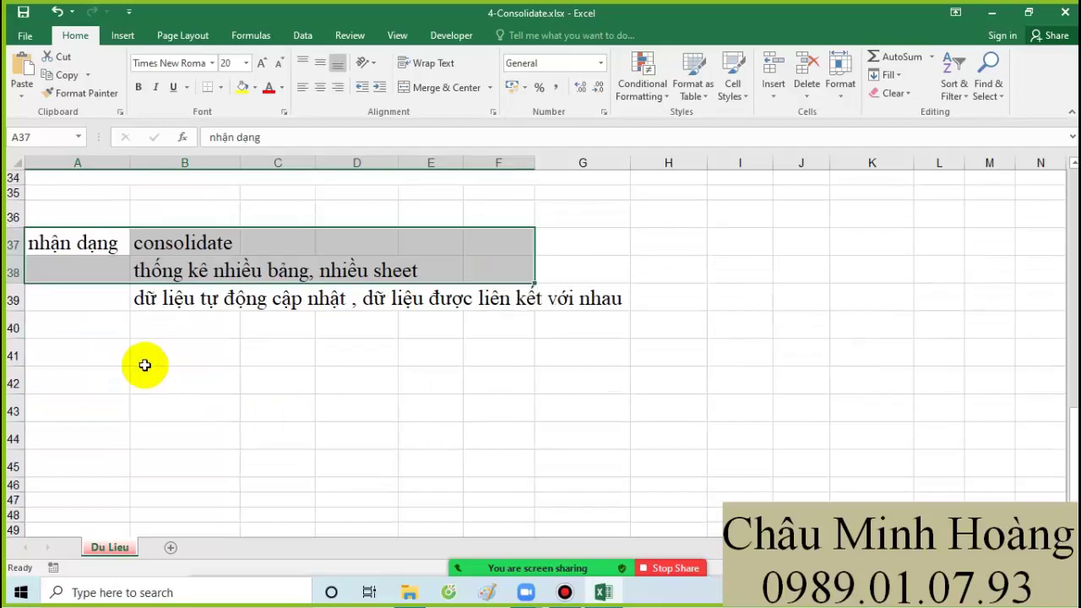
left_click(116, 357)
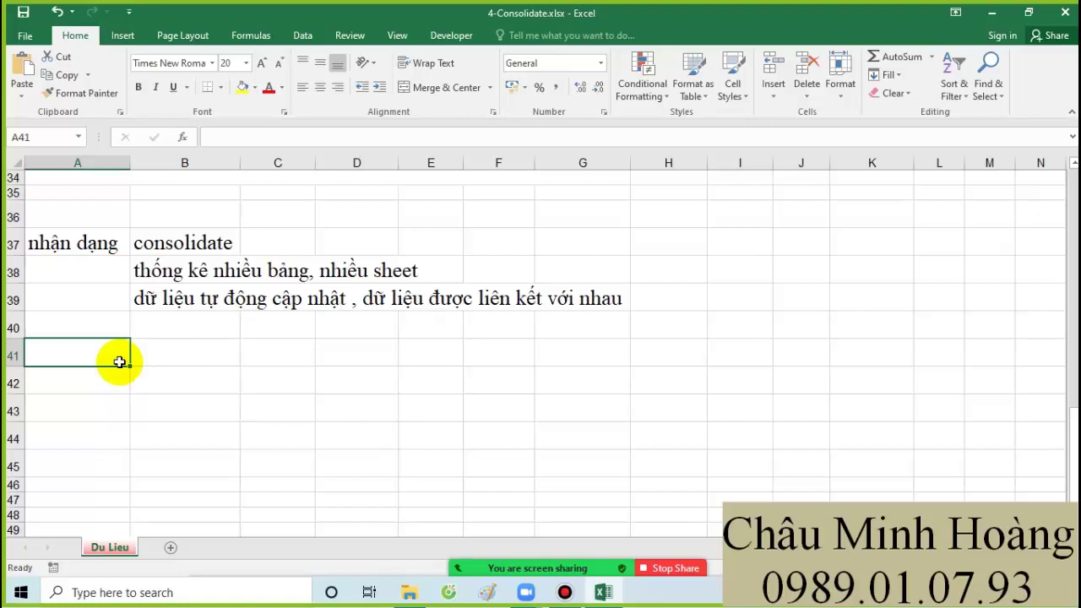
type("nhân dang")
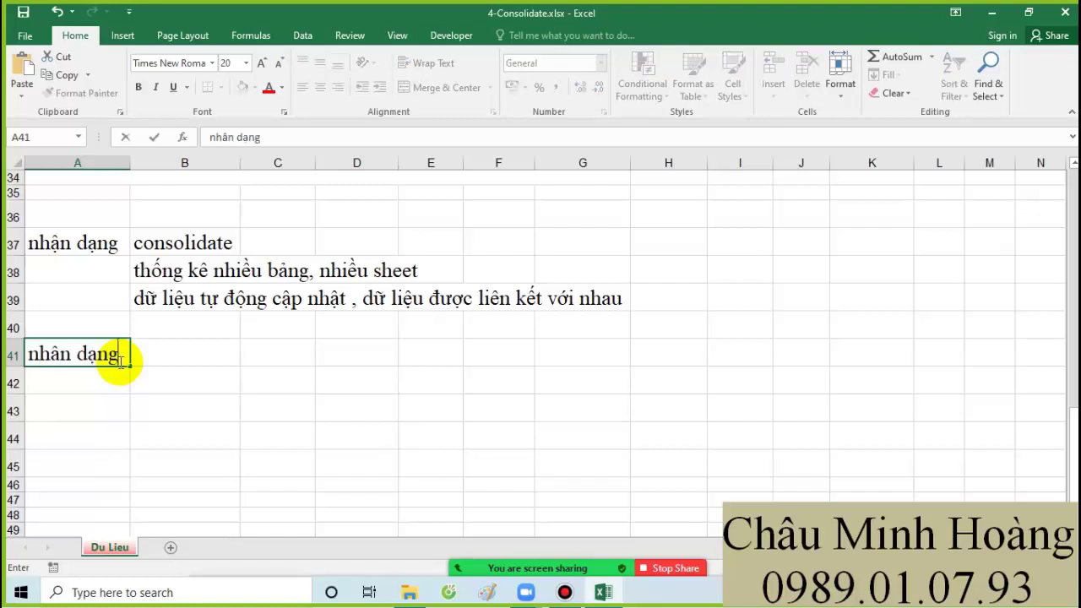
key("Return")
type("bước làm")
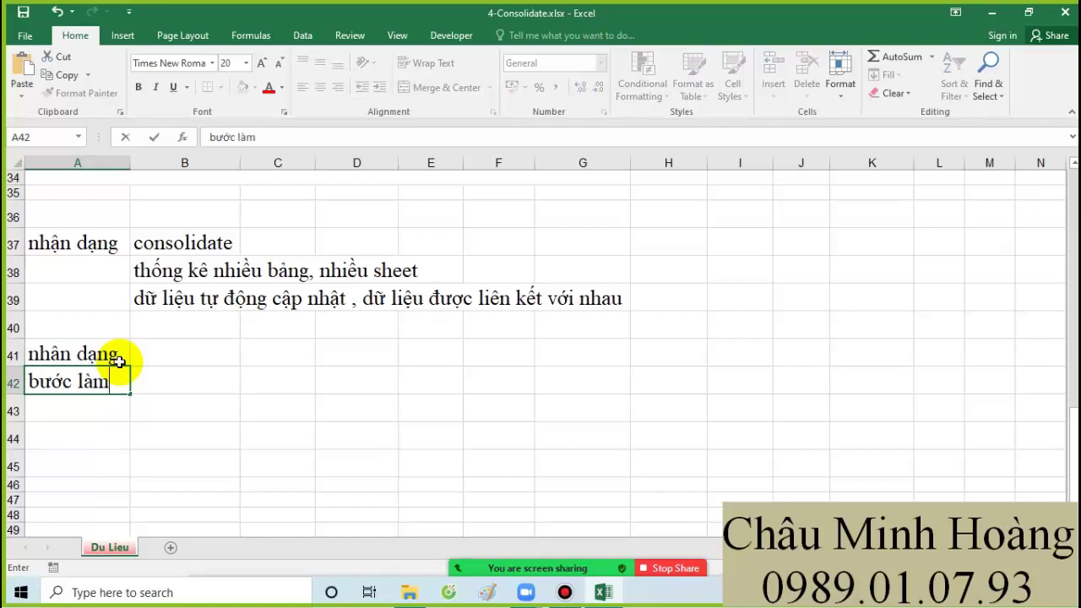
key("Return")
type("n")
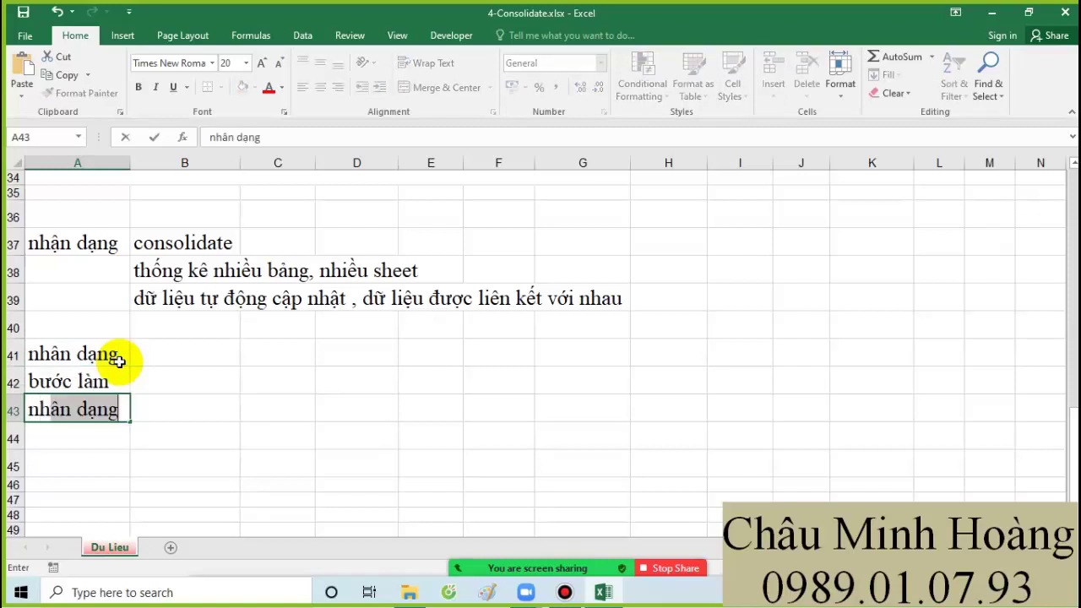
type("hìn kết quả")
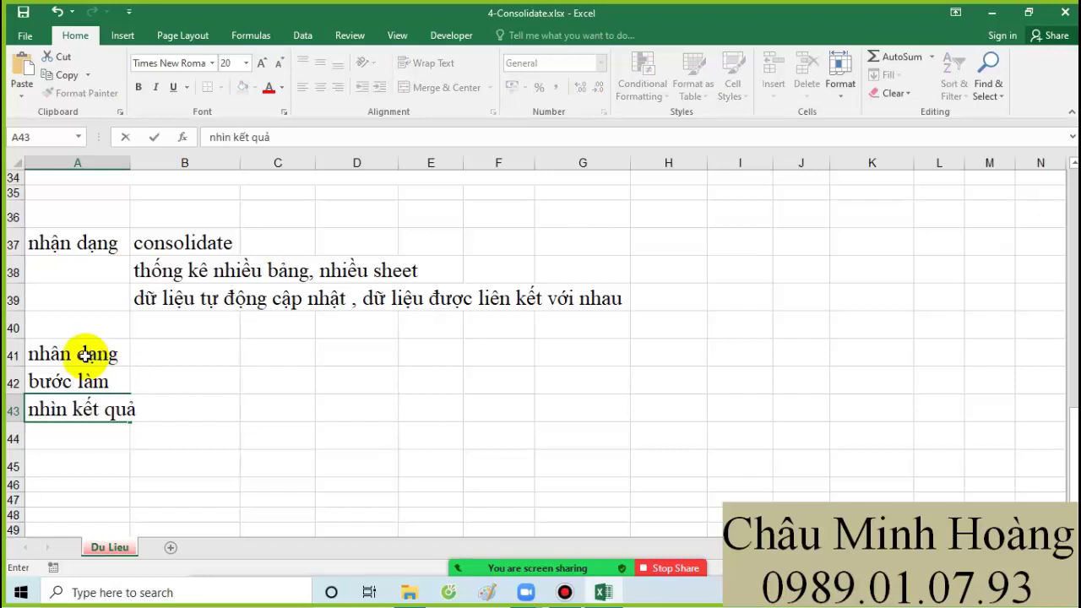
Clear the three temporary notes from cells A41:A43
mouse_move(82, 357)
left_mouse_down()
mouse_move(181, 405)
mouse_move(287, 422)
left_mouse_up()
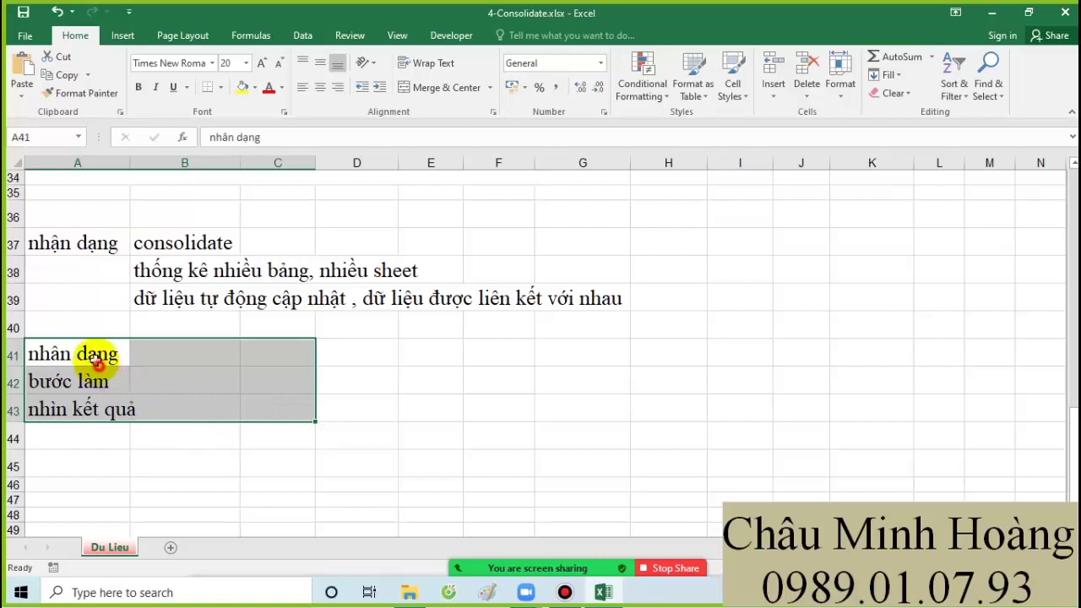
left_click_drag(93, 382, 348, 358)
left_click_drag(48, 353, 411, 385)
key("Delete")
left_click(113, 410)
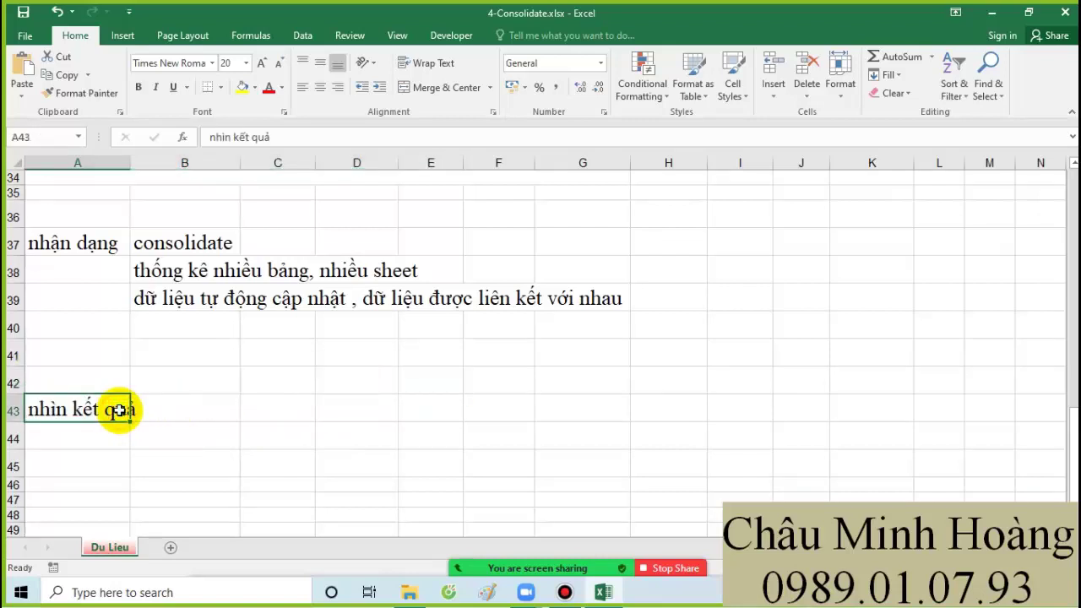
key("Delete")
Fill the merged title cell "BÁO CÁO NHẬP HÀNG" with yellow
scroll(237, 377, "up", 4)
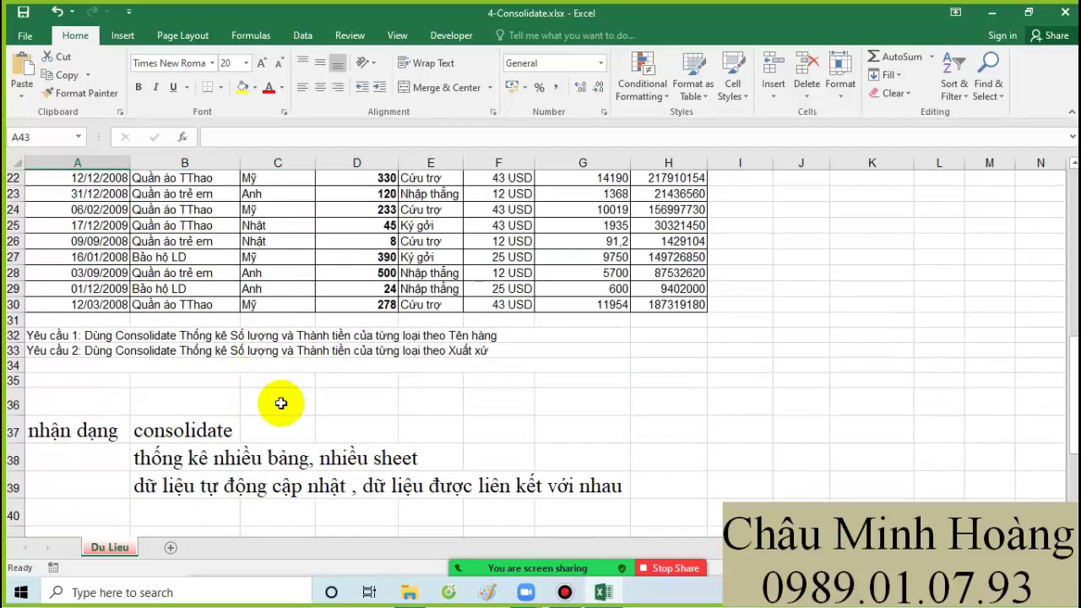
scroll(281, 400, "up", 1)
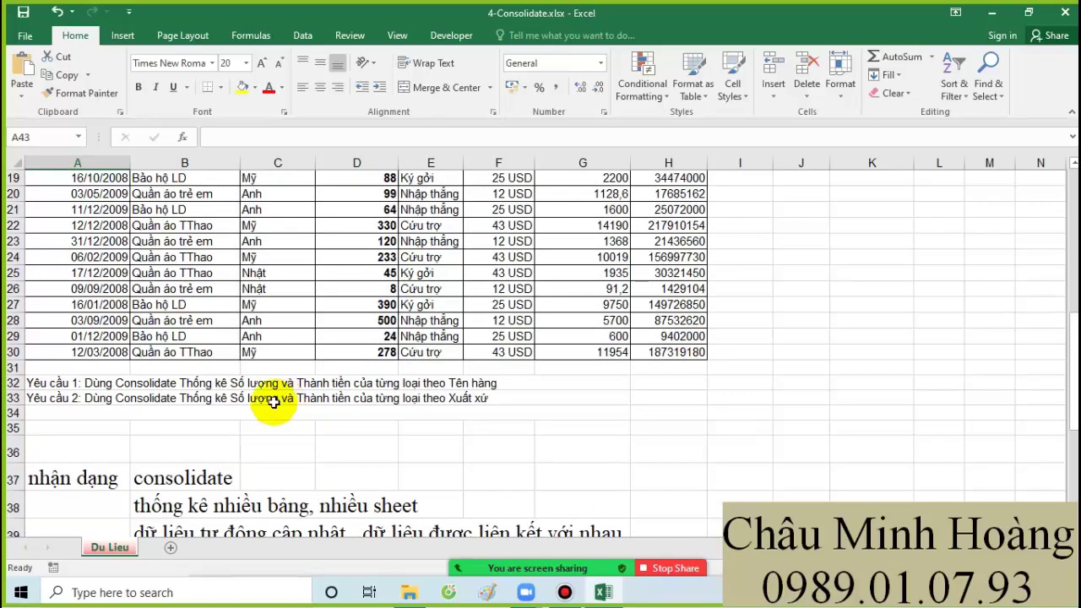
left_click(49, 382)
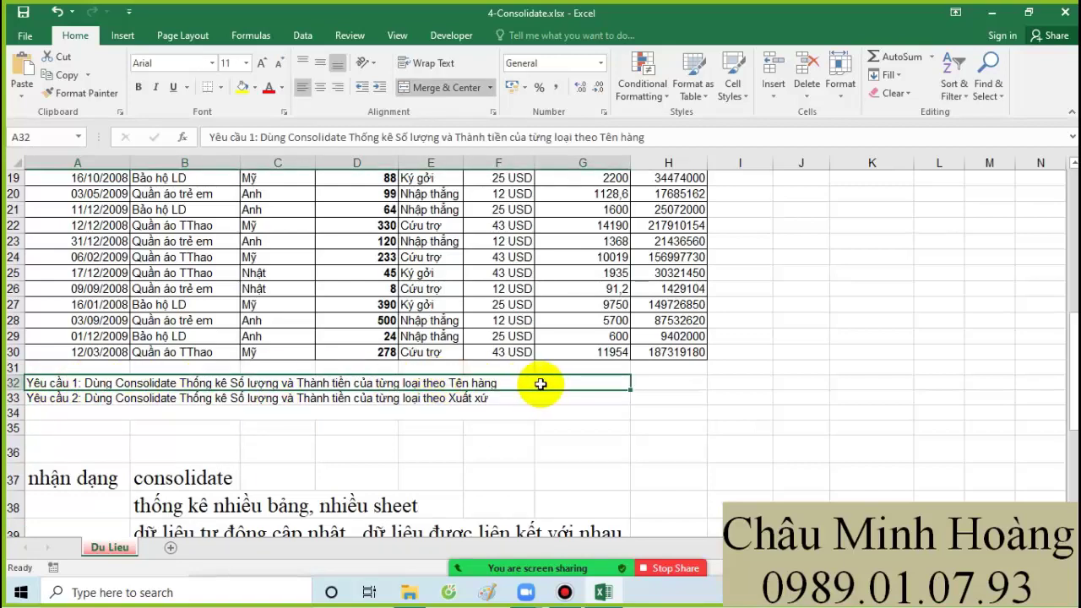
scroll(547, 386, "up", 4)
scroll(541, 384, "up", 2)
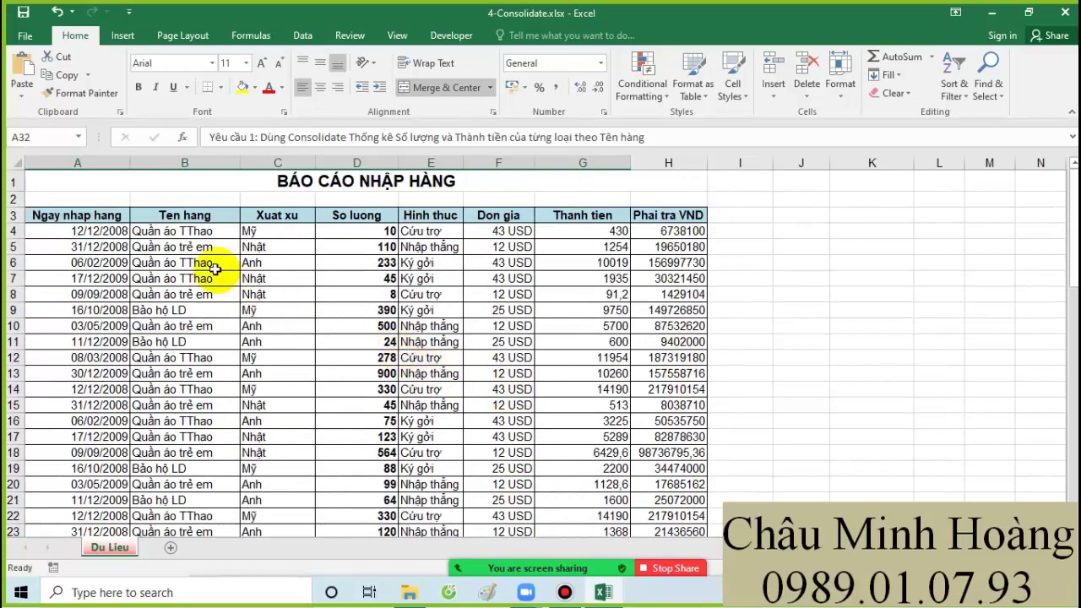
left_click(307, 176)
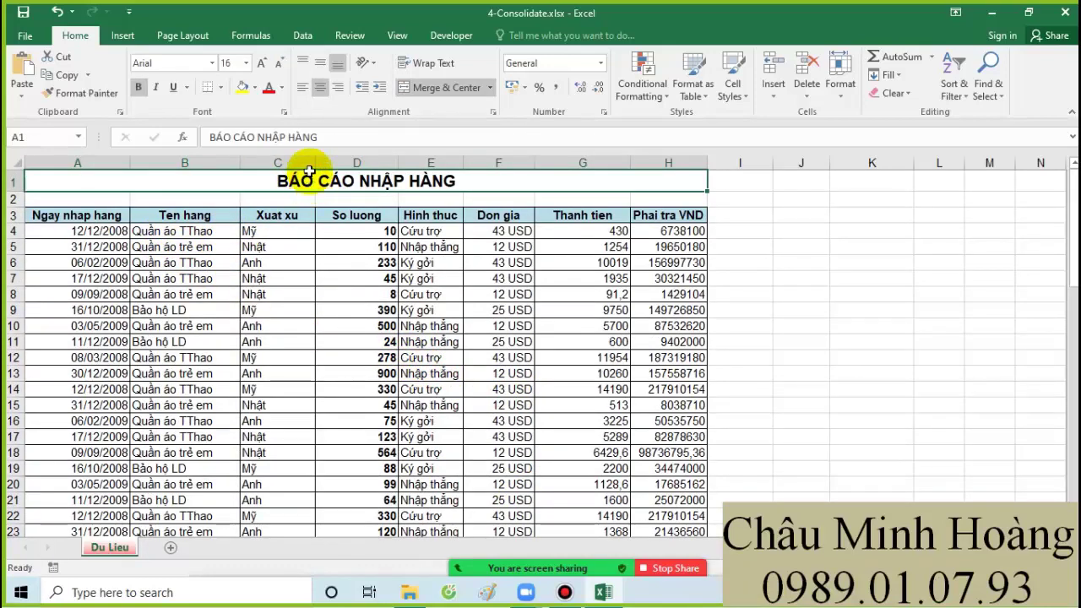
left_click(242, 88)
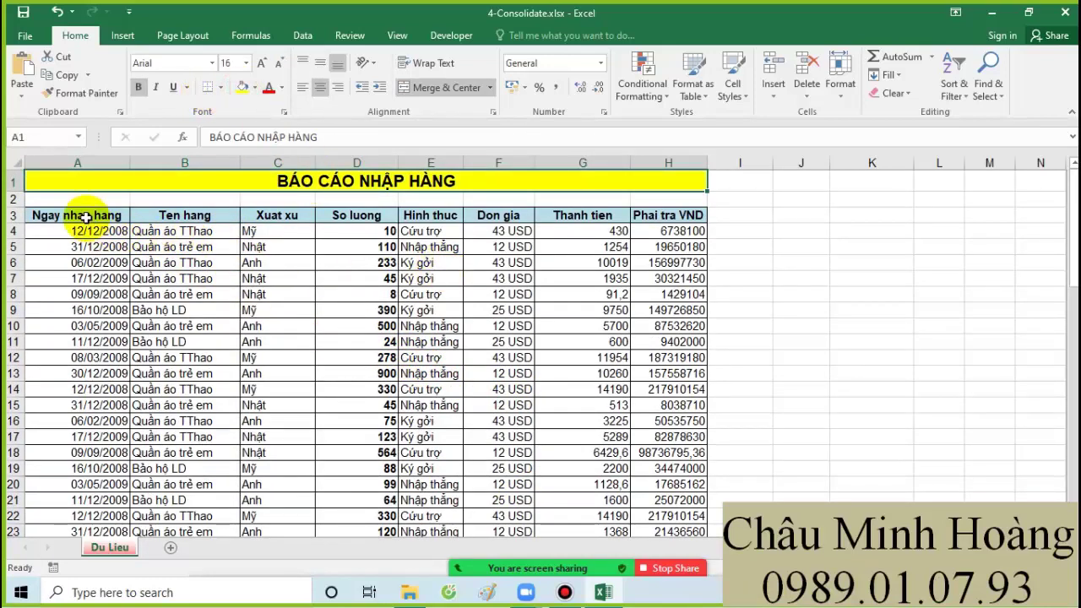
Fill the table's header row A3:H3 with red
left_click_drag(84, 215, 675, 215)
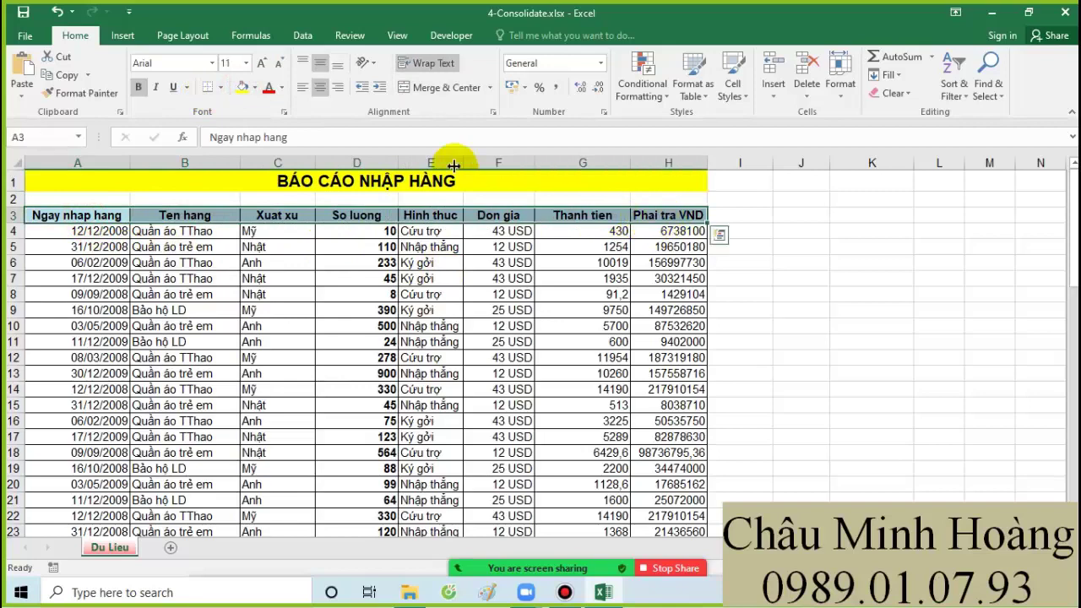
left_click(254, 87)
left_click(254, 211)
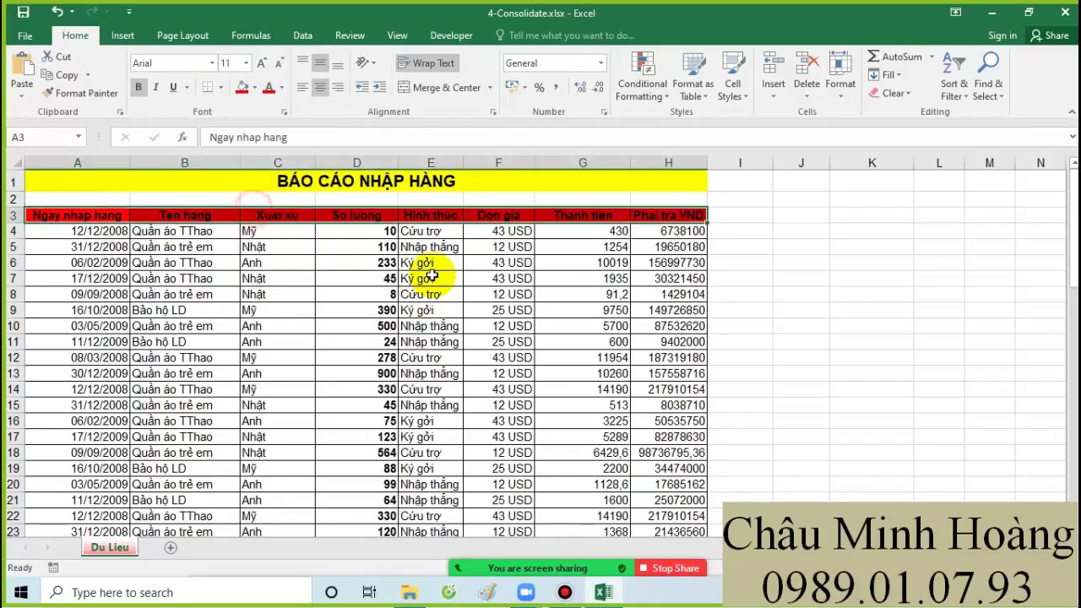
Examine the table's structure: the title, the header row and the data rows beneath it
left_click_drag(73, 230, 666, 516)
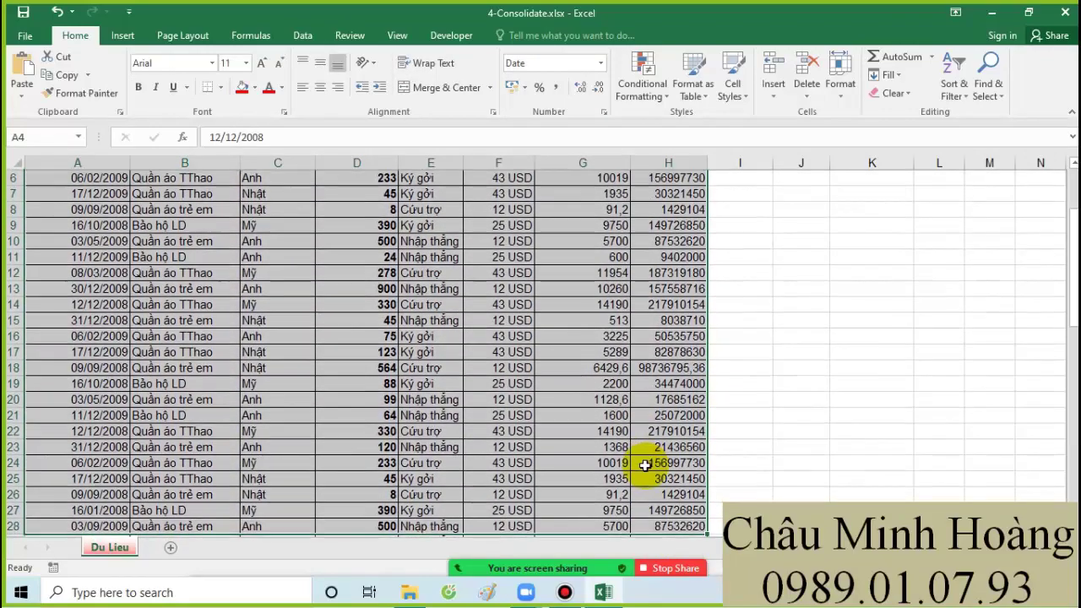
scroll(644, 465, "down", 2)
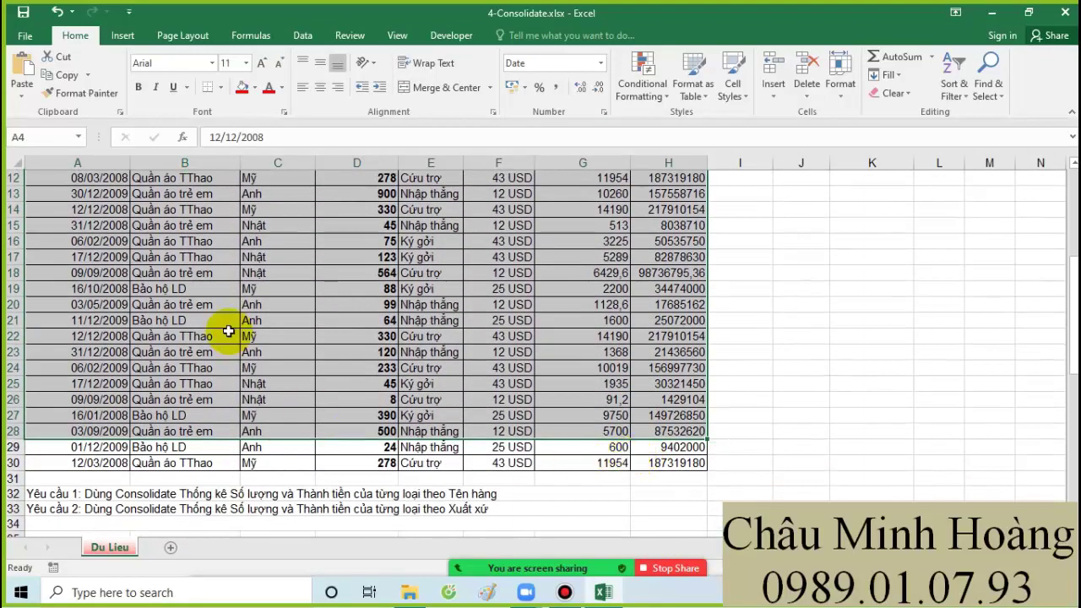
scroll(216, 325, "up", 4)
left_click(733, 262)
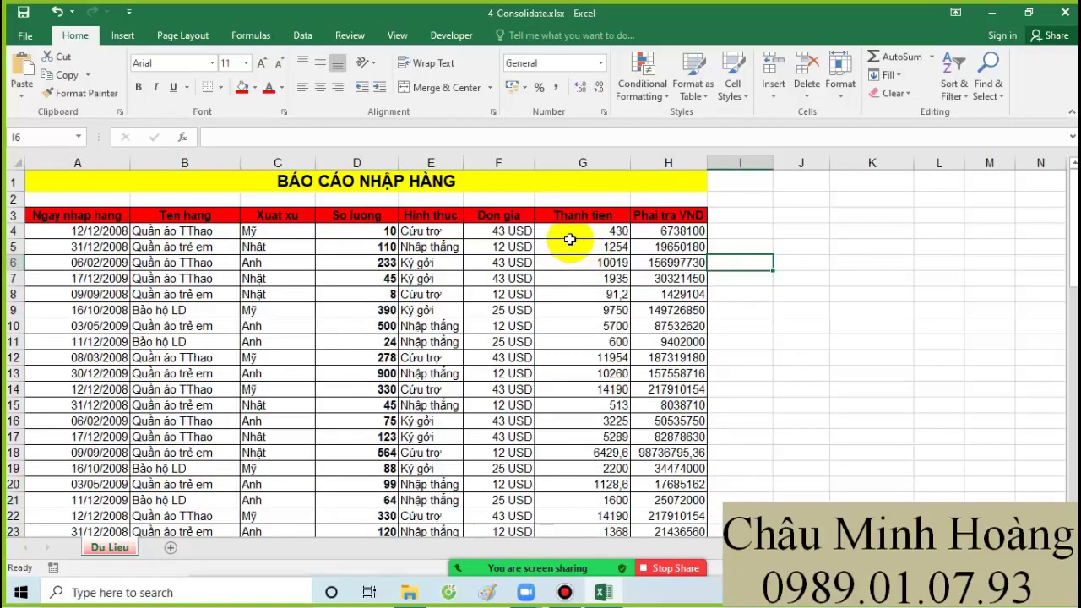
left_click(429, 188)
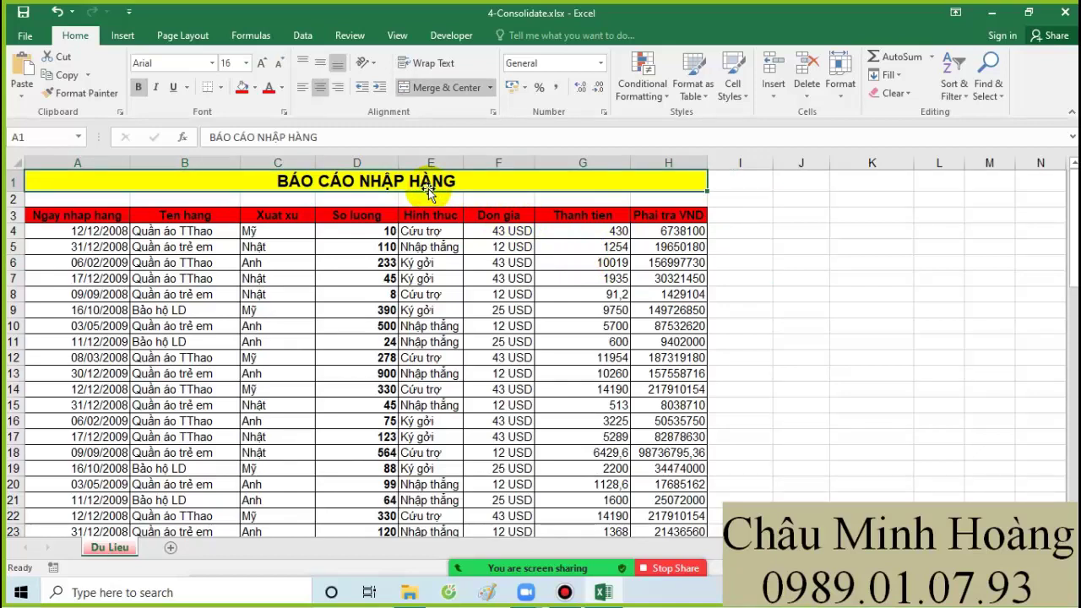
left_click_drag(59, 218, 664, 216)
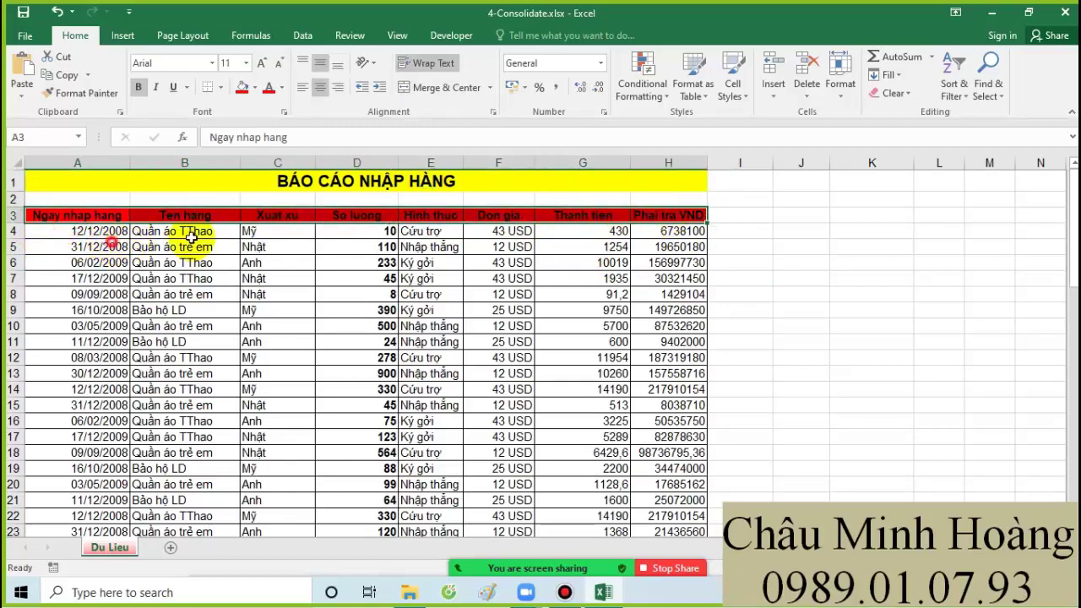
left_click_drag(108, 245, 667, 374)
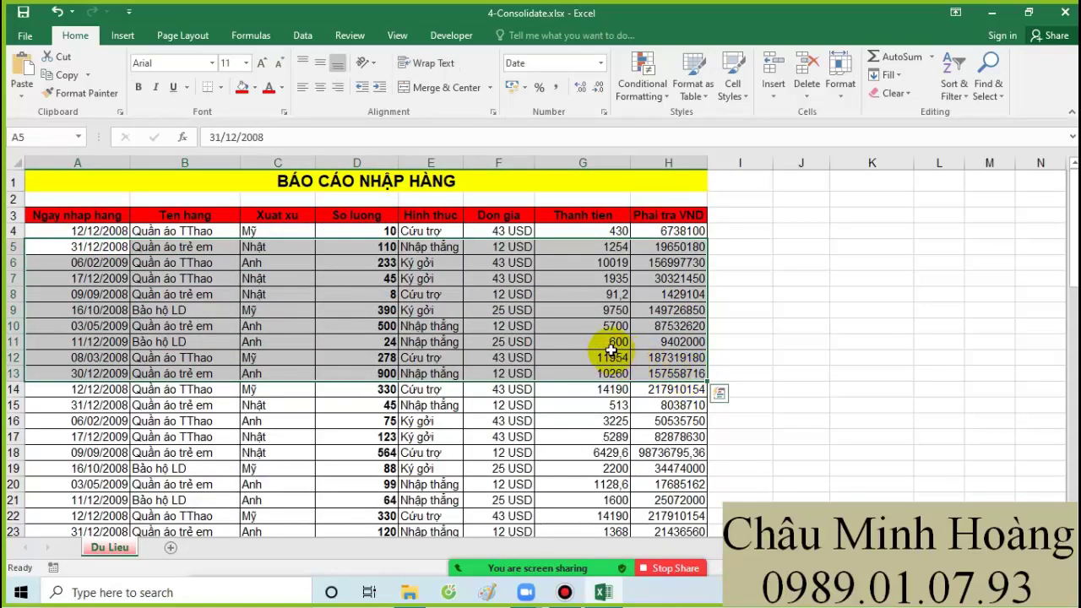
Change the font color of the words "Số lượng" in requirement 1 (cell A32) to red
scroll(608, 351, "down", 5)
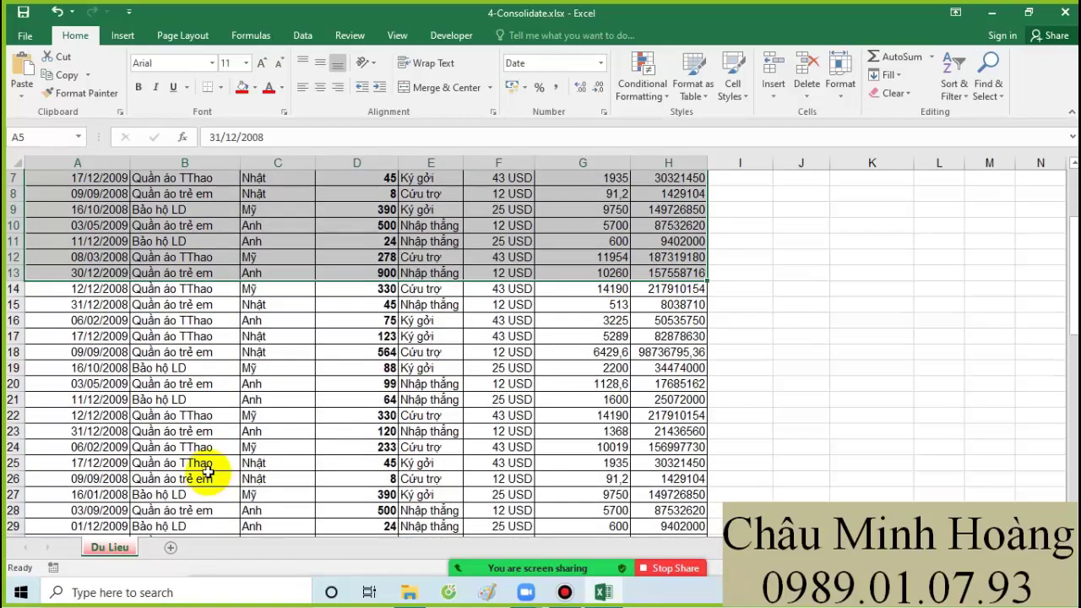
double_click(41, 432)
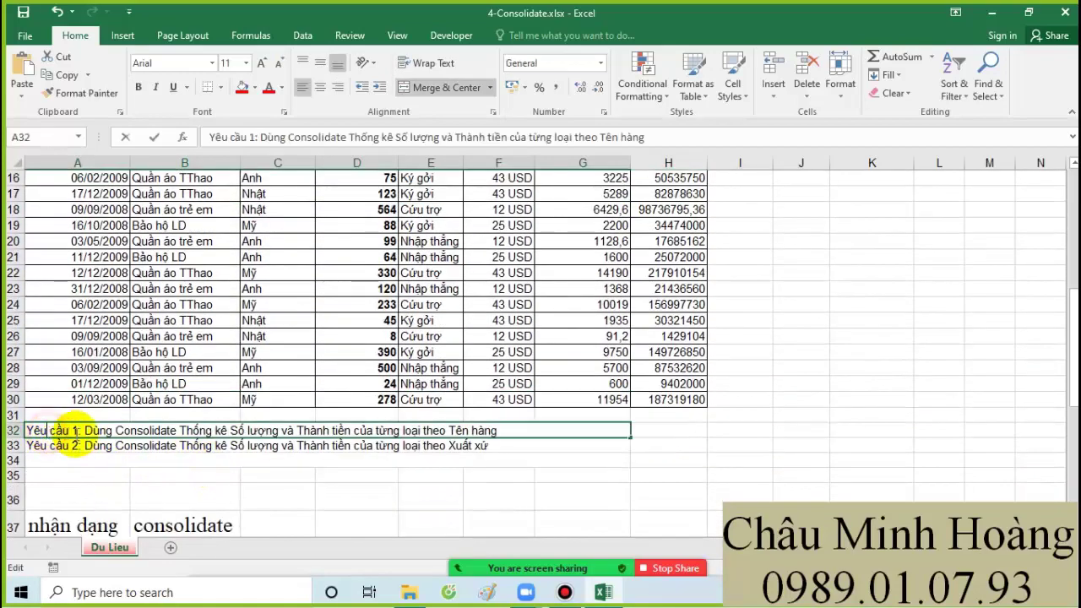
mouse_move(230, 431)
left_mouse_down()
mouse_move(272, 431)
mouse_move(230, 431)
left_mouse_up()
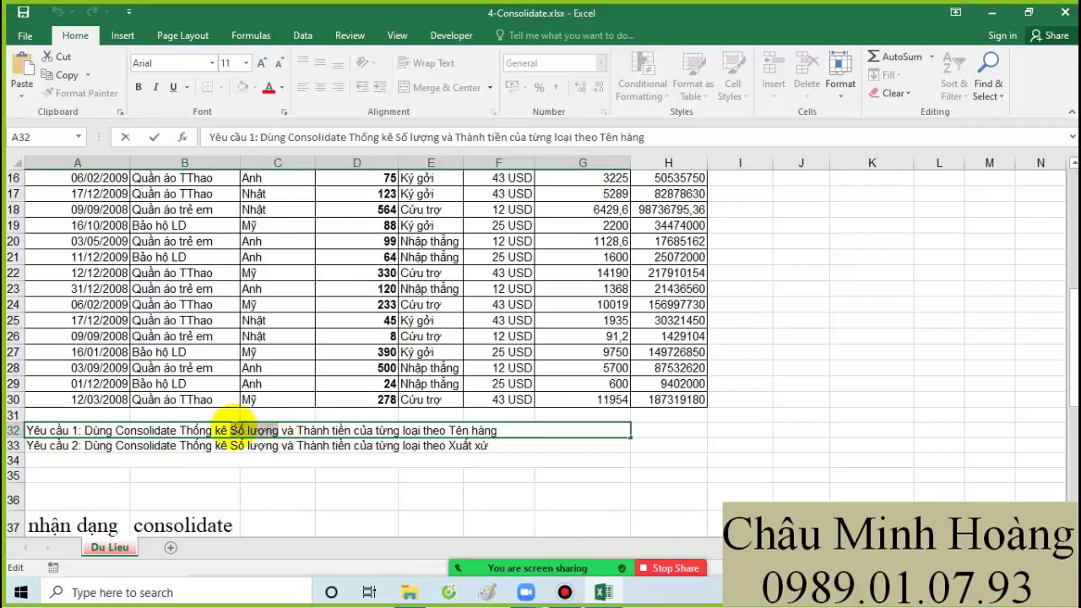
left_click(270, 89)
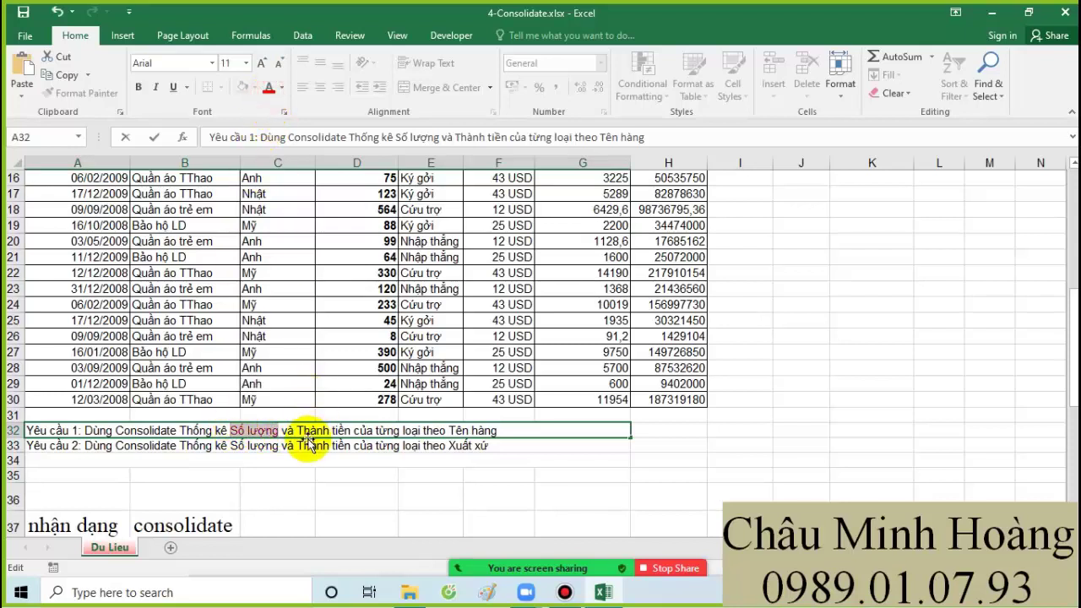
Change the font color of the words "Thành tiền" and "Tên hàng" in requirement 1 (cell A32) to red
left_click_drag(297, 431, 344, 431)
left_click(271, 89)
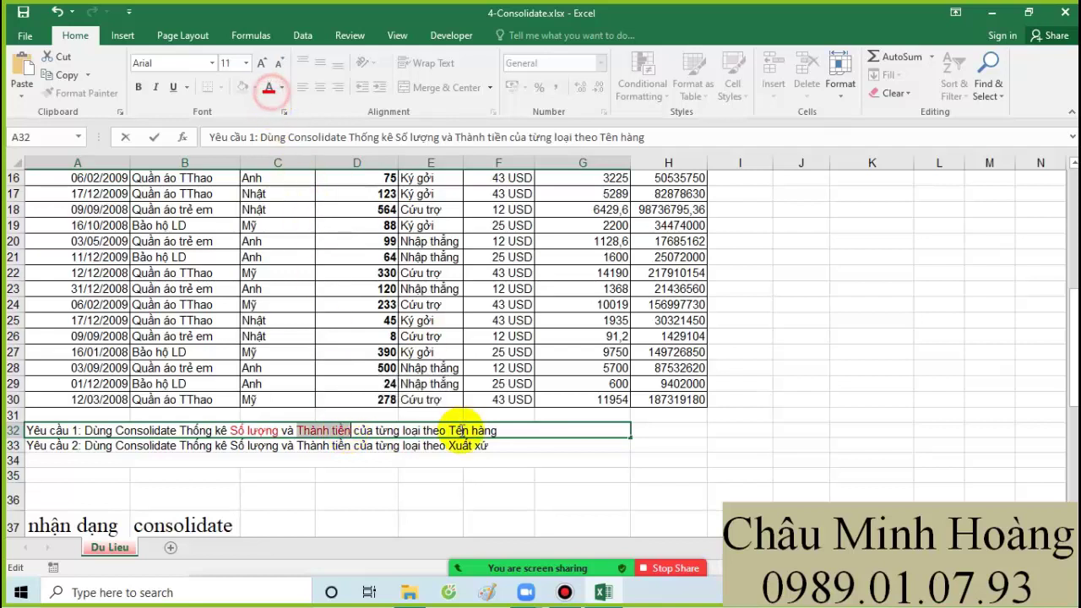
left_click_drag(449, 431, 498, 431)
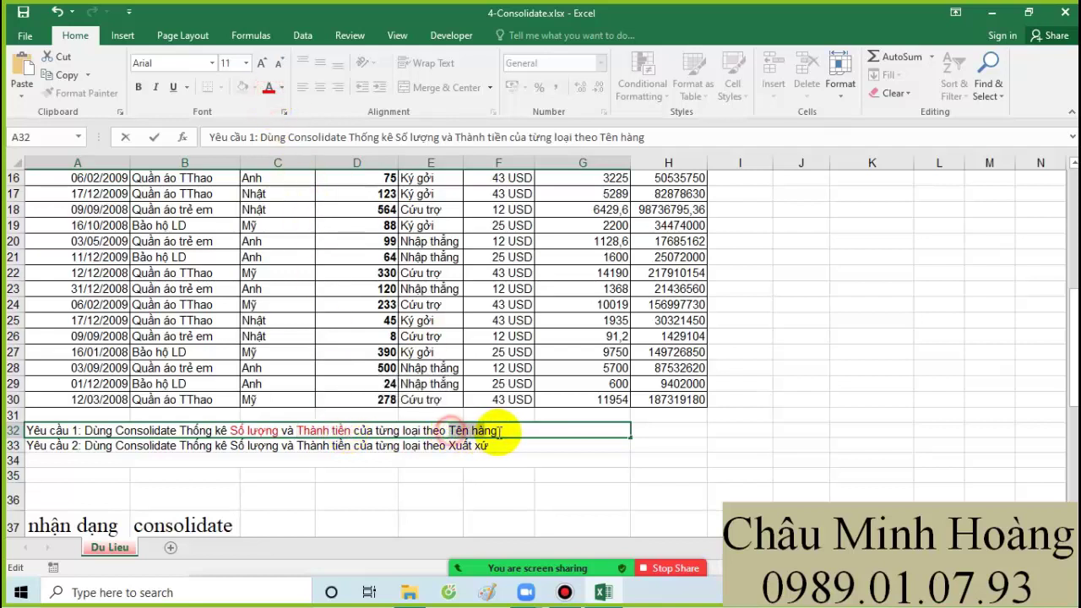
left_click(270, 89)
left_click(477, 466)
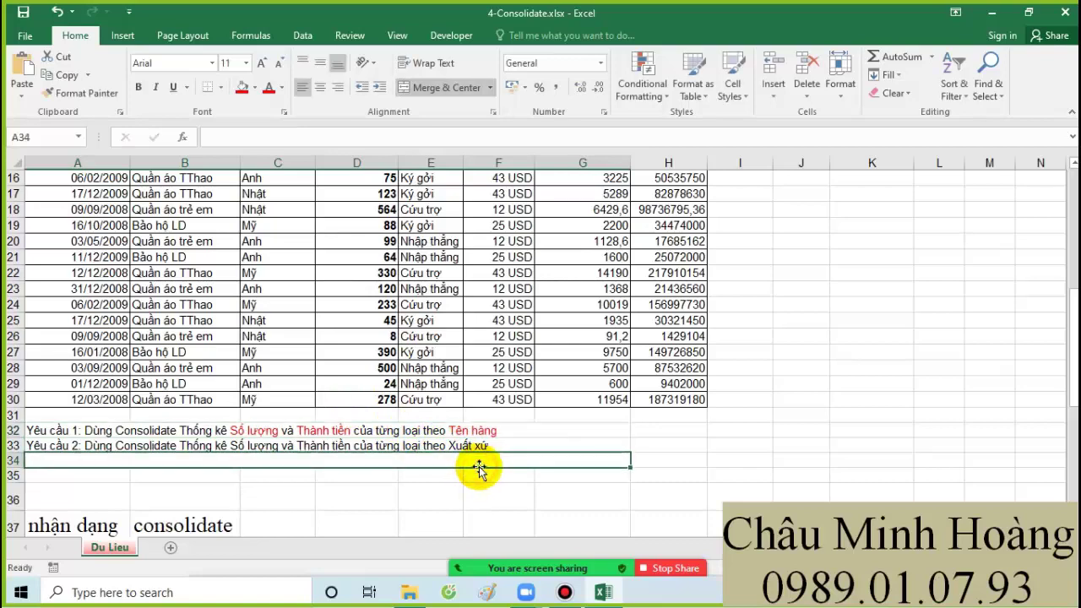
left_click_drag(540, 434, 264, 420)
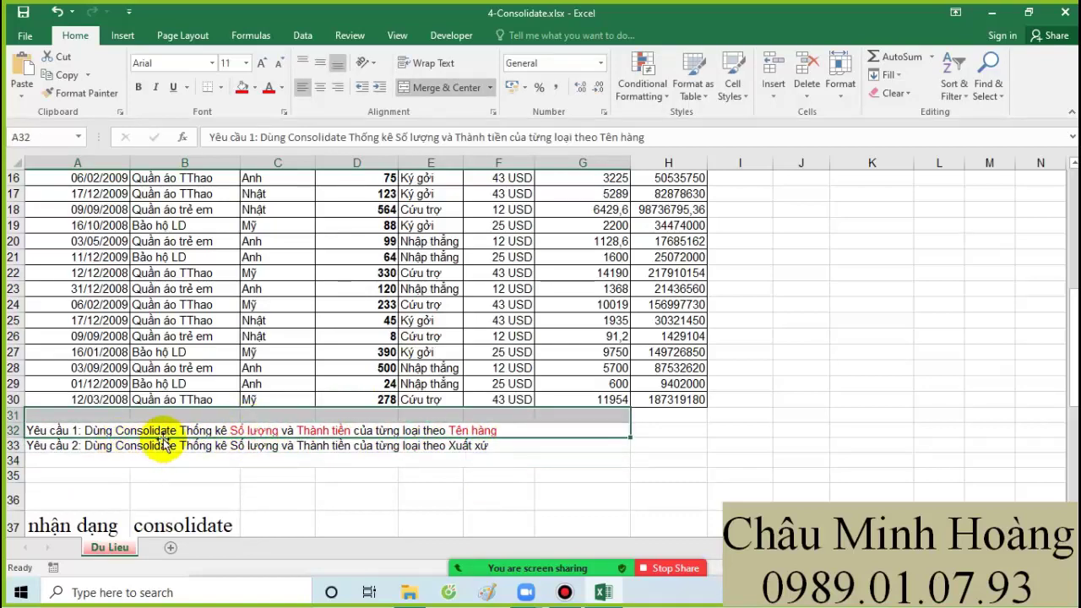
left_click(467, 488)
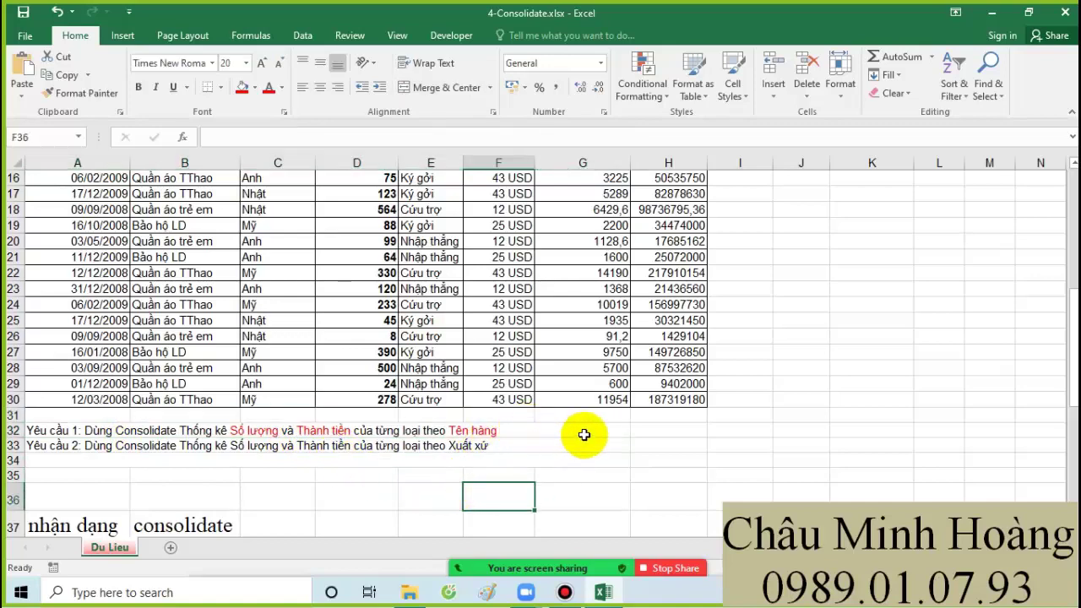
left_click(558, 432)
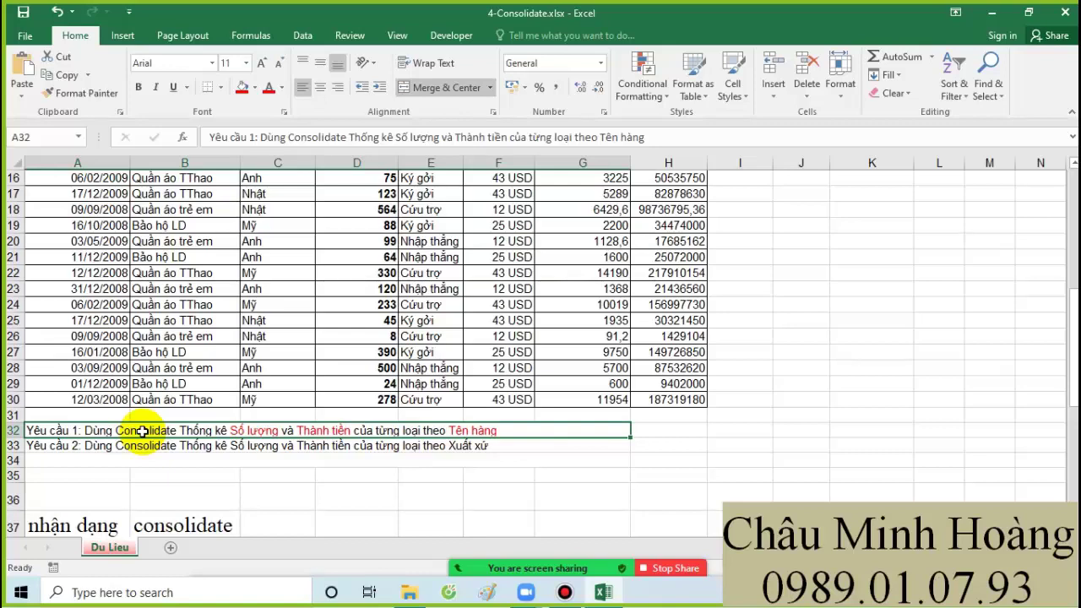
Copy the "So luong" header from D3 to cell C41 below the notes
scroll(185, 406, "up", 5)
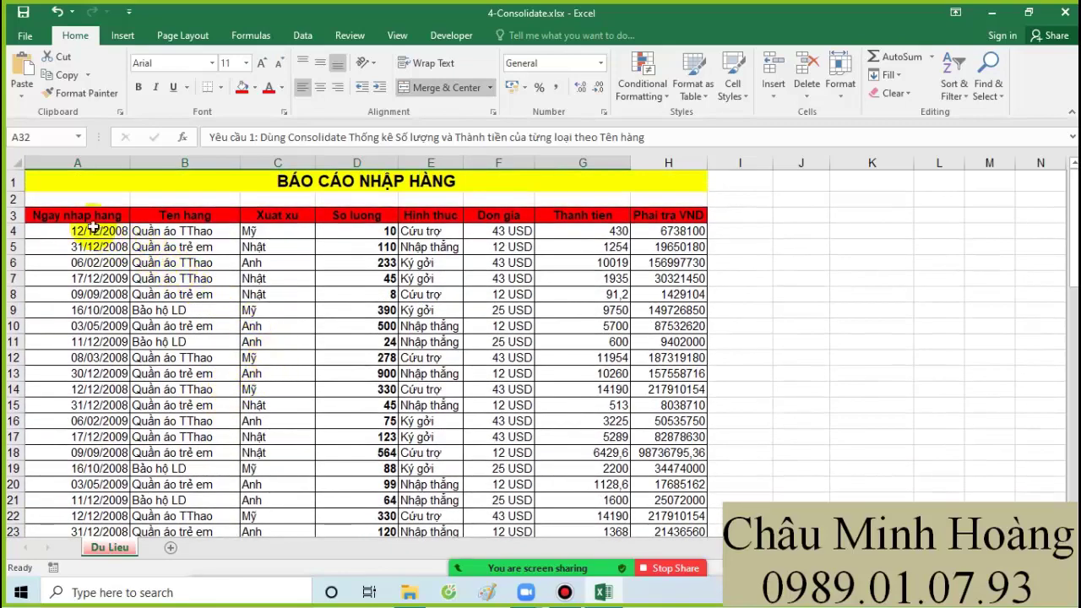
scroll(422, 401, "down", 3)
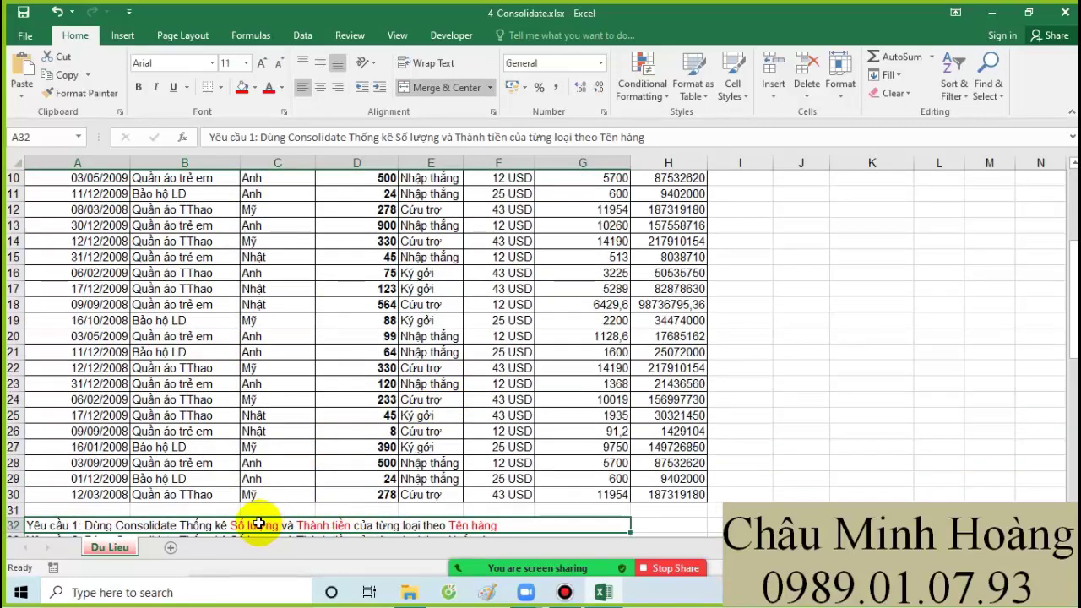
scroll(507, 502, "up", 3)
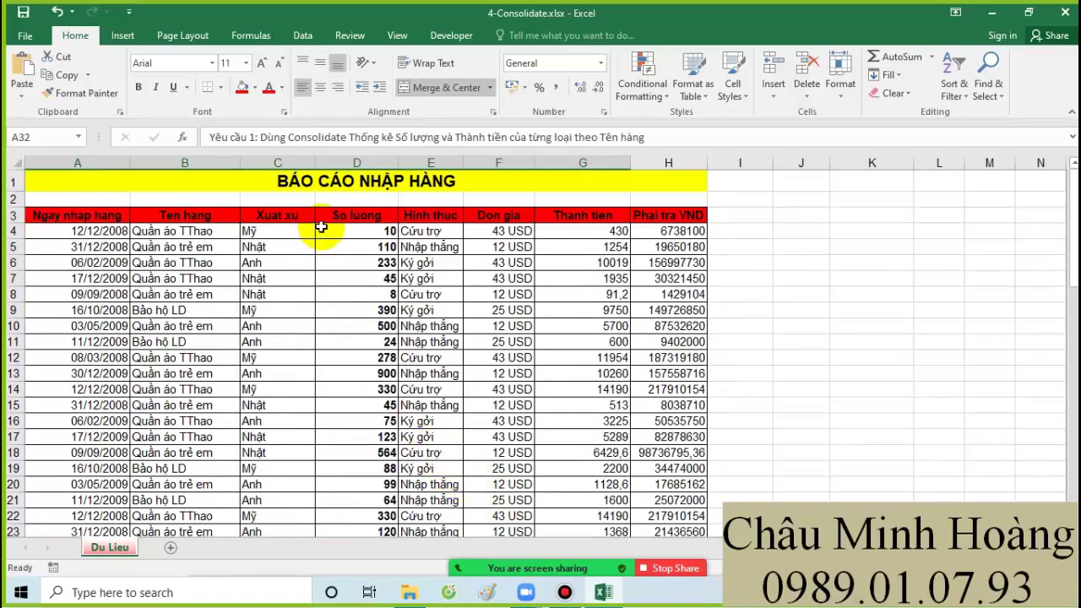
left_click(352, 214)
key("ctrl+c")
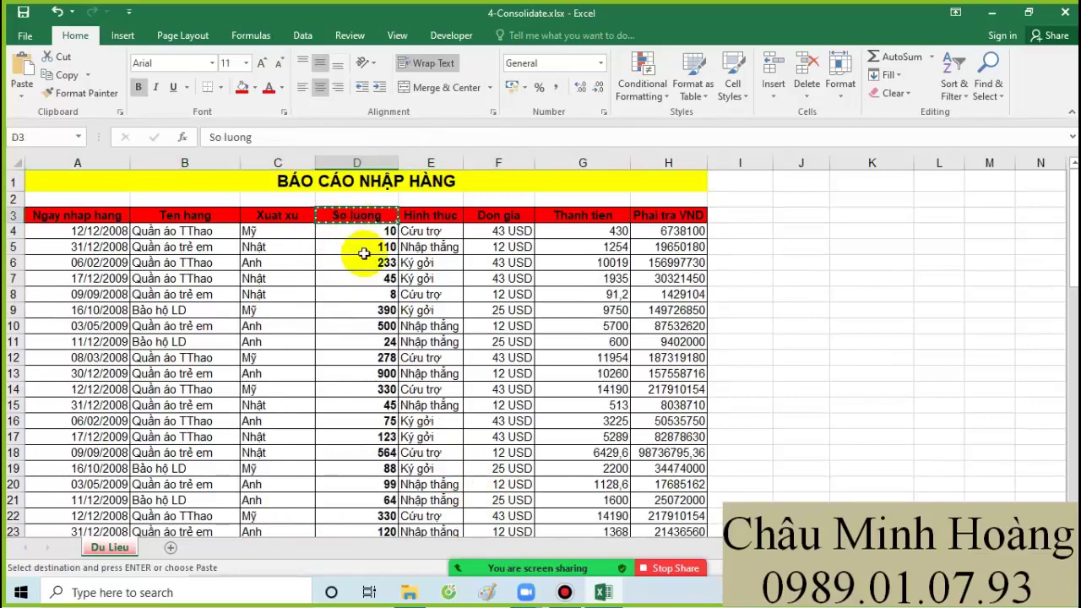
scroll(363, 253, "down", 11)
left_click(281, 353)
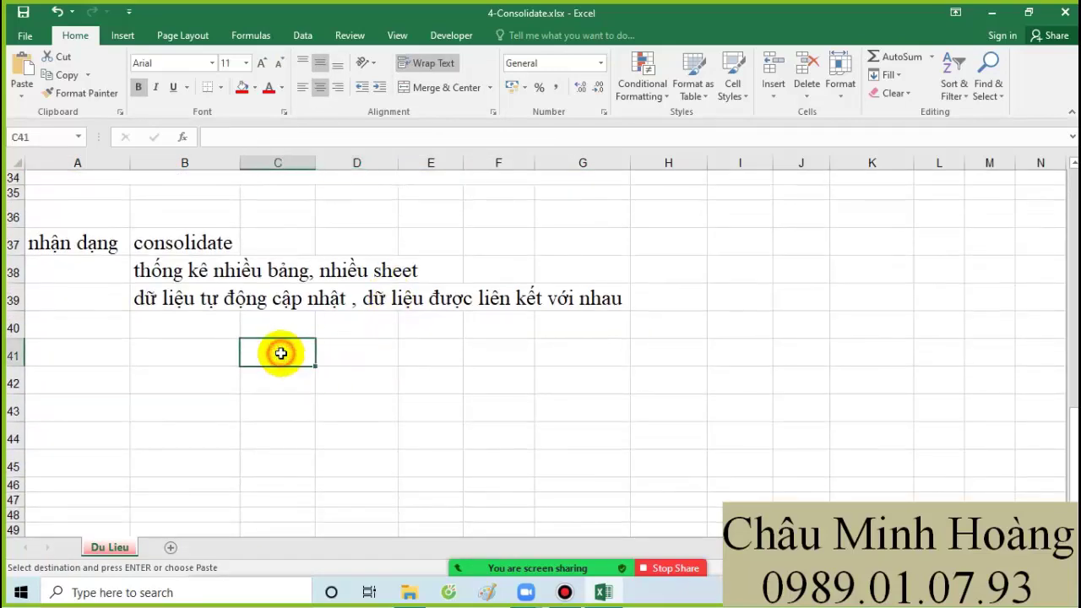
key("ctrl+v")
Copy the "Thanh tien" header from G3 to cell D41, beside the "So luong" header
scroll(464, 393, "up", 5)
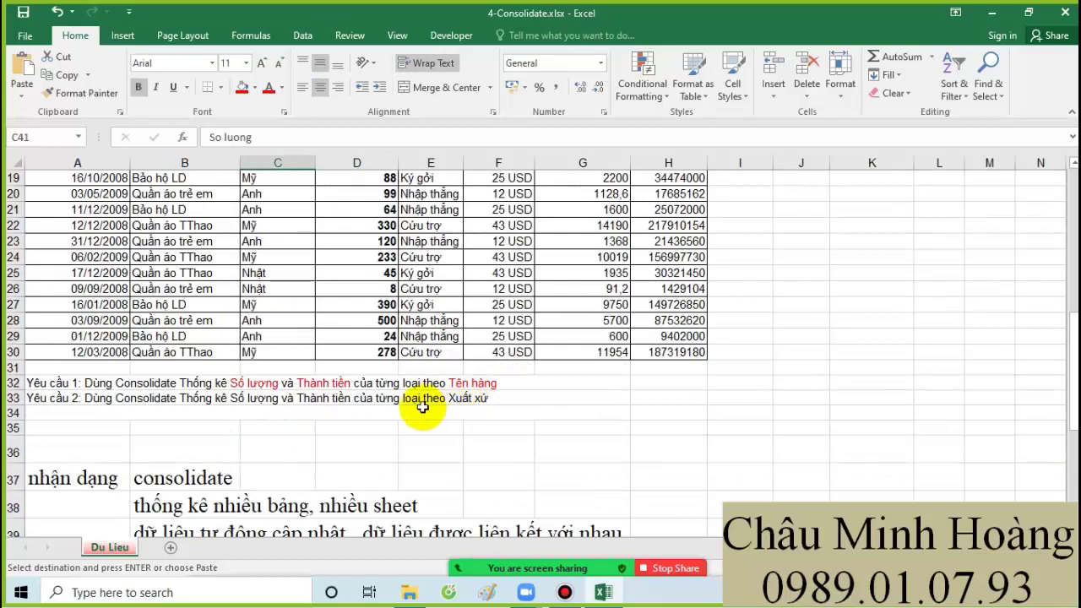
scroll(441, 381, "up", 6)
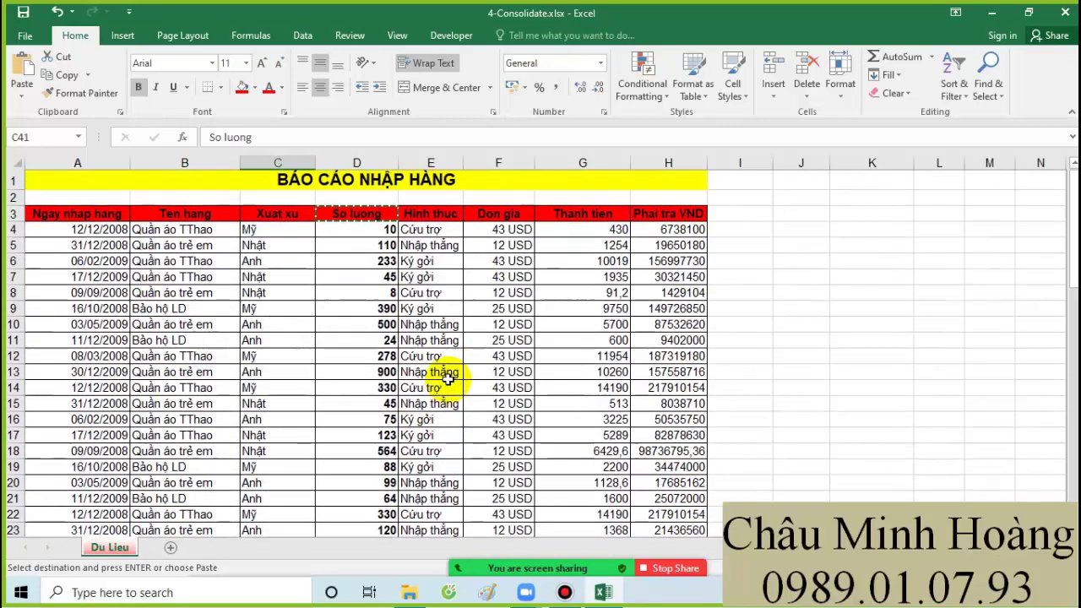
left_click(578, 217)
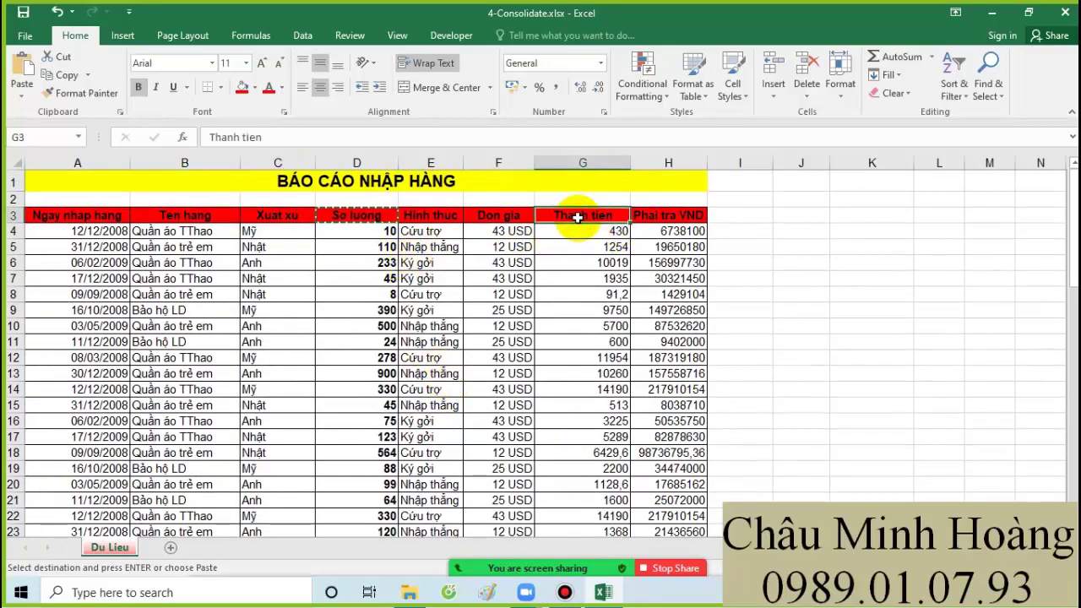
scroll(527, 346, "down", 1)
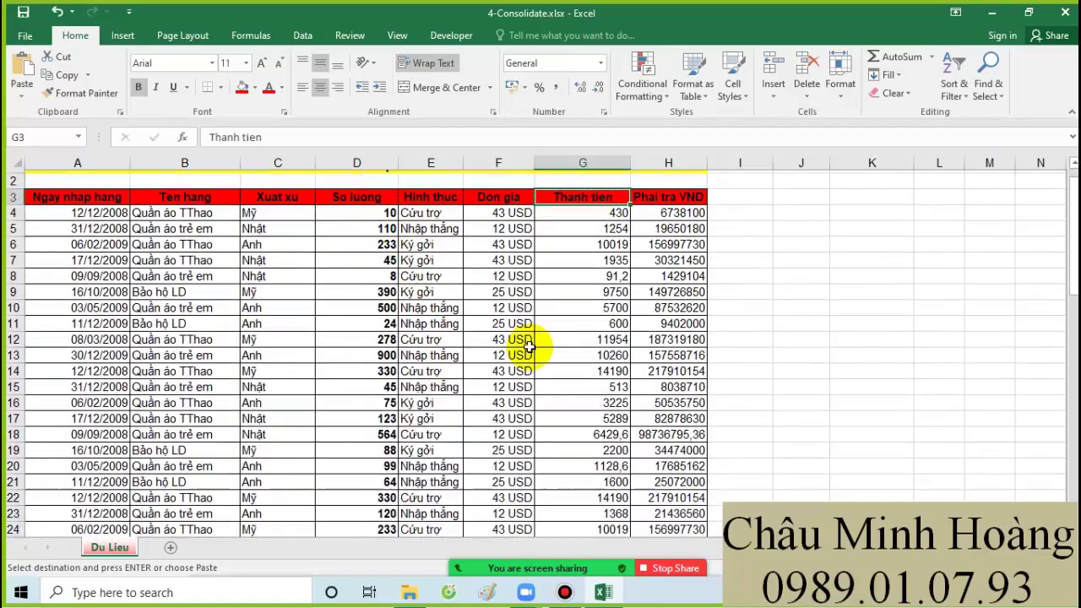
scroll(441, 380, "down", 10)
left_click(353, 395)
key("ctrl+v")
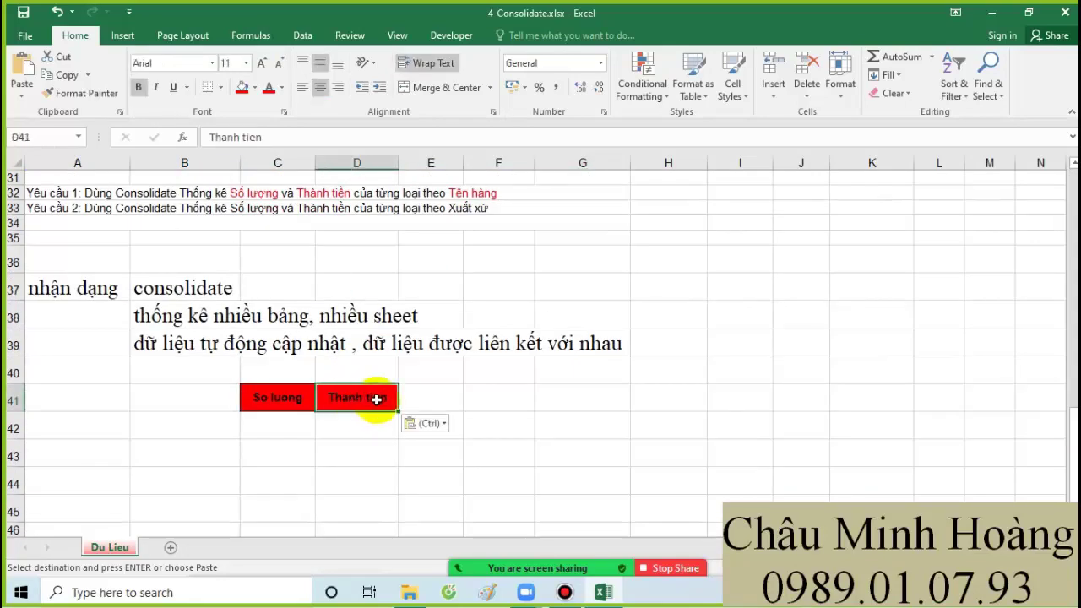
Copy the "Ten hang" header from B3 to cell B41 to complete the summary header row
scroll(511, 366, "up", 2)
scroll(429, 265, "up", 8)
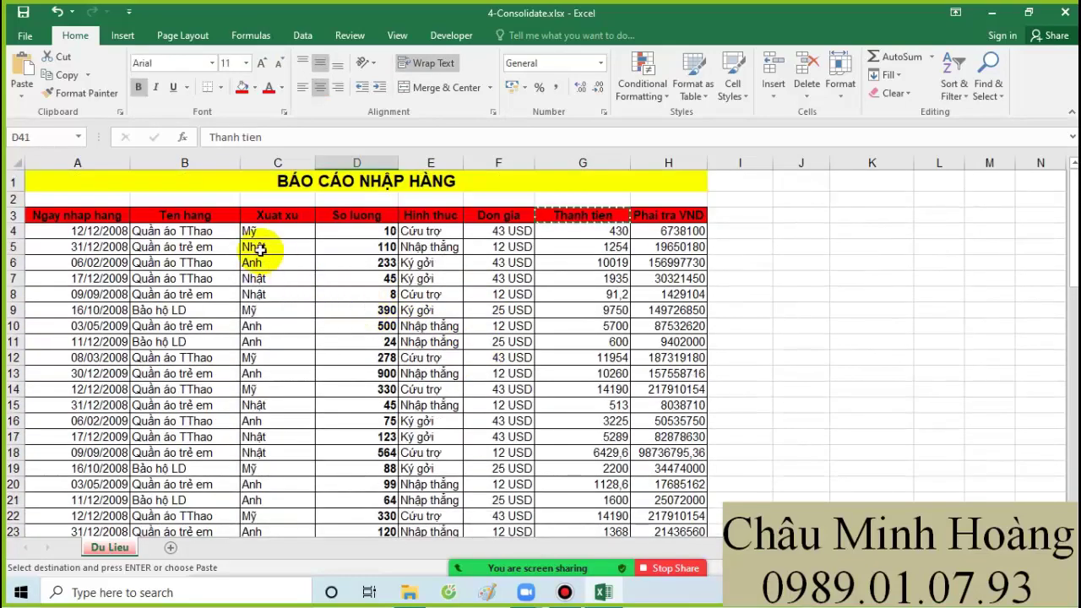
left_click(205, 214)
key("ctrl+c")
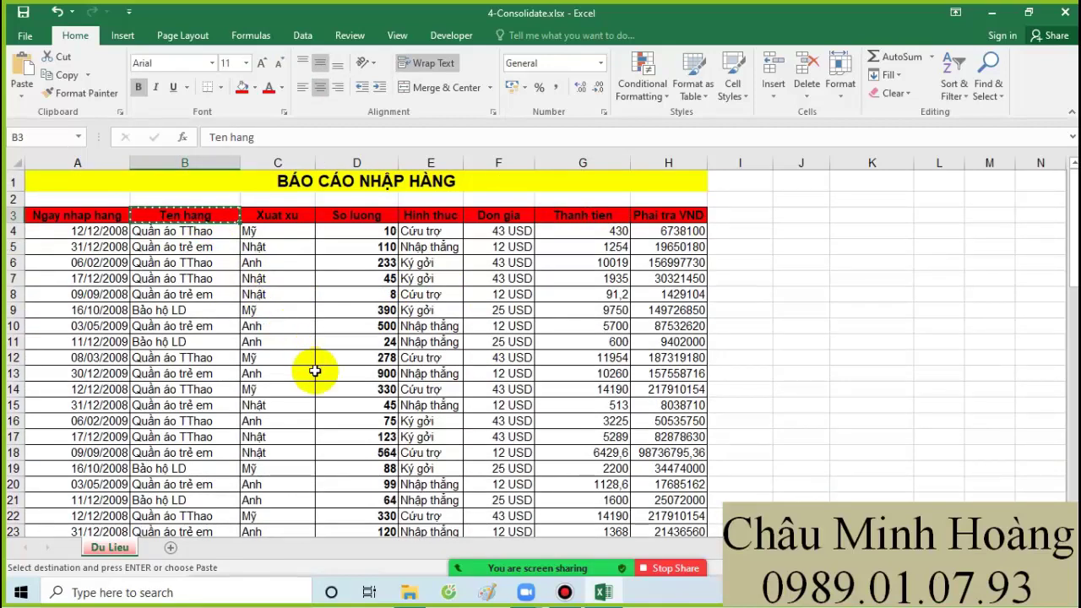
scroll(314, 380, "down", 11)
left_click(221, 351)
key("ctrl+v")
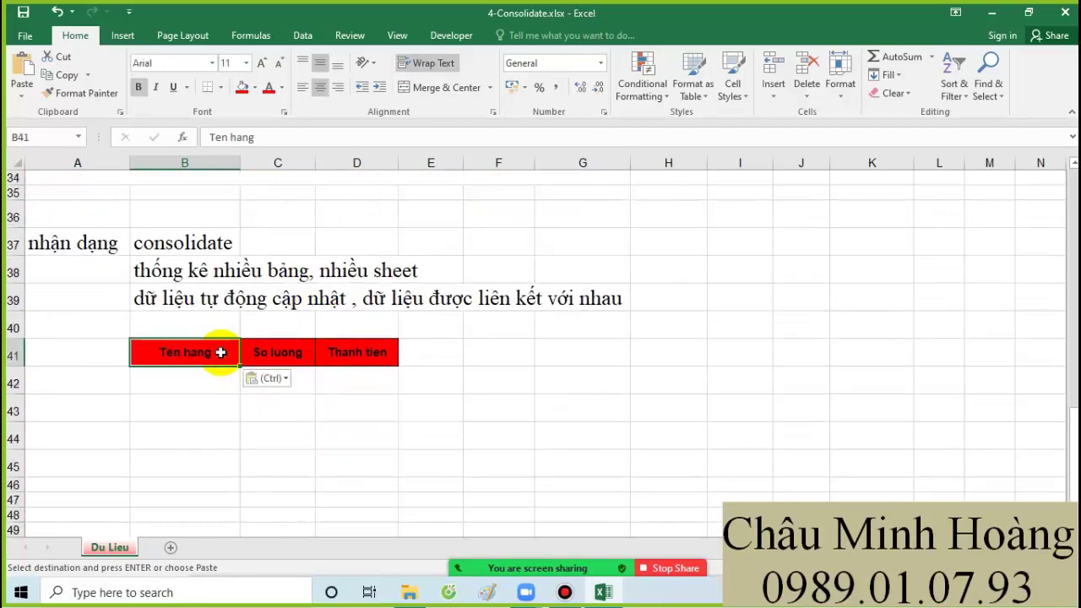
Copy the non-adjacent headers "Ten hang", "So luong" and "Thanh tien" from row 3 together to B43:D43
left_click_drag(221, 352, 373, 347)
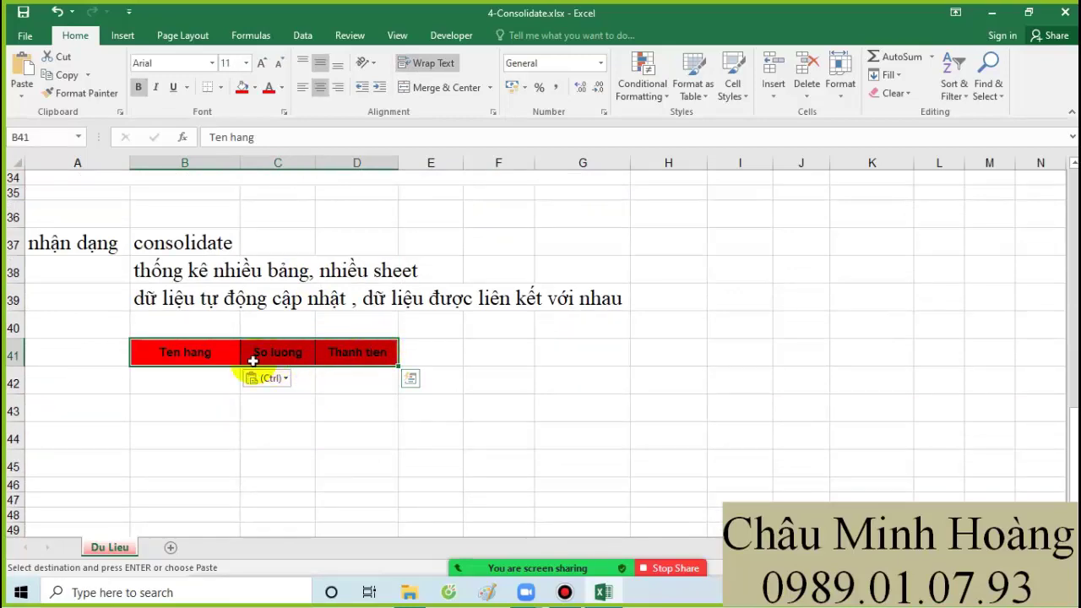
left_click_drag(177, 352, 360, 350)
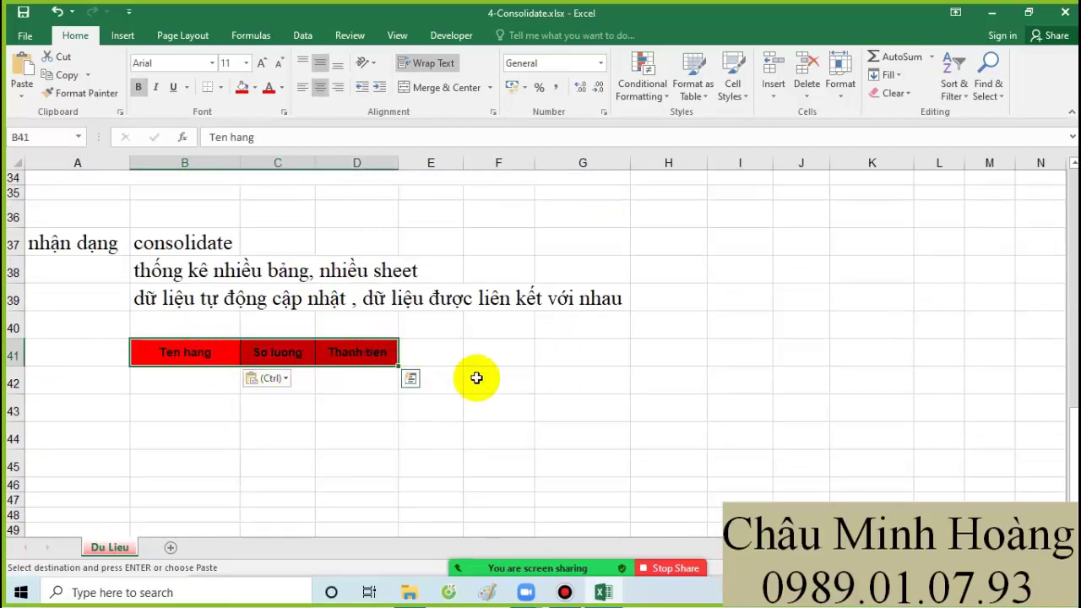
scroll(473, 380, "up", 11)
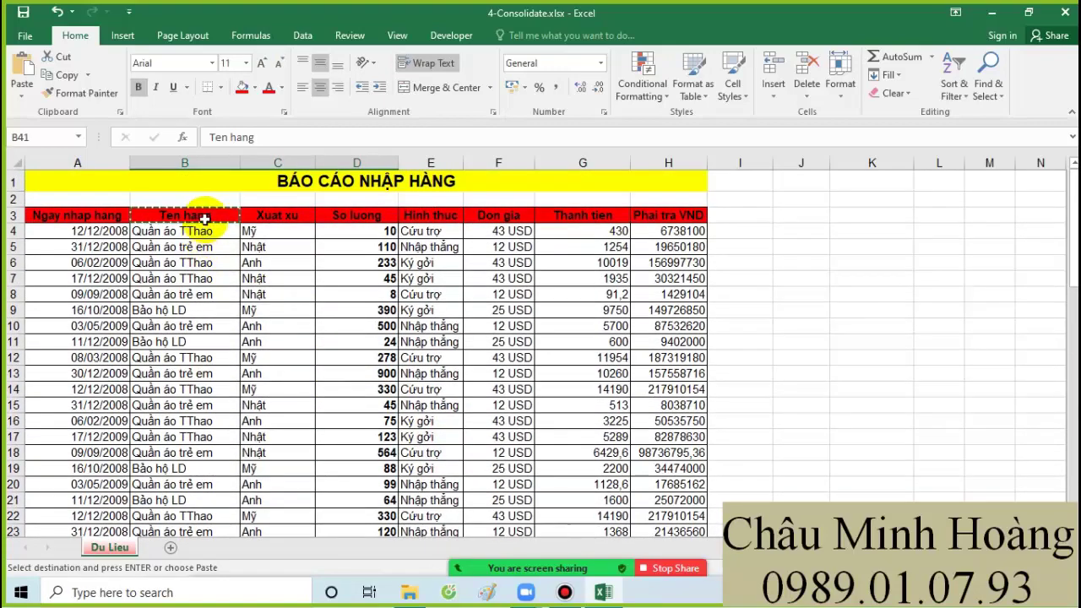
left_click(393, 216)
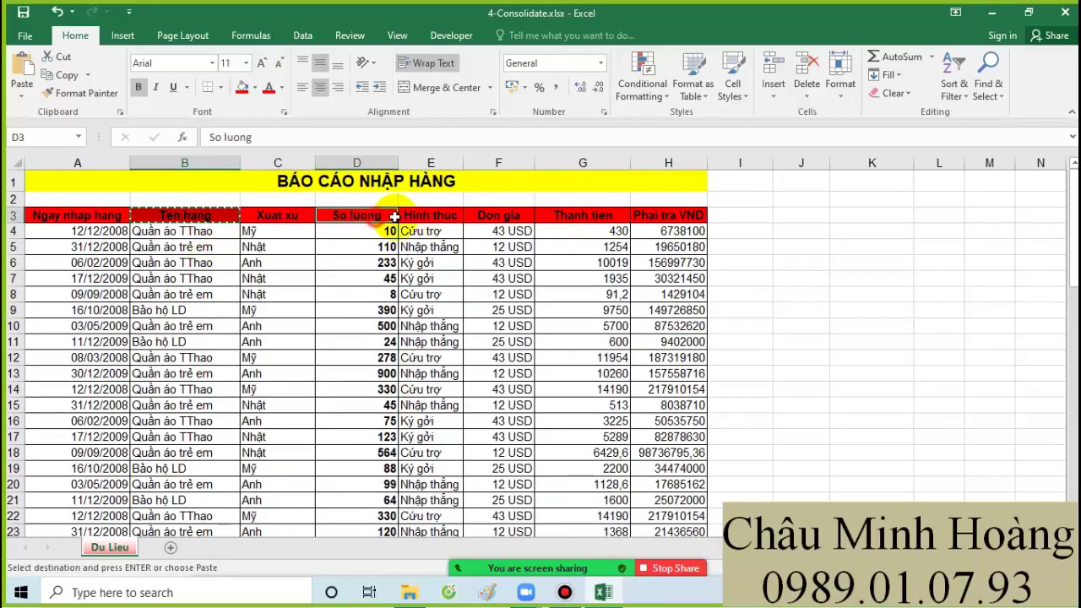
left_click(586, 216)
scroll(497, 323, "down", 1)
scroll(497, 323, "down", 10)
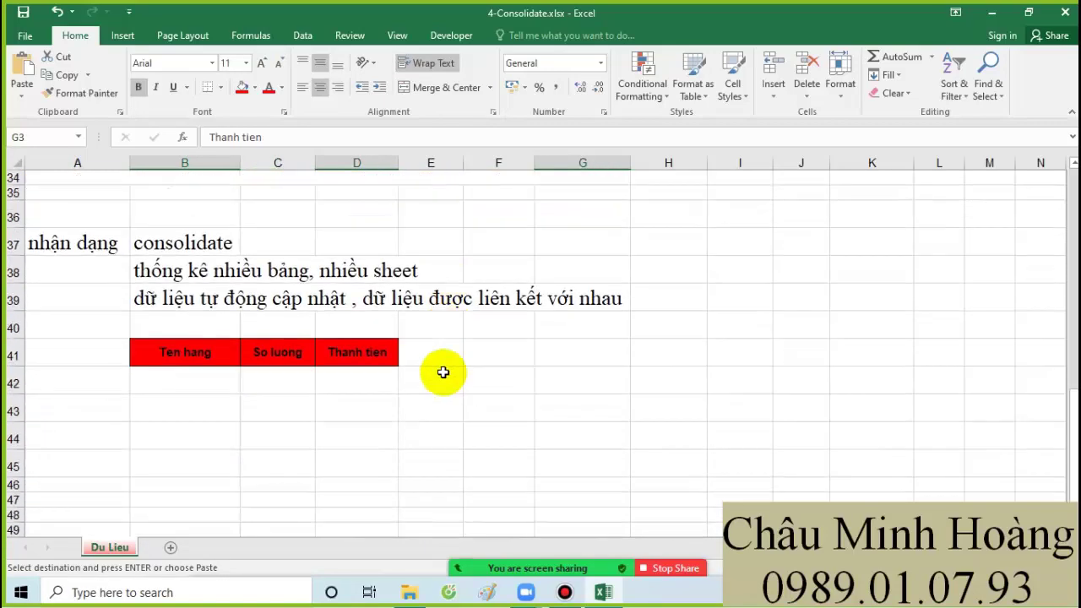
left_click(200, 403)
key("ctrl+v")
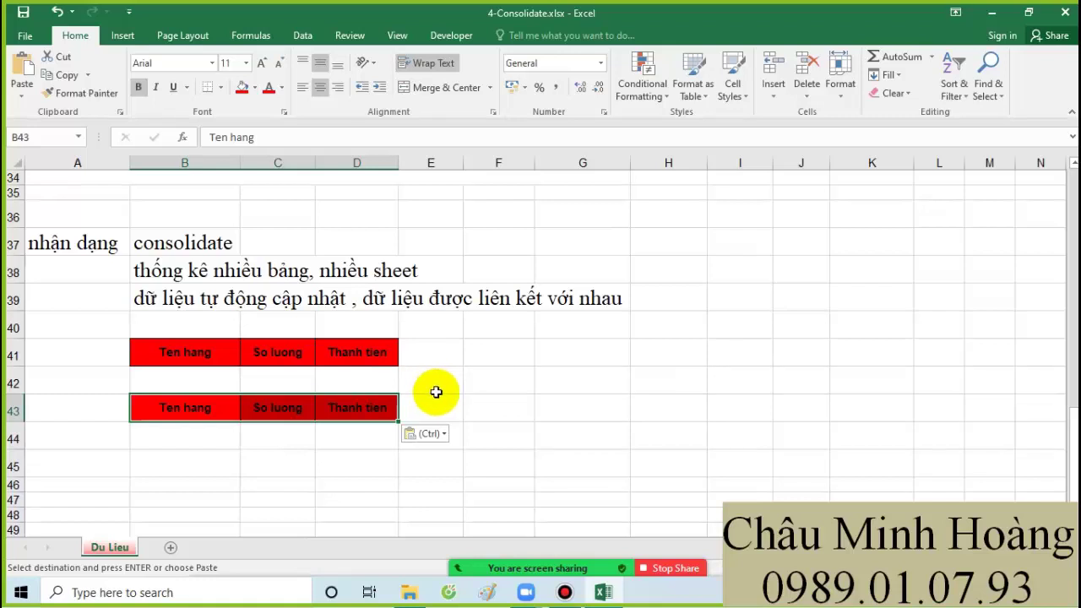
Clear the contents and formatting of range A43:F45 to remove the duplicate header row
left_click_drag(524, 396, 97, 460)
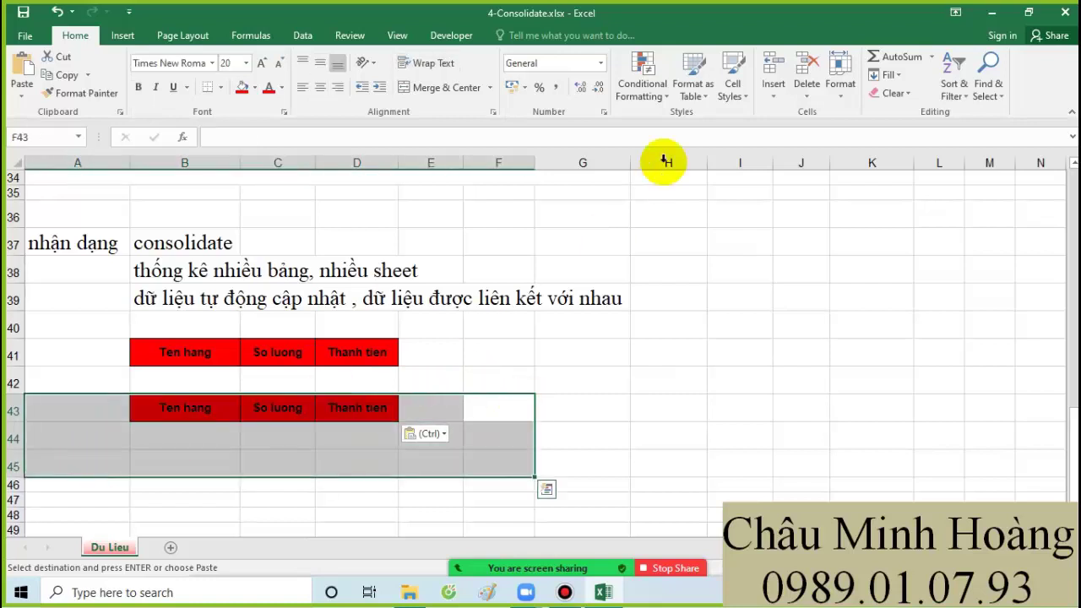
left_click(893, 93)
left_click(920, 110)
left_click(642, 350)
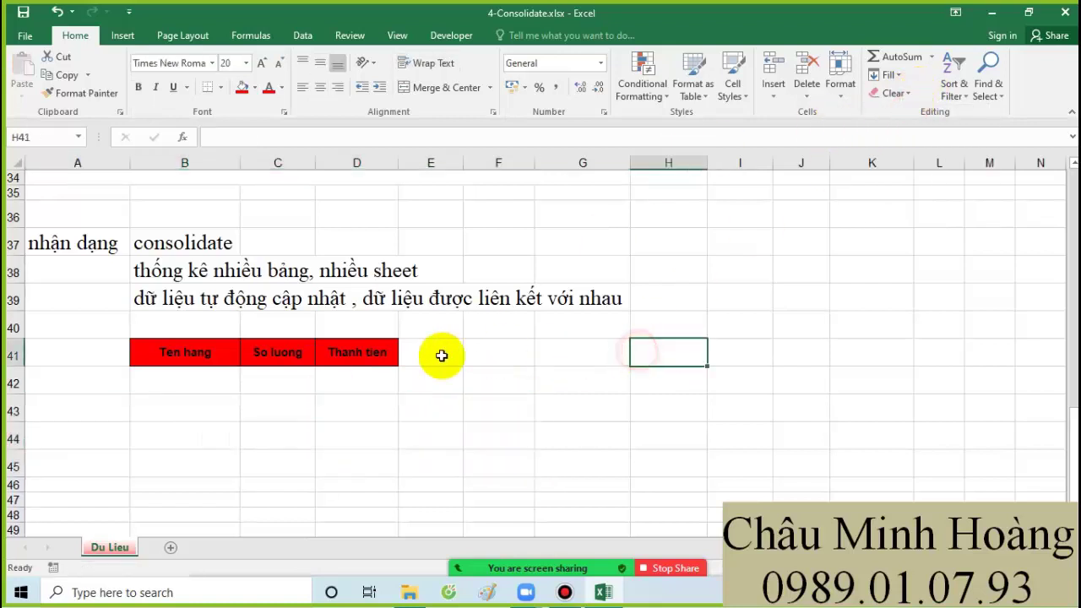
left_click_drag(163, 355, 355, 352)
left_click(178, 352)
left_click_drag(179, 352, 369, 352)
left_click(149, 356)
left_click_drag(149, 356, 337, 353)
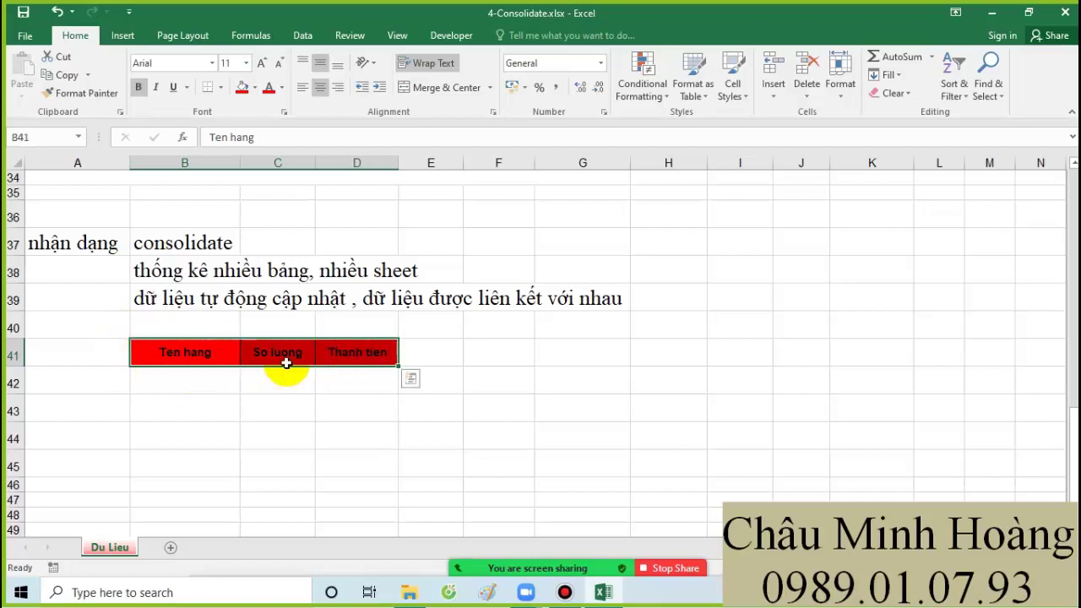
mouse_move(164, 358)
left_mouse_down()
mouse_move(361, 351)
mouse_move(181, 357)
left_mouse_up()
double_click(182, 355)
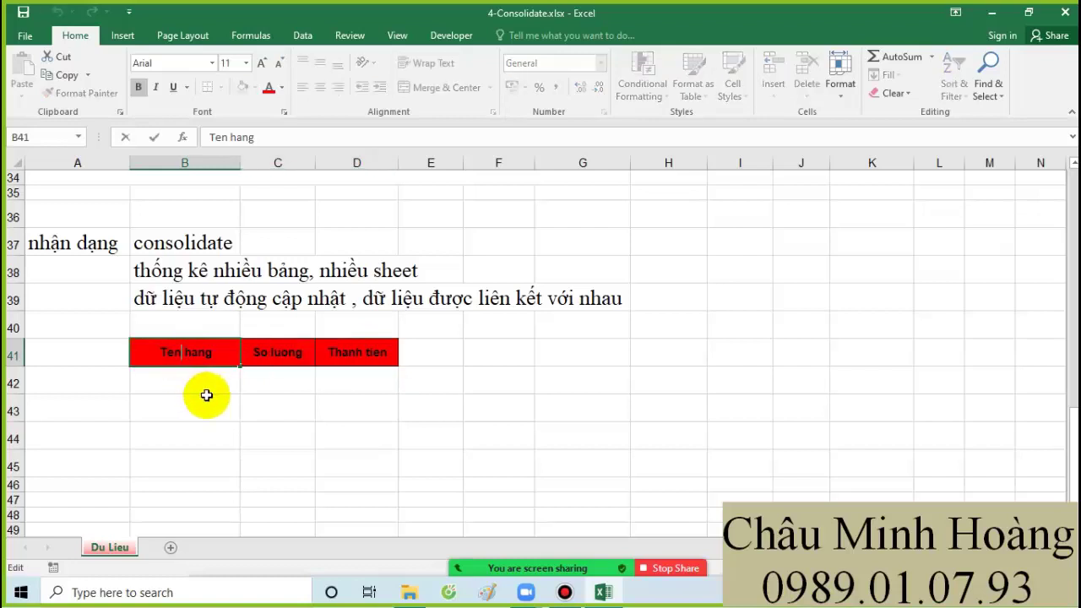
left_click(206, 394)
Start Consolidate with headers B41:D41 selected and delete the existing reference 'Du Lieu'!$C$3:$E$42
left_click_drag(181, 345, 368, 355)
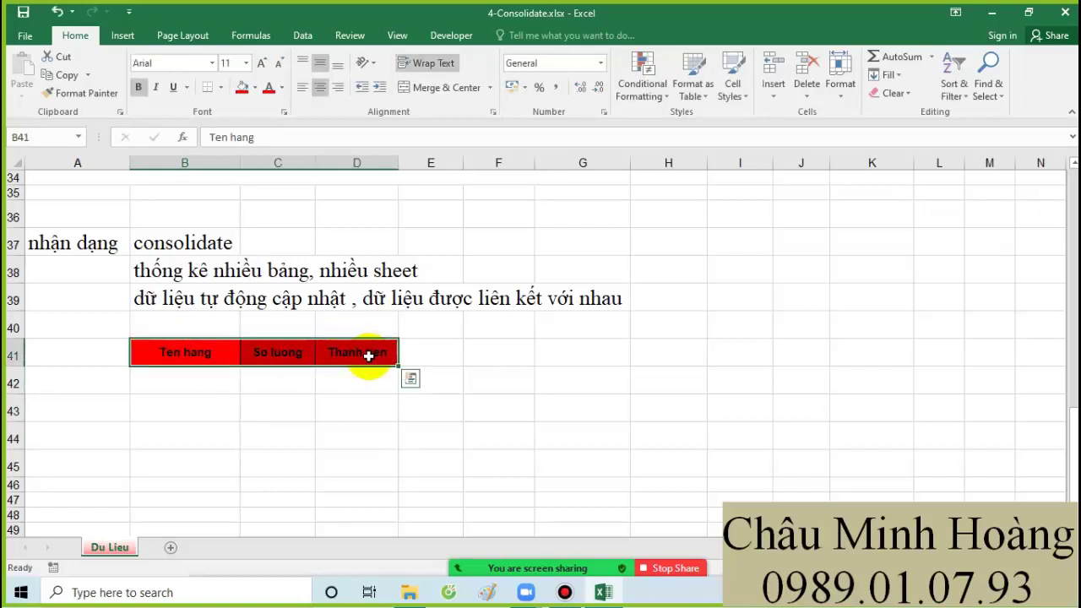
left_click(306, 36)
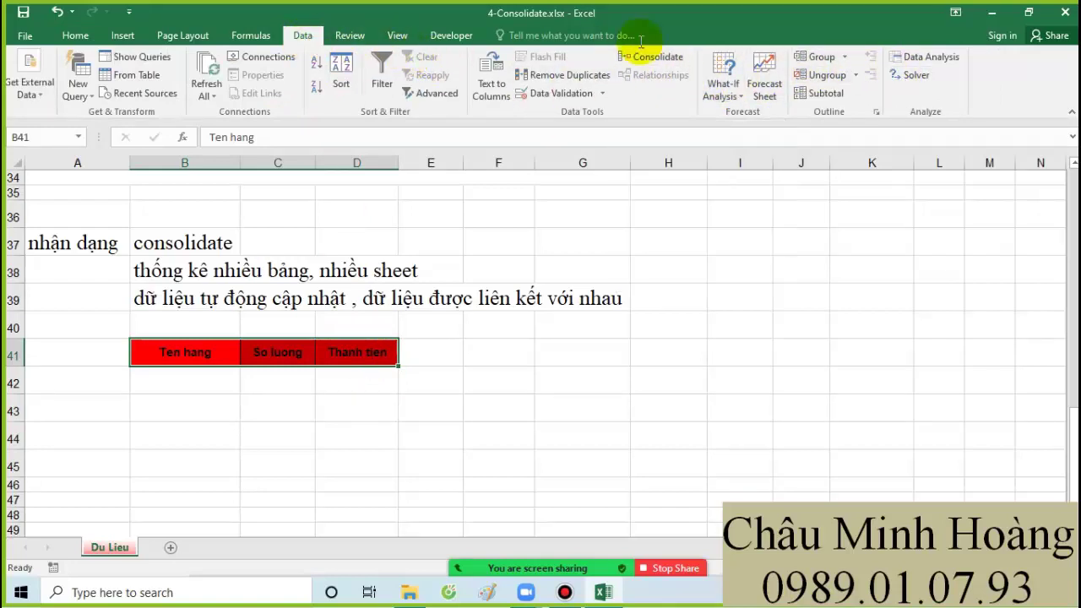
left_click(678, 52)
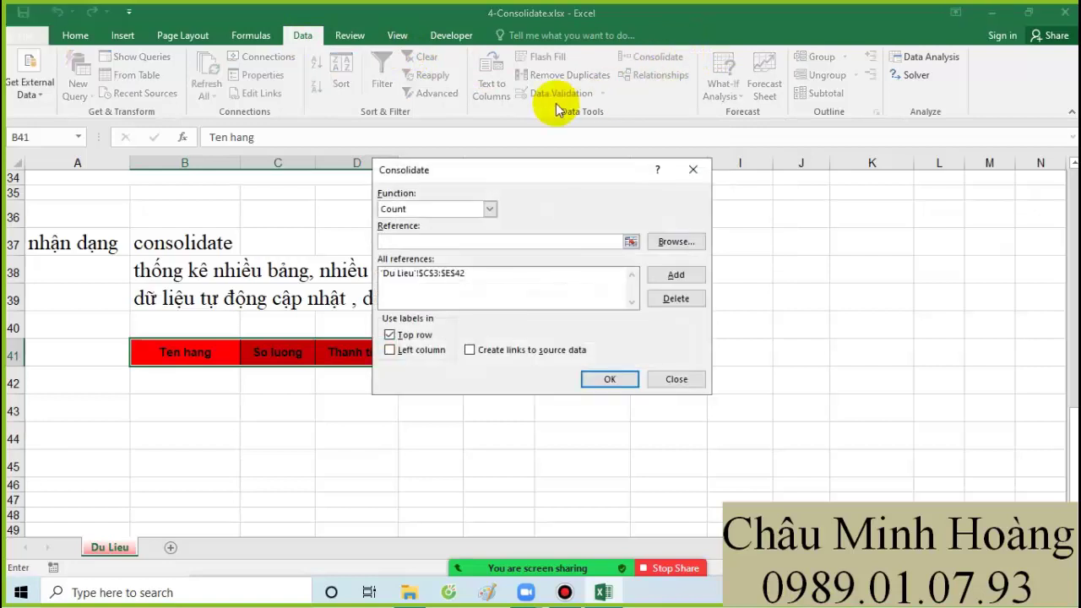
left_click_drag(525, 176, 734, 214)
left_click(656, 309)
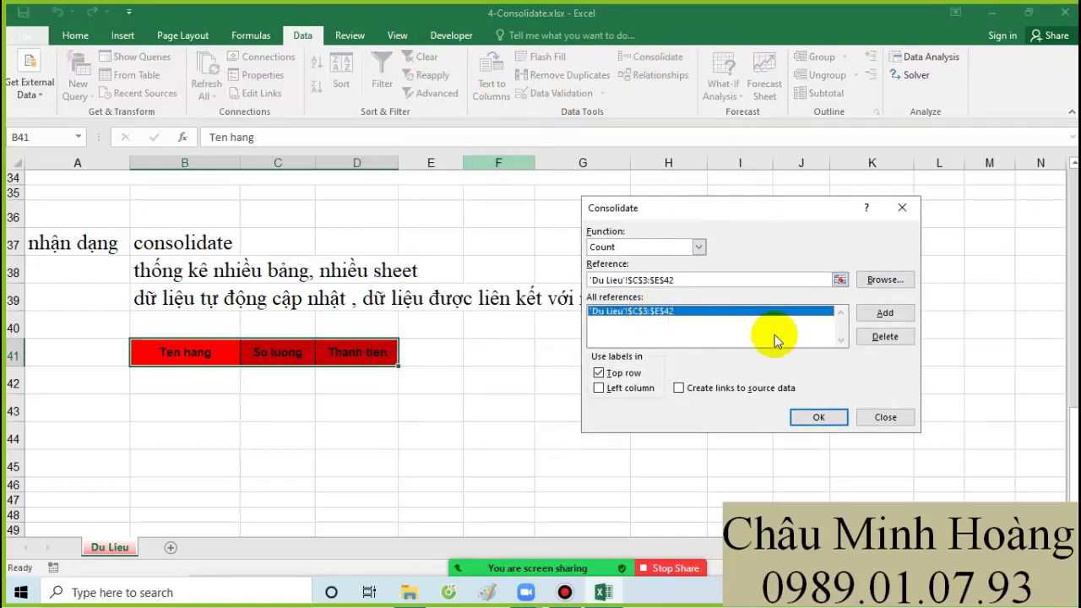
left_click(881, 337)
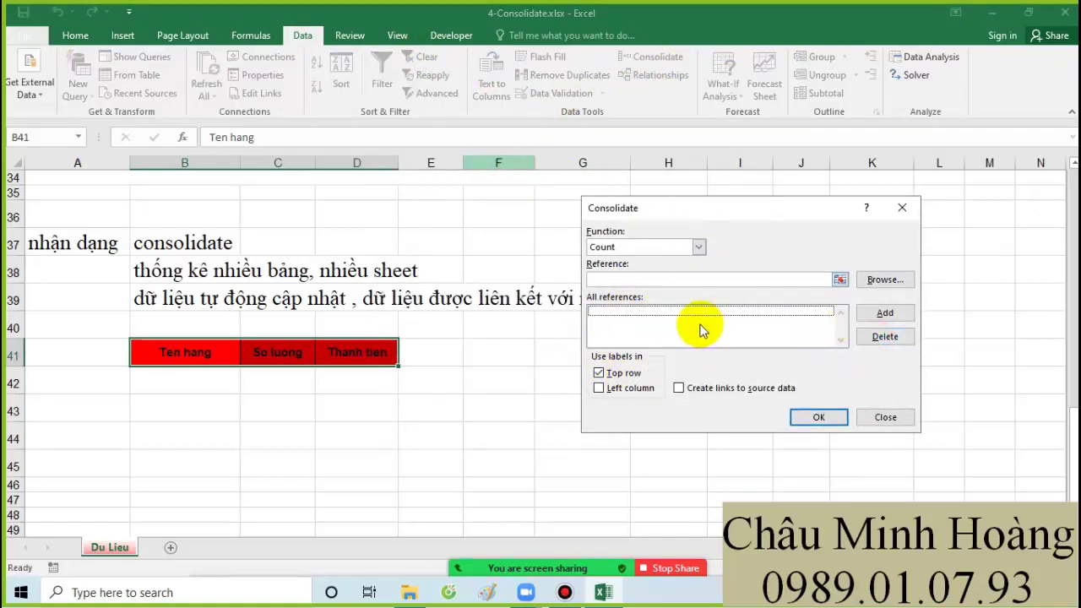
Set the consolidation function to Sum after trying the Count and Average options
left_click(621, 247)
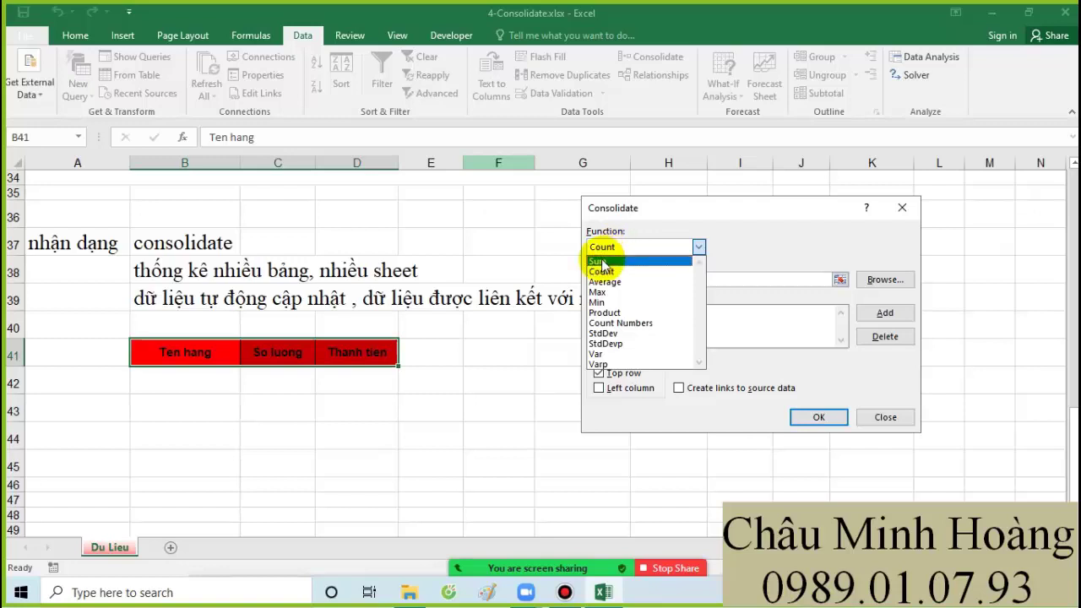
left_click(614, 244)
left_click(611, 245)
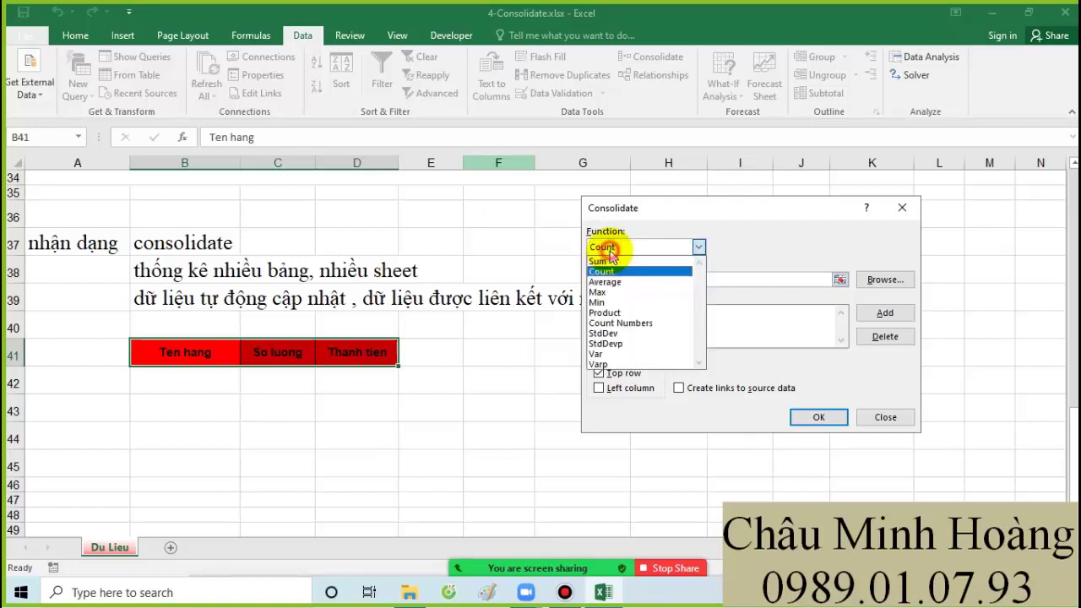
left_click(610, 264)
left_click(622, 244)
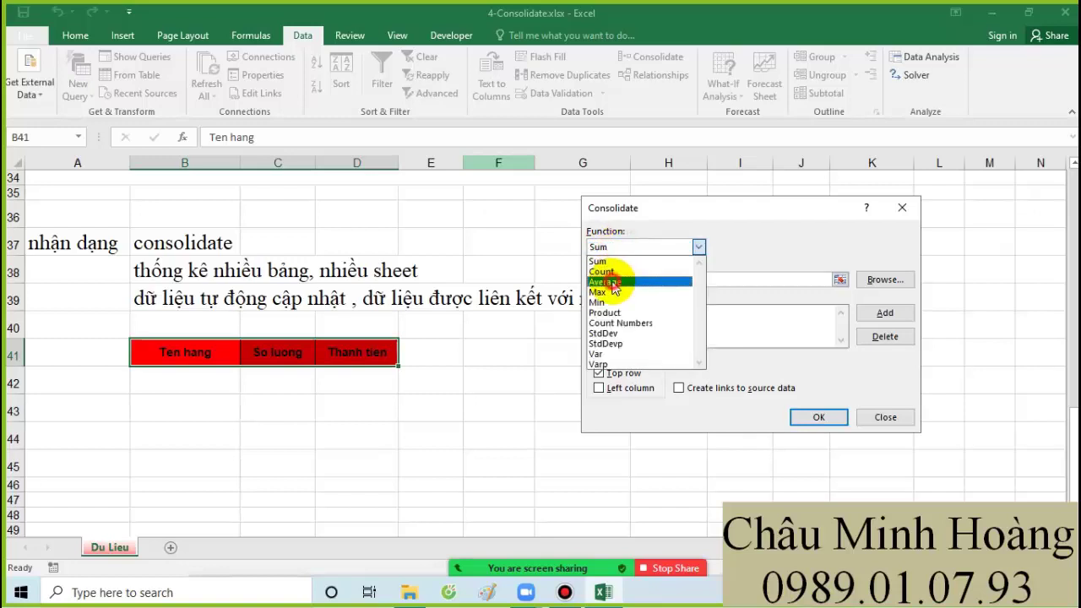
left_click(615, 281)
left_click(618, 248)
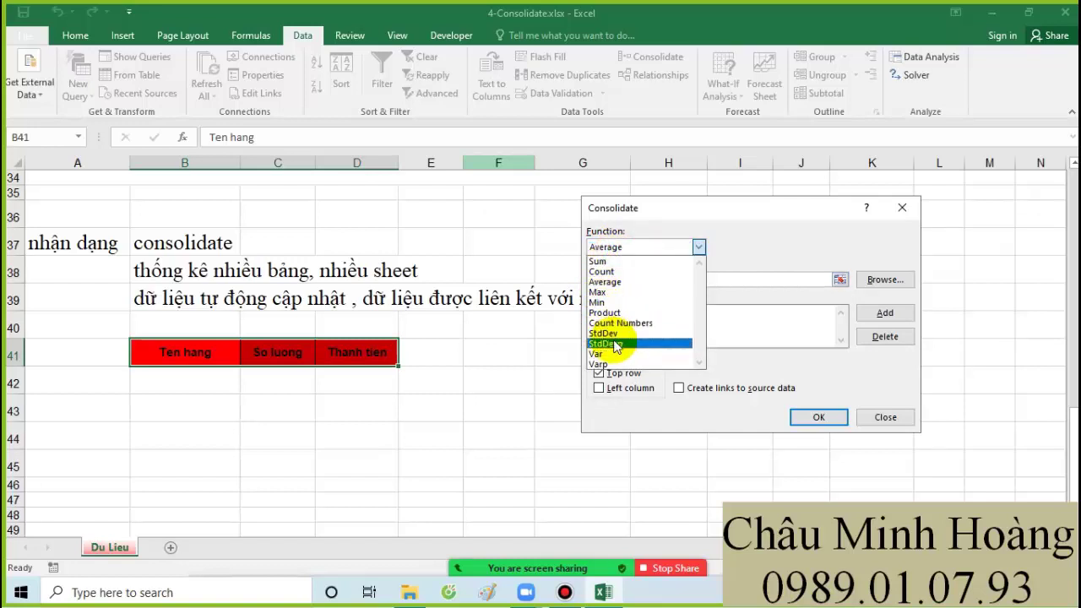
left_click(601, 261)
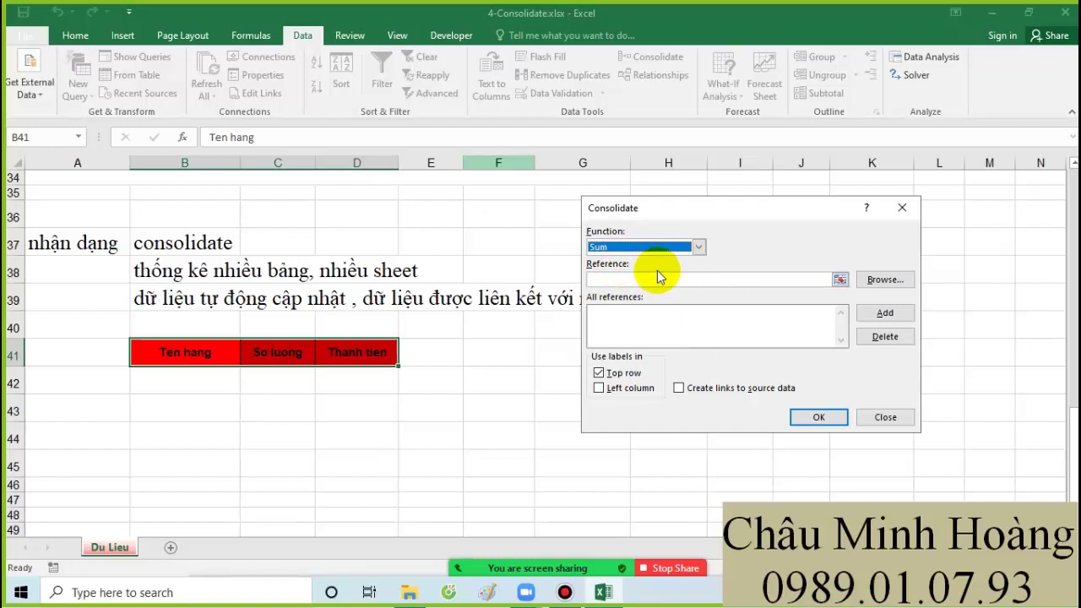
Add $B$3:$G$30 on Du Lieu as the consolidation reference and enable labels from the left column
left_click(627, 279)
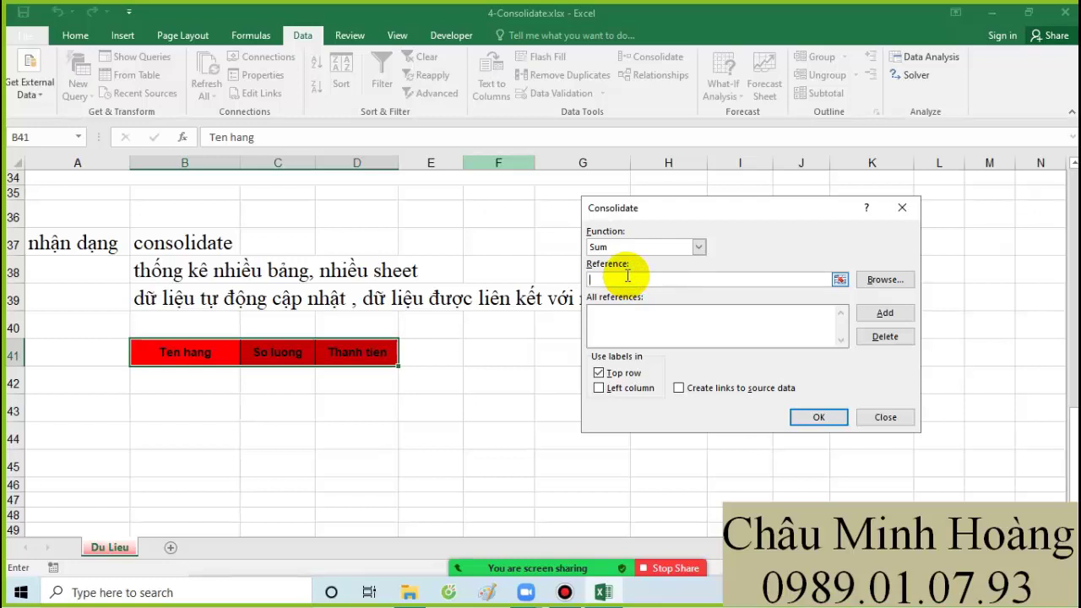
left_click(620, 280)
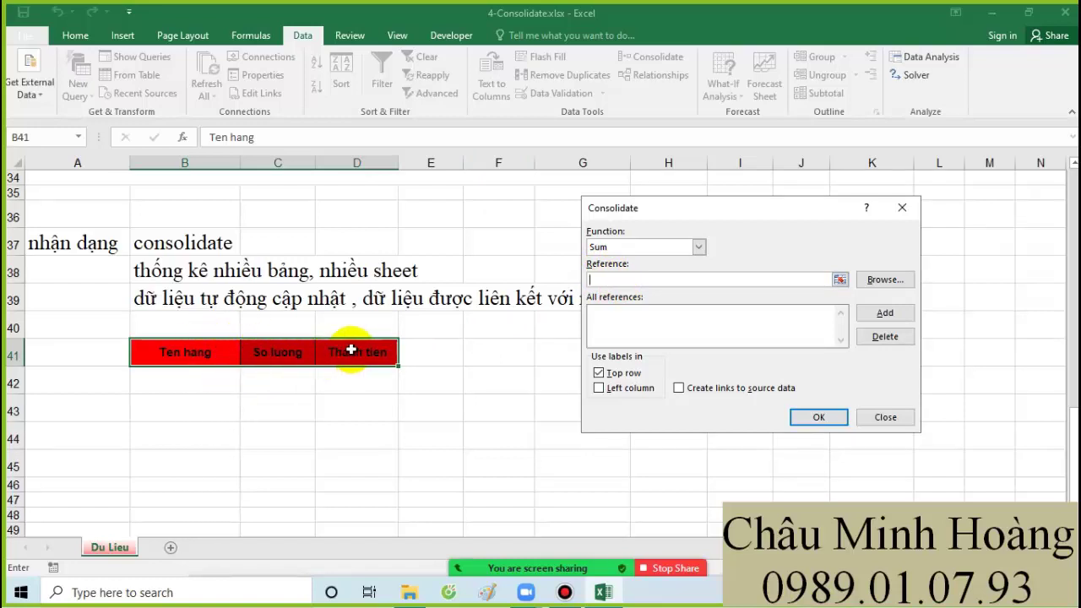
scroll(410, 349, "up", 11)
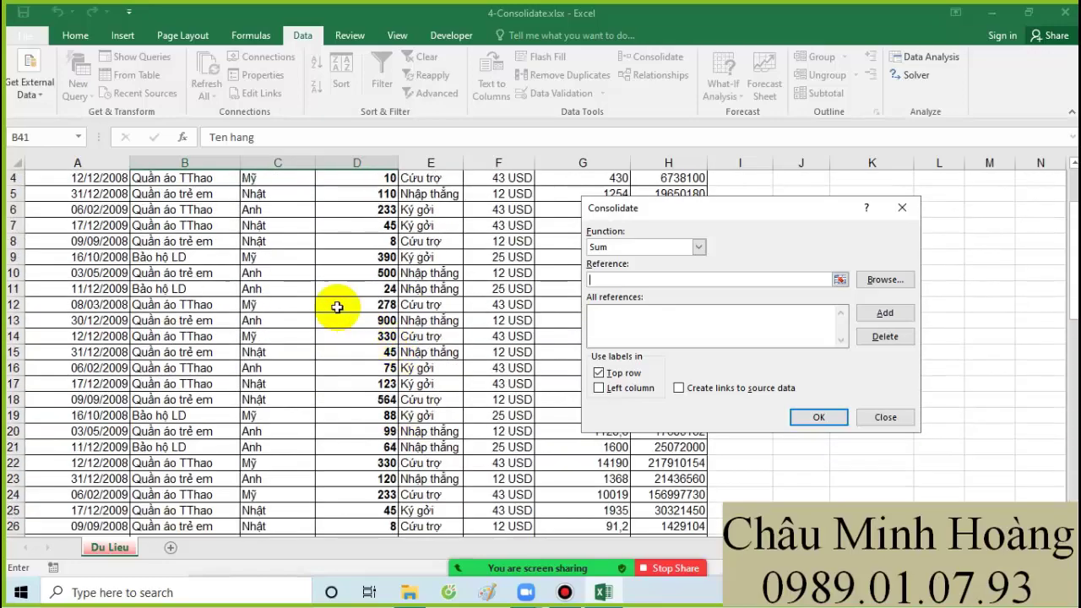
left_click_drag(185, 217, 626, 510)
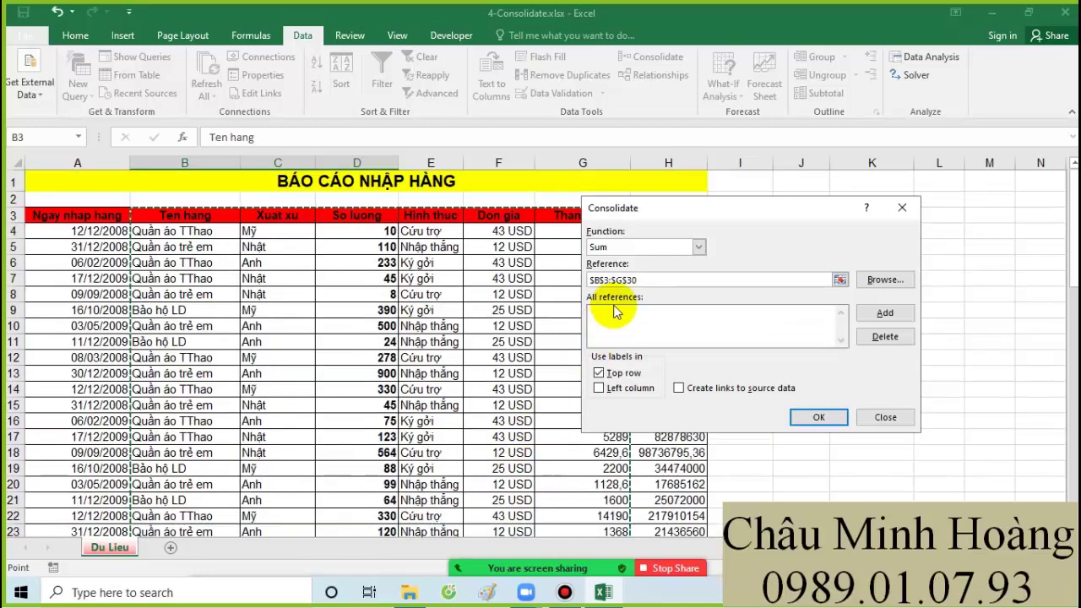
left_click_drag(649, 281, 587, 279)
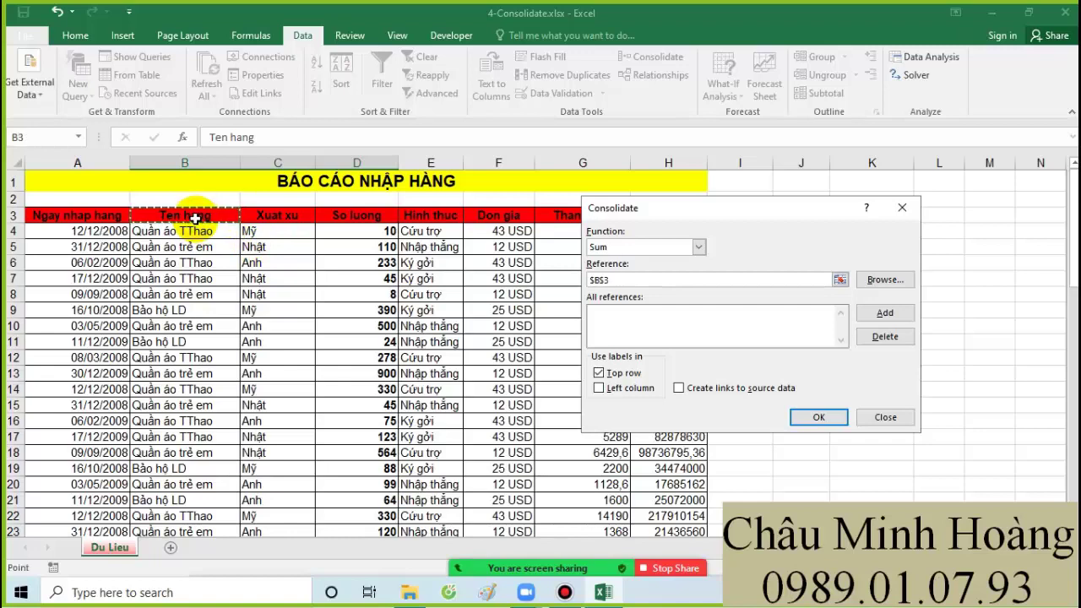
left_click_drag(195, 217, 565, 484)
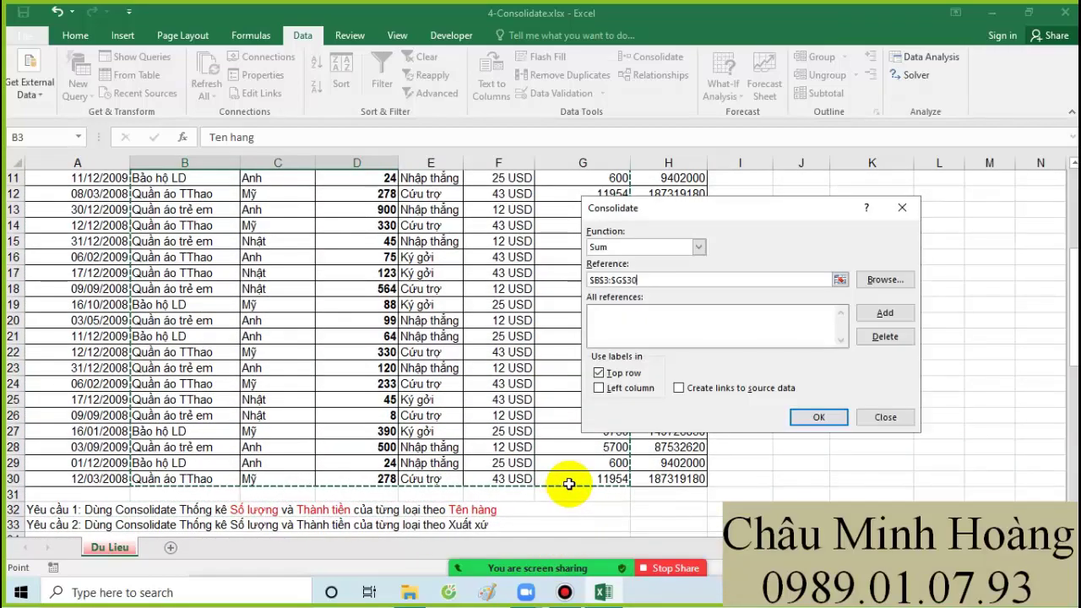
left_click(885, 312)
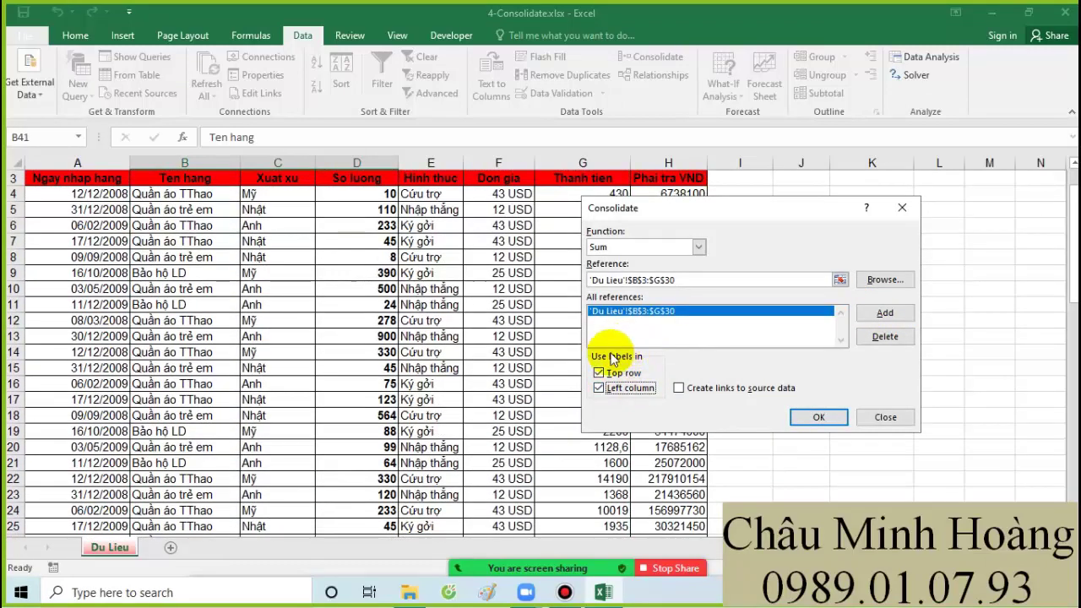
left_click(631, 390)
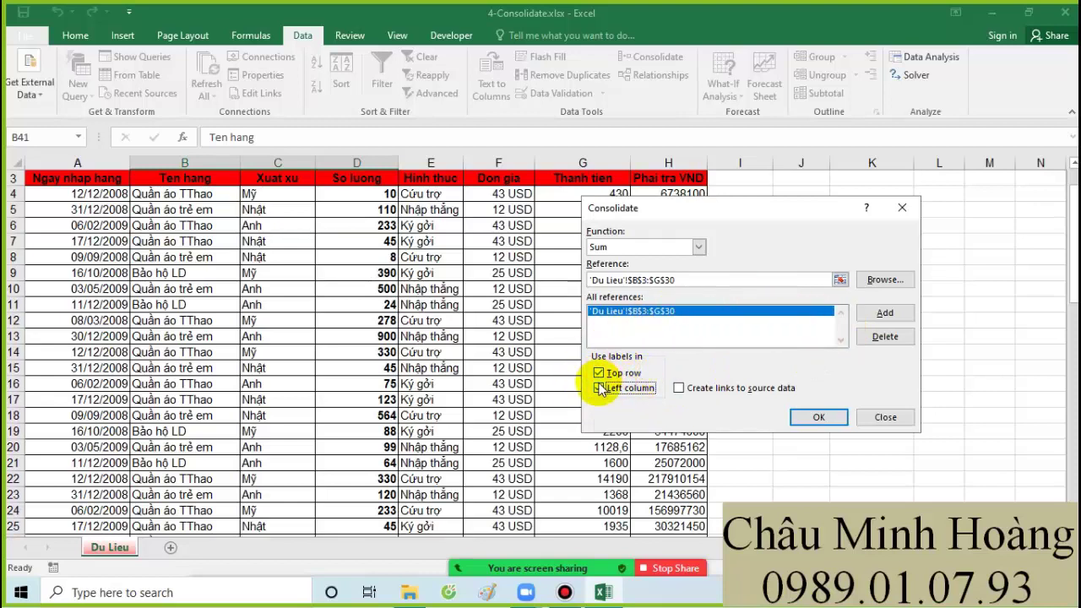
Delete the listed reference, add 'Du Lieu'!$B$3:$G$30 again and run the Sum consolidation into the B41:D41 headers
left_click(883, 337)
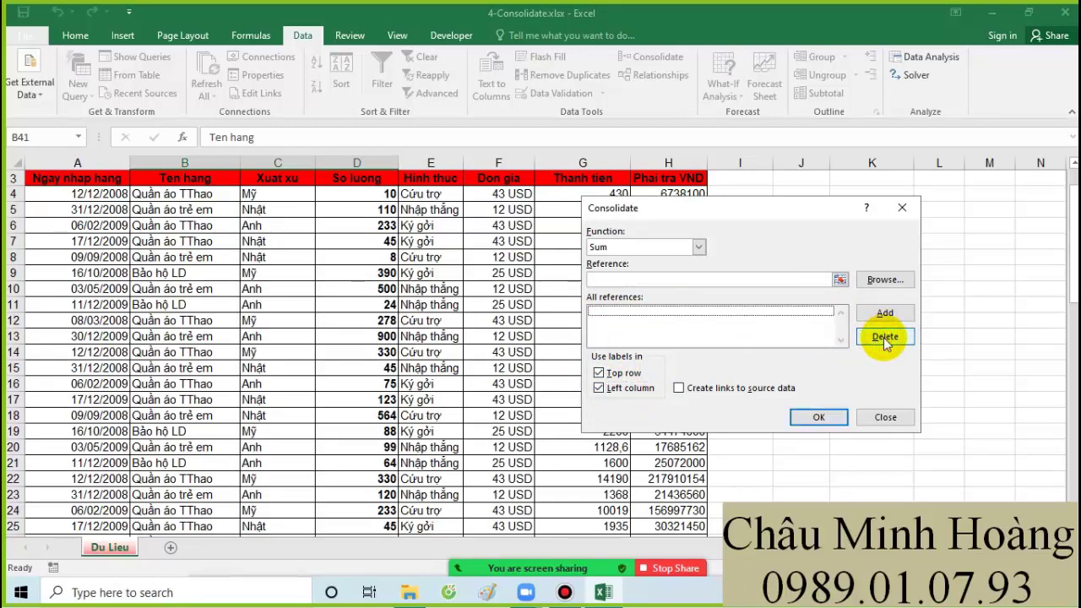
left_click(673, 280)
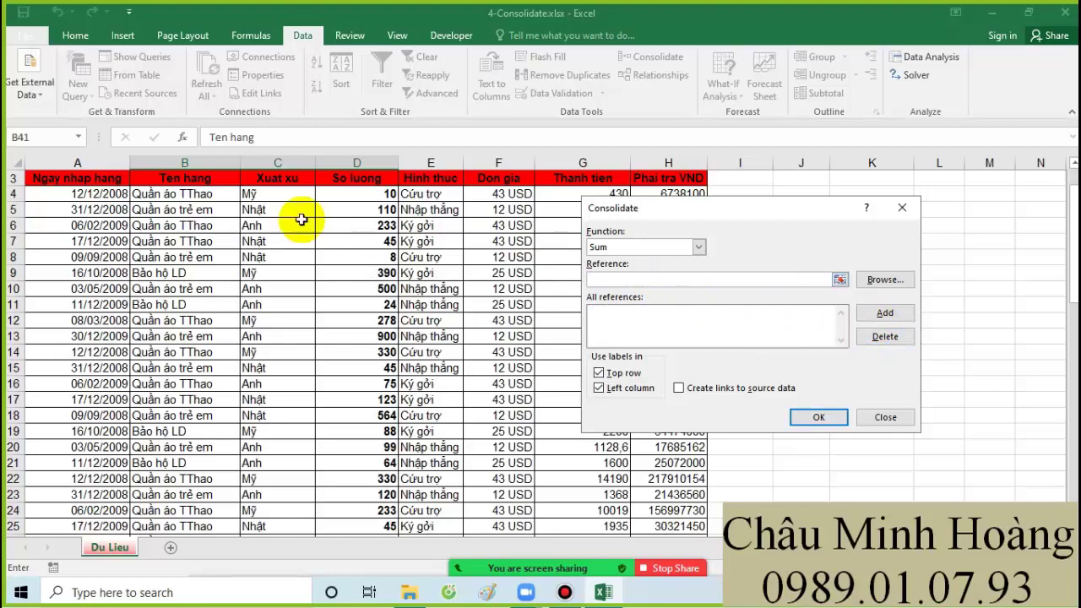
left_click_drag(184, 177, 583, 507)
left_click(897, 321)
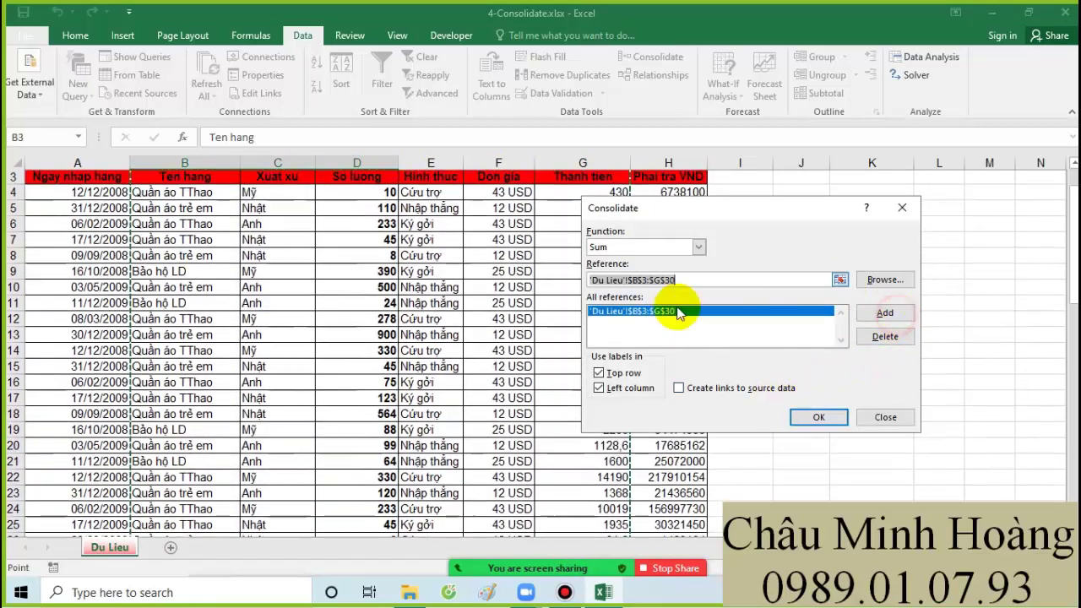
left_click(815, 417)
scroll(494, 410, "down", 10)
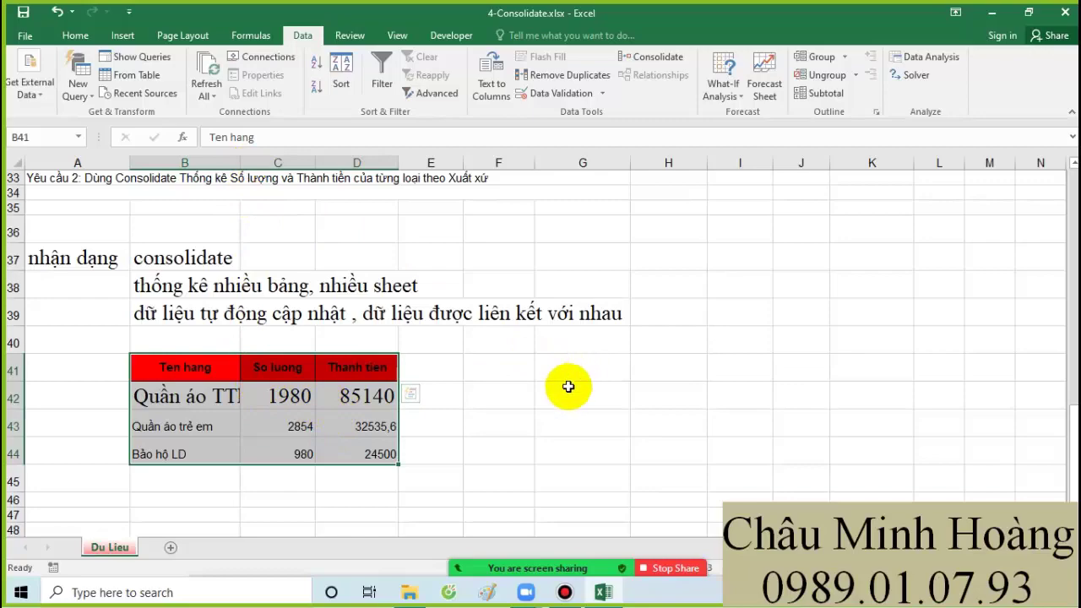
Copy the non-adjacent headers "Ten hang", "So luong" and "Thanh tien" from row 3 to B46:D46
scroll(567, 401, "up", 11)
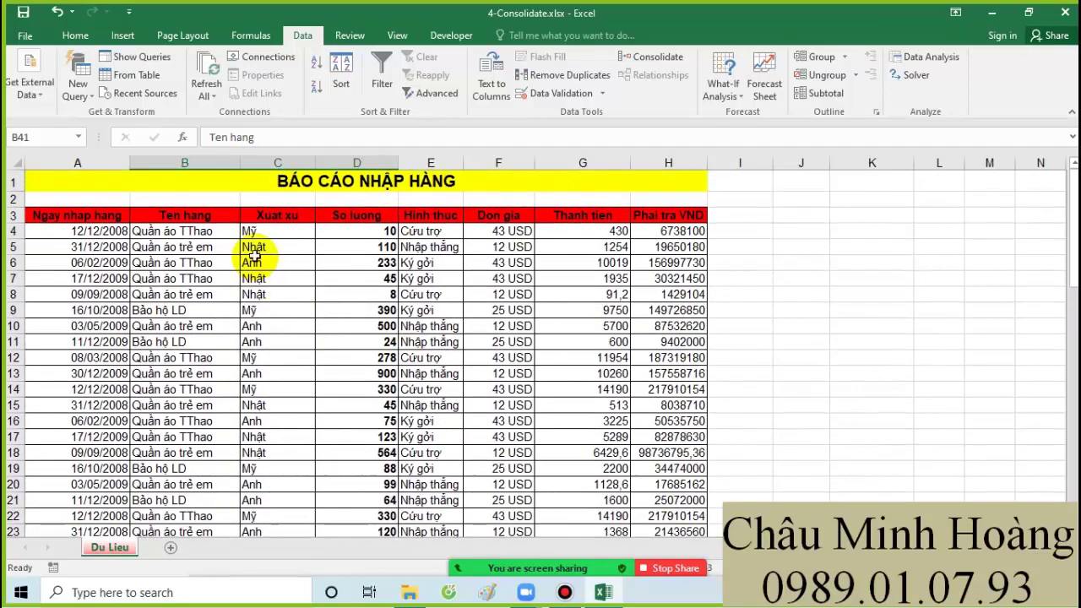
left_click(224, 214)
left_click(372, 215, "ctrl")
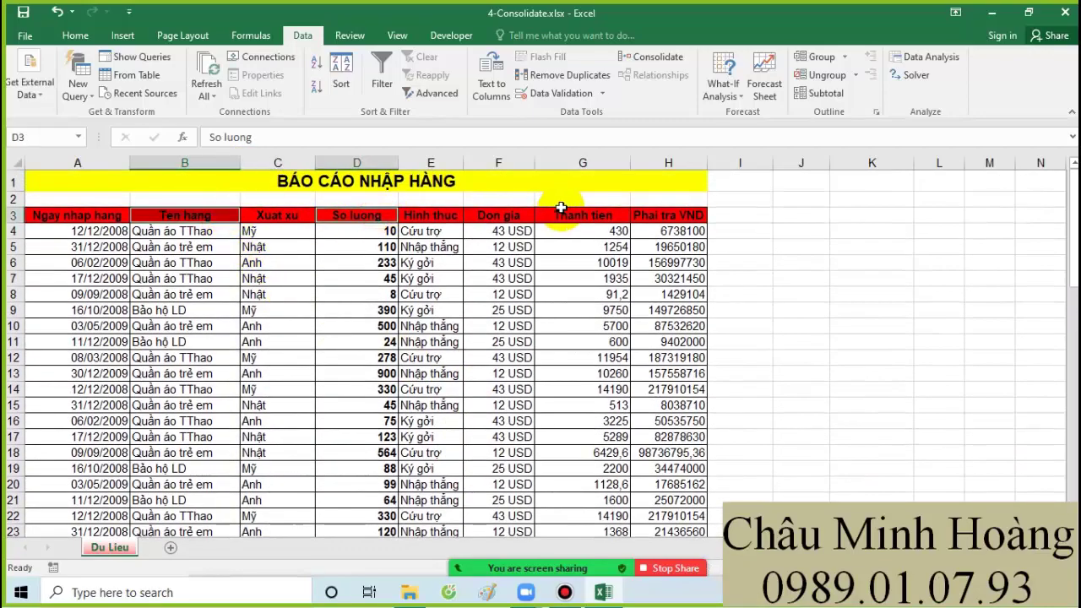
left_click(583, 214, "ctrl")
key("ctrl+c")
scroll(476, 313, "down", 14)
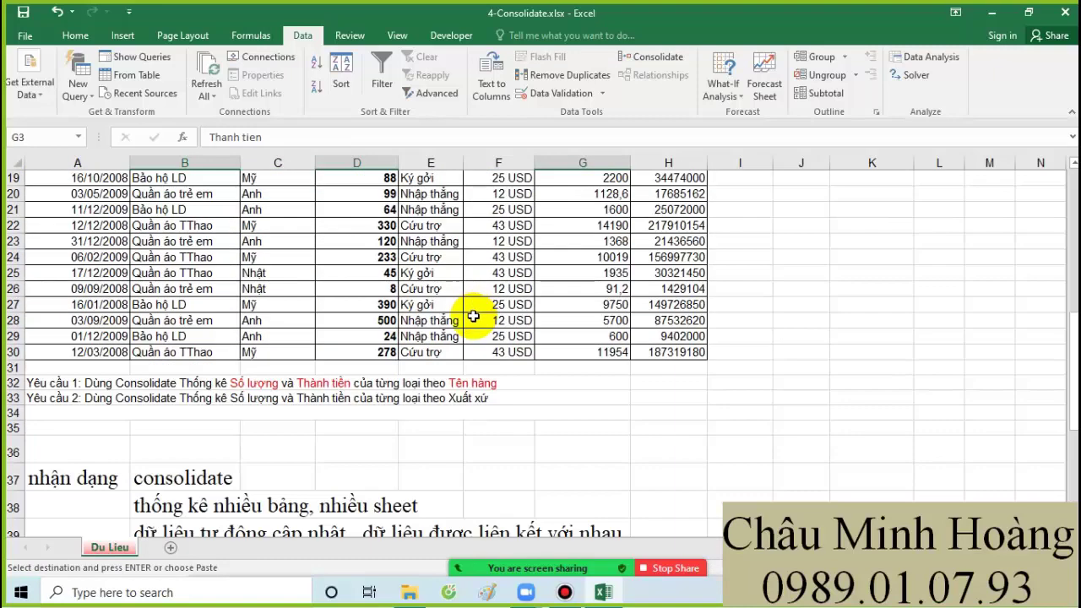
left_click(198, 264)
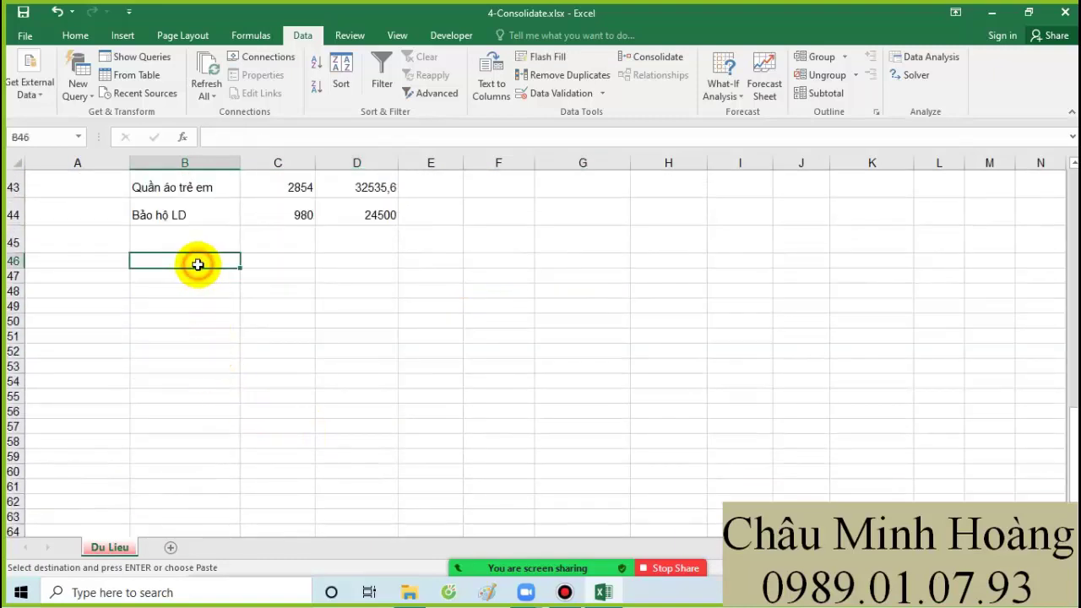
key("ctrl+v")
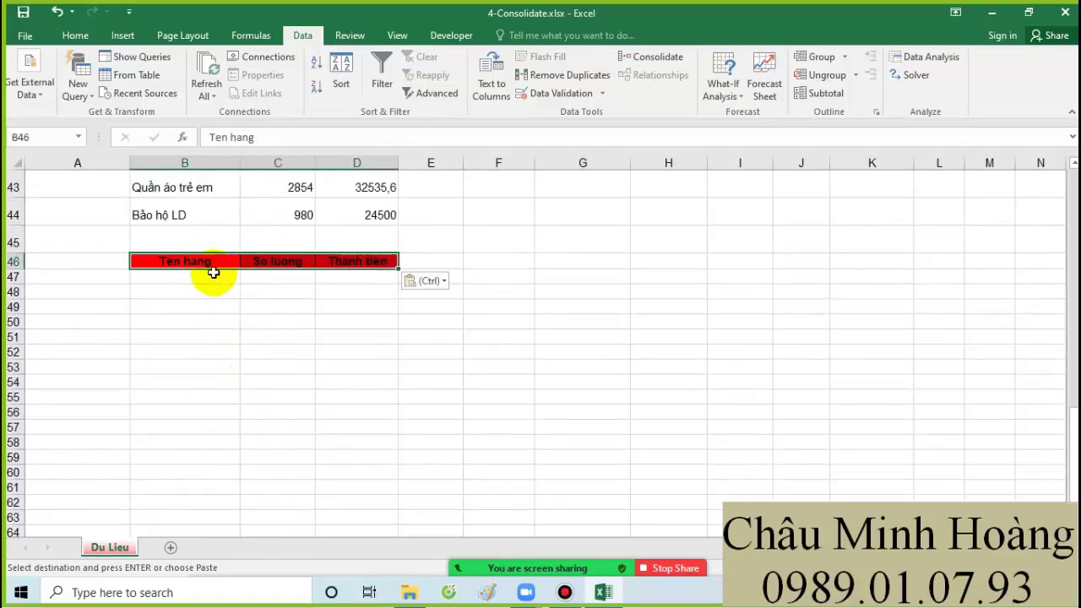
Start Consolidate with headers B46:D46 selected, delete the existing reference and choose the Sum function
left_click_drag(190, 262, 357, 259)
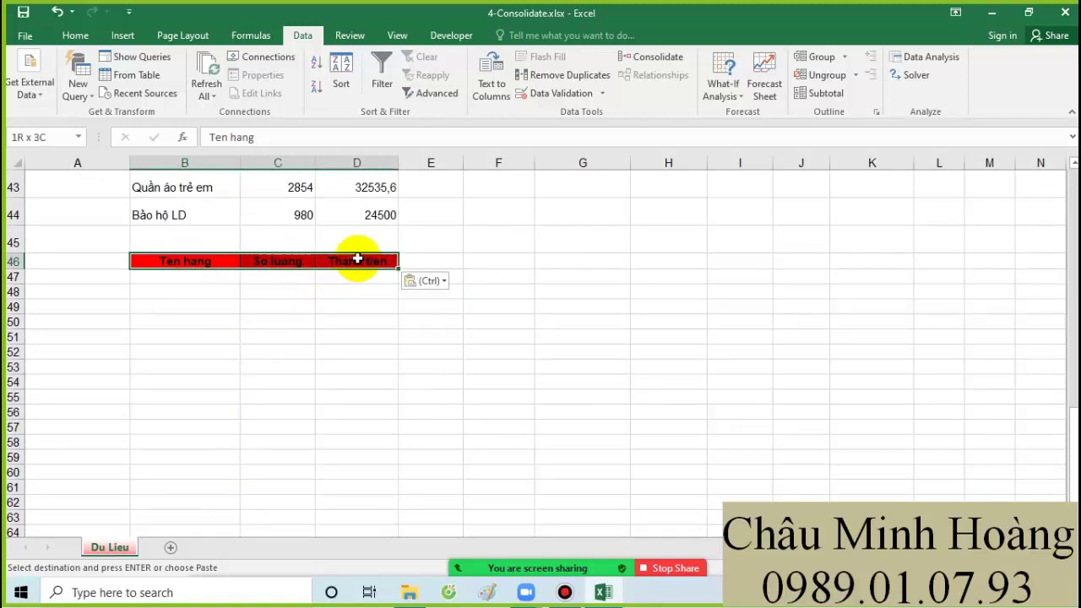
left_click(674, 57)
left_click(647, 311)
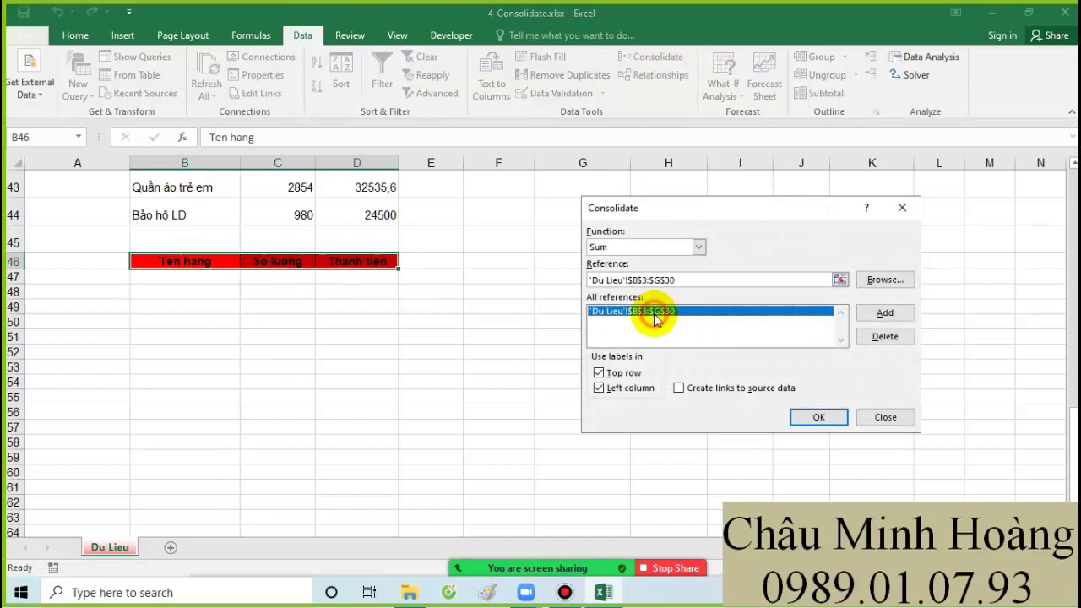
left_click(878, 346)
left_click(636, 248)
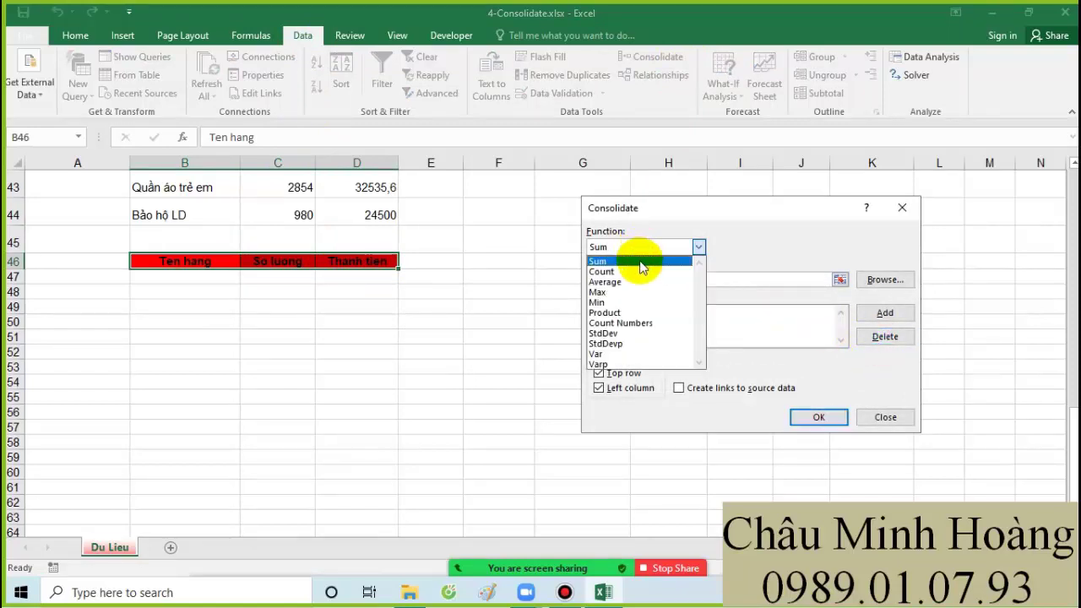
left_click(641, 262)
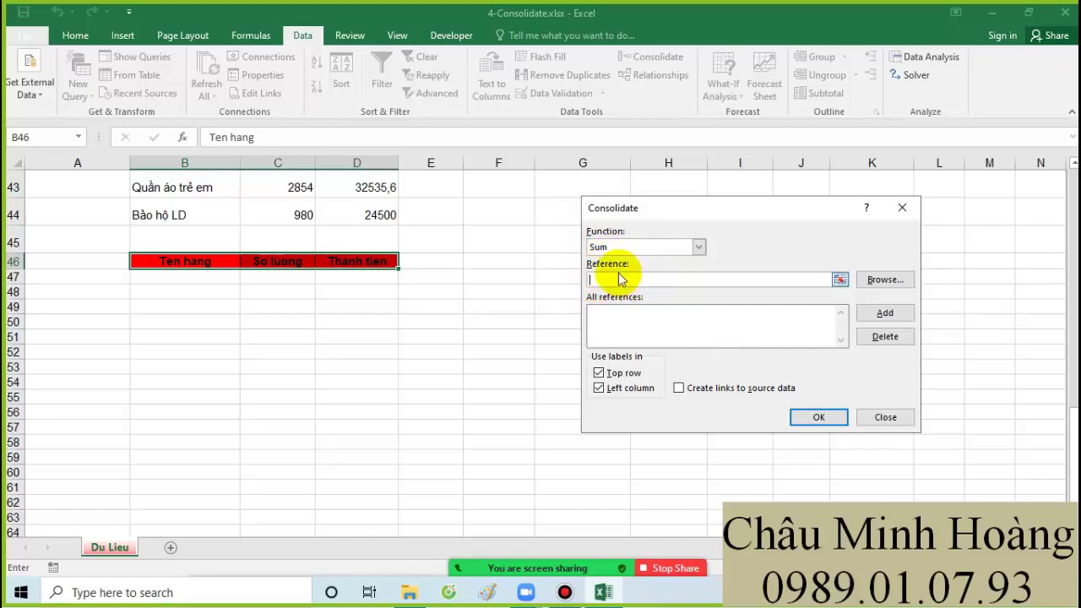
Add $B$3:$G$30 as the reference and run the consolidation with top row and left column labels
scroll(280, 302, "up", 11)
scroll(217, 246, "up", 3)
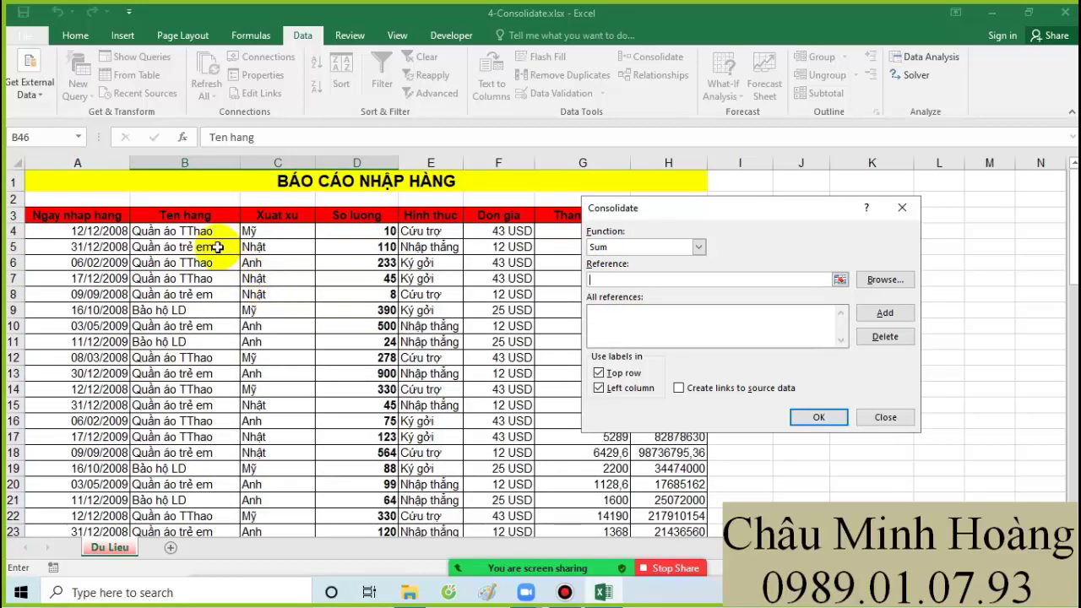
left_click_drag(202, 221, 587, 513)
left_click(882, 312)
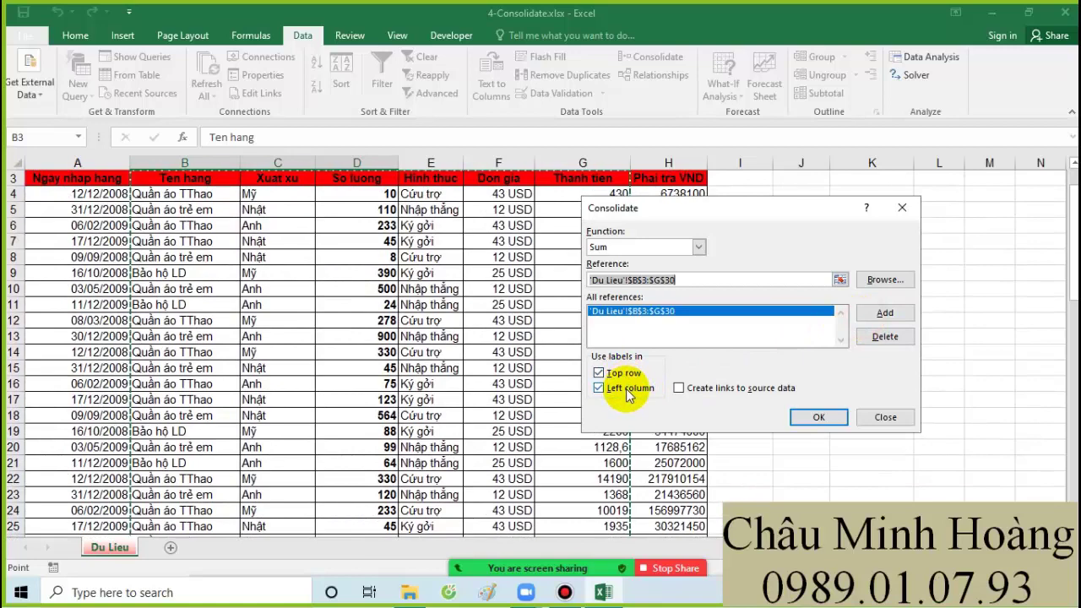
left_click(820, 422)
scroll(482, 414, "down", 10)
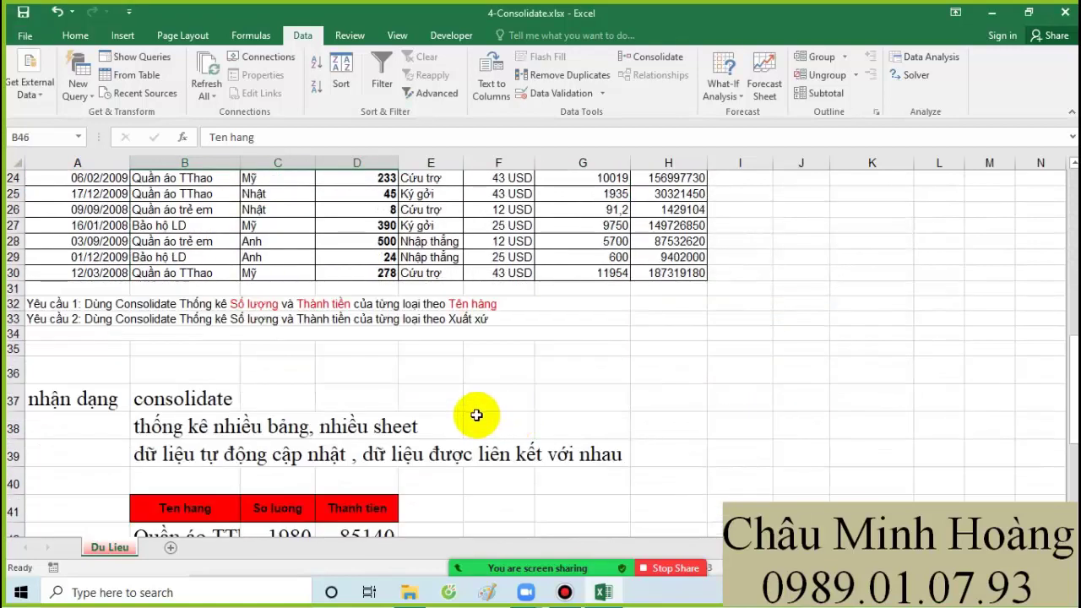
left_click_drag(93, 301, 514, 507)
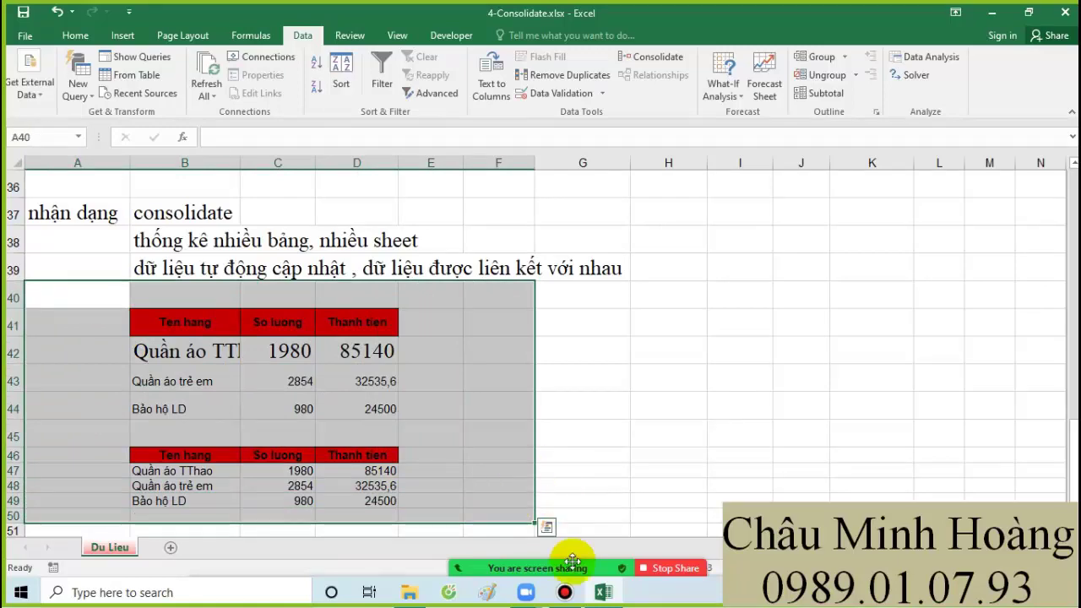
left_click(564, 592)
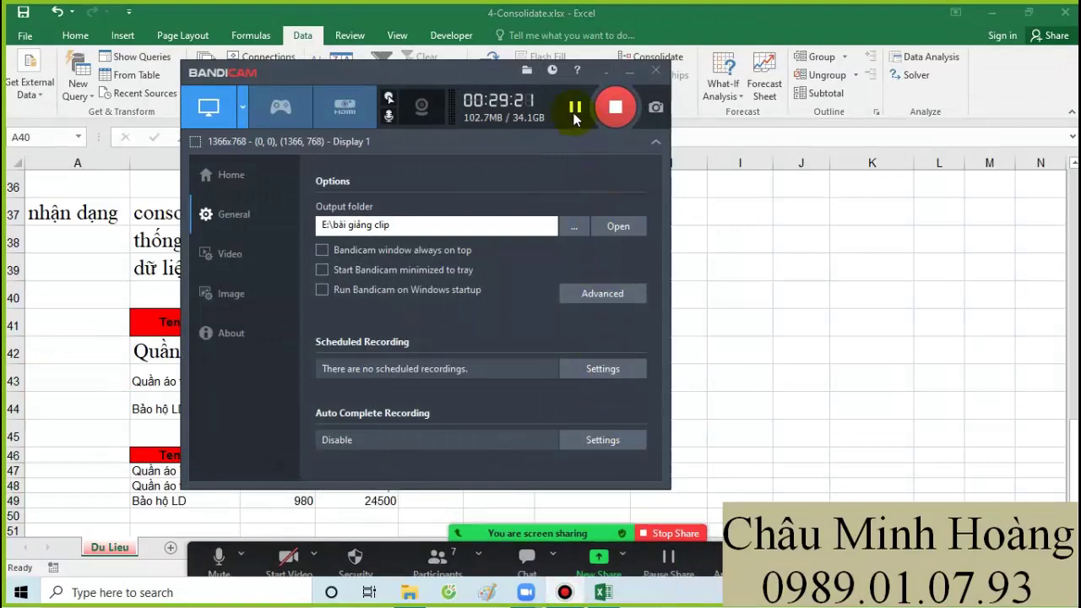
left_click(627, 75)
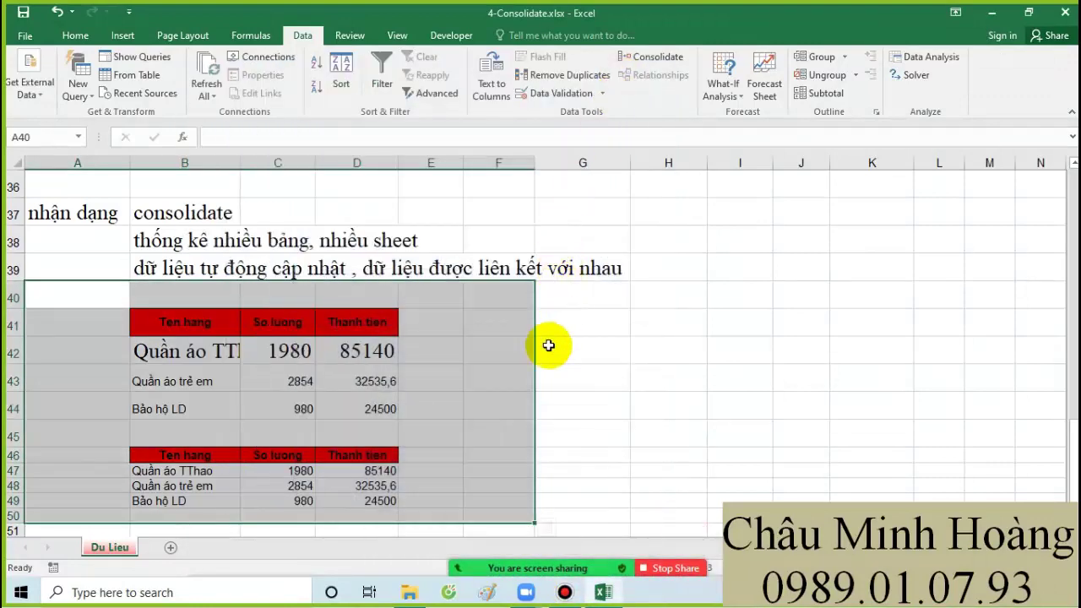
Close 4-Consolidate.xlsx without saving, open 5-Consolidate.xlsx and go to its Quy 1 sheet
left_click(1066, 19)
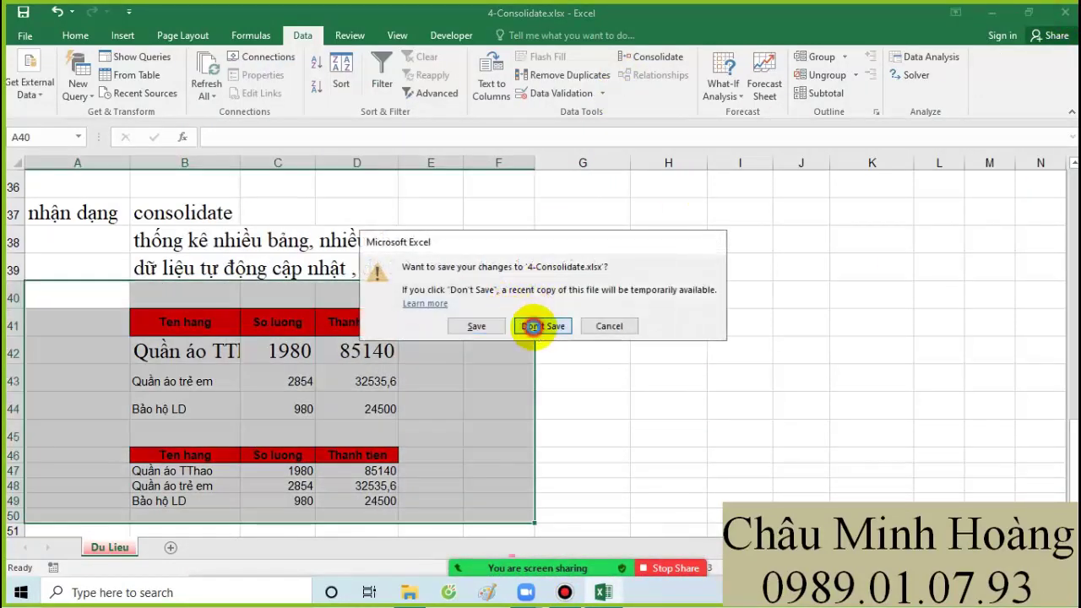
left_click(538, 323)
left_click(212, 179)
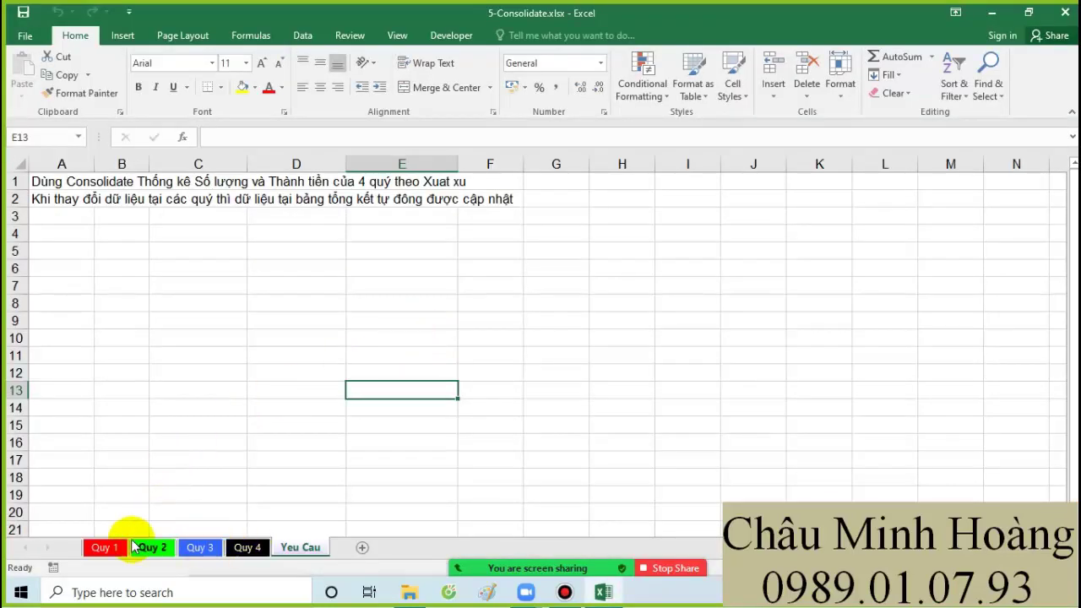
left_click(107, 547)
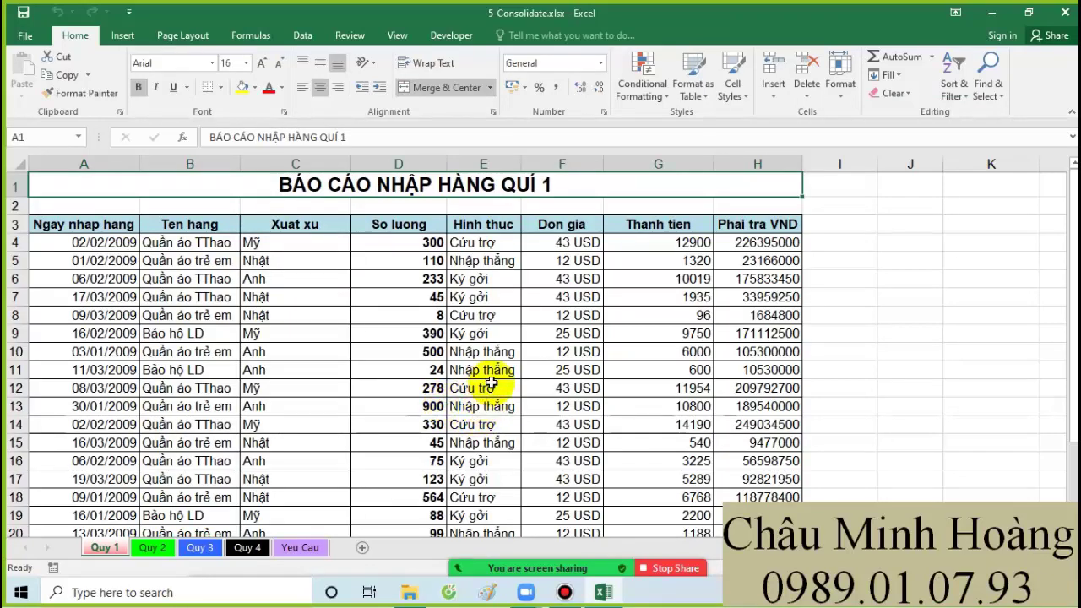
Look through the Quy 2, Quy 3 and Quy 4 sheets, ending at the requirements on the Yeu Cau sheet
left_click(152, 547)
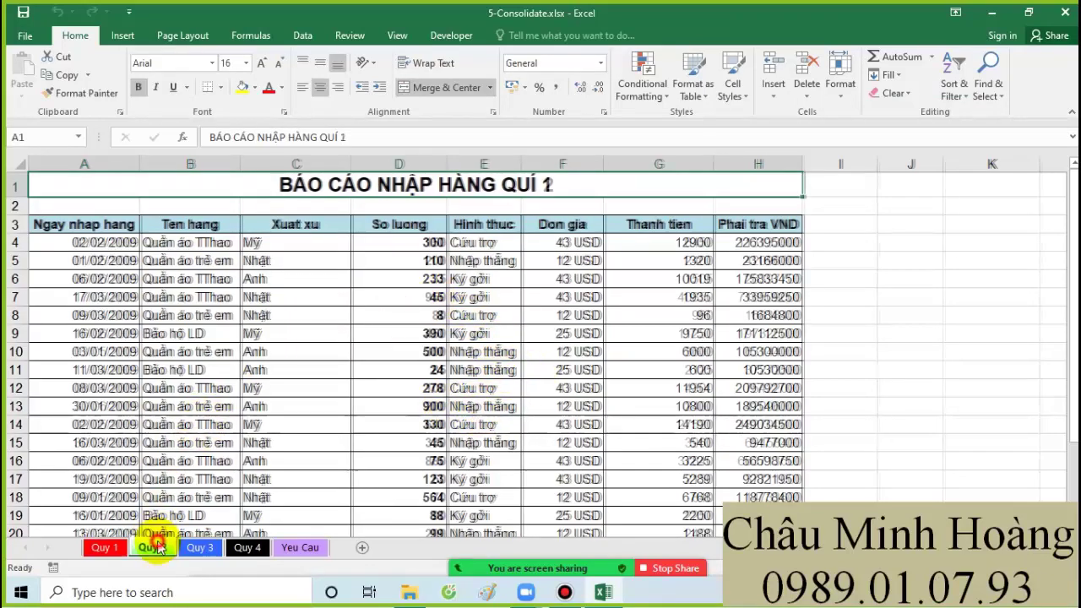
left_click(200, 547)
left_click(247, 547)
left_click(292, 547)
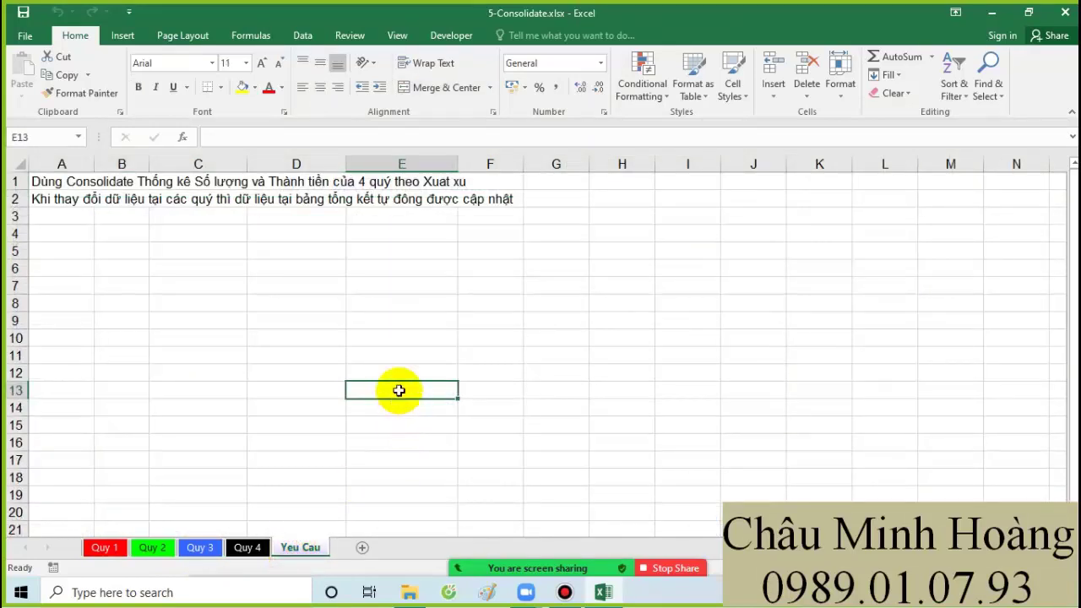
left_click_drag(163, 287, 555, 405)
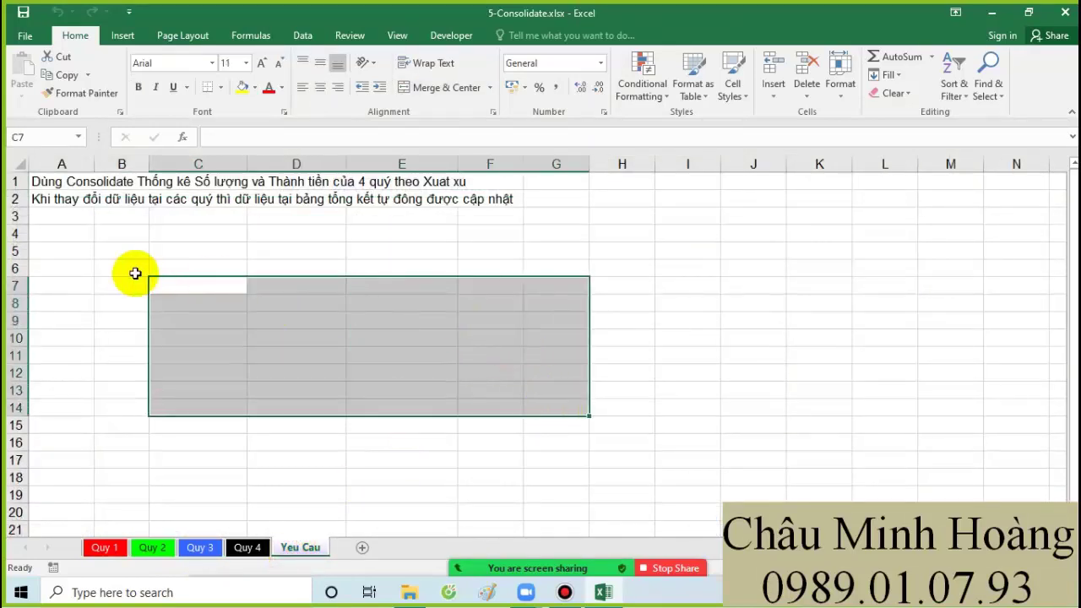
Color the words "Consolidate", "Số lượng", "Thành tiền" and "Xuat xu" red within the text of cell A1
double_click(42, 181)
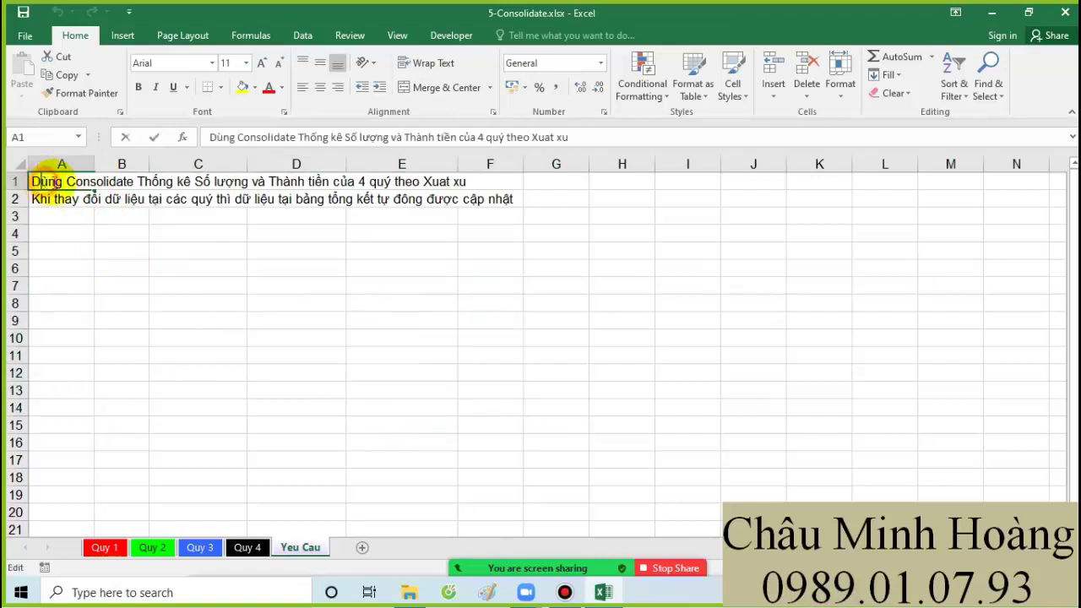
left_click_drag(66, 181, 248, 181)
left_click(268, 87)
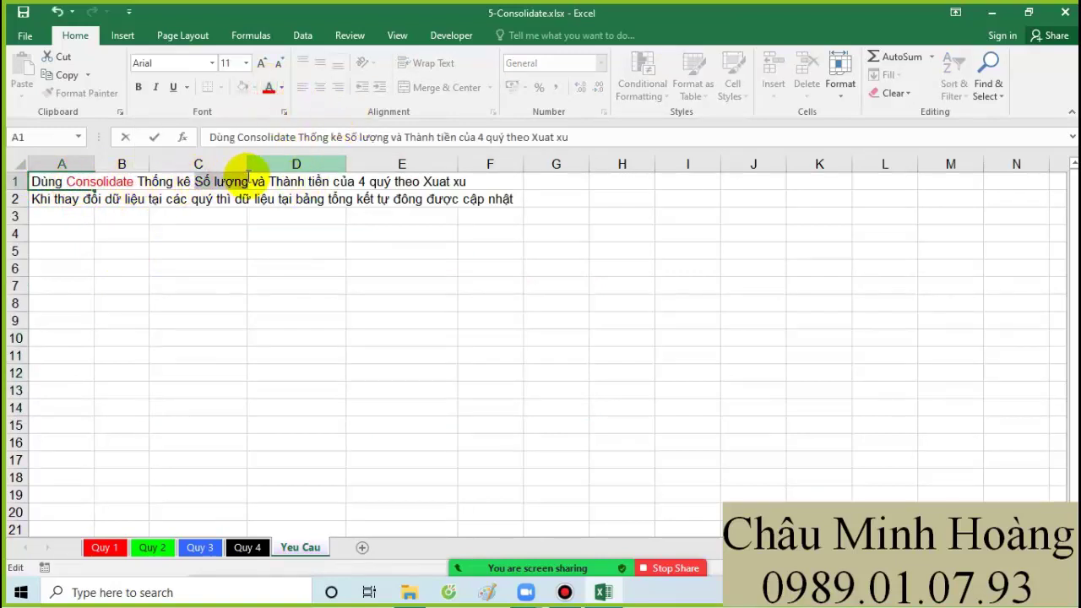
left_click(268, 87)
left_click_drag(270, 179, 329, 181)
left_click(266, 87)
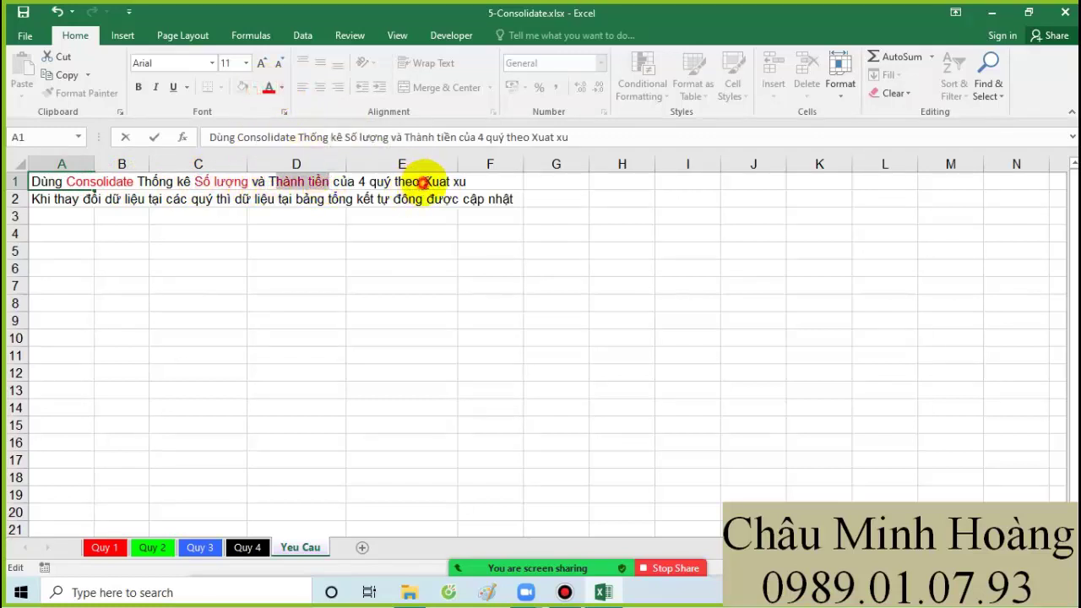
left_click_drag(422, 181, 466, 182)
left_click(268, 87)
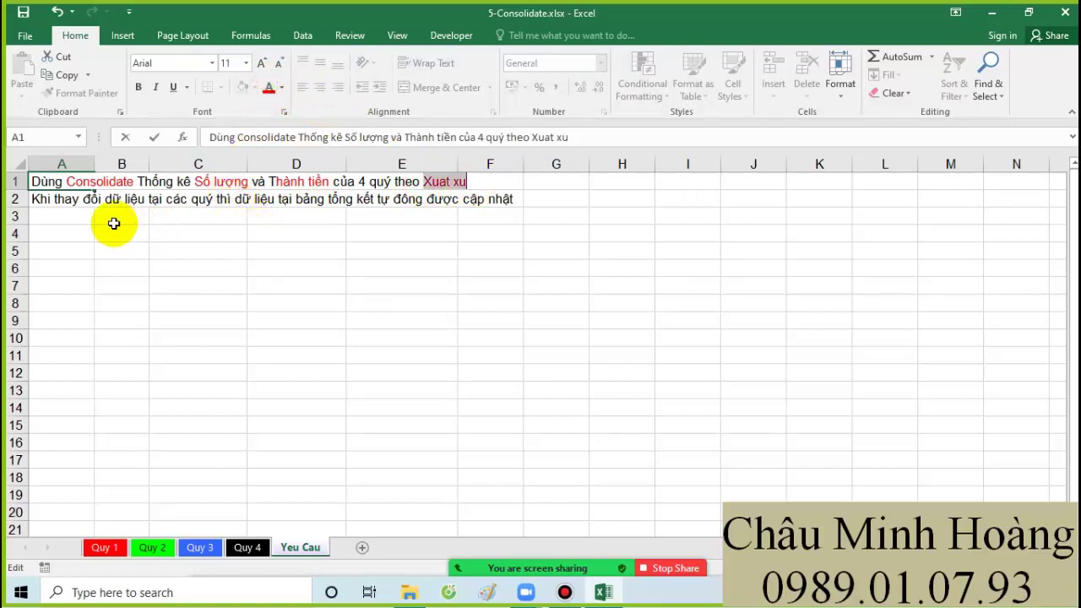
Color the phrase "dữ liệu tại bảng tổng kết tự đông được cập nhật" red within cell A2
left_click(42, 199)
double_click(48, 199)
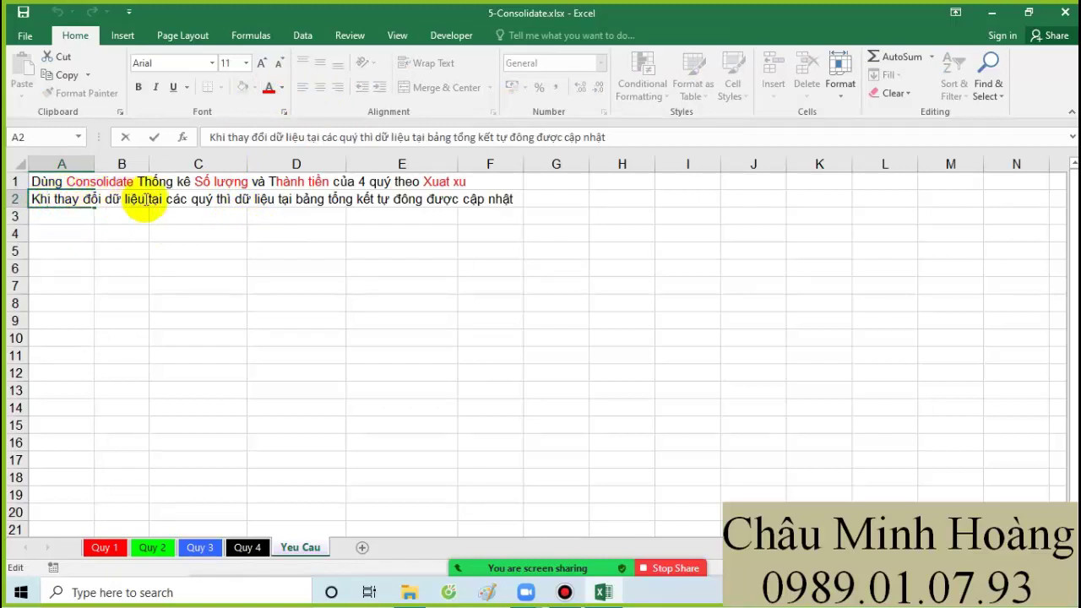
left_click_drag(233, 199, 515, 199)
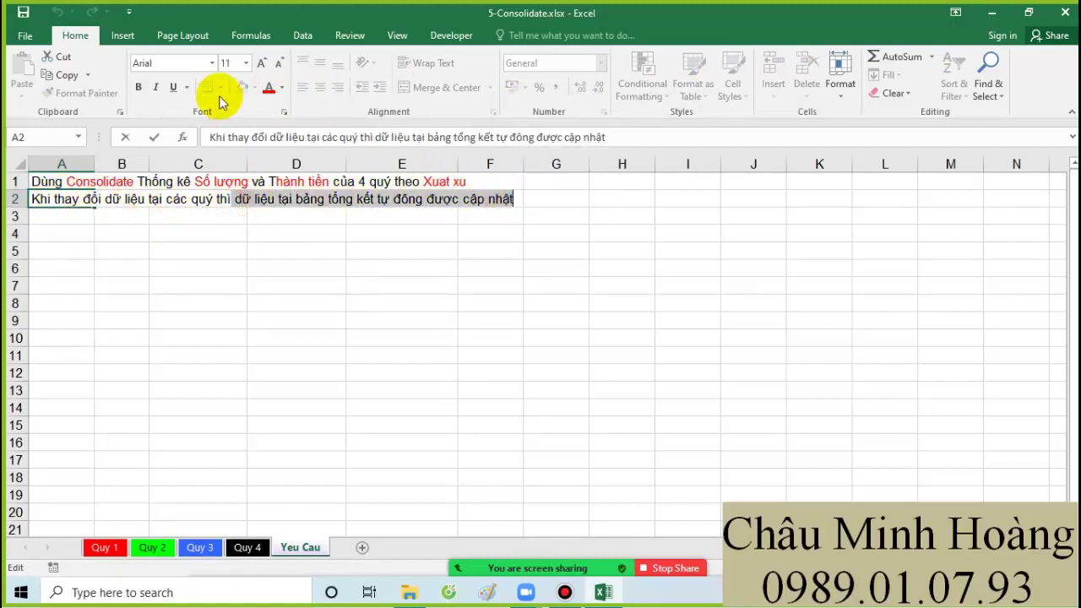
left_click(267, 87)
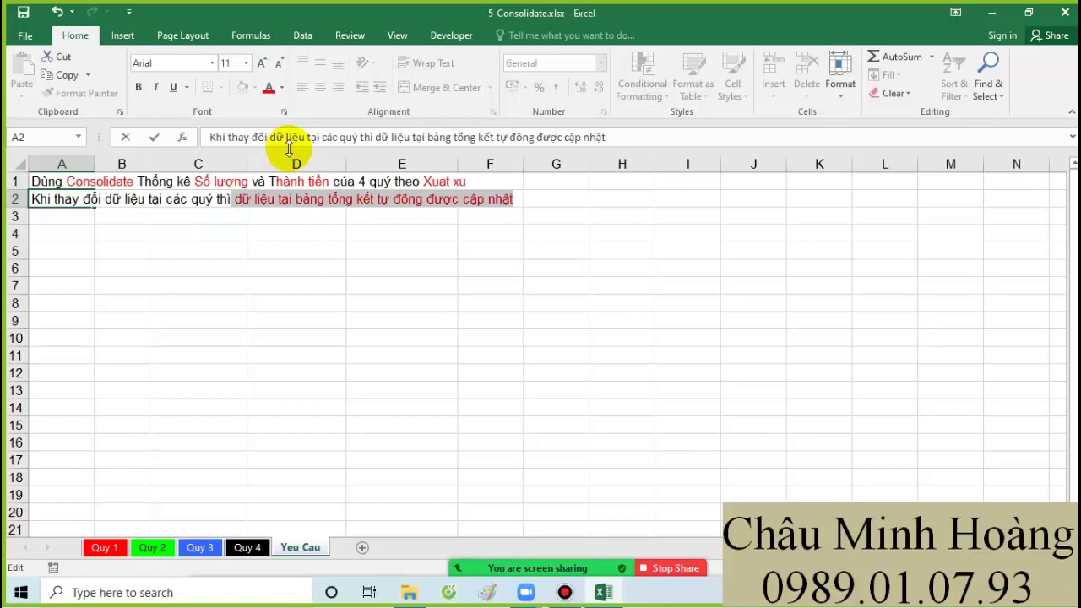
Copy the headers "Xuat xu", "So luong" and "Thanh tien" from row 3 of the Quy 1 sheet to C6:E6 on Yeu Cau
left_click(112, 548)
left_click(278, 228)
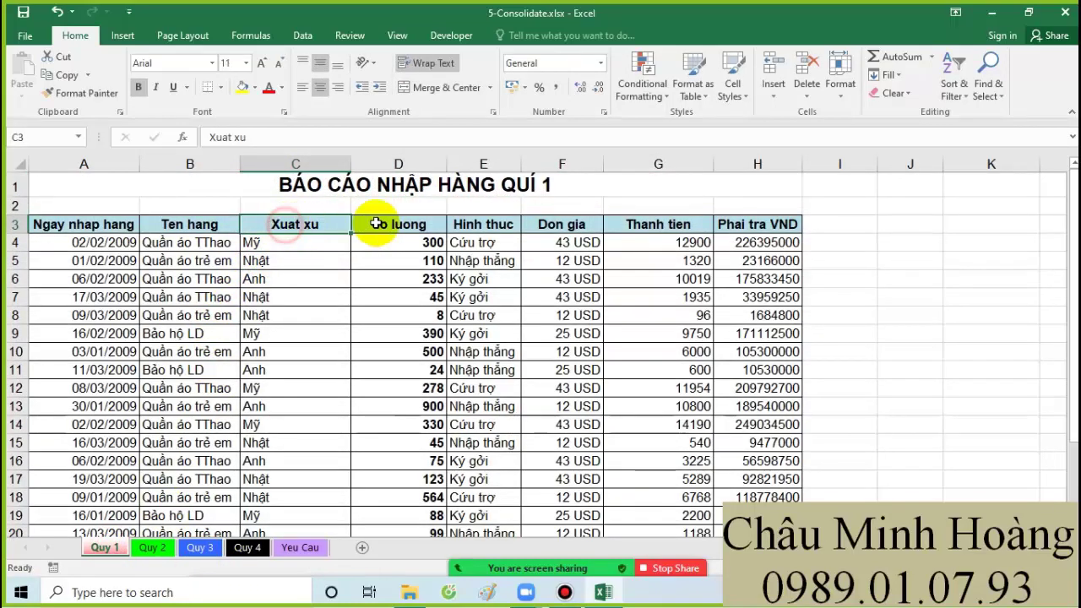
left_click(379, 223, "ctrl")
left_click(651, 225, "ctrl")
key("ctrl+c")
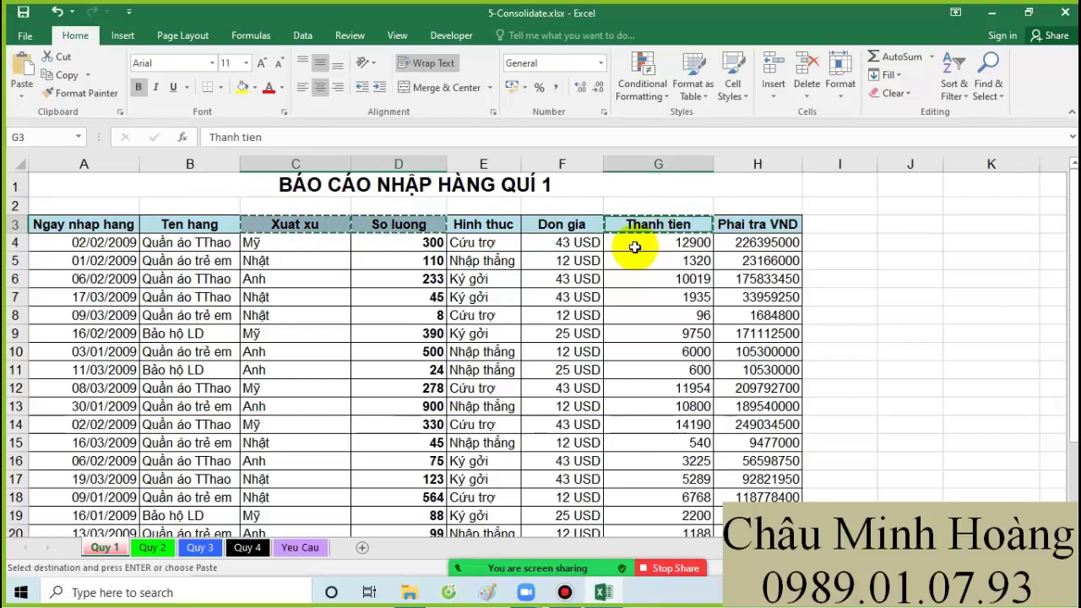
left_click(303, 548)
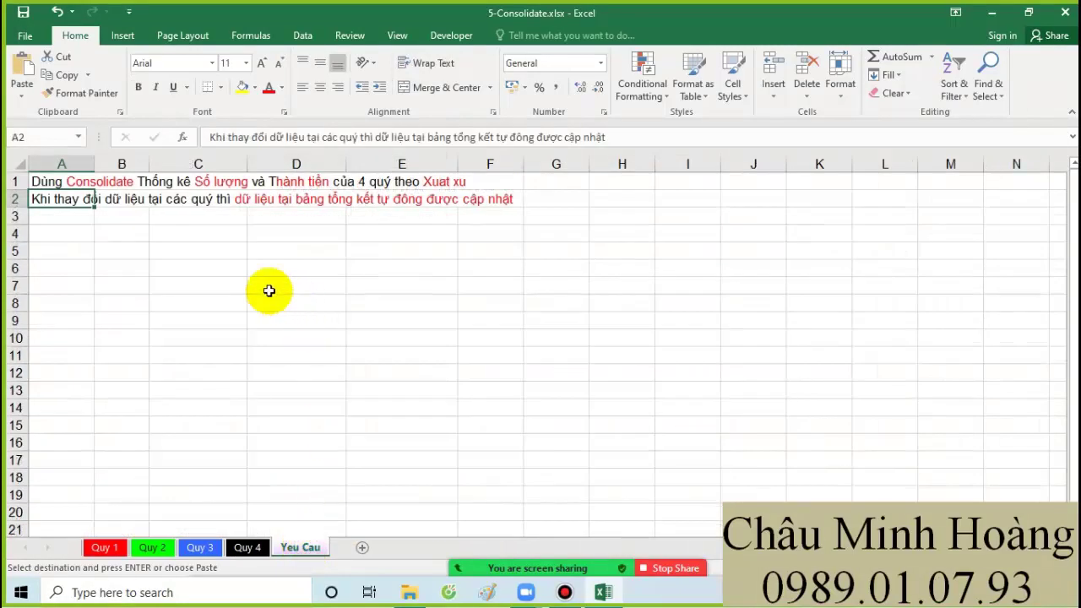
left_click(218, 265)
key("ctrl+v")
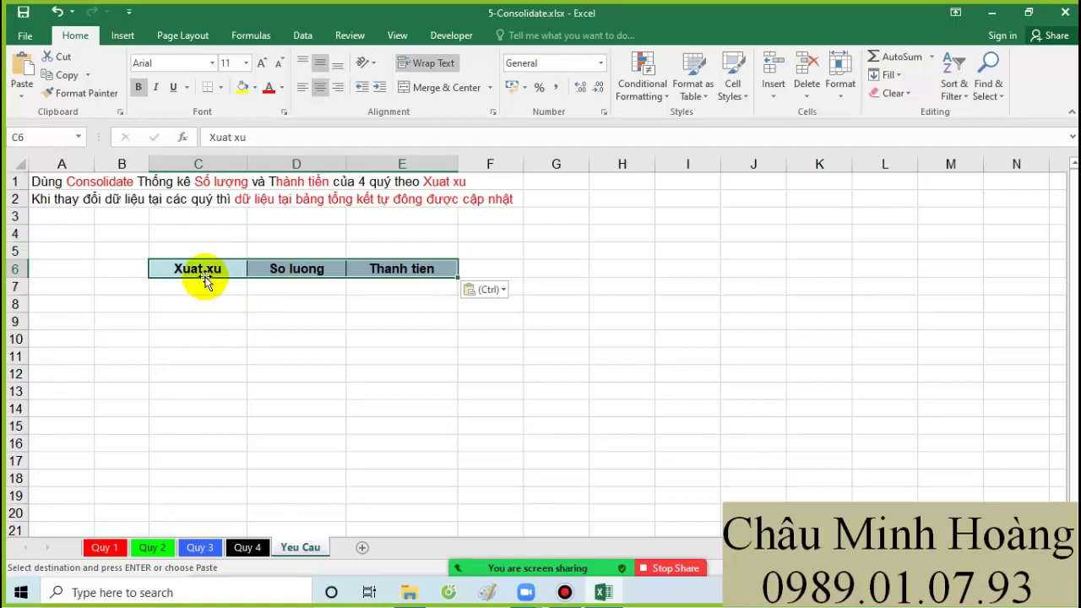
Start Consolidate with headers C6:E6 selected and delete all existing references for the four quarterly sheets
left_click_drag(201, 269, 418, 272)
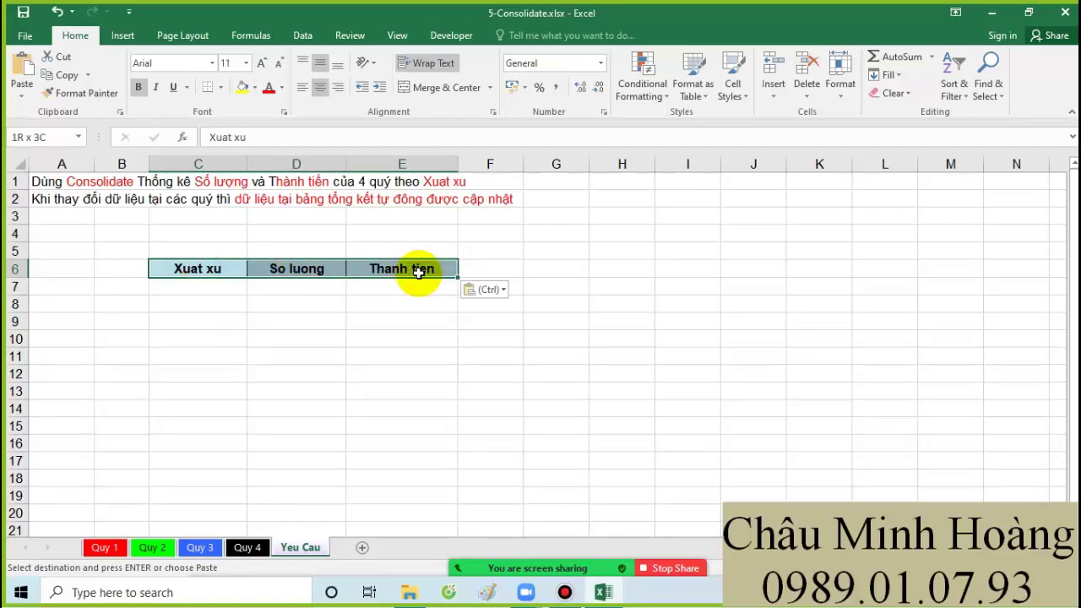
left_click(302, 36)
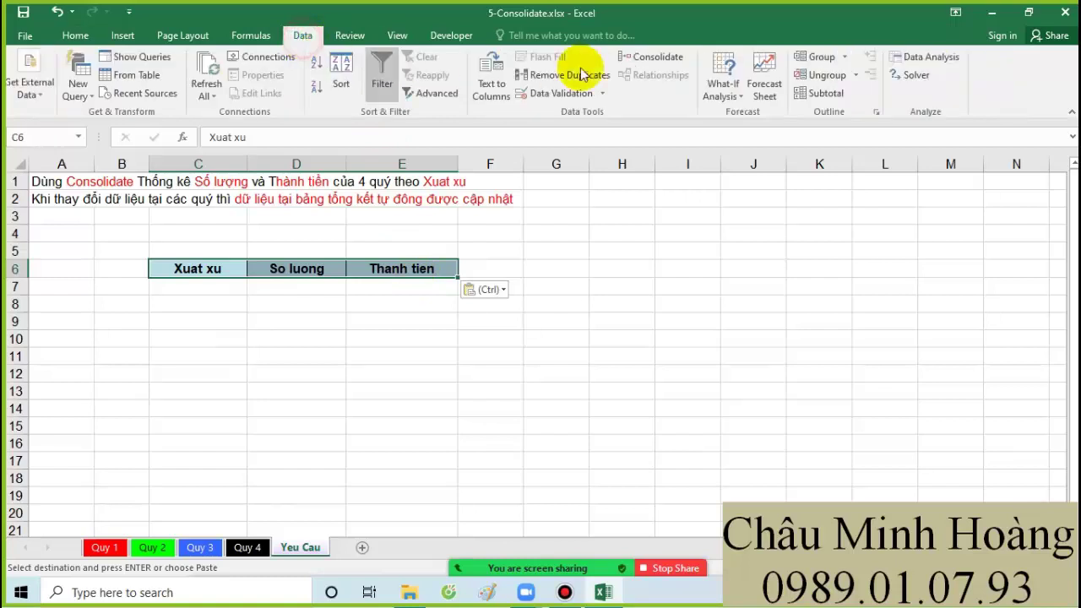
left_click(657, 59)
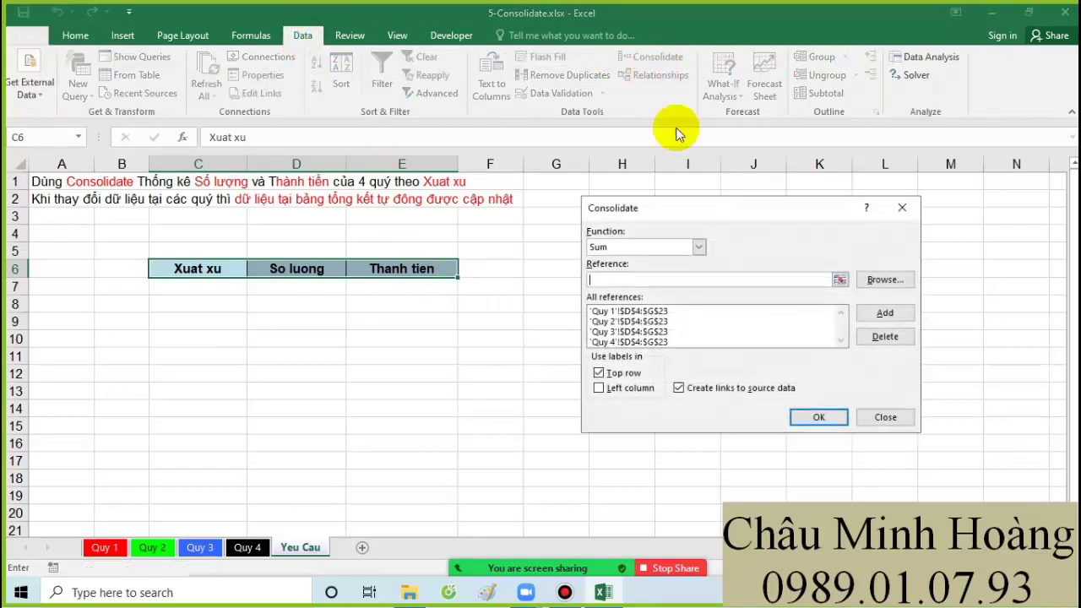
left_click(646, 311)
left_click(885, 338)
left_click(671, 321)
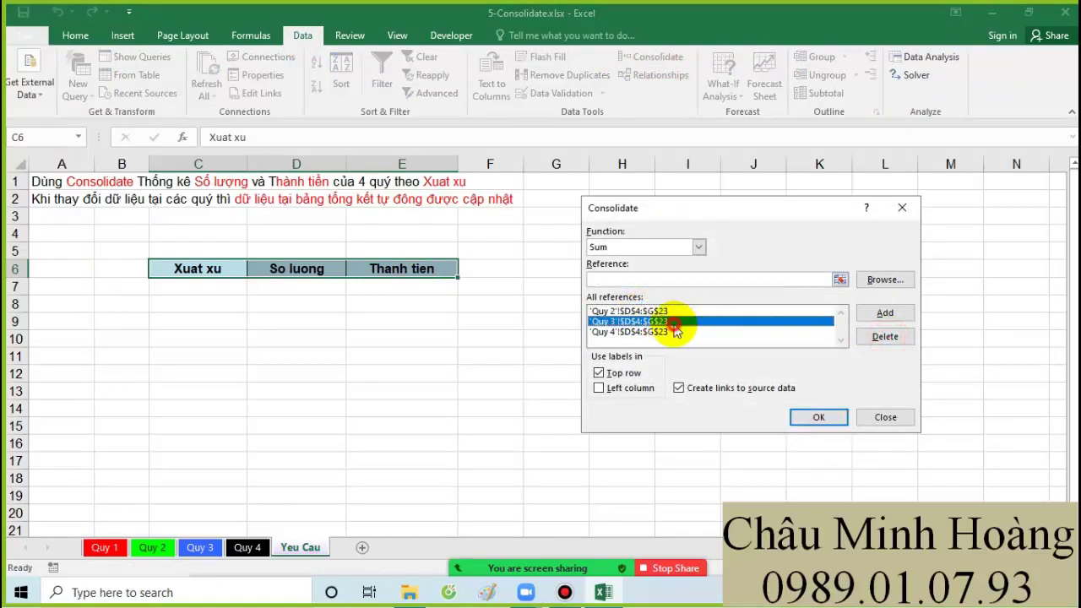
left_click(891, 340)
left_click(788, 323)
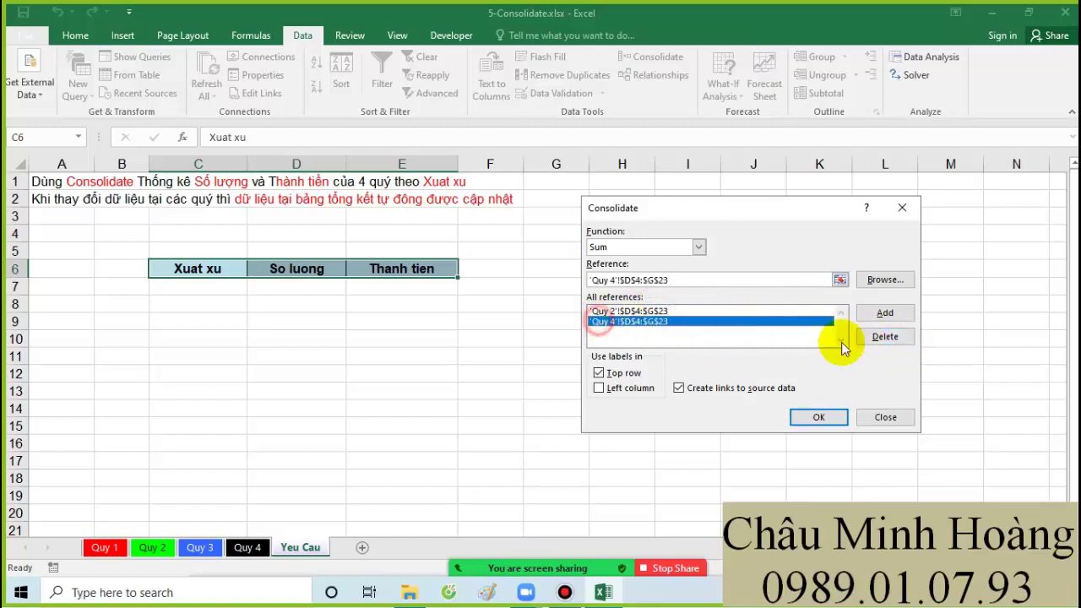
left_click(883, 338)
left_click(685, 314)
left_click(883, 339)
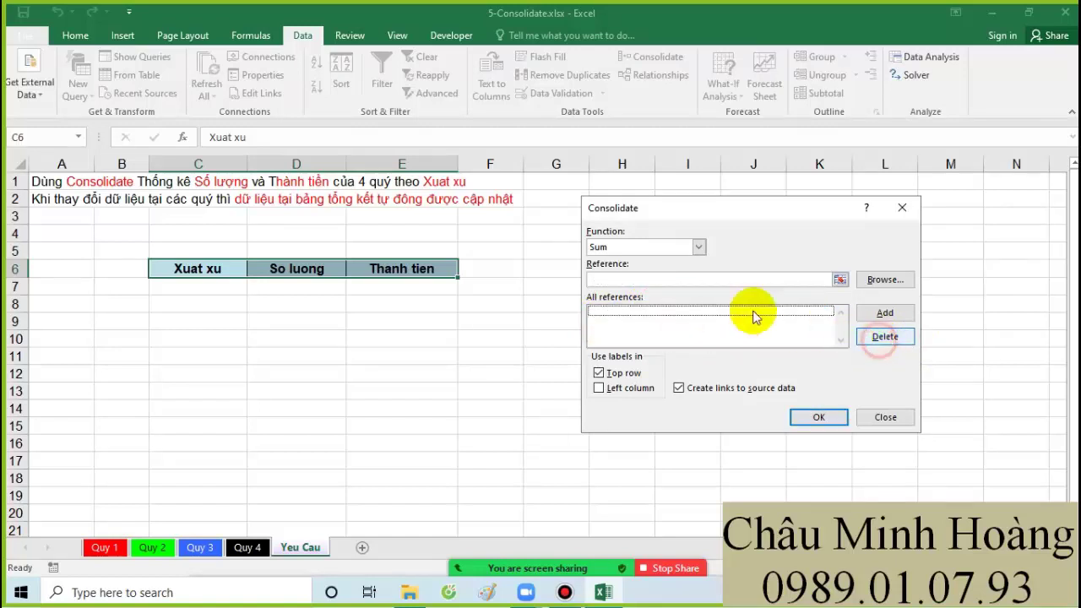
Choose the Sum function and add range $C$3:$G$23 of the Quy 1 sheet as the first reference
left_click(661, 250)
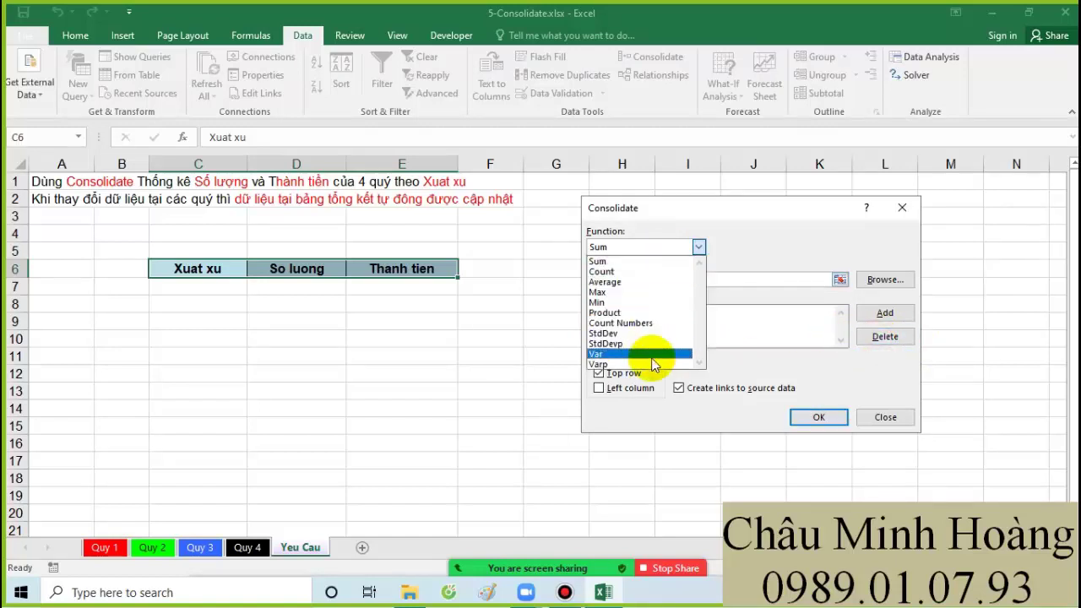
left_click(608, 263)
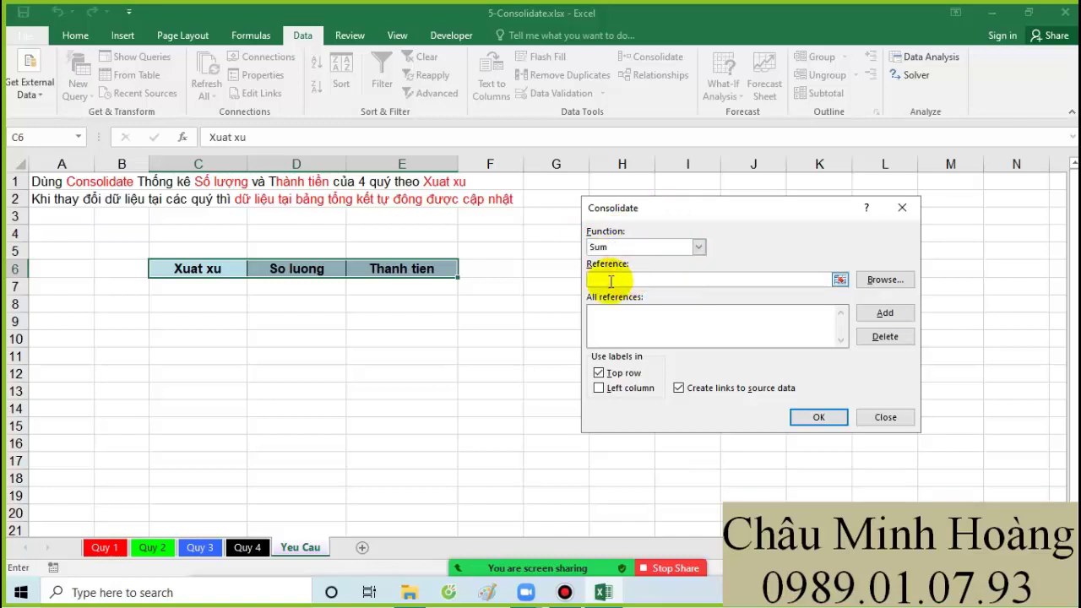
left_click(617, 280)
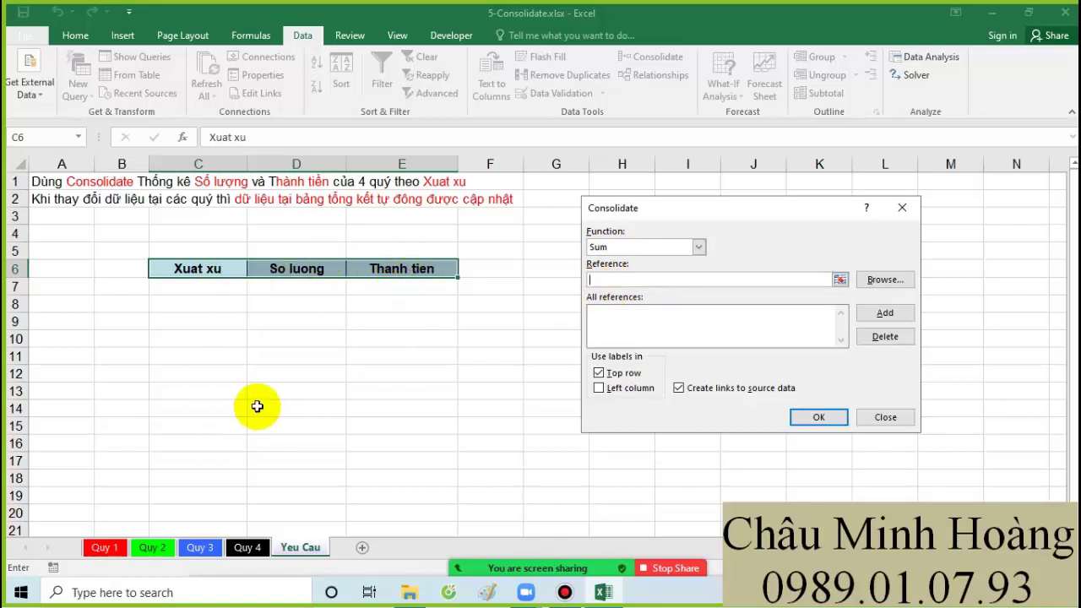
left_click(105, 547)
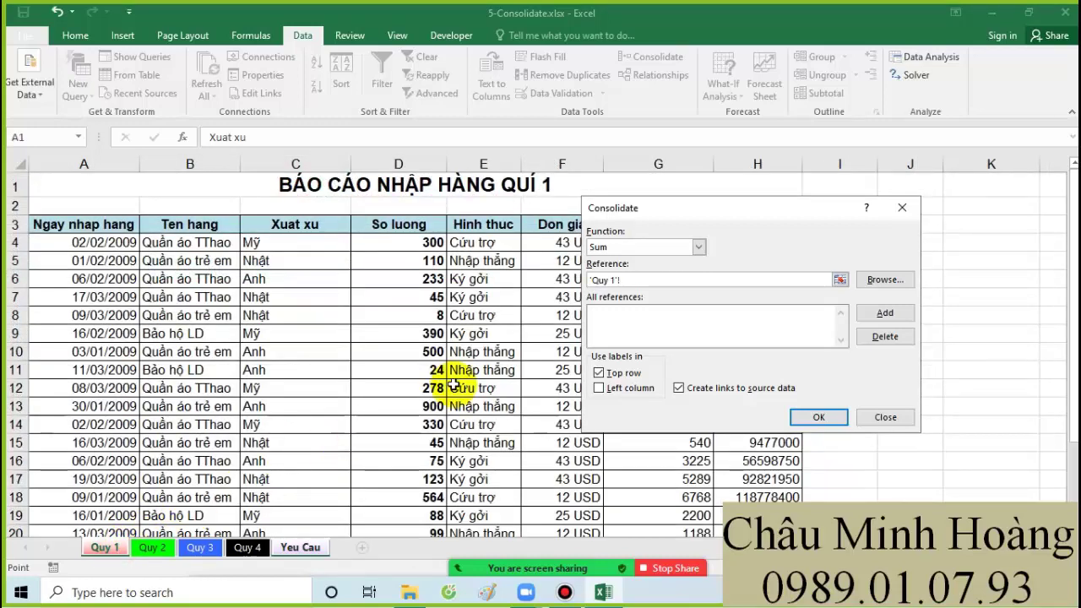
left_click_drag(629, 279, 564, 283)
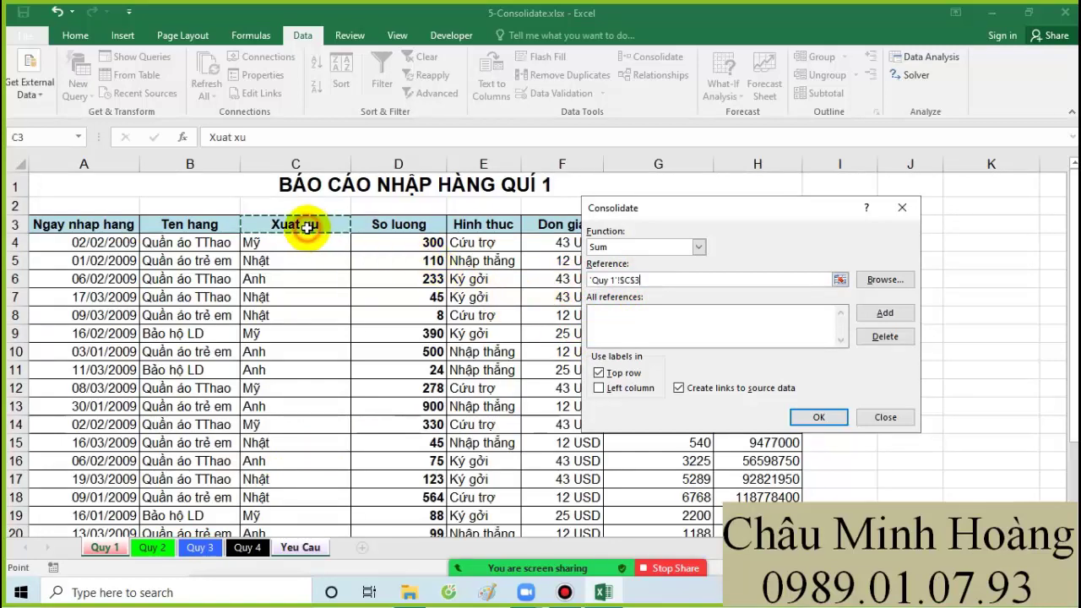
left_click_drag(307, 228, 595, 227)
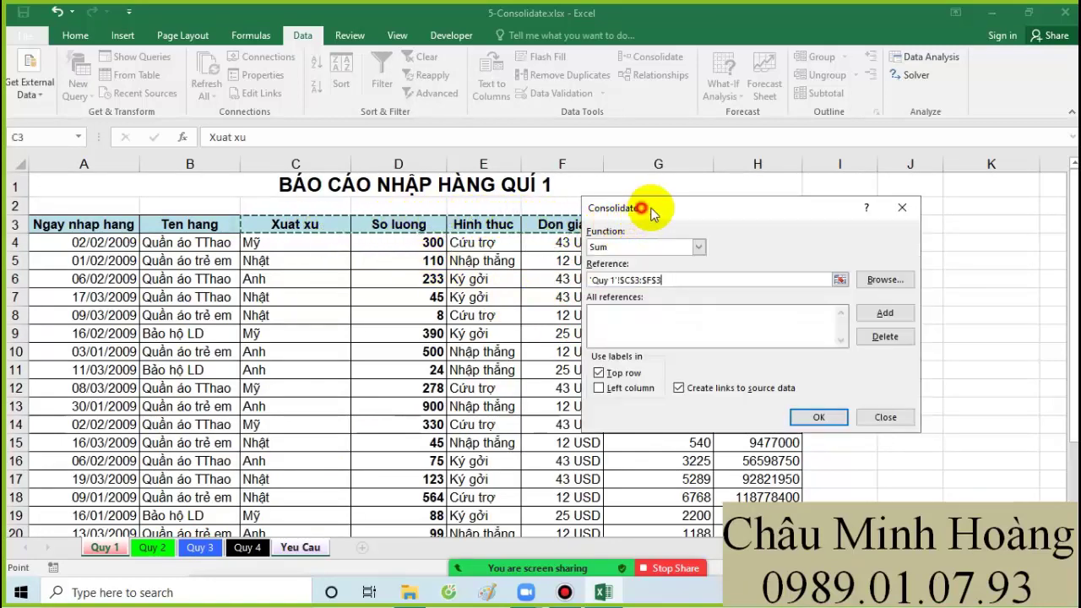
left_click_drag(327, 221, 669, 513)
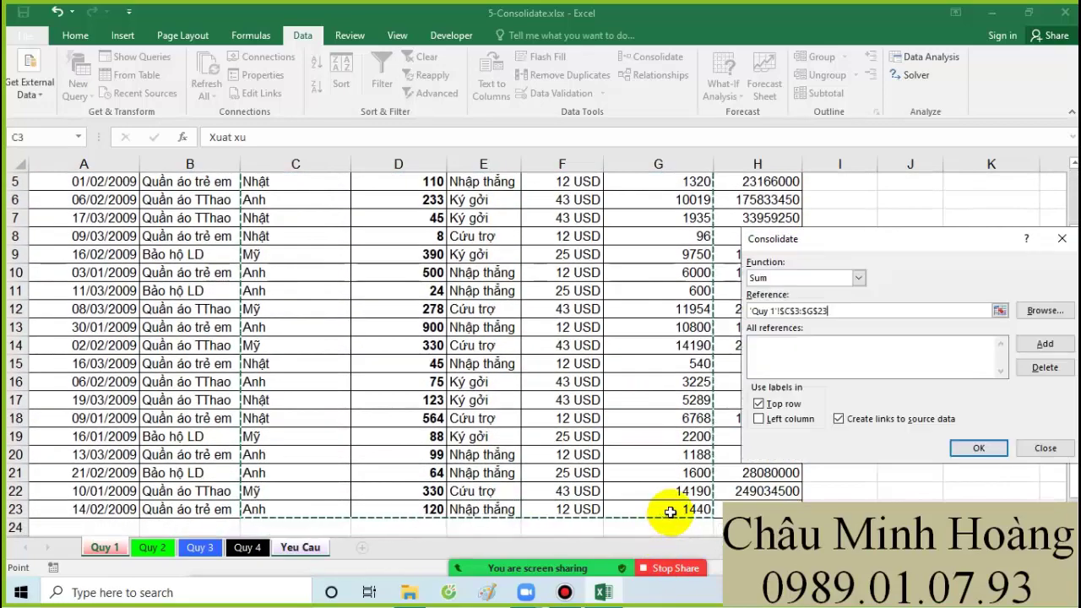
left_click(1039, 342)
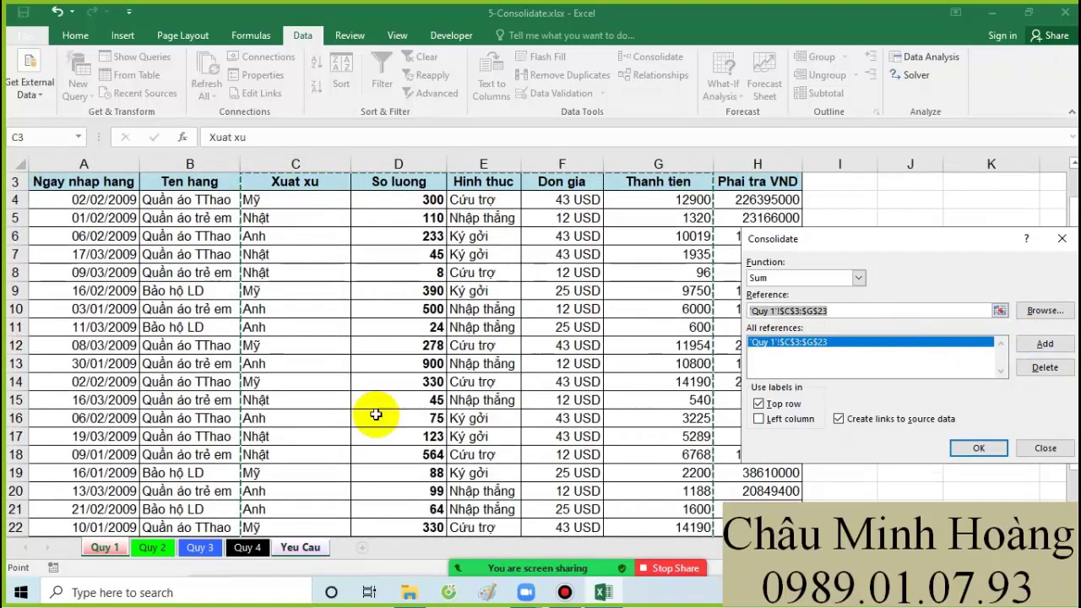
Add range $C$3:$G$23 of the Quy 2 sheet as the second consolidation reference
left_click(153, 547)
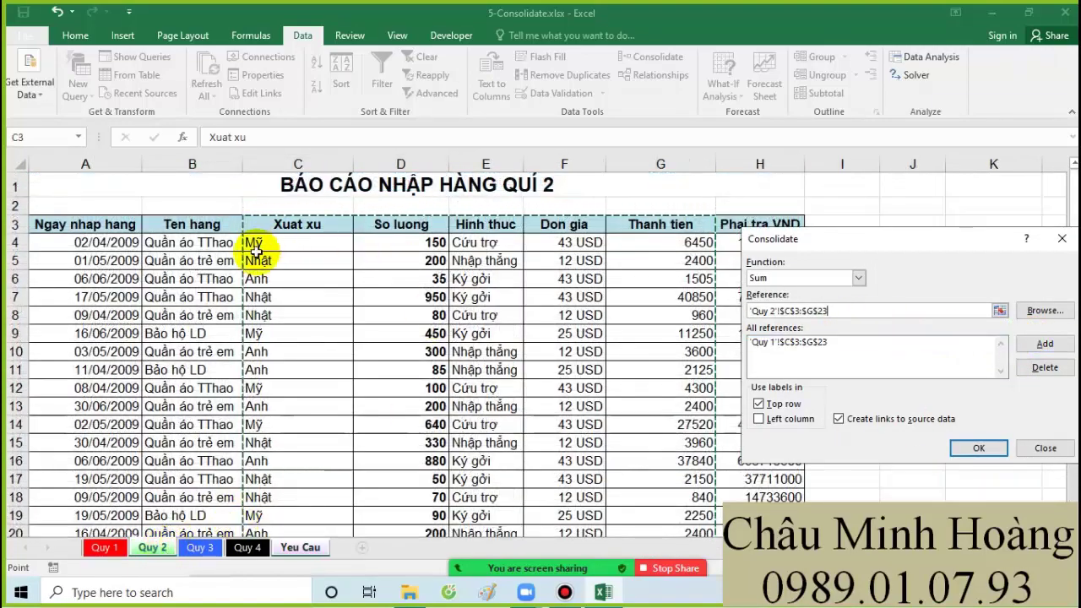
left_click_drag(880, 309, 681, 297)
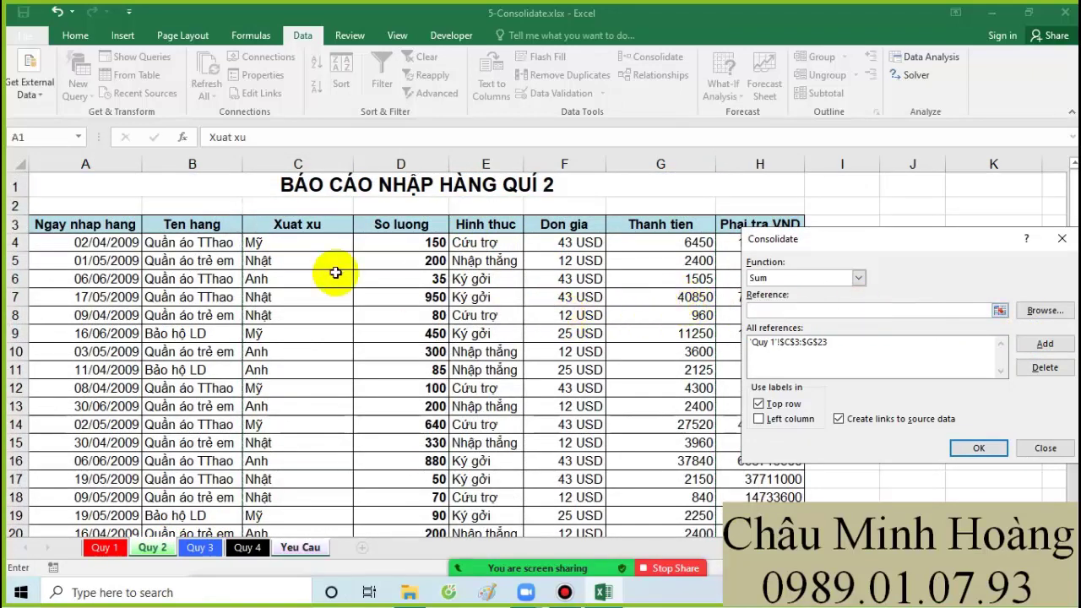
left_click_drag(301, 223, 530, 228)
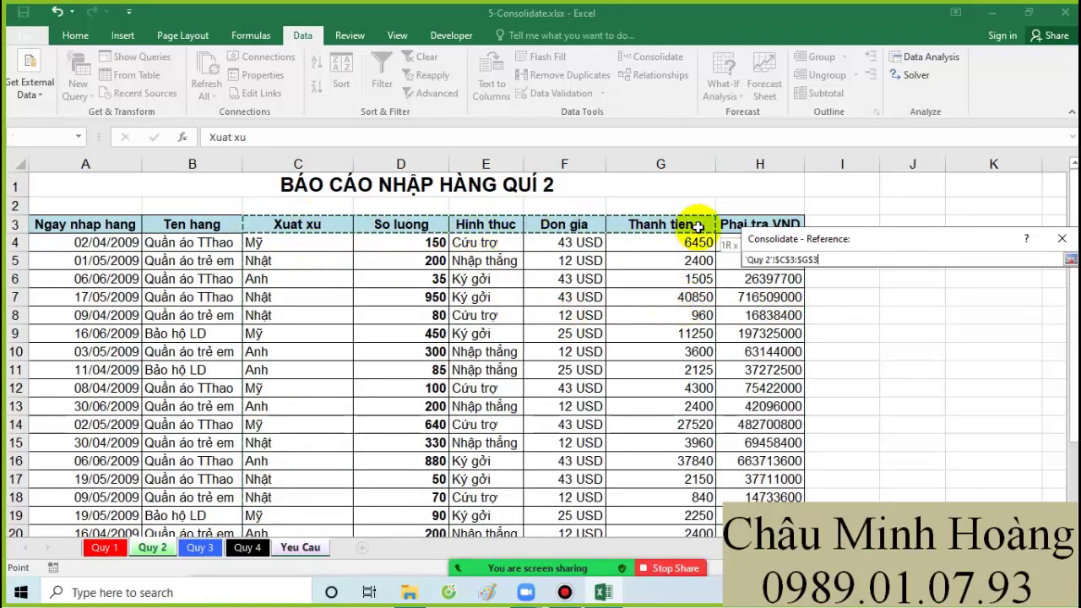
left_click_drag(700, 228, 691, 492)
left_click(1044, 343)
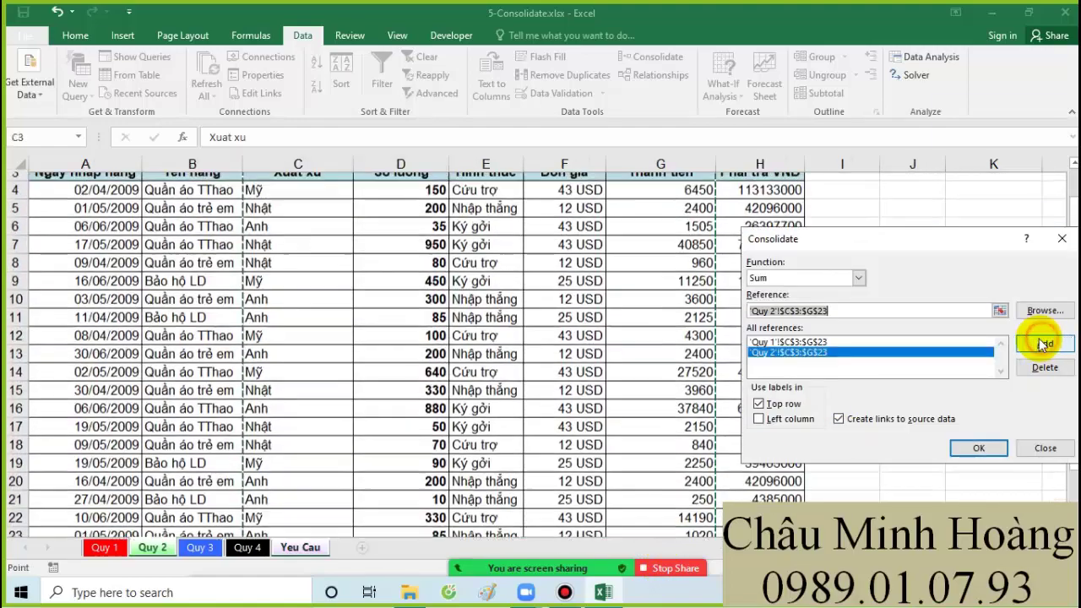
Add range $C$3:$G$23 of the Quy 3 sheet as the third consolidation reference
left_click(210, 550)
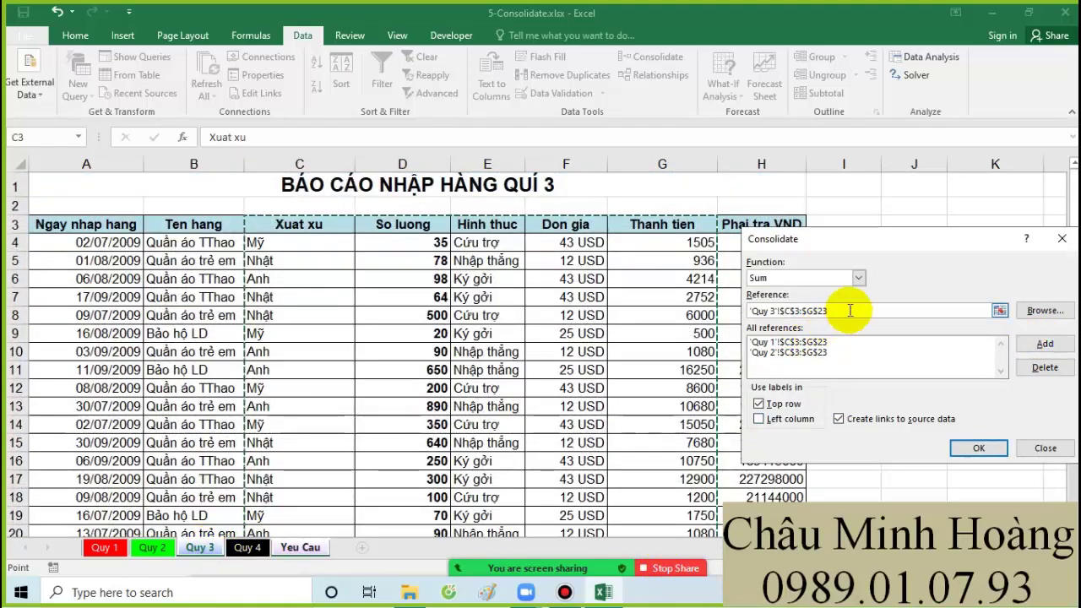
left_click(849, 311)
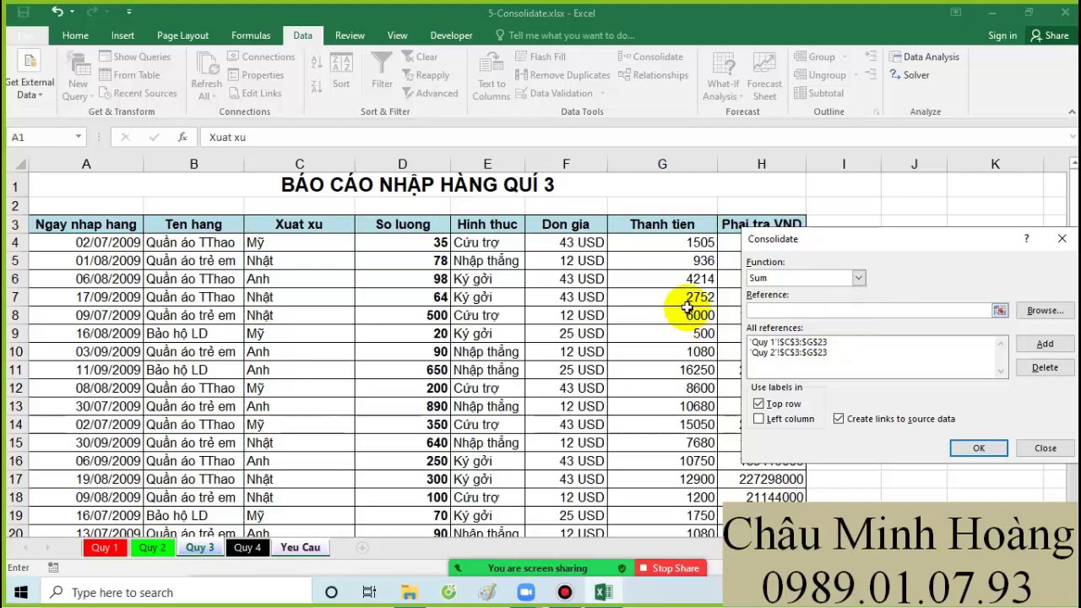
left_click_drag(305, 225, 667, 509)
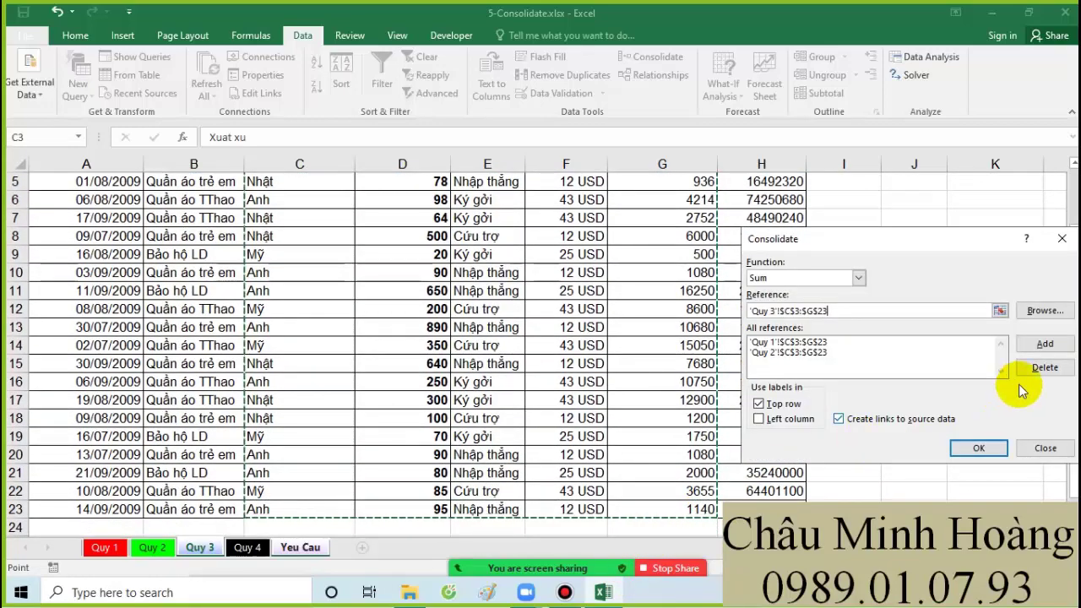
left_click(1045, 343)
Add range $C$3:$G$23 of the Quy 4 sheet as the fourth reference and run the consolidation with left column labels enabled
left_click(247, 547)
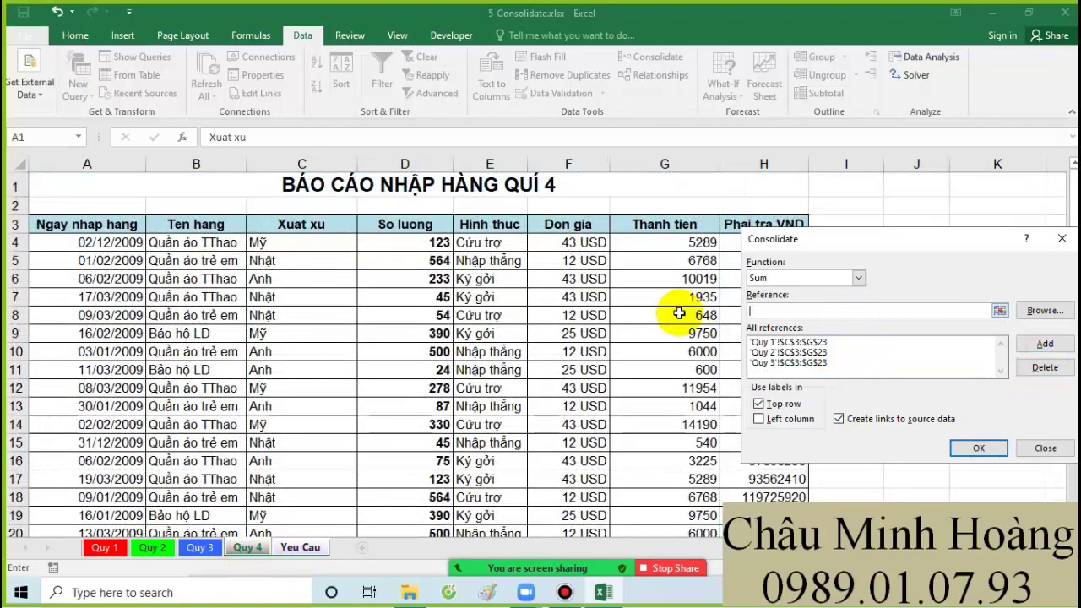
left_click_drag(314, 228, 683, 510)
left_click(1033, 348)
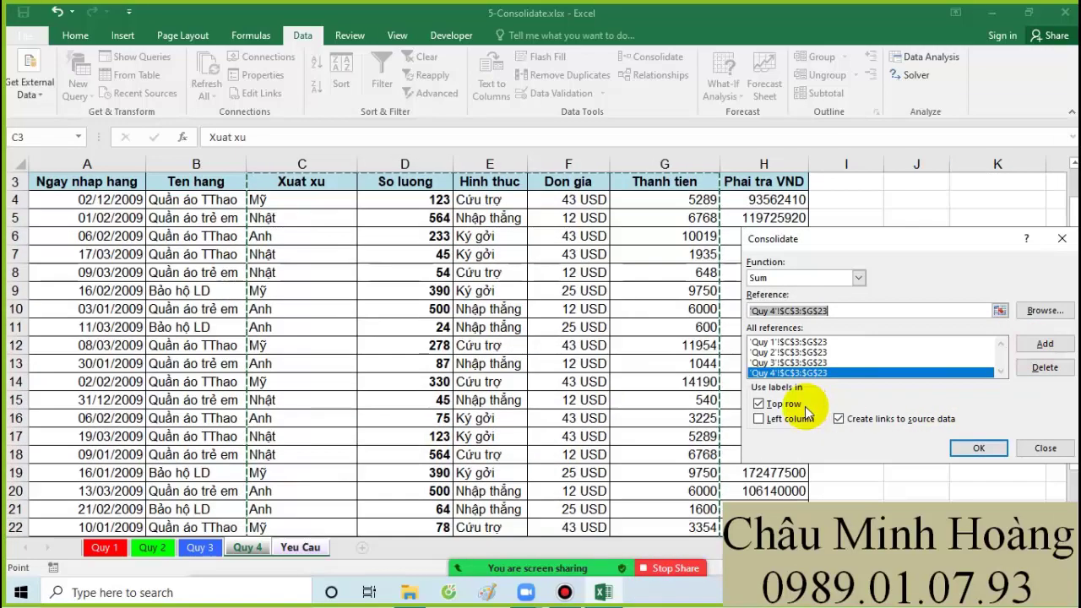
left_click(780, 419)
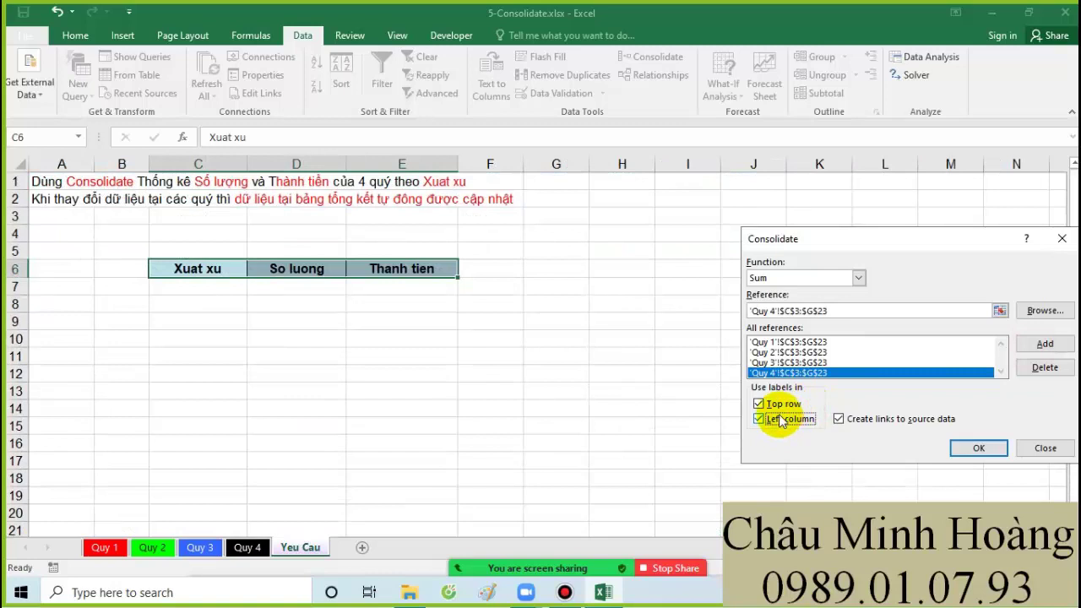
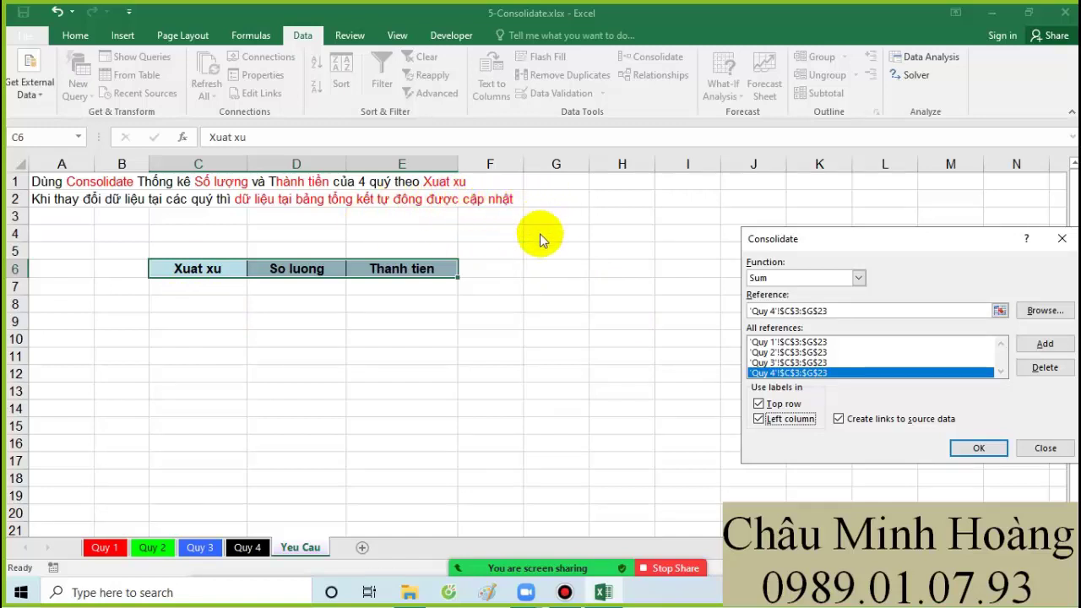
left_click(977, 447)
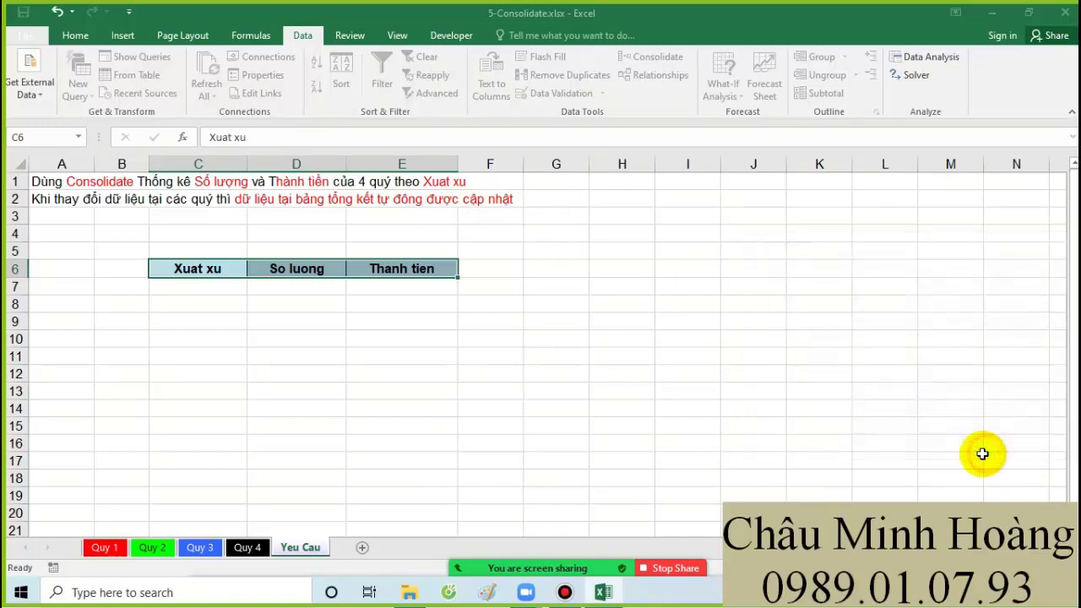
Autofit column C and delete the empty column D from the consolidated table on Yeu Cau
double_click(205, 164)
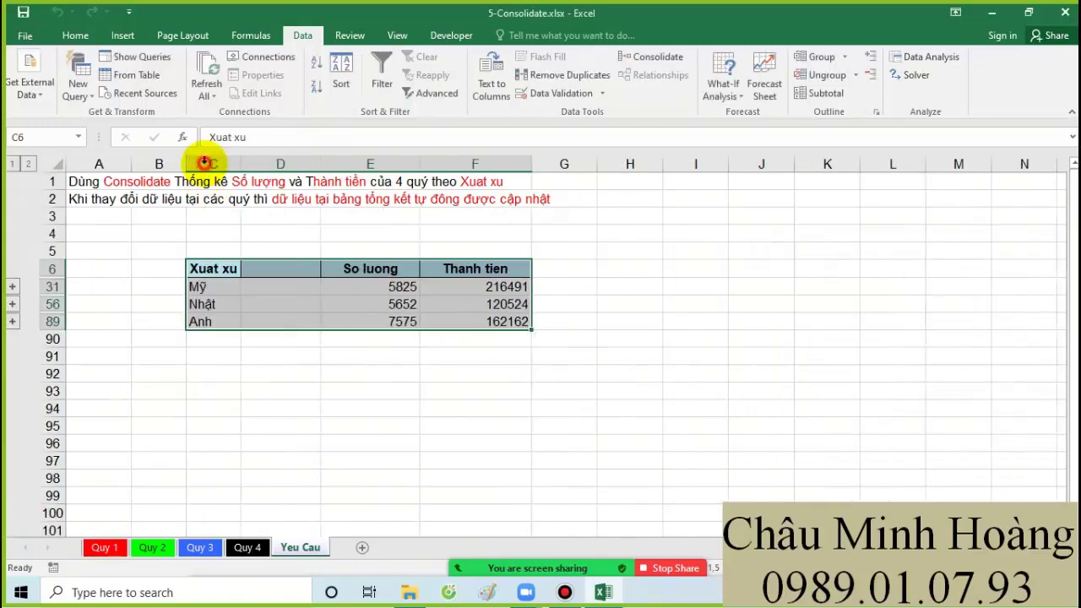
left_click(268, 164)
right_click(269, 164)
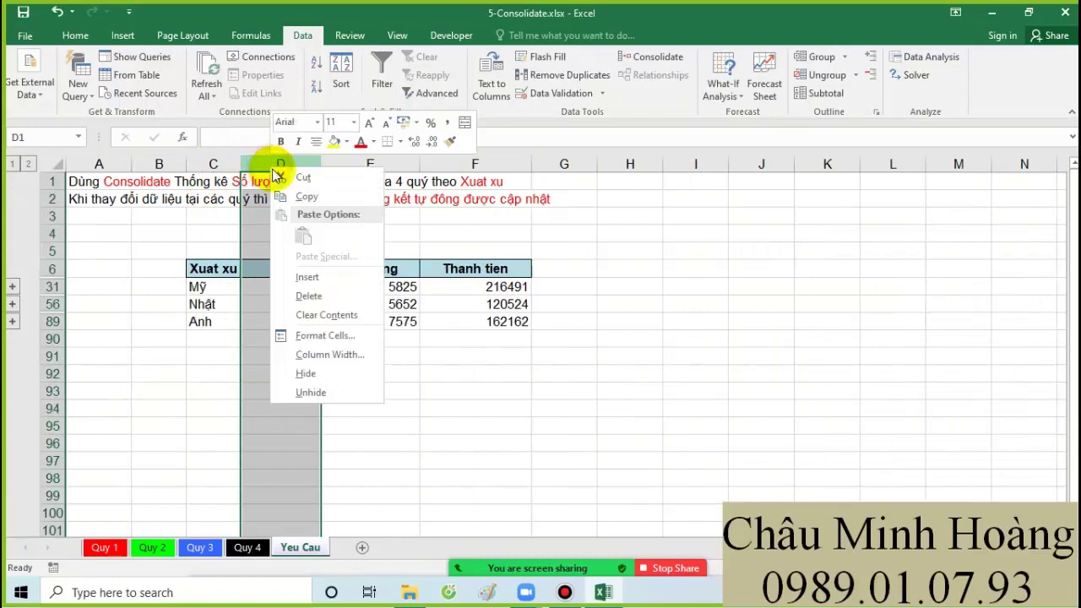
left_click(326, 289)
Compare the consolidated So luong and Thanh tien table on Yeu Cau with the source data on the Quy 1 and Quy 2 sheets
left_click_drag(535, 357, 20, 236)
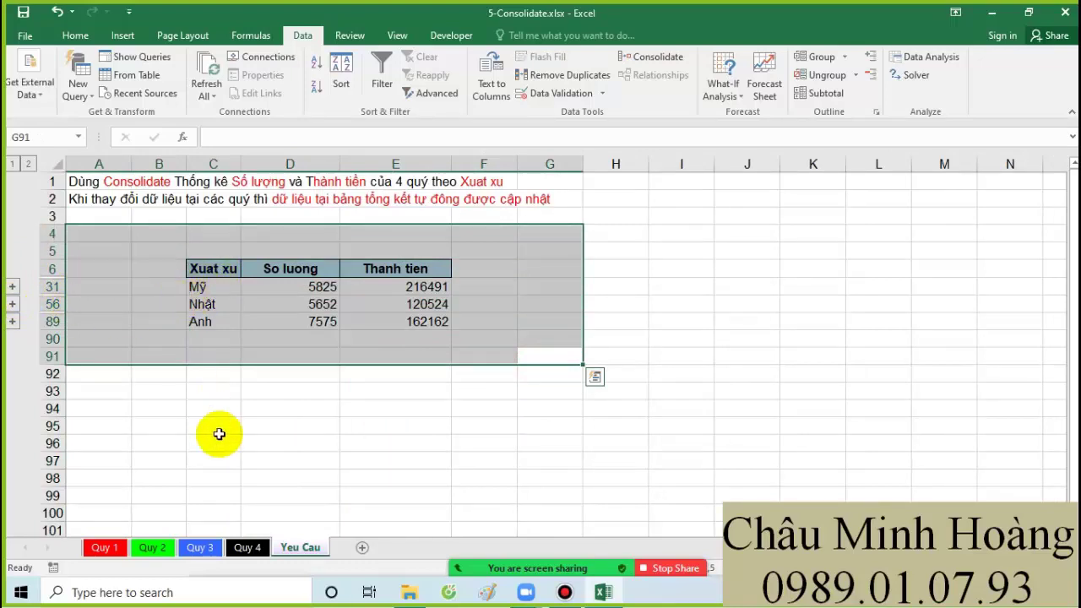
left_click(154, 549)
left_click(304, 547)
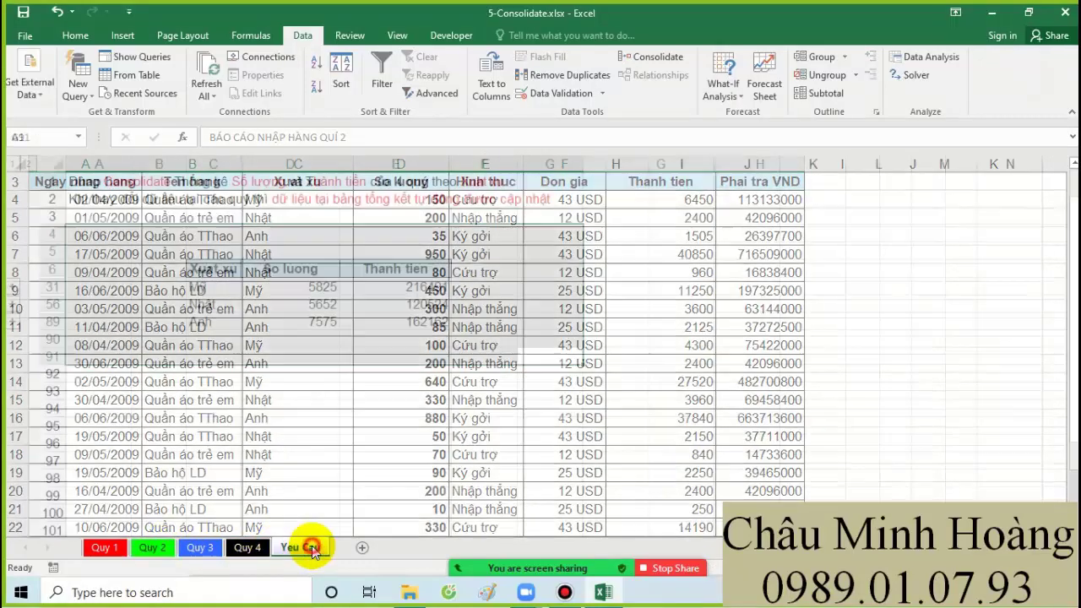
left_click(420, 433)
left_click_drag(160, 234, 518, 385)
left_click_drag(159, 249, 514, 357)
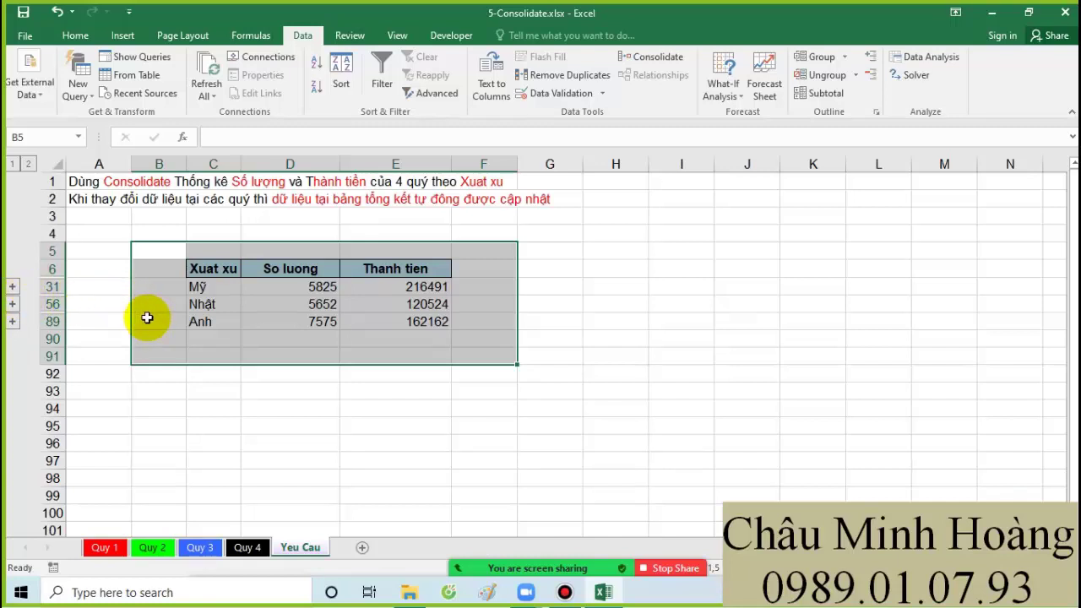
left_click(116, 554)
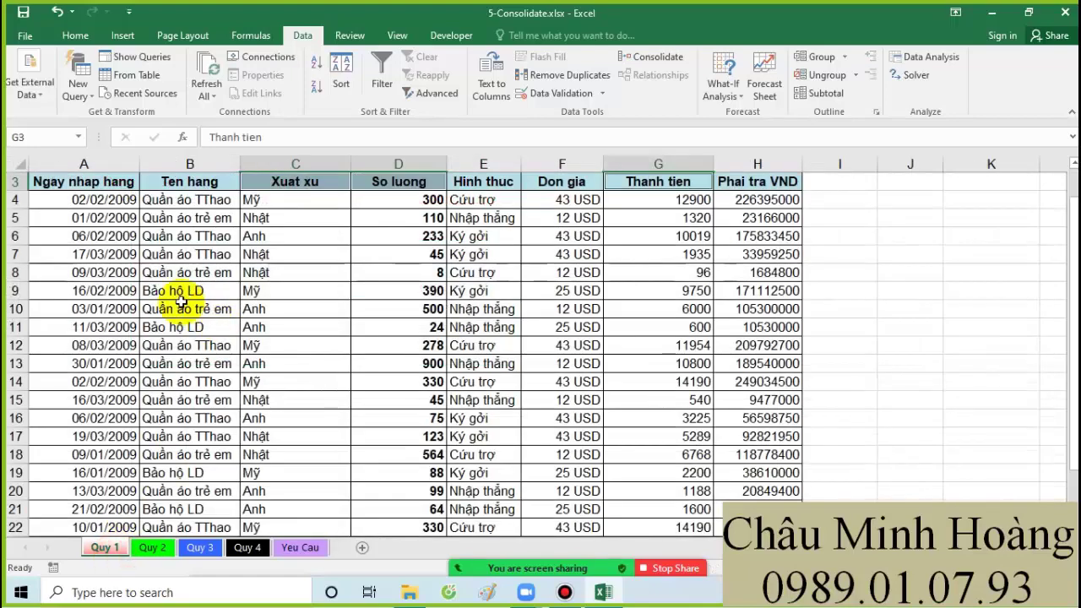
left_click_drag(73, 181, 757, 509)
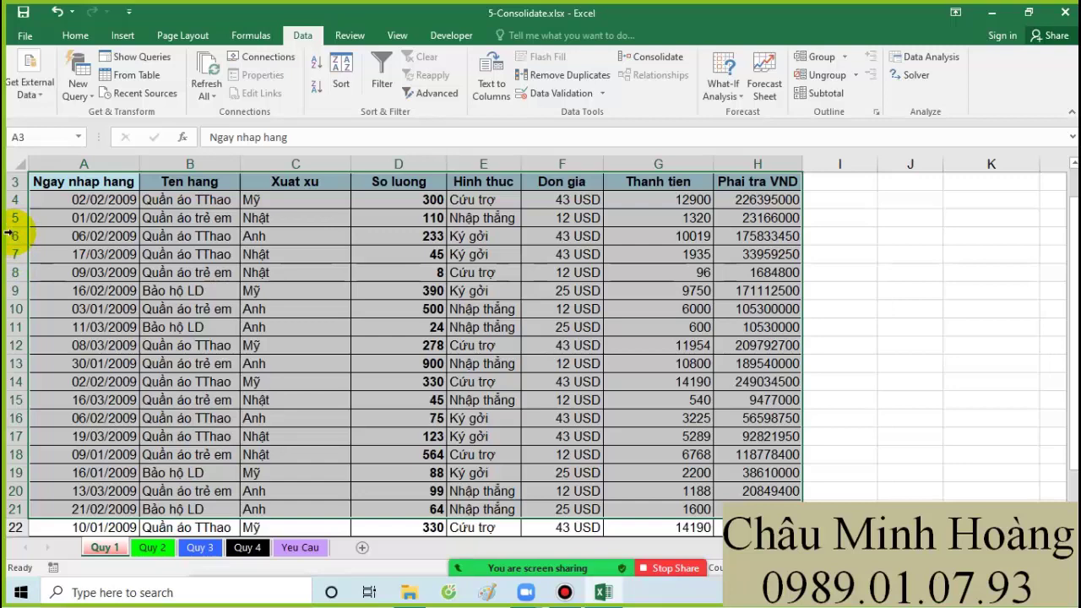
left_click_drag(110, 181, 92, 202)
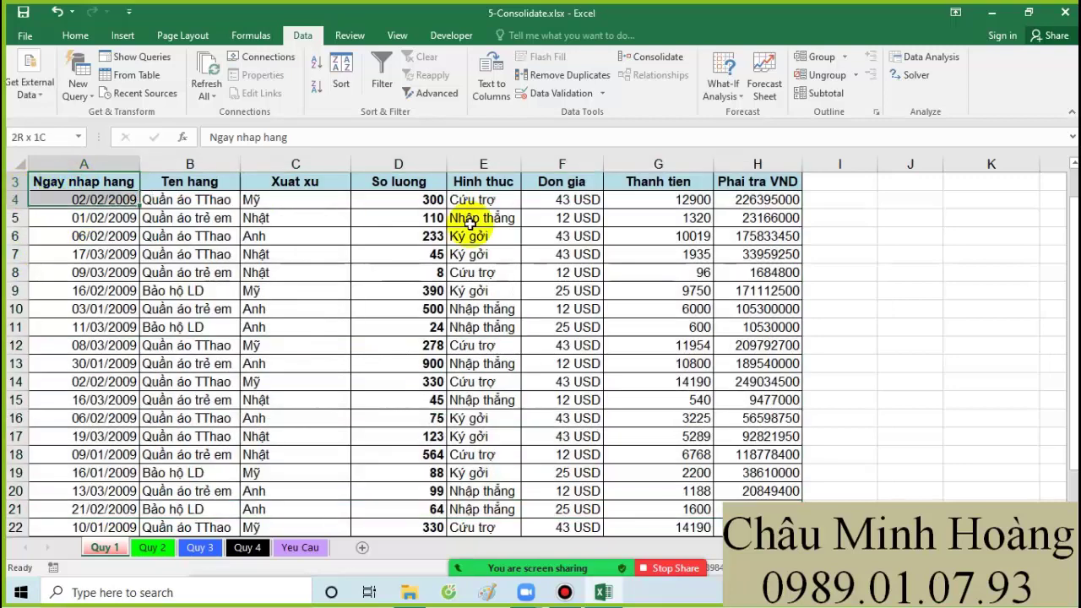
left_click_drag(470, 222, 760, 511)
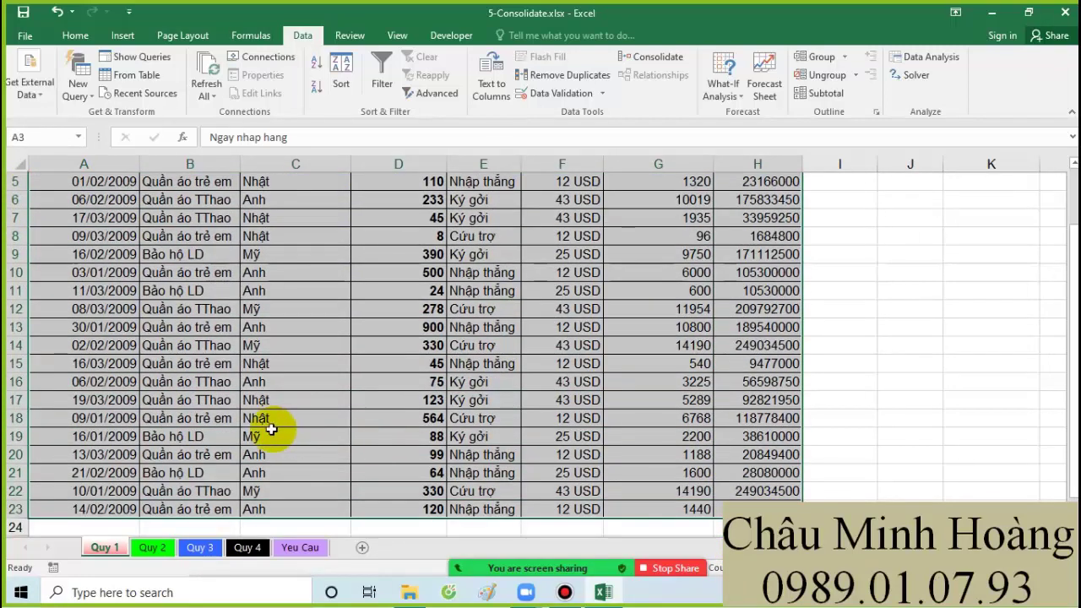
left_click(297, 547)
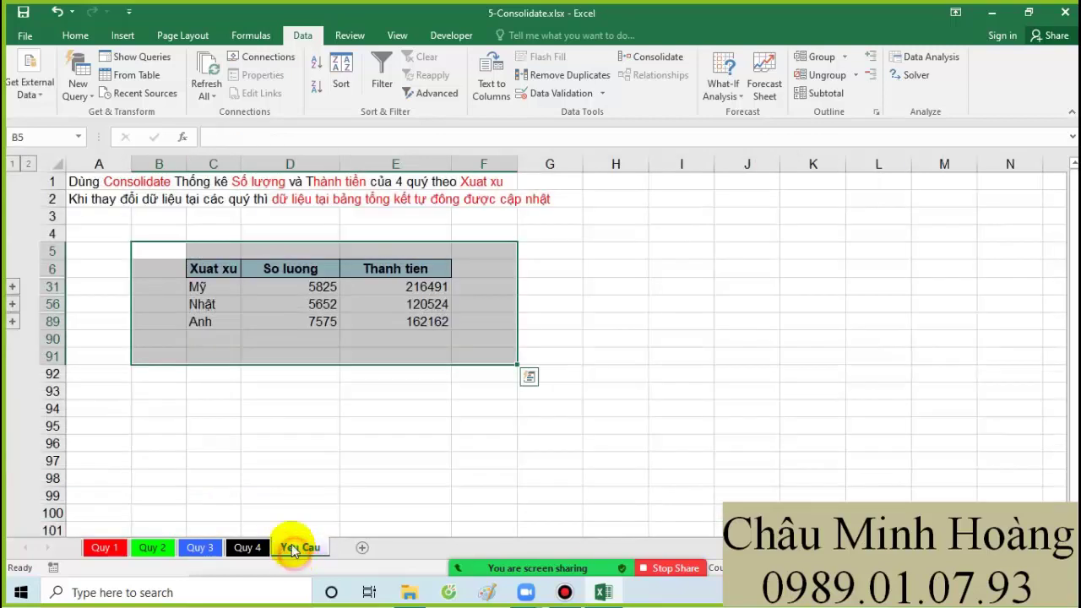
left_click_drag(470, 349, 262, 268)
left_click_drag(381, 301, 400, 321)
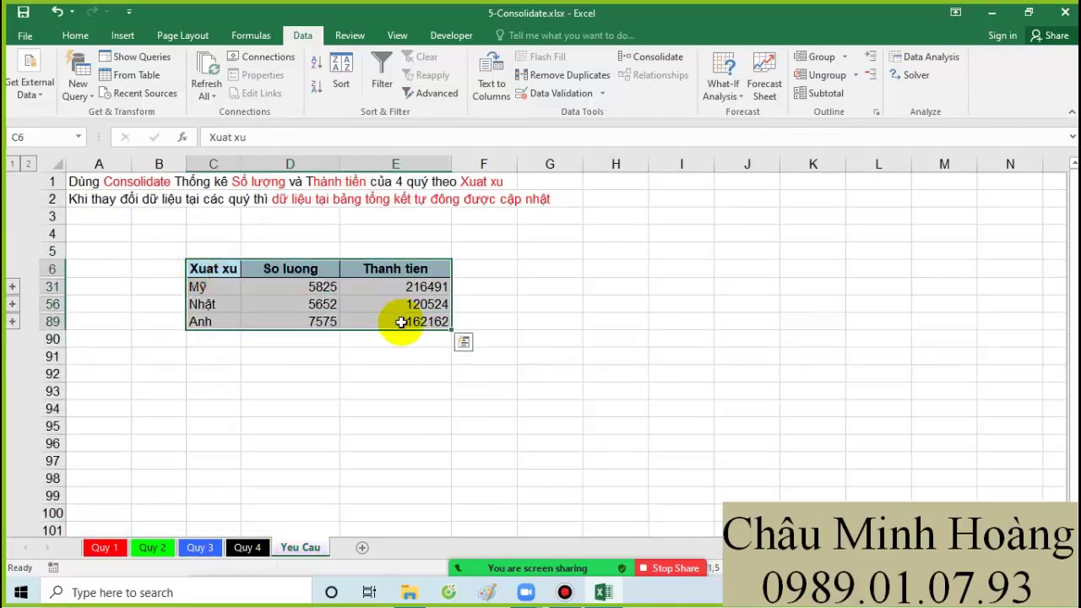
Expand the Mỹ group on Yeu Cau to examine its linked detail rows, and collapse it again
left_click(13, 287)
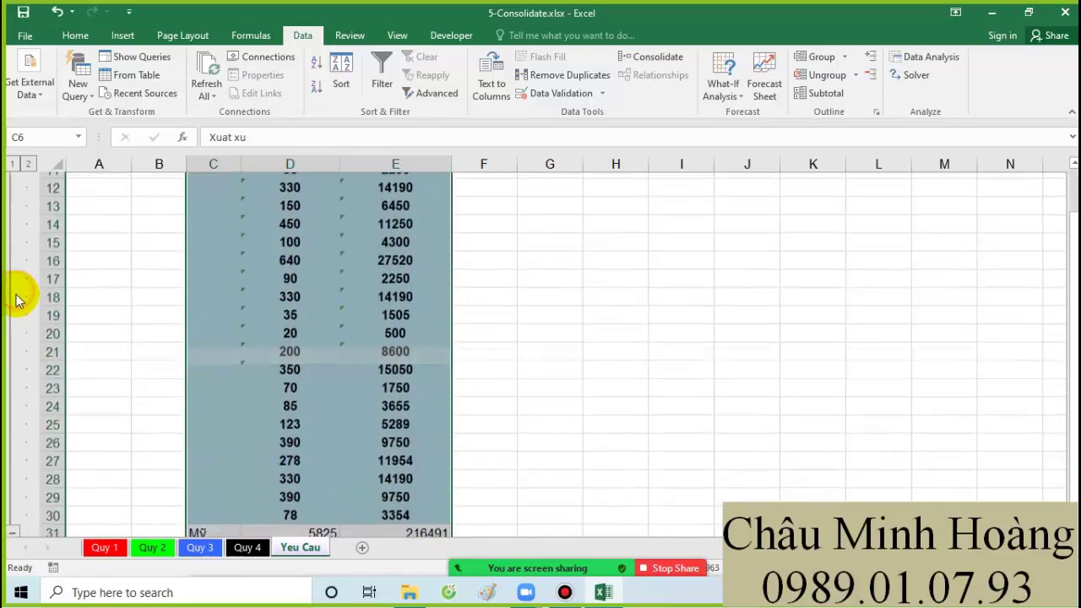
scroll(37, 304, "down", 10)
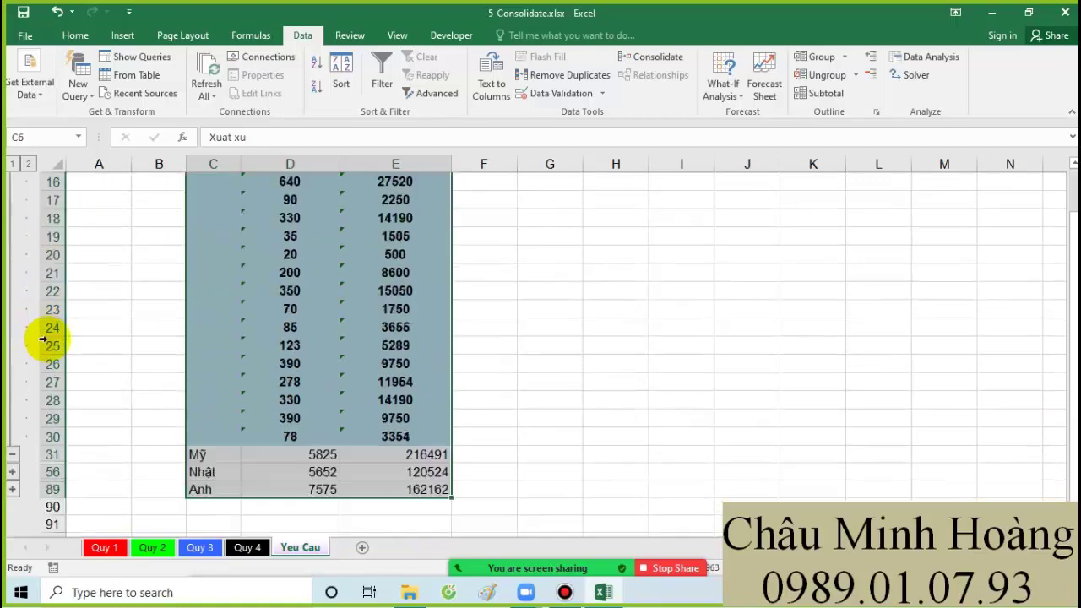
scroll(34, 319, "up", 2)
left_click(13, 293)
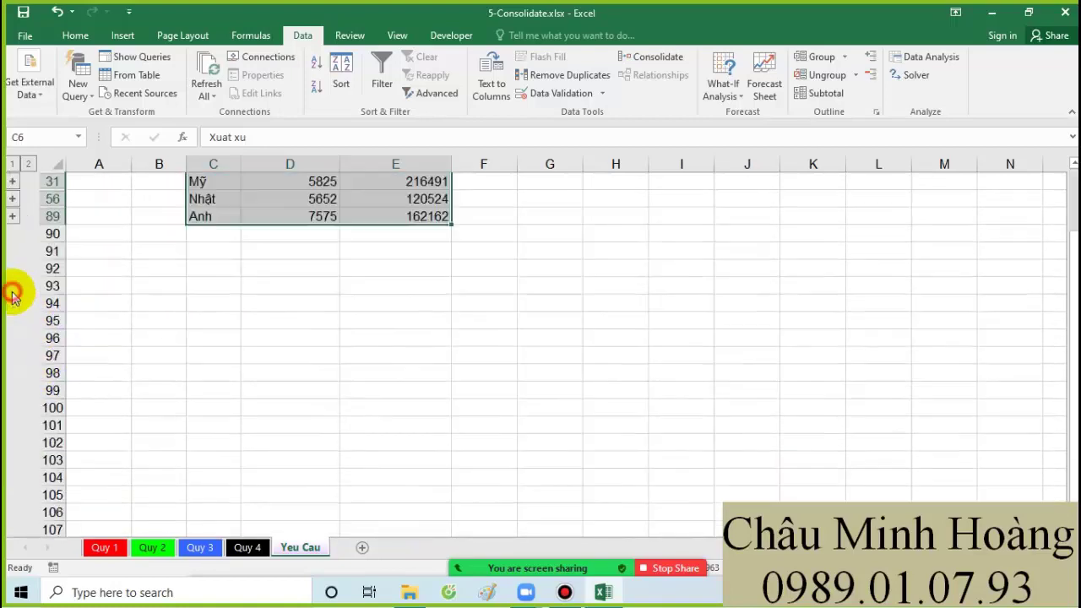
scroll(229, 312, "up", 2)
left_click_drag(216, 275, 416, 322)
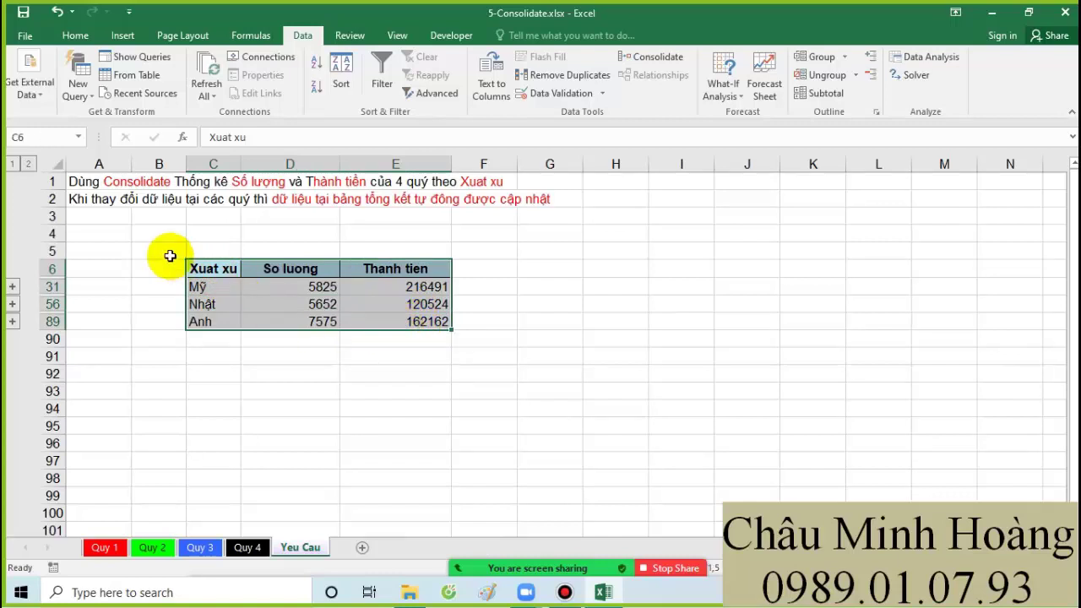
Apply Auto Outline to range B5:I94 around the consolidated table, modifying the existing outline
left_click_drag(155, 234, 603, 398)
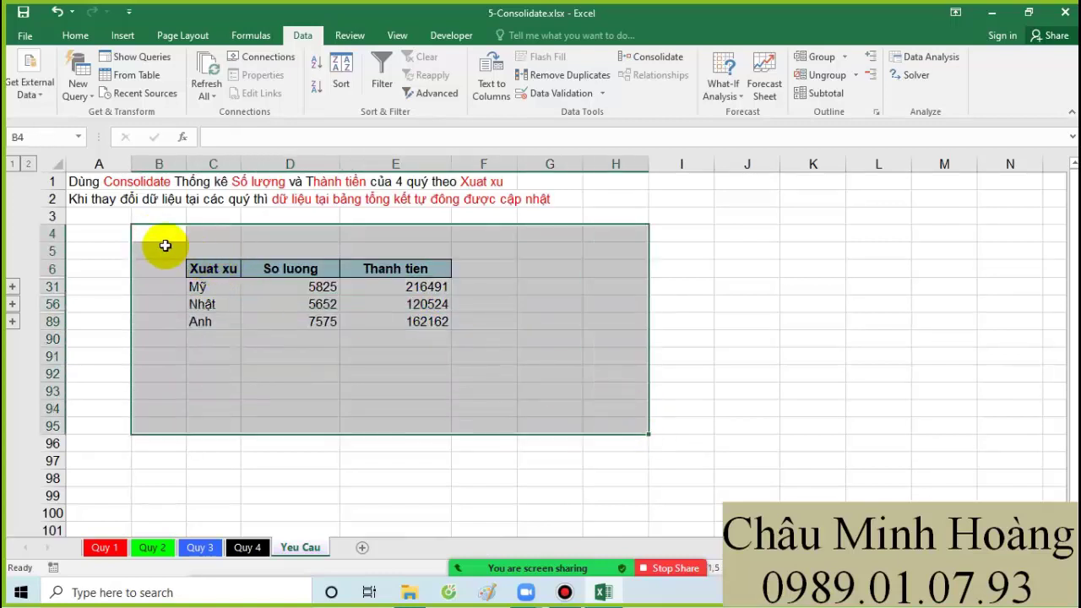
left_click_drag(162, 243, 685, 414)
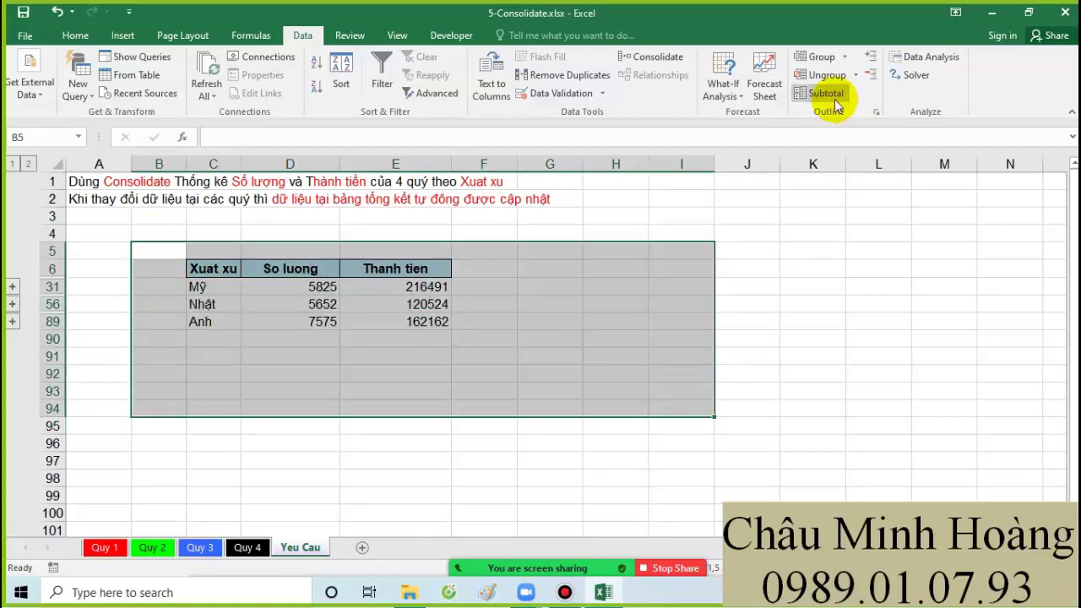
left_click(844, 57)
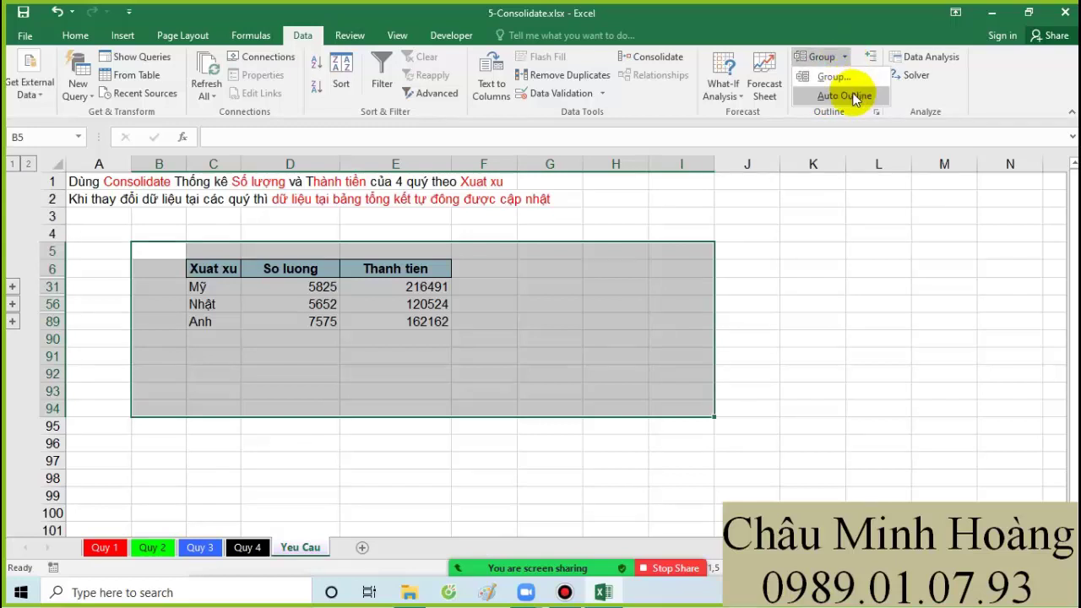
left_click(849, 96)
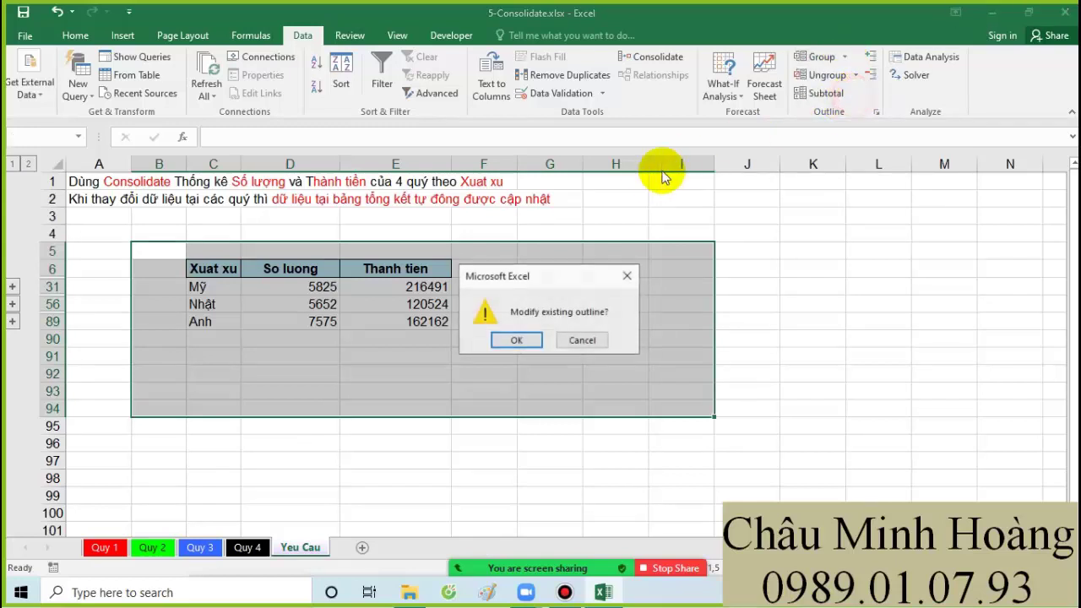
left_click(509, 336)
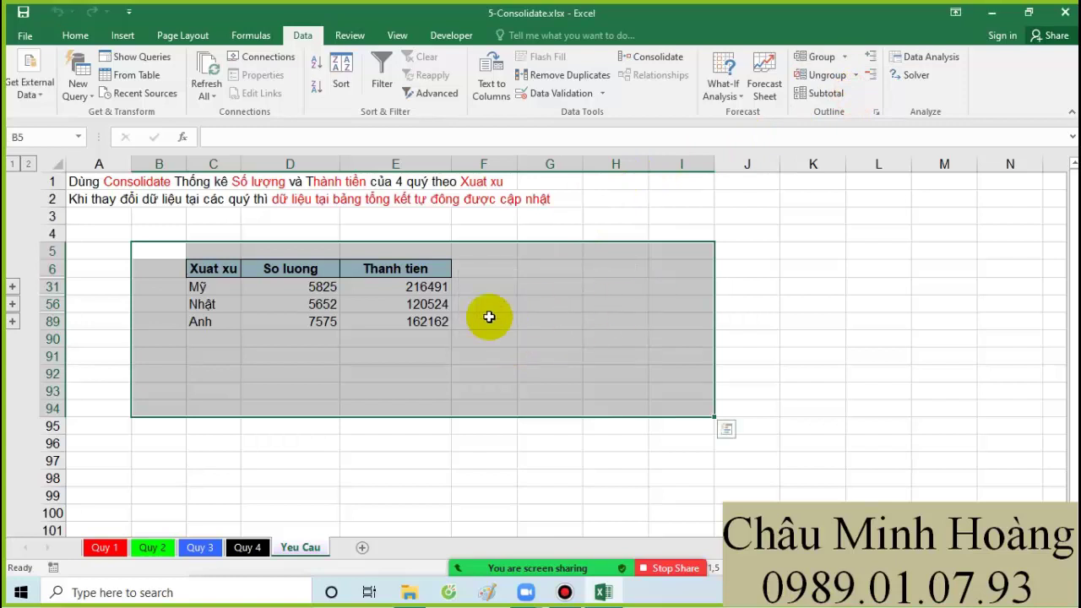
Clear the outline from the range B4:H94 around the consolidated table on Yeu Cau
left_click(485, 320)
left_click_drag(149, 233, 762, 430)
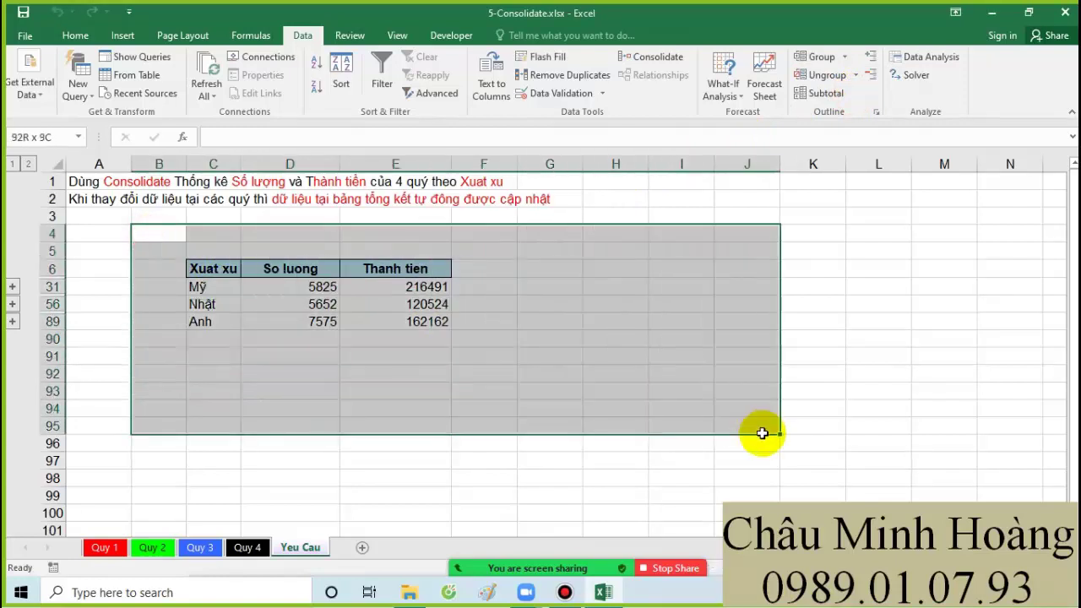
left_click(855, 76)
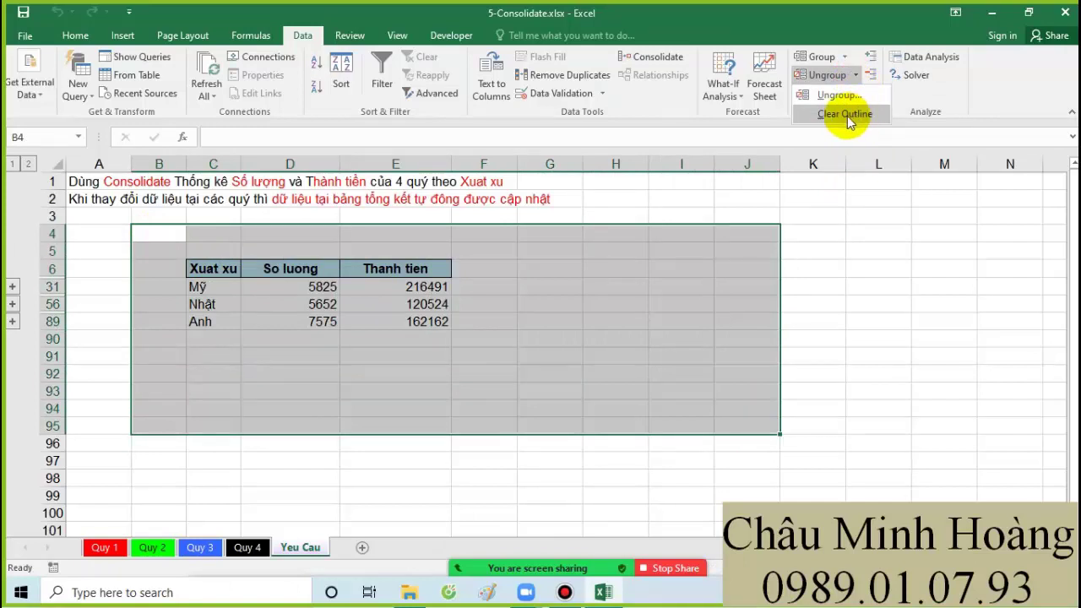
left_click(844, 113)
left_click(157, 237)
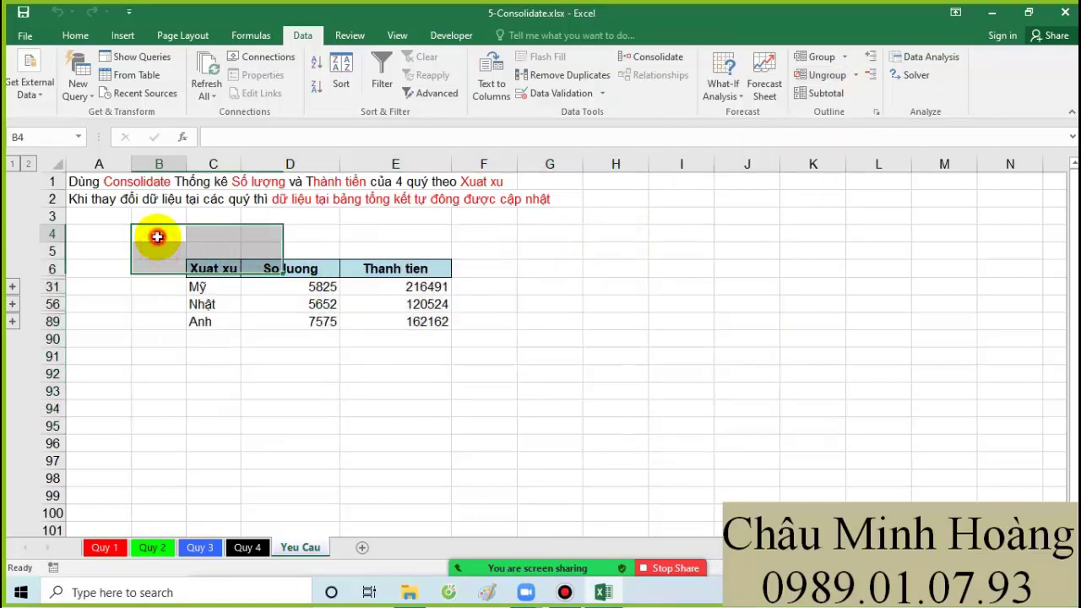
left_click_drag(157, 236, 630, 403)
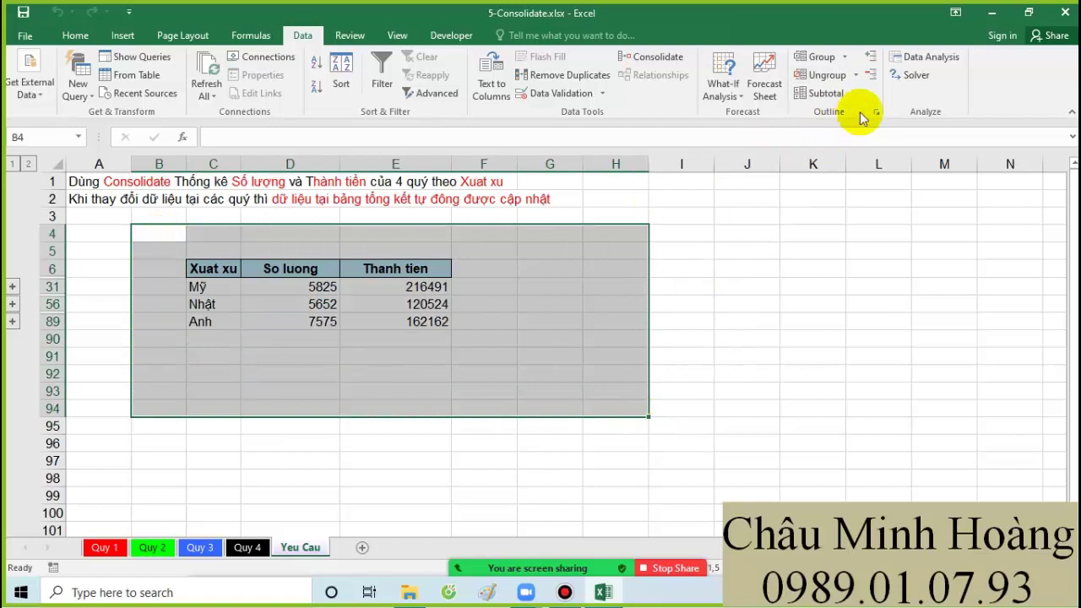
left_click(856, 76)
left_click(844, 113)
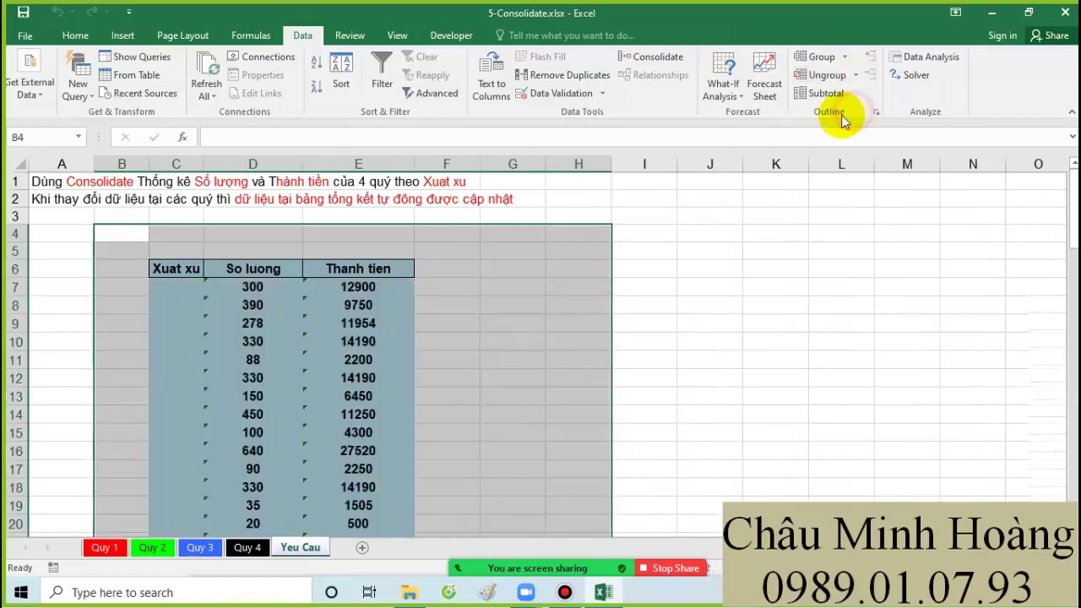
Clear all contents and formatting from the range B4:H94 on Yeu Cau
left_click(88, 38)
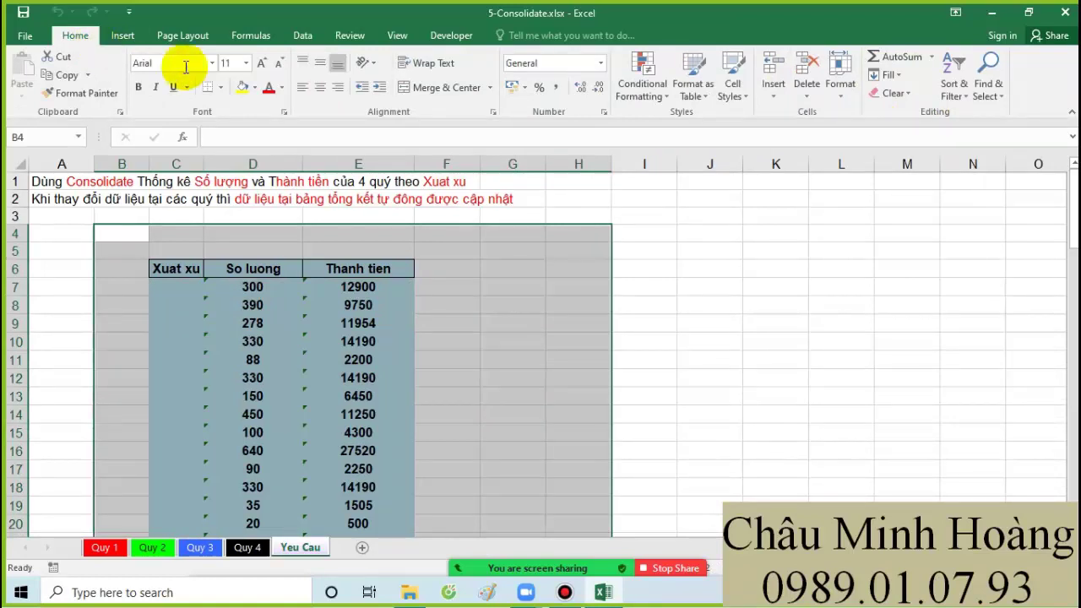
left_click(893, 93)
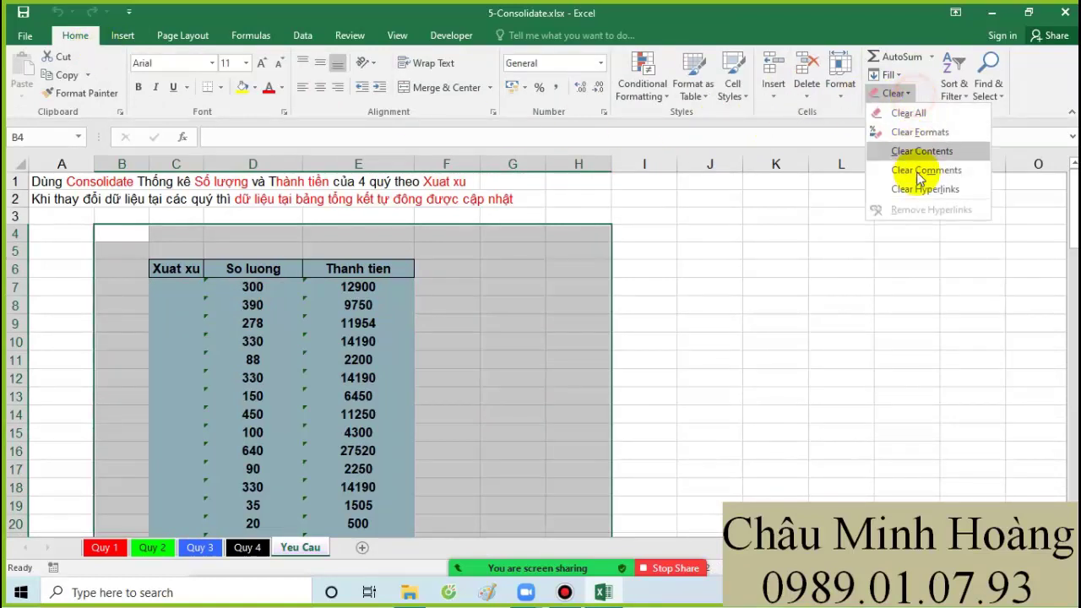
left_click(910, 115)
scroll(409, 291, "down", 20)
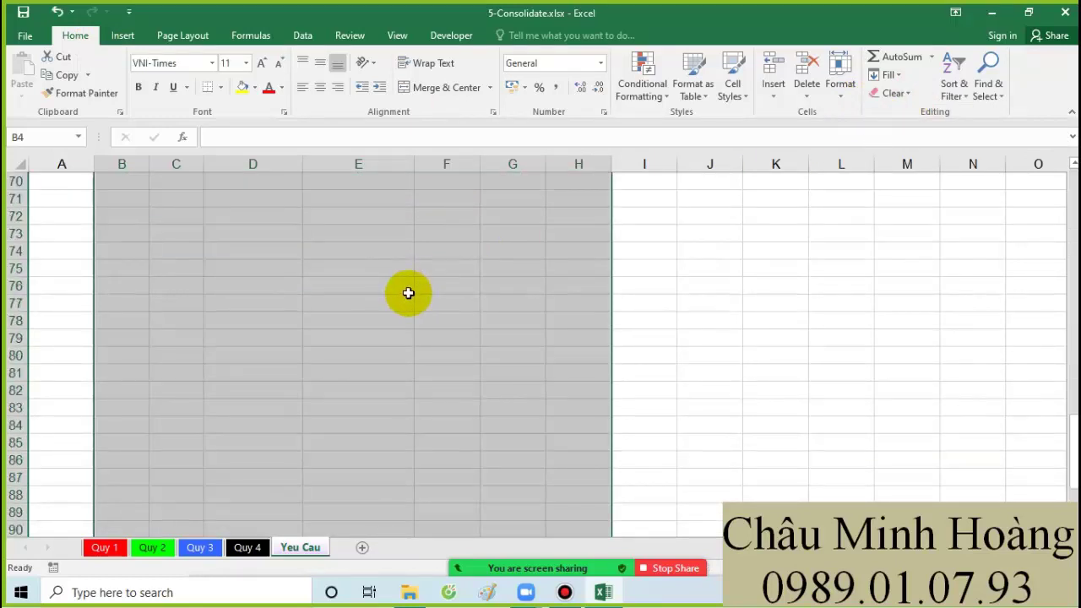
scroll(408, 293, "down", 8)
scroll(409, 314, "up", 20)
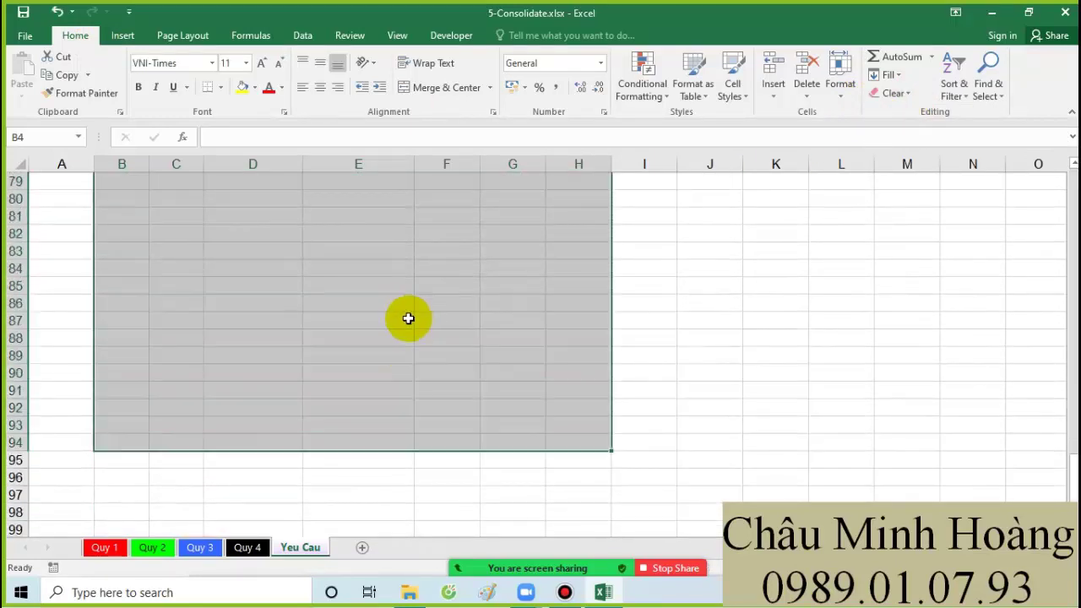
scroll(351, 331, "up", 6)
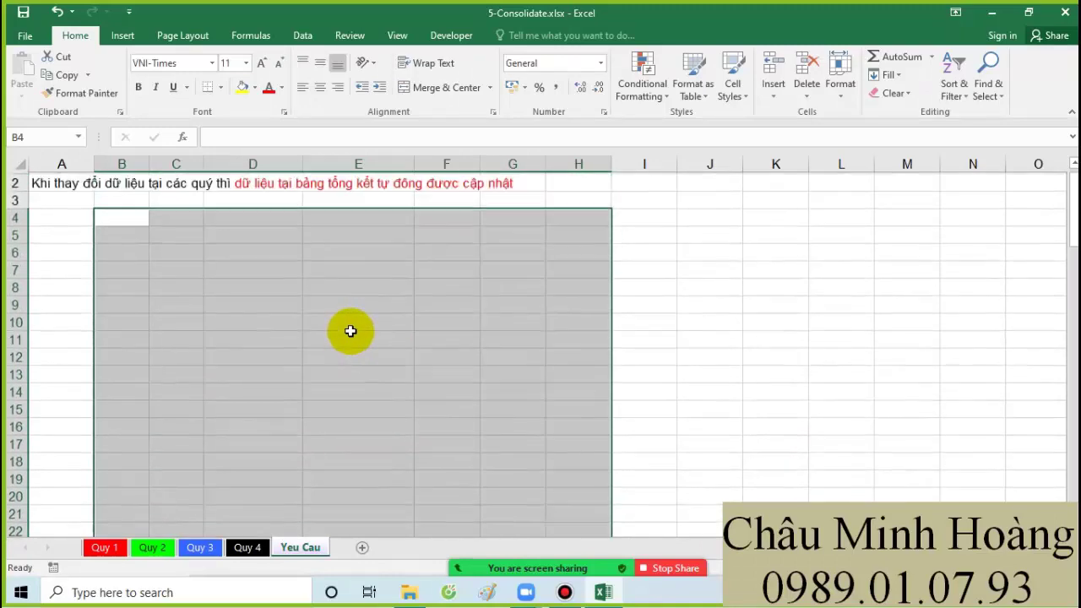
Copy the Xuat xu, So luong and Thanh tien headers from the Quy 4 sheet to cell C5 on Yeu Cau
left_click(254, 545)
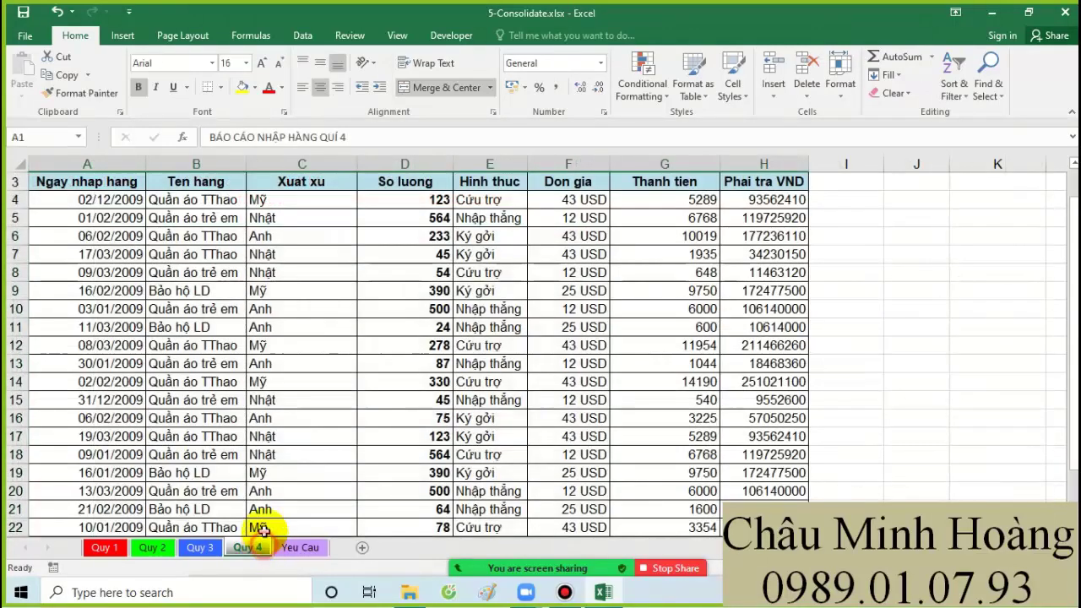
left_click(293, 181)
left_click(447, 181, "ctrl")
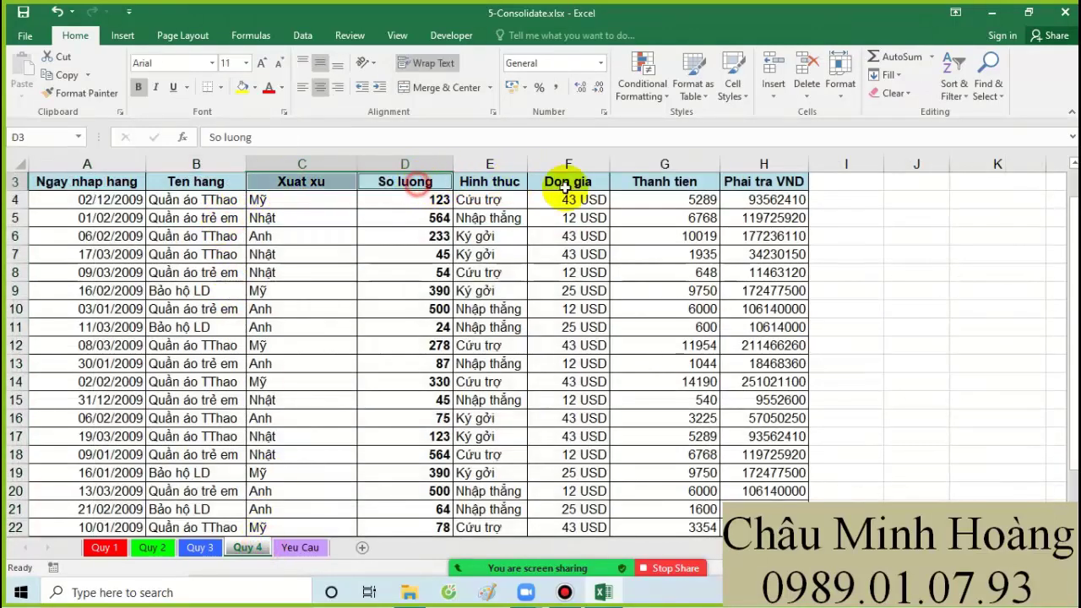
left_click(682, 182, "ctrl")
key("ctrl+c")
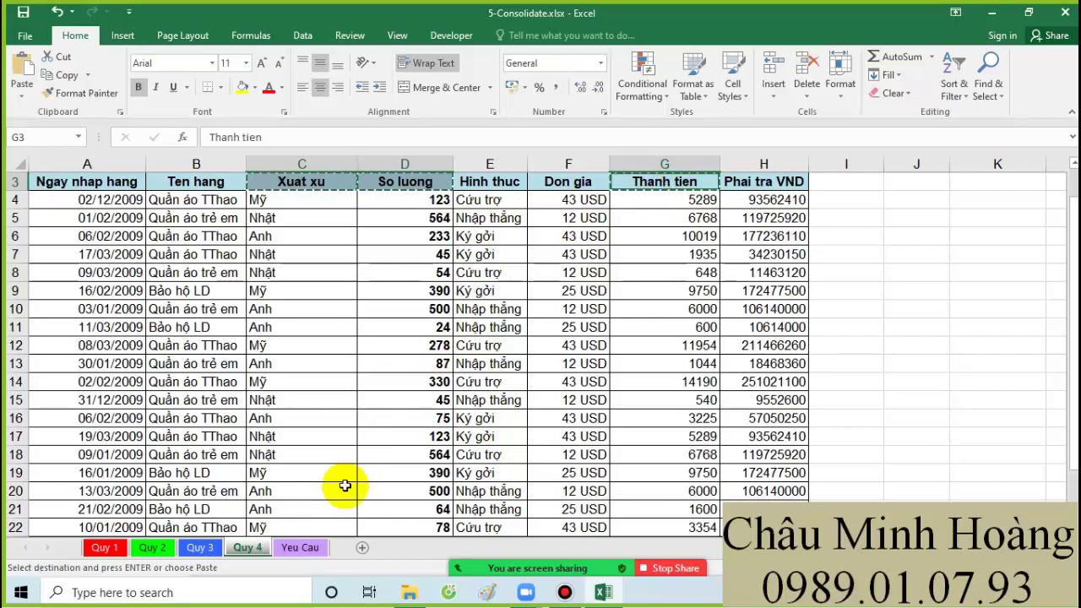
left_click(301, 547)
left_click(191, 252)
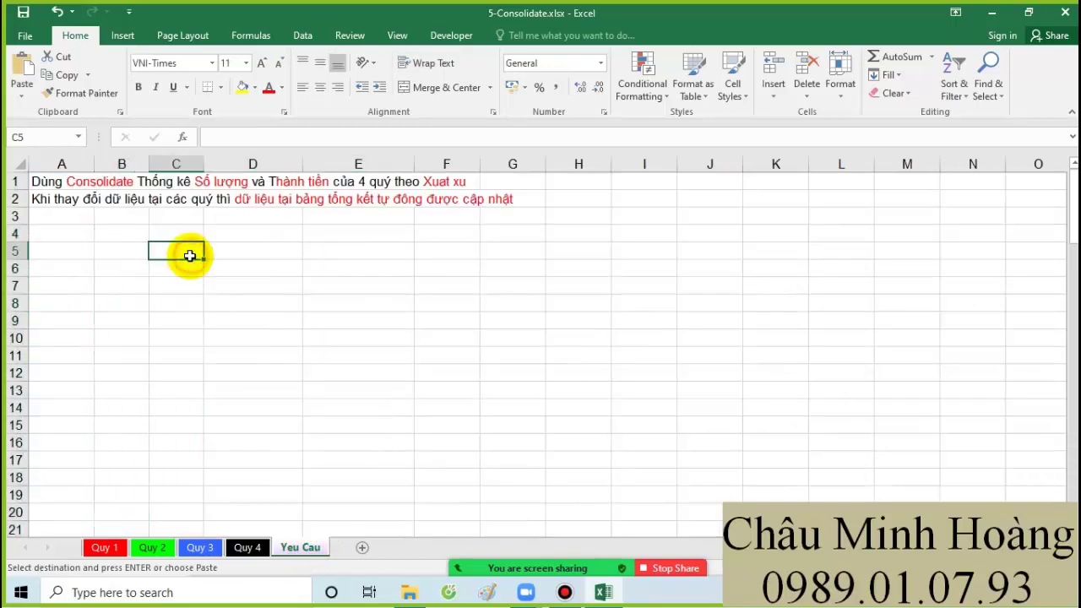
key("ctrl+v")
Open Consolidate for the header range C5:E5, delete all four existing references and keep Sum as the function
left_click_drag(177, 250, 354, 243)
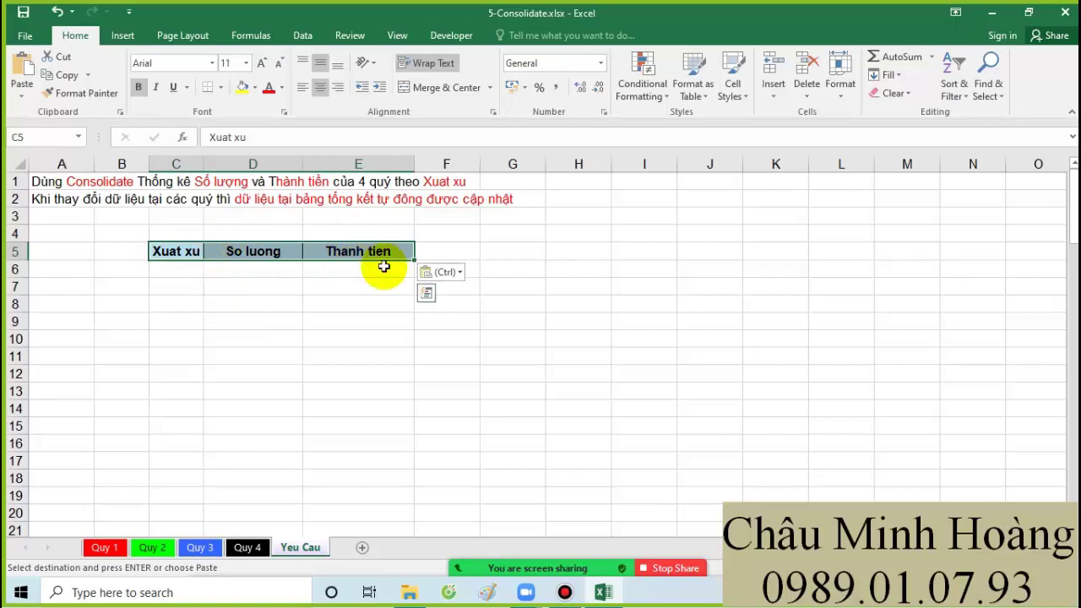
left_click(303, 35)
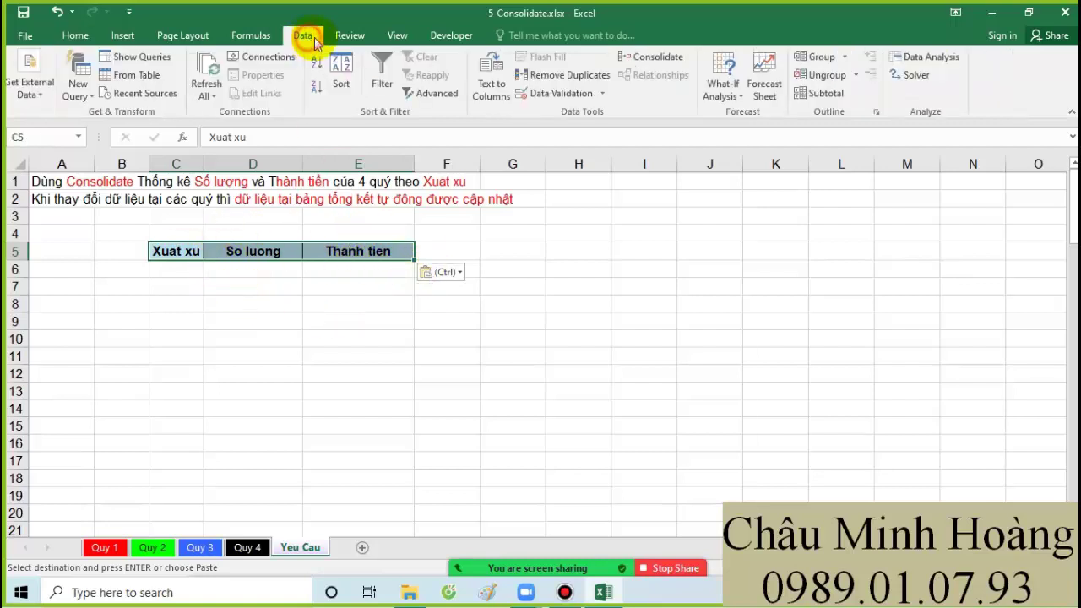
left_click(658, 57)
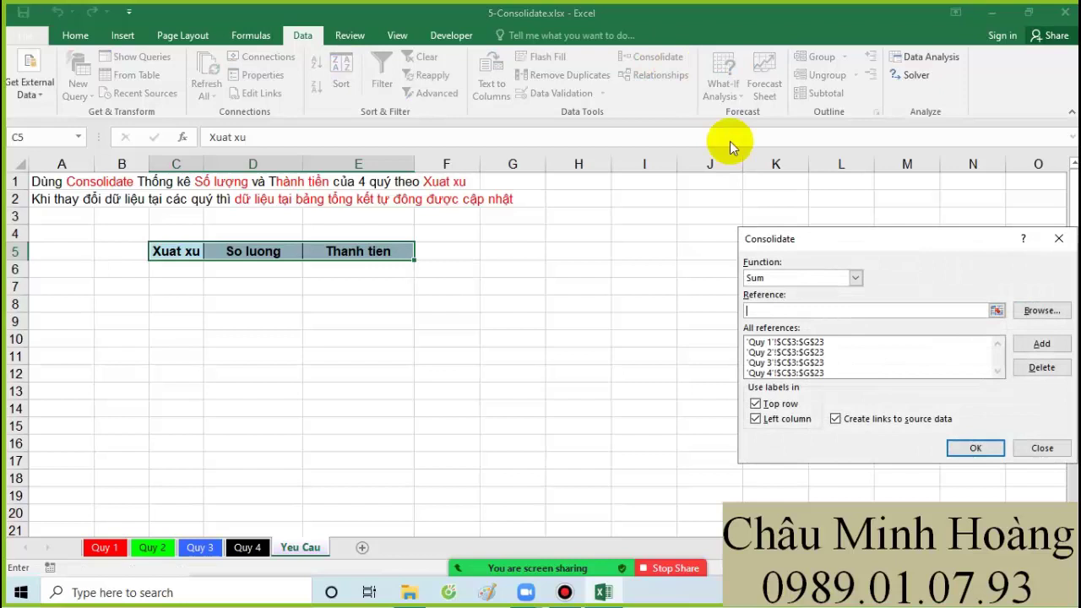
left_click(790, 344)
left_click_drag(802, 236, 698, 167)
left_click(937, 298)
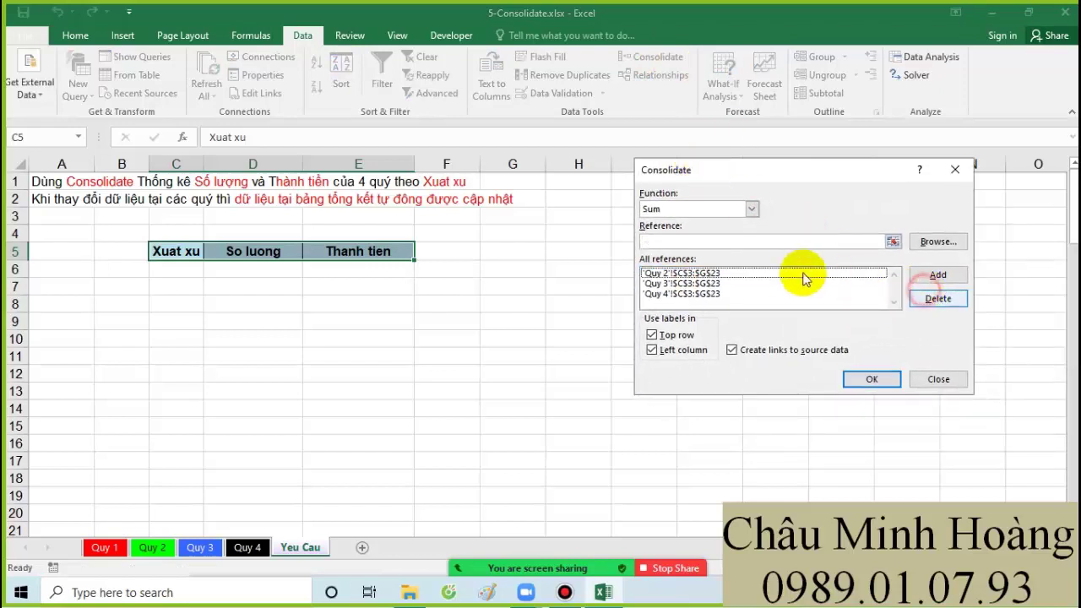
left_click(804, 275)
left_click(937, 298)
left_click(767, 283)
left_click(937, 298)
left_click(771, 290)
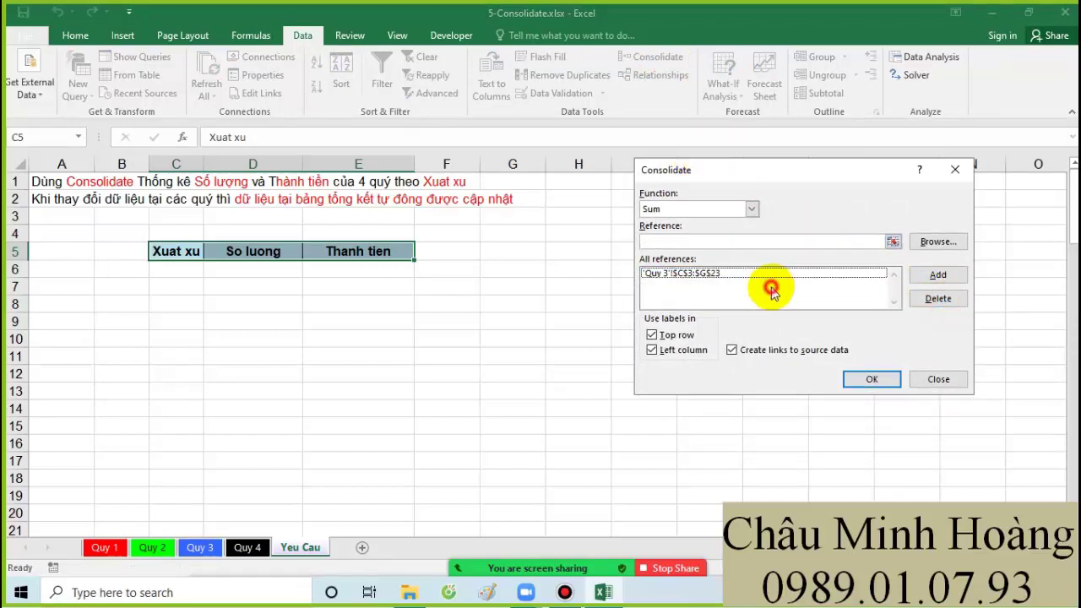
left_click(934, 301)
left_click(747, 209)
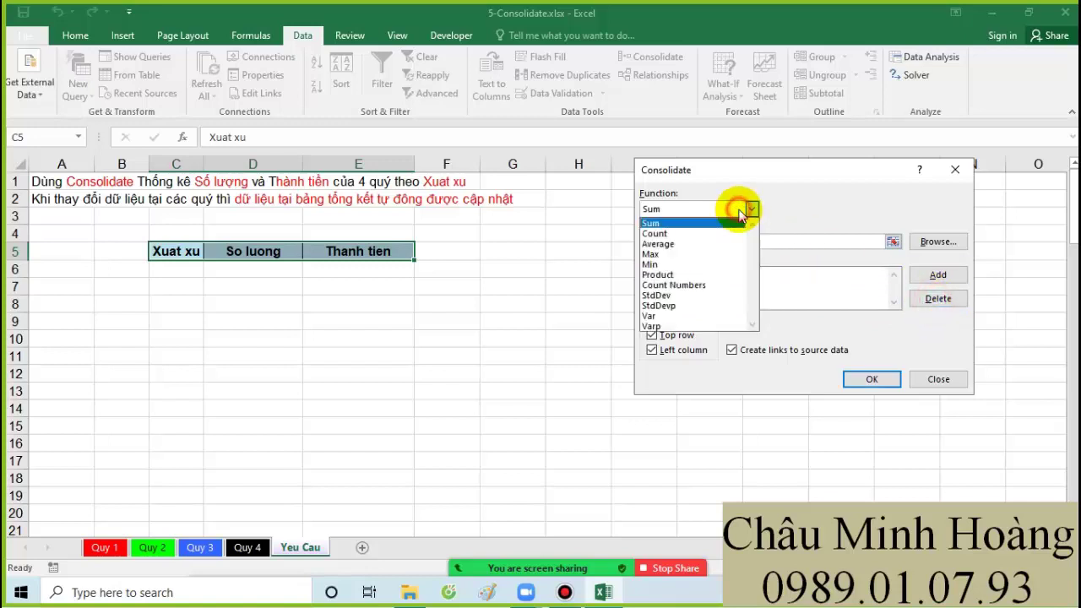
left_click(740, 213)
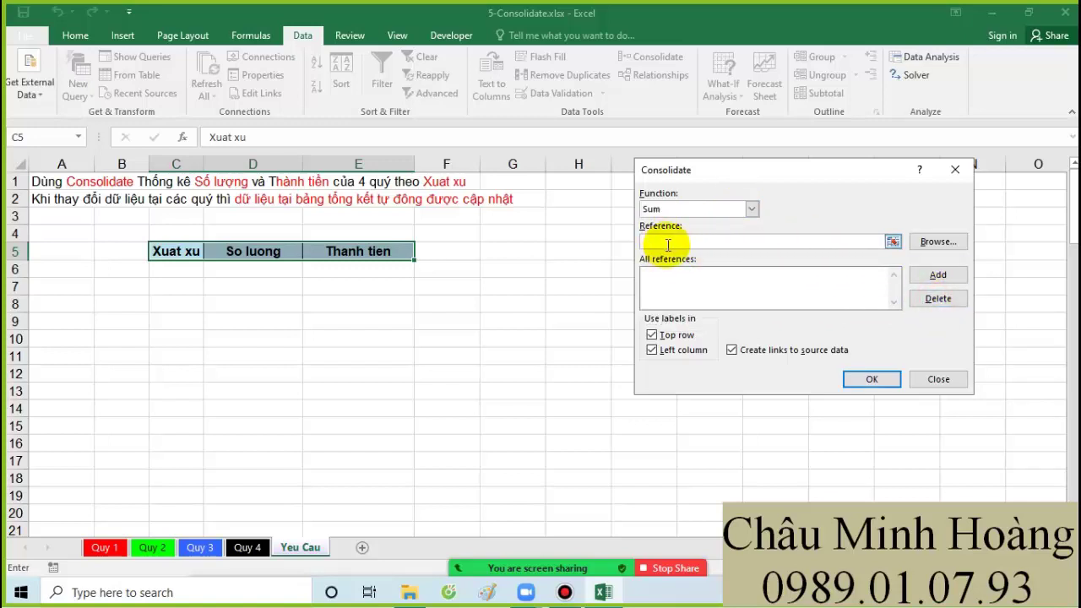
Add the range C3:G23 of the Quy 1 sheet to the Consolidate references
left_click(103, 546)
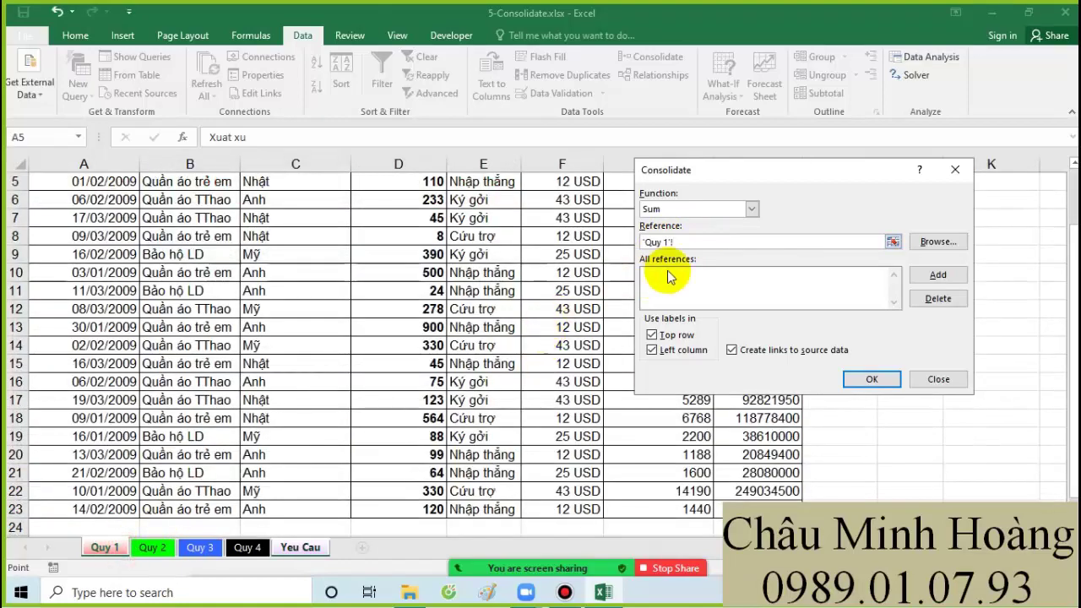
left_click_drag(688, 244, 598, 232)
scroll(507, 287, "up", 2)
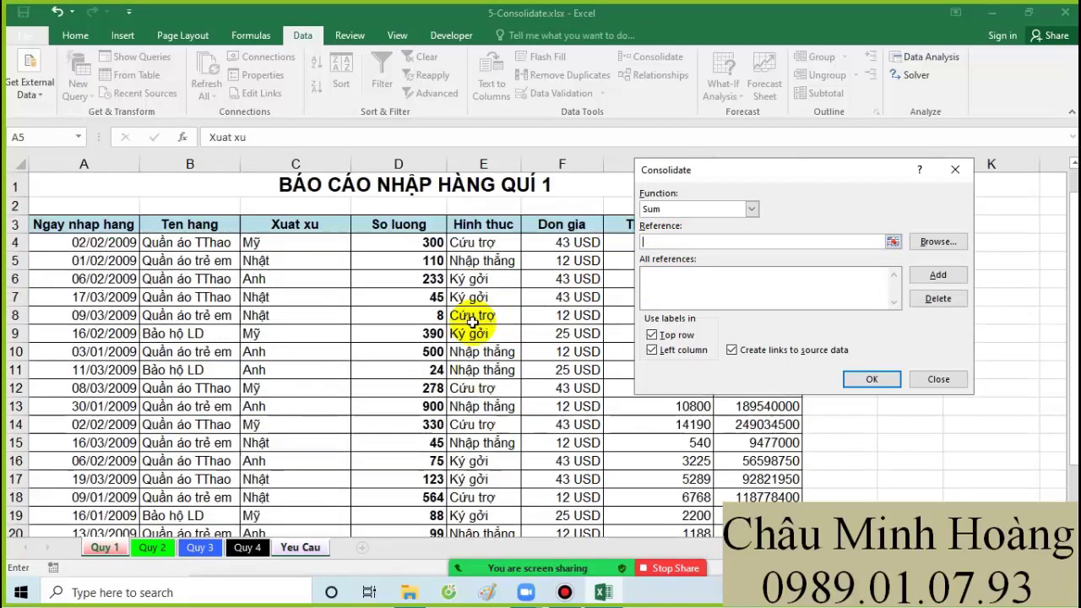
left_click_drag(319, 232, 688, 510)
left_click(933, 274)
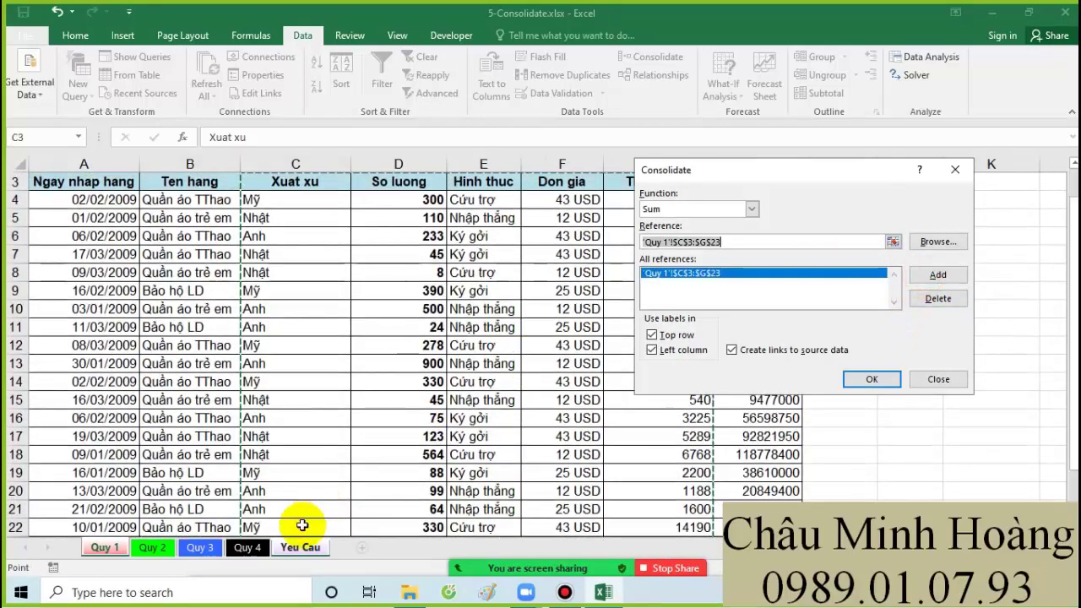
Add the range C3:G23 of the Quy 2 sheet to the Consolidate references
left_click(152, 547)
left_click(731, 242)
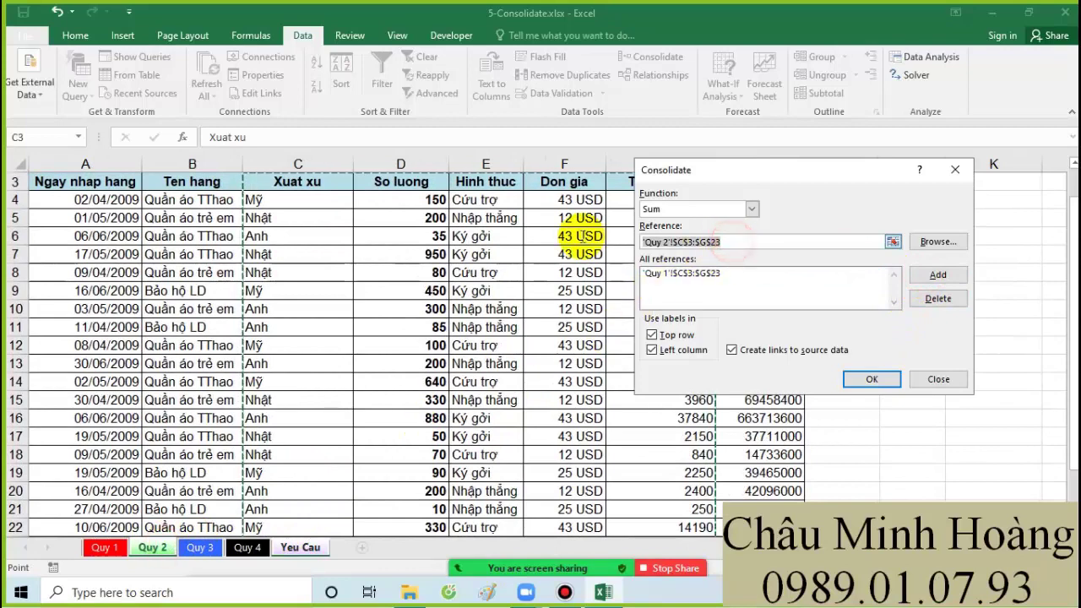
left_click_drag(309, 188, 681, 498)
left_click(937, 274)
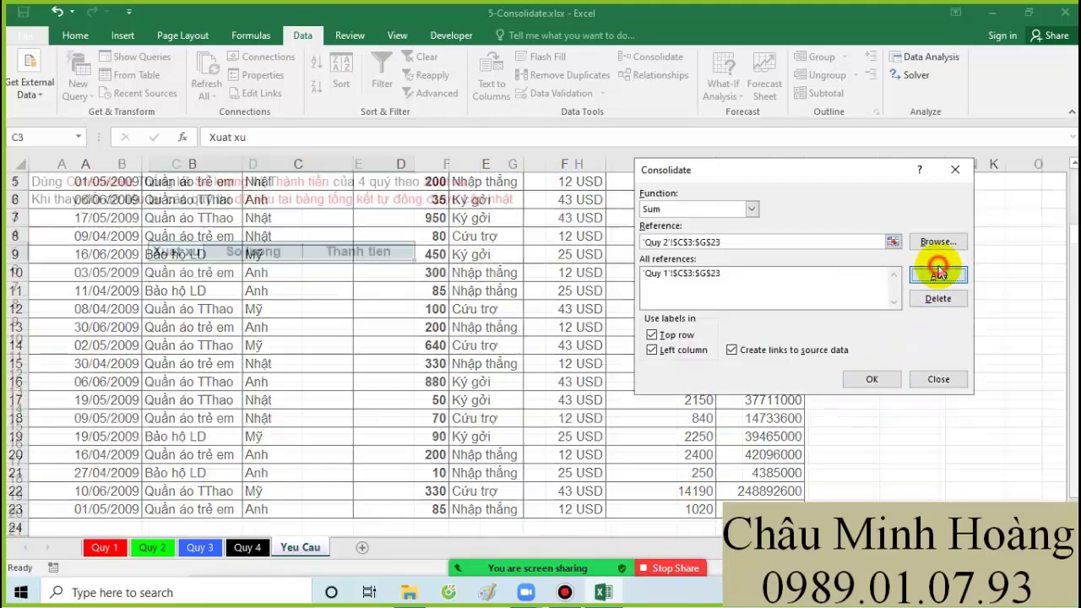
Add the range C3:G23 of the Quy 3 sheet to the Consolidate references
left_click(190, 549)
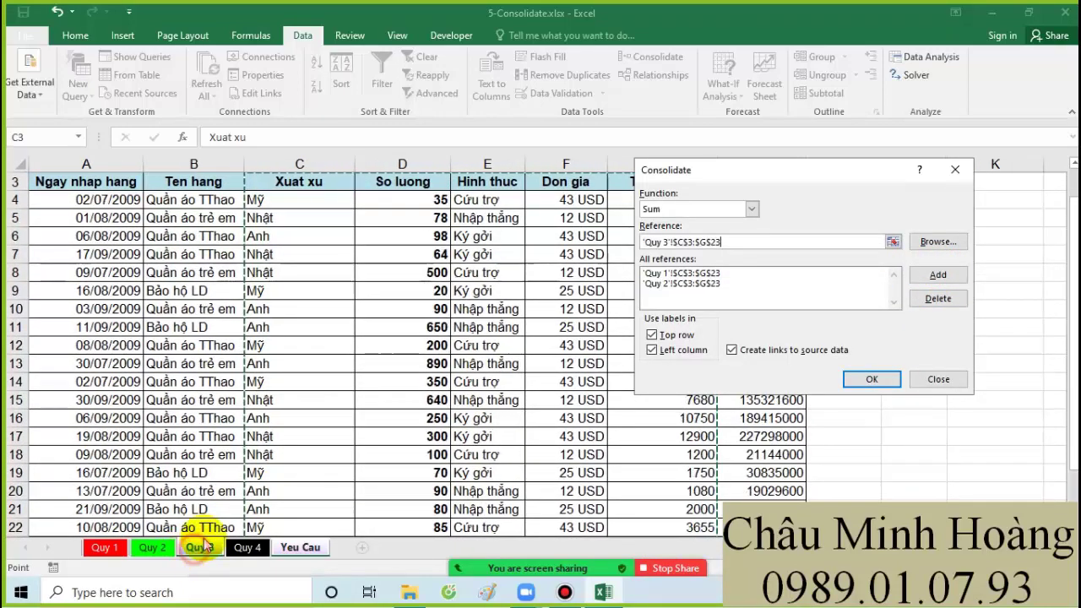
left_click(737, 241)
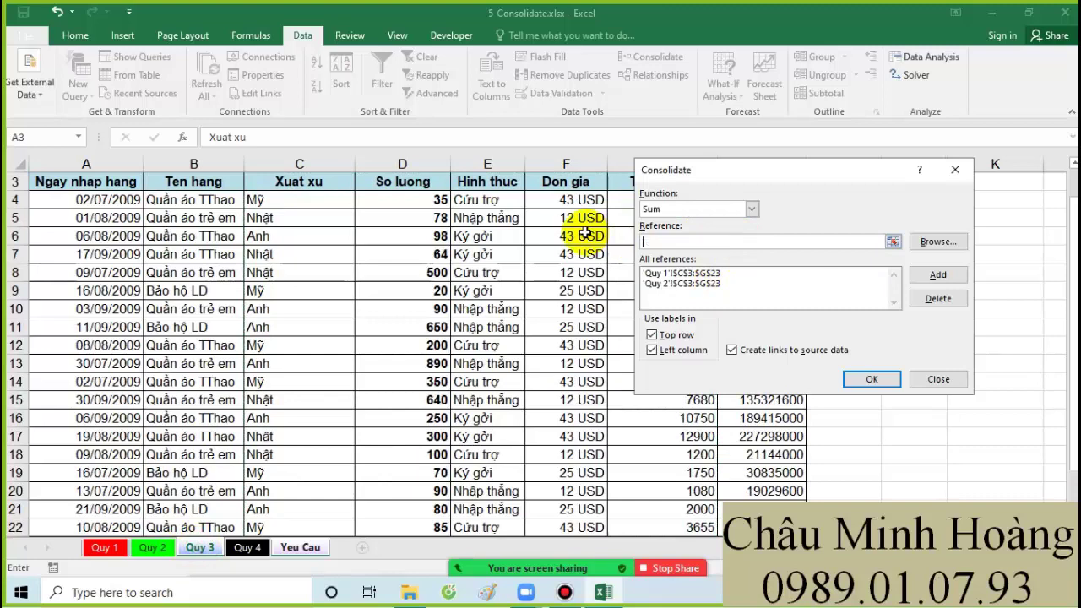
left_click_drag(309, 200, 448, 209)
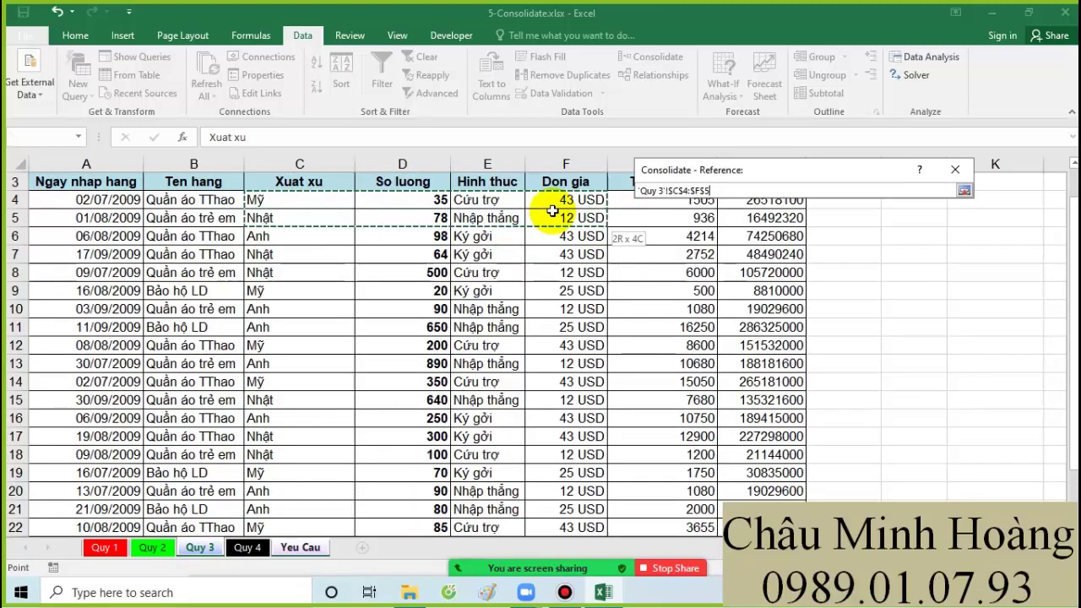
left_click_drag(550, 211, 550, 211)
left_click_drag(319, 184, 346, 186)
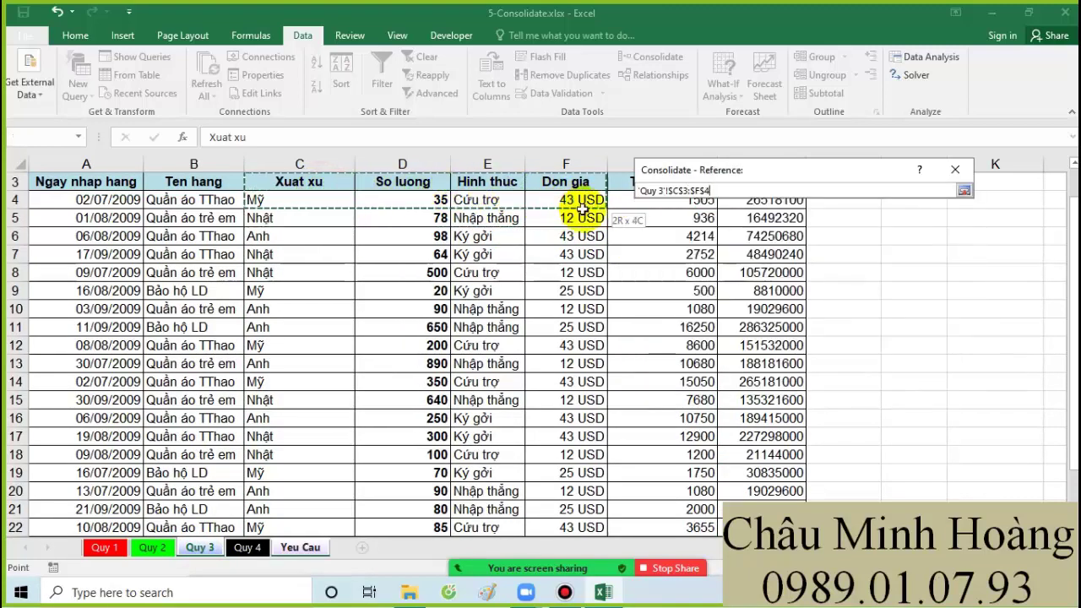
left_click_drag(581, 210, 673, 506)
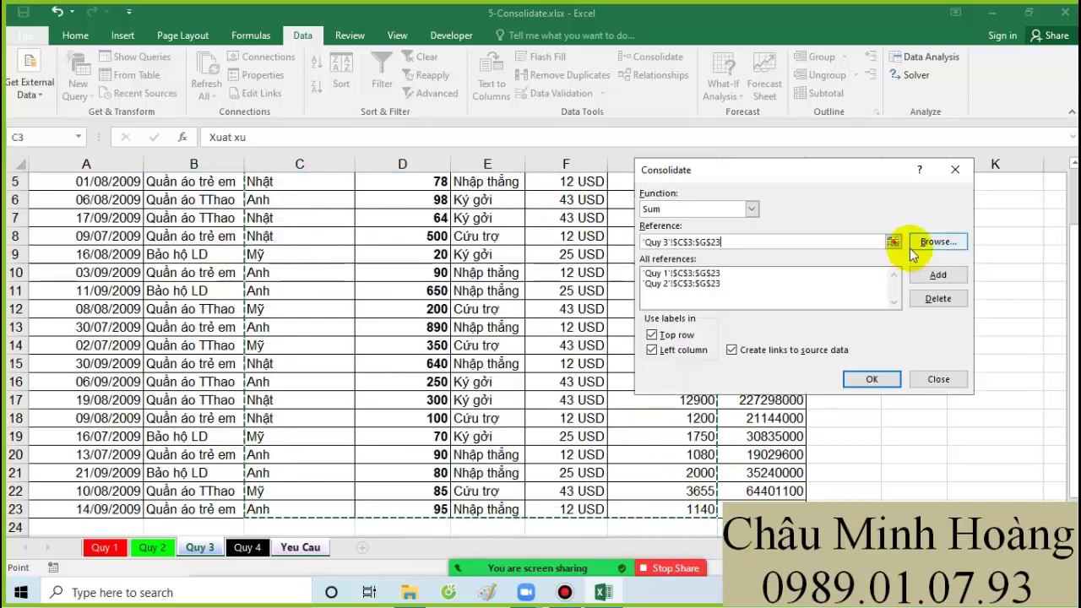
left_click(937, 274)
Add Quy 4 range C3:G23 and run the consolidation with top row and left column labels and links to source data
left_click(250, 548)
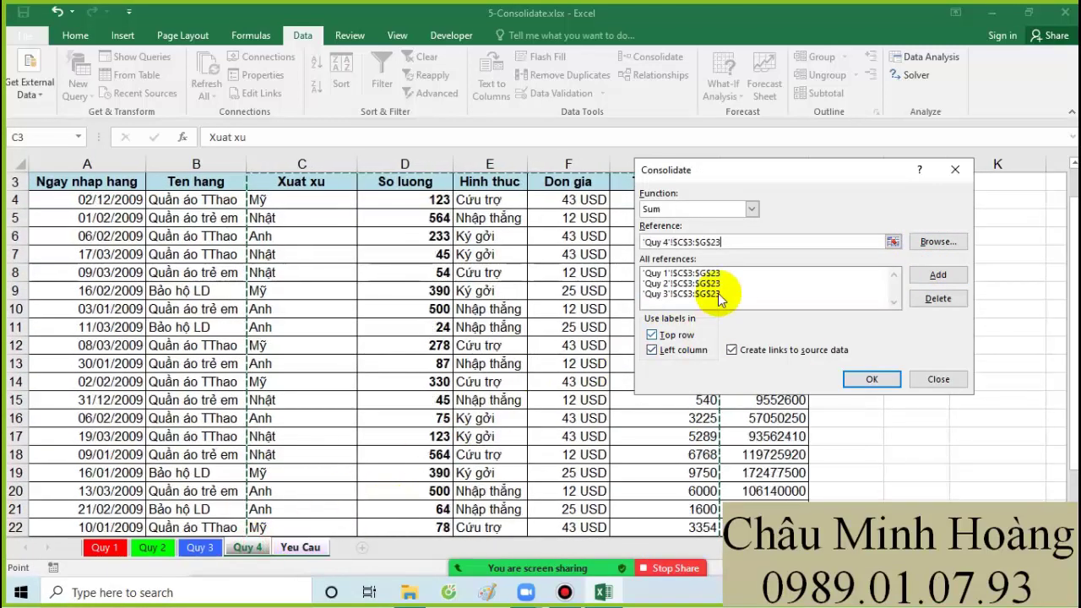
left_click(764, 242)
key("BackSpace")
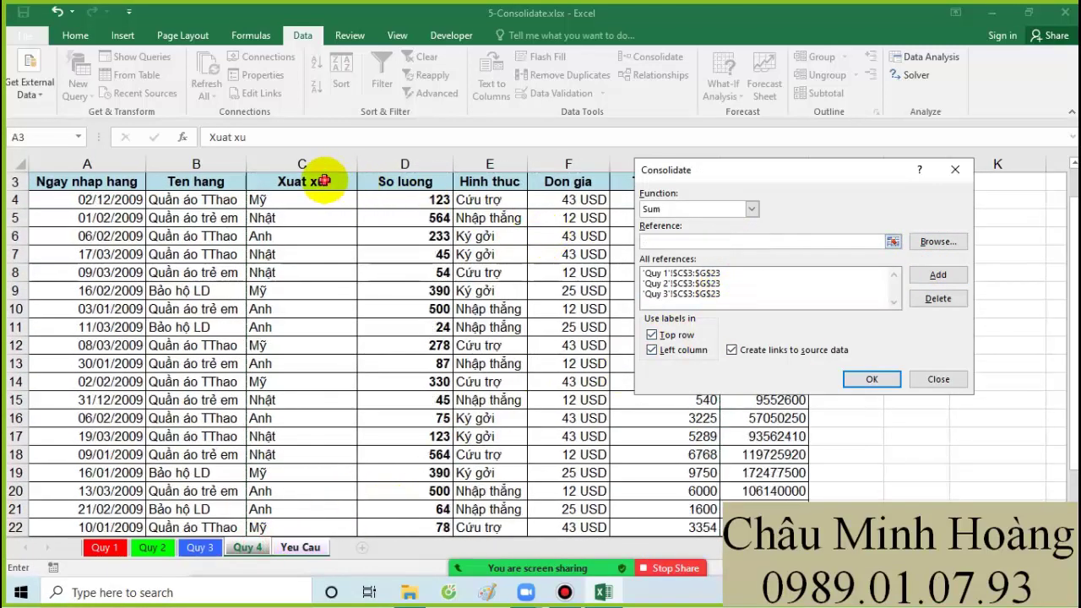
left_click_drag(321, 180, 697, 504)
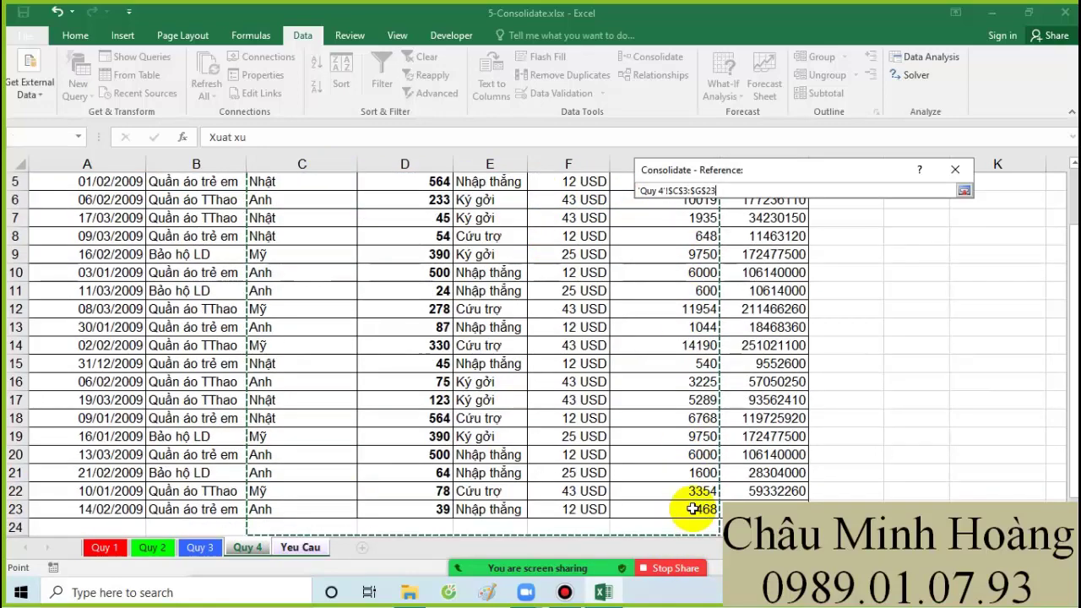
left_click(937, 276)
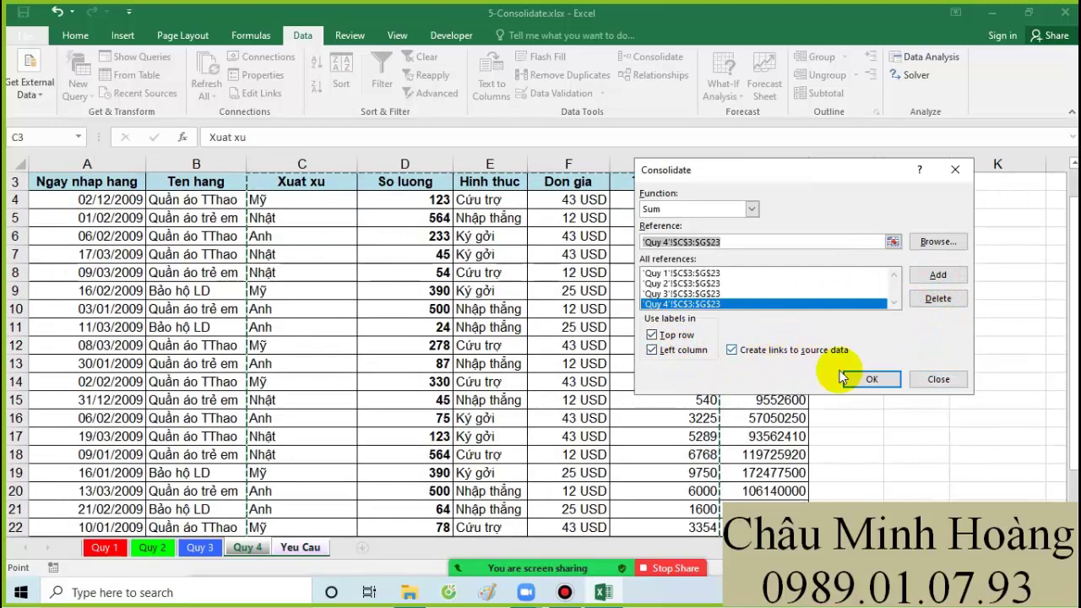
left_click(872, 378)
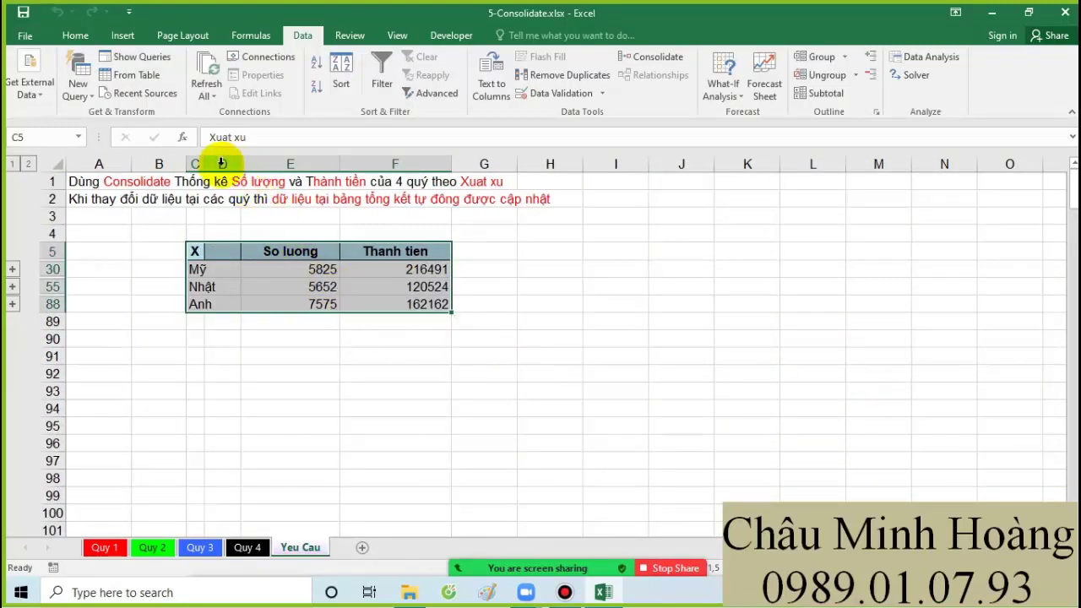
Delete the empty column D from the consolidated table, widen the Xuat xu column, and select the whole table
left_click(222, 163)
right_click(222, 165)
left_click(261, 293)
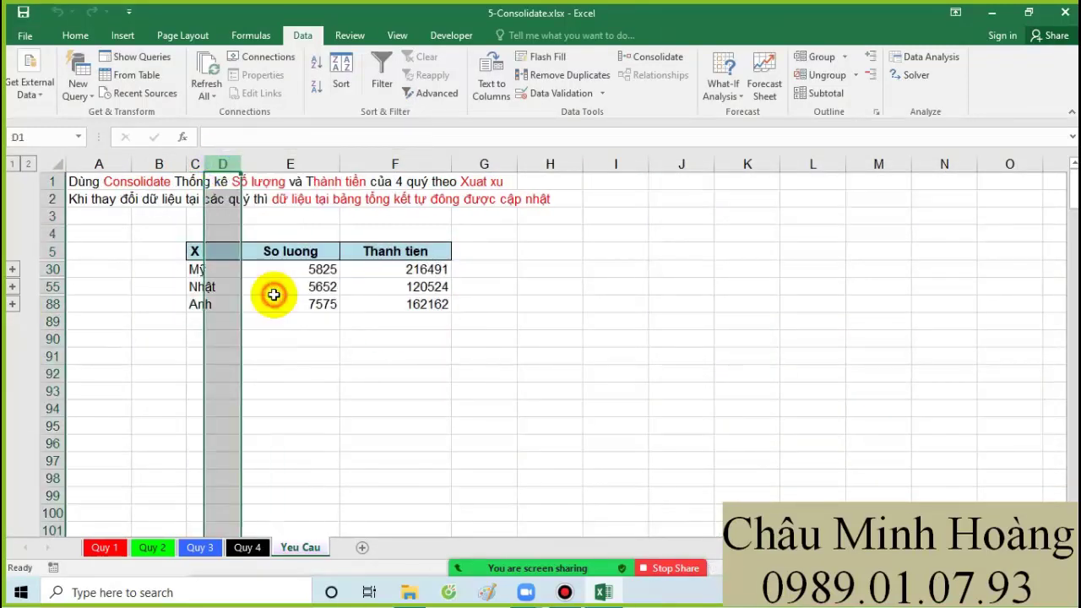
left_click_drag(204, 164, 220, 202)
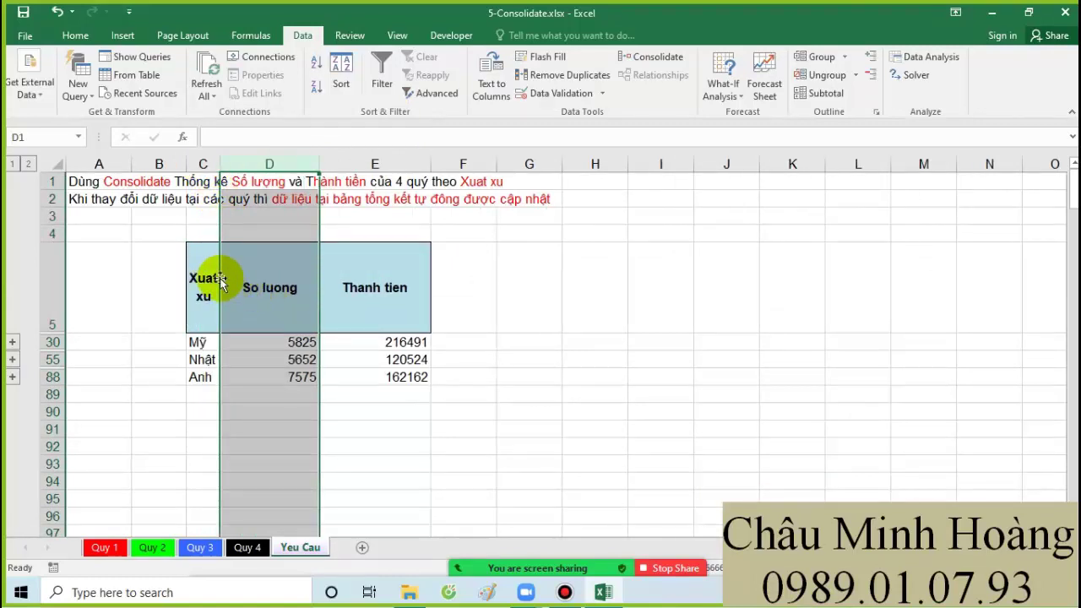
left_click_drag(211, 287, 386, 377)
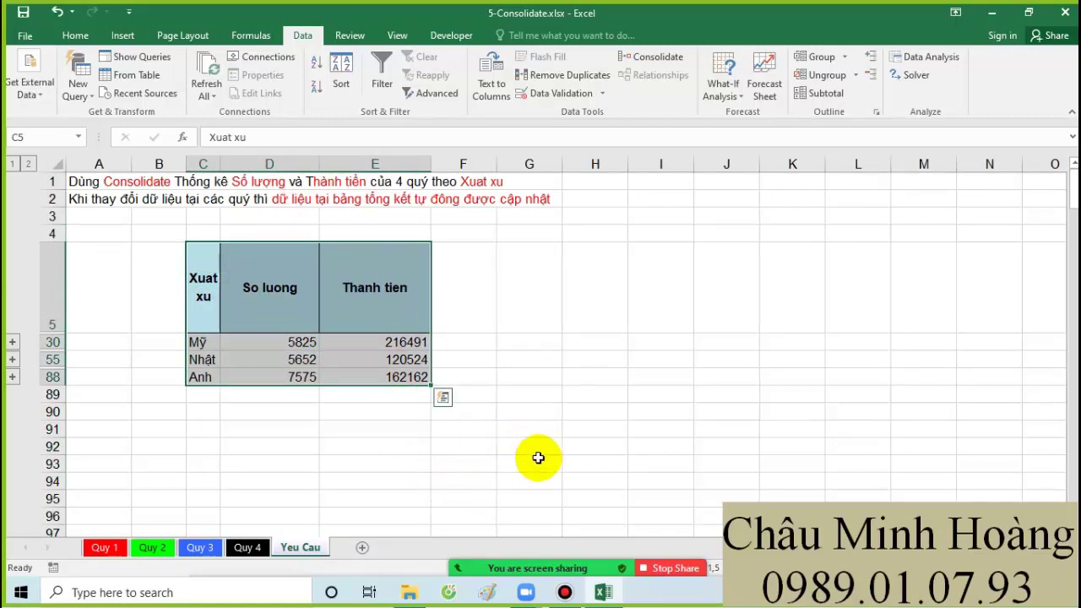
left_click(564, 592)
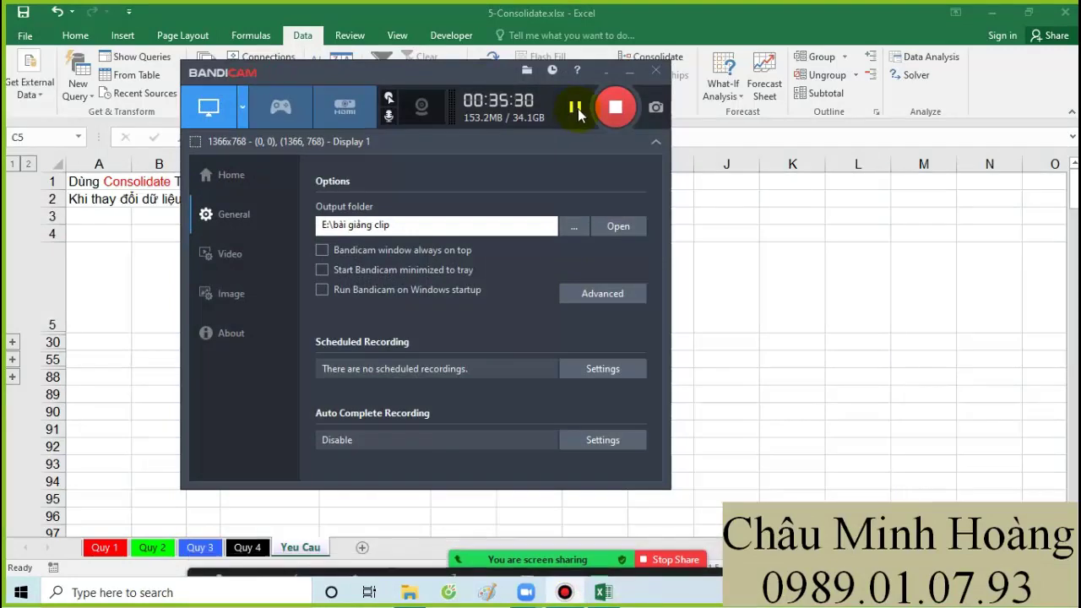
Read the PivotTable instructions and field-area layout on pages 4 and 5 of the Giáo Trình Tin B PDF in the browser
left_click(574, 107)
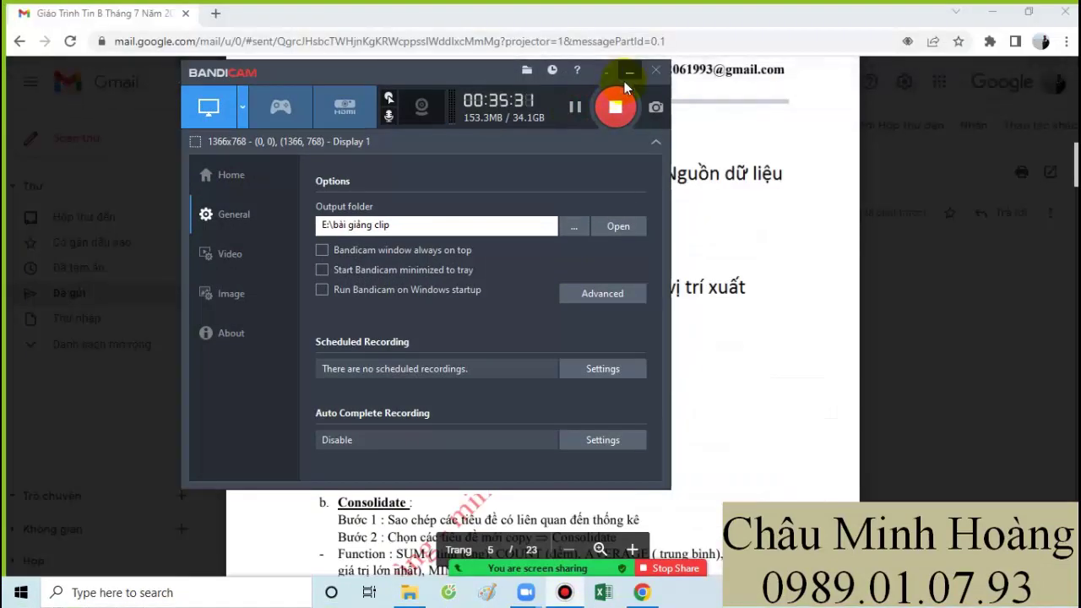
left_click(594, 235)
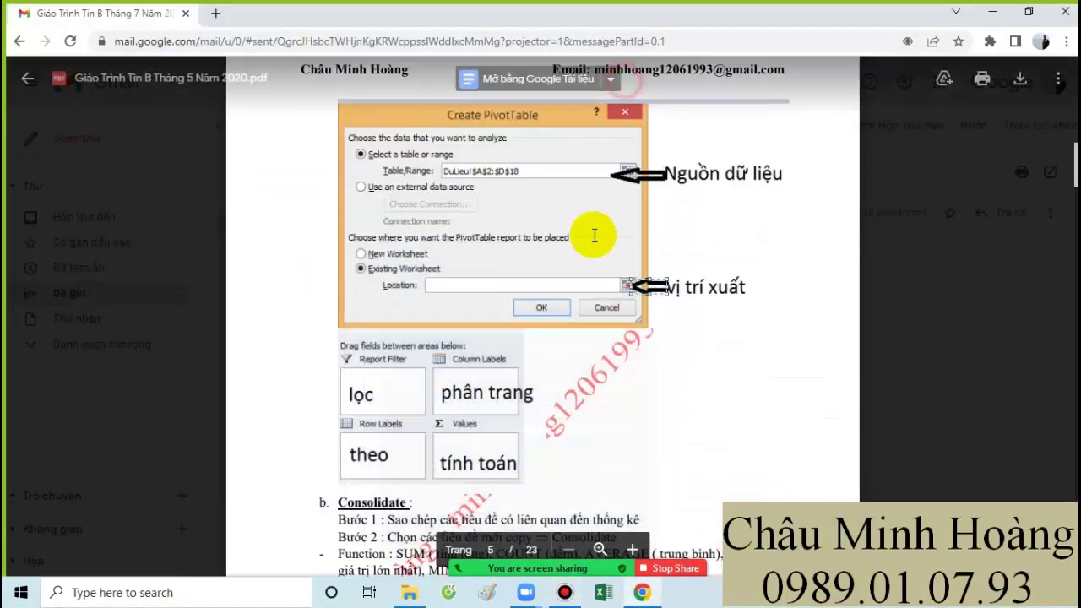
scroll(582, 262, "up", 2)
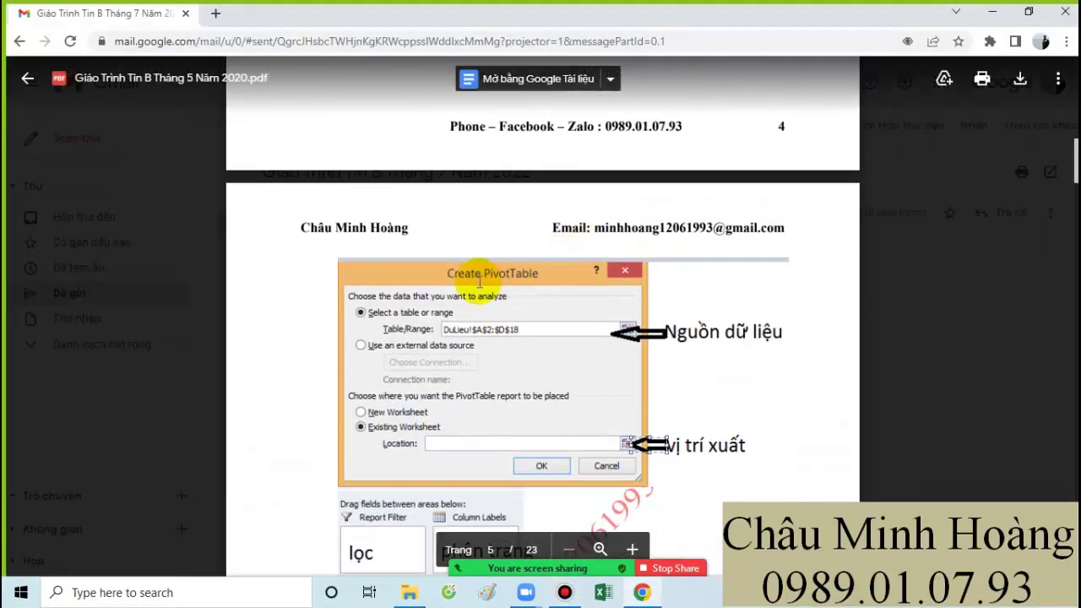
scroll(601, 317, "up", 4)
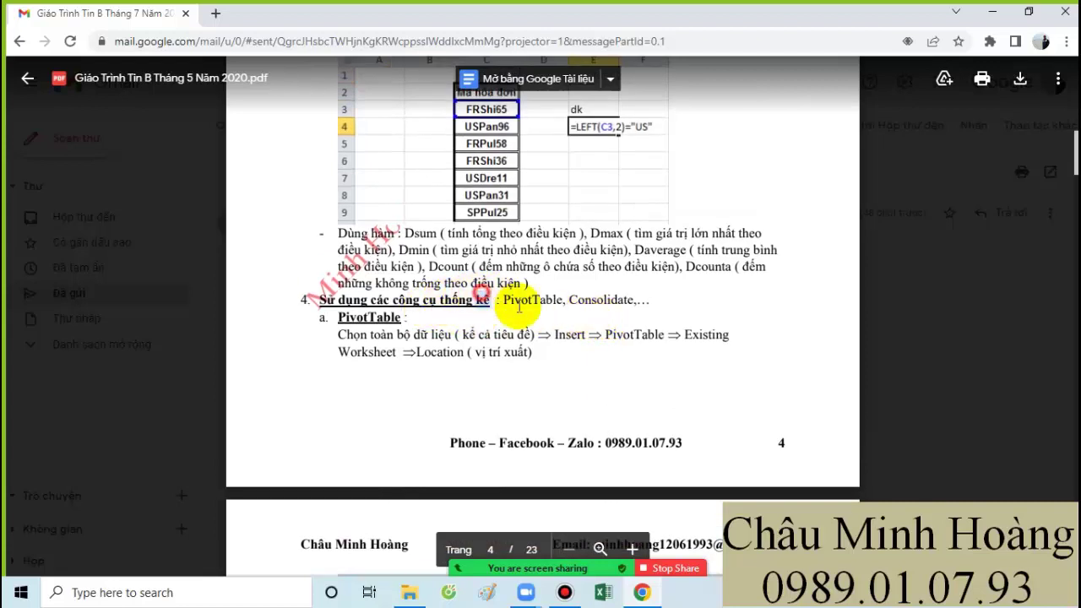
left_click_drag(519, 307, 555, 357)
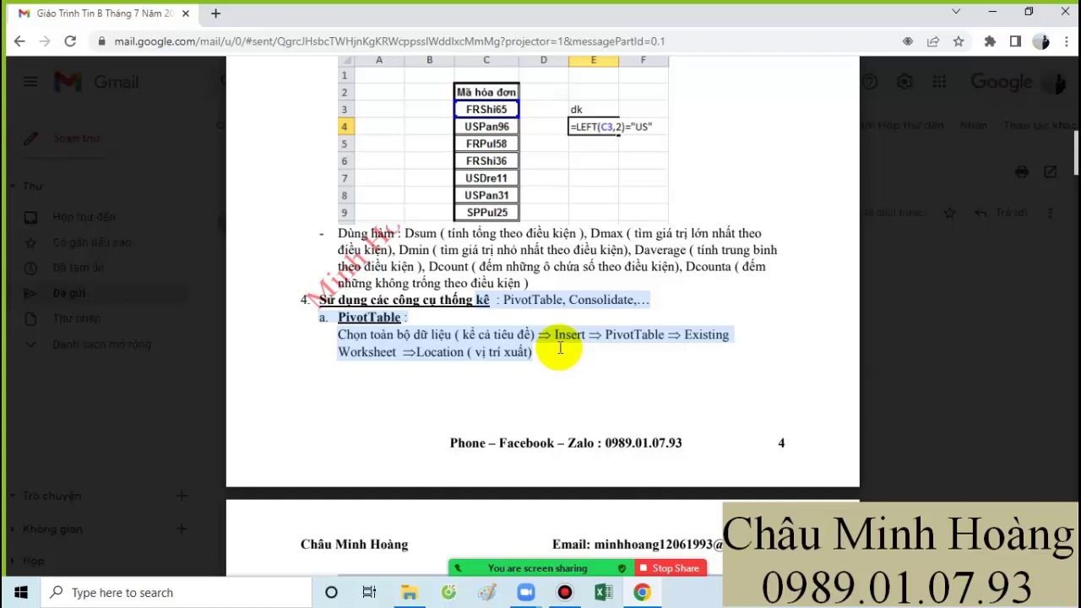
scroll(559, 348, "down", 10)
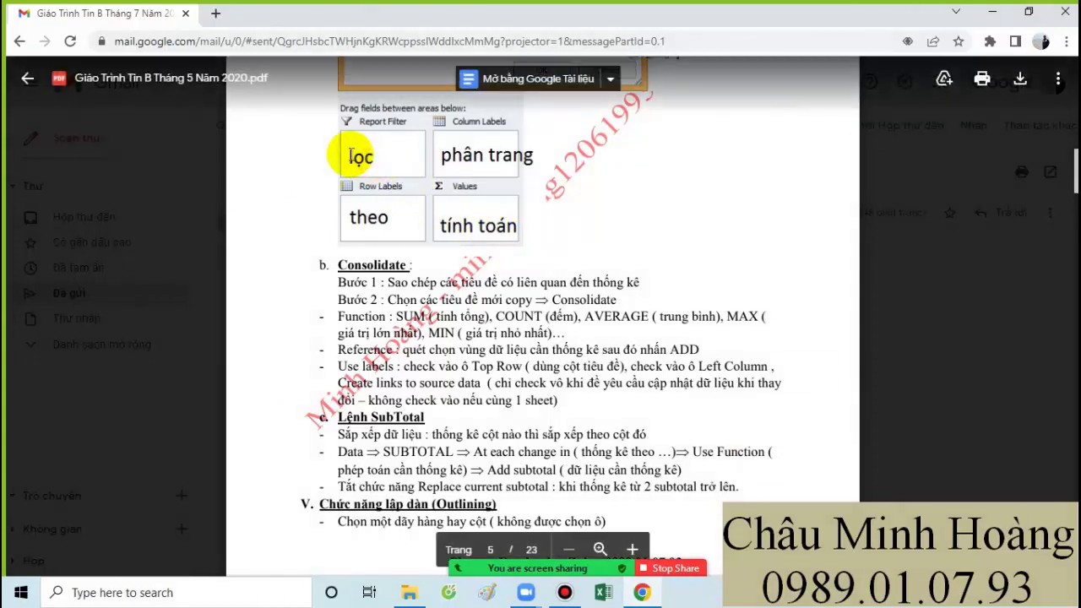
scroll(411, 174, "up", 1)
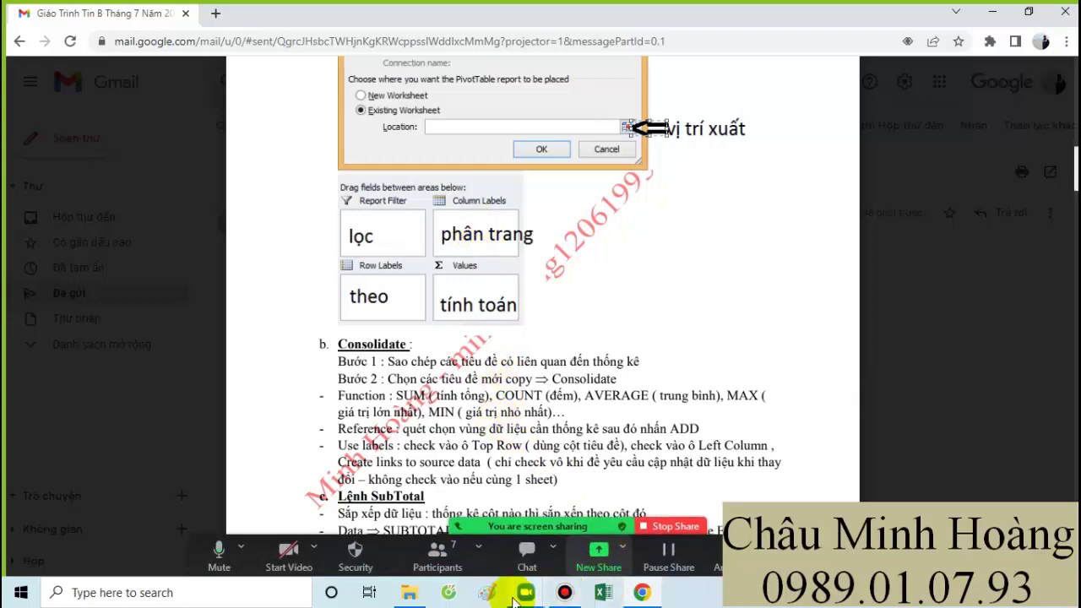
Open the workbook 6-Pivot Table.xlsx from the BUOI 1 folder in File Explorer
left_click(409, 592)
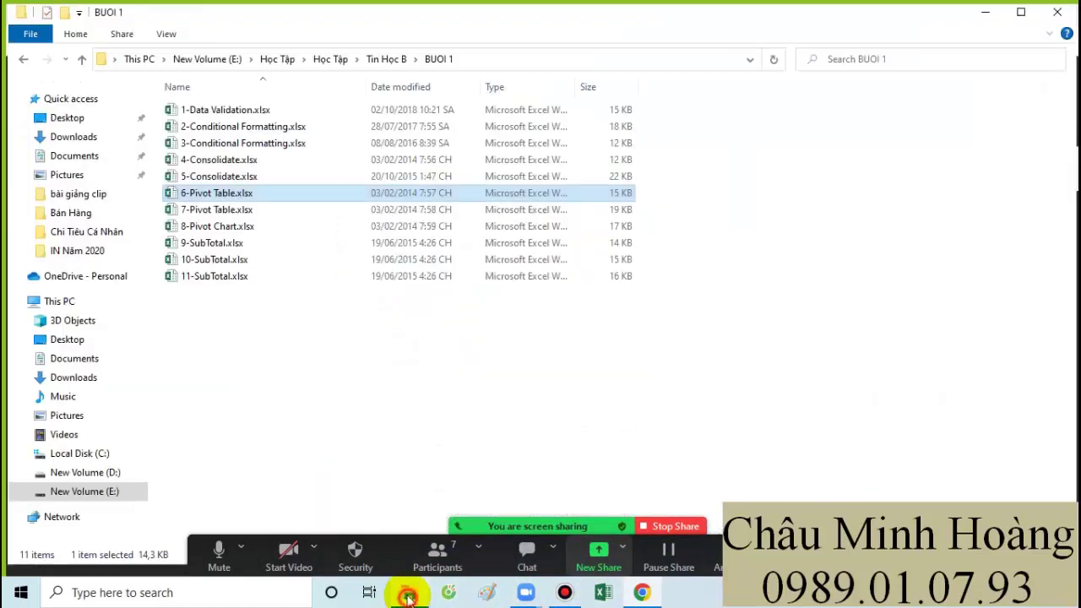
double_click(223, 196)
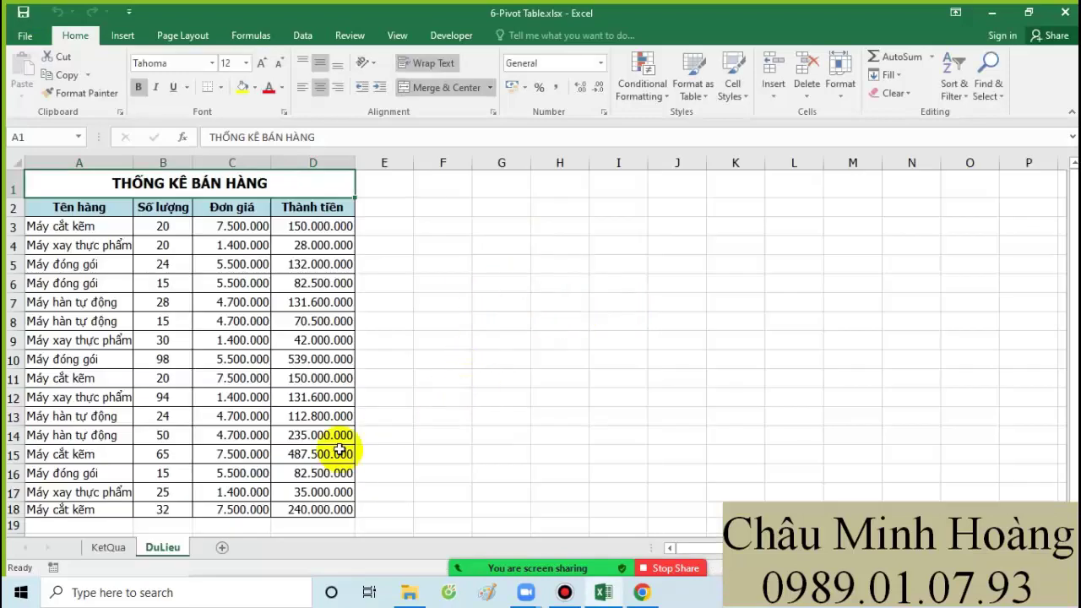
Enter the note "pivot" in cell G3 of the DuLieu sheet
left_click(127, 548)
left_click(155, 548)
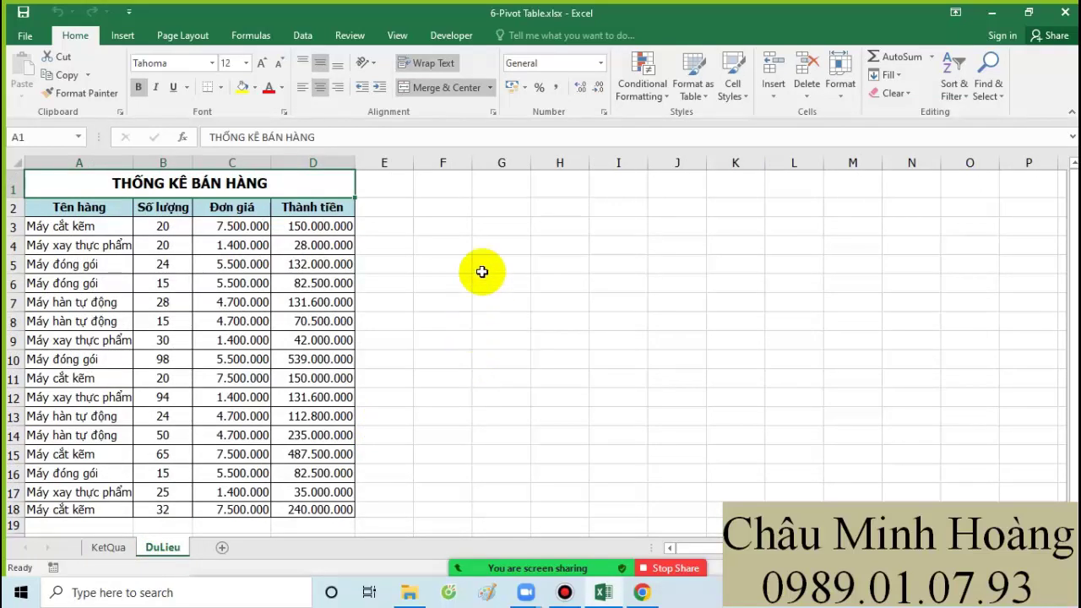
left_click(482, 225)
type("pivot")
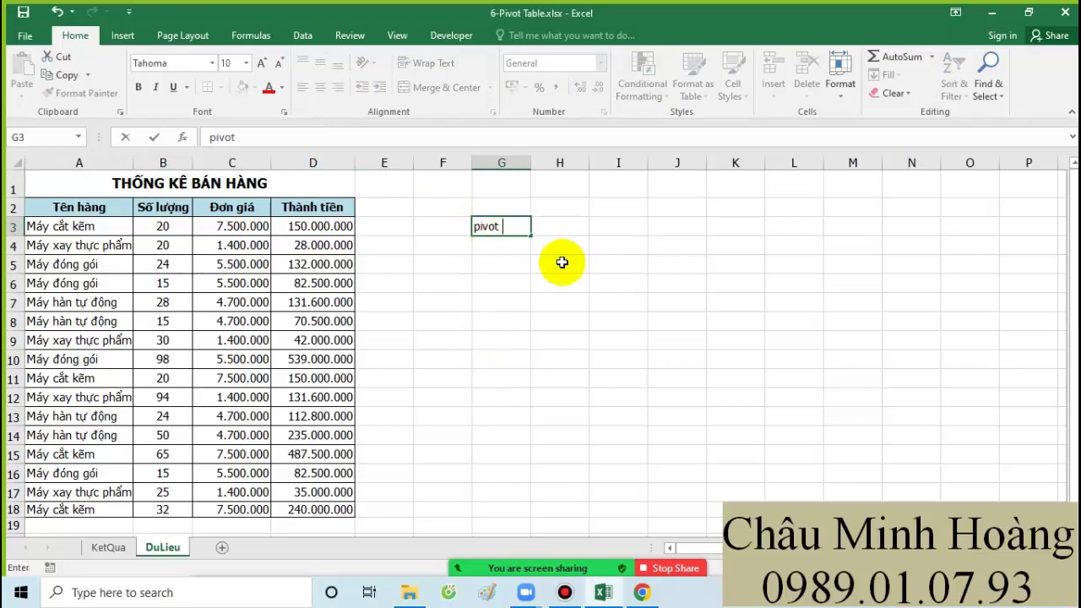
left_click(509, 254)
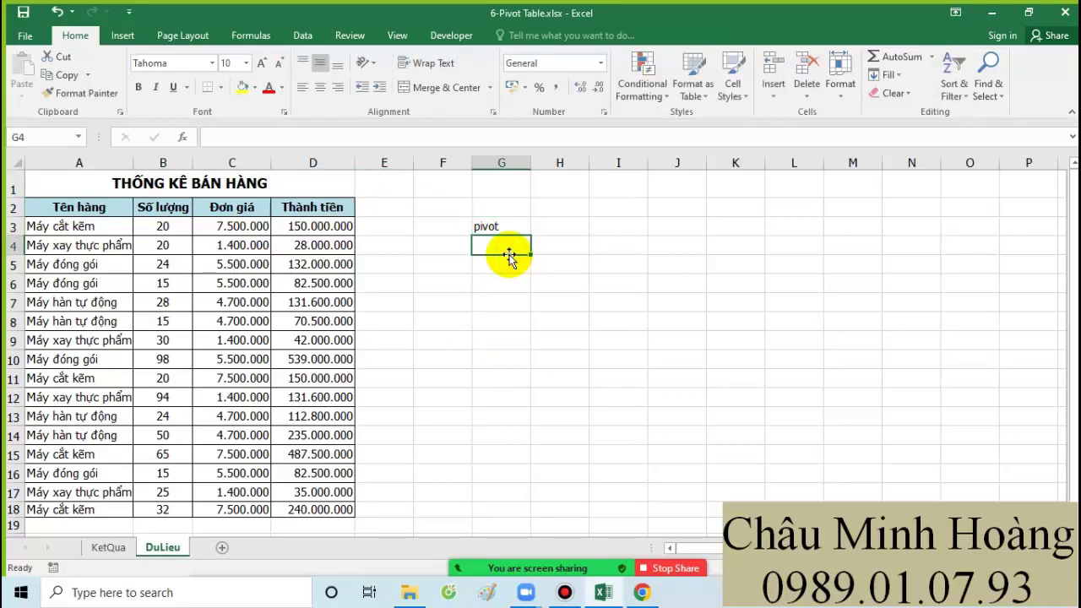
Look over the sample pivot result on the KetQua sheet and enter the note "nhìn hình" in cell G4 of the DuLieu sheet
left_click(108, 547)
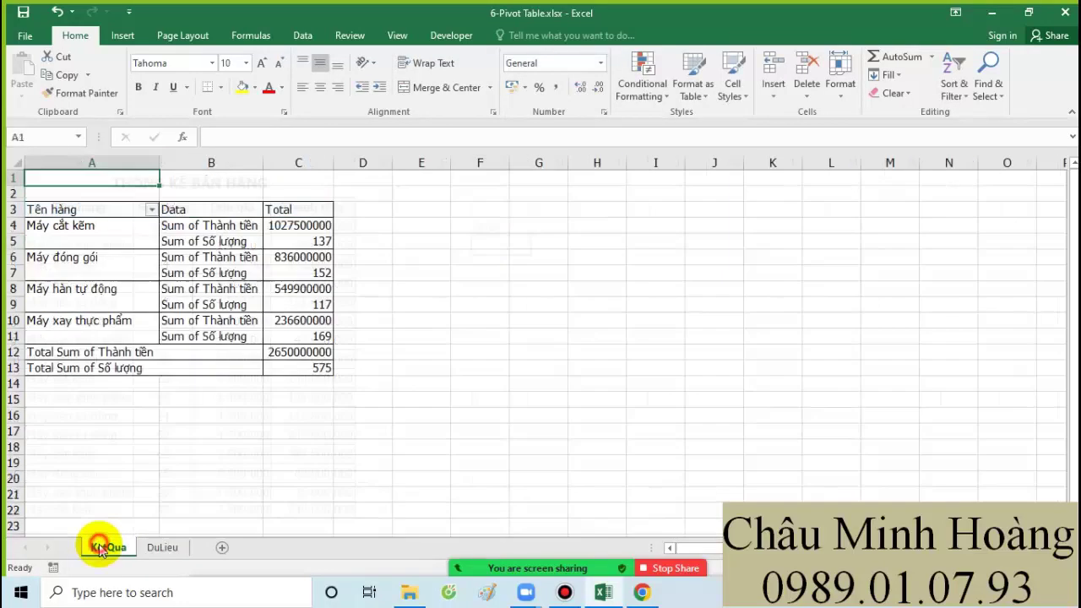
left_click_drag(370, 442, 32, 193)
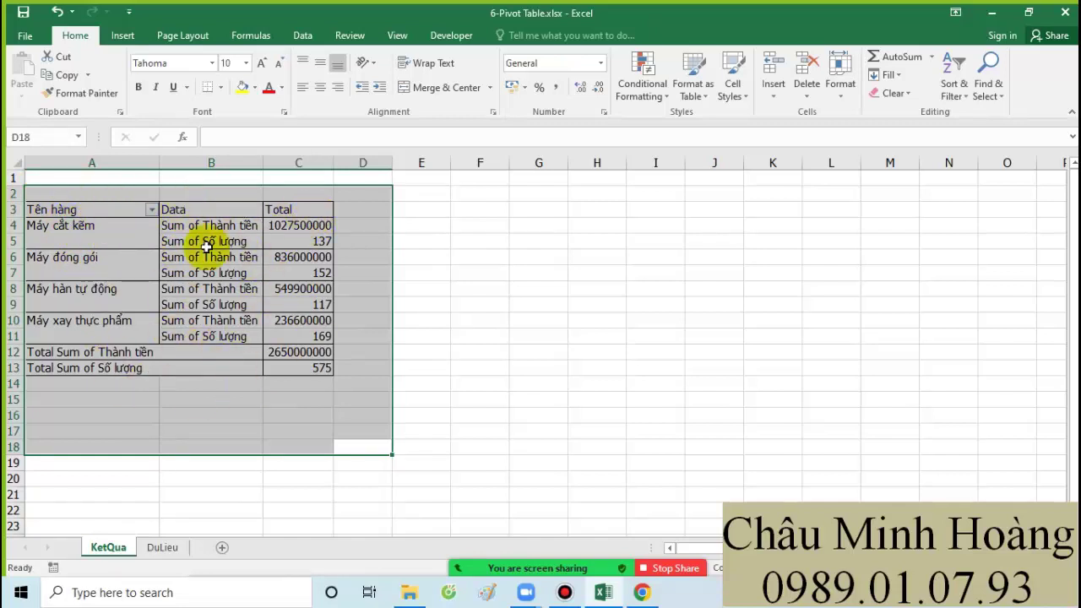
left_click(162, 547)
type("n")
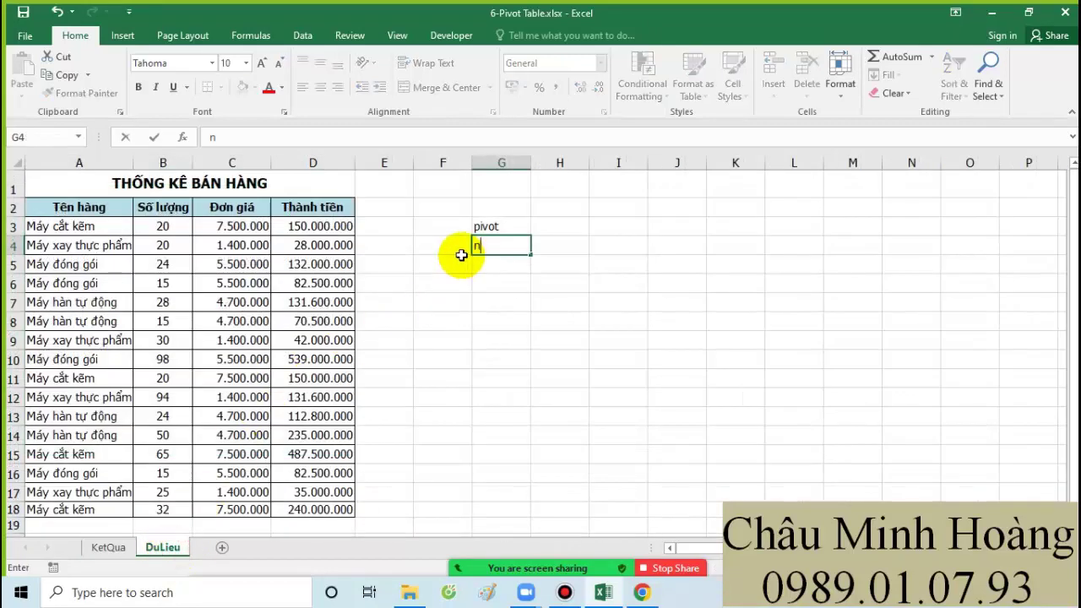
type("hin hinh")
key("Return")
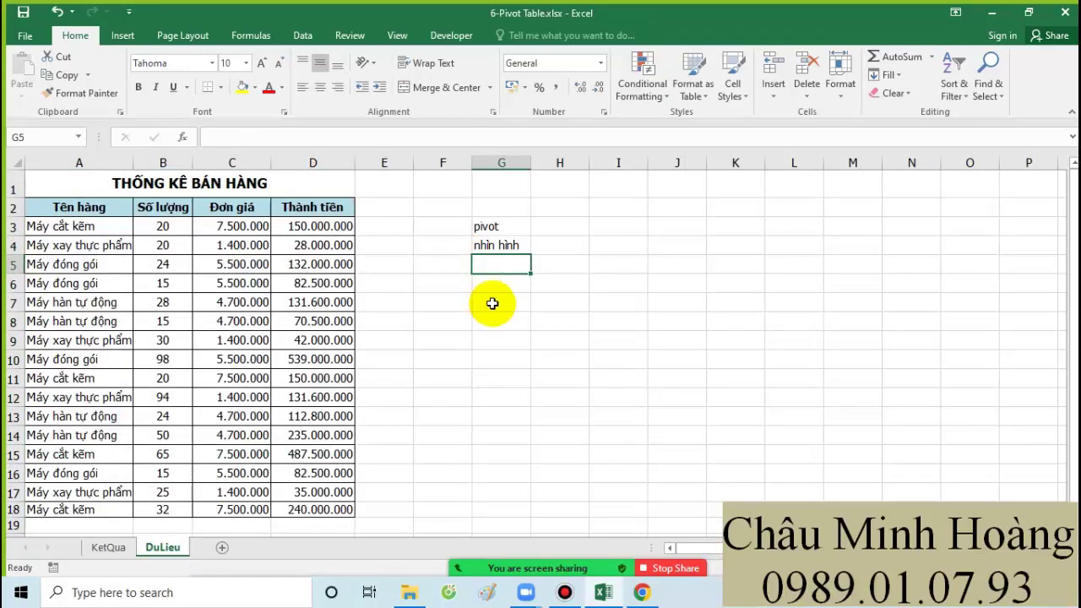
Enter the note "thống kê - nhưng lại có lọc" in cell G5
type("thống kê ")
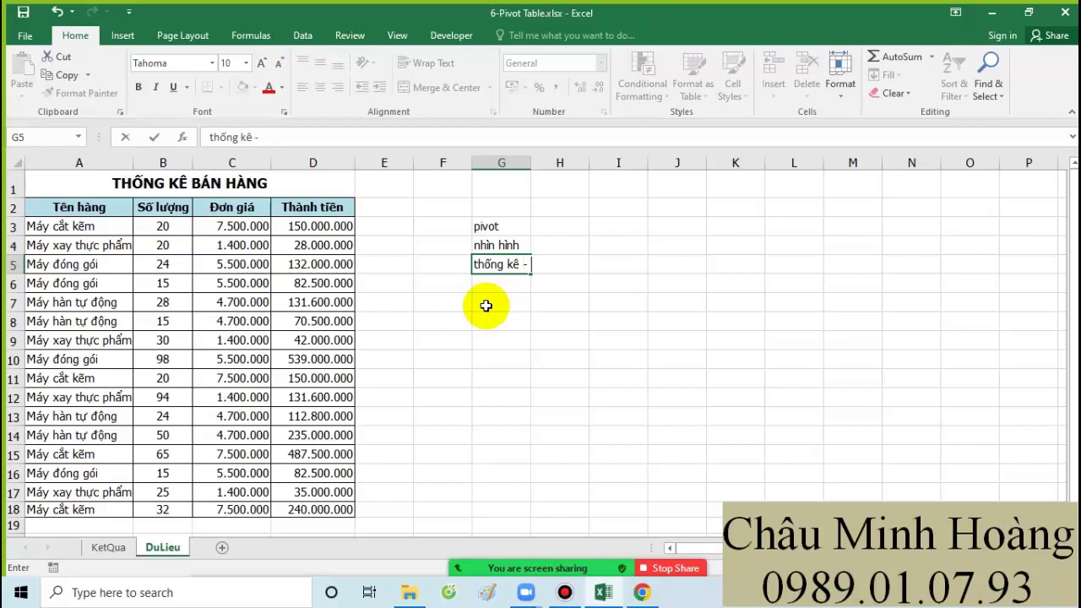
type("- nhưng lại có loic")
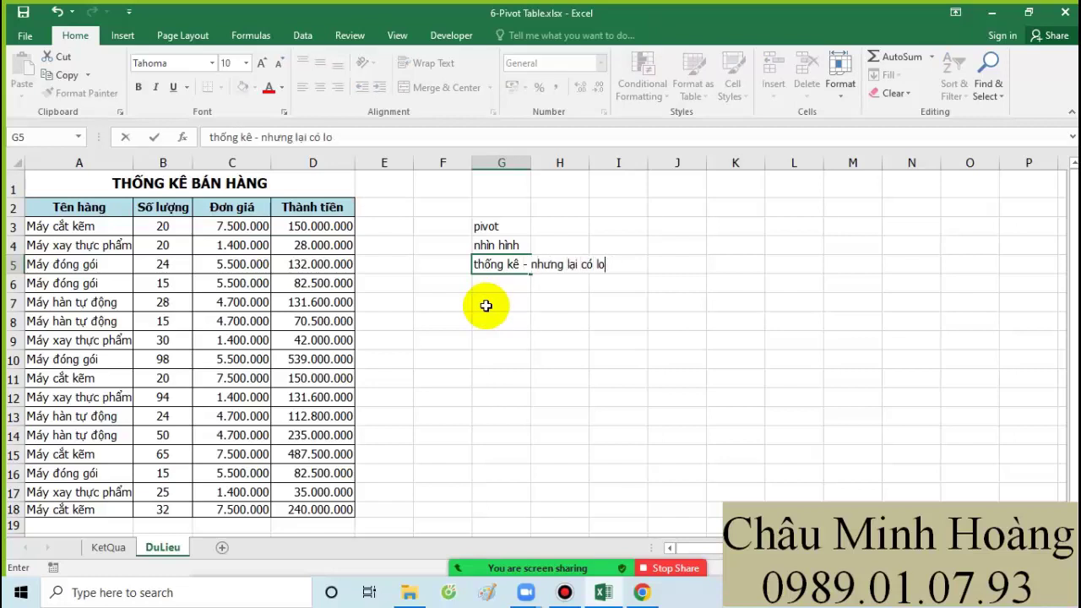
key("Return")
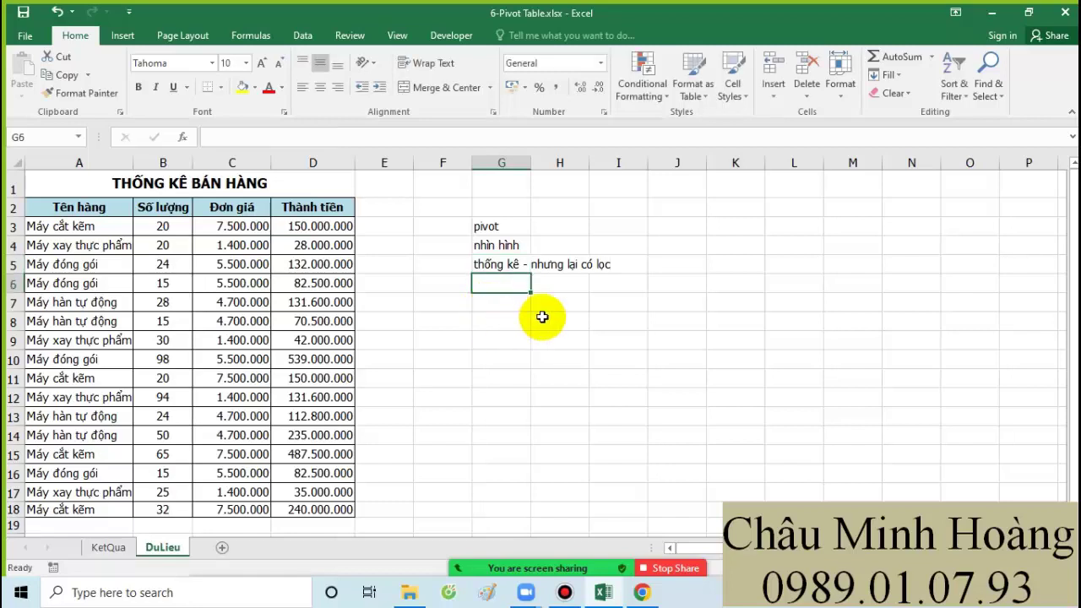
Enter the note "thống kê - phân trang" in cell G6
type("thống klee")
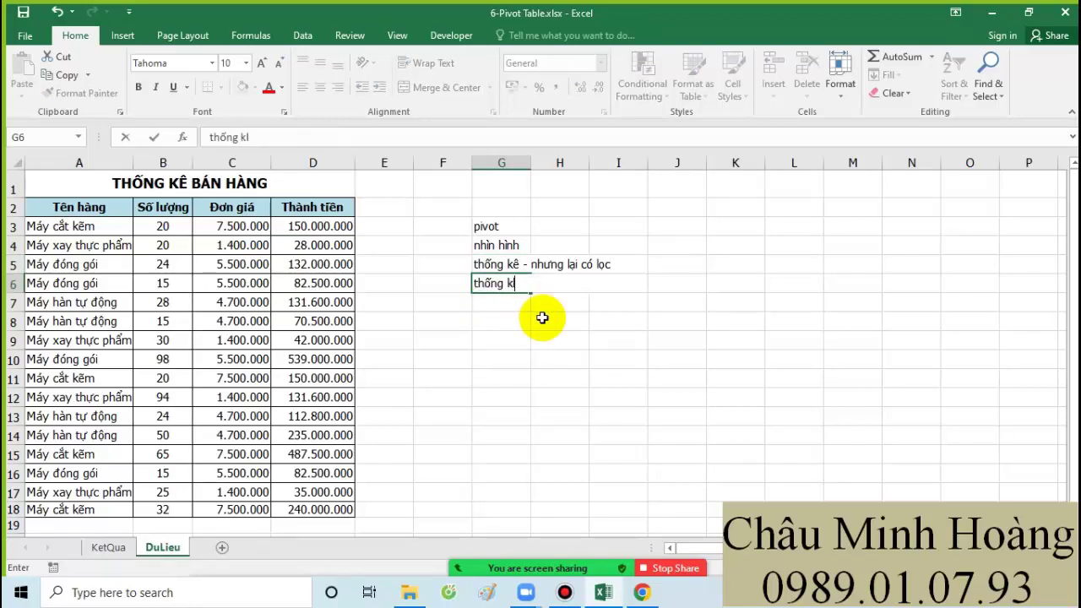
key("BackSpace")
key("BackSpace")
key("BackSpace")
type("ê")
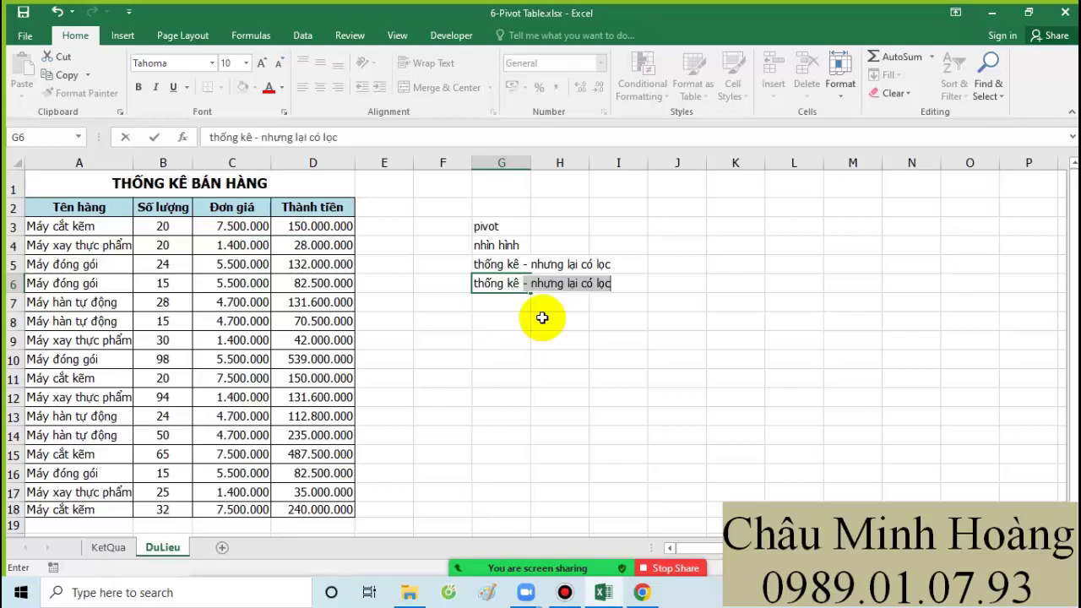
type(" p")
type("- ph")
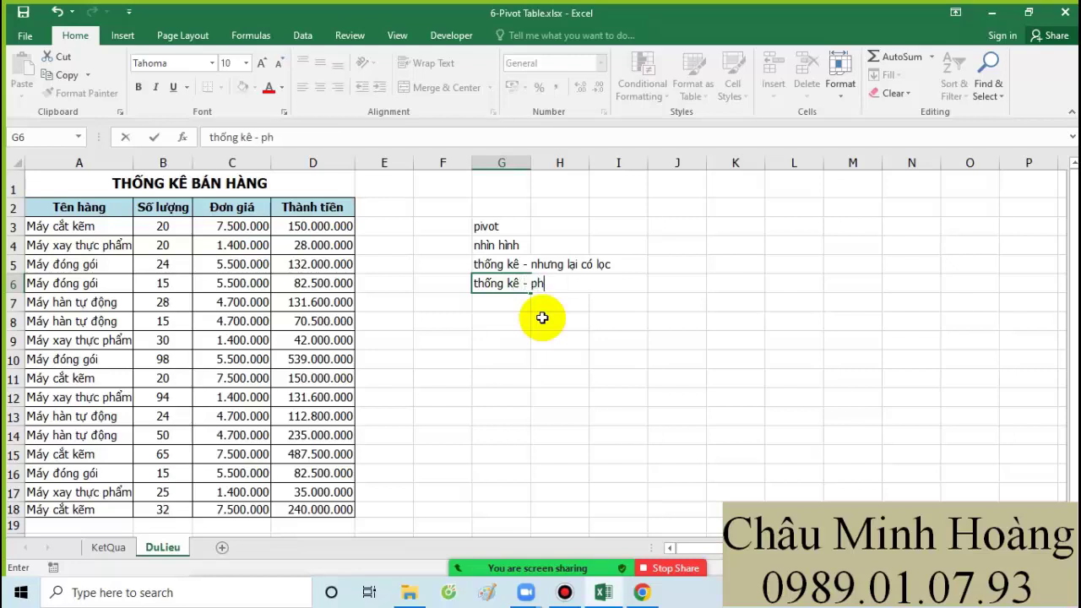
type("ân trang")
key("Return")
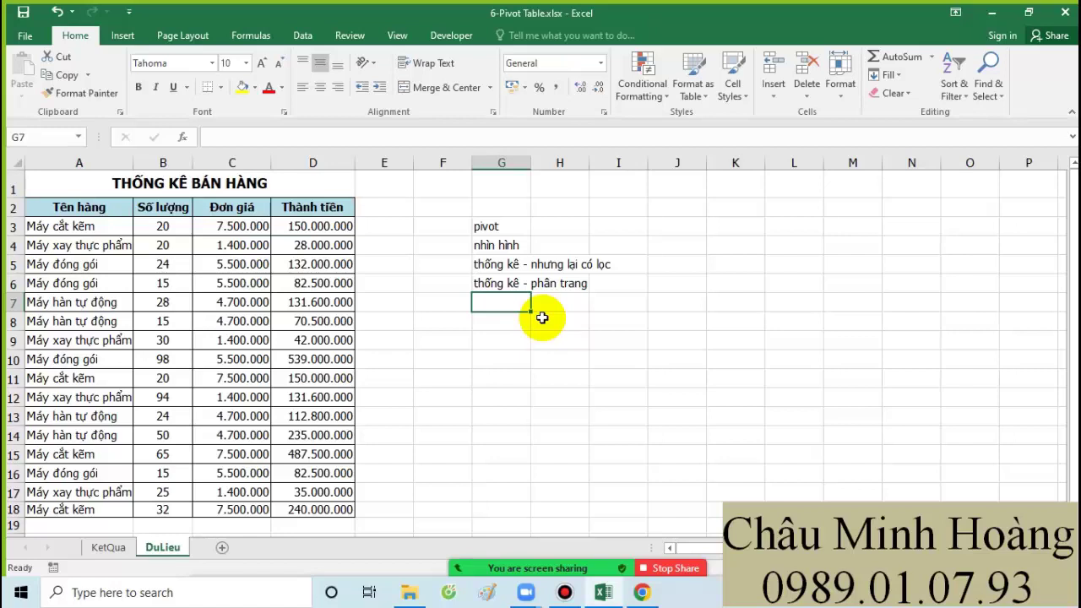
Start a new PivotTable with the sales table DuLieu!$A$2:$D$18, including its header row, as the source range
left_click(511, 409)
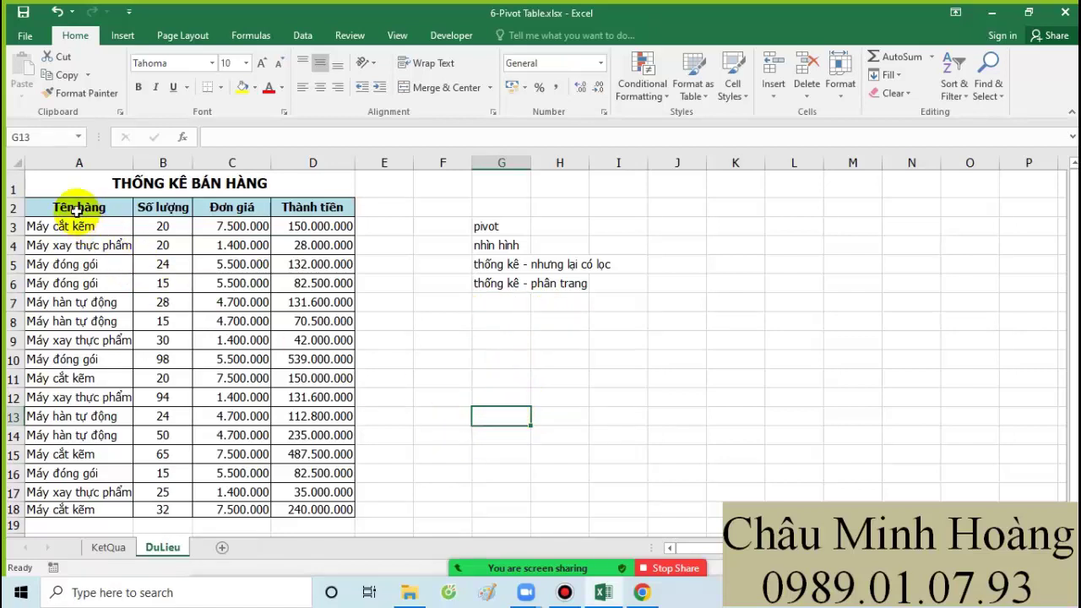
left_click_drag(72, 209, 298, 502)
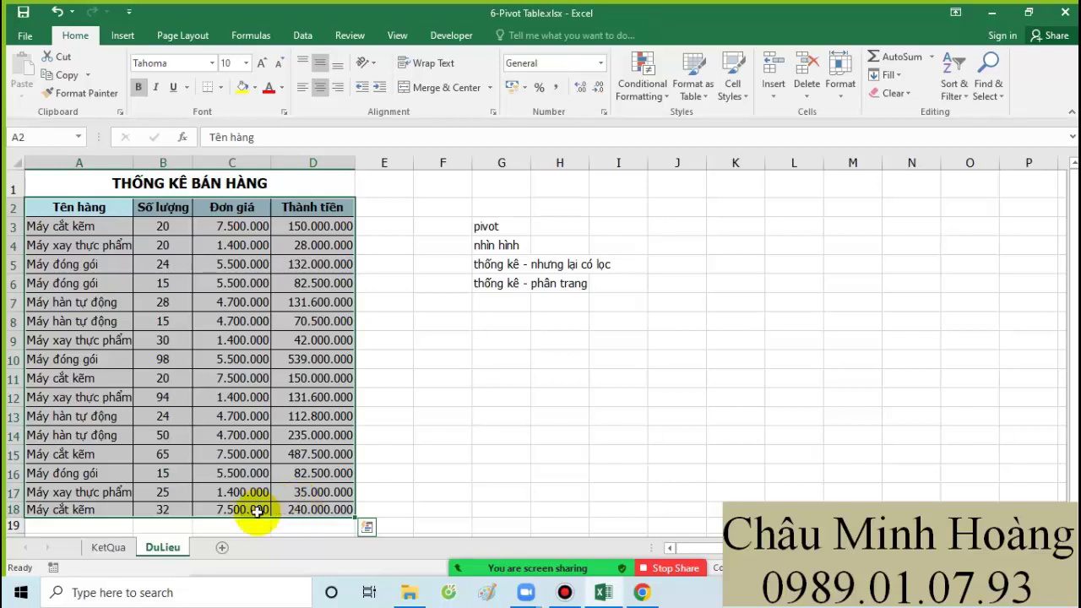
left_click_drag(122, 216, 309, 509)
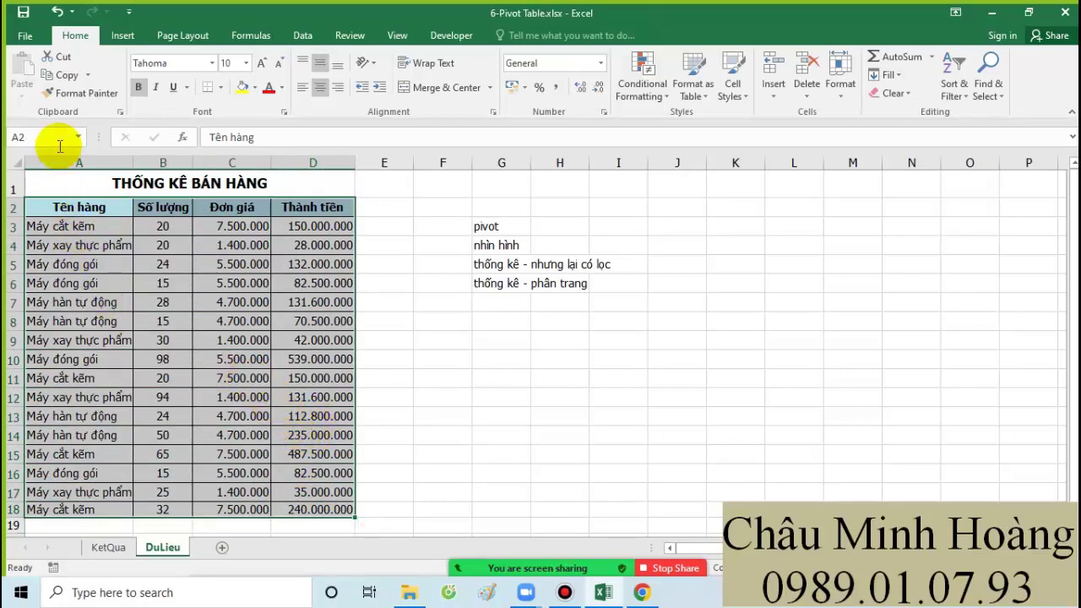
left_click(122, 35)
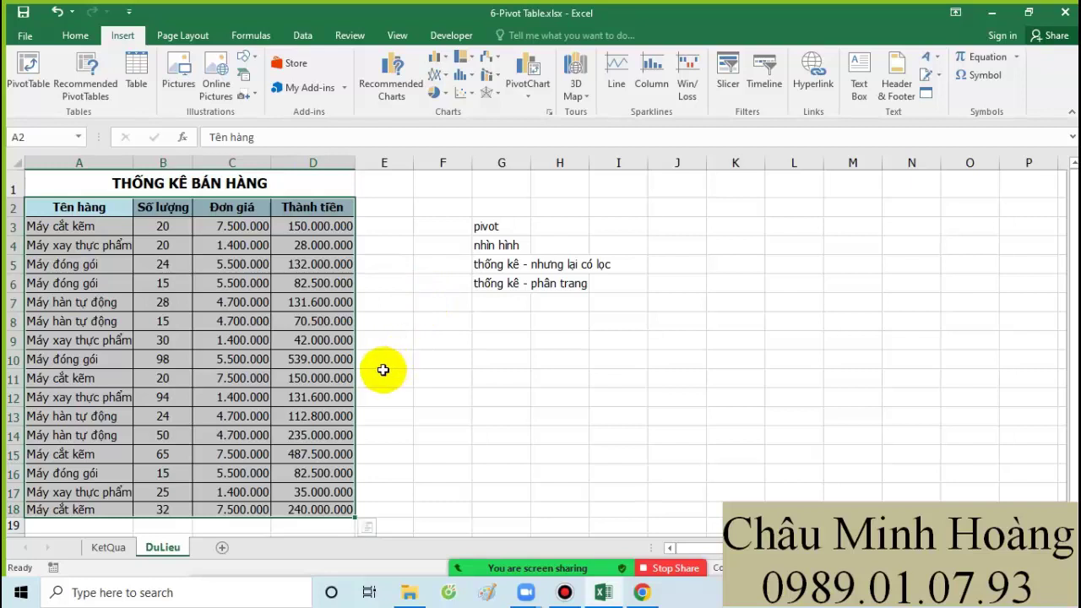
left_click(42, 81)
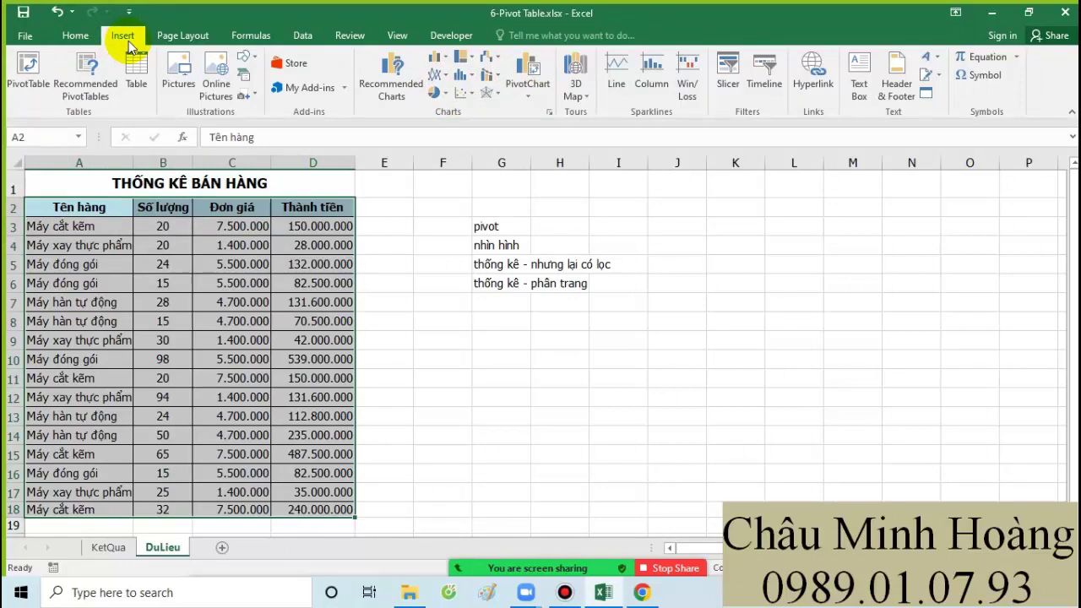
left_click(24, 73)
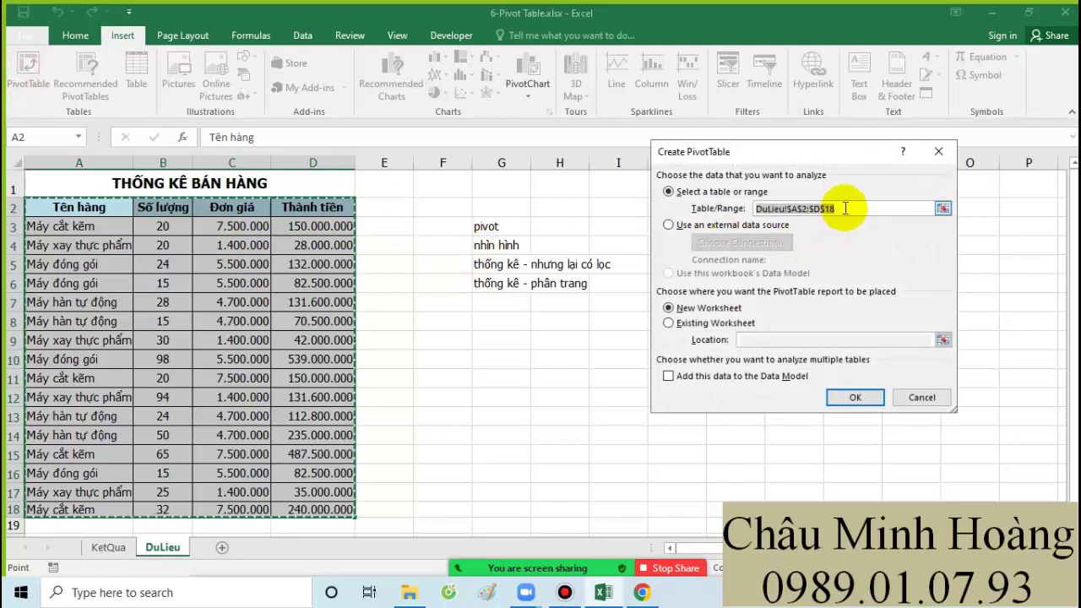
left_click_drag(844, 207, 753, 208)
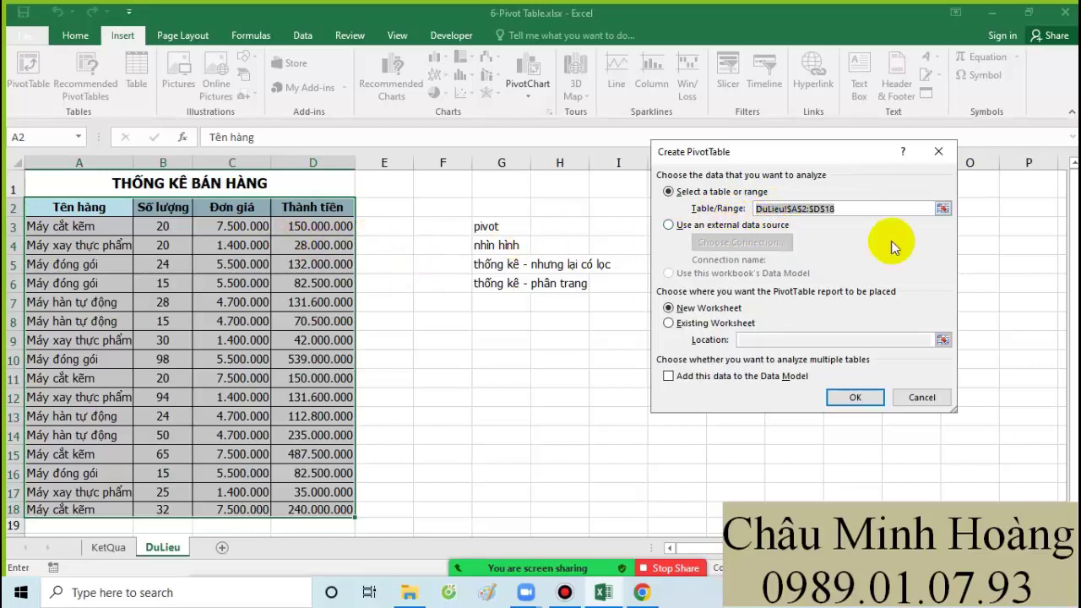
left_click_drag(103, 208, 346, 508)
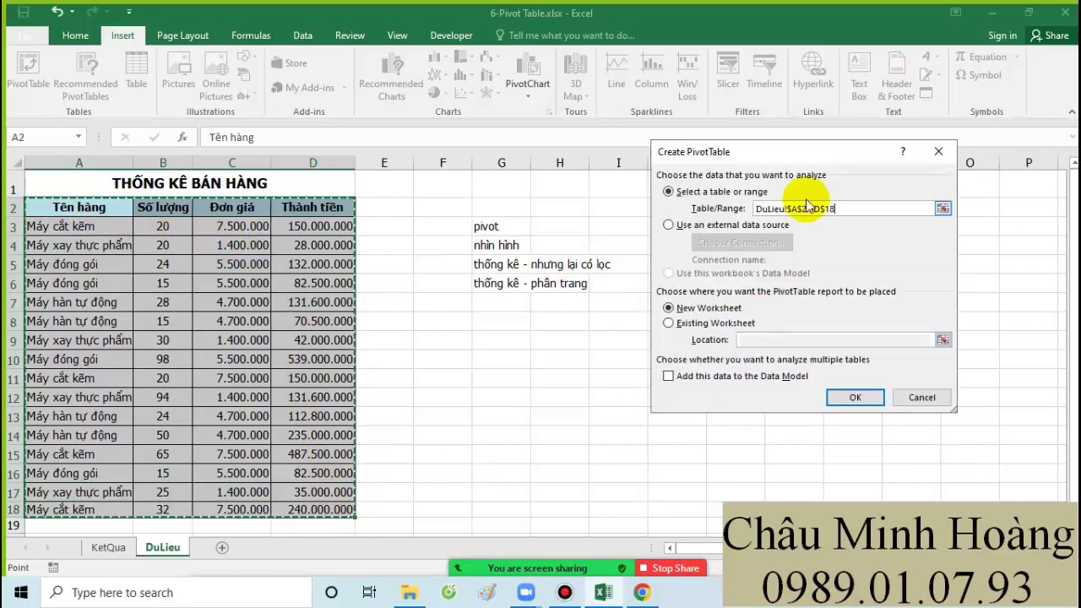
left_click(854, 202)
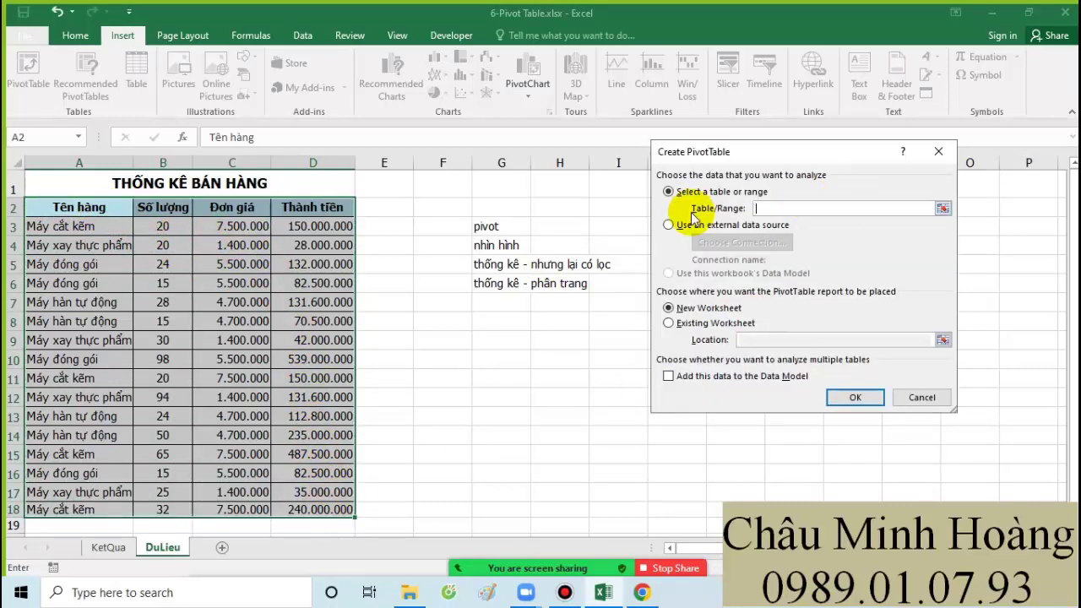
left_click_drag(51, 207, 325, 502)
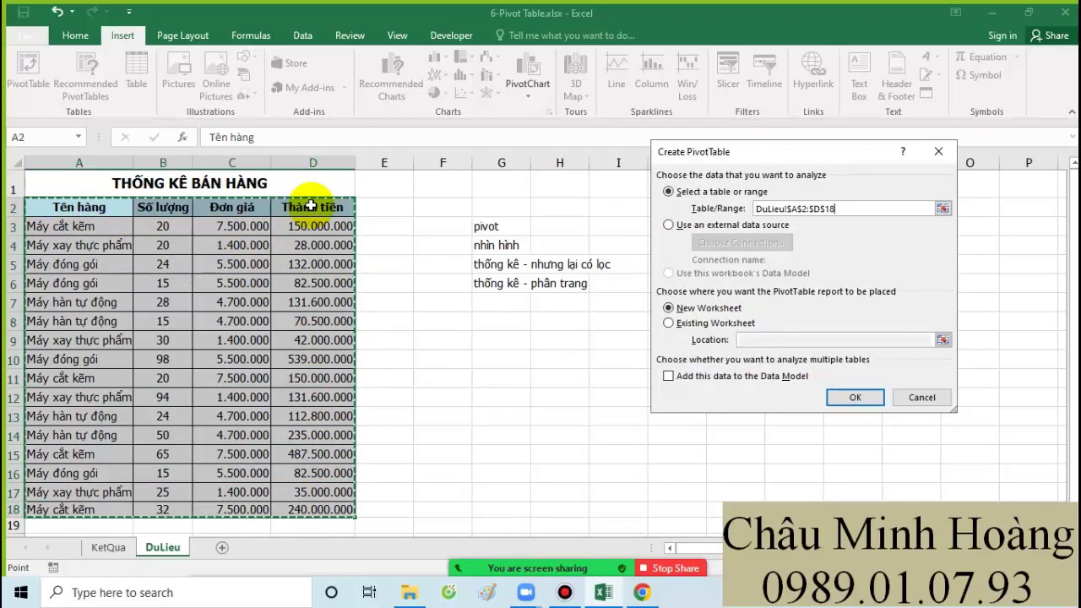
Place the PivotTable in an existing worksheet at KetQua!$E$4 and create it
left_click(715, 325)
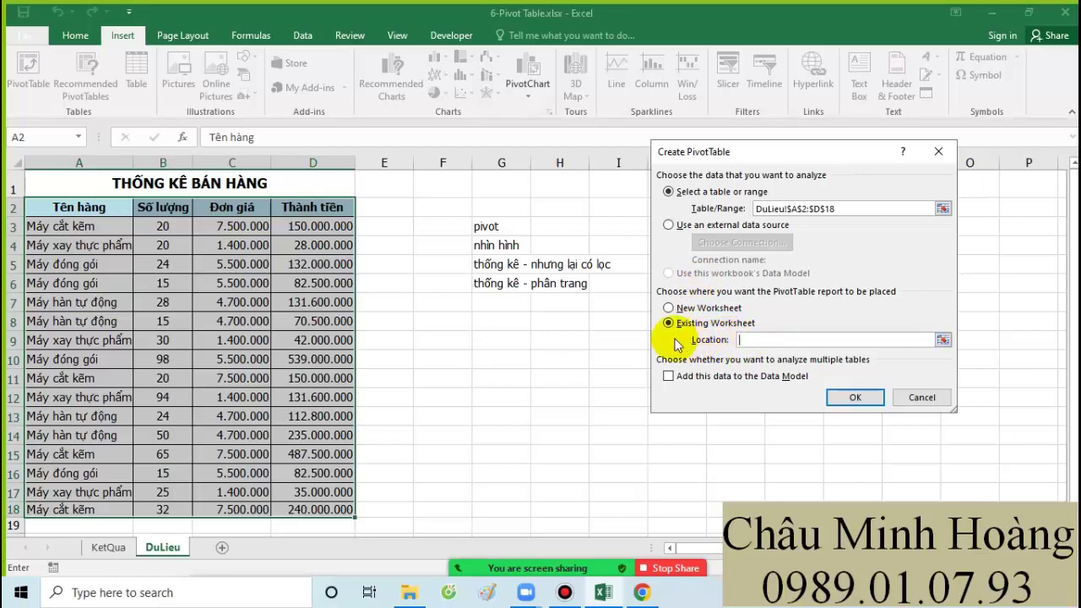
scroll(519, 326, "down", 1)
scroll(518, 327, "up", 1)
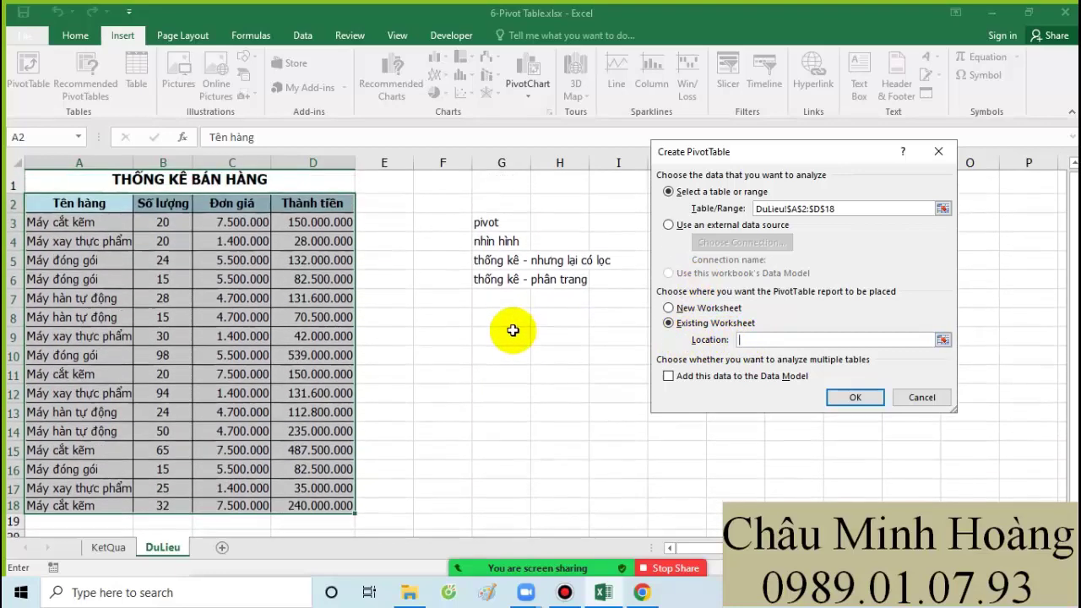
left_click(504, 346)
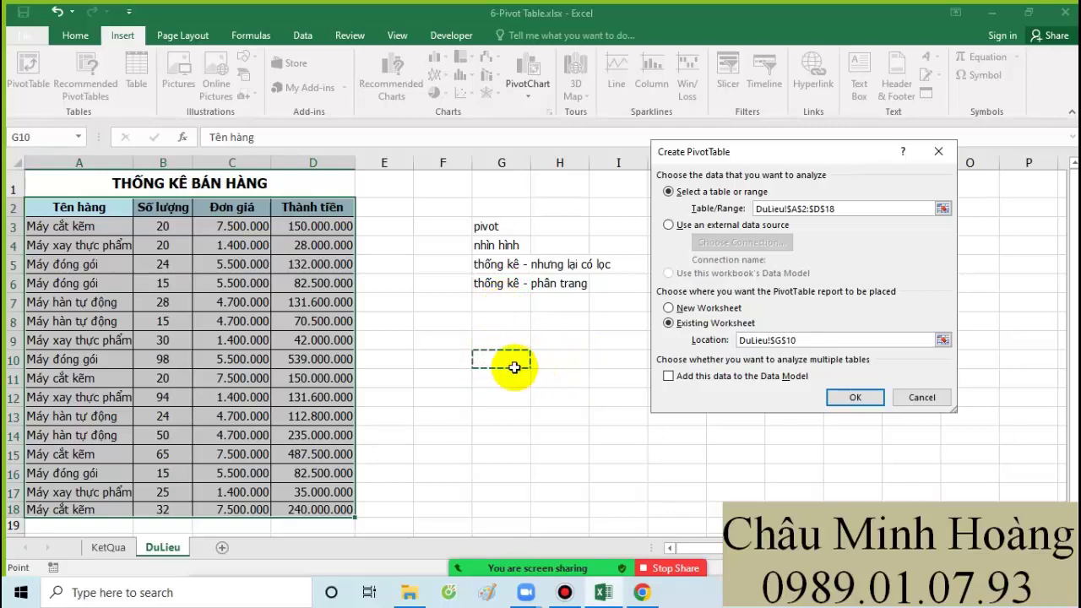
scroll(511, 456, "down", 3)
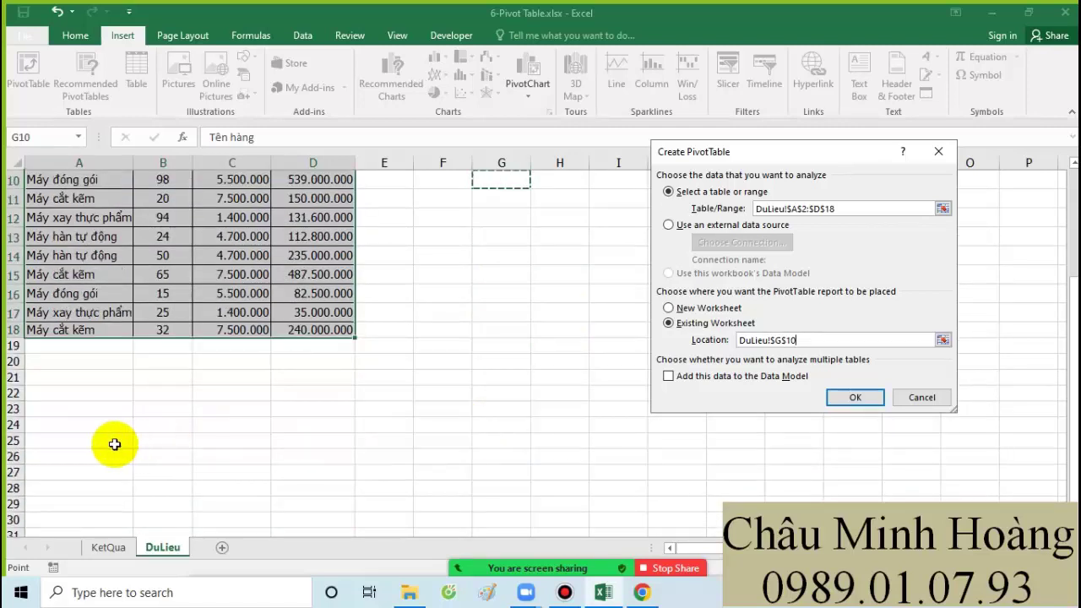
left_click(77, 405)
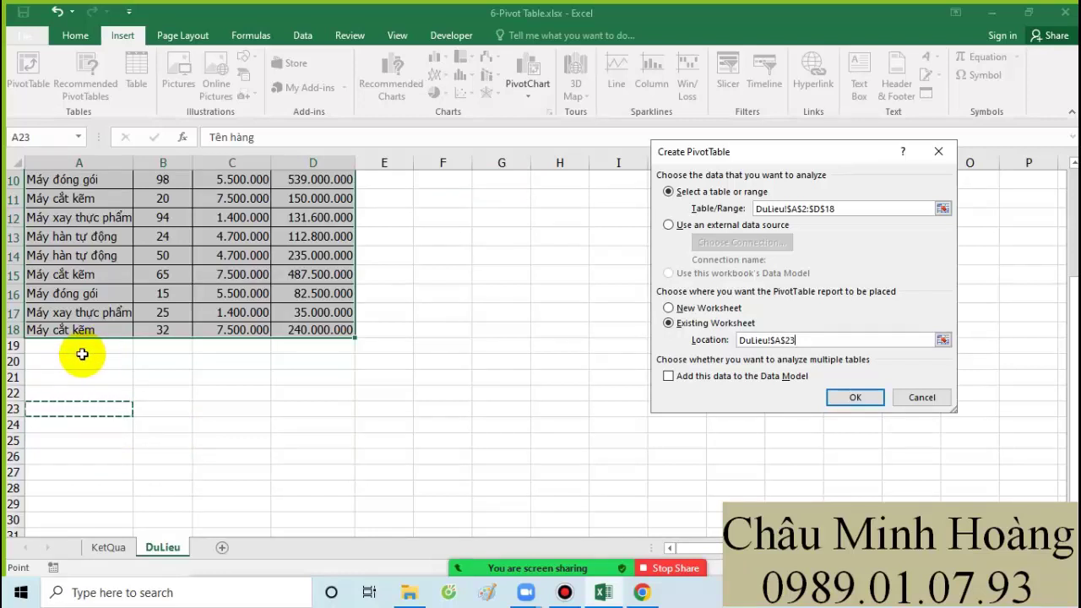
left_click(102, 545)
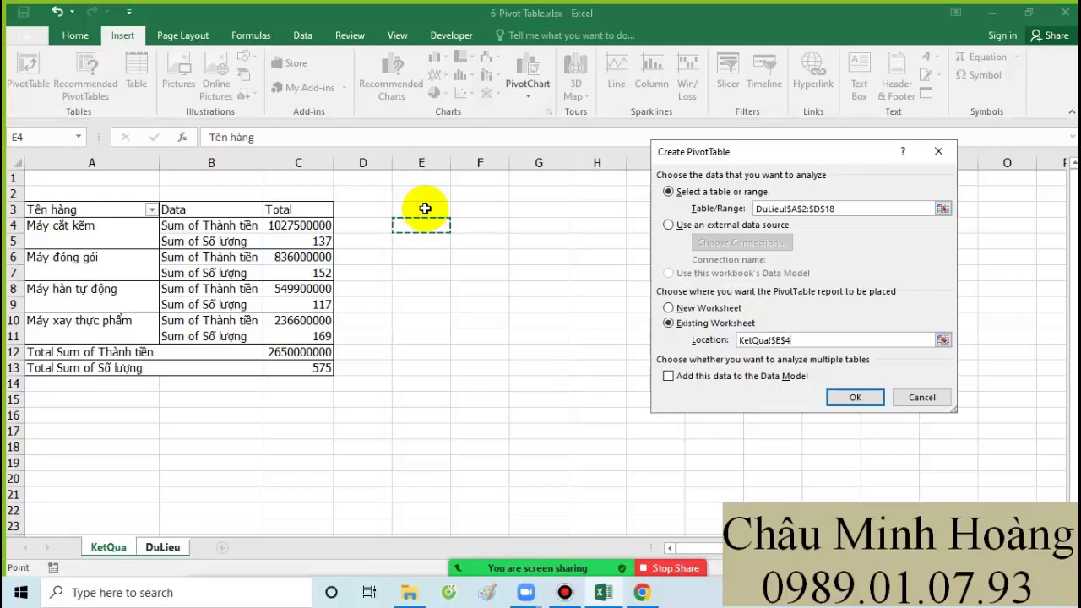
left_click(853, 398)
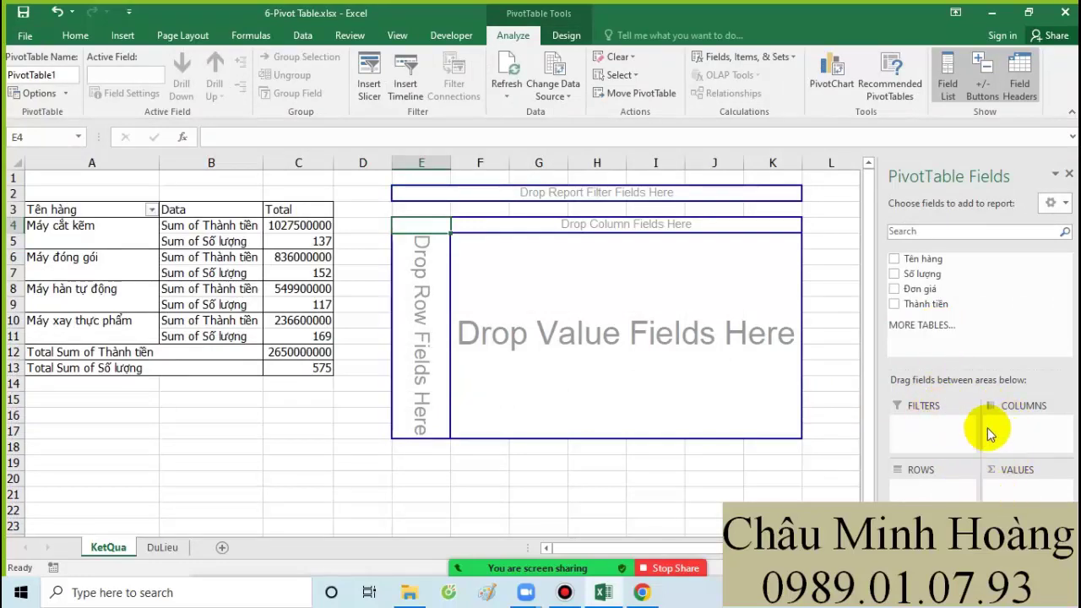
Check the course notes in Chrome on the PivotTable areas, and assign Tên hàng as the row field of the new PivotTable in Excel
left_click(641, 592)
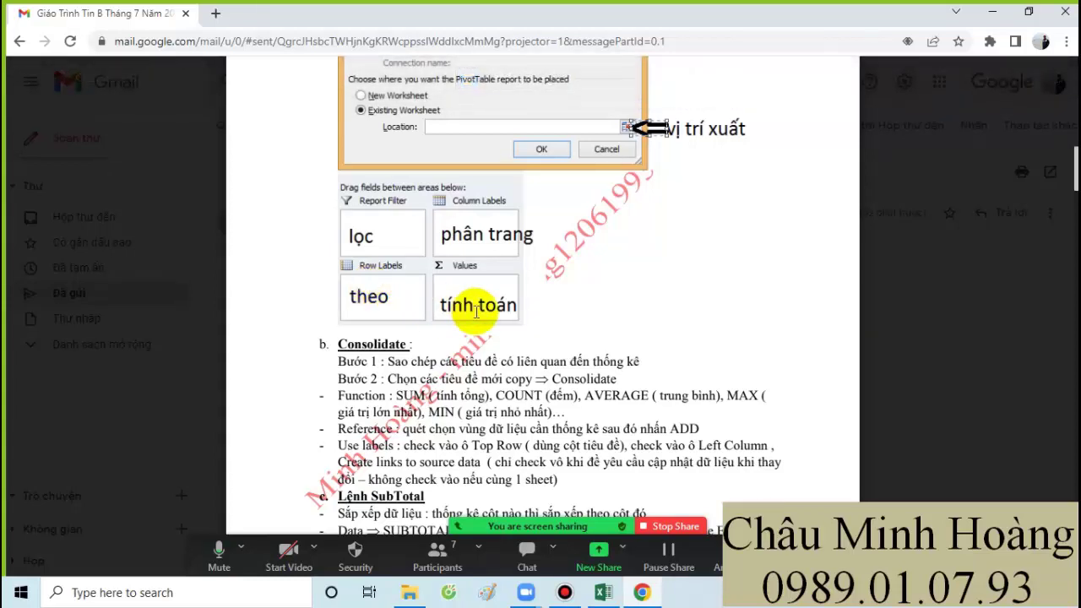
left_click(603, 592)
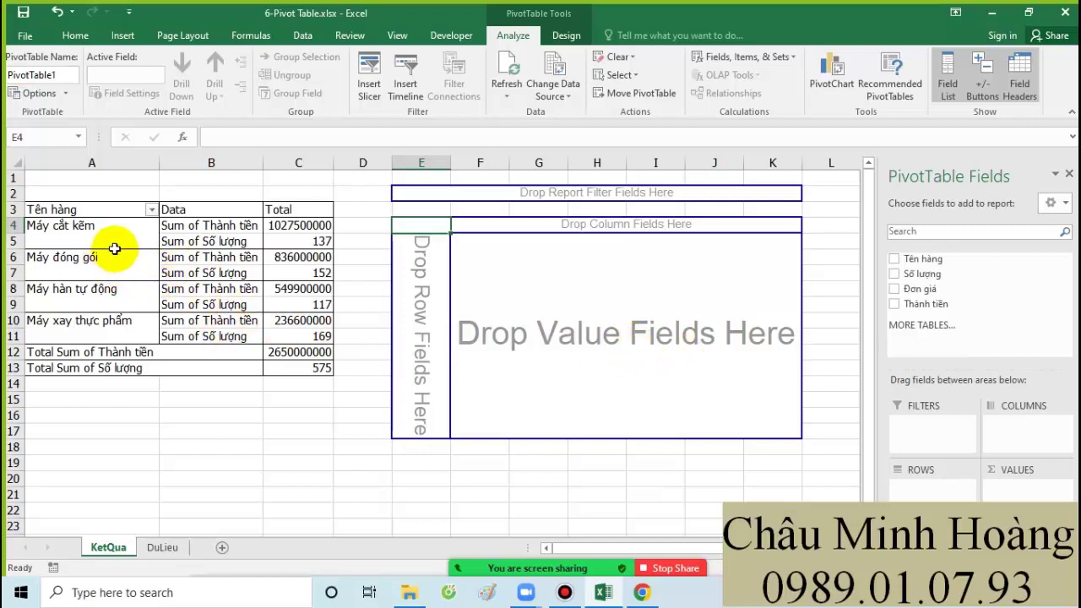
left_click_drag(942, 261, 927, 438)
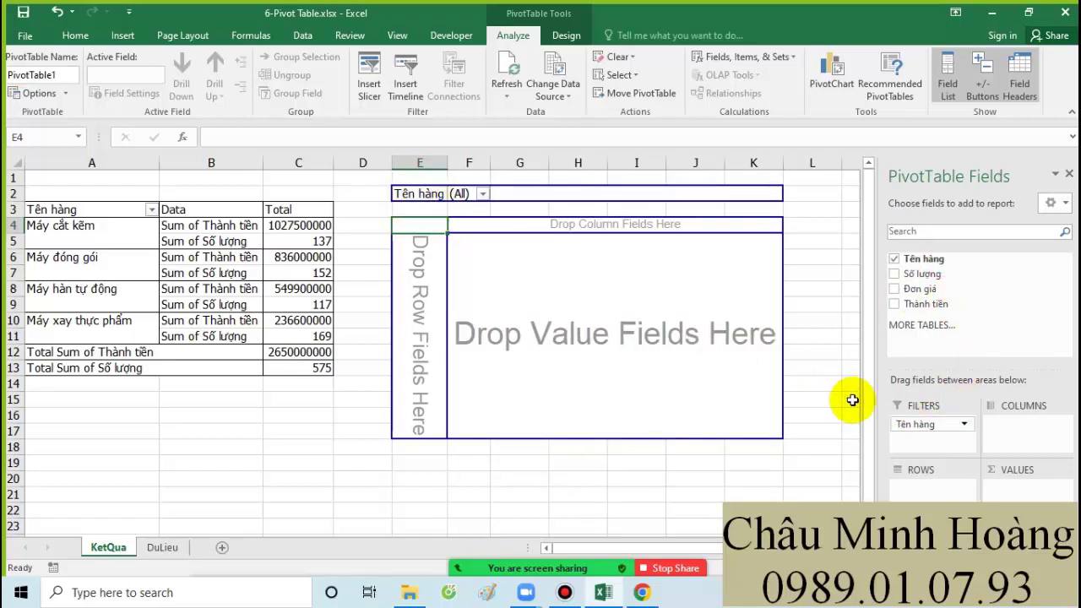
left_click_drag(924, 424, 916, 488)
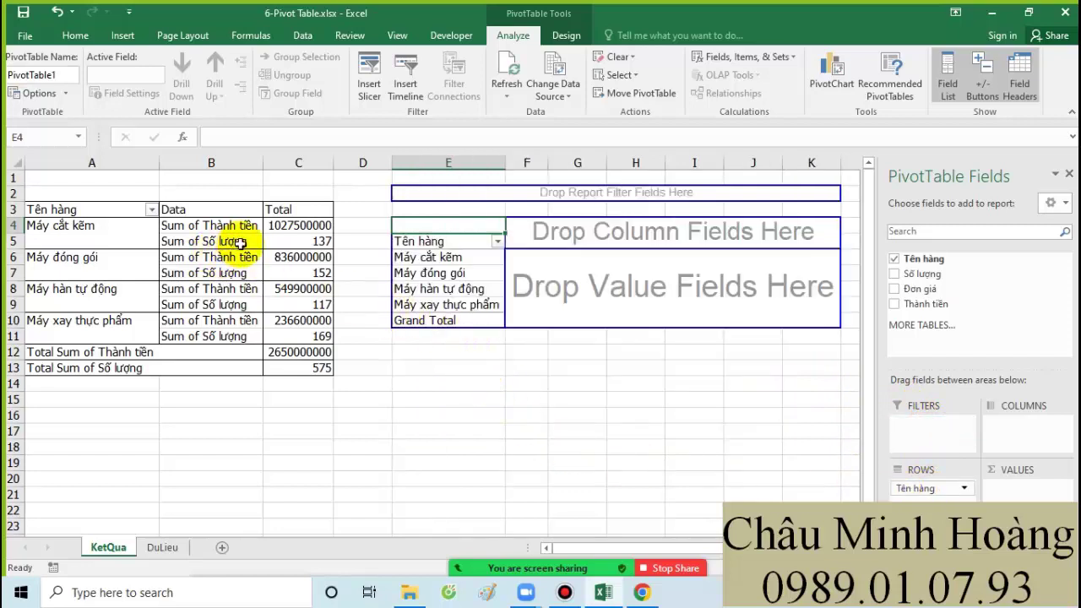
Add Thành tiền and Số lượng as summed values of the PivotTable, and move the Values field into the row area
left_click_drag(925, 303, 1009, 493)
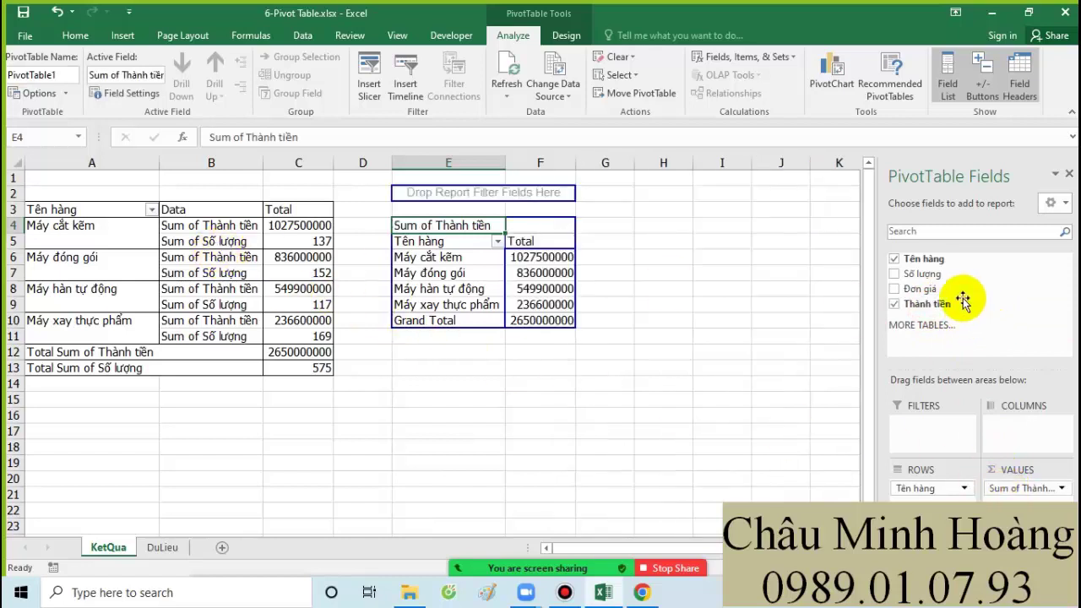
left_click_drag(927, 272, 1008, 500)
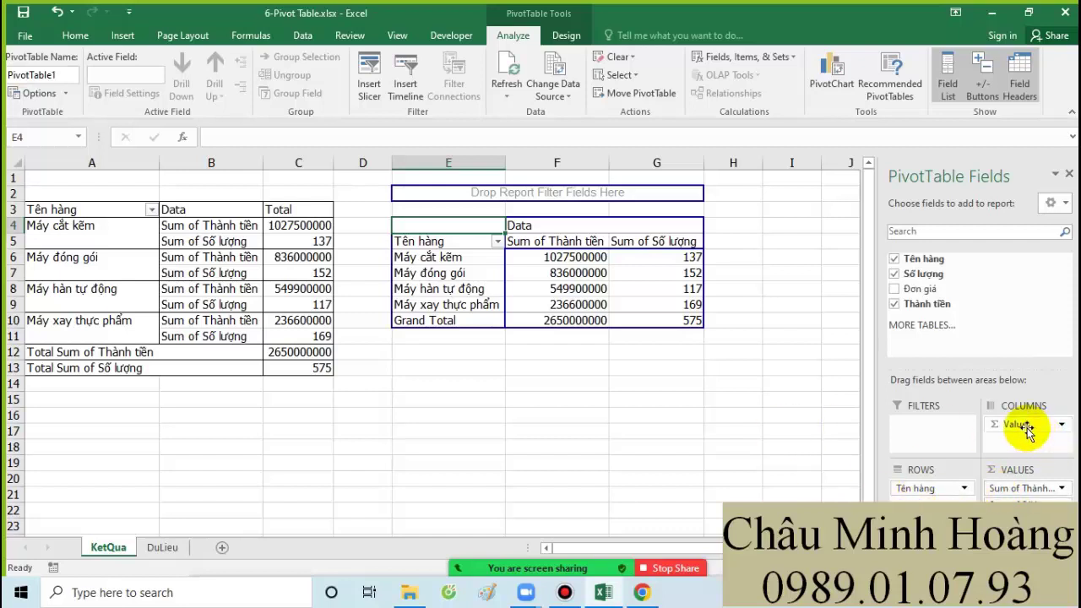
left_click_drag(1026, 429, 923, 437)
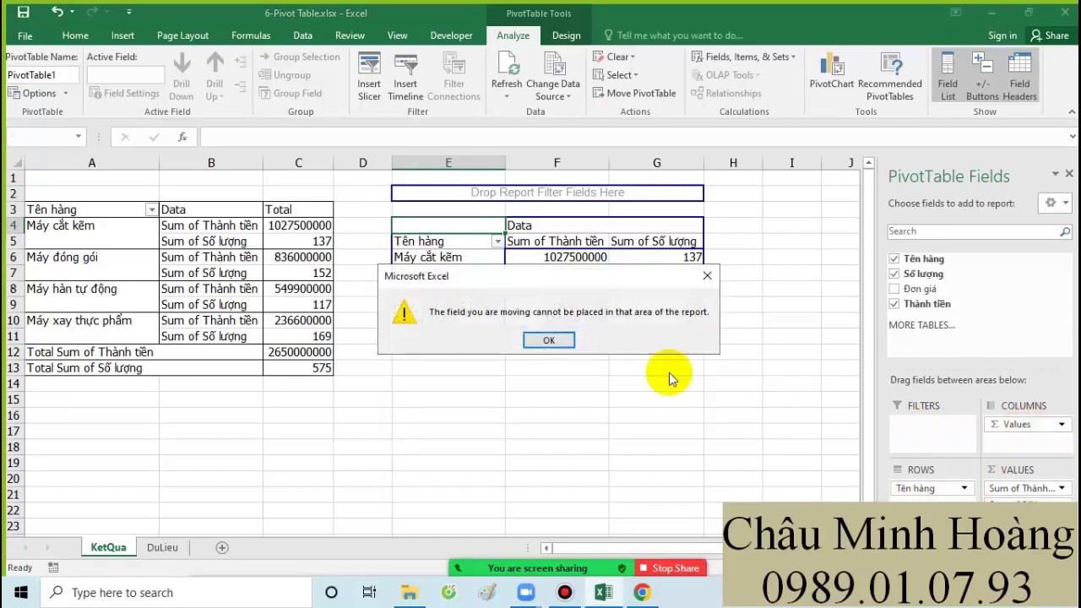
left_click(549, 340)
left_click_drag(997, 422, 906, 500)
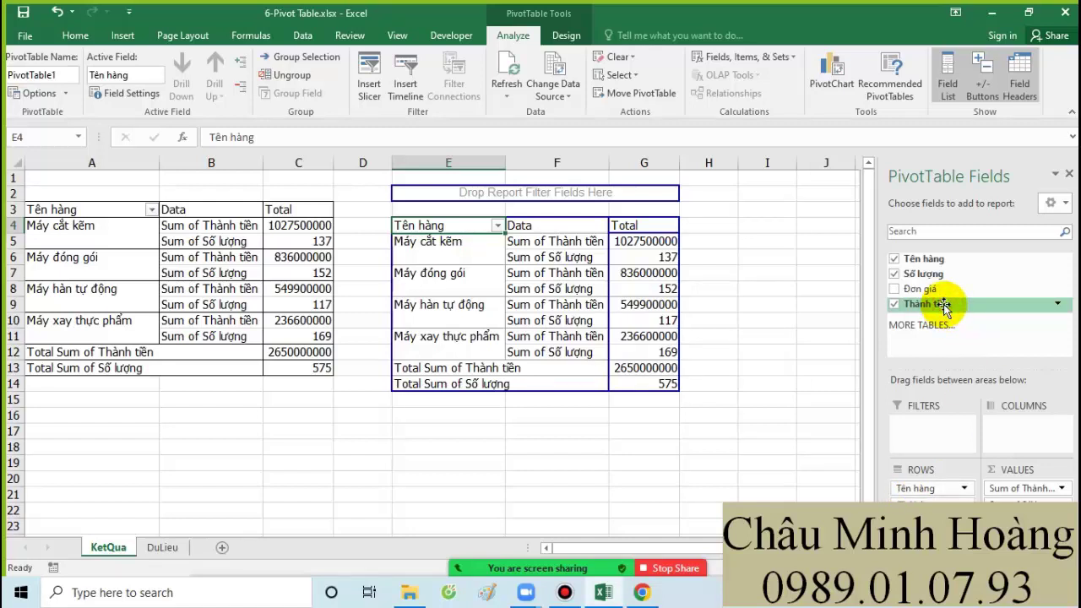
Try Thành tiền as the report filter of the PivotTable, and undo that change
left_click_drag(943, 309, 946, 442)
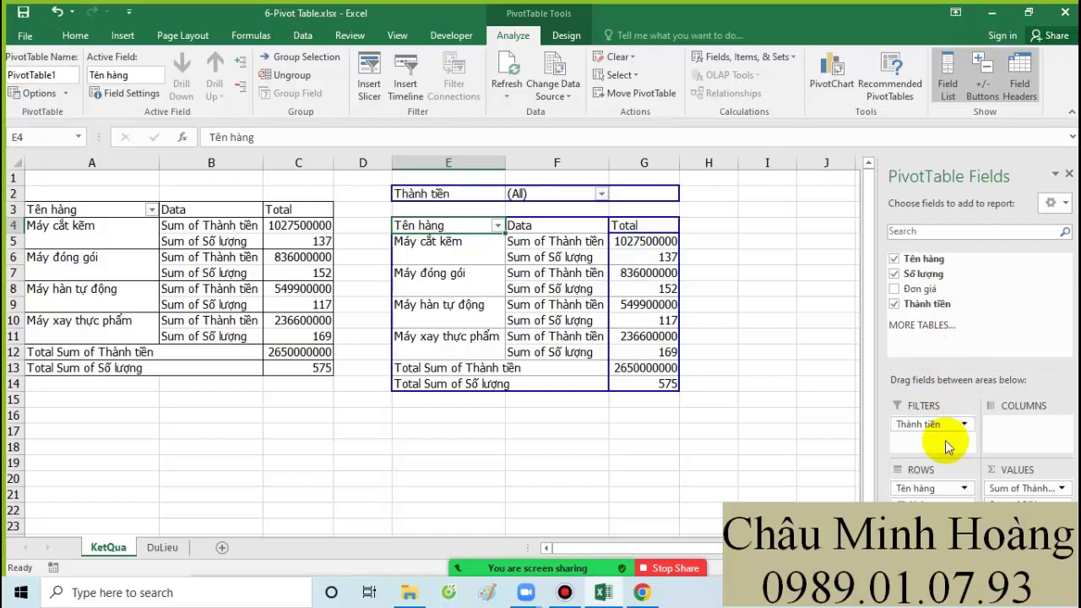
key("ctrl+z")
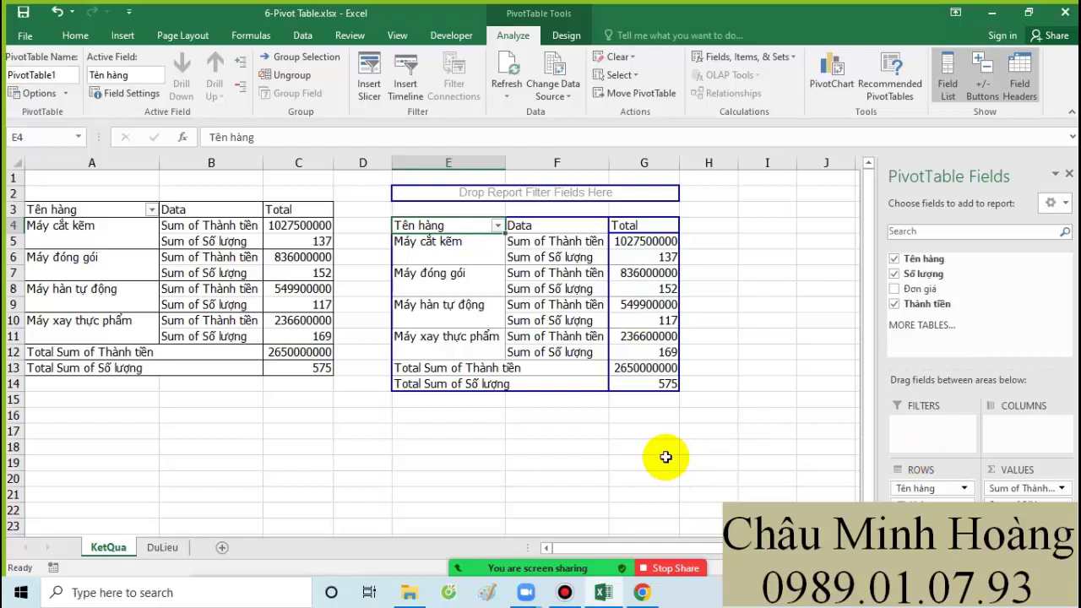
left_click(564, 592)
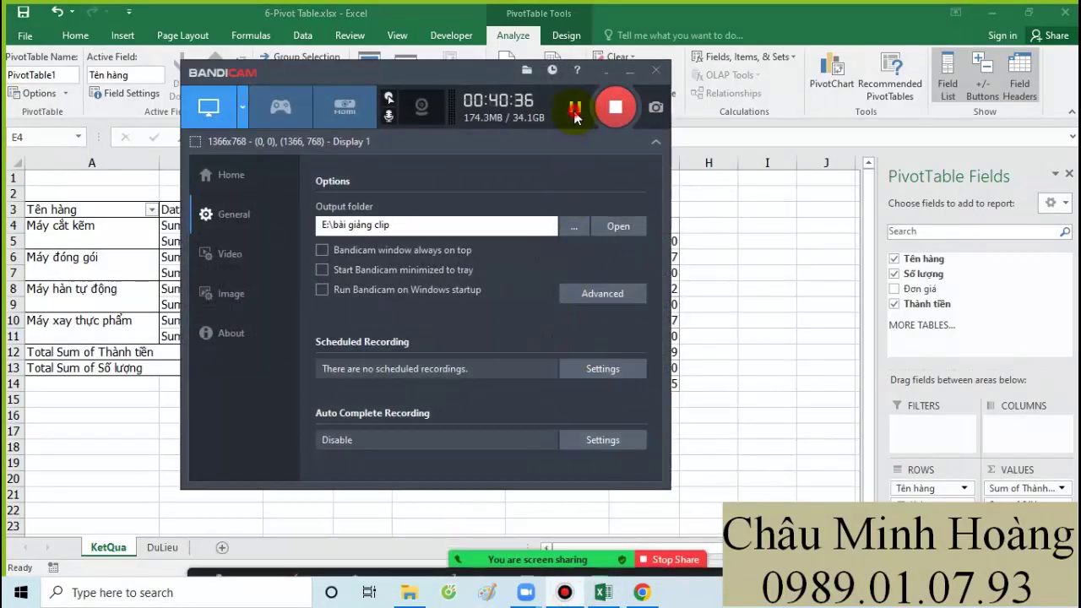
left_click(629, 71)
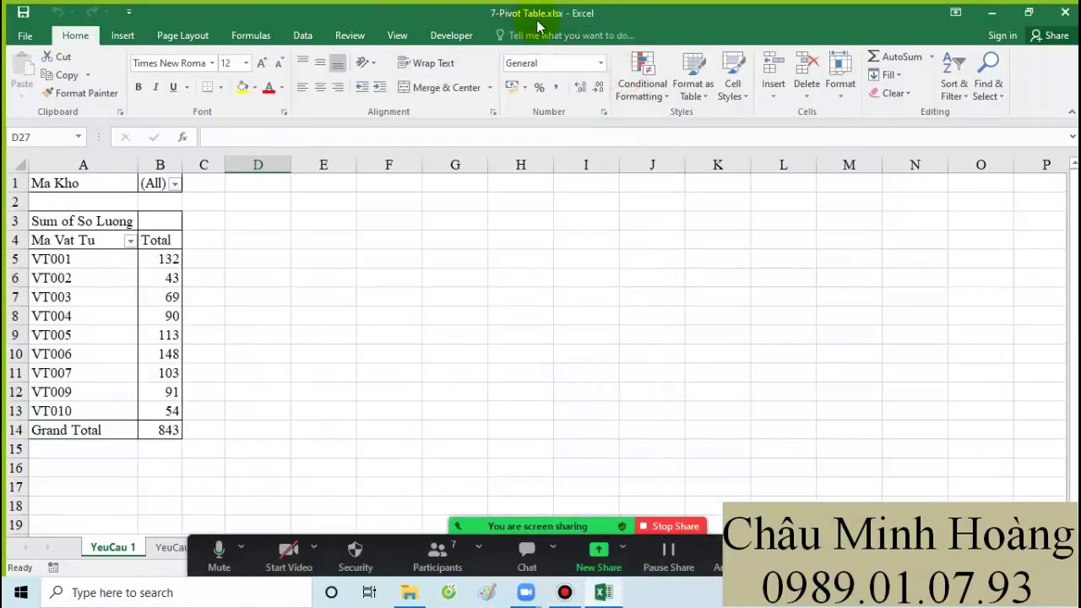
Examine the sample PivotTables on the YeuCau 1 and YeuCau 2 sheets
left_click(345, 391)
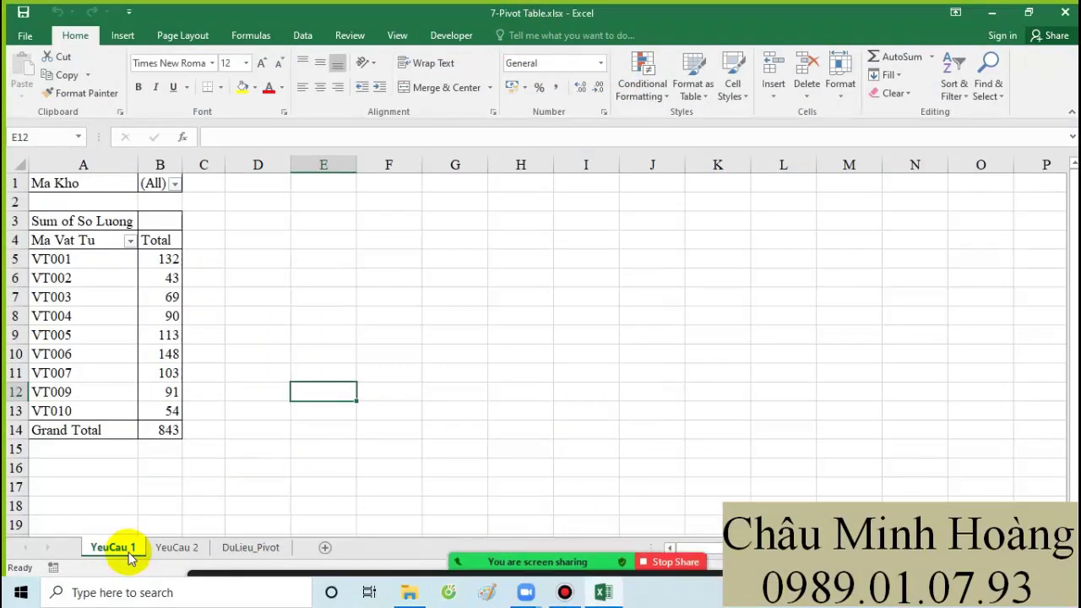
left_click_drag(217, 463, 70, 182)
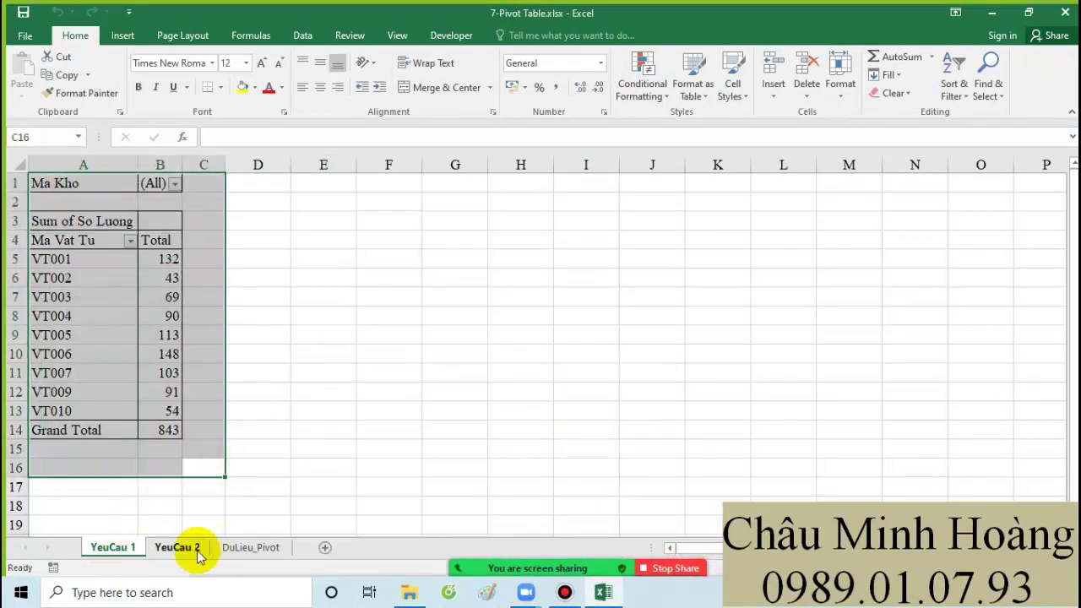
left_click(176, 547)
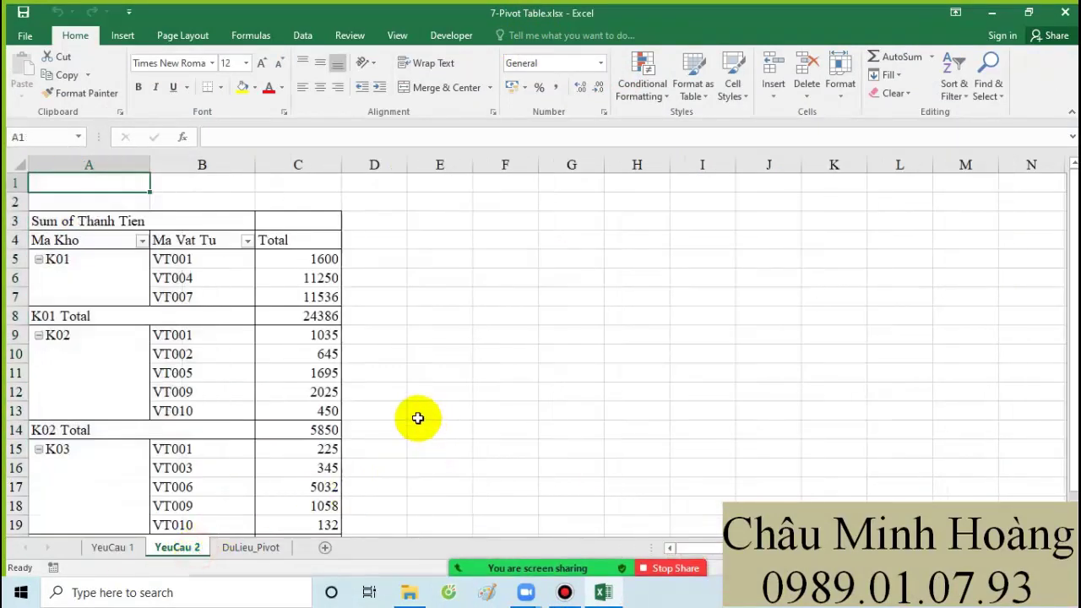
Start a new PivotTable with the whole table DuLieu_Pivot!$A$1:$F$37, including its header row, as the source range
left_click(250, 547)
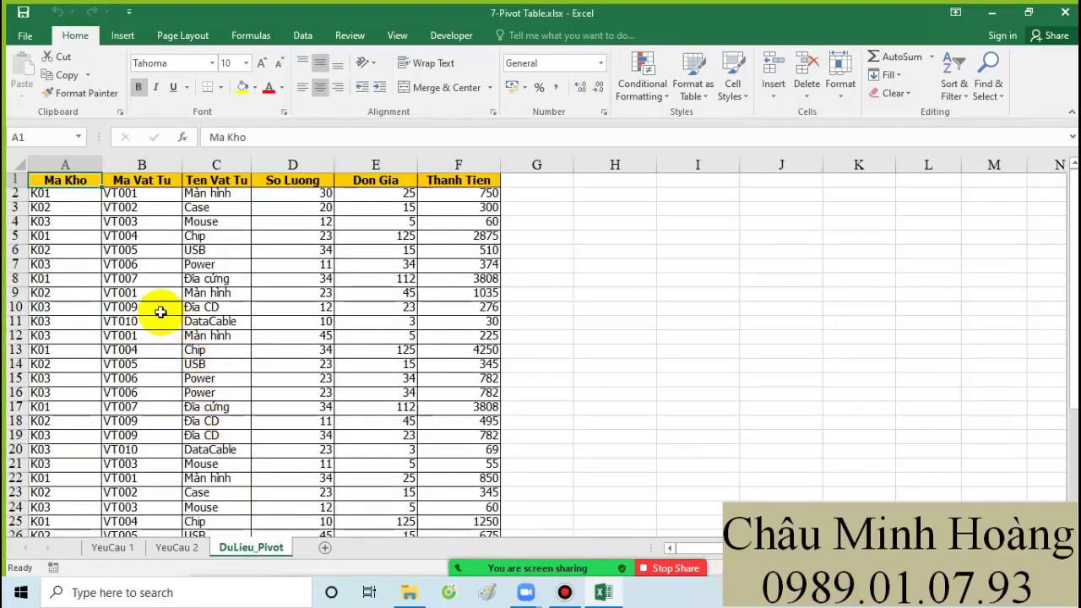
mouse_move(72, 183)
left_mouse_down()
mouse_move(234, 212)
mouse_move(429, 591)
mouse_move(458, 541)
mouse_move(475, 543)
mouse_move(466, 512)
left_mouse_up()
left_click(123, 36)
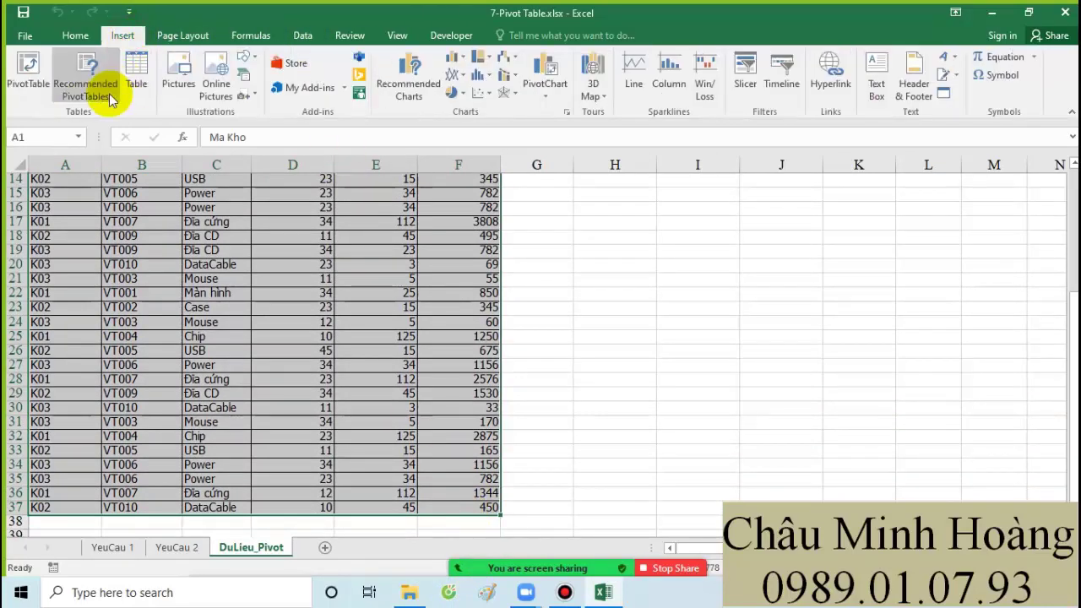
left_click(26, 81)
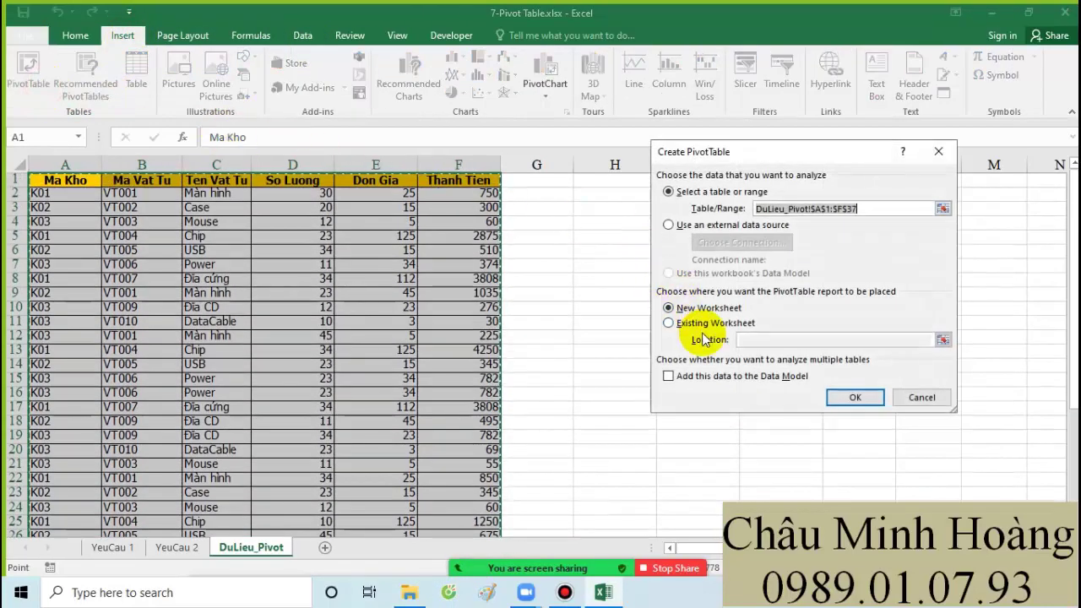
Place the PivotTable in an existing worksheet at 'YeuCau 1'!$D$4 and create it
left_click(686, 323)
left_click(707, 309)
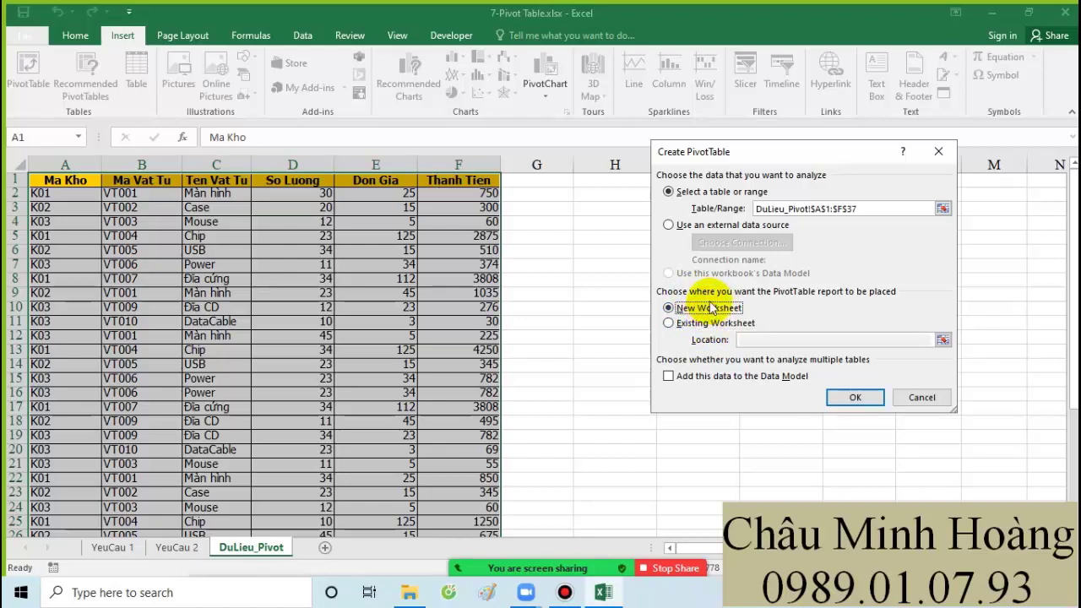
left_click(713, 322)
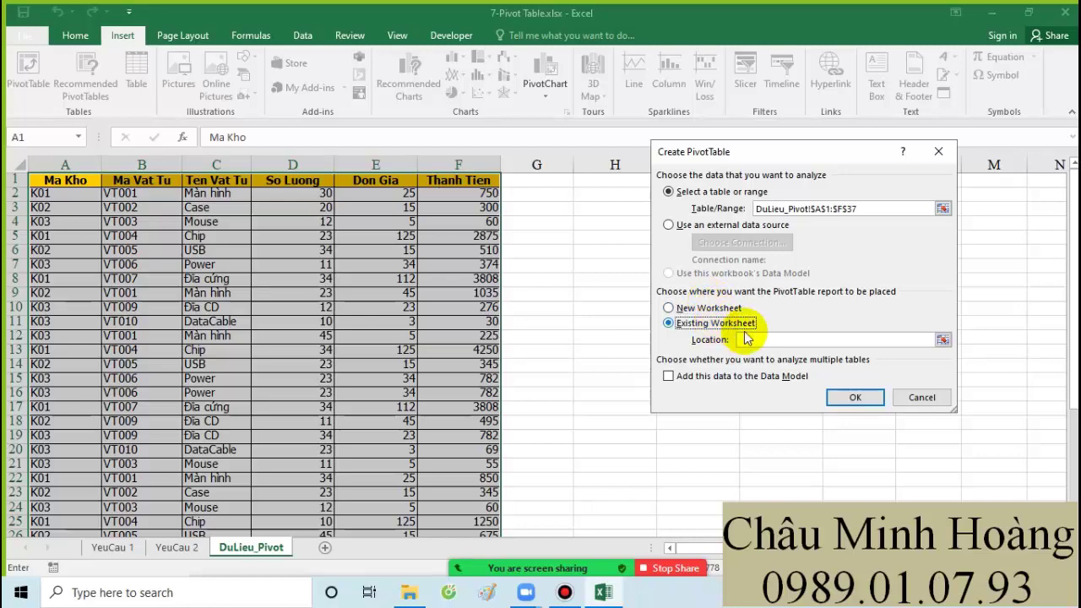
left_click(755, 339)
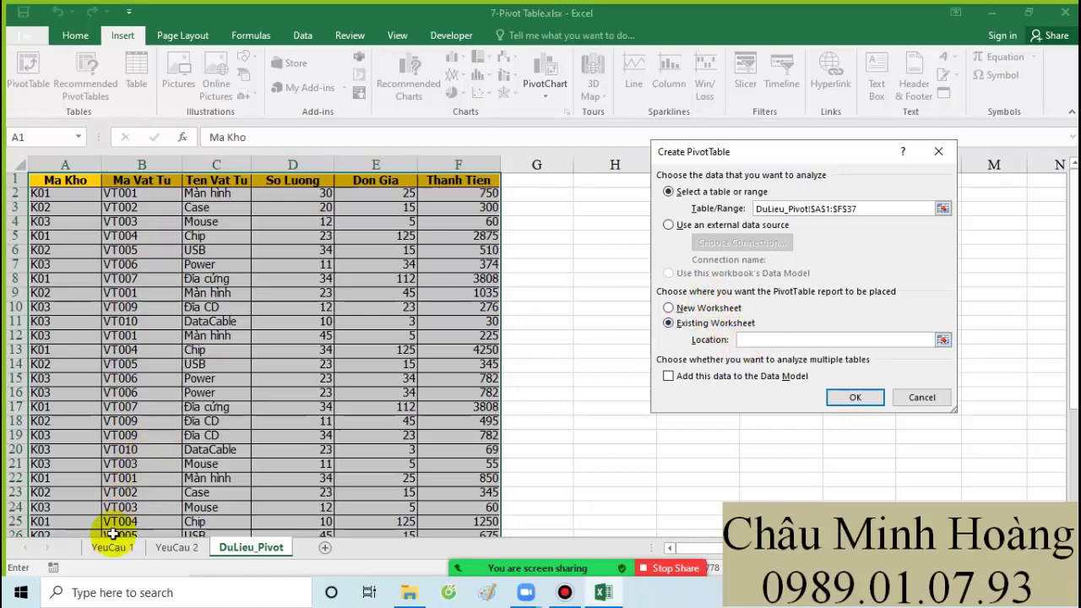
left_click(109, 547)
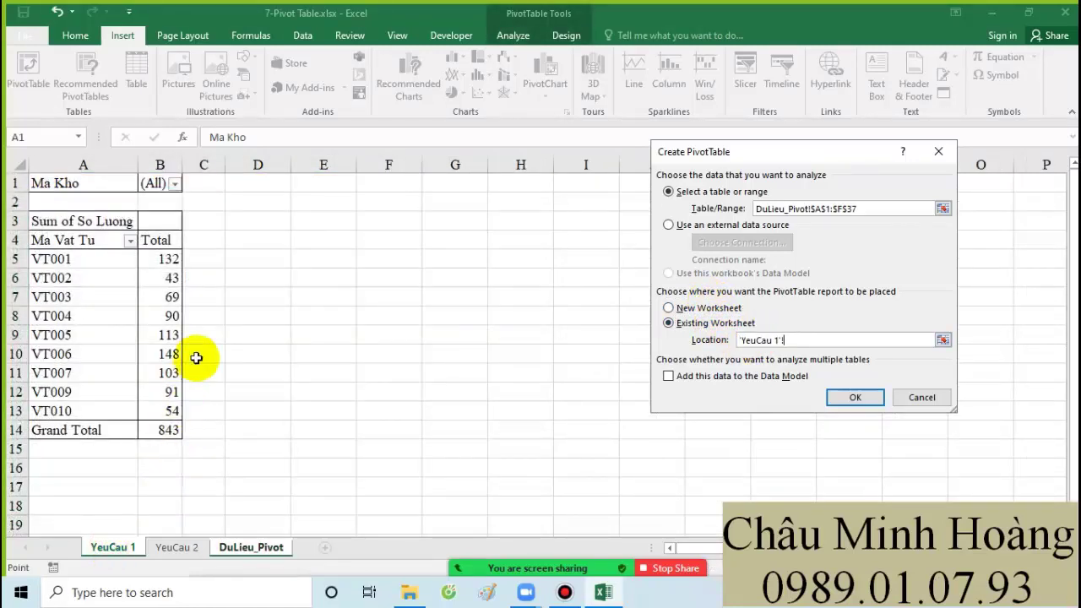
left_click(283, 240)
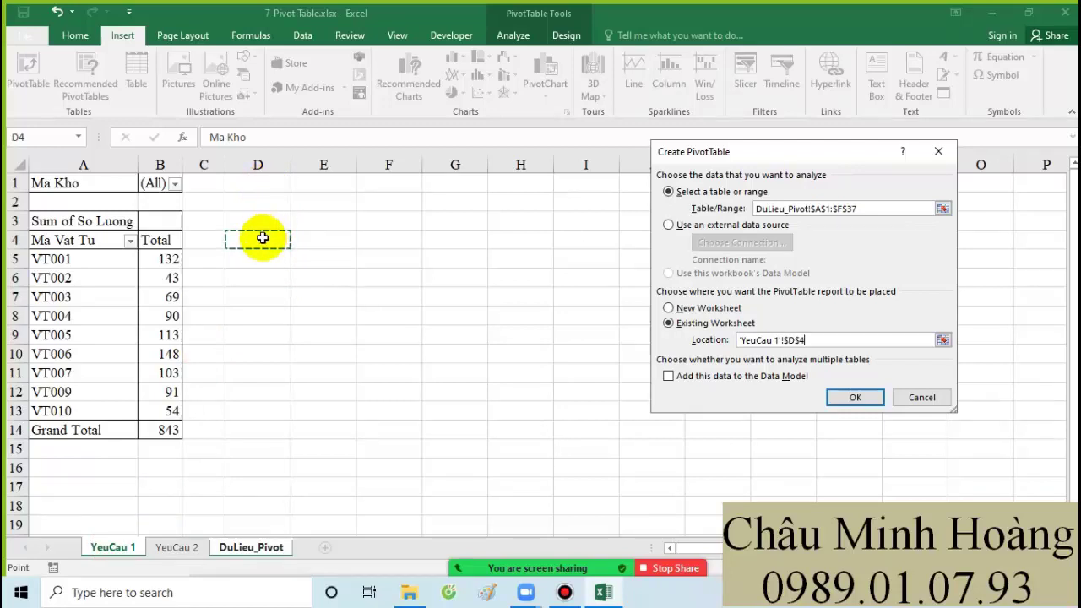
left_click(844, 397)
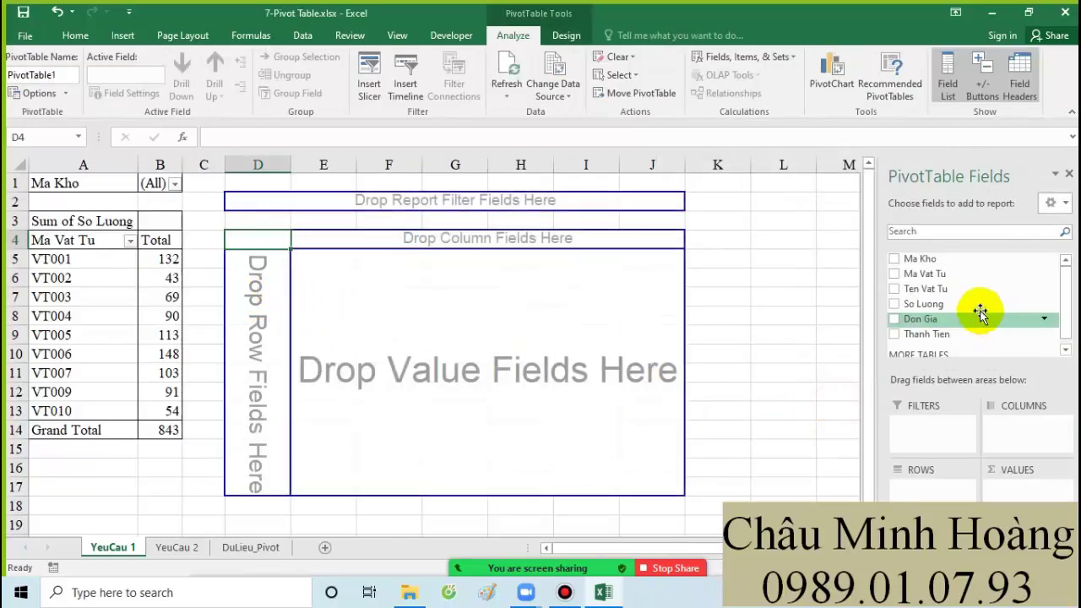
Lay out the YeuCau 1 PivotTable with Ma Kho as report filter, Ma Vat Tu as row field and So Luong as summed value
left_click_drag(919, 259, 920, 428)
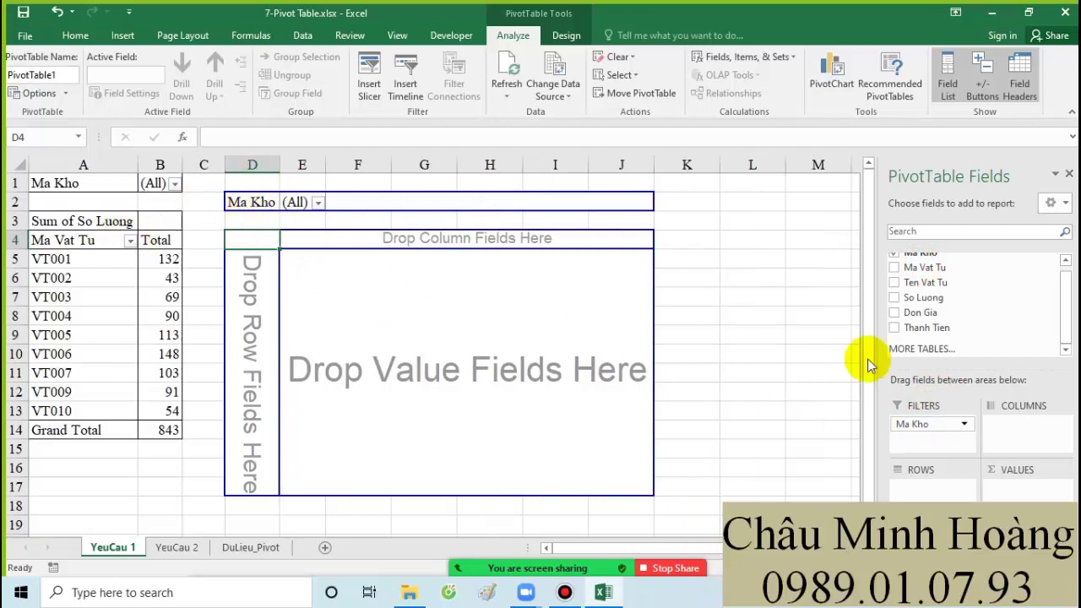
left_click_drag(924, 298, 1017, 488)
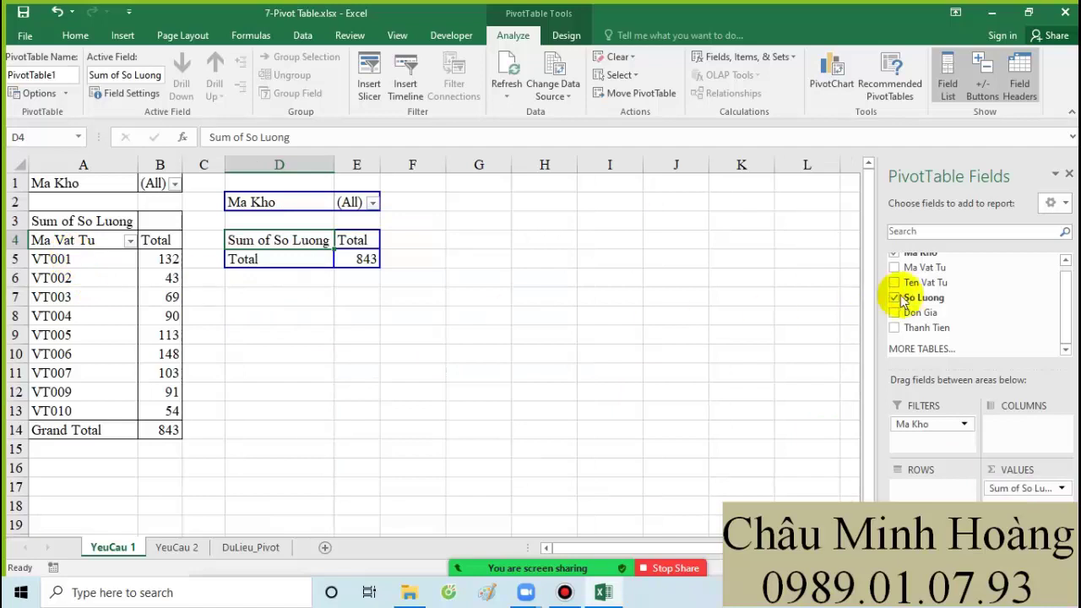
left_click_drag(934, 270, 932, 493)
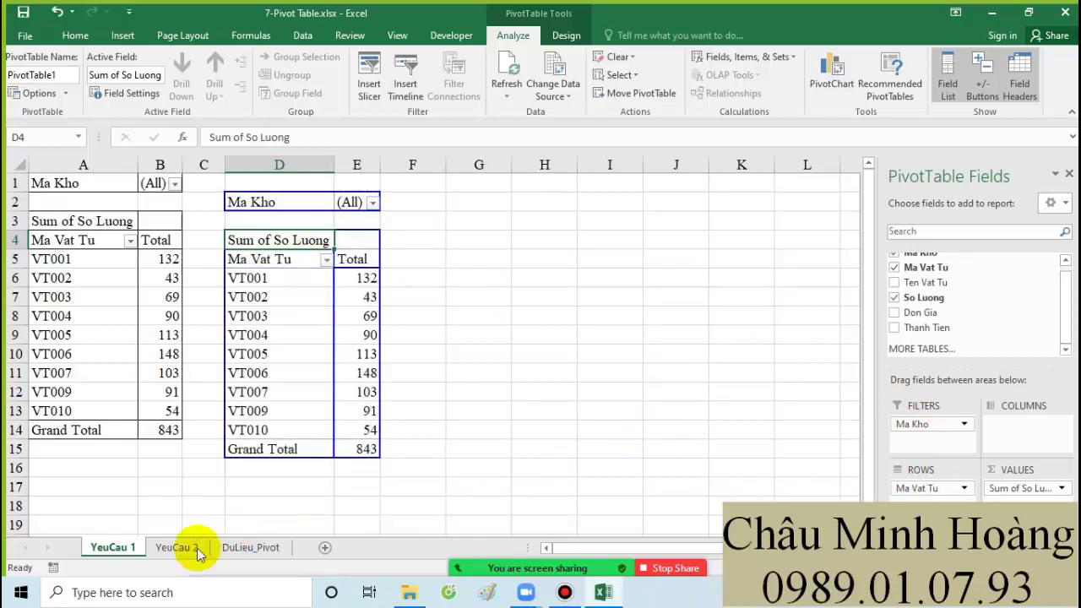
Create another PivotTable from the table DuLieu_Pivot!$A$1:$F$37, placed in an existing worksheet at 'YeuCau 2'!$E$4
left_click(237, 547)
left_click_drag(75, 181, 462, 480)
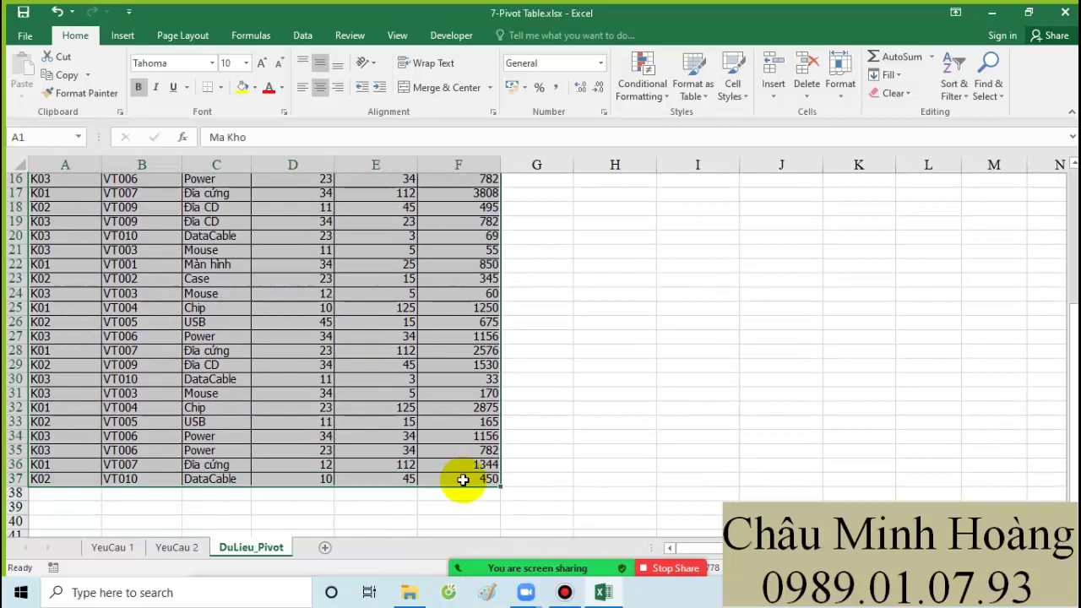
left_click(122, 34)
left_click(28, 76)
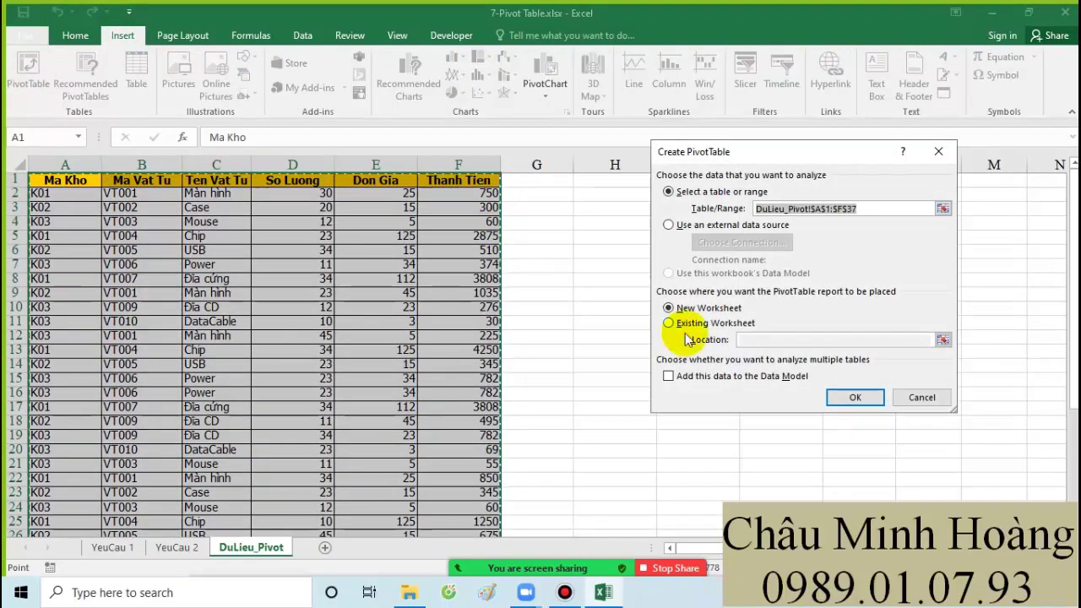
left_click(715, 323)
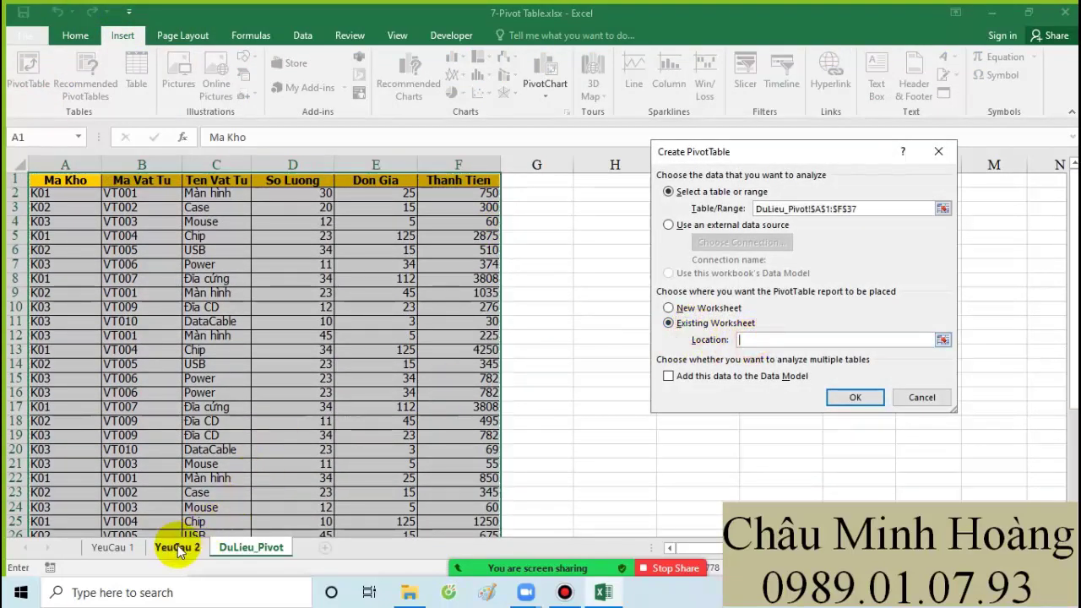
left_click(176, 547)
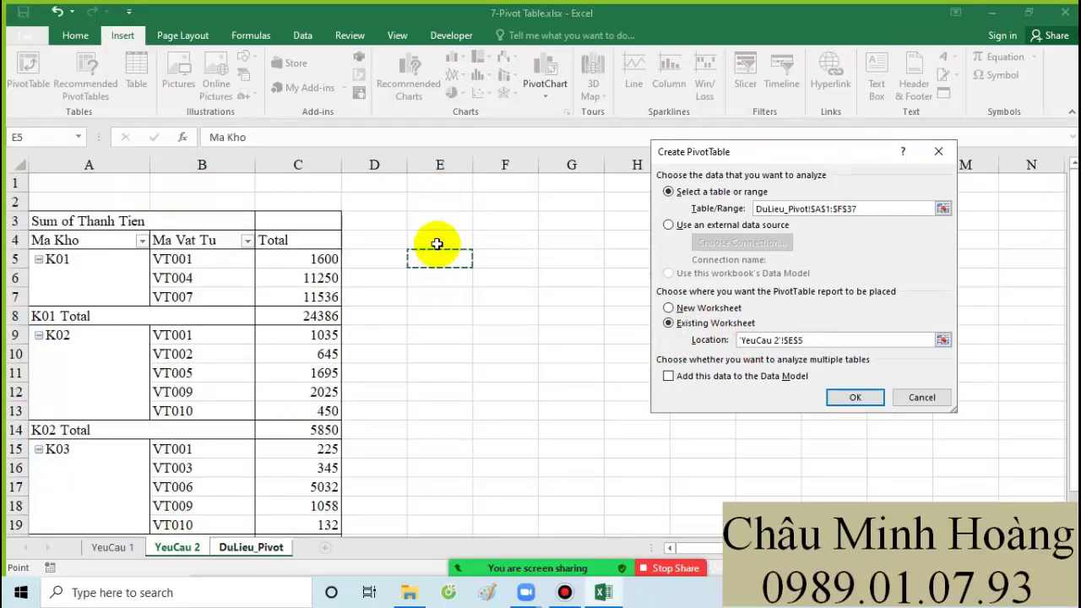
left_click(436, 244)
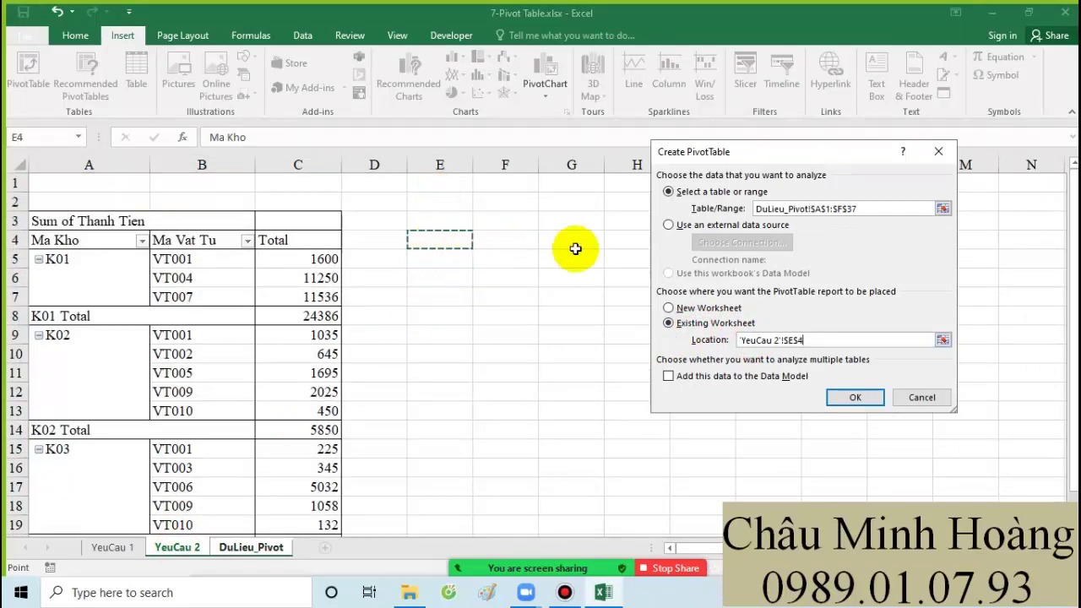
left_click(855, 398)
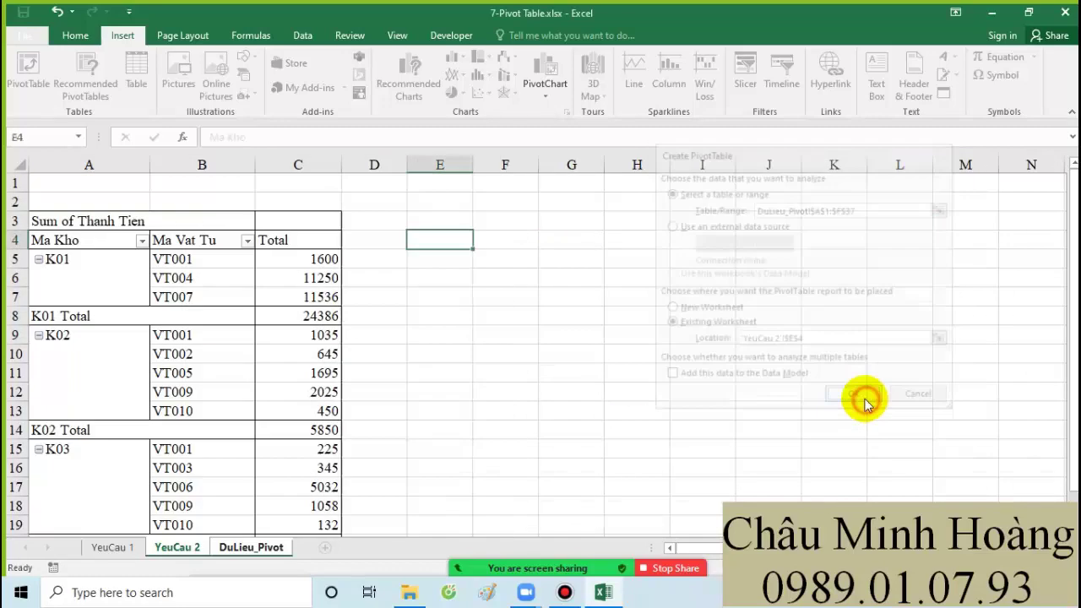
Lay out the YeuCau 2 PivotTable with Ma Kho and Ma Vat Tu as row fields and Thanh Tien as summed value
left_click_drag(920, 258, 922, 491)
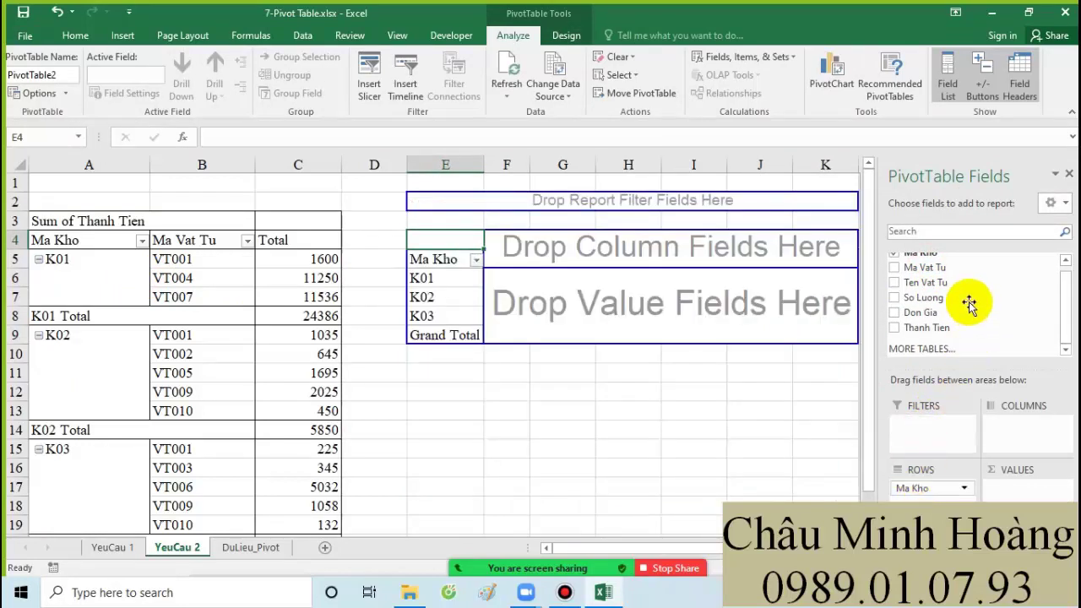
left_click_drag(924, 267, 916, 500)
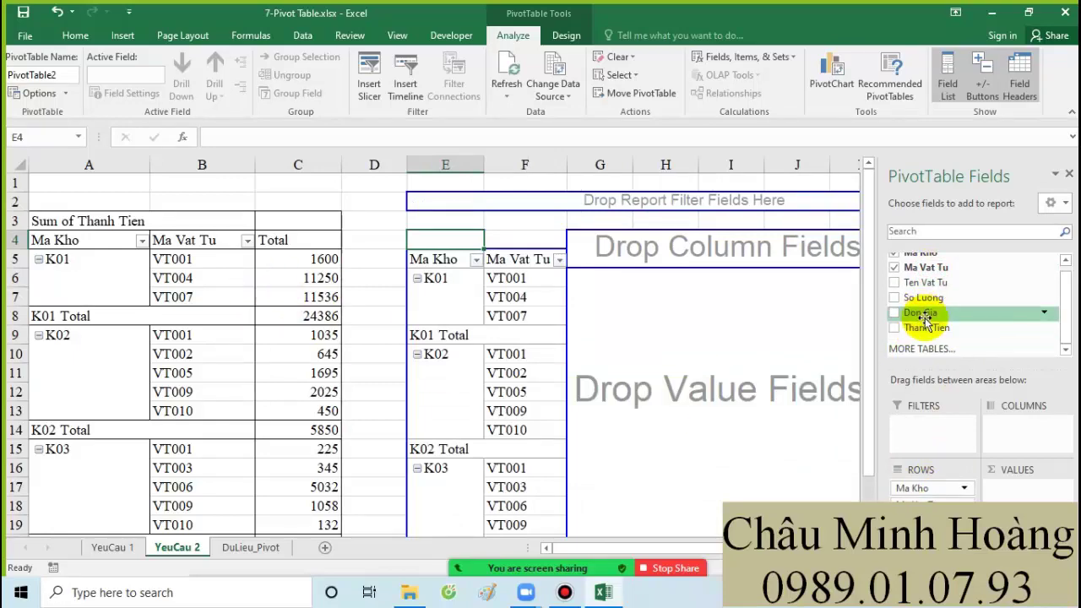
left_click_drag(924, 327, 1008, 485)
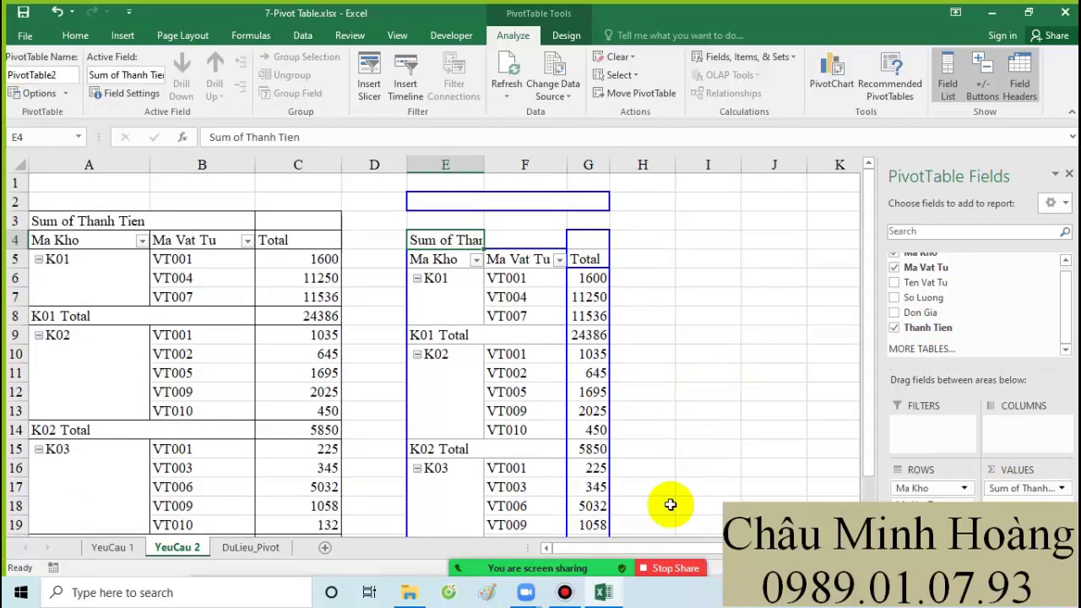
left_click(565, 594)
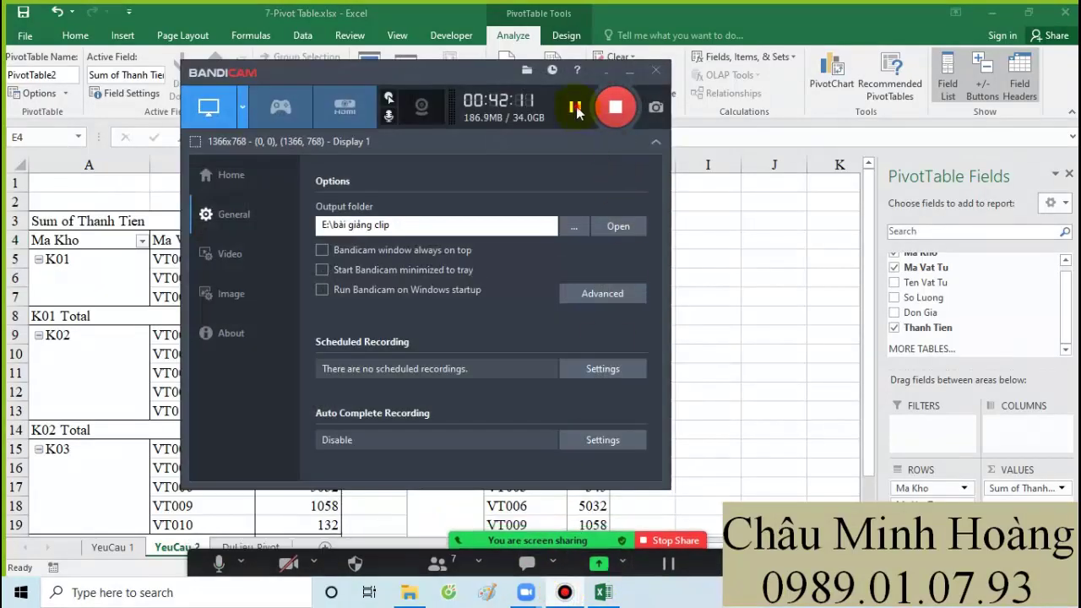
left_click(629, 73)
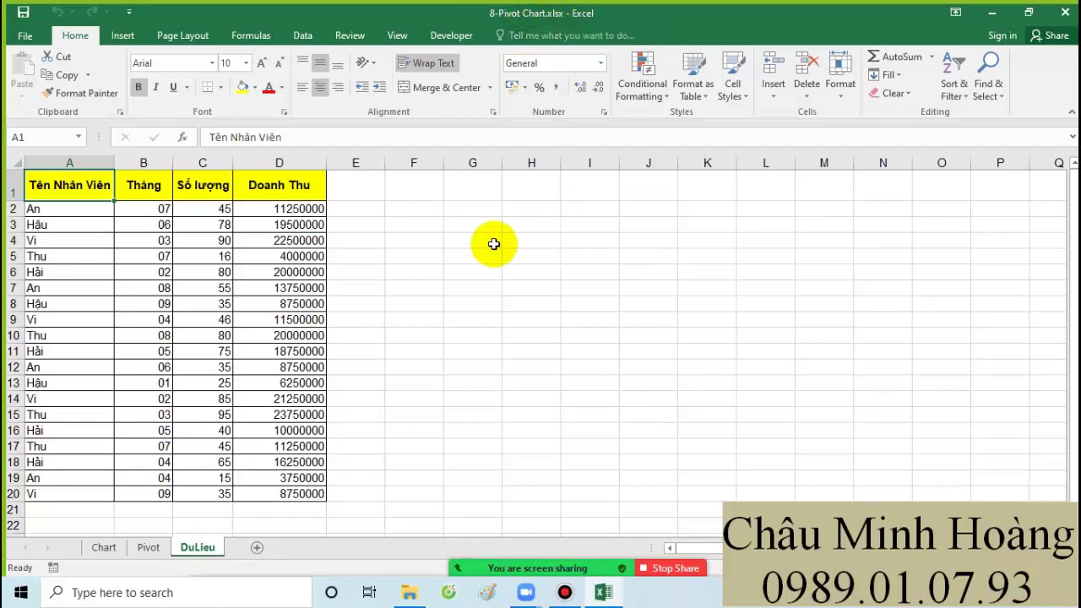
Review the sample PivotTable on the Pivot sheet and the exploded pie chart on the Chart sheet
left_click(148, 547)
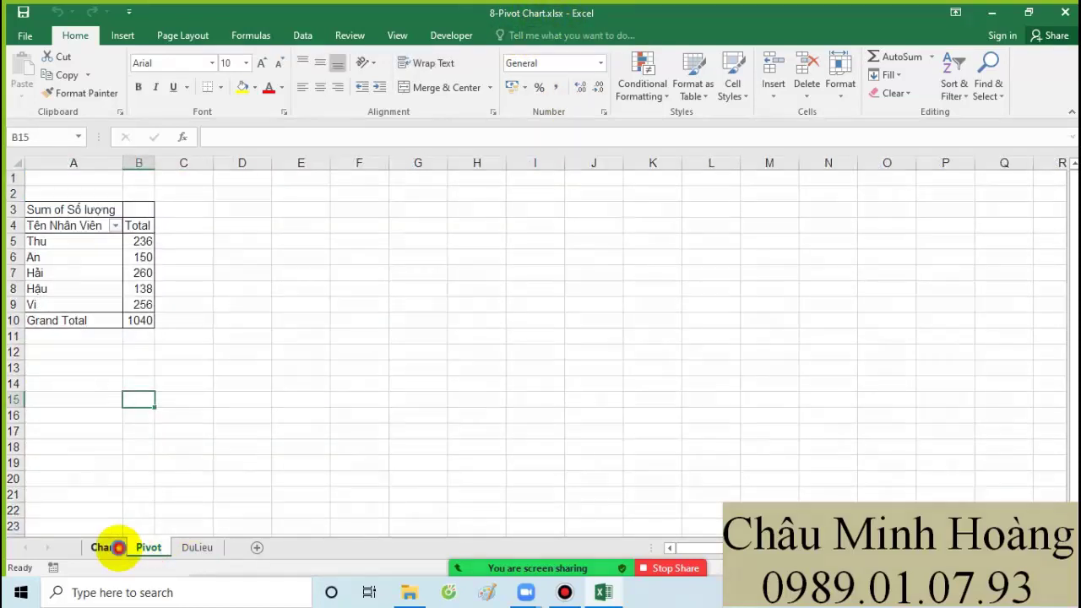
left_click(103, 547)
left_click(613, 321)
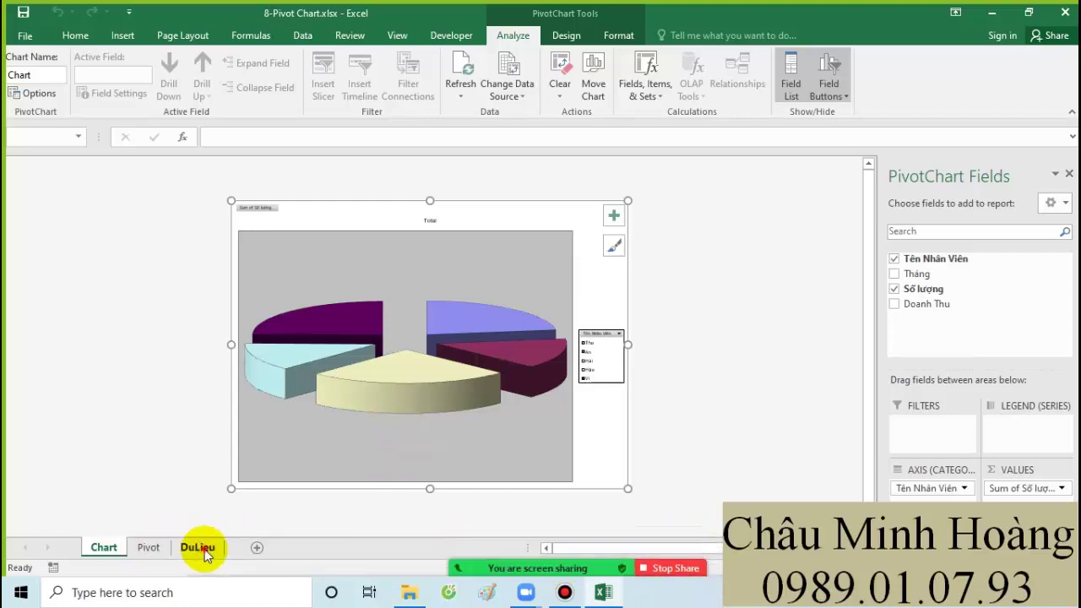
Start a PivotChart from the data range A1:D20 on the DuLieu sheet
left_click(197, 547)
mouse_move(83, 190)
left_mouse_down()
mouse_move(285, 284)
mouse_move(289, 488)
left_mouse_up()
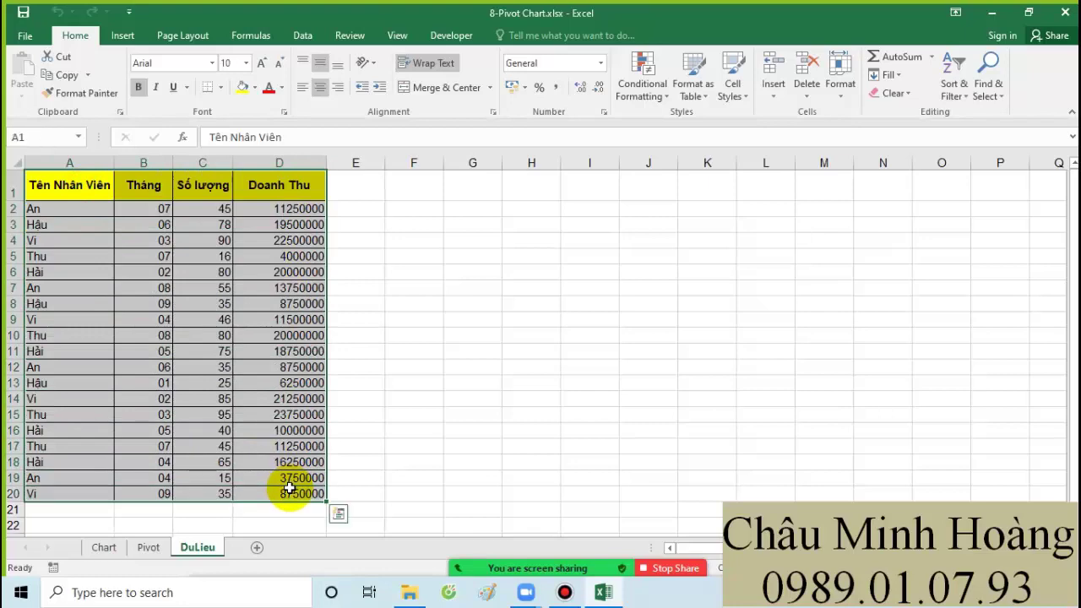
left_click(564, 592)
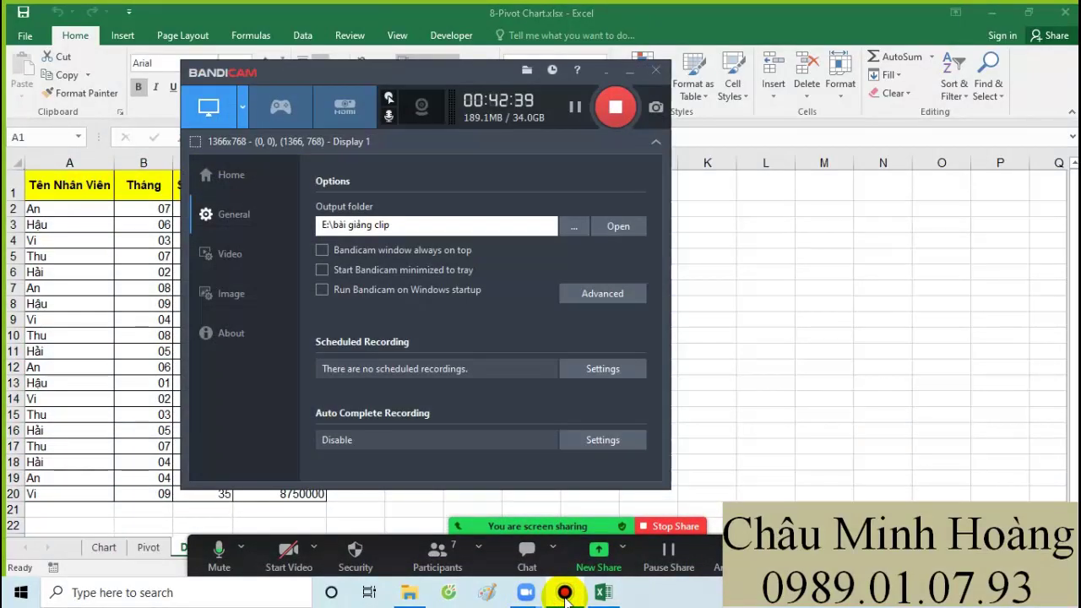
left_click(564, 592)
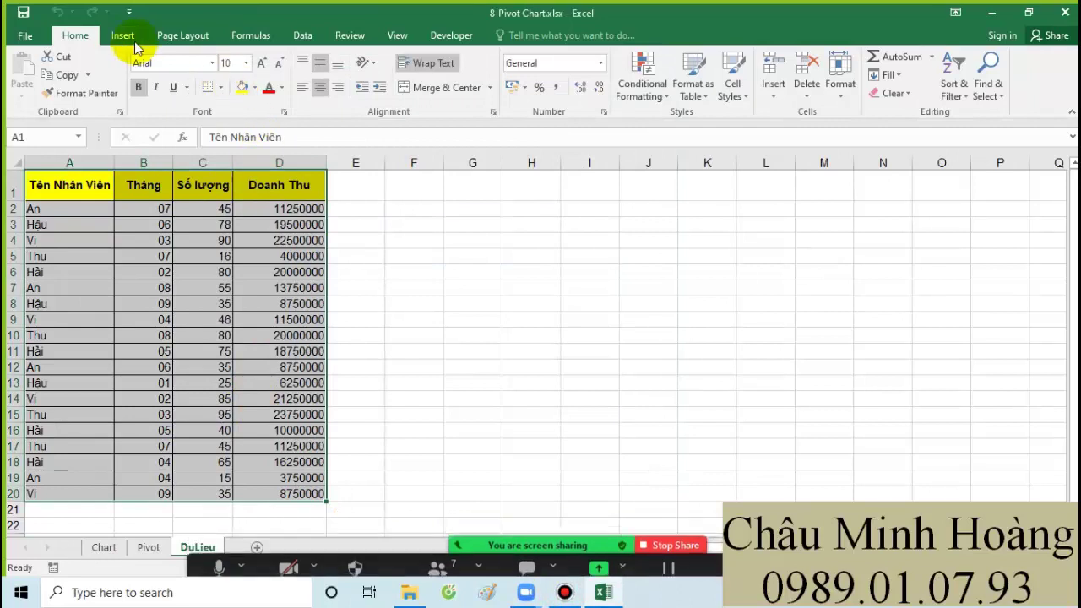
left_click(131, 39)
left_click(550, 100)
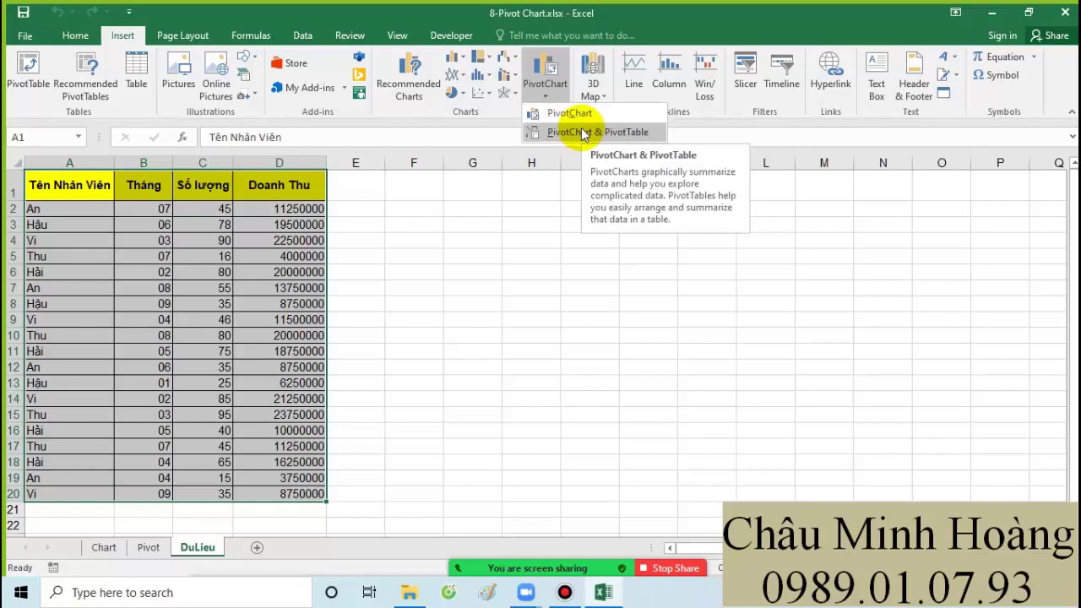
left_click(579, 113)
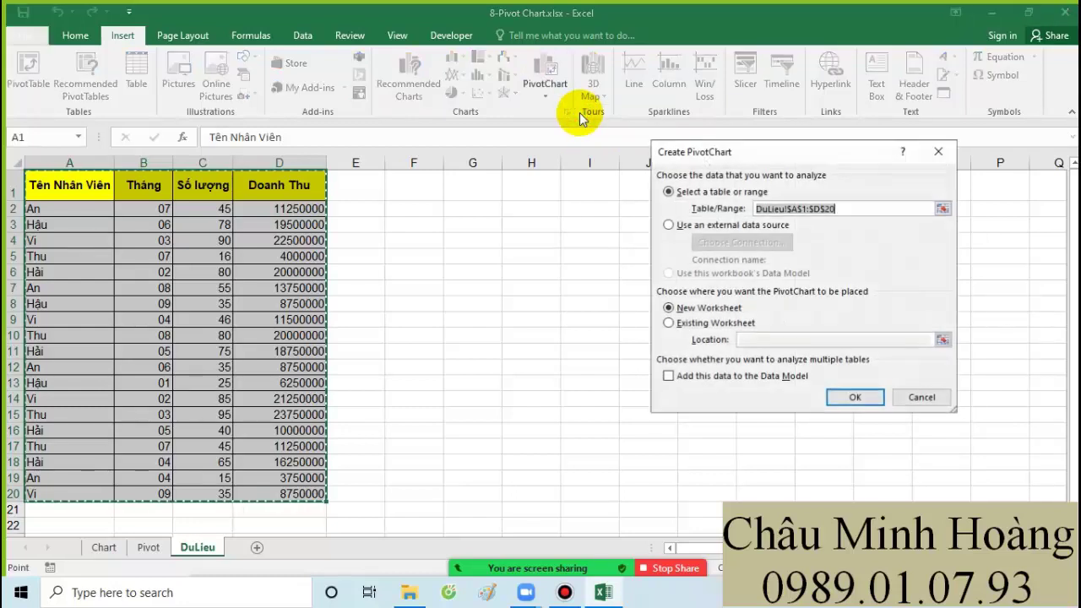
Place the PivotChart in the existing worksheet at DuLieu!$C$25 and create it
left_click(716, 322)
left_click(147, 548)
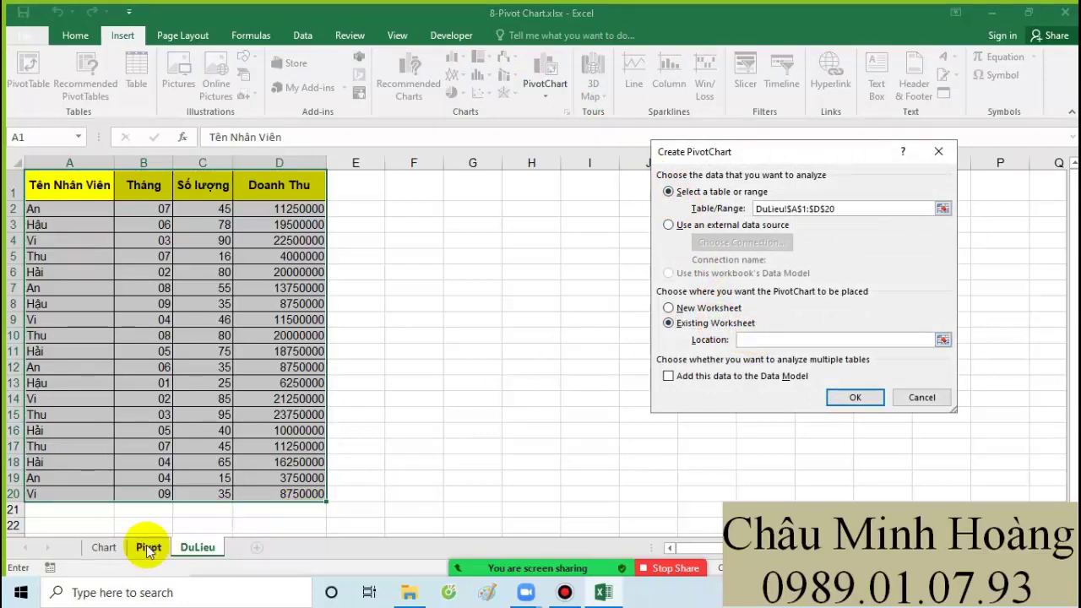
left_click(196, 547)
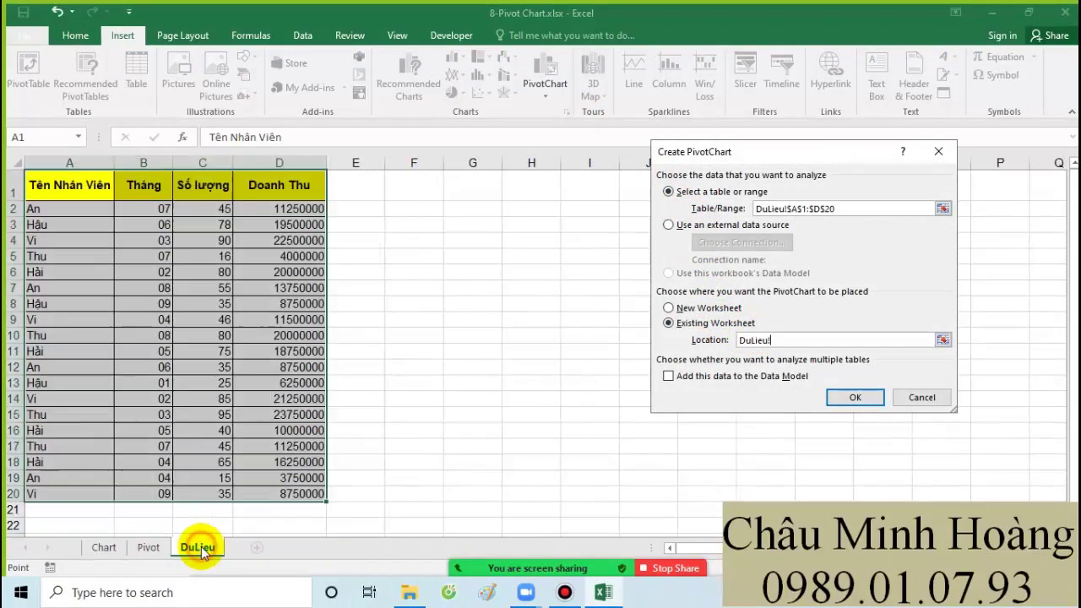
scroll(363, 422, "down", 3)
left_click(188, 414)
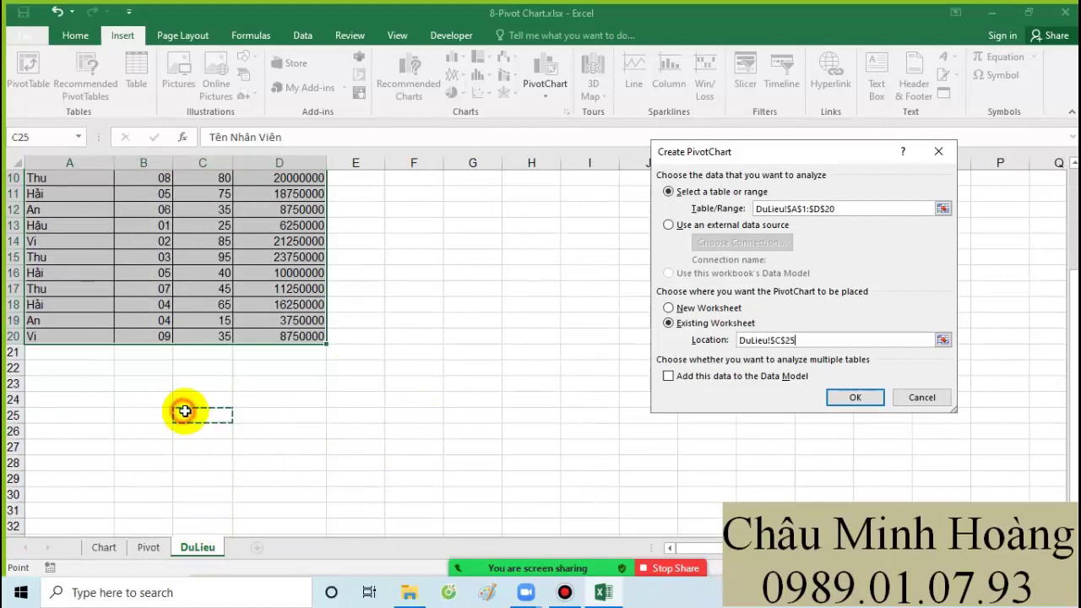
left_click(853, 396)
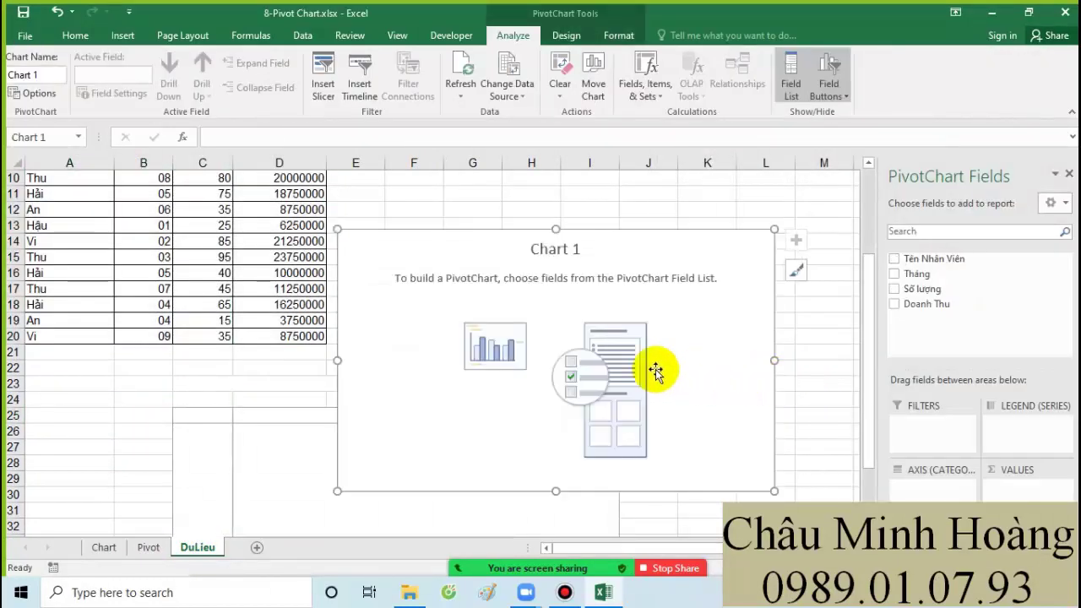
Move the empty chart up beside the data and build it with Tên Nhân Viên as axis field and Doanh Thu as summed value
scroll(322, 383, "down", 3)
scroll(388, 405, "up", 3)
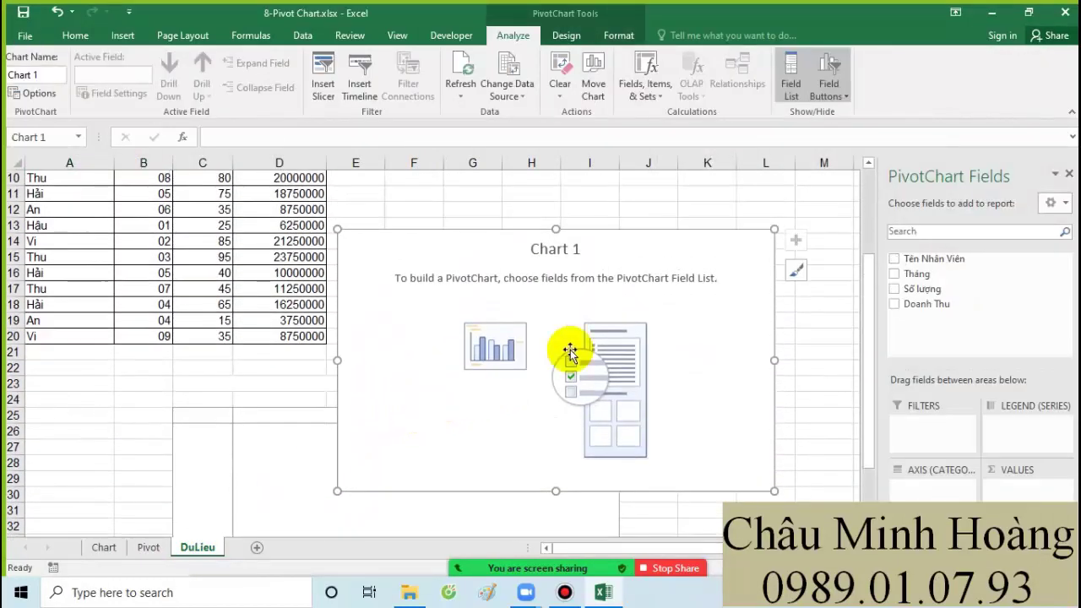
left_click_drag(680, 275, 759, 200)
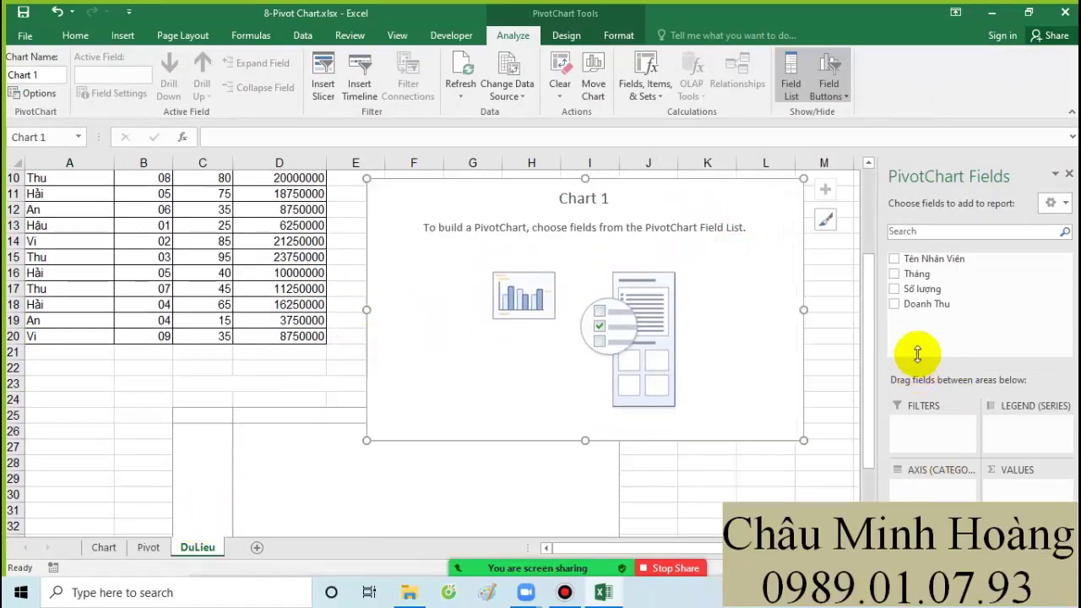
left_click(937, 305)
left_click_drag(942, 314, 1017, 487)
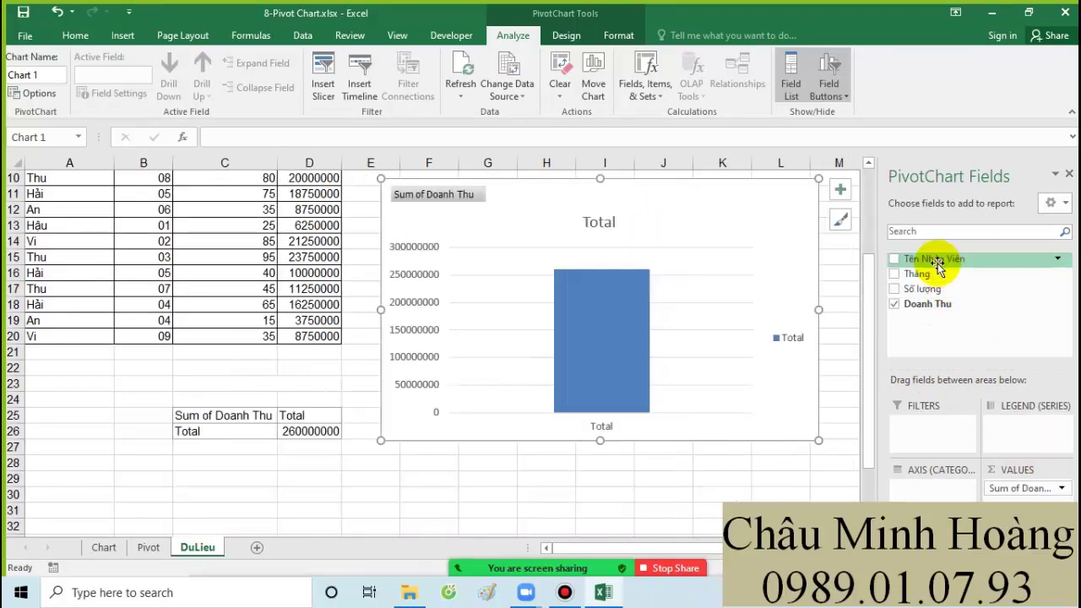
left_click_drag(929, 259, 929, 491)
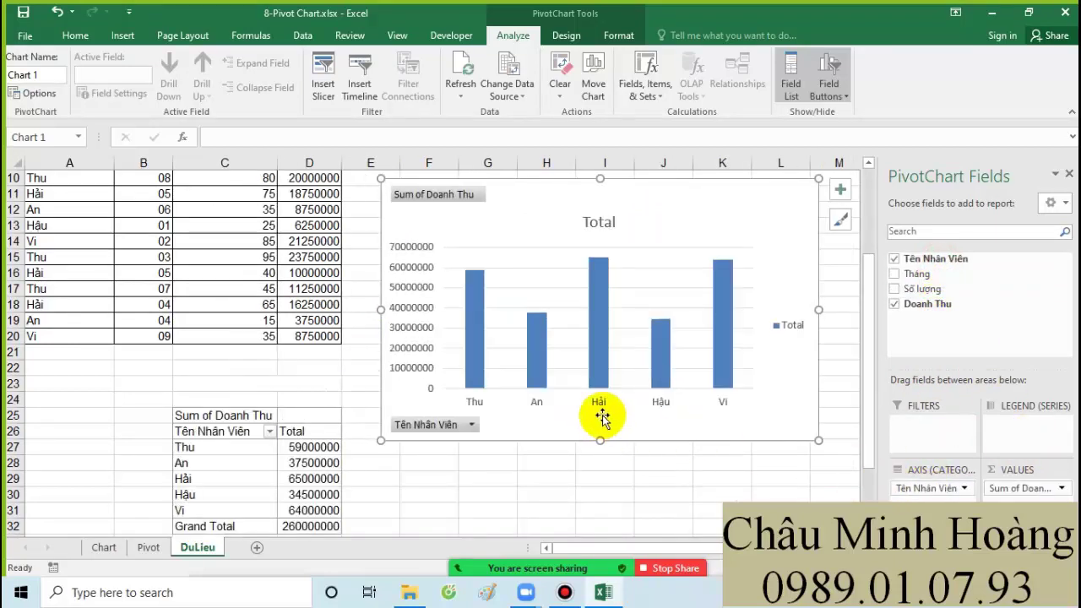
Change the PivotChart from columns to a 3-D pie
left_click(602, 285)
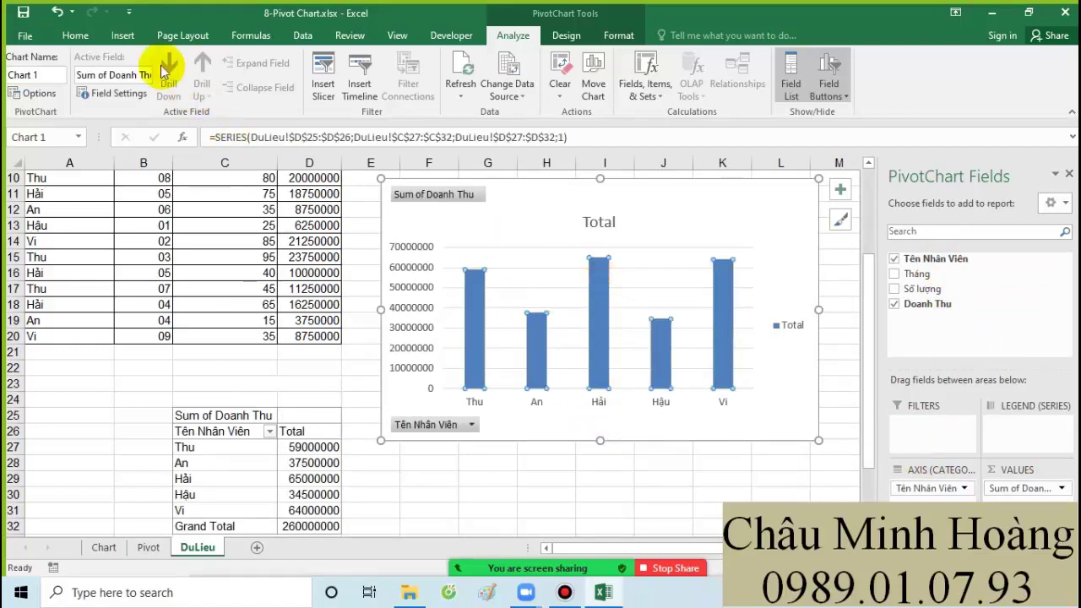
left_click(122, 36)
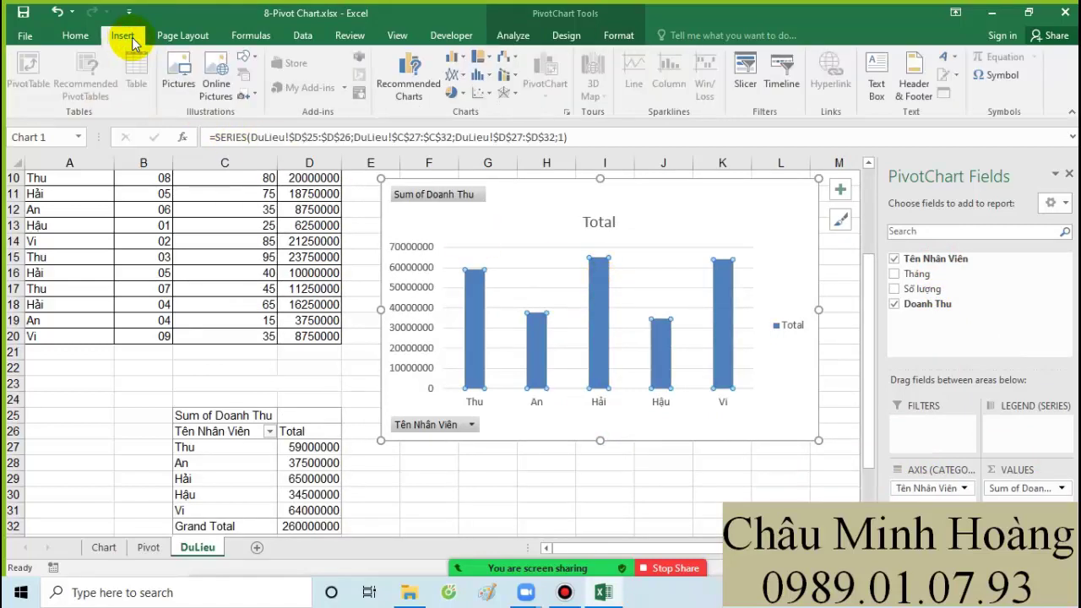
left_click(456, 93)
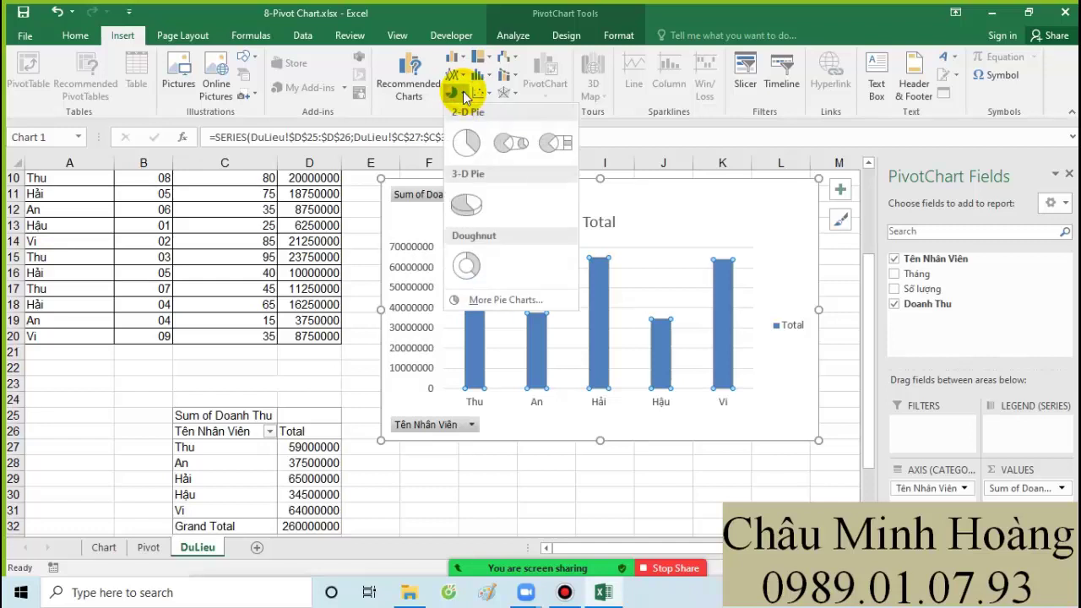
left_click(469, 207)
Try pulling all the pie slices apart at once and undo the separation
left_click(561, 363)
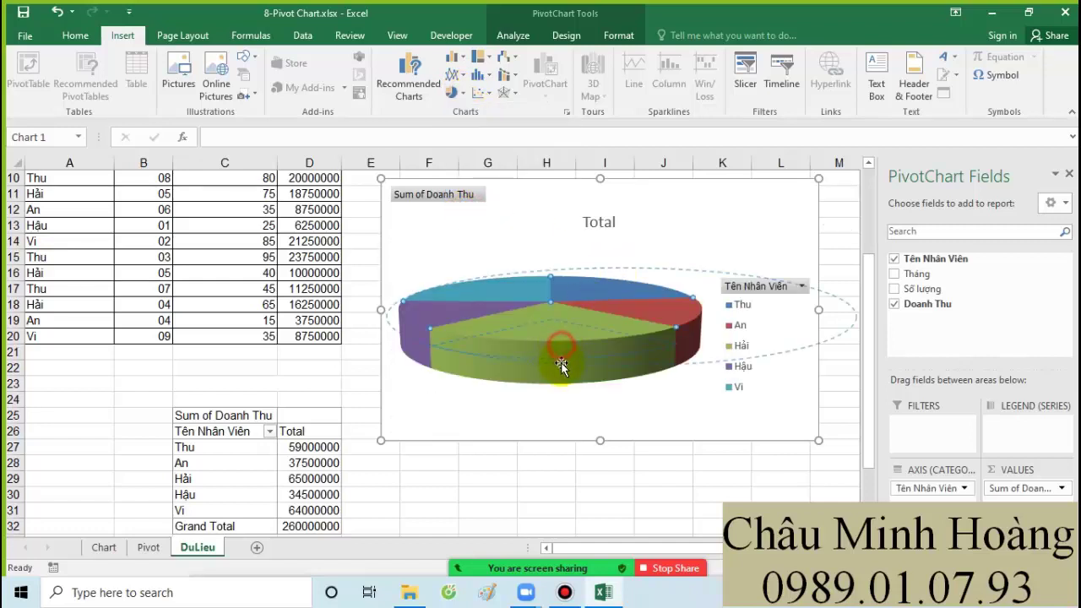
left_click_drag(562, 364, 564, 358)
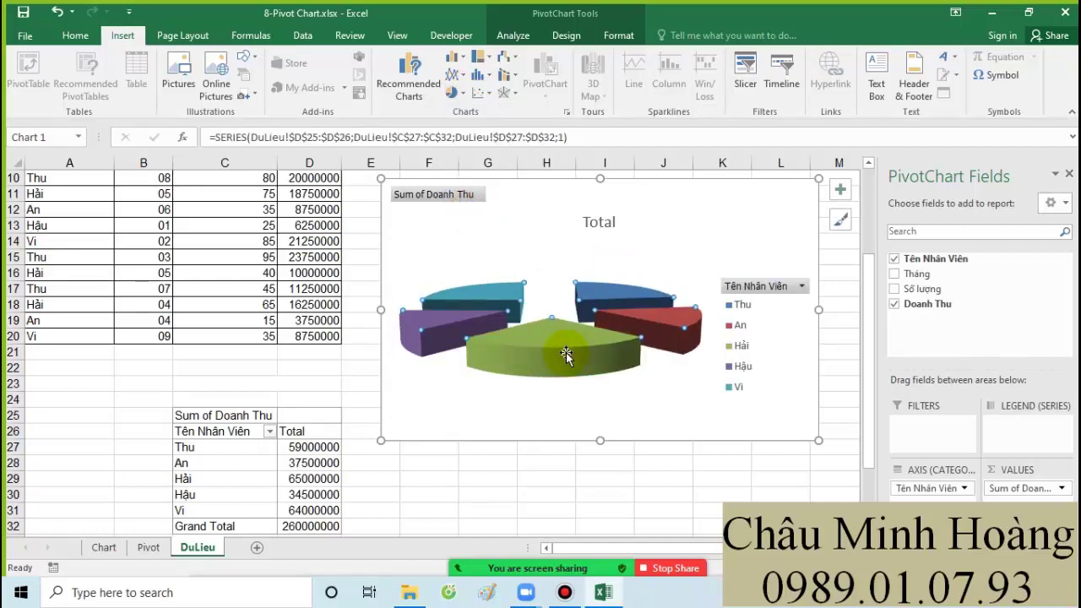
key("ctrl+z")
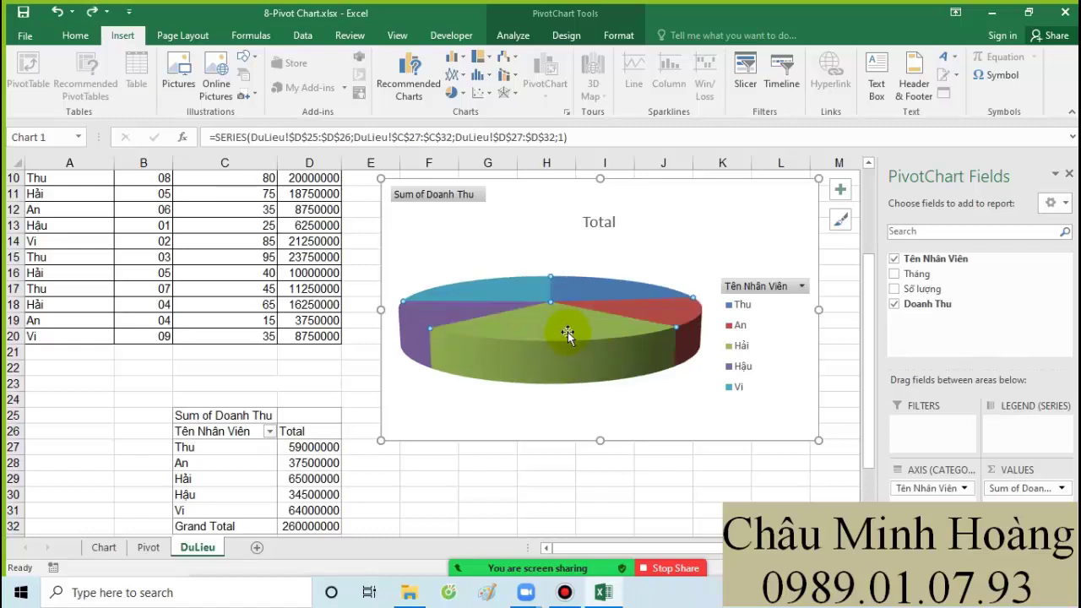
Pull the green front slice out of the 3-D pie and separate the remaining slices as well
left_click_drag(551, 336, 553, 348)
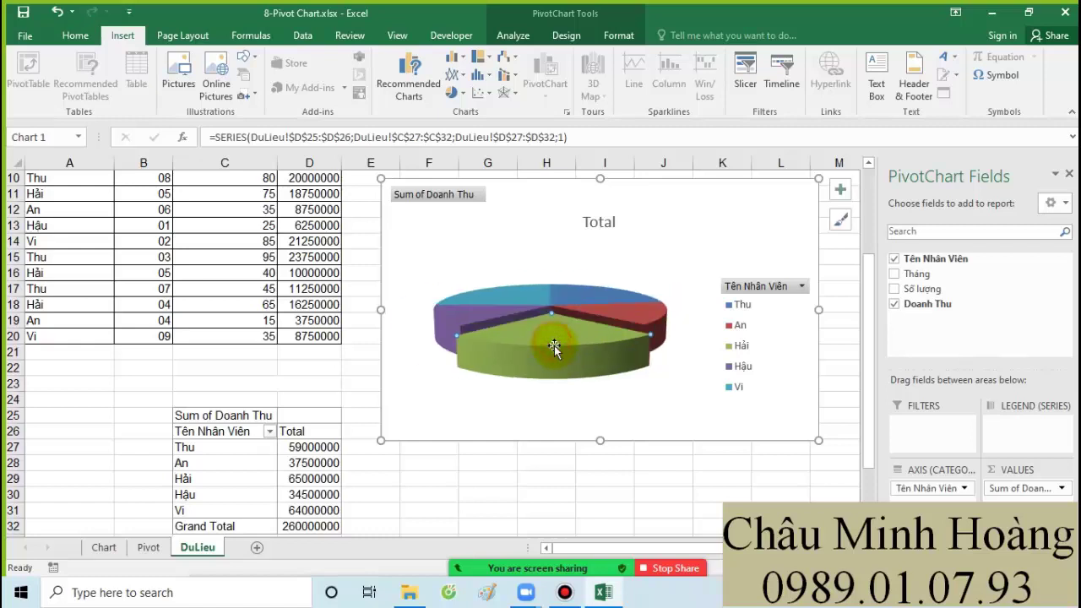
left_click_drag(495, 304, 663, 330)
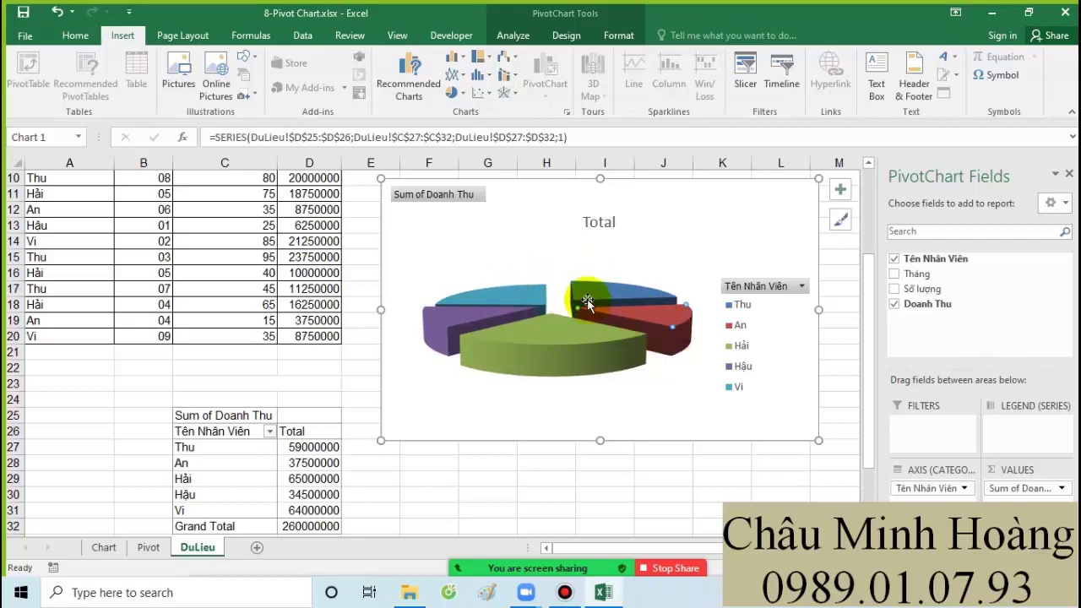
Try the chart as a 3-D column chart and return it to the 3-D pie type
left_click(456, 58)
left_click(469, 166)
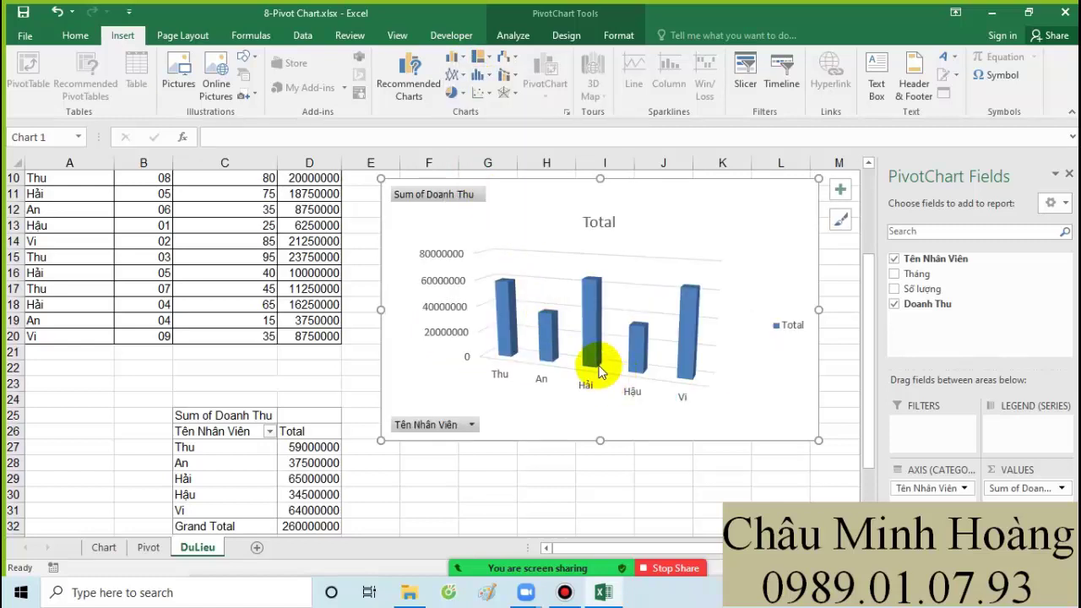
left_click(463, 92)
left_click(470, 212)
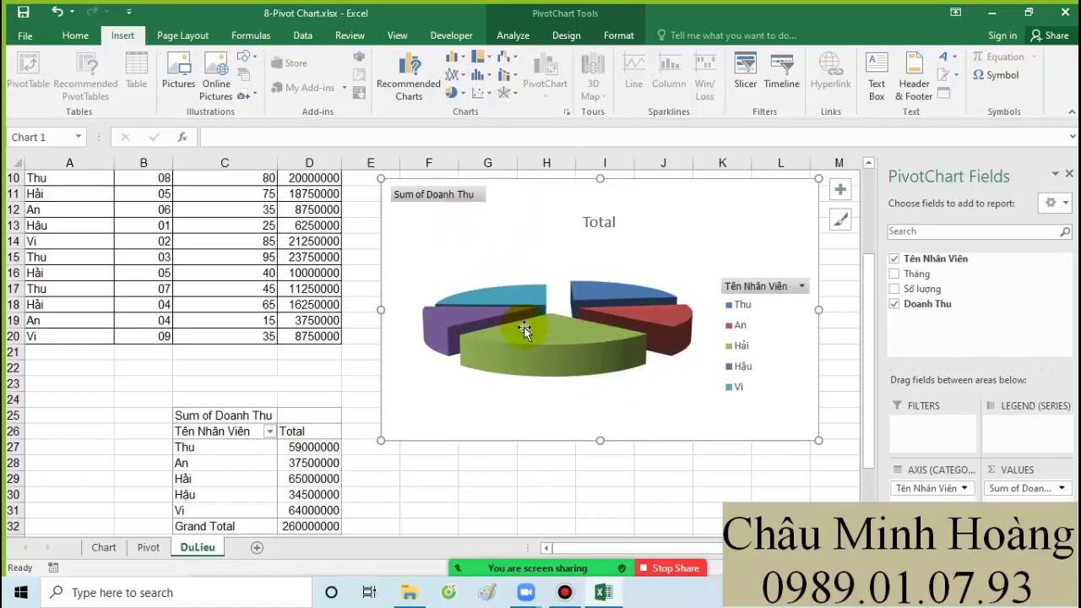
mouse_move(523, 329)
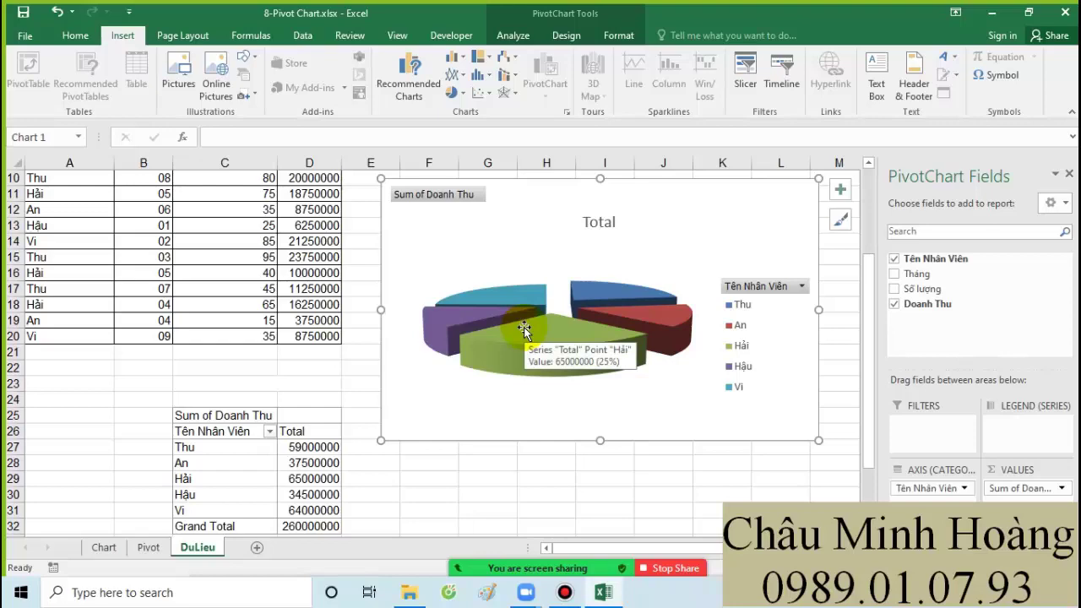
Clear the PivotTable by deleting the contents of B24:E36 on the DuLieu sheet and undo the deletion
left_click(303, 381)
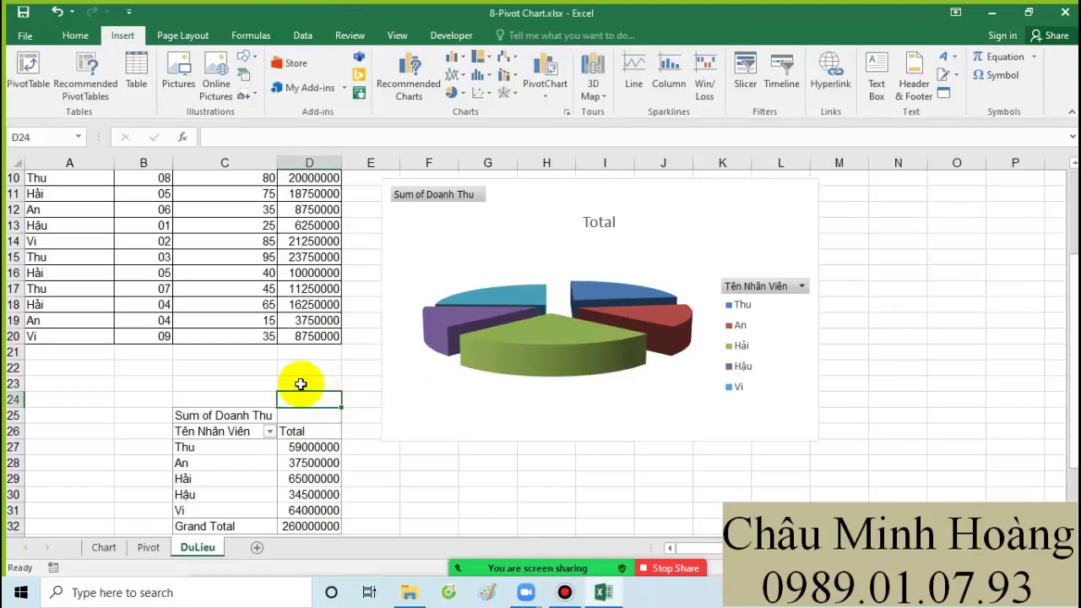
left_click_drag(143, 398, 343, 494)
key("Delete")
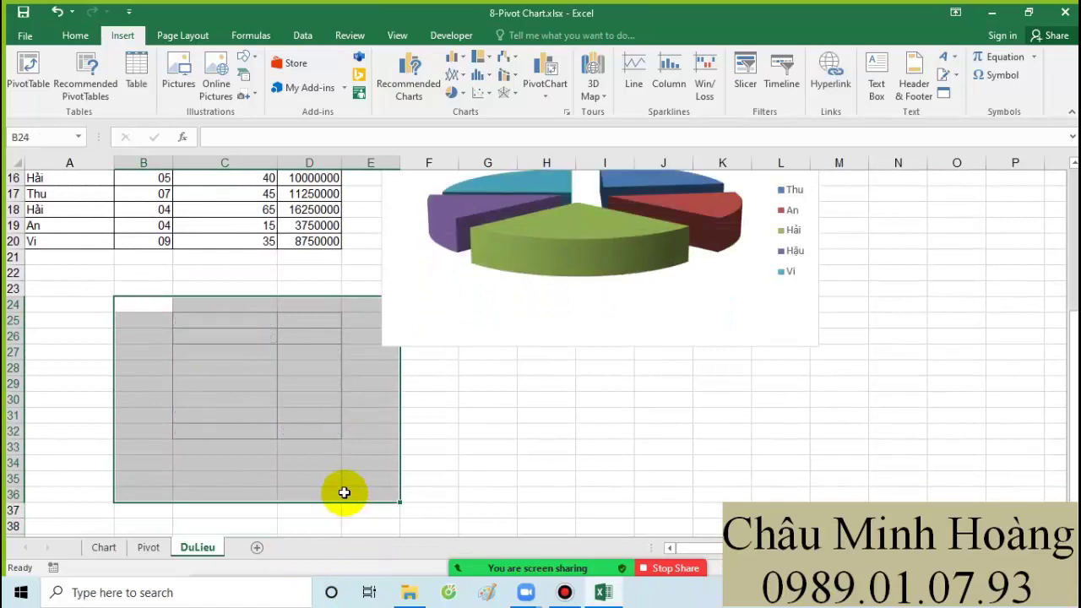
scroll(381, 470, "up", 2)
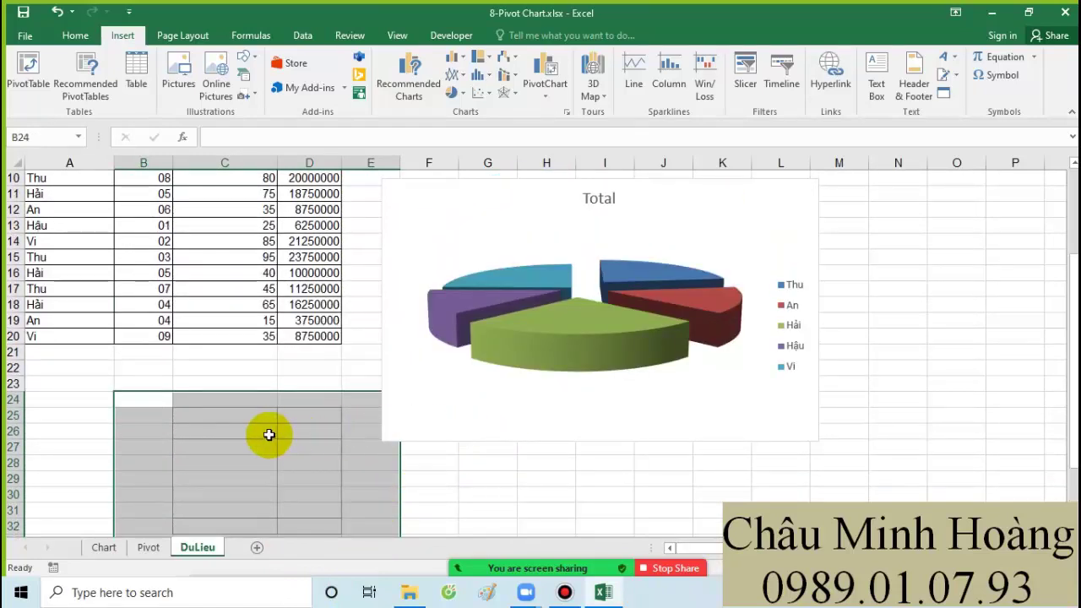
left_click(56, 12)
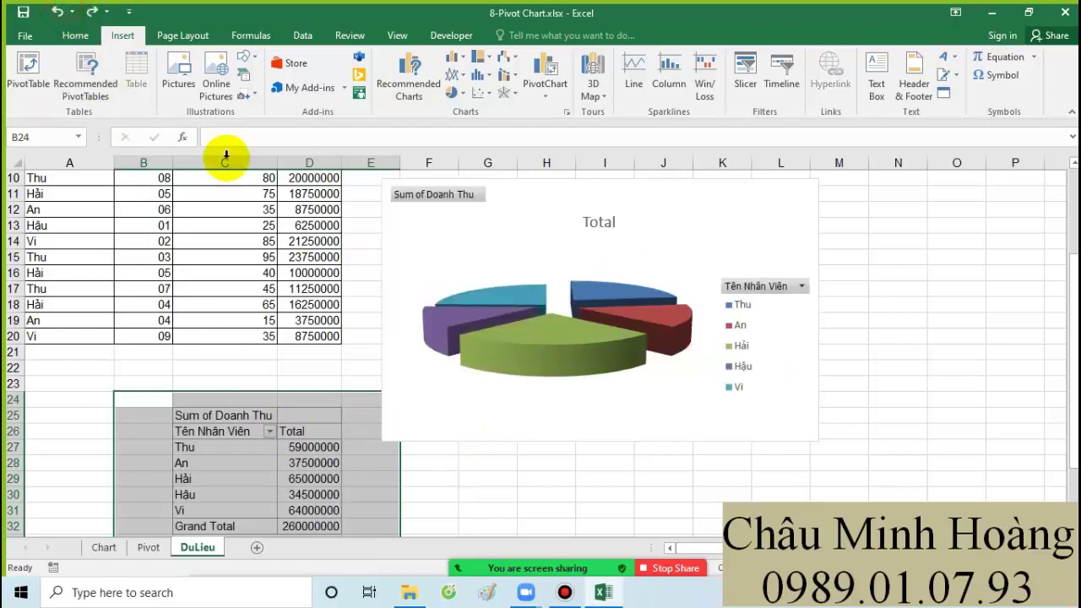
left_click(422, 460)
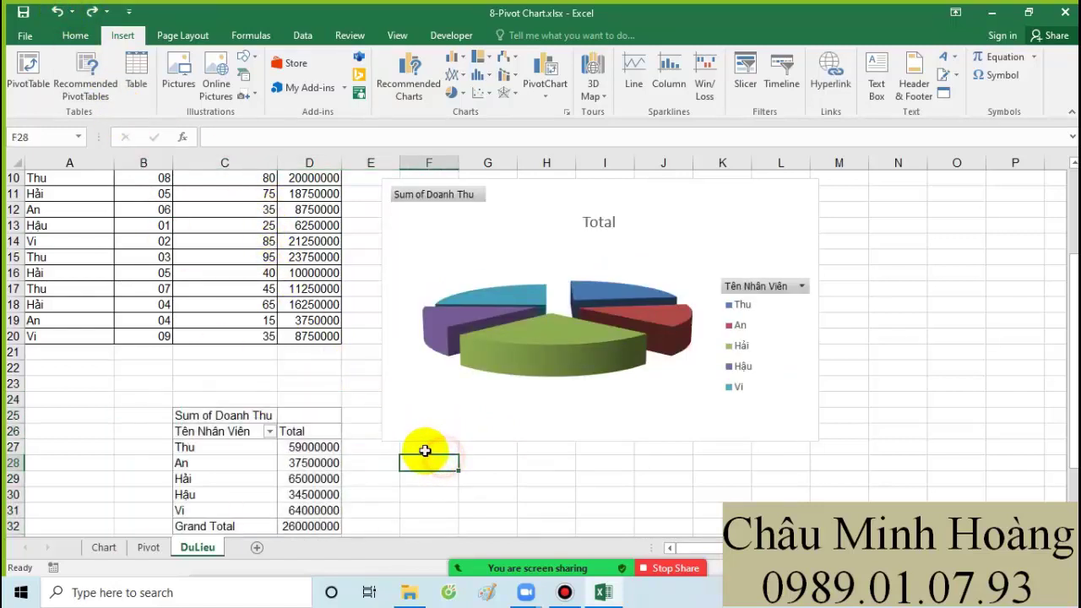
scroll(411, 440, "down", 1)
left_click_drag(147, 352, 382, 508)
right_click(326, 461)
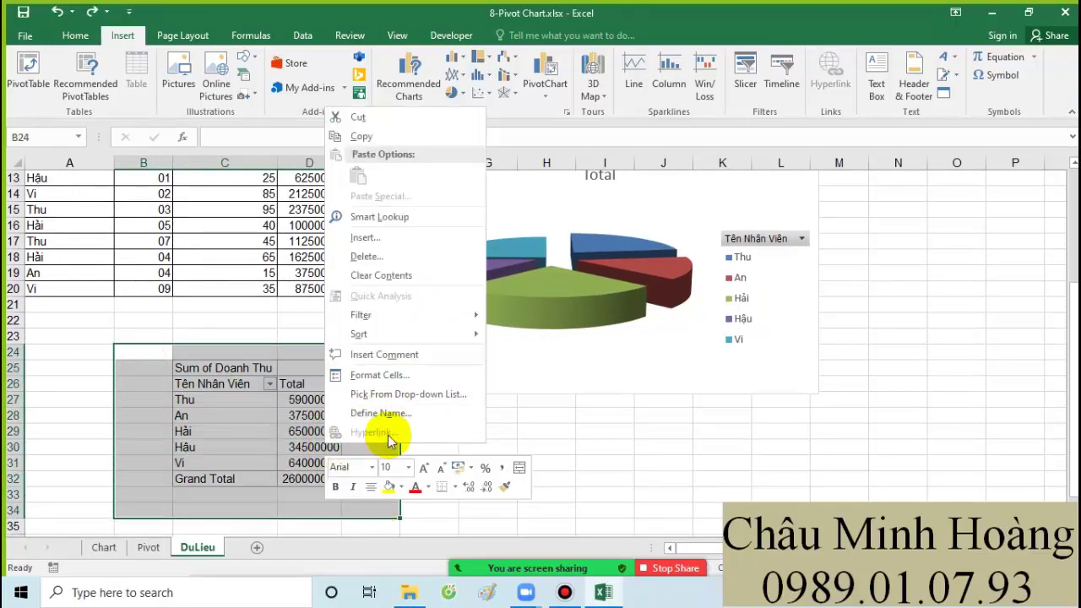
left_click(199, 401)
left_click(177, 368)
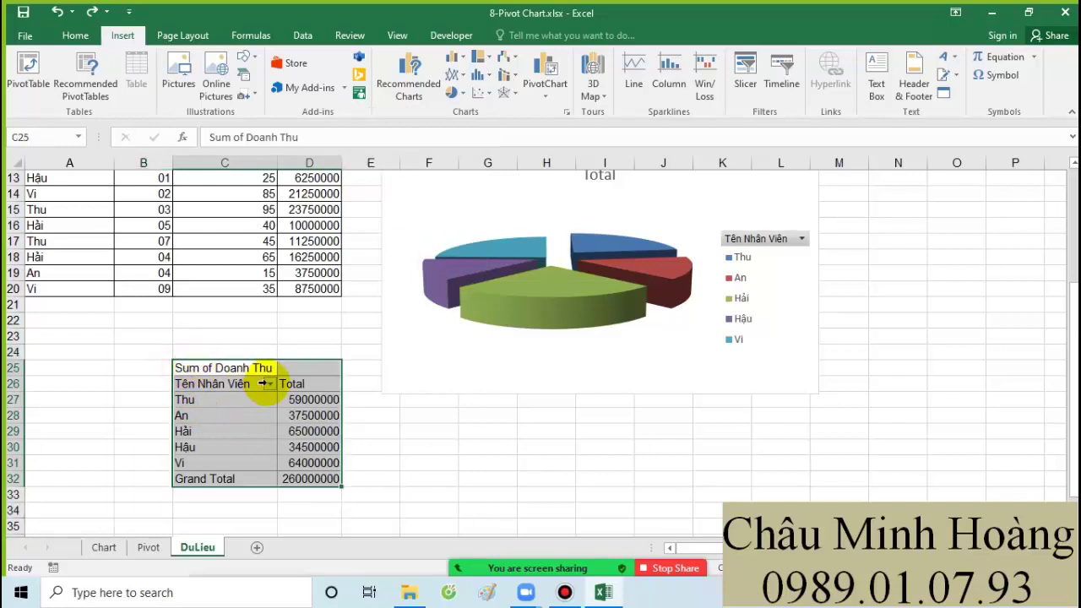
right_click(262, 372)
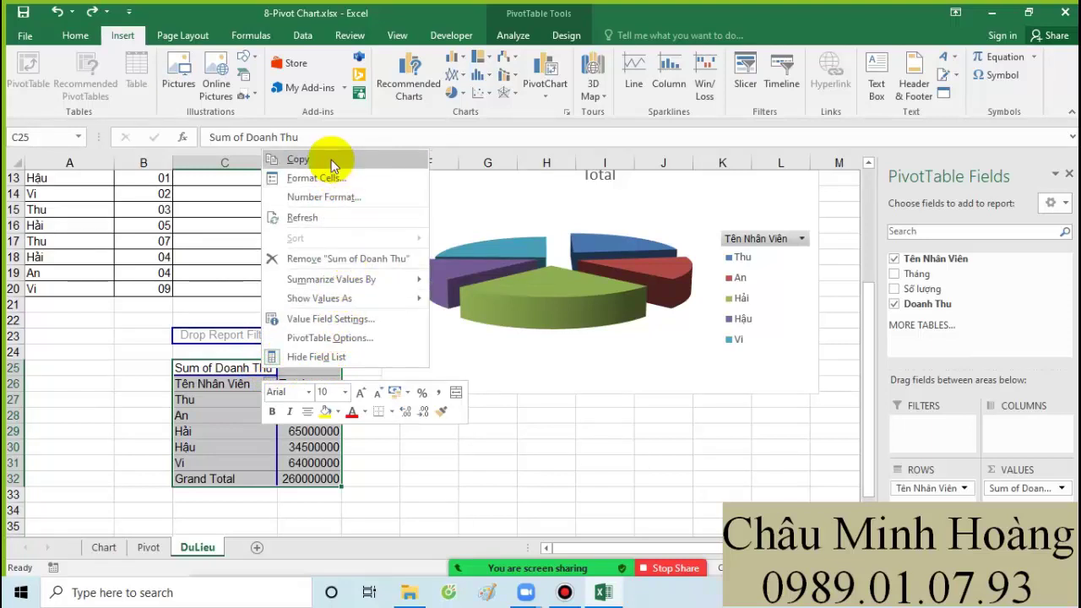
left_click(198, 280)
left_click(167, 306)
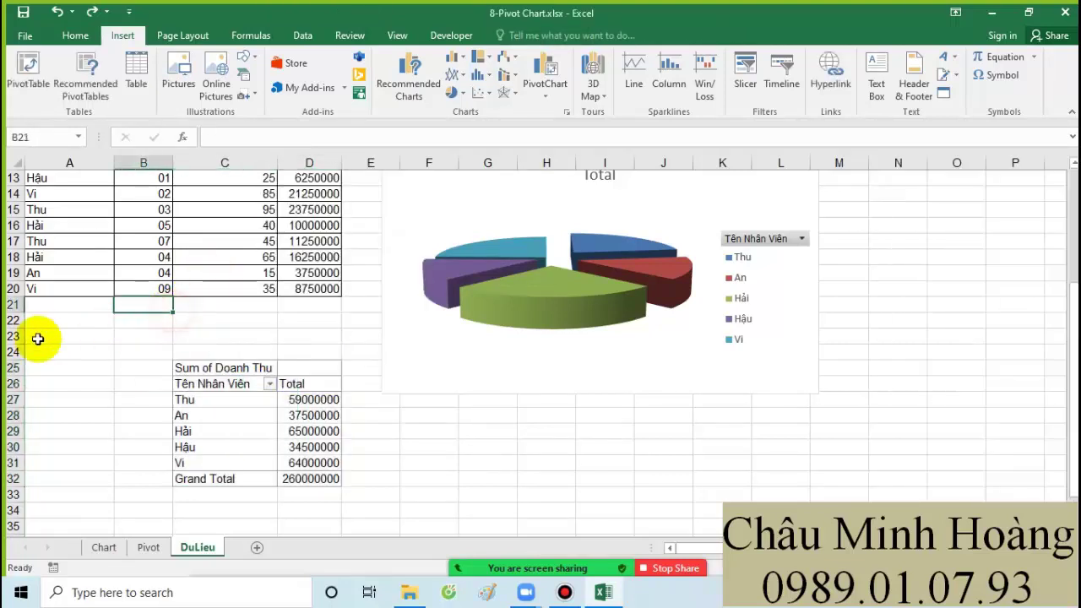
Hide rows 23 to 33 around the PivotTable on the DuLieu sheet and unhide them again
left_click_drag(15, 336, 18, 494)
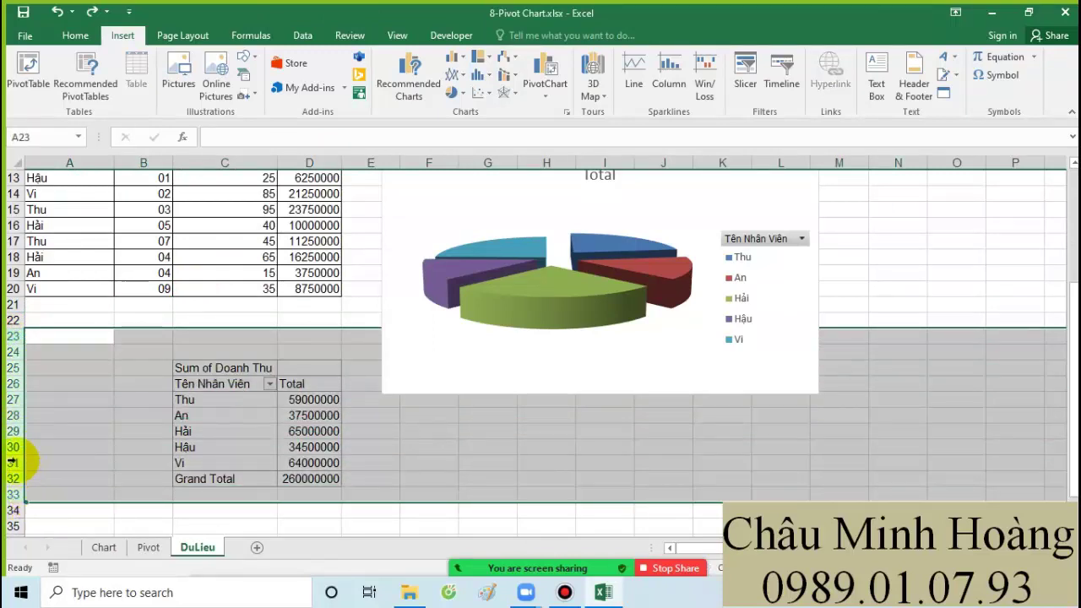
right_click(12, 400)
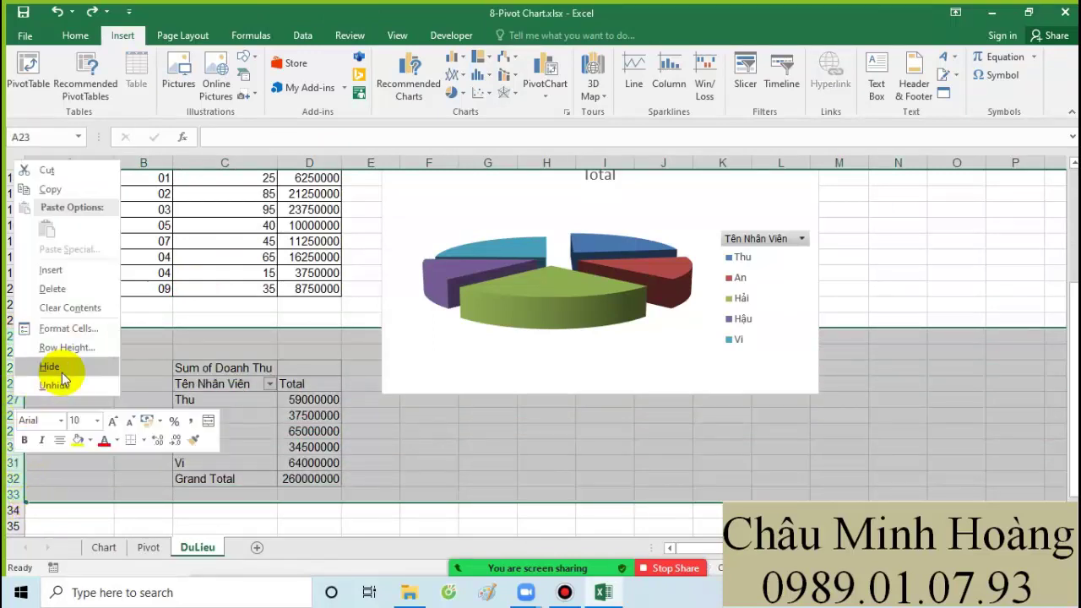
left_click(50, 368)
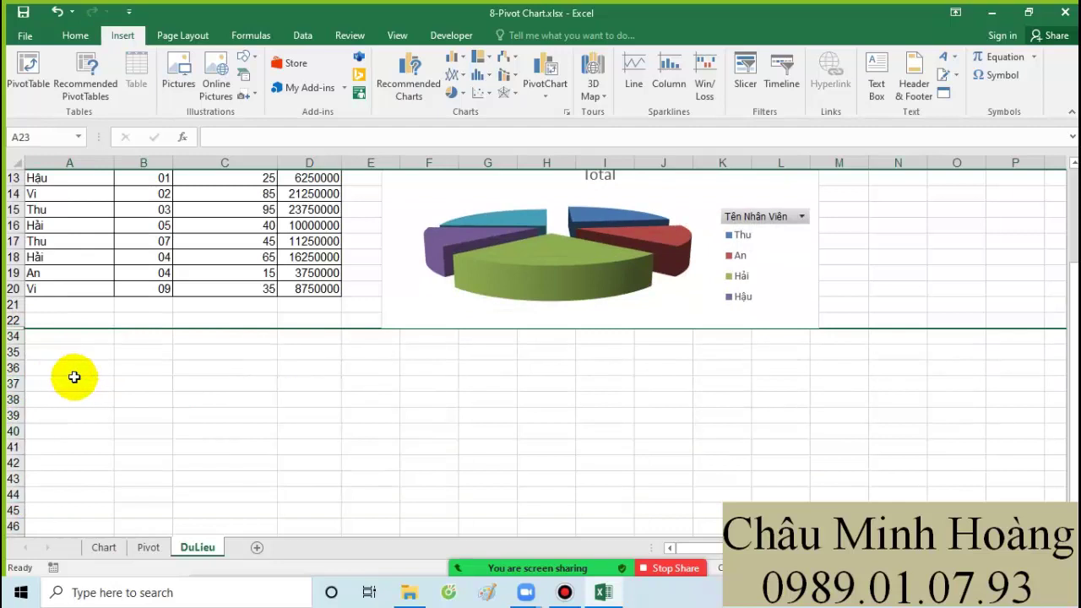
left_click(312, 404)
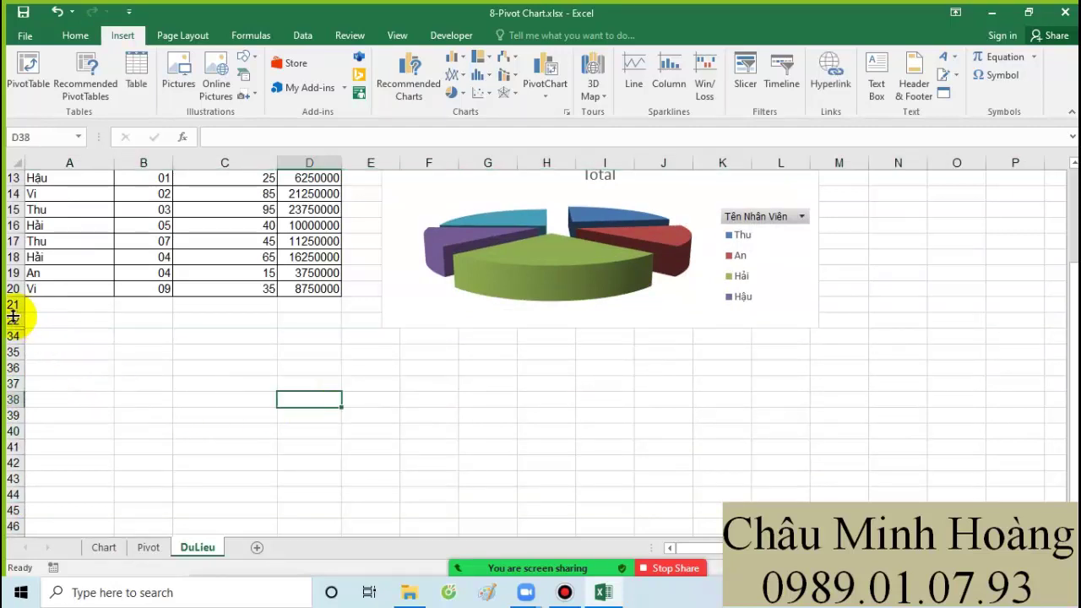
left_click_drag(15, 305, 14, 398)
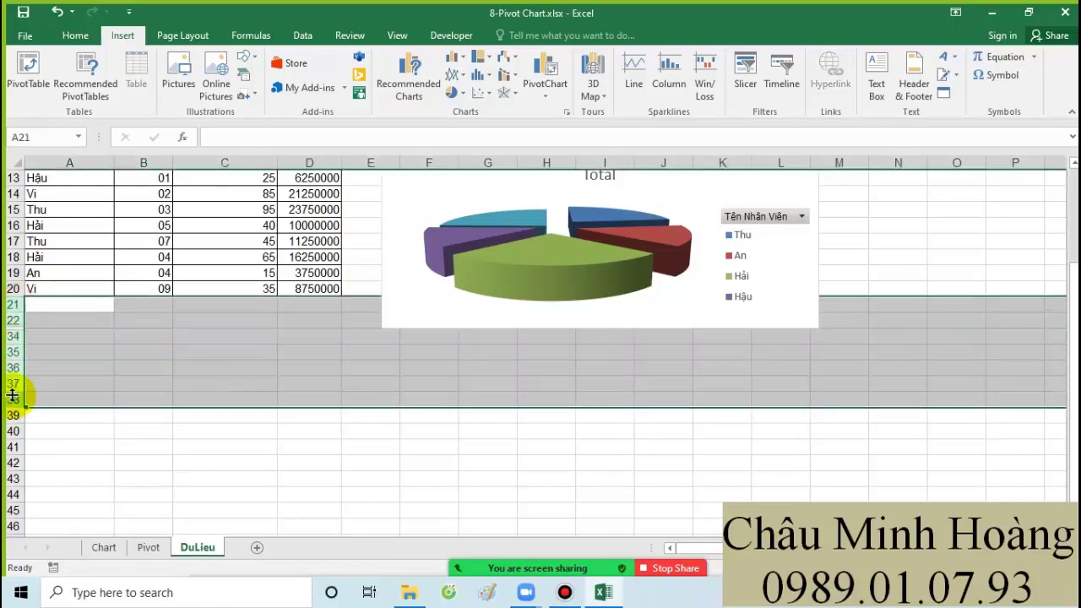
right_click(14, 399)
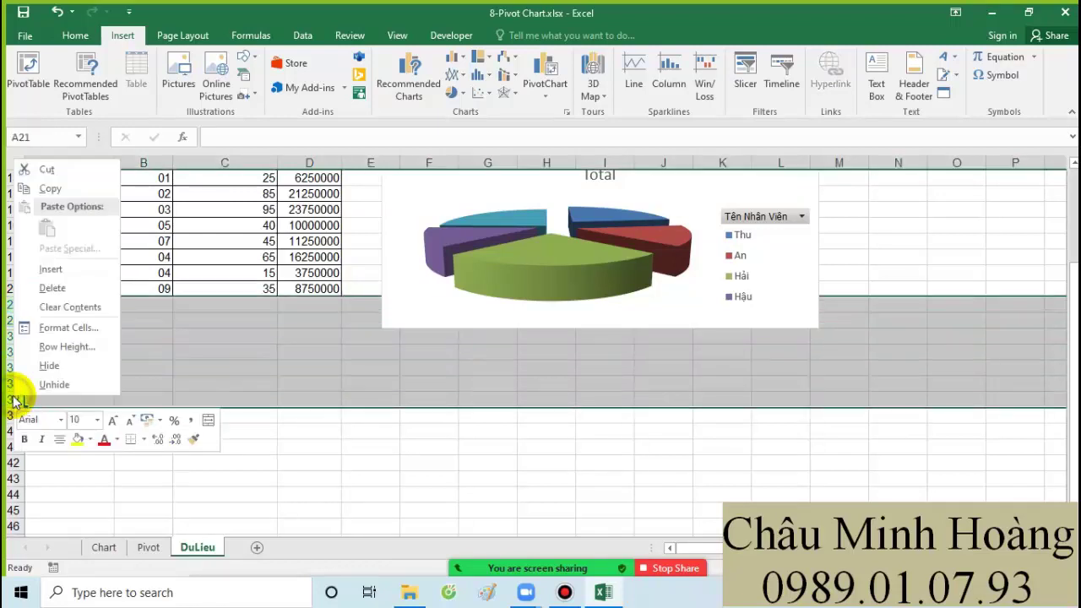
left_click(54, 384)
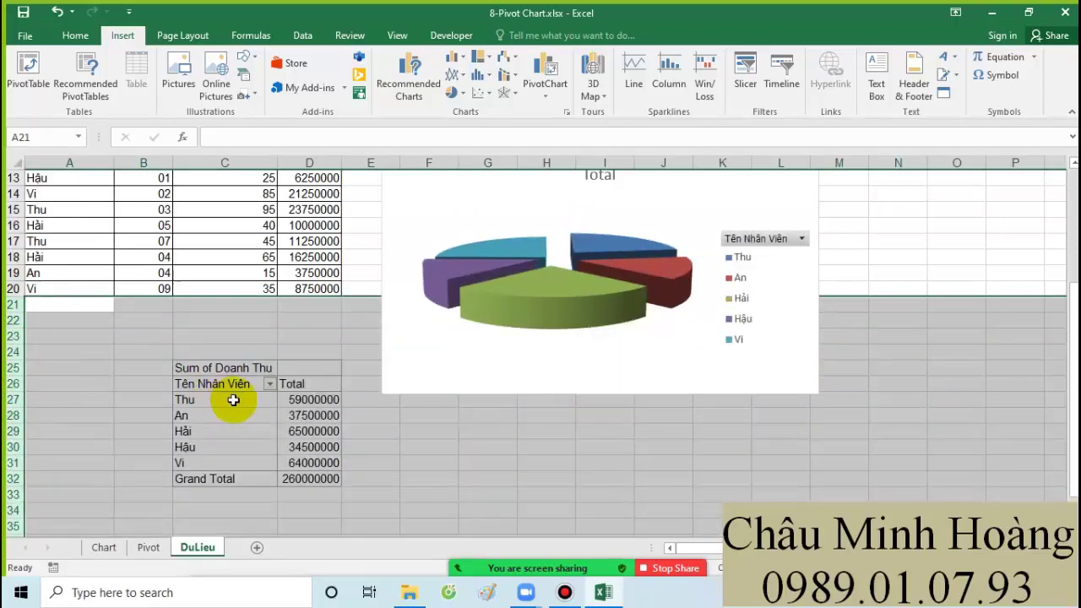
left_click_drag(7, 353, 17, 481)
right_click(13, 480)
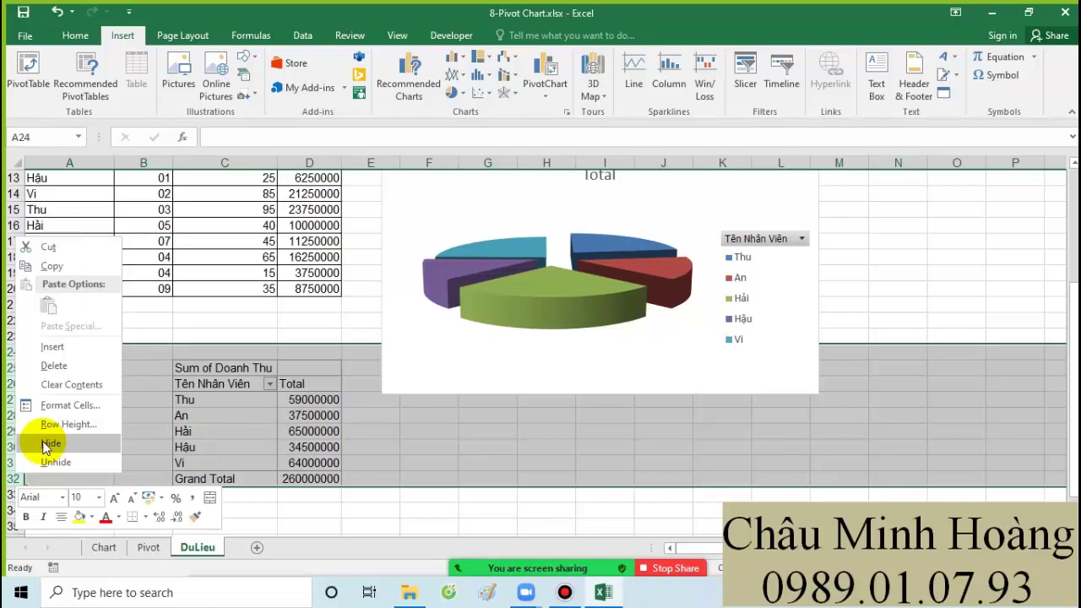
left_click(362, 448)
left_click(140, 352)
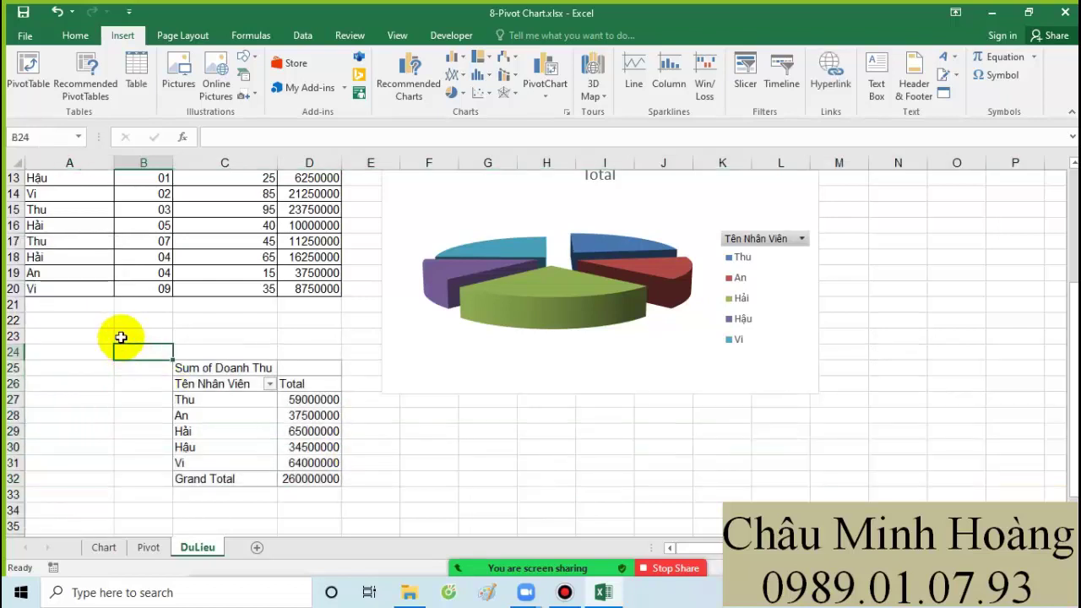
left_click_drag(121, 338, 424, 516)
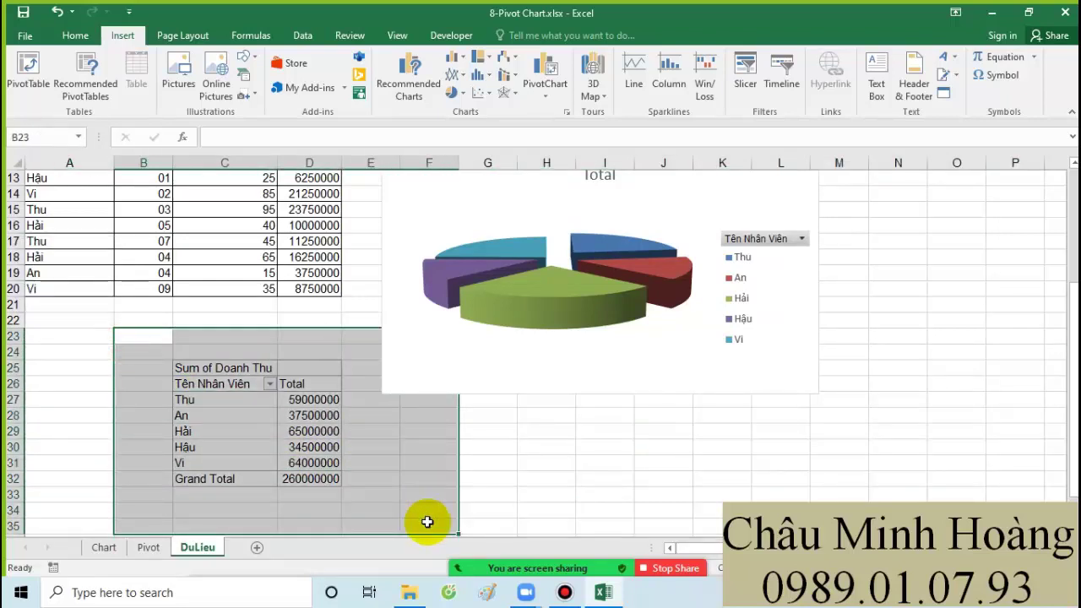
left_click(397, 36)
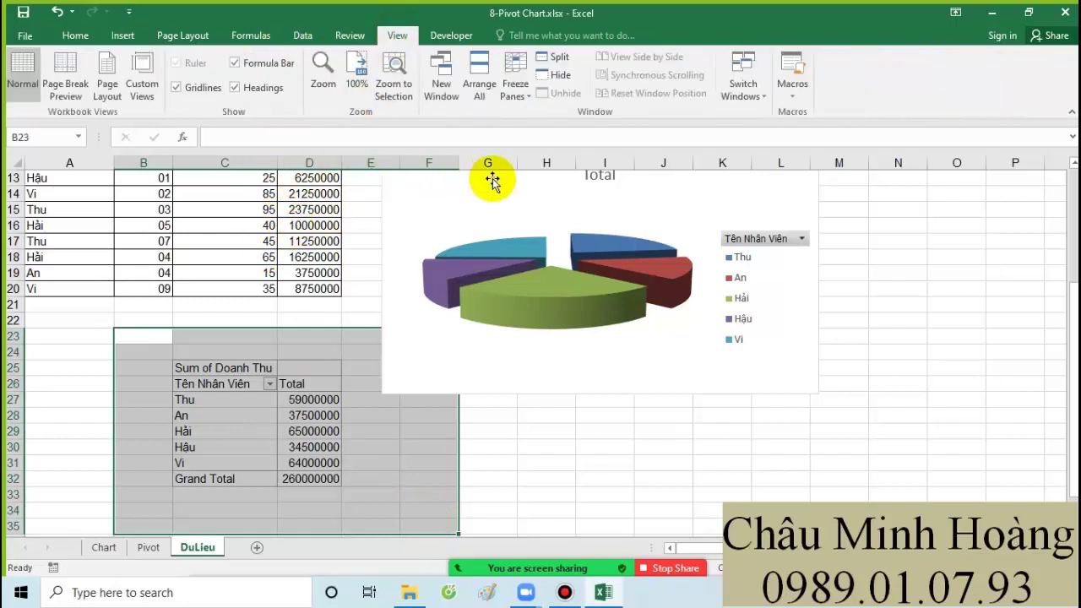
left_click(269, 384)
left_click(241, 356)
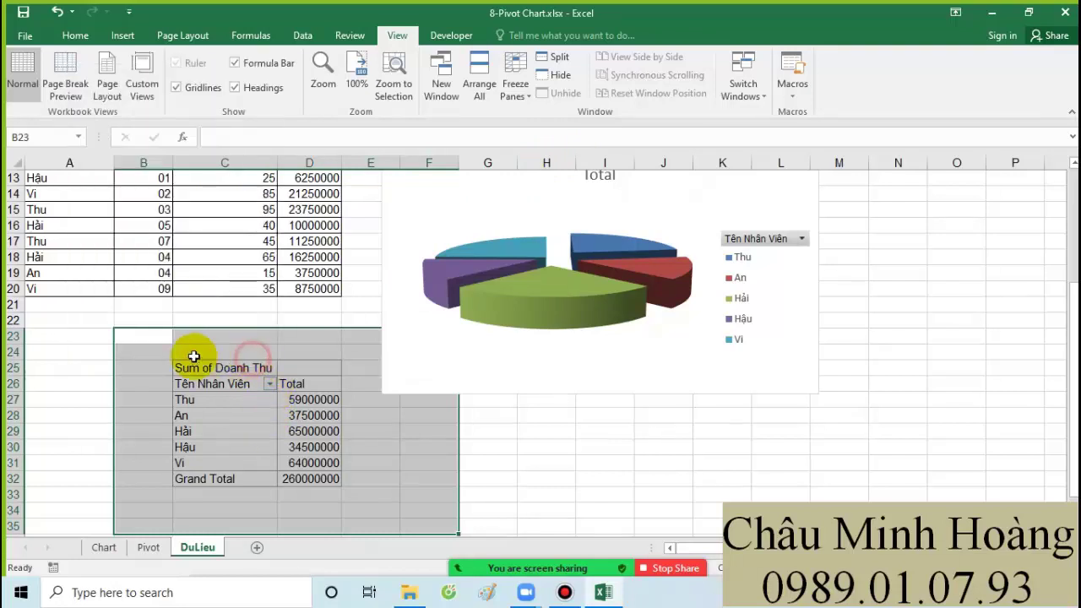
right_click(190, 353)
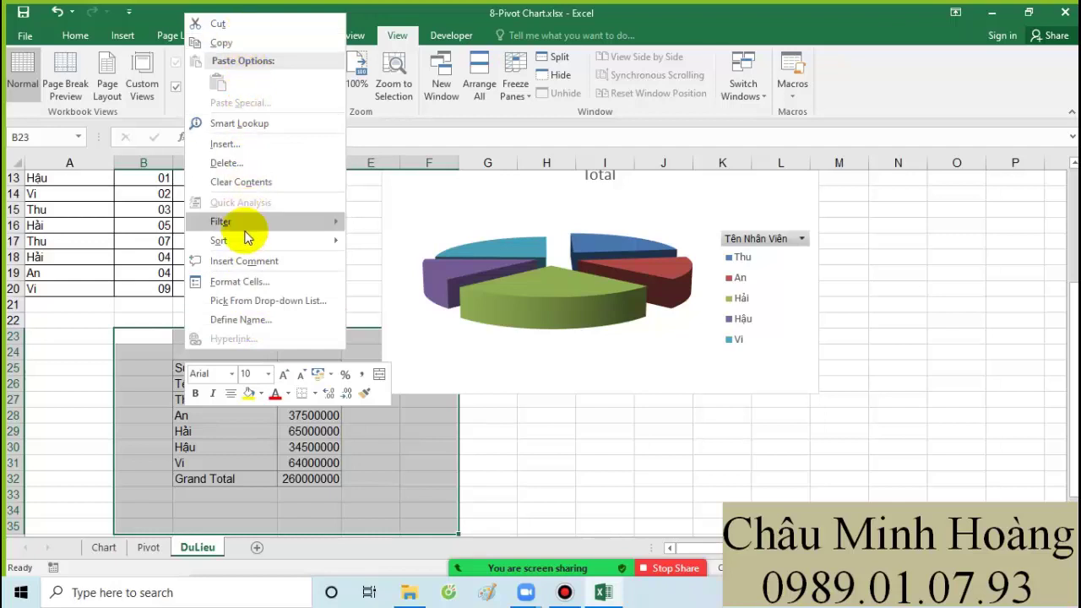
left_click(101, 429)
Try hiding rows 23 to 34 that hold the PivotTable, adjust the chart, and undo both changes
left_click(13, 338)
left_click_drag(13, 338, 20, 512)
right_click(17, 449)
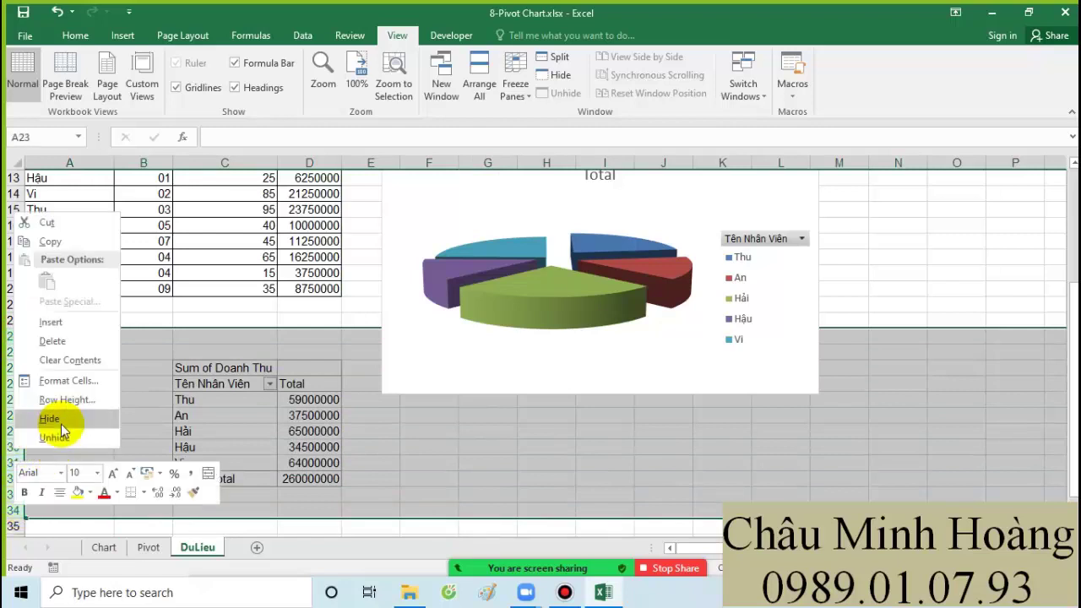
left_click(59, 422)
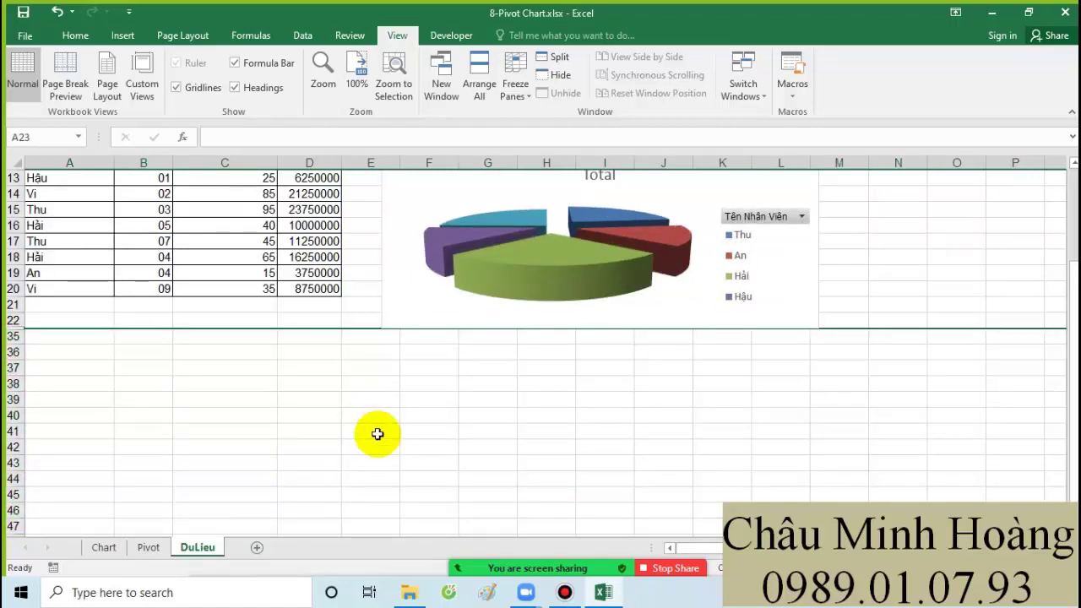
scroll(380, 434, "up", 2)
left_click(402, 378)
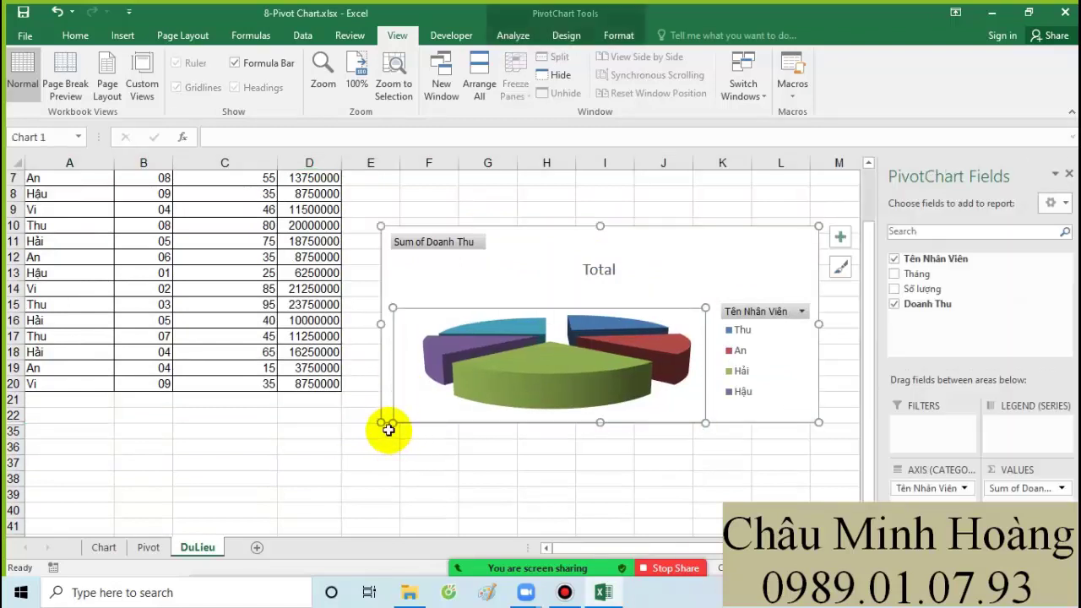
left_click_drag(386, 427, 402, 439)
key("ctrl+z")
key("ctrl+z")
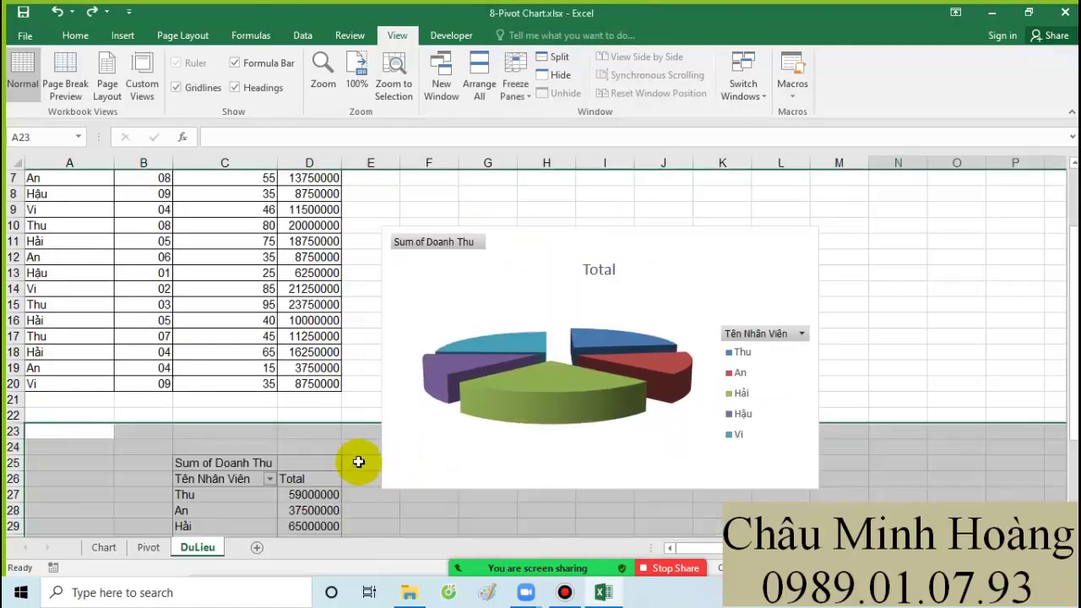
Review the Pivot sheet and compare it with the PivotTable and pie chart on the DuLieu sheet
scroll(338, 430, "down", 3)
left_click(369, 458)
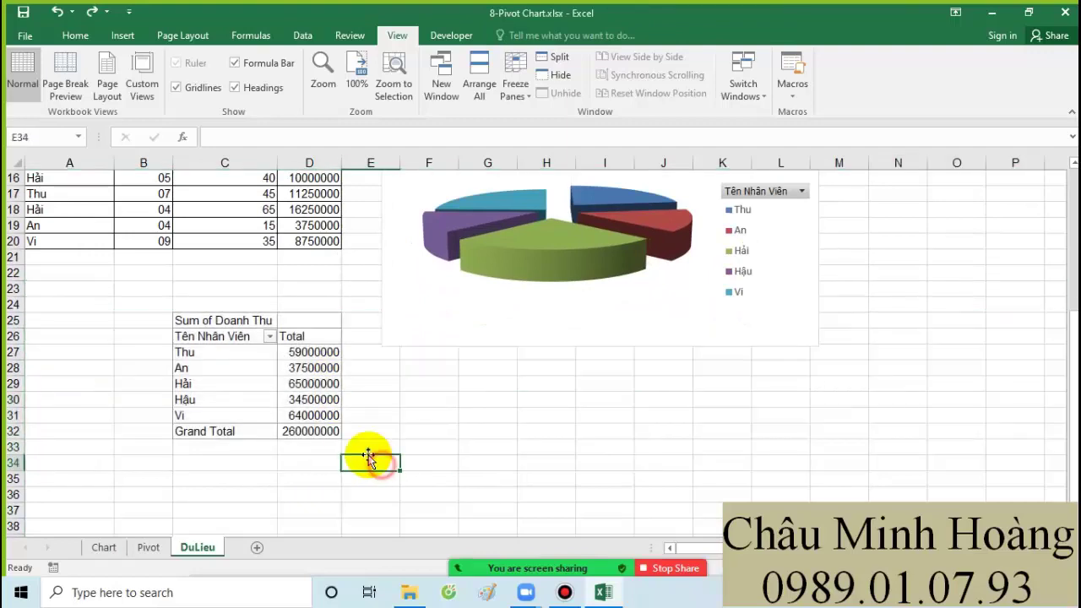
left_click(147, 547)
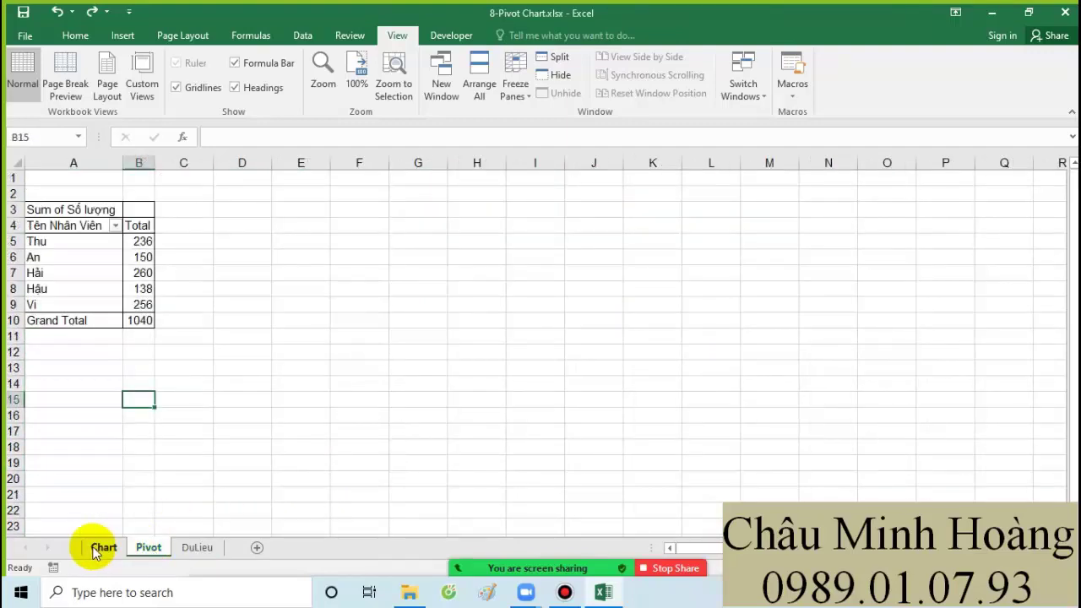
left_click(194, 547)
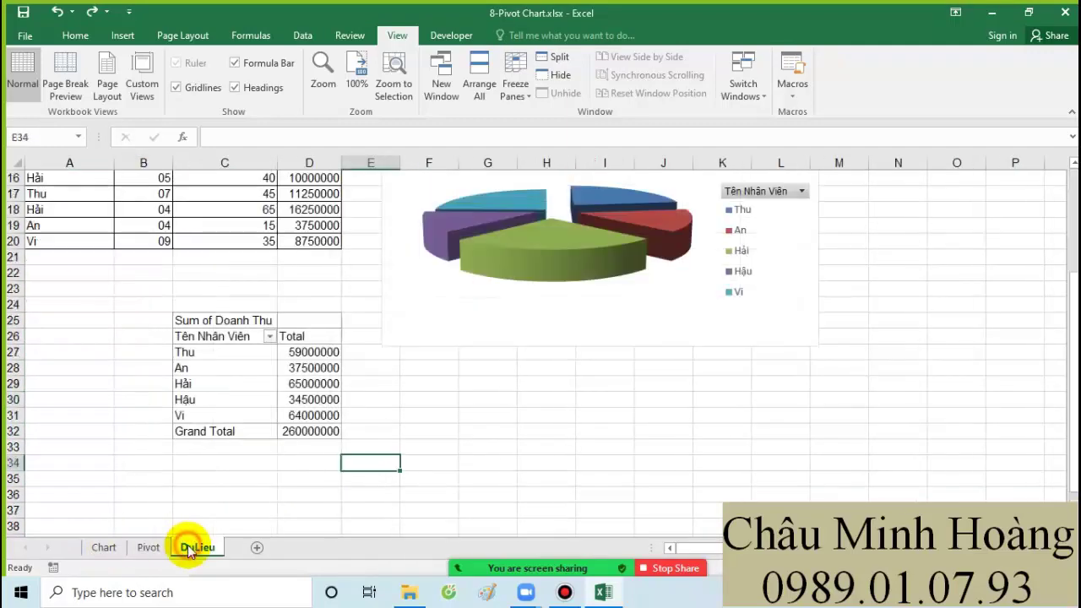
scroll(447, 495, "up", 2)
scroll(449, 494, "down", 2)
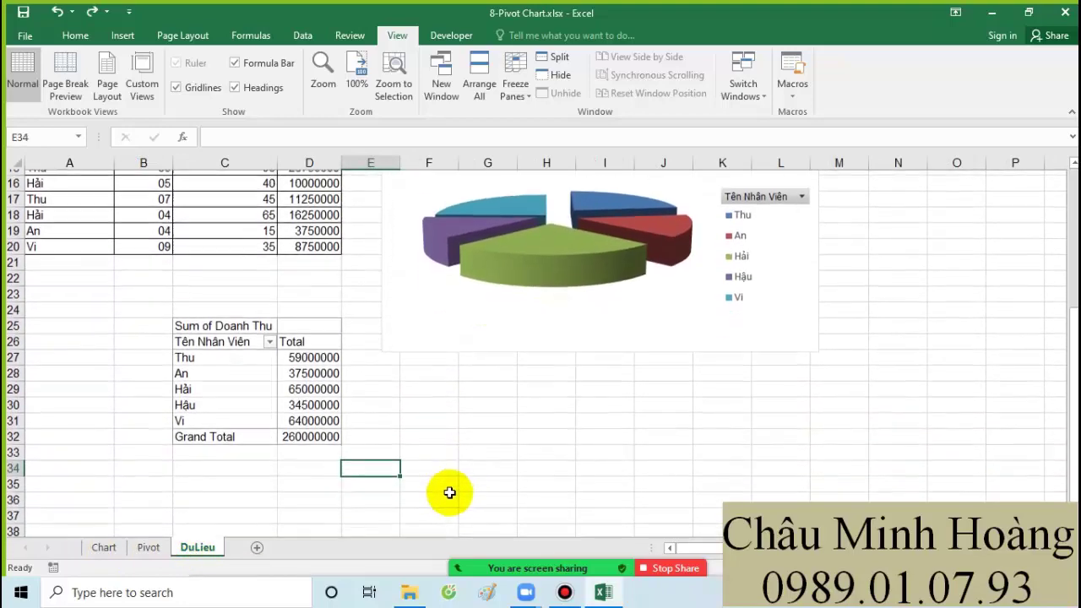
scroll(445, 502, "up", 1)
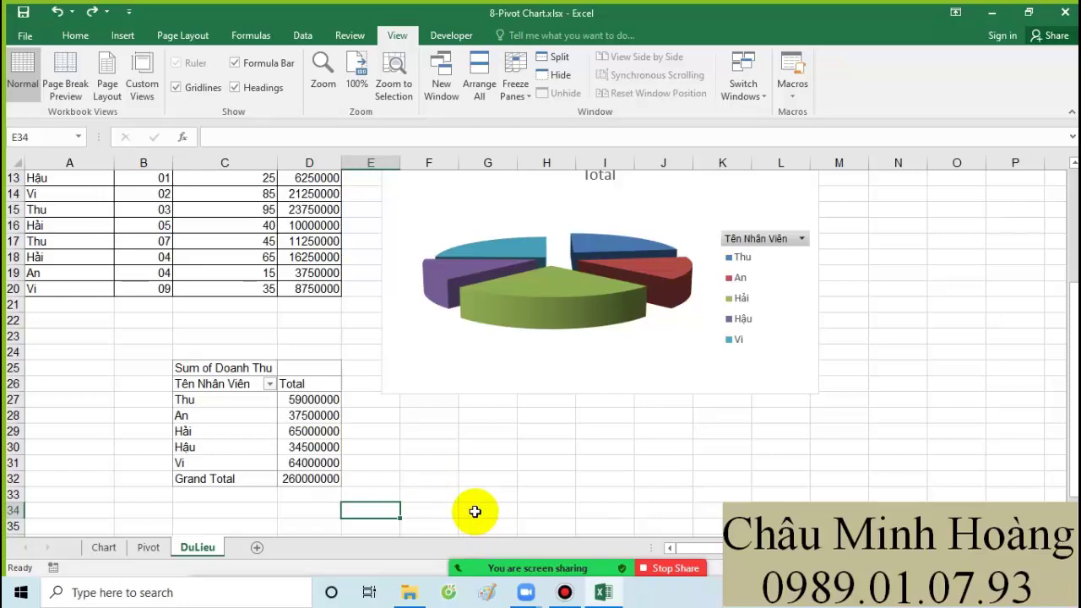
scroll(476, 505, "up", 2)
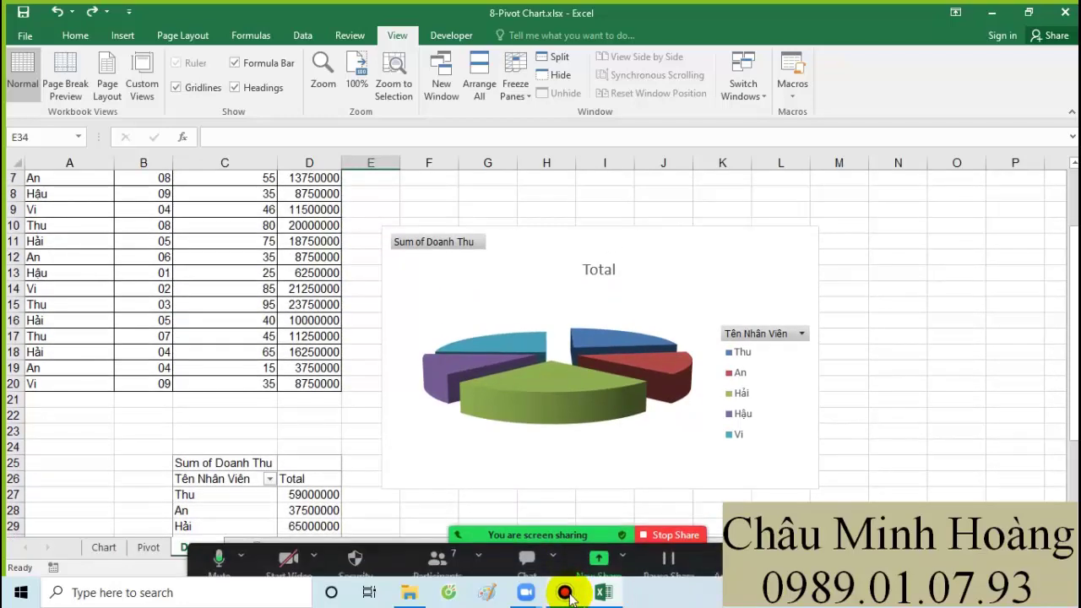
left_click(565, 592)
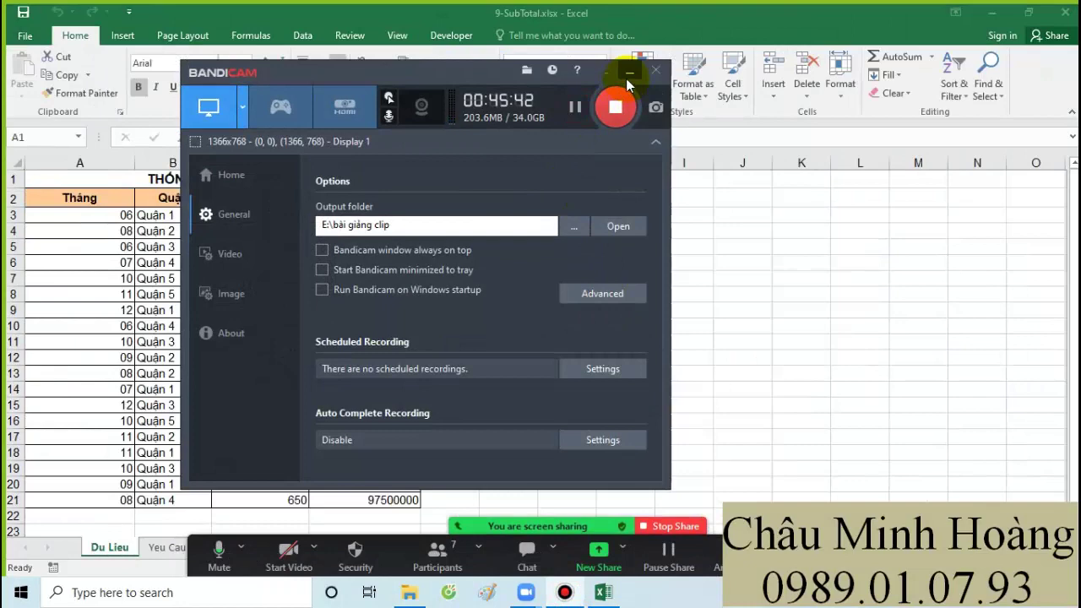
left_click(629, 72)
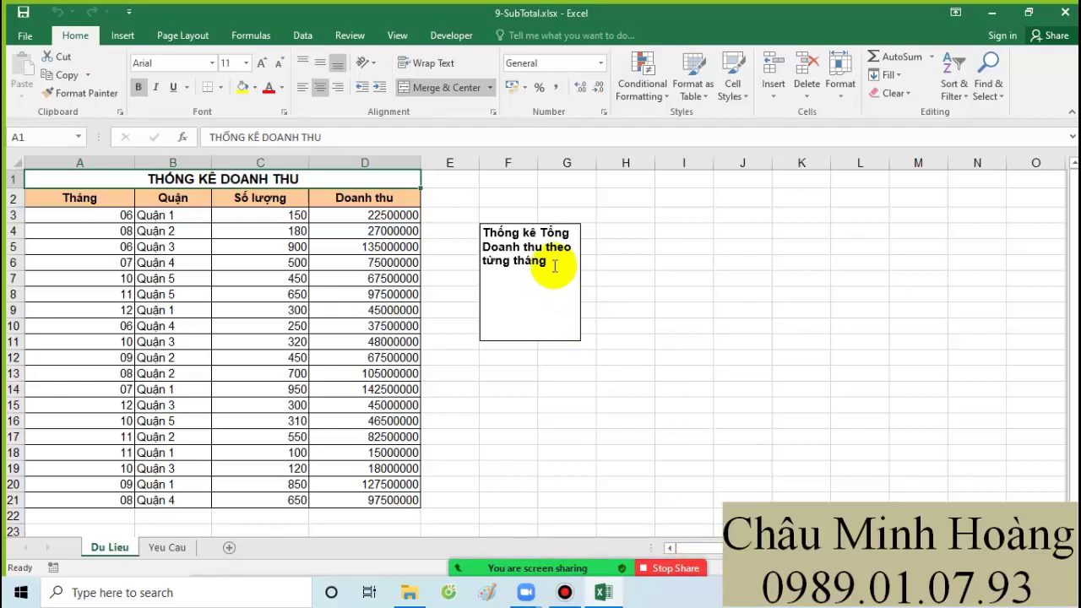
Enter the notes "subtotal" in F13 and "hình ảnh" in F14 on the Du Lieu sheet of 9-SubTotal.xlsx
left_click(513, 373)
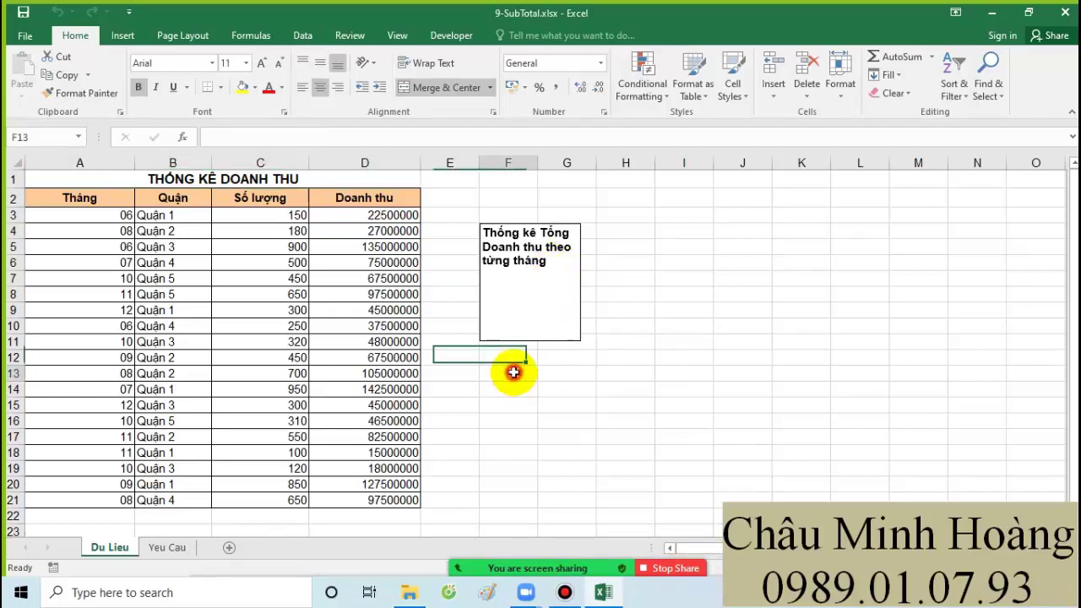
type("subt")
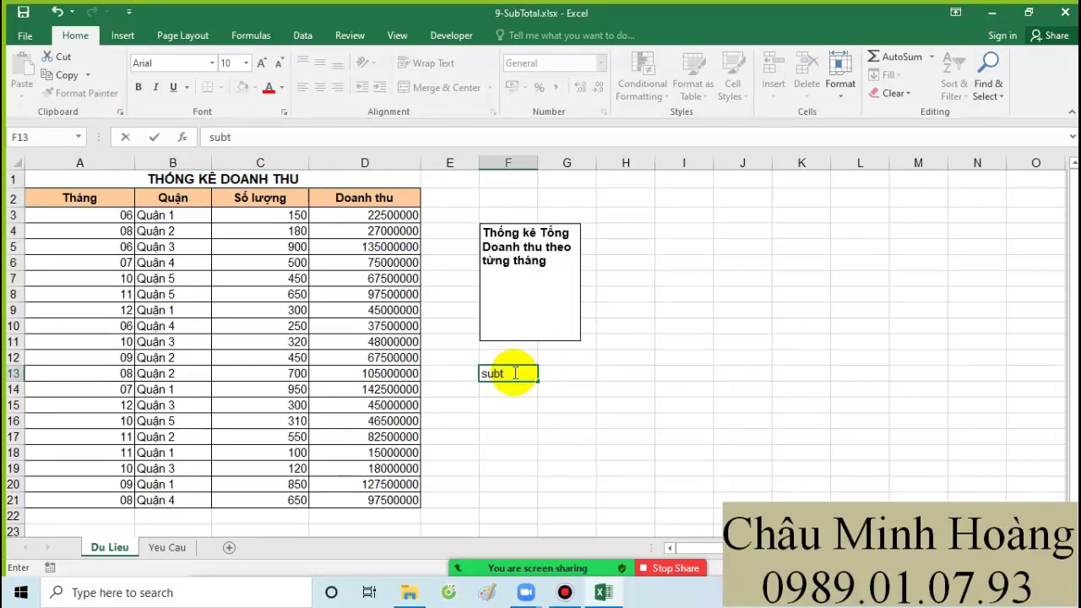
type("otal")
key("Return")
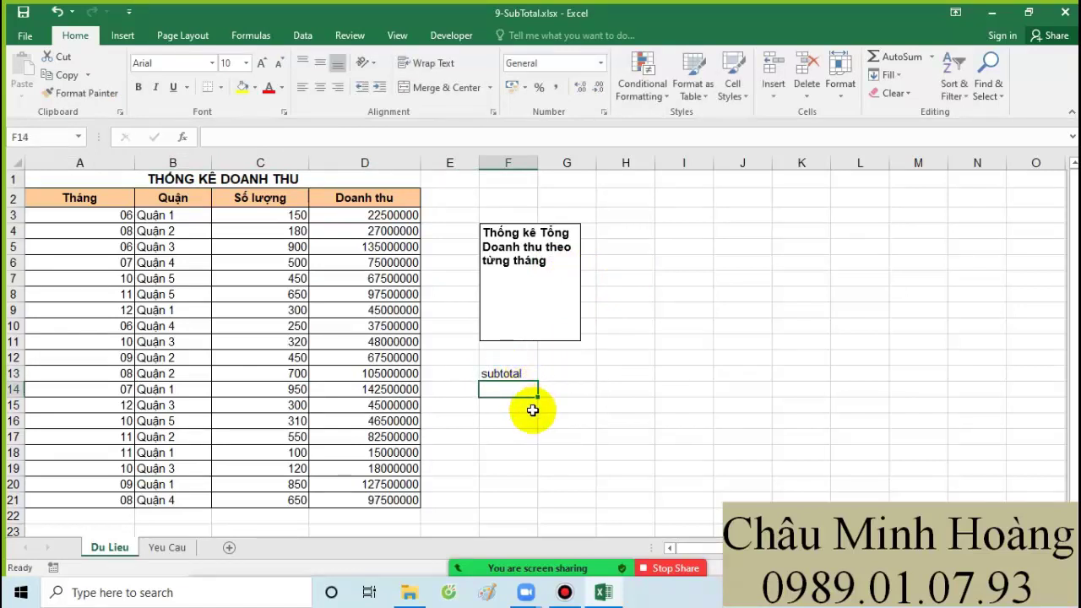
type("hinh")
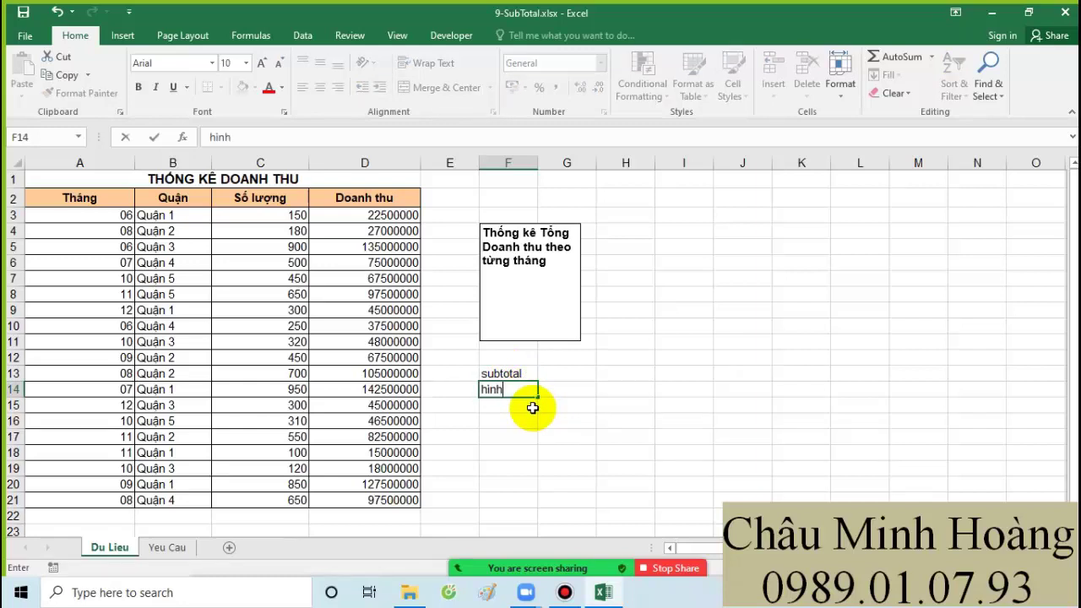
type(" anhr")
key("Return")
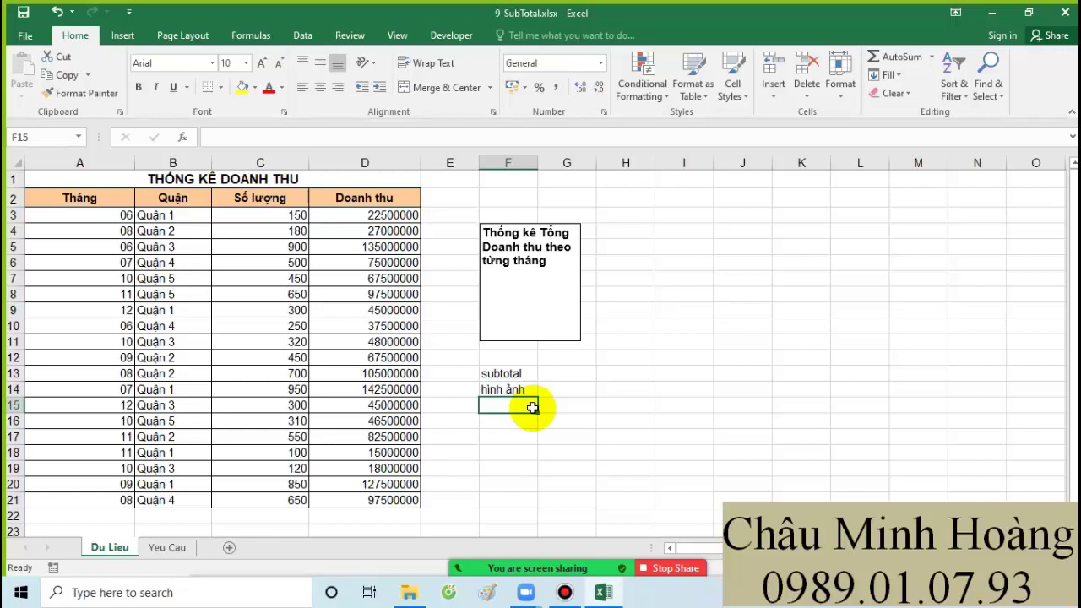
Enter the note "sắp xếp rồi thống kê" in F15 on the Du Lieu sheet
type("sắp xếp")
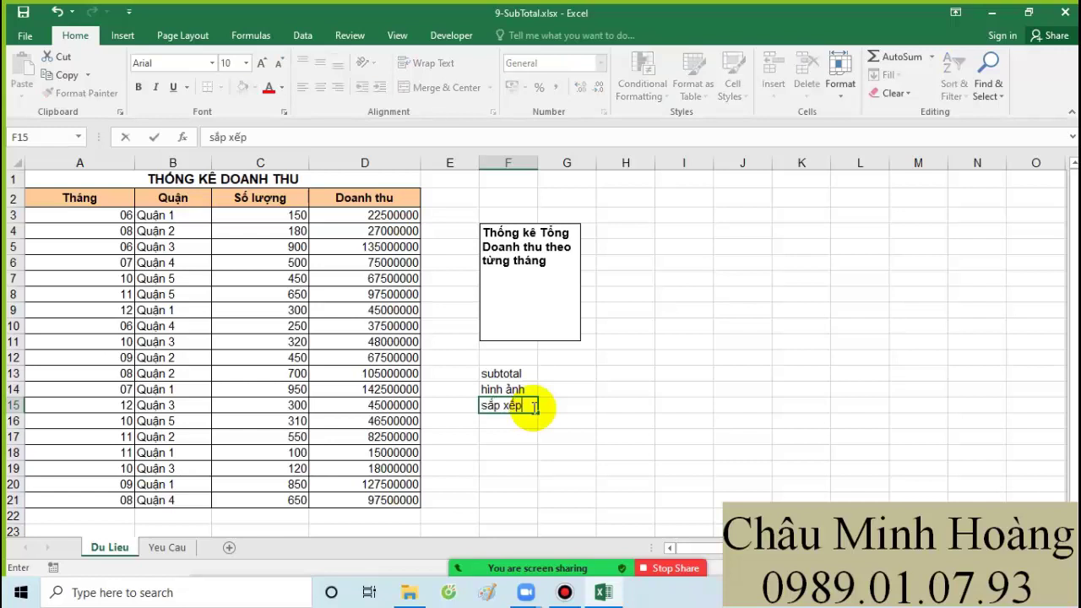
type(" rồi thống kê")
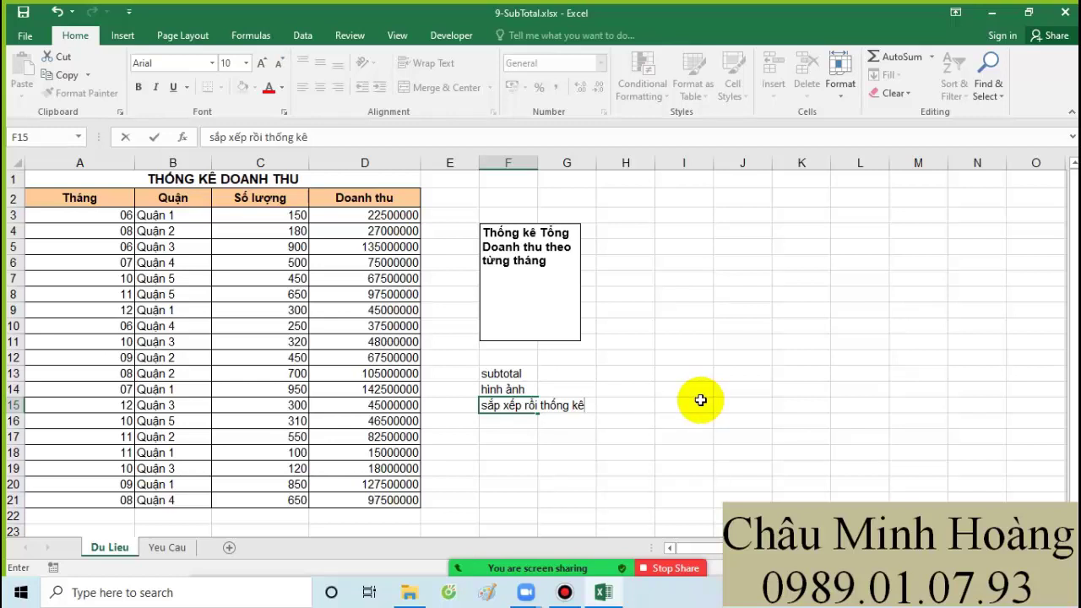
left_click(522, 423)
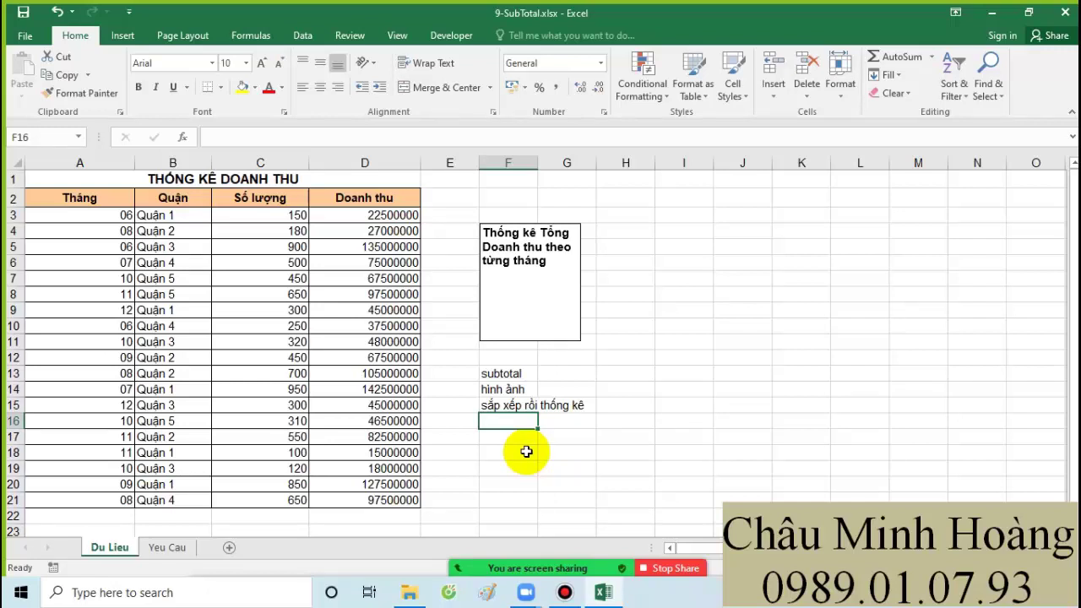
Enter the note "thống kê theo ( cái gì ) thì sắp xếp ( cái đó)" in F16
type("thống ")
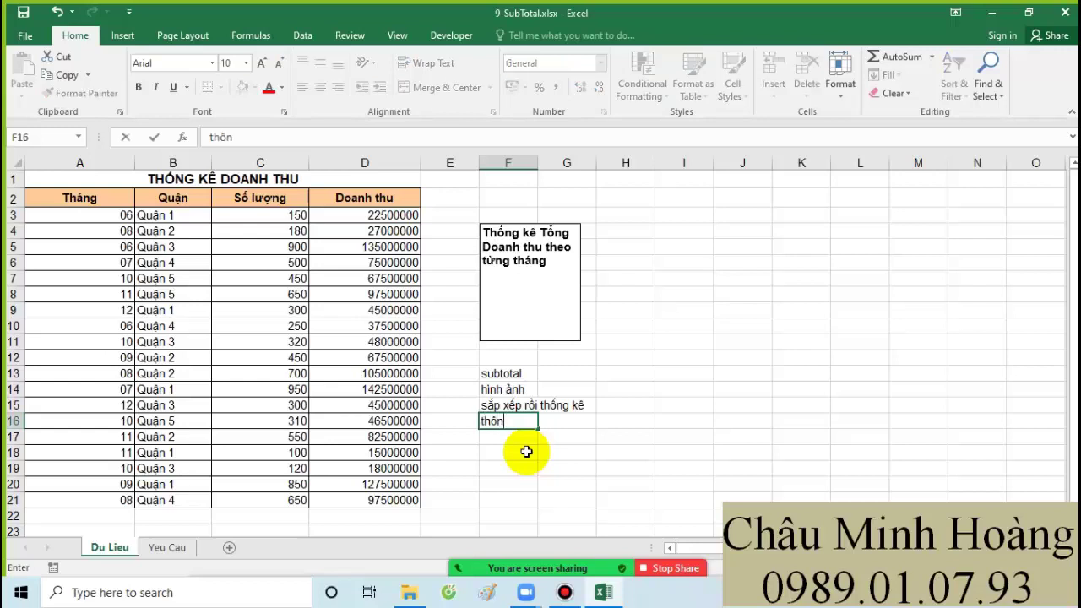
type("kê theo ")
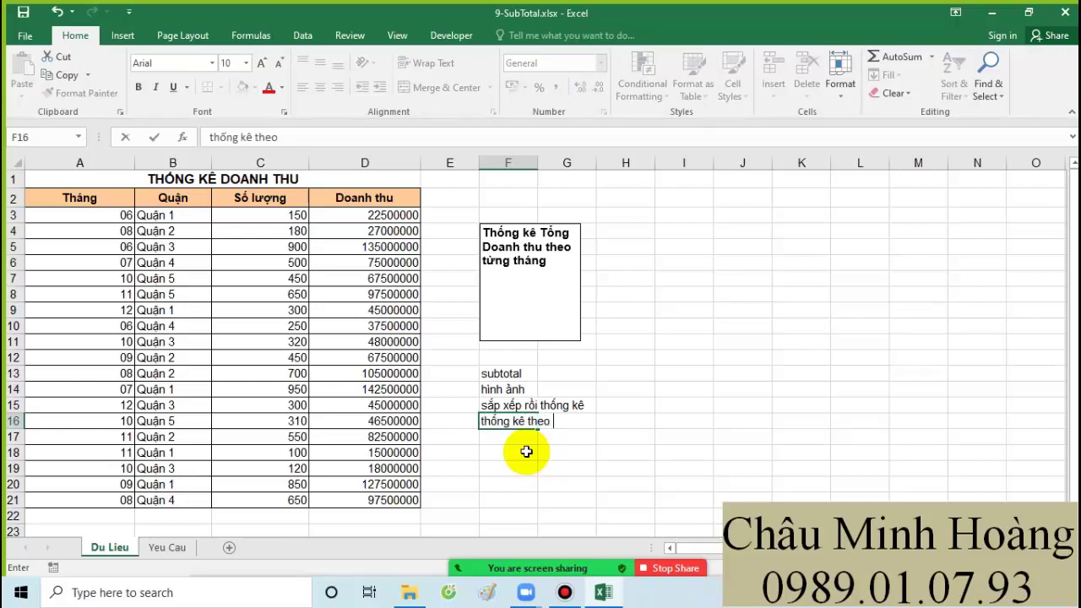
type("( cái gì ) thì s")
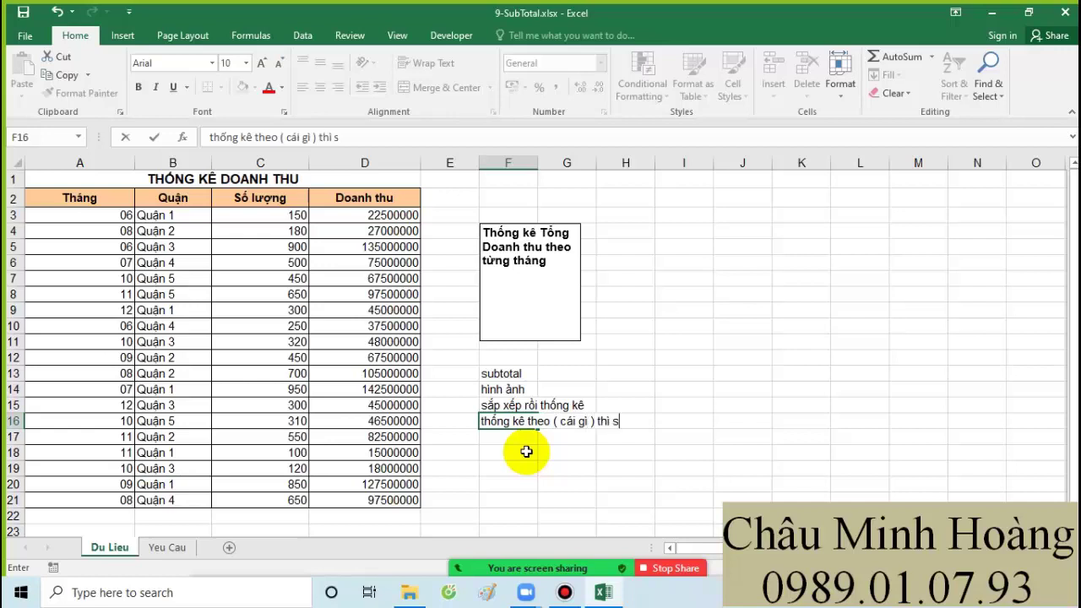
type("ãnpe d")
key("BackSpace")
key("BackSpace")
key("BackSpace")
key("BackSpace")
key("BackSpace")
key("BackSpace")
key("BackSpace")
type("ắp xếp (")
type(" cái đó)")
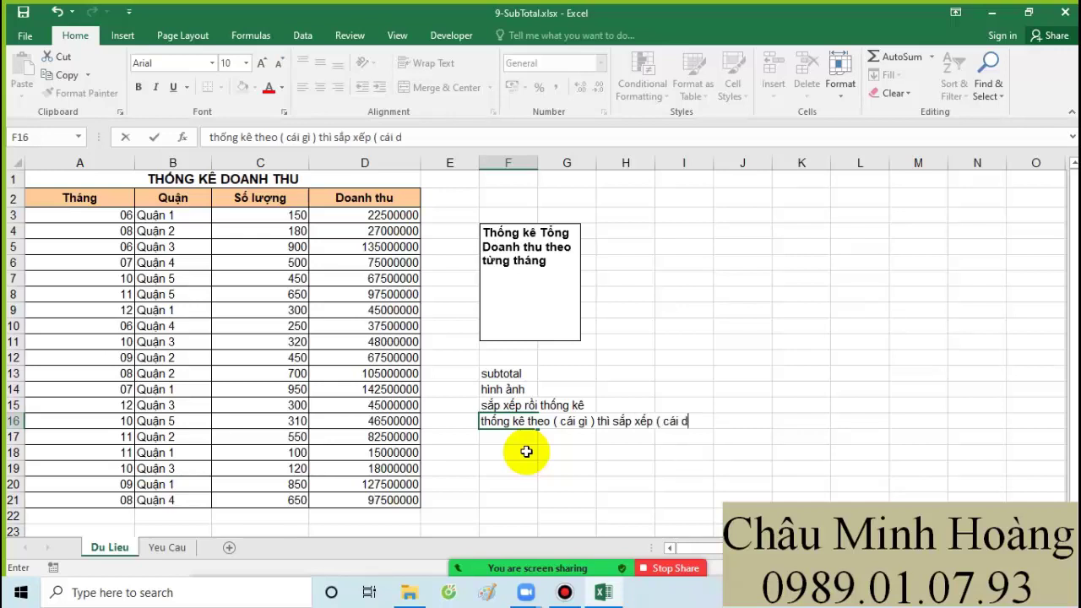
left_click(564, 490)
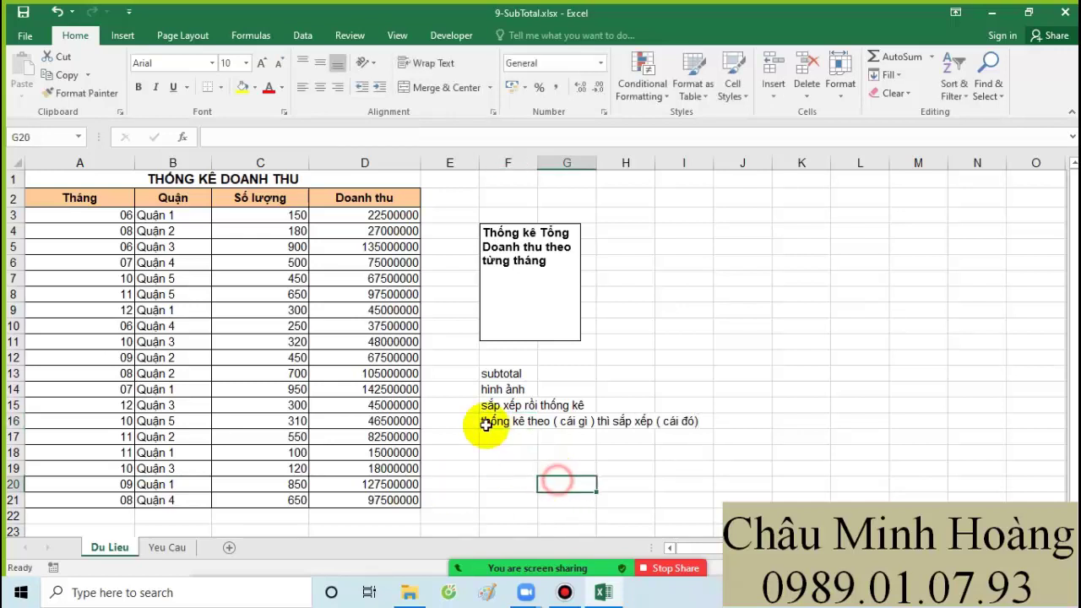
Format the notes range F13:J20 in Times New Roman at 14 points
left_click(488, 376)
left_click_drag(624, 410, 752, 480)
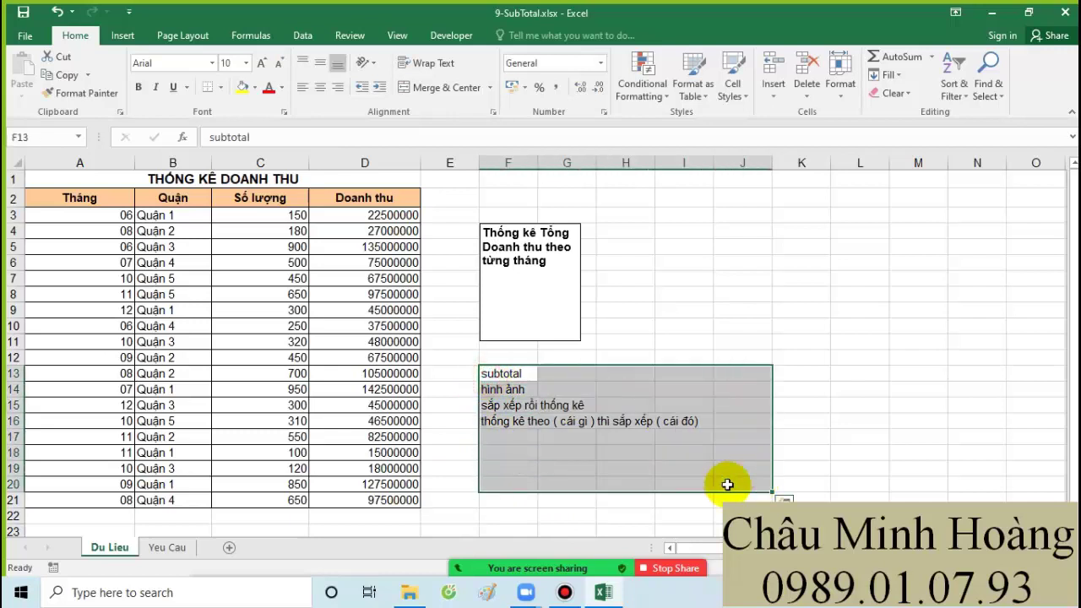
left_click(262, 66)
left_click(262, 66)
left_click(262, 66)
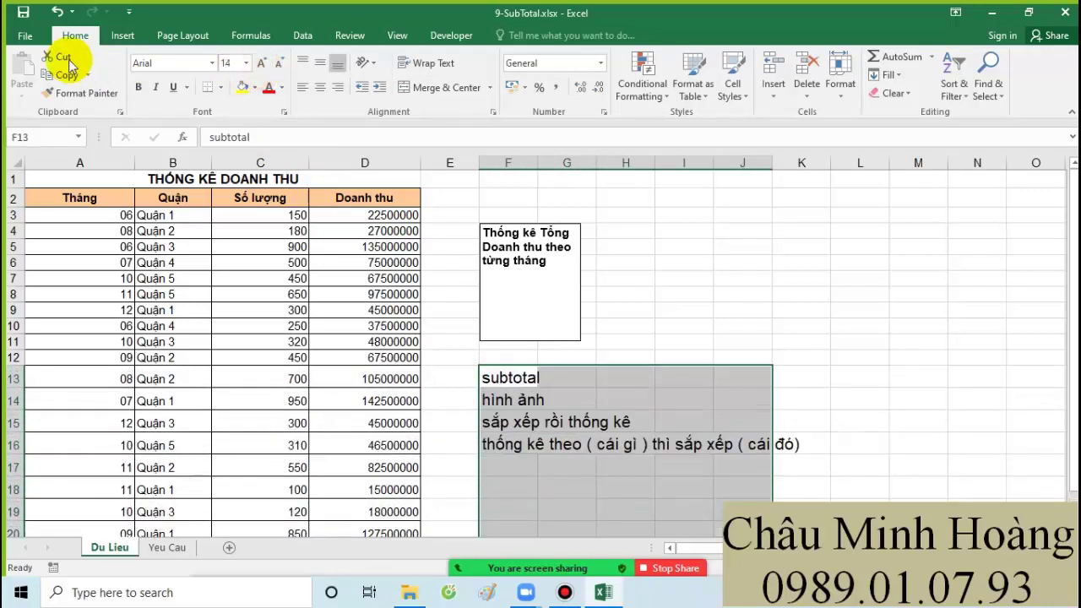
left_click(157, 65)
type("Times New Roman")
key("Return")
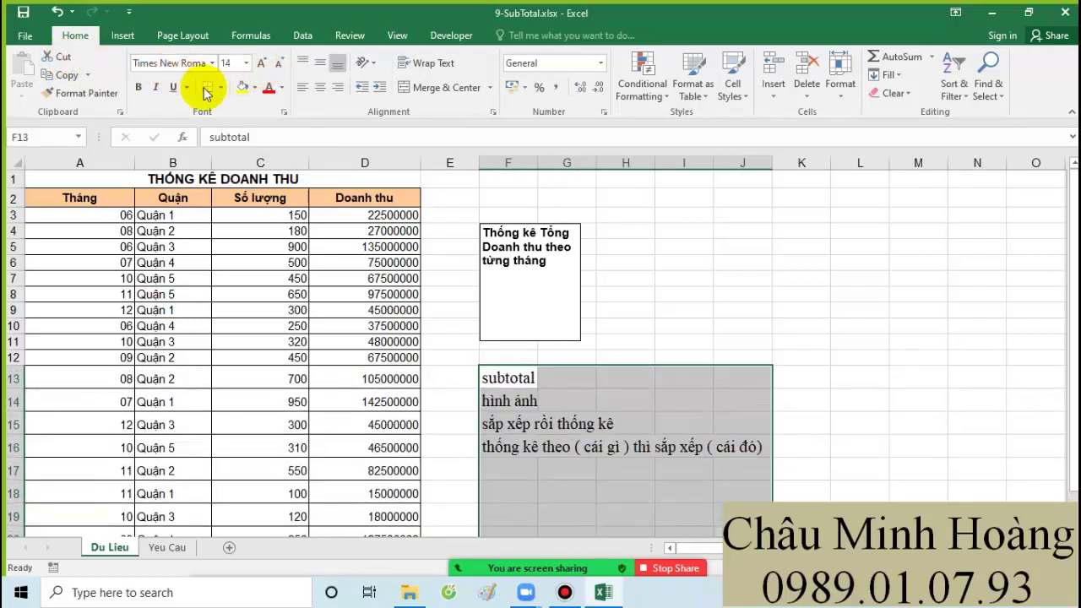
Enter the note "sắp xếp ( cái gì) thì subtotal ( cái đó)" in F17
left_click(522, 469)
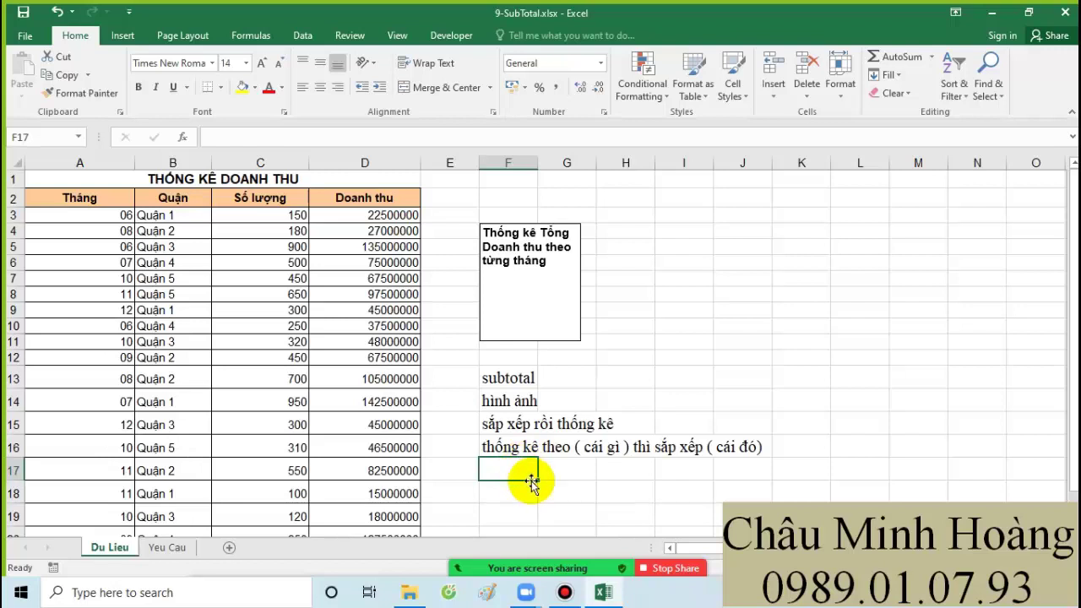
type("sắp xếp")
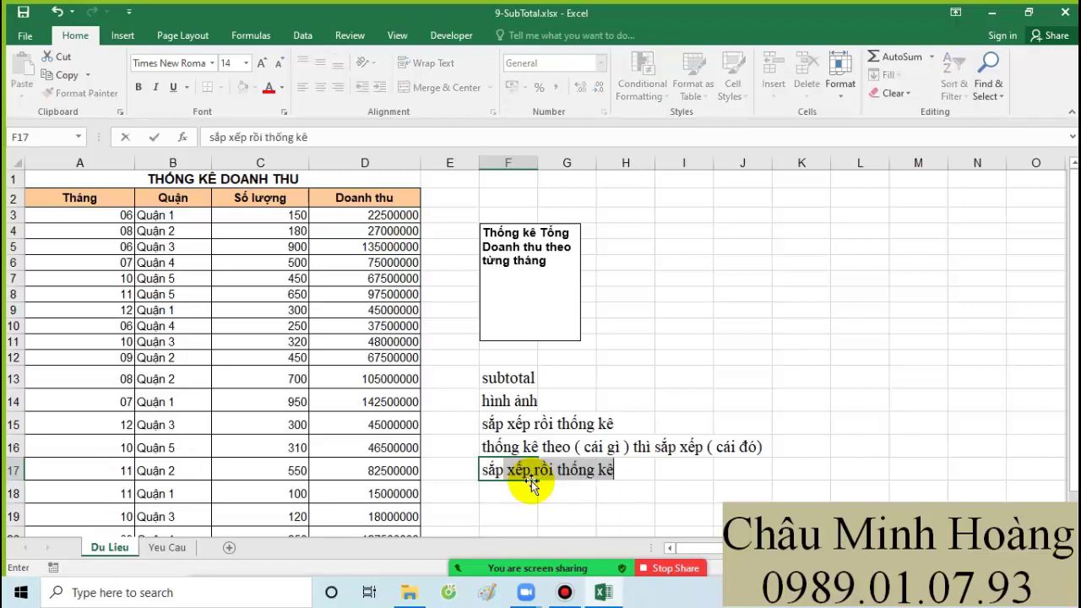
type(" ( c")
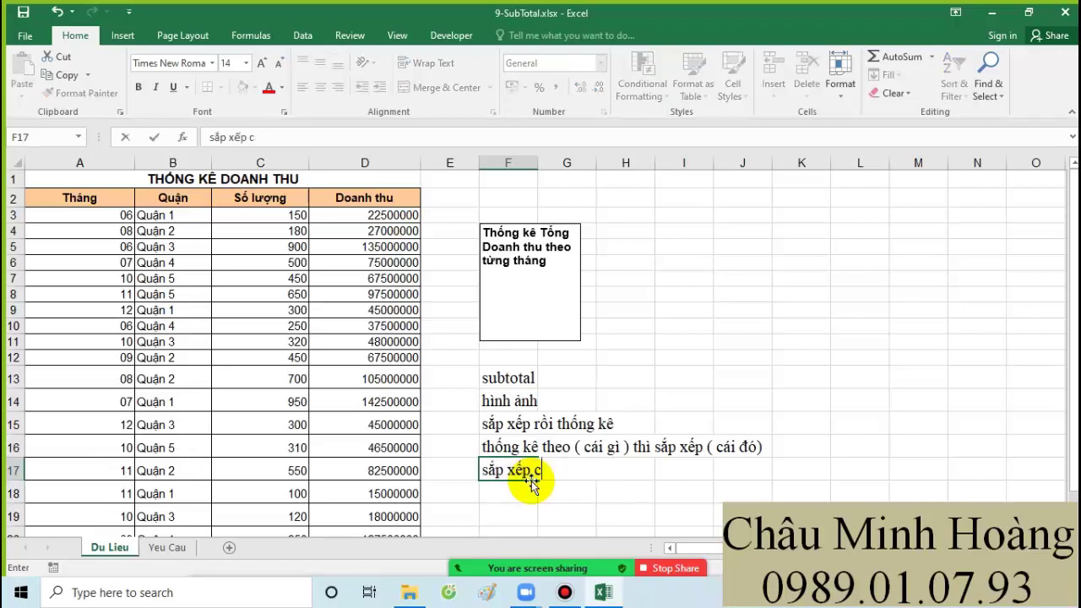
type("ái gi")
type(") thì thho")
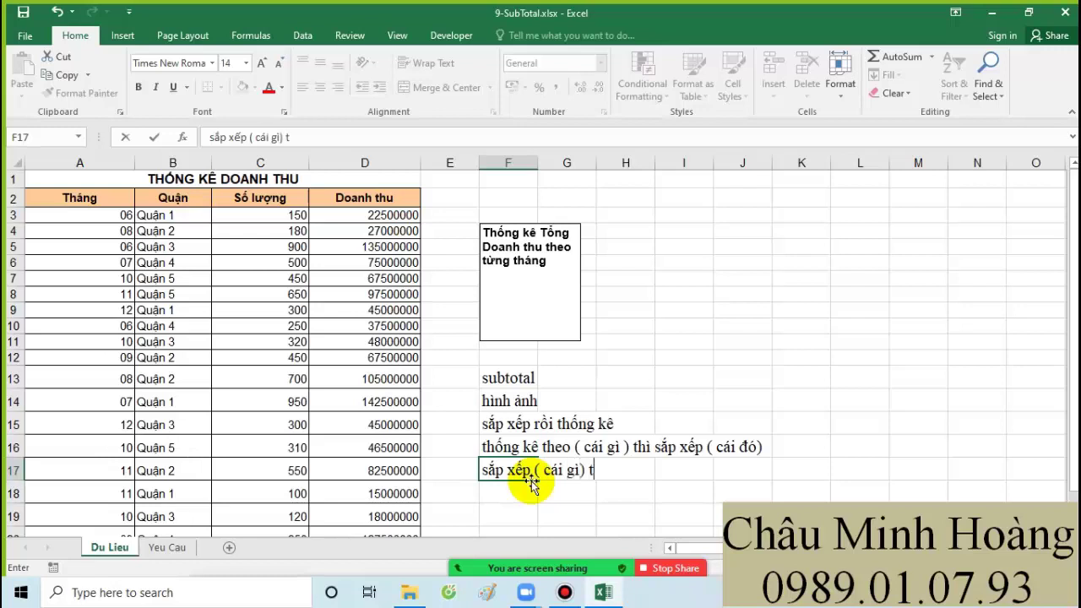
key("BackSpace")
key("BackSpace")
type("ốn")
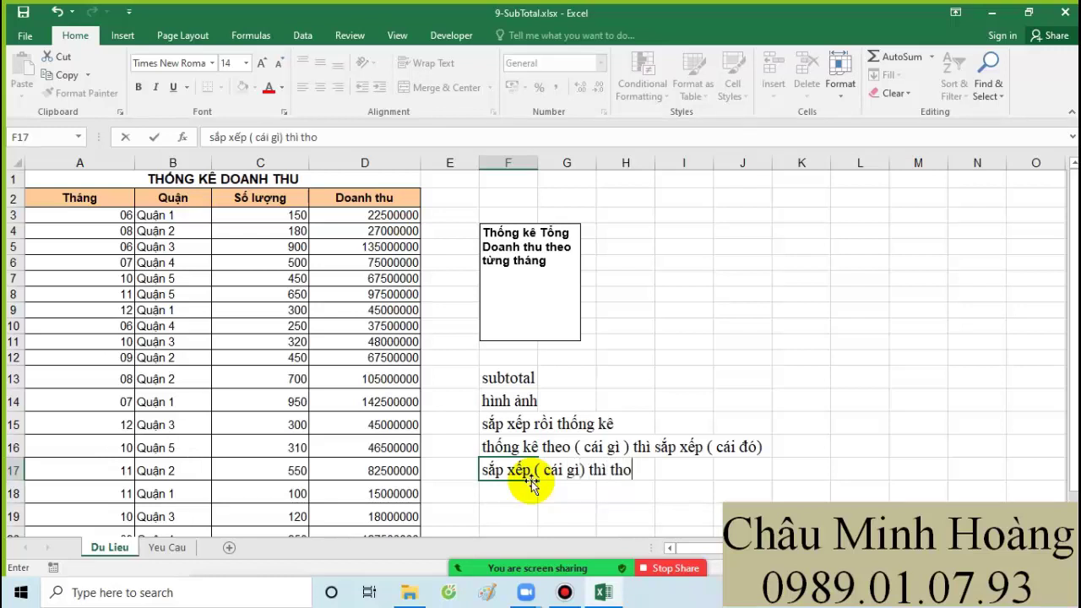
key("BackSpace")
key("BackSpace")
key("BackSpace")
key("BackSpace")
type("subtotal")
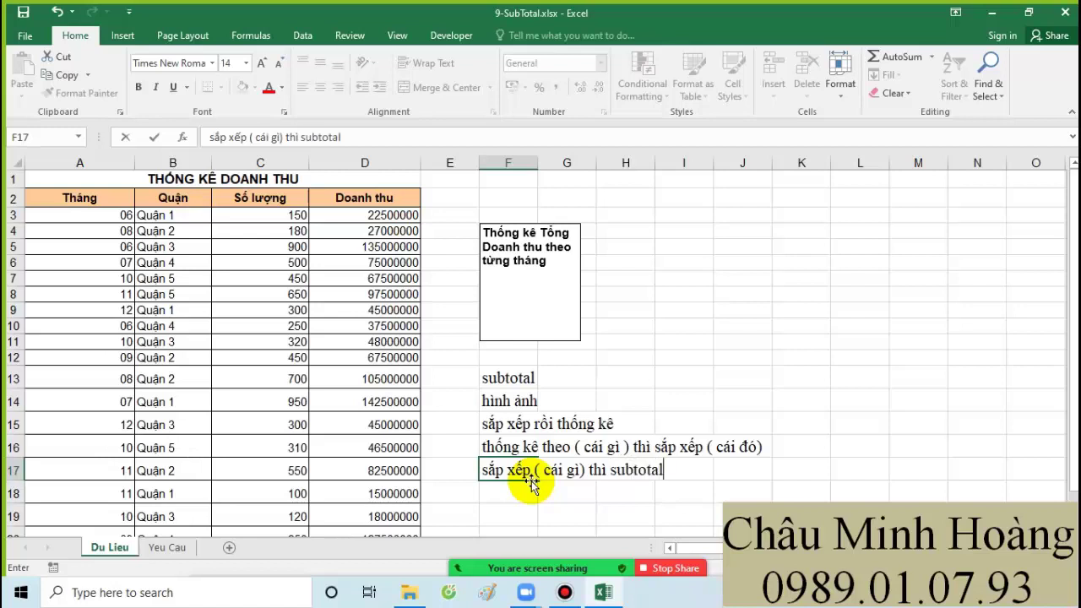
type(" ( cái đó)")
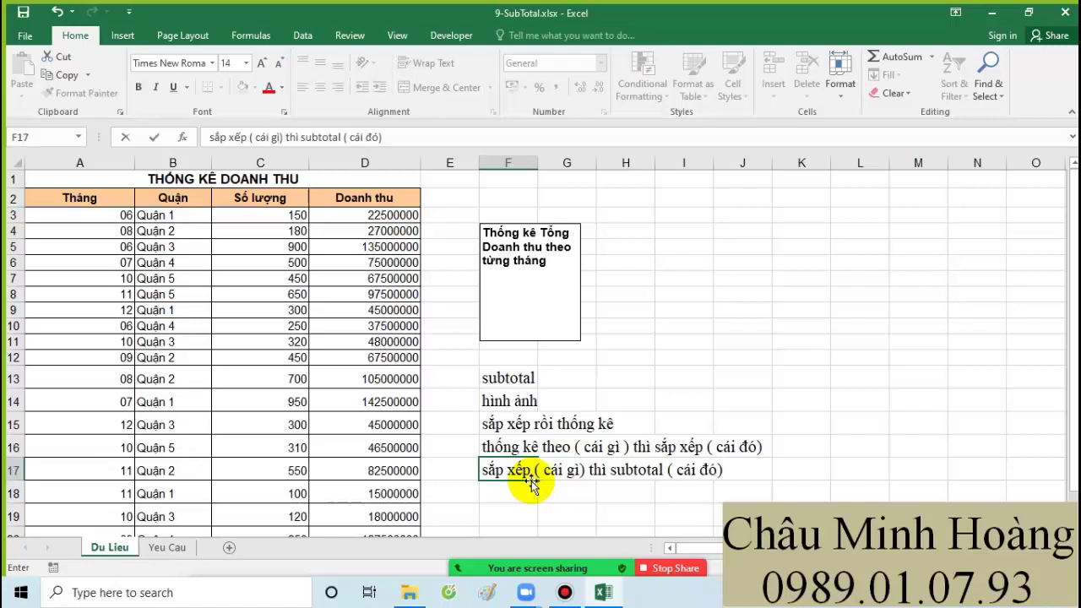
left_click(722, 442)
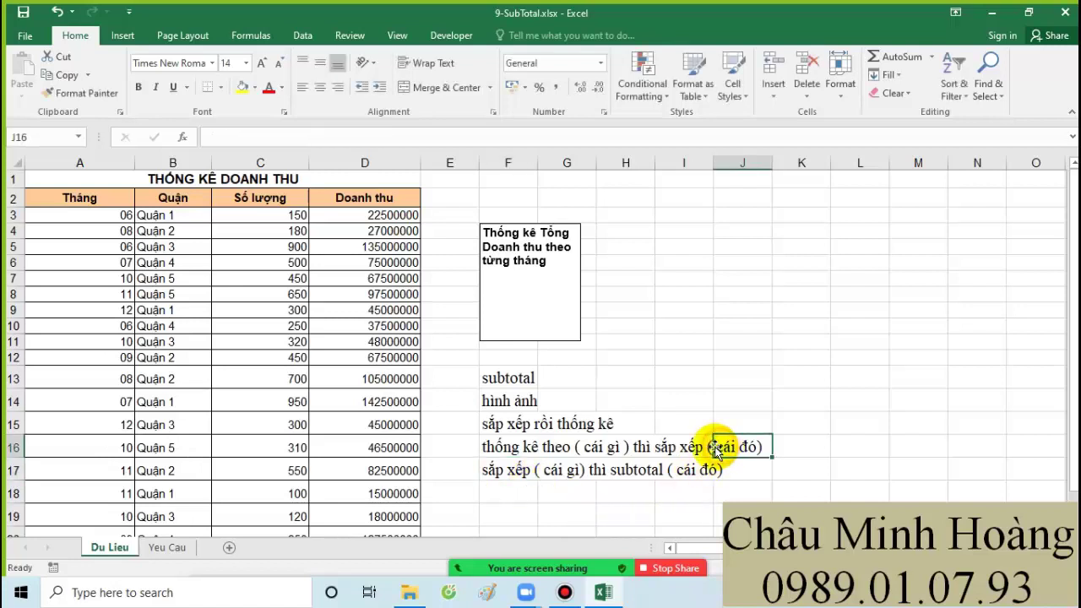
mouse_move(116, 196)
left_mouse_down()
mouse_move(664, 442)
mouse_move(760, 507)
mouse_move(797, 496)
left_mouse_up()
left_click(751, 488)
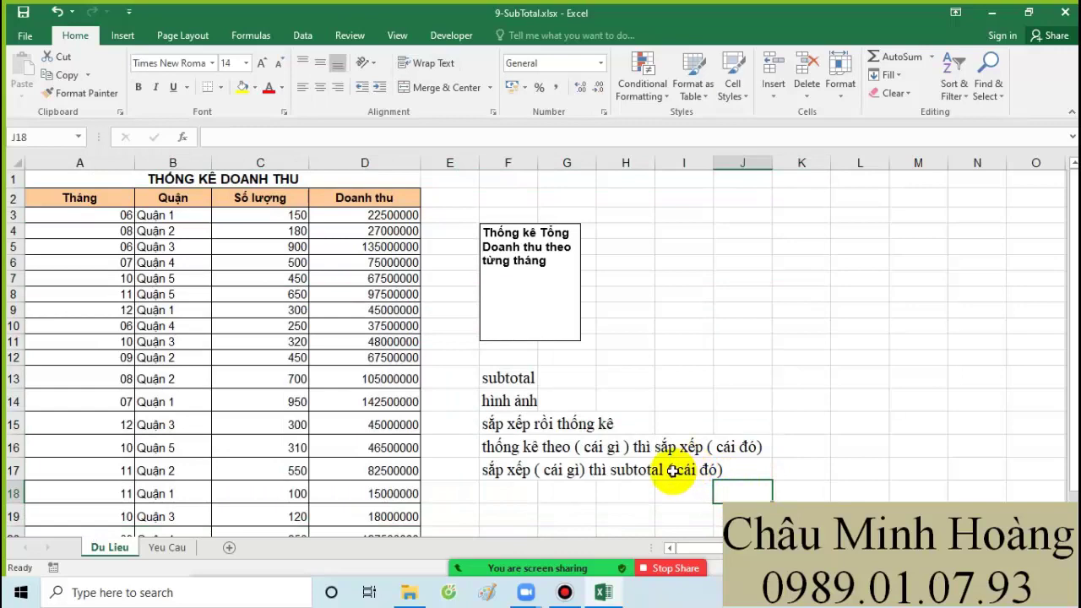
left_click(564, 592)
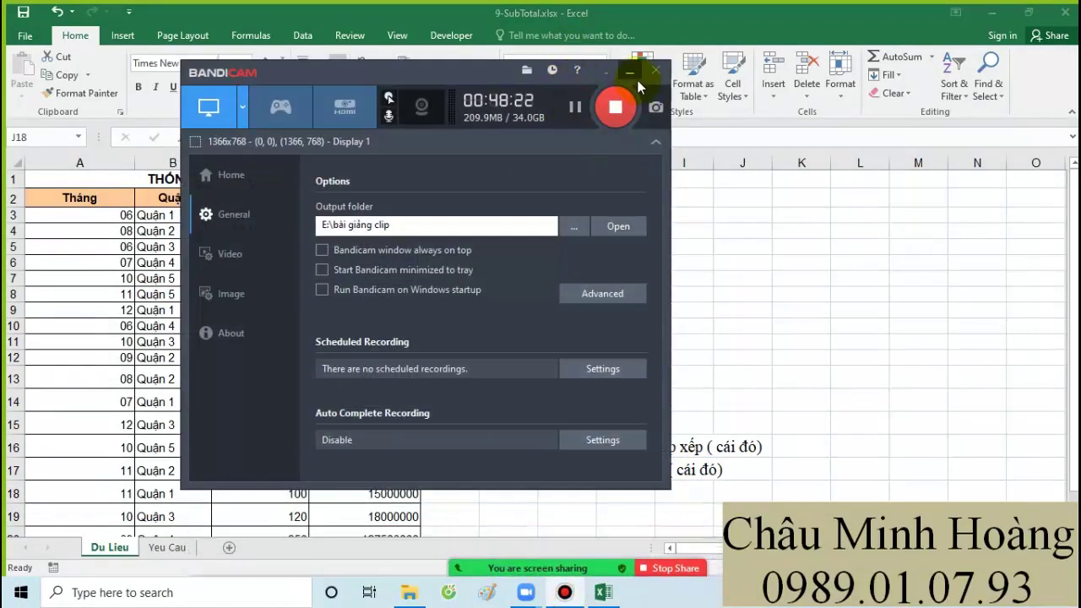
left_click(631, 73)
Colour the words "theo từng tháng" in the text box red
left_click(608, 357)
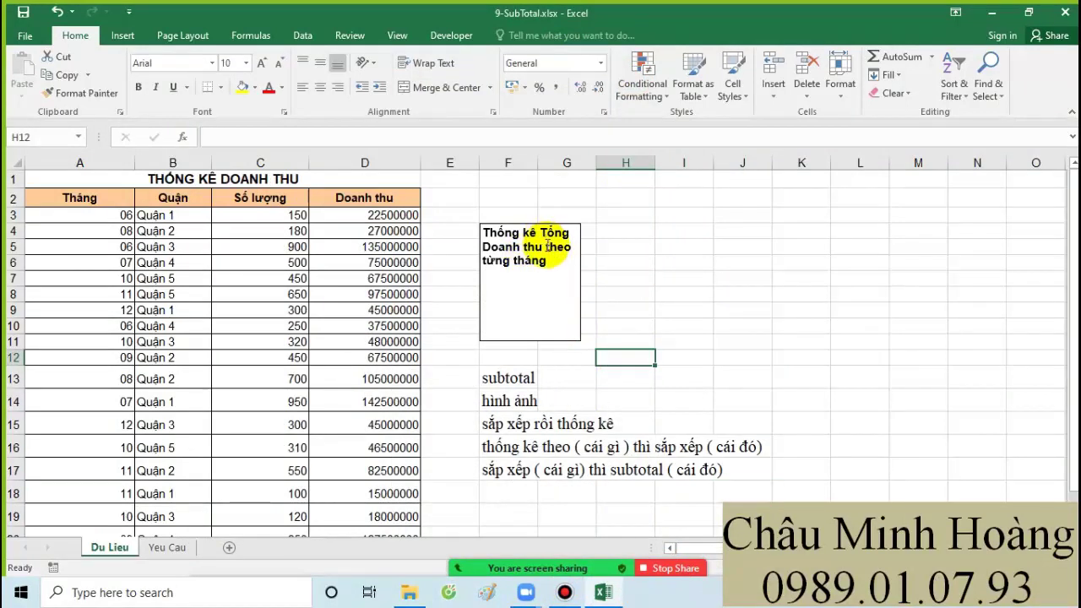
left_click_drag(545, 246, 548, 262)
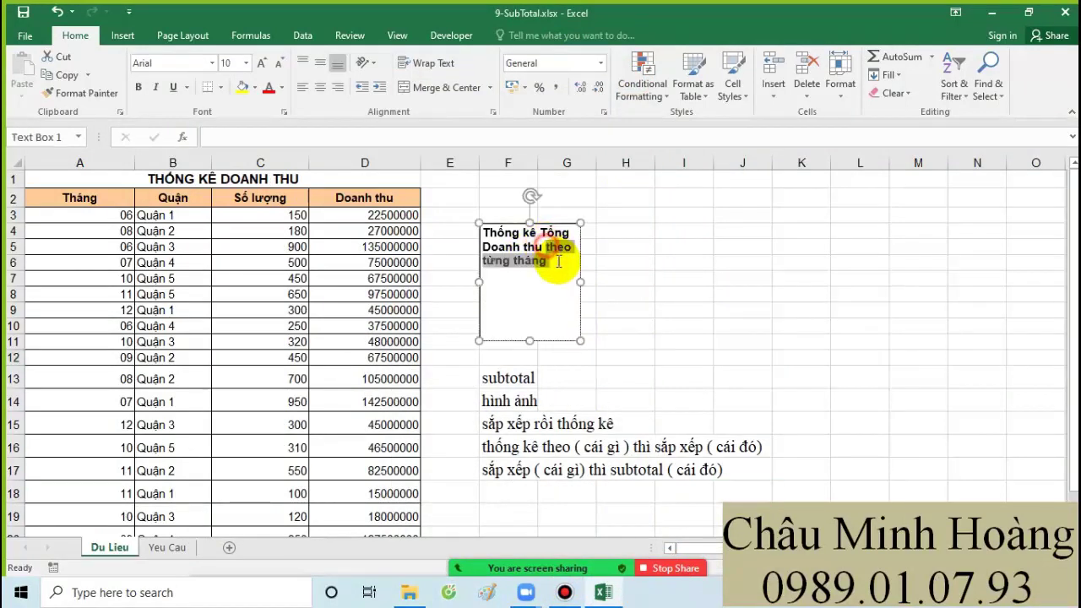
left_click(267, 93)
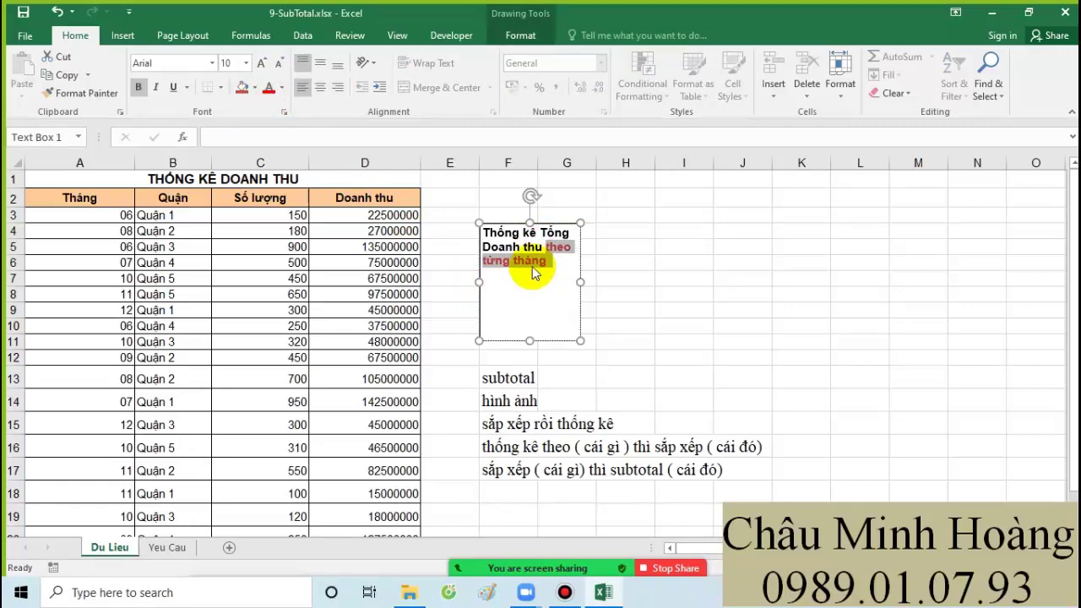
scroll(295, 355, "down", 1)
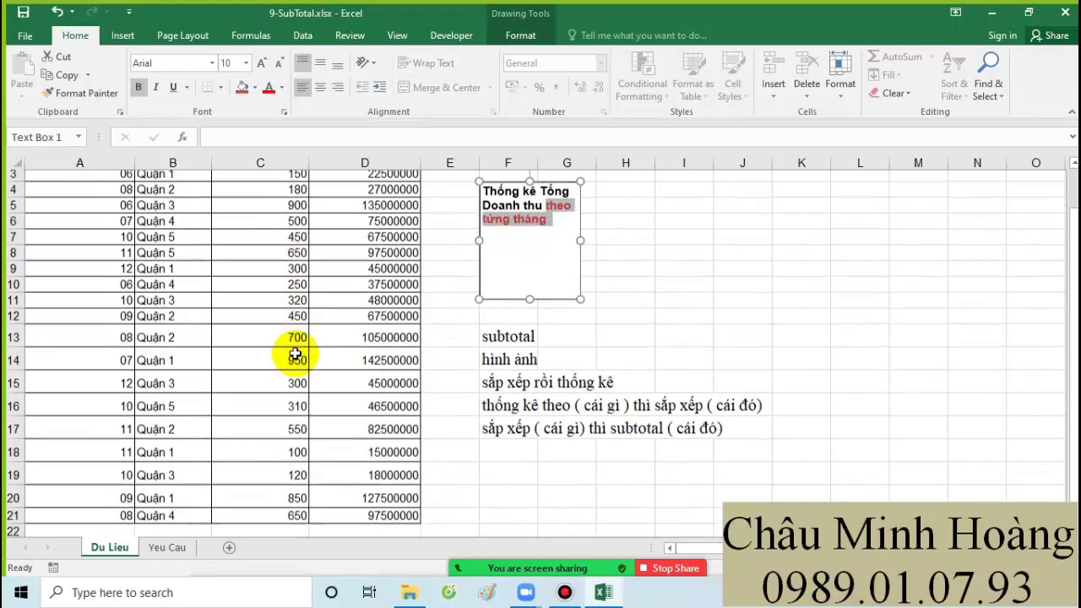
scroll(303, 363, "down", 2)
scroll(318, 375, "up", 3)
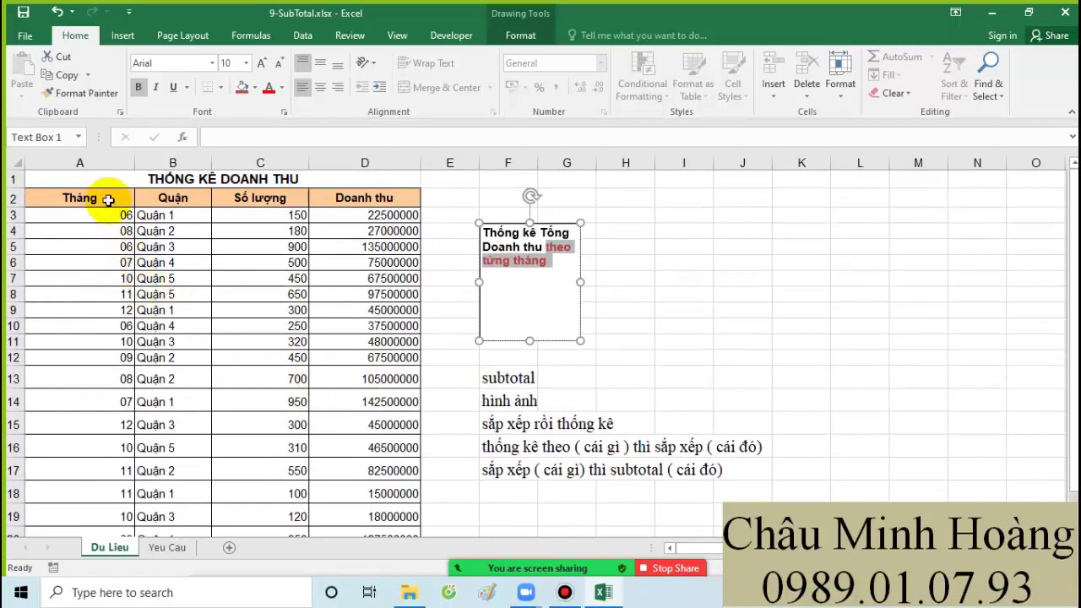
mouse_move(108, 200)
left_mouse_down()
mouse_move(94, 209)
mouse_move(430, 340)
mouse_move(355, 492)
mouse_move(337, 583)
mouse_move(362, 504)
left_mouse_up()
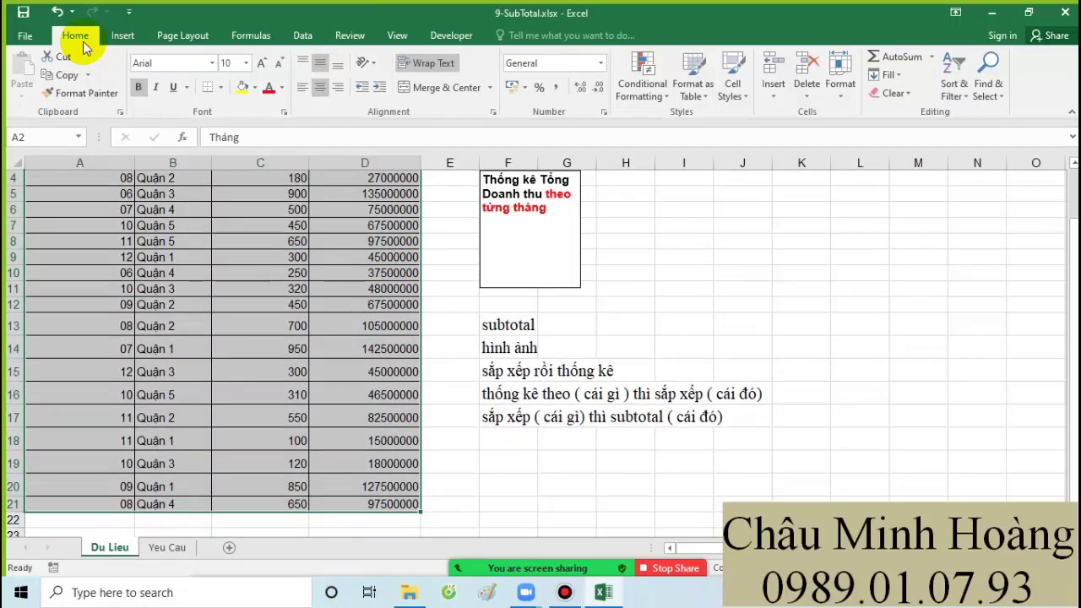
left_click(969, 98)
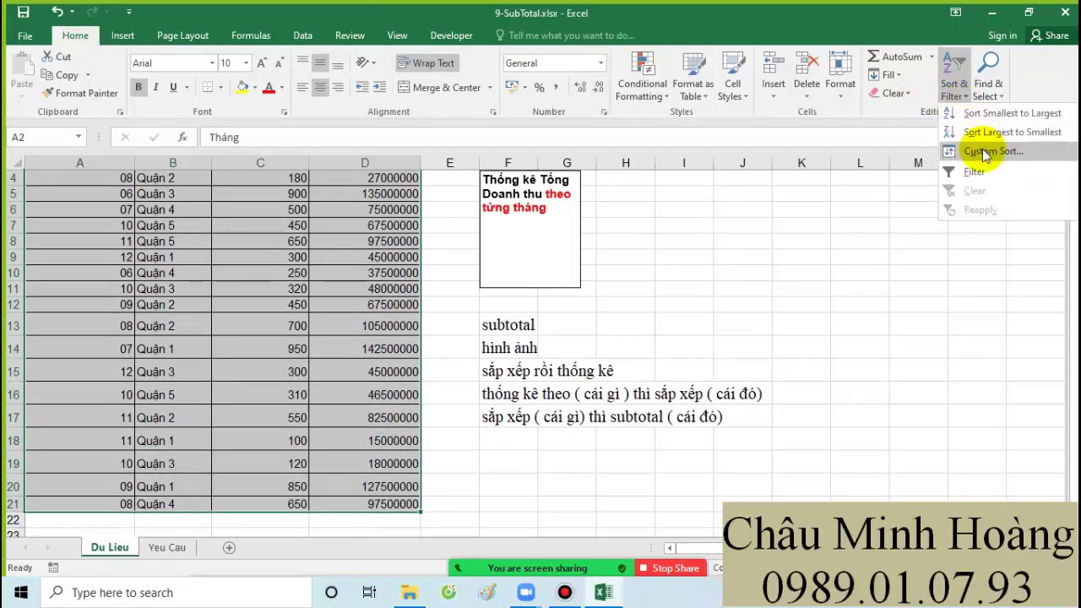
left_click(984, 153)
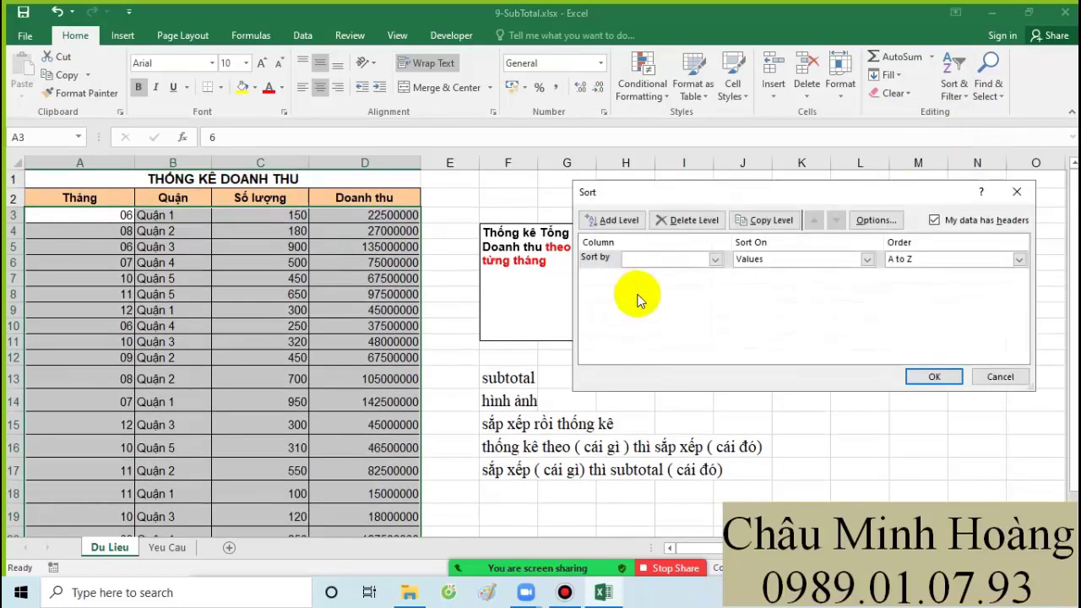
left_click(999, 376)
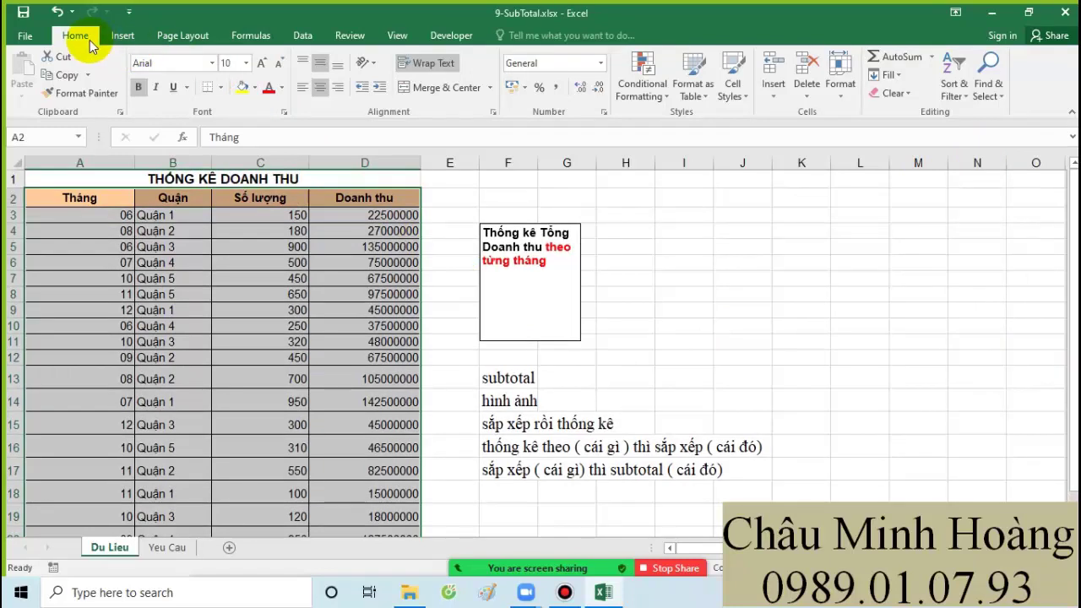
left_click(300, 35)
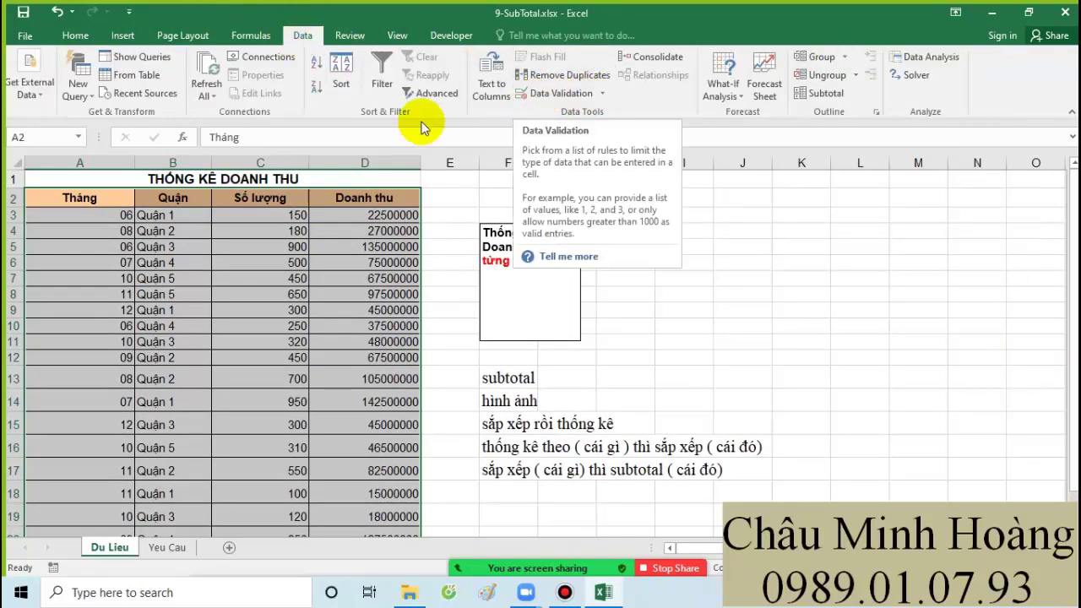
left_click(337, 87)
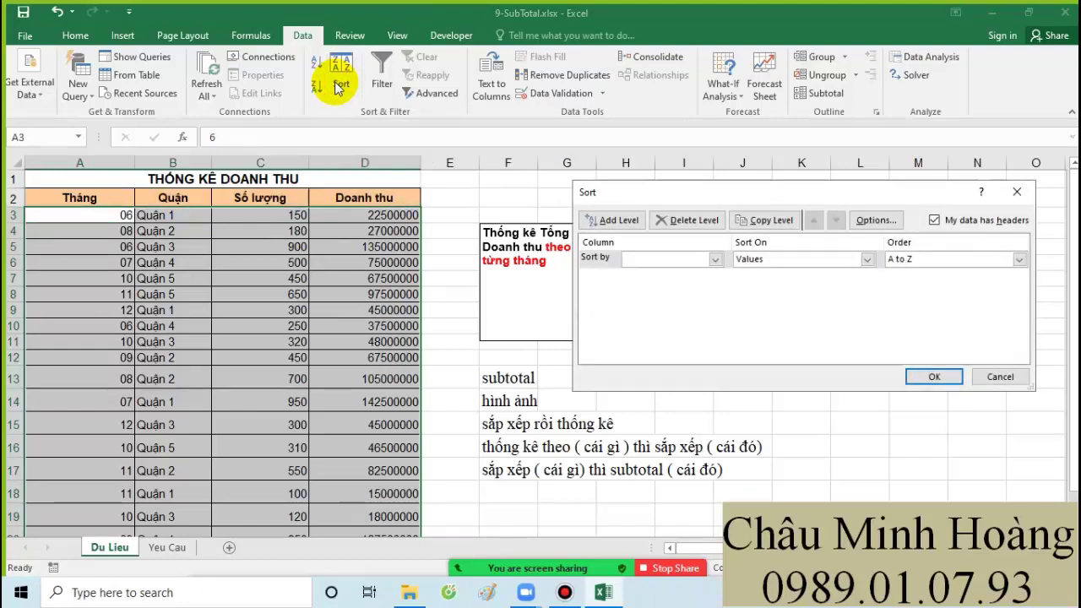
left_click(1016, 191)
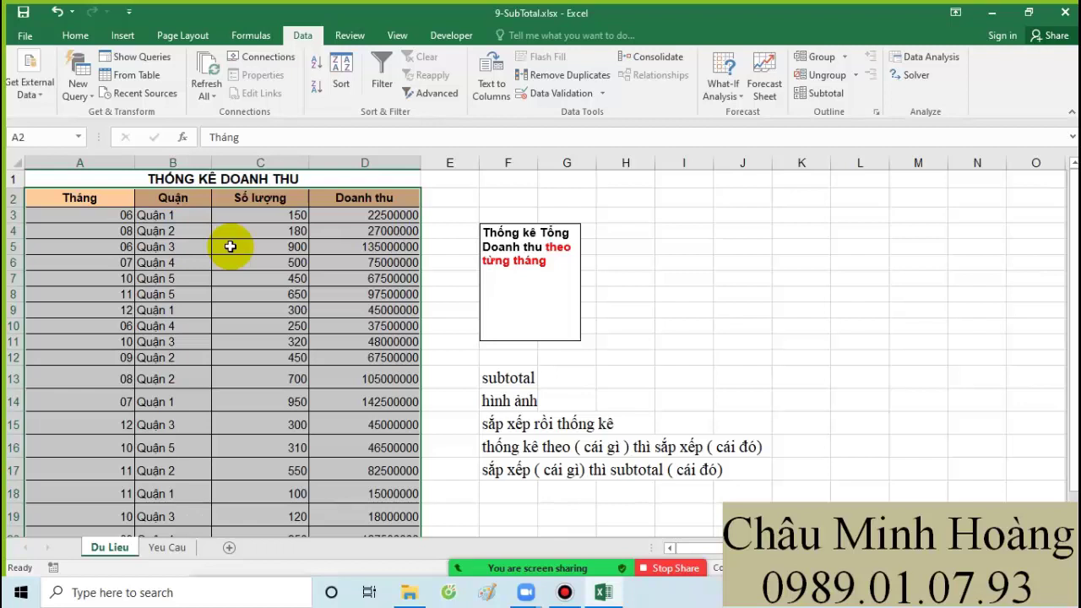
left_click_drag(96, 202, 399, 337)
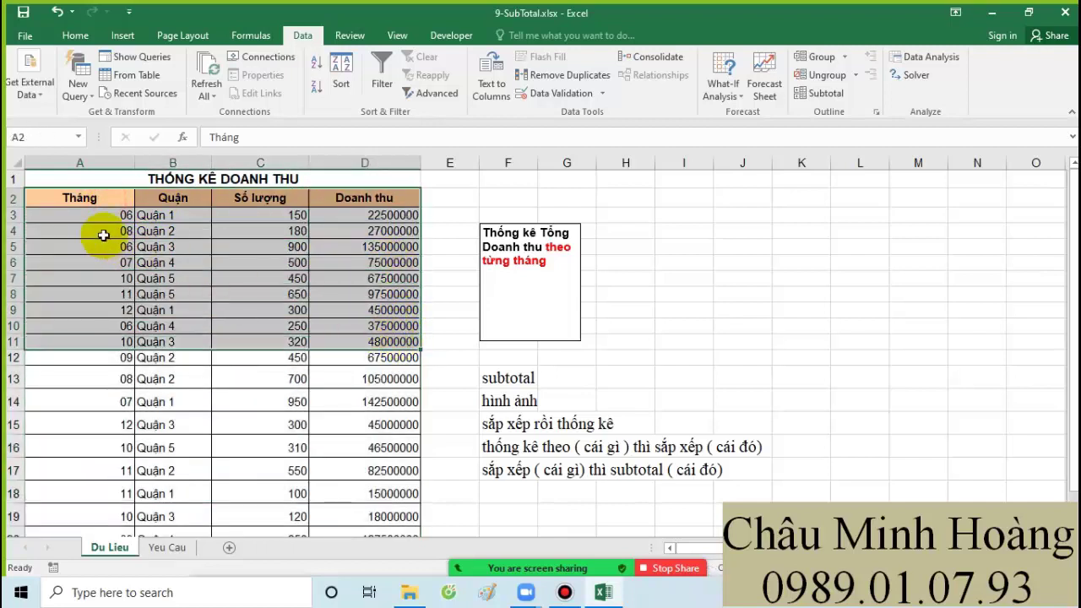
left_click_drag(109, 216, 350, 422)
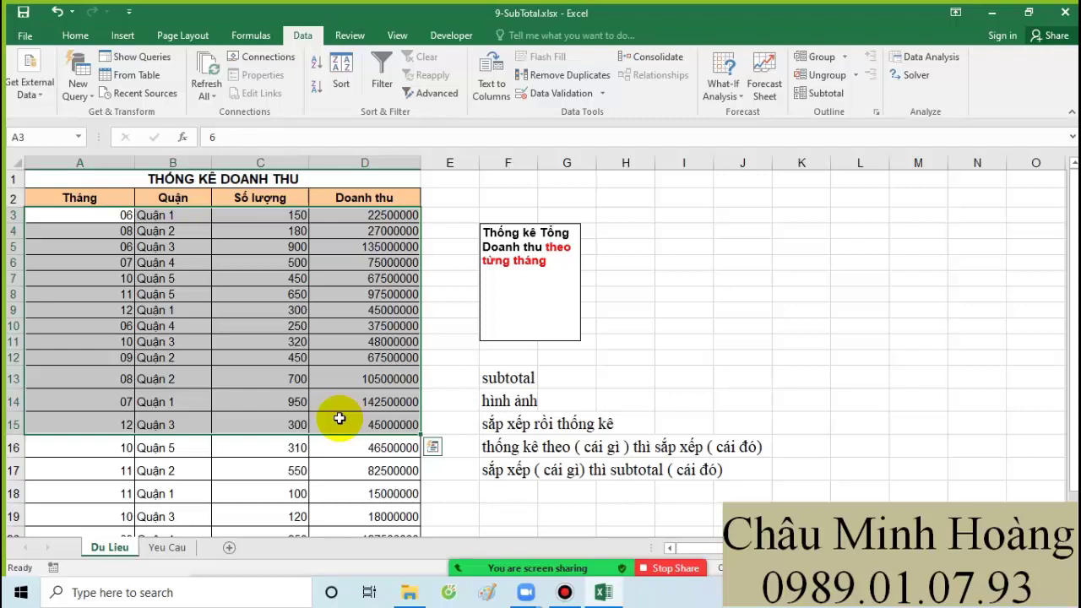
left_click_drag(67, 199, 363, 504)
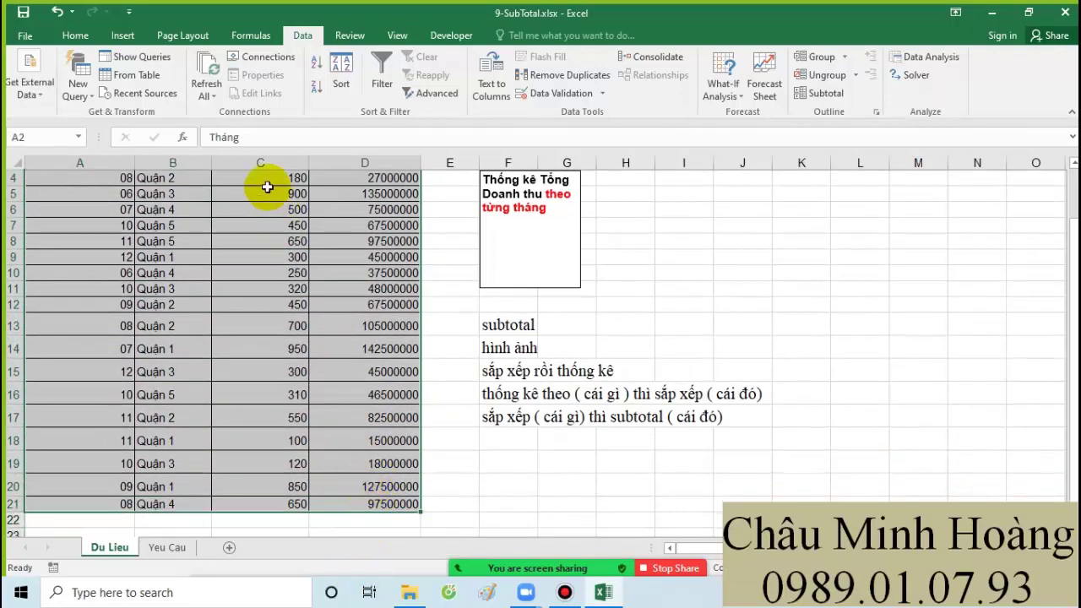
left_click(343, 67)
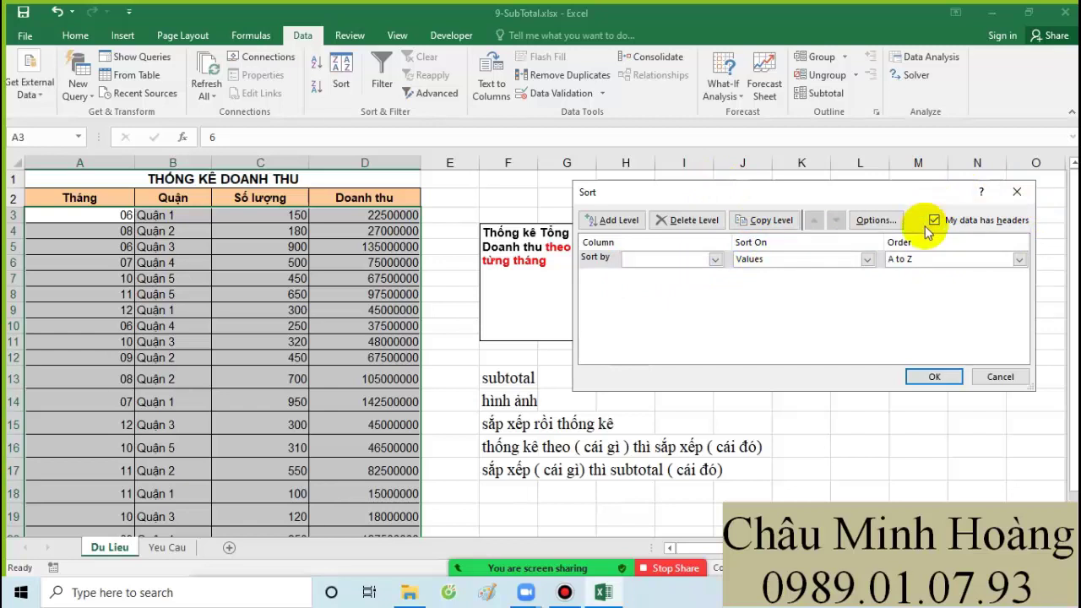
left_click(1017, 192)
left_click_drag(91, 218, 379, 504)
scroll(322, 418, "up", 1)
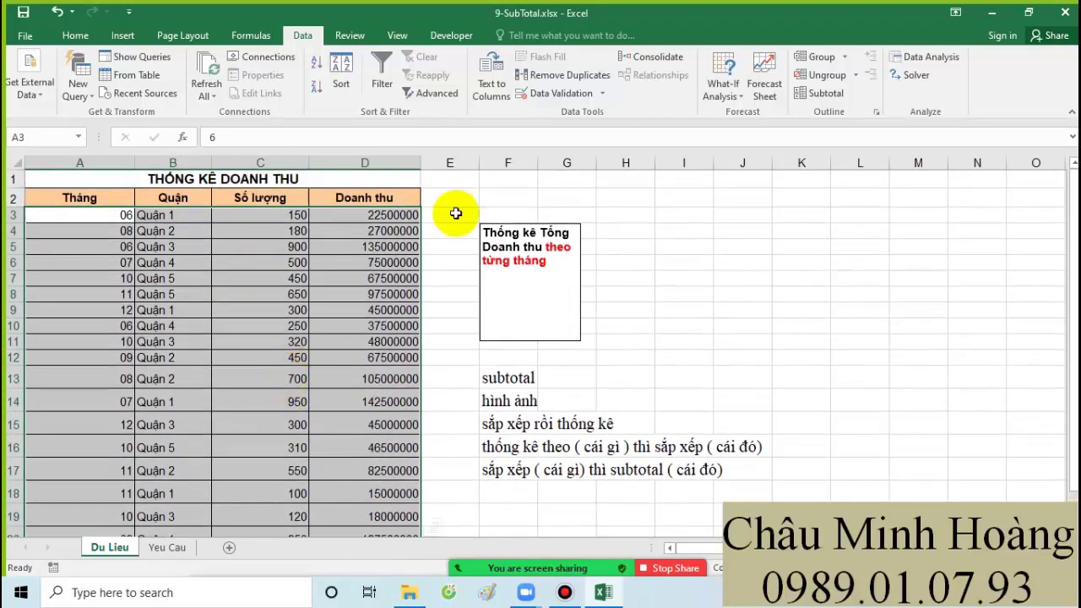
left_click(342, 73)
left_click(942, 230)
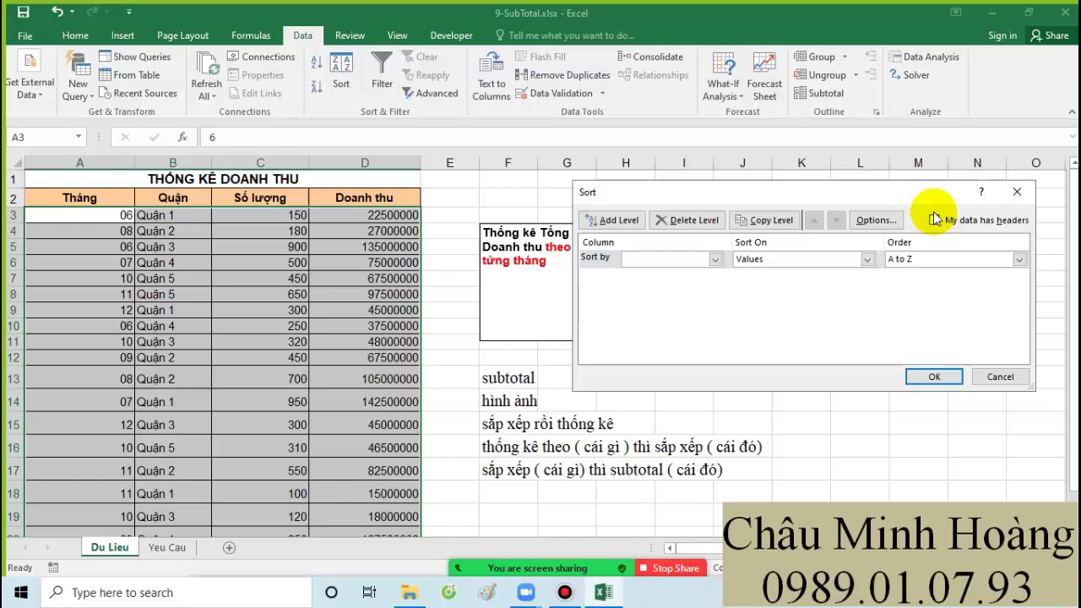
left_click(1017, 192)
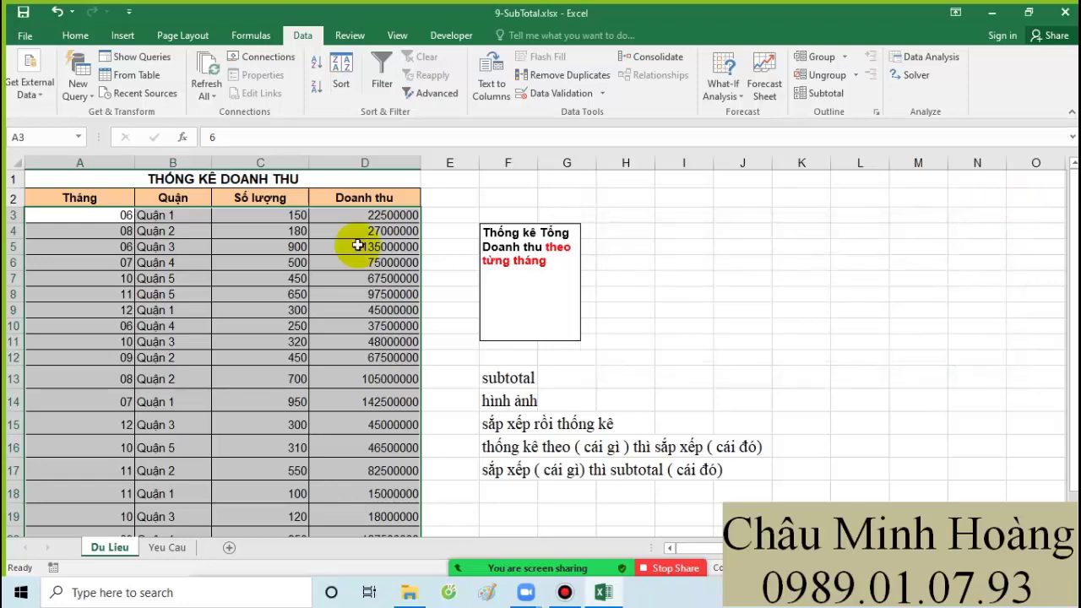
Sort the revenue table A2:D21, with its header row, by Tháng from Smallest to Largest
left_click_drag(122, 198, 385, 503)
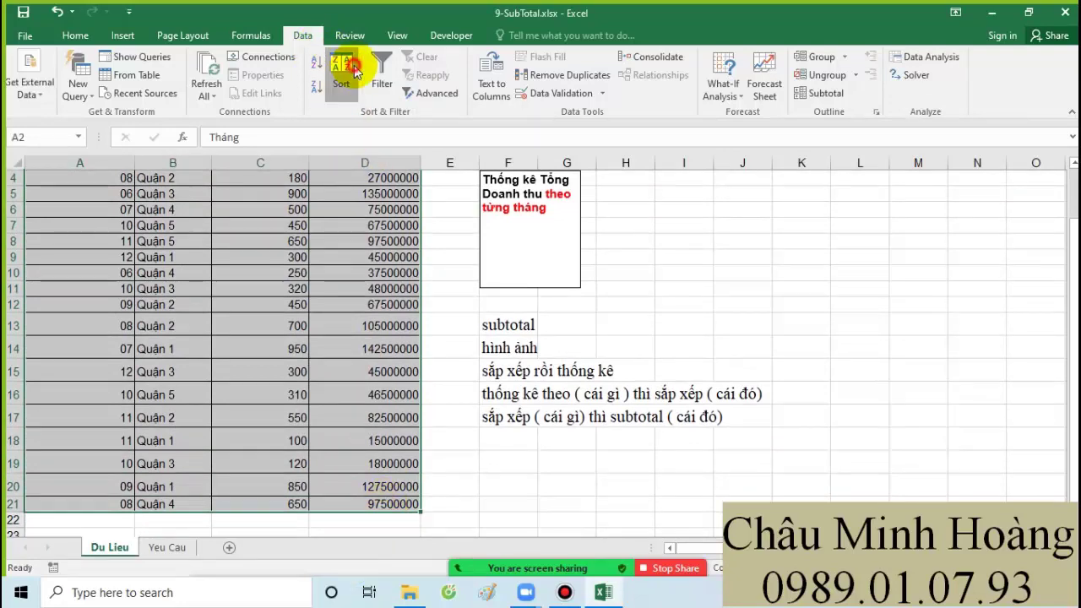
left_click(355, 72)
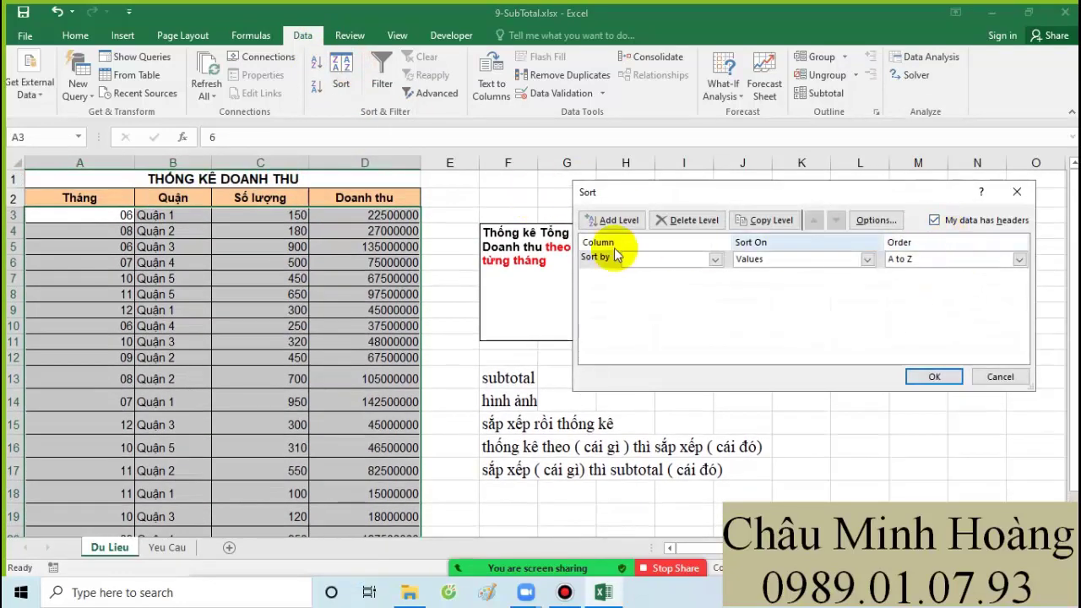
left_click(655, 260)
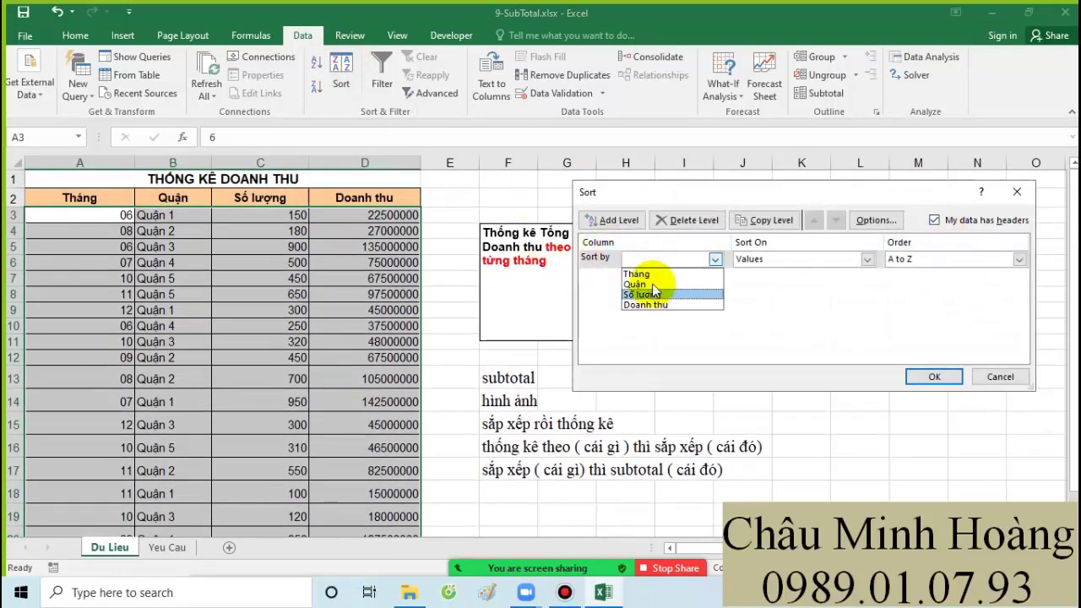
left_click(644, 274)
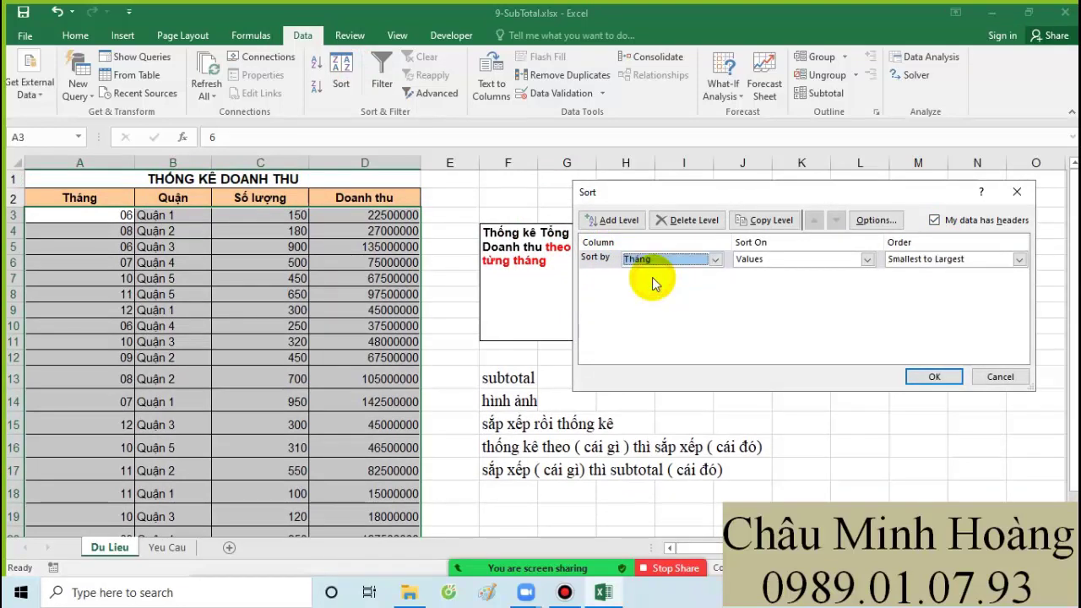
left_click(971, 260)
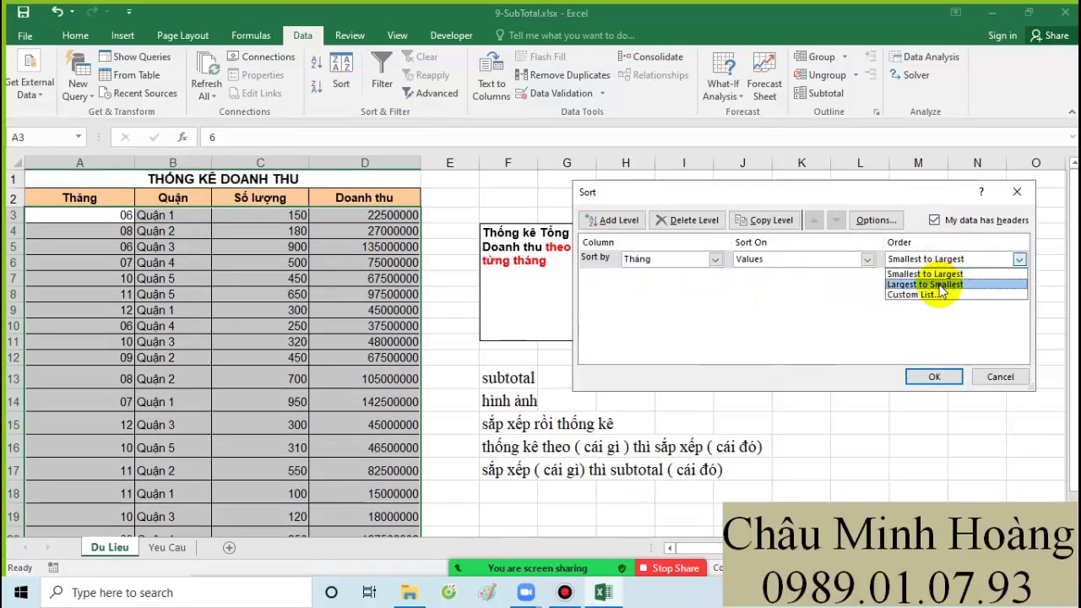
left_click(937, 274)
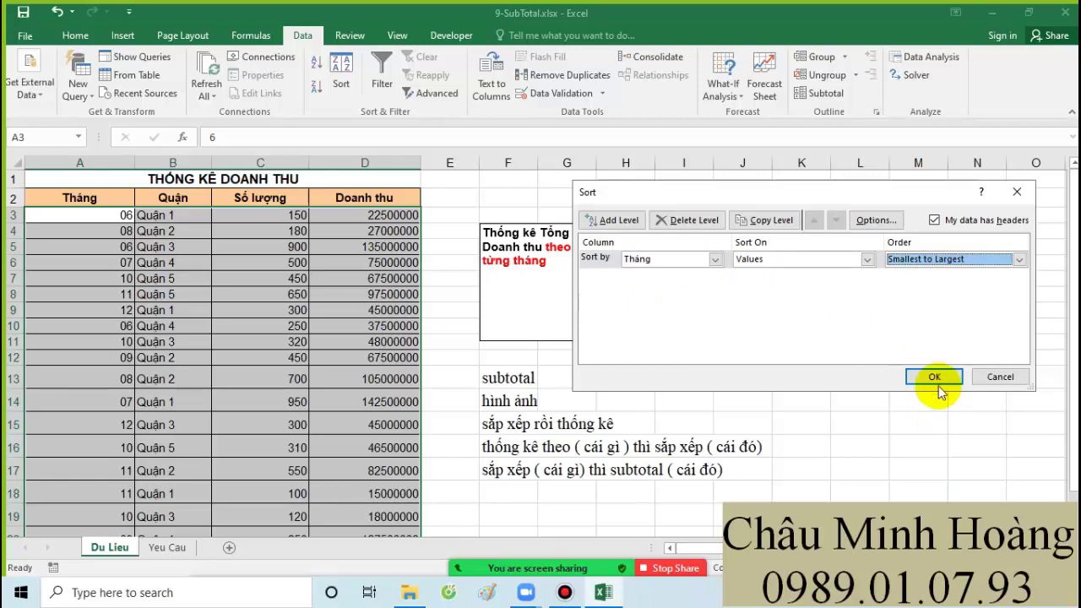
left_click(934, 378)
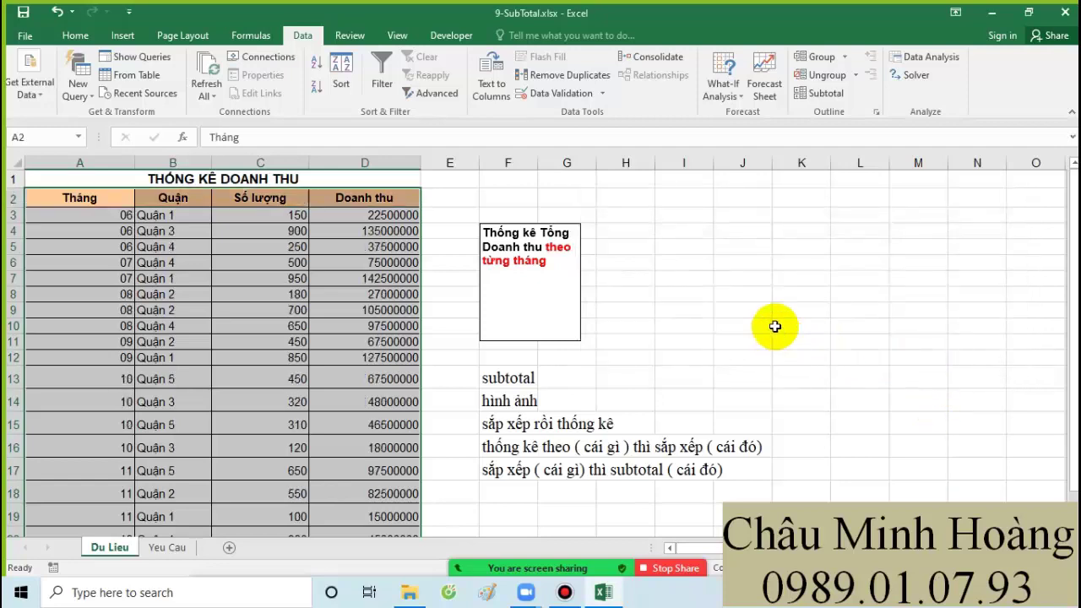
scroll(678, 325, "down", 2)
left_click(699, 252)
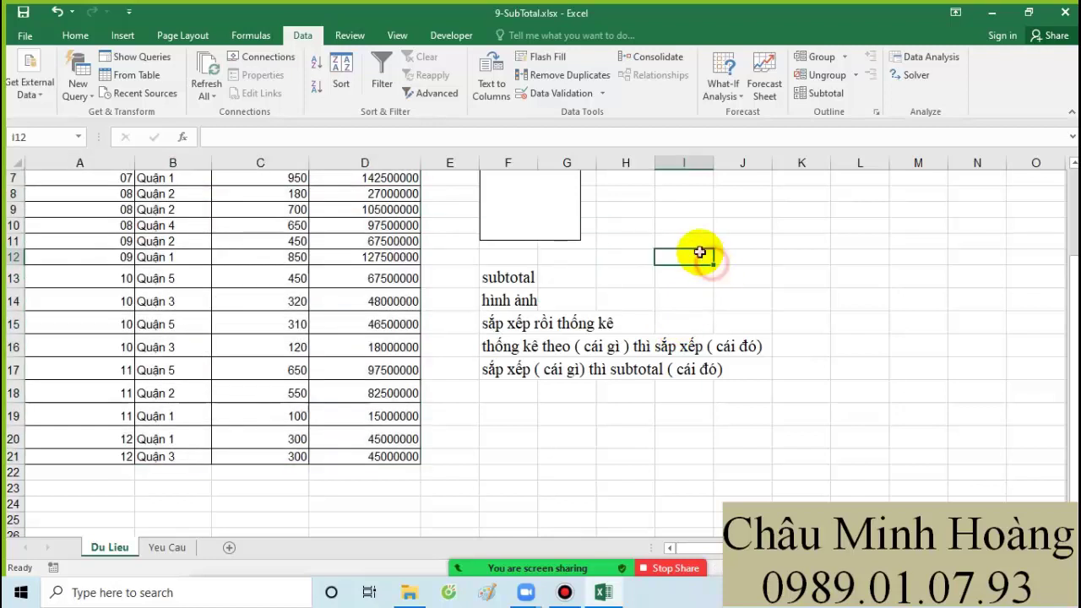
scroll(434, 321, "up", 2)
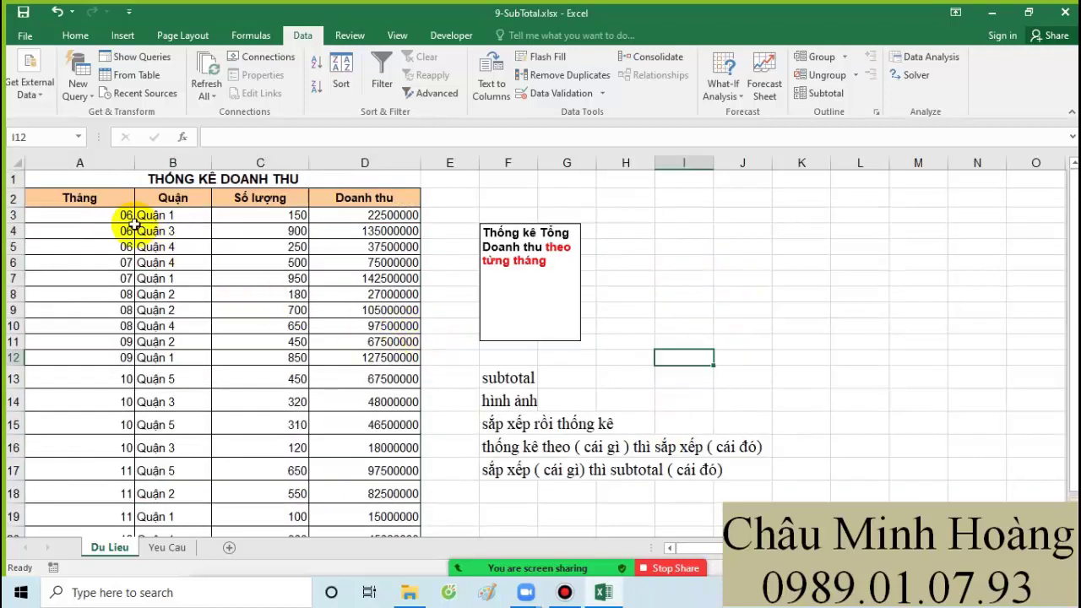
Add Subtotal rows to table A2:D21 at each change in Tháng, using Sum on Doanh thu
left_click_drag(89, 199, 357, 475)
scroll(369, 458, "down", 2)
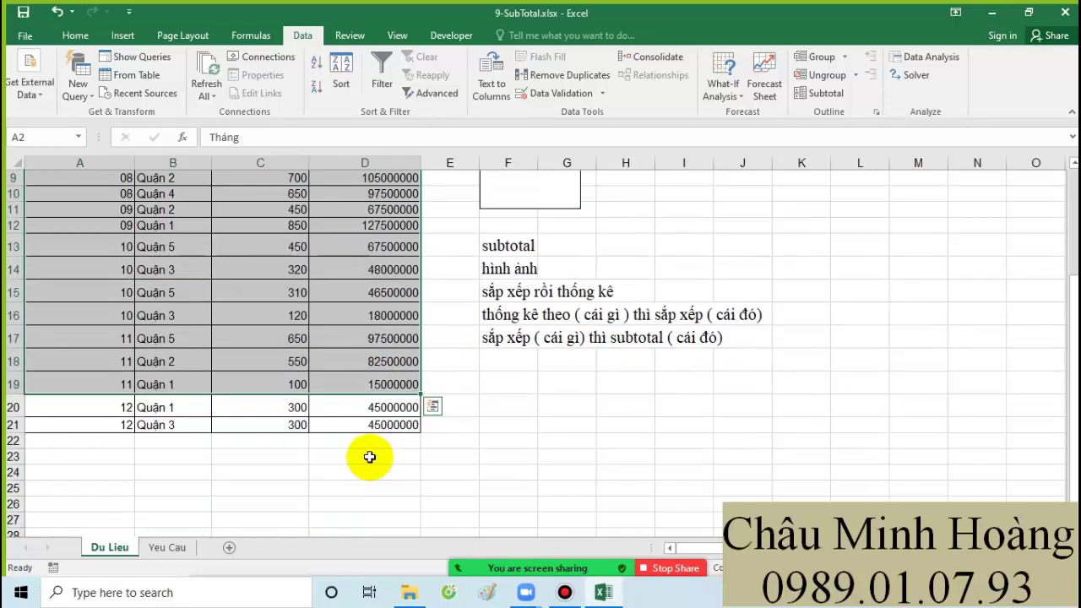
scroll(349, 441, "up", 3)
left_click_drag(110, 205, 383, 504)
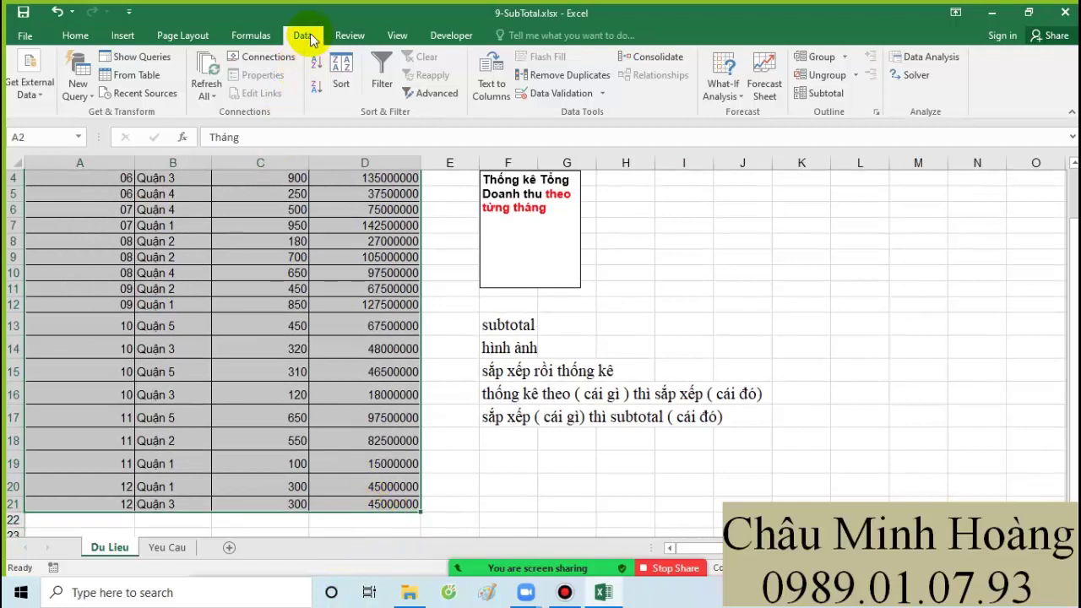
left_click(826, 94)
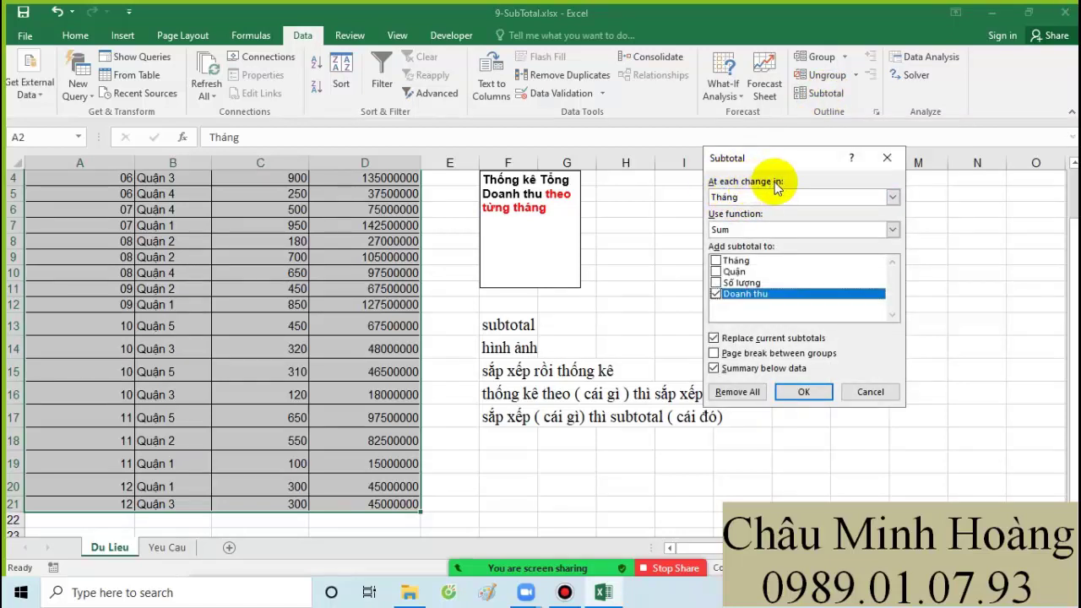
left_click(739, 198)
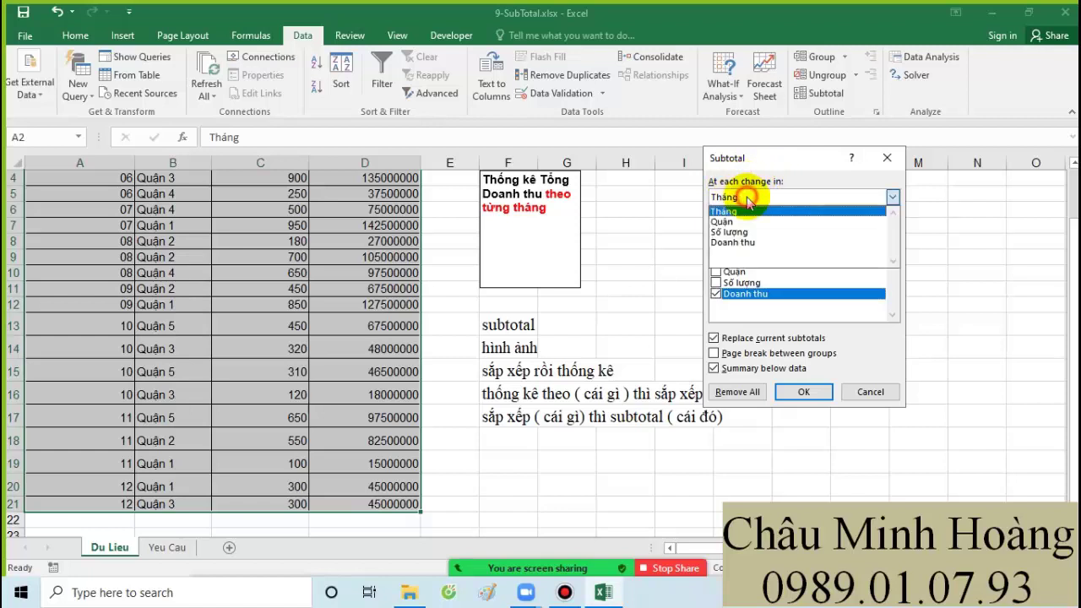
left_click(745, 211)
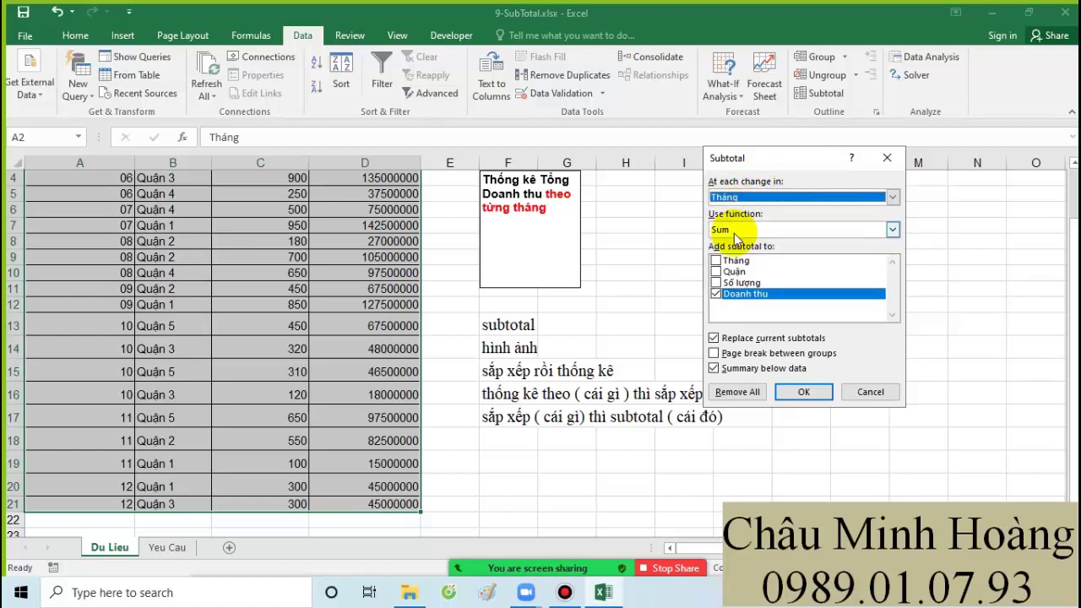
left_click(735, 230)
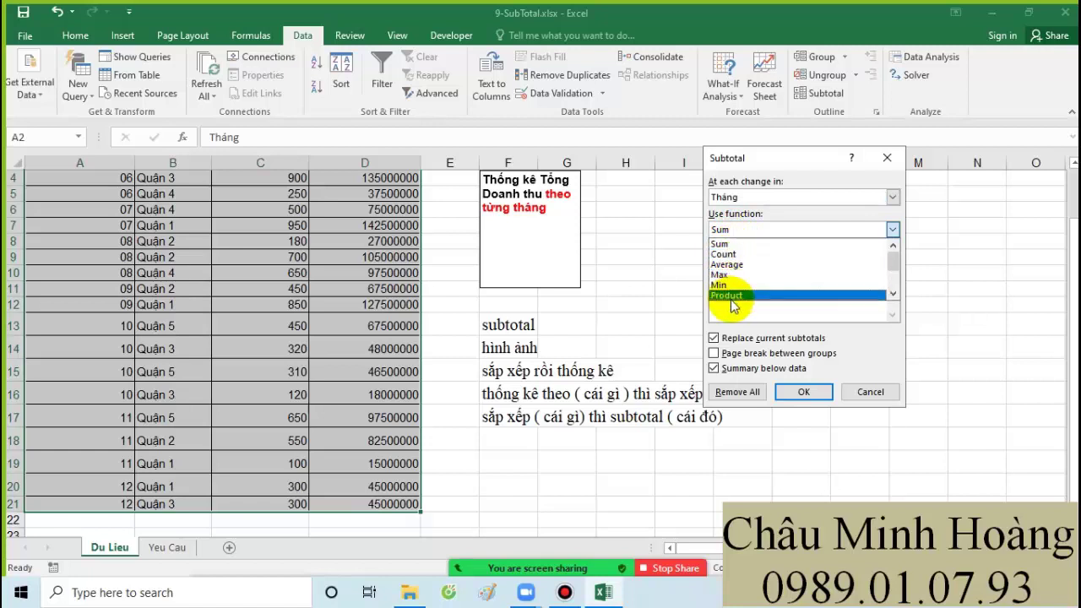
left_click(723, 243)
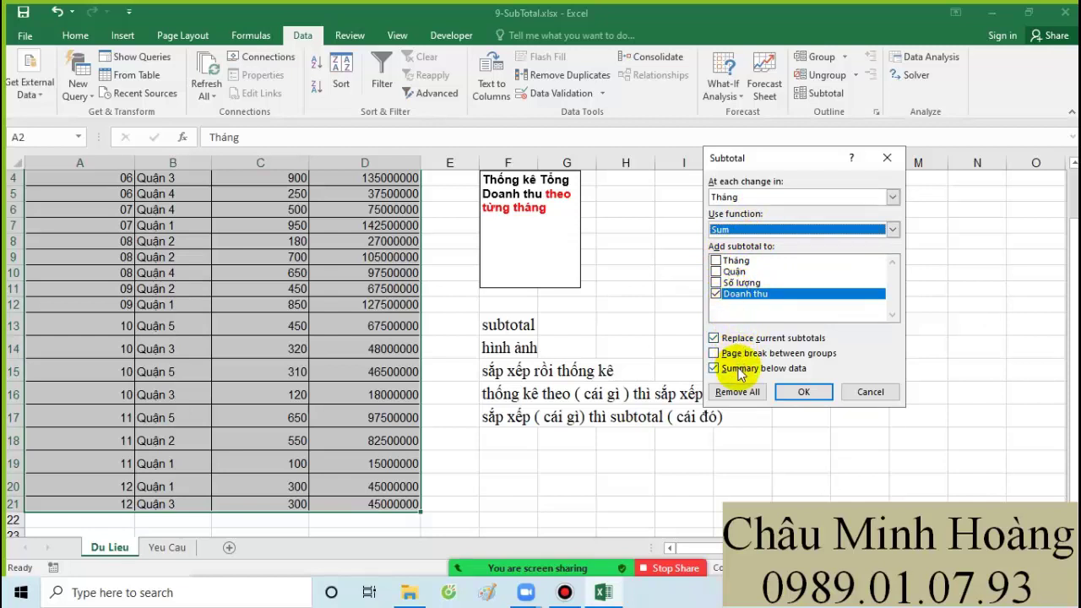
left_click(803, 391)
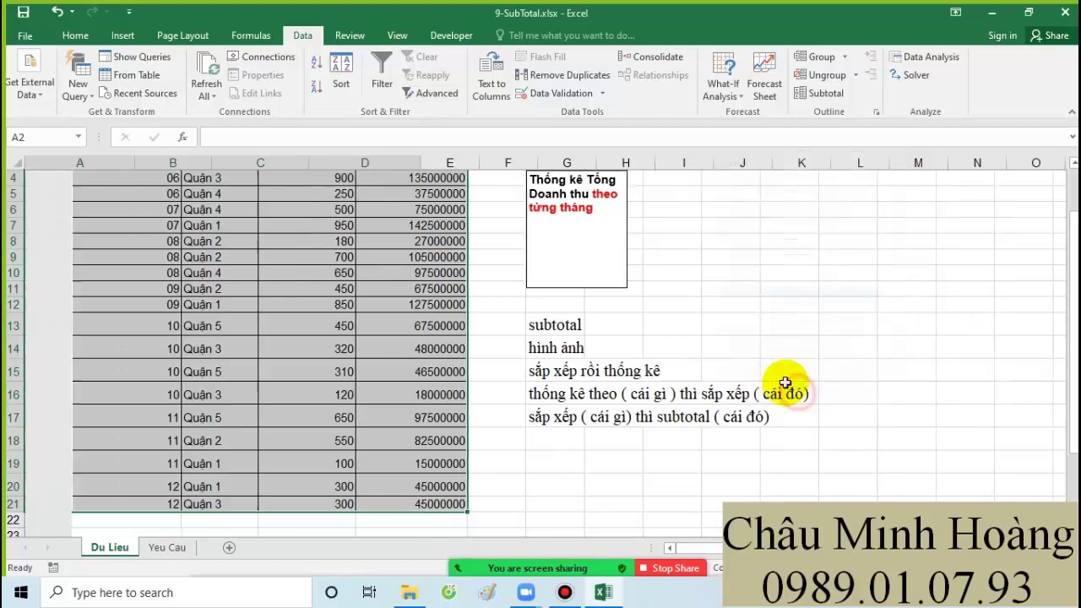
scroll(435, 362, "up", 1)
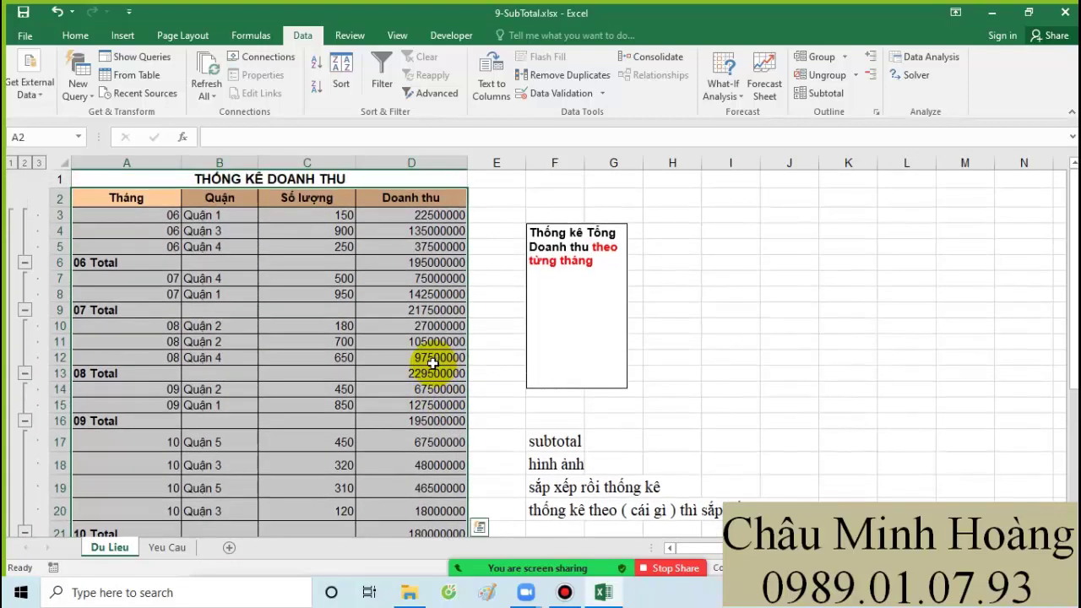
Remove all subtotals from the revenue table
left_click(821, 93)
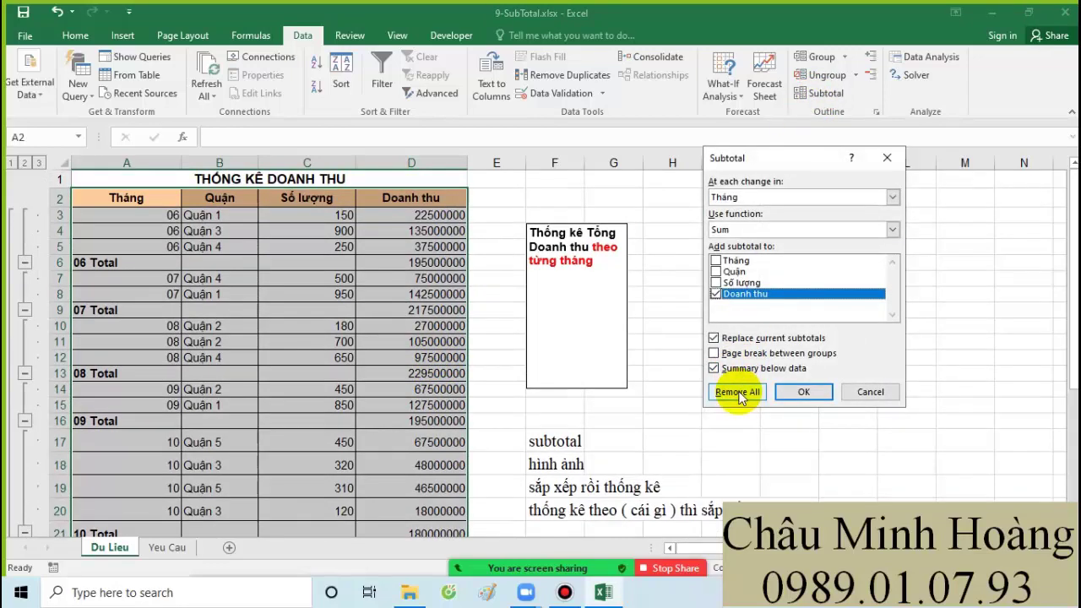
left_click(738, 392)
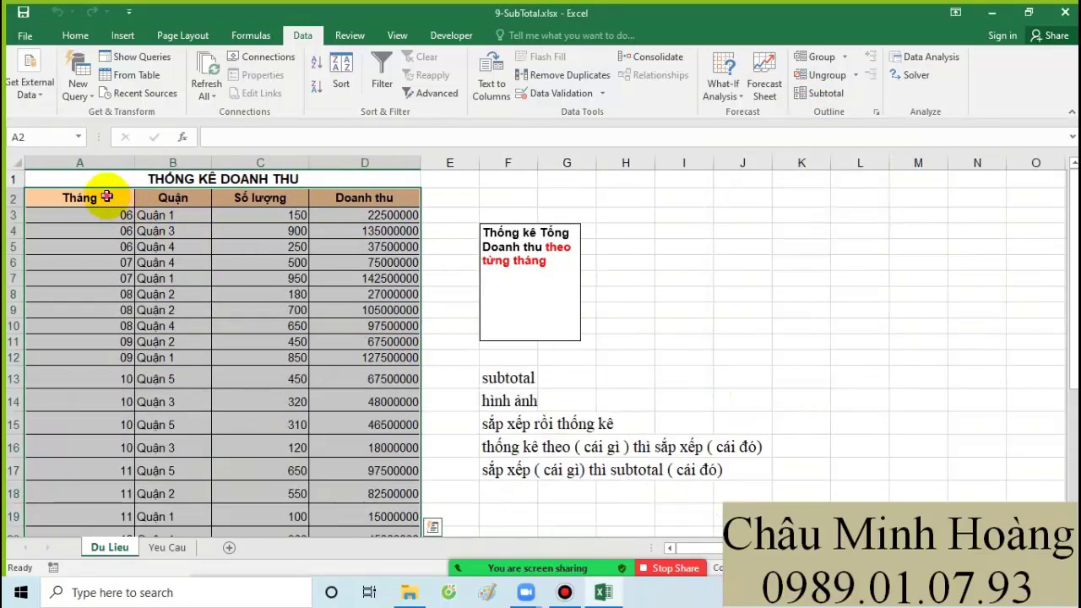
Sort the full table A2:D21 again by Tháng on Values, Smallest to Largest, with headers recognised
left_click_drag(108, 197, 352, 504)
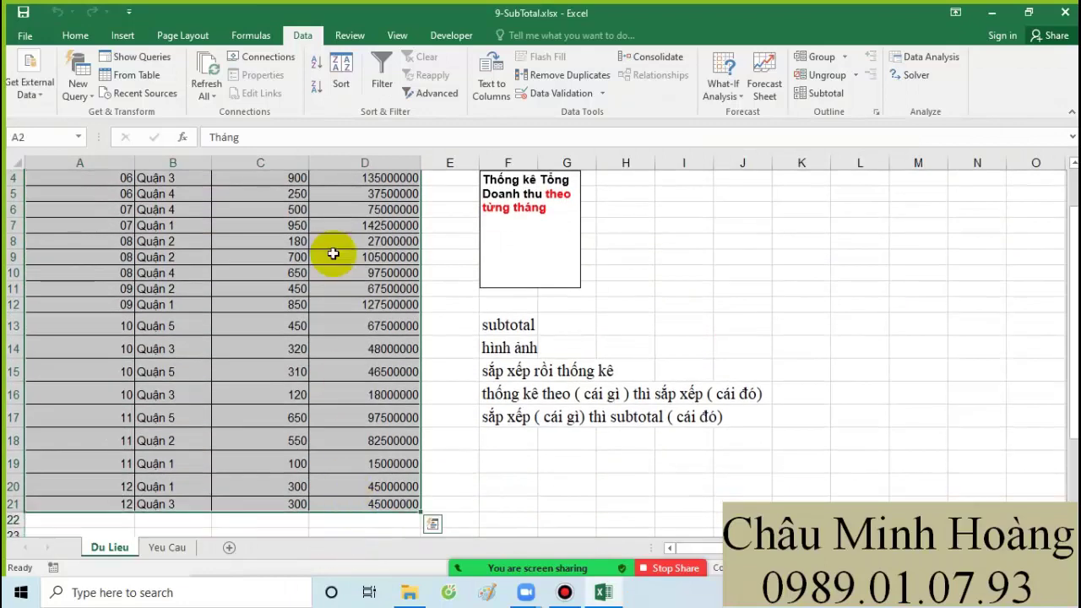
left_click(341, 80)
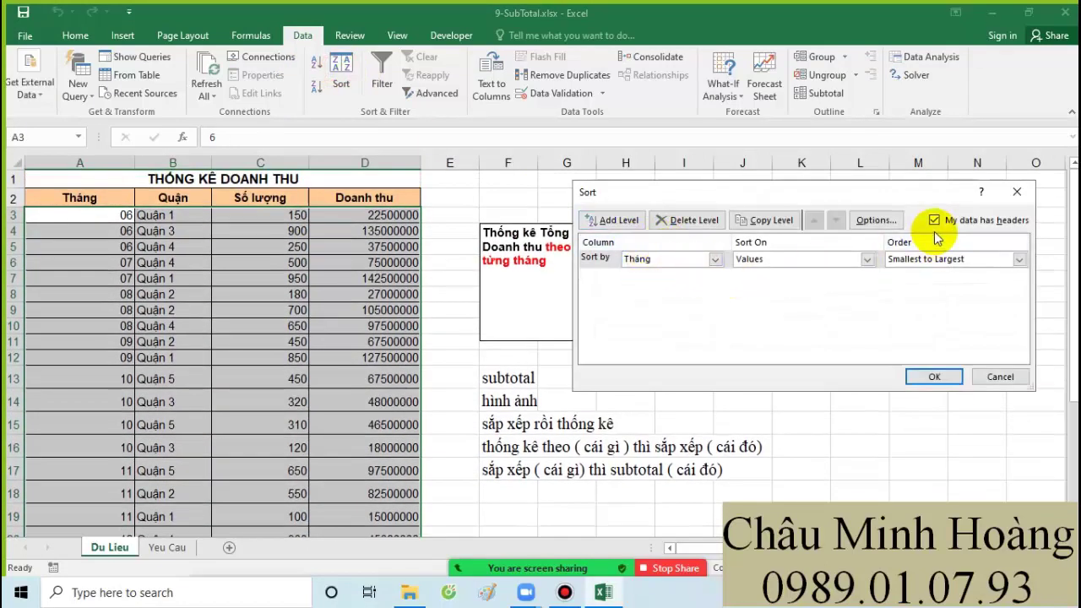
left_click(934, 377)
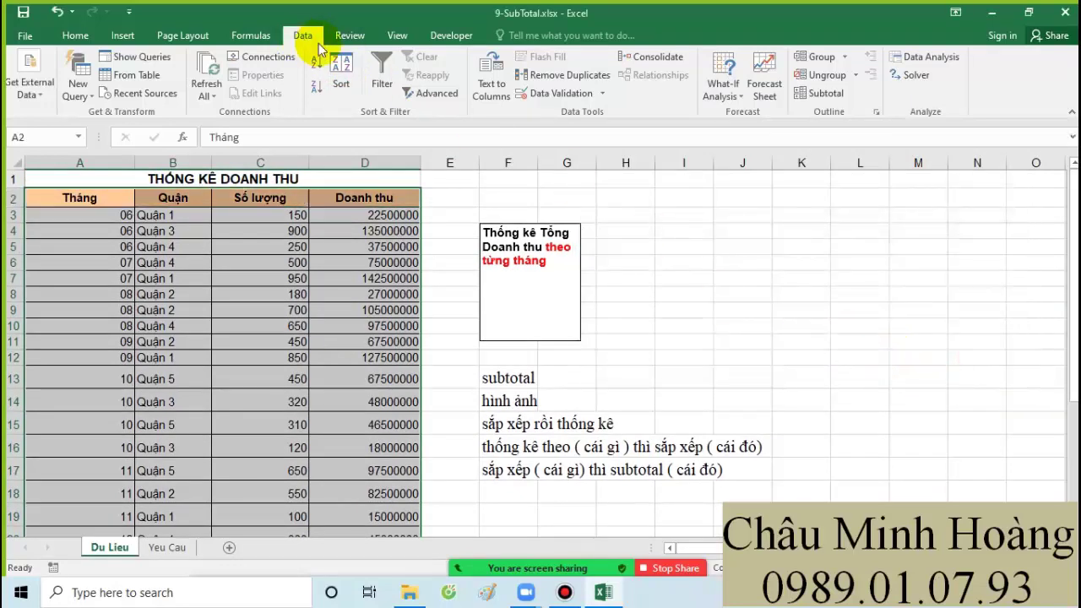
Subtotal the sorted table by Tháng, summing Doanh thu with summaries below the data, and review the monthly and grand total rows
left_click(823, 93)
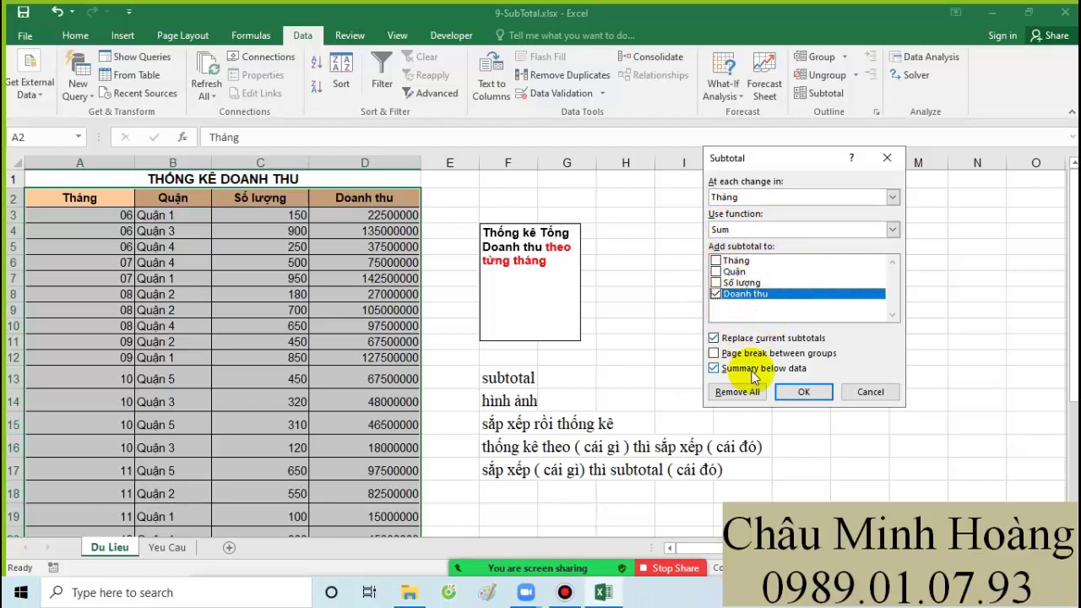
left_click(800, 391)
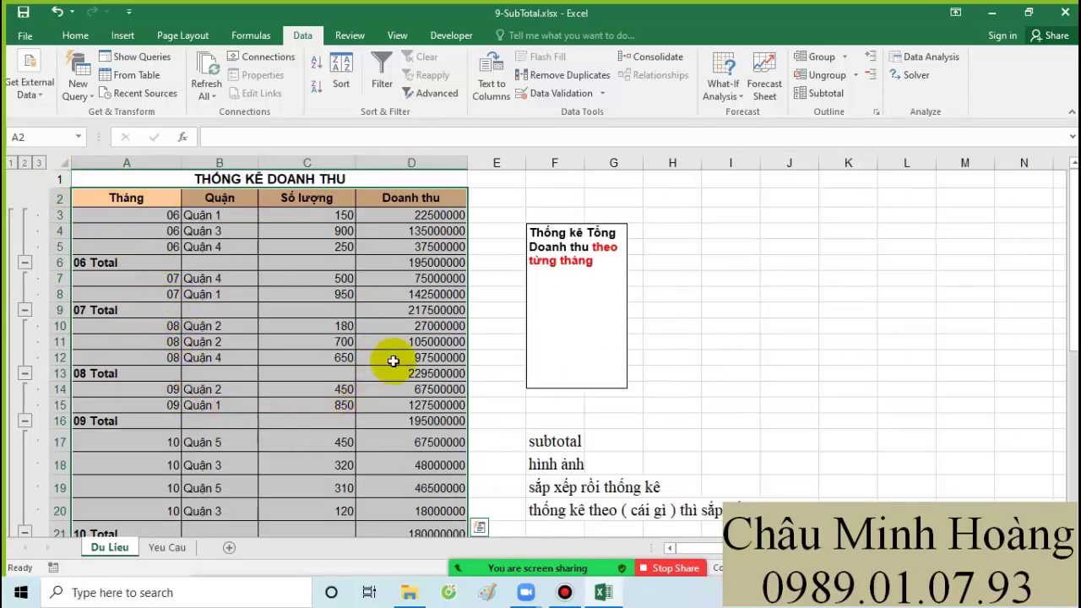
scroll(25, 354, "down", 3)
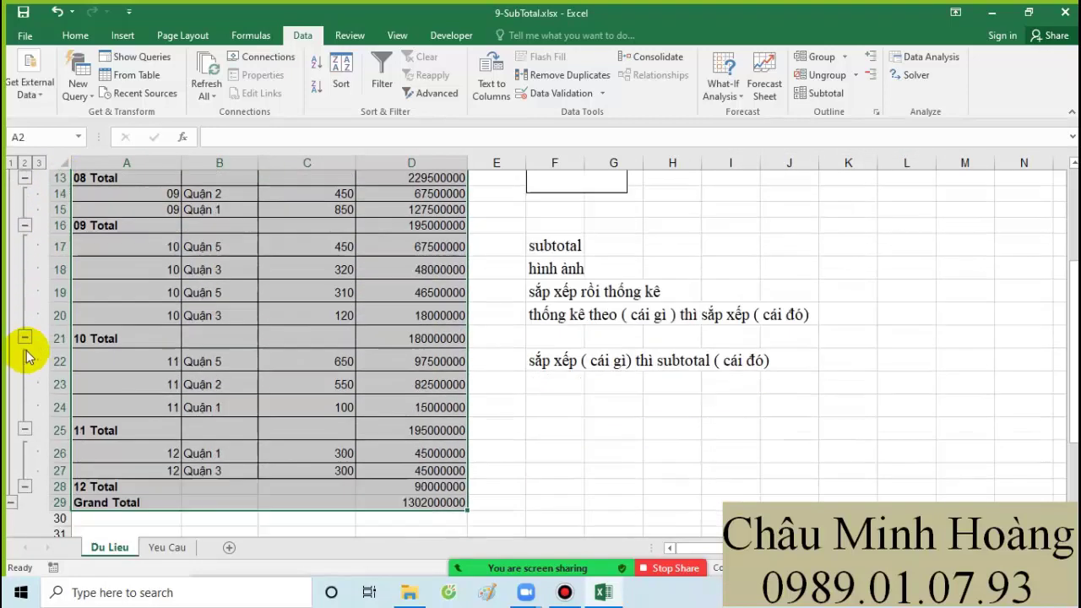
scroll(26, 354, "down", 2)
scroll(27, 414, "up", 6)
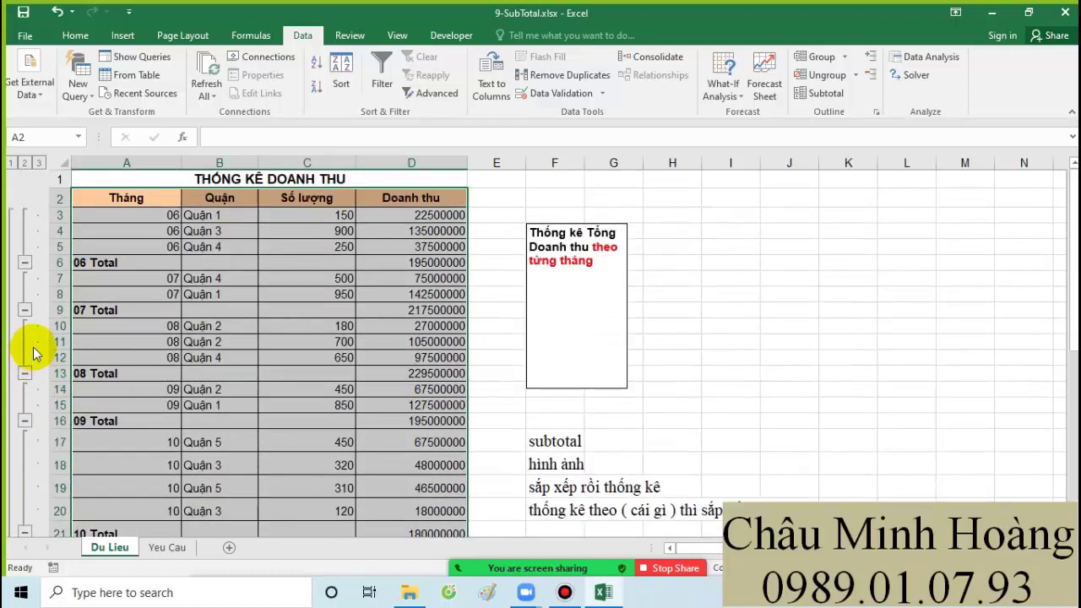
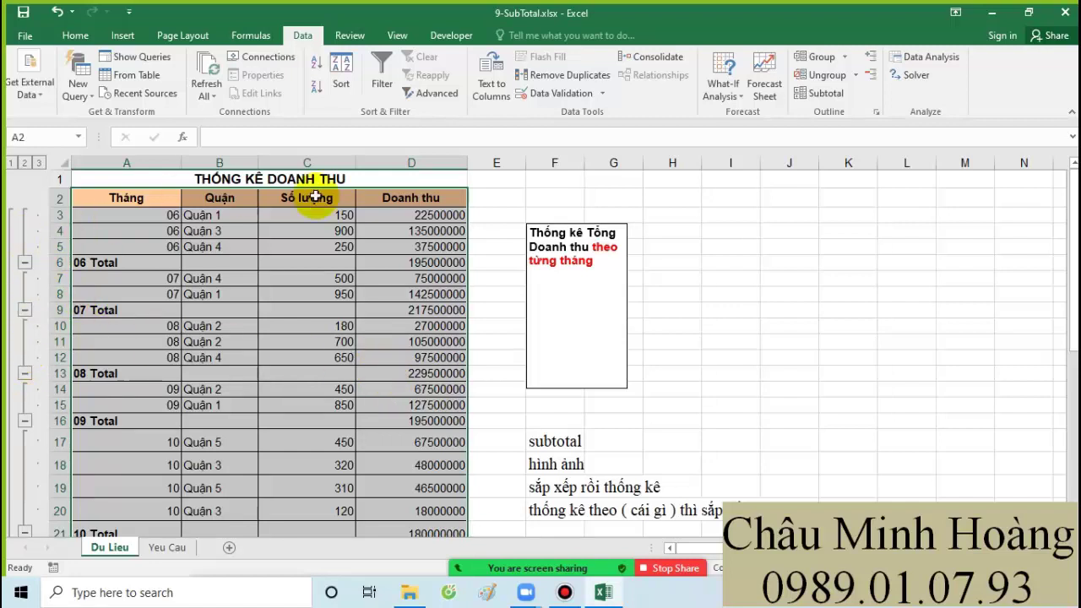
scroll(249, 333, "down", 4)
scroll(297, 408, "up", 4)
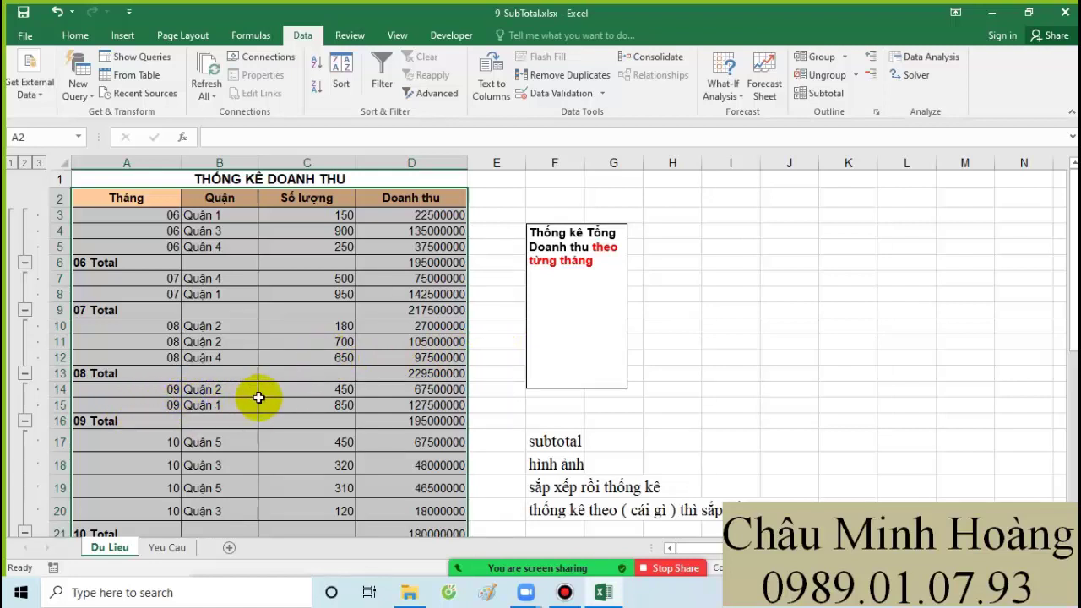
left_click(564, 591)
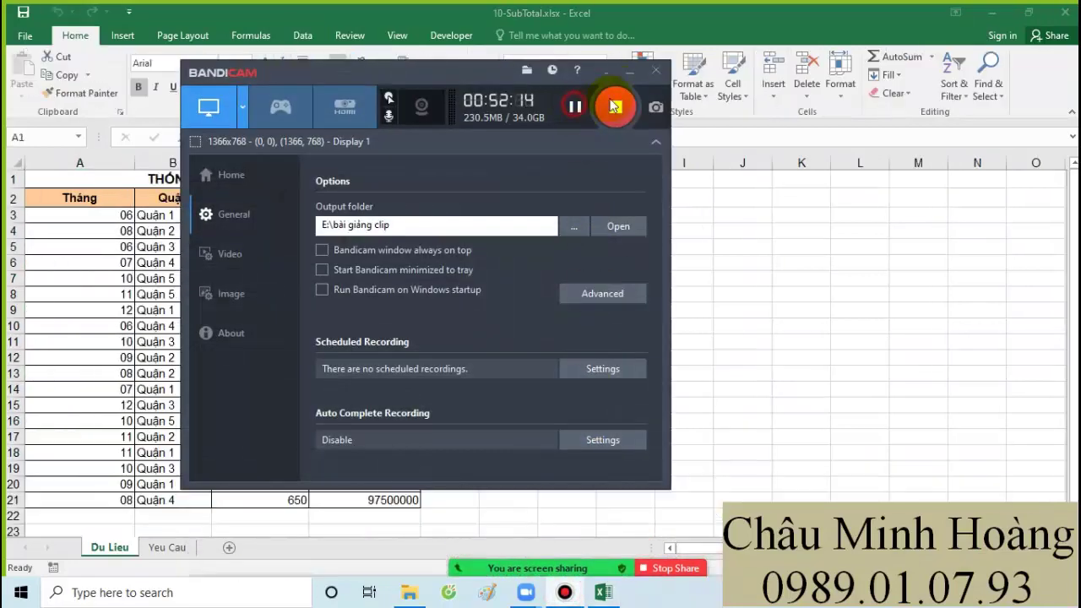
left_click(629, 76)
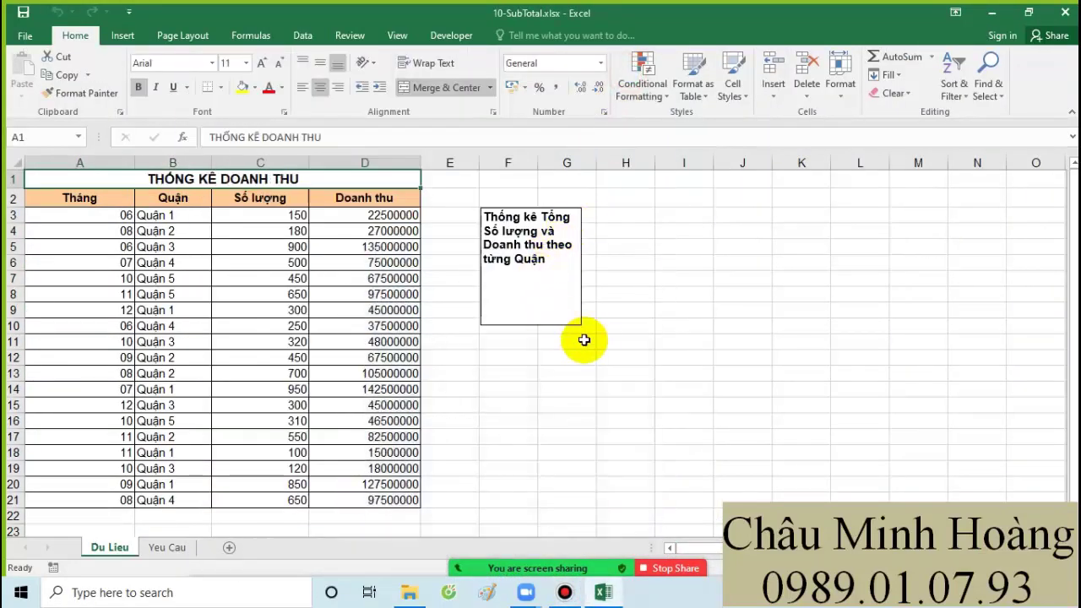
In the 10-SubTotal.xlsx task text box, colour "Tổng Số lượng và Doanh thu" red and "Quận" purple
left_click(611, 369)
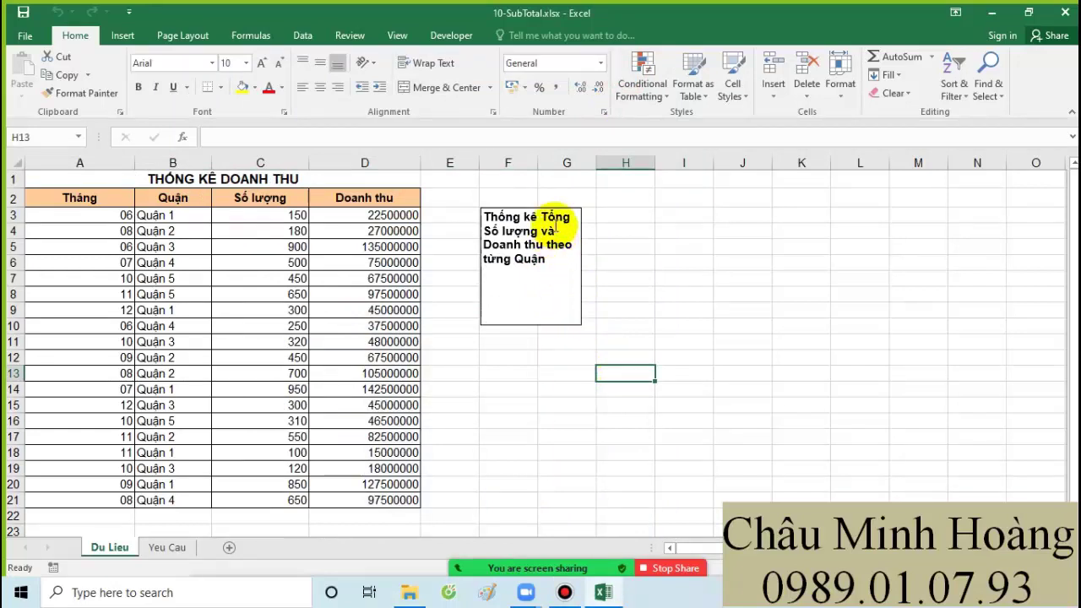
left_click_drag(541, 217, 543, 245)
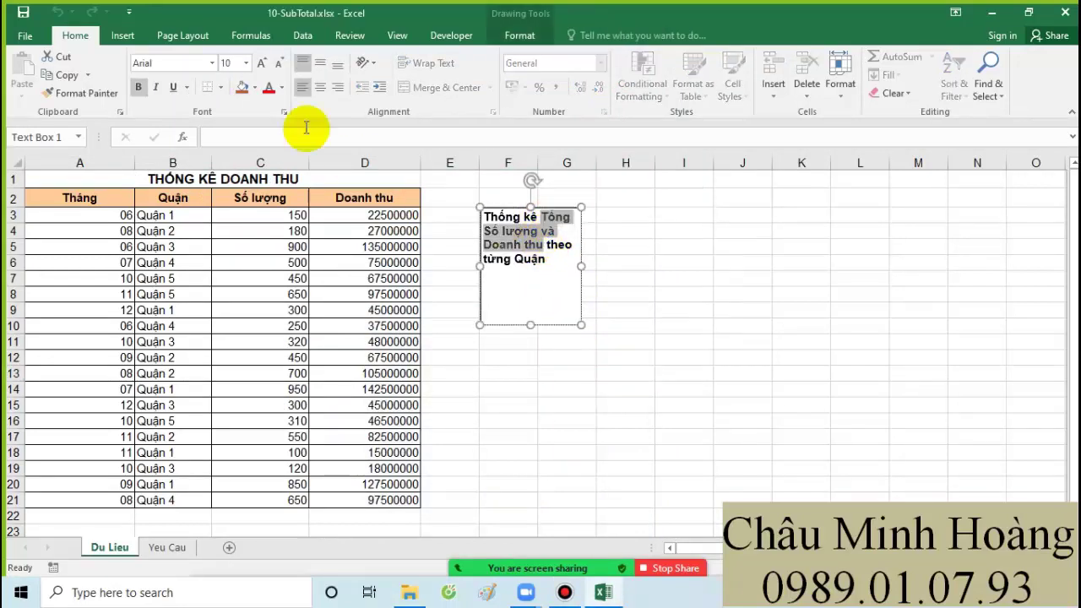
left_click(270, 88)
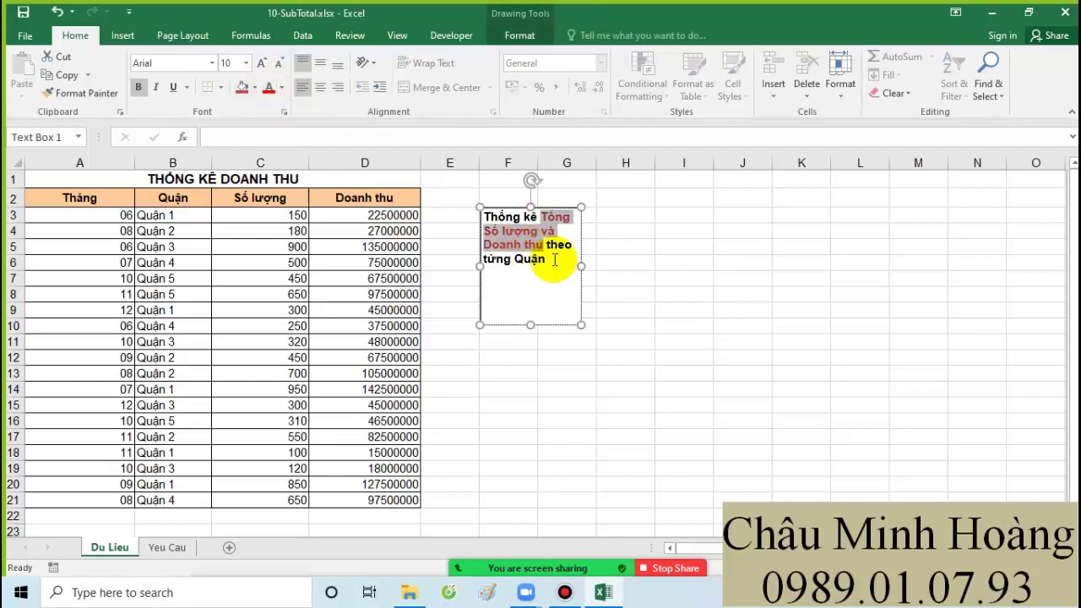
left_click_drag(549, 259, 517, 258)
left_click(281, 88)
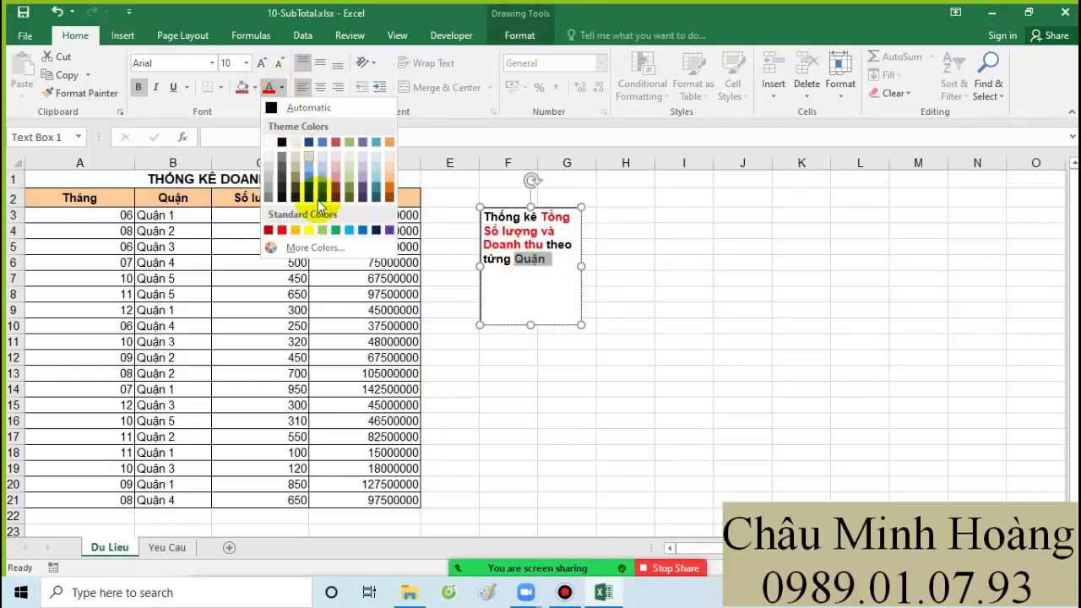
left_click(374, 230)
left_click(562, 268)
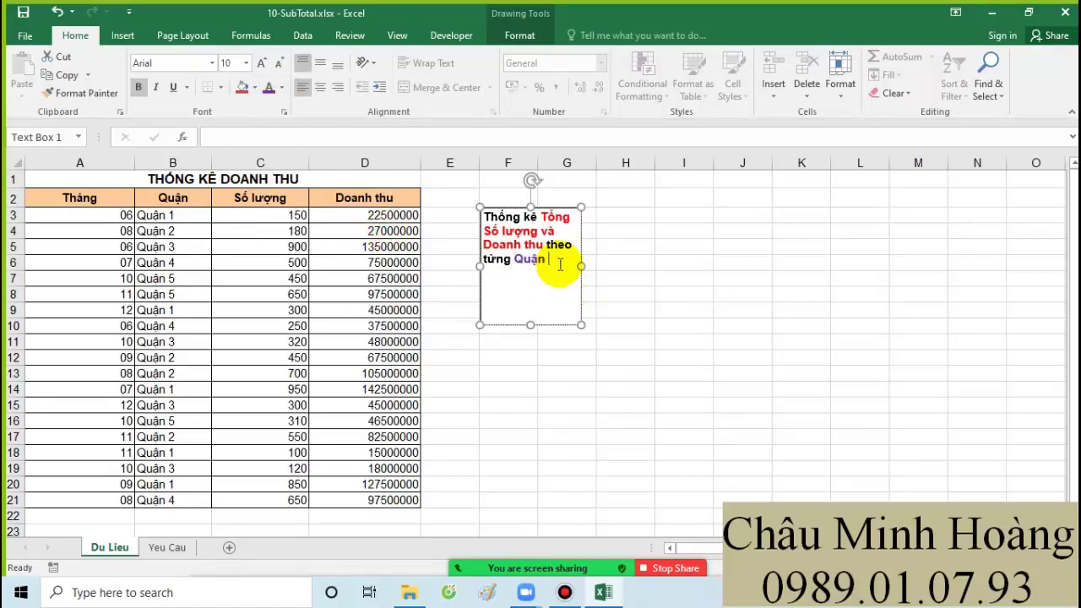
Sort table A2:D21 by Quận on Values, A to Z, with headers recognised
left_click_drag(81, 200, 397, 498)
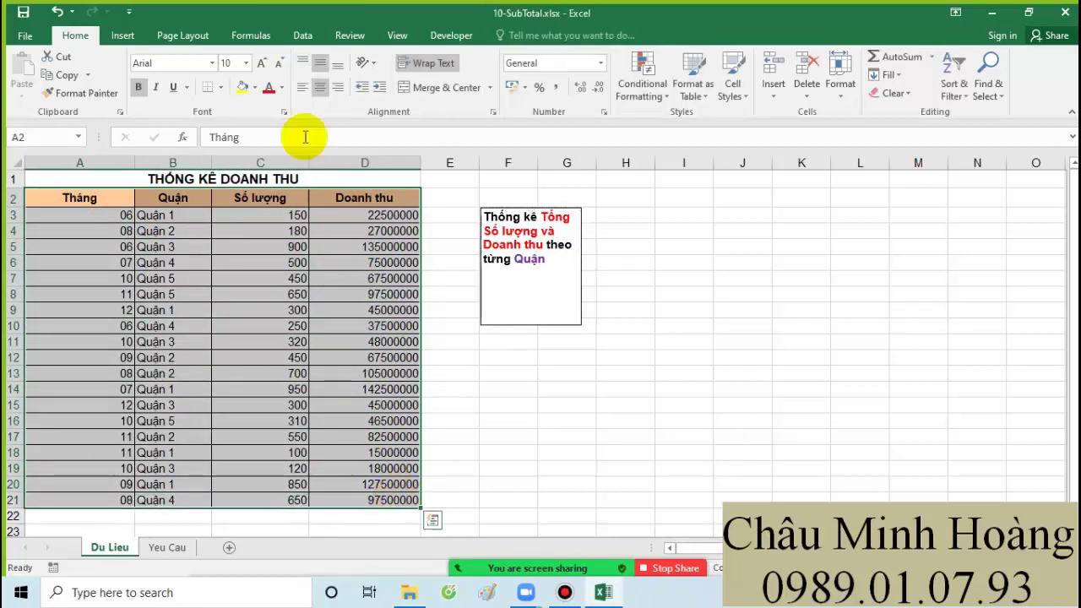
left_click(302, 34)
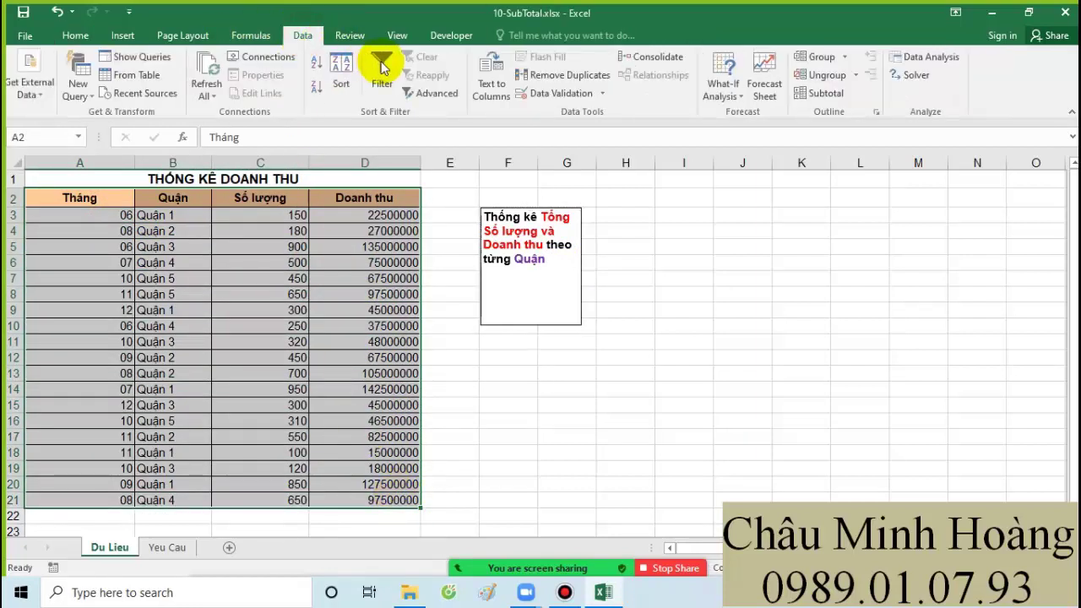
left_click(339, 75)
left_click(691, 260)
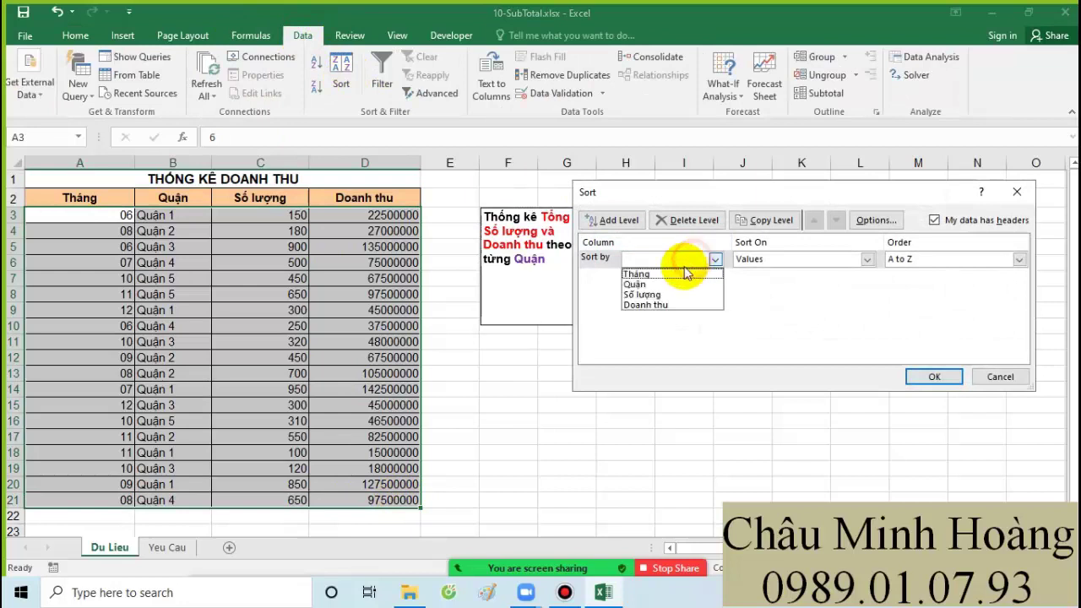
left_click(642, 284)
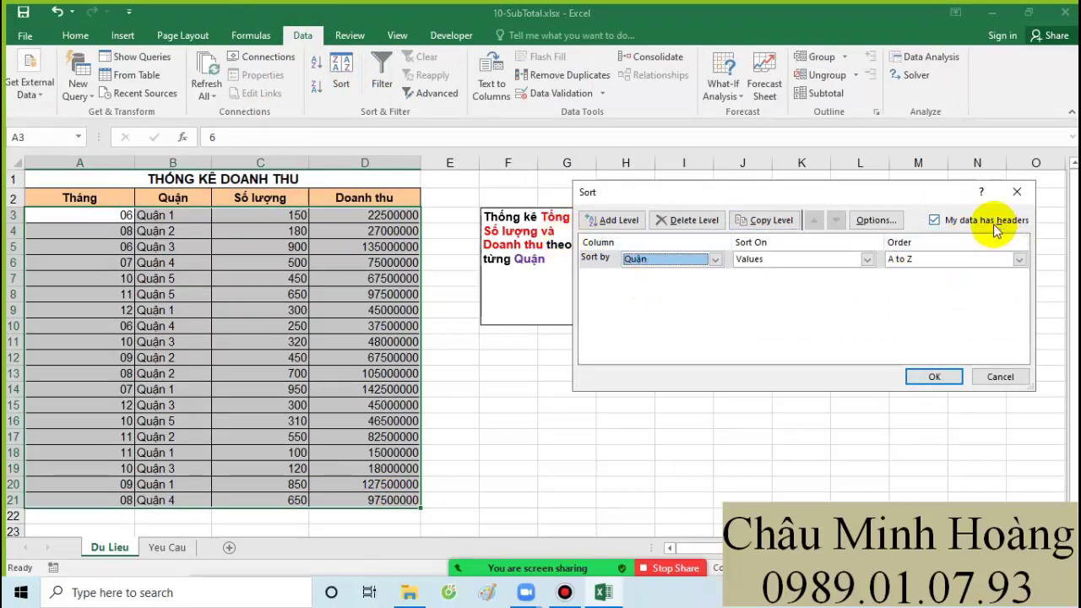
left_click(932, 377)
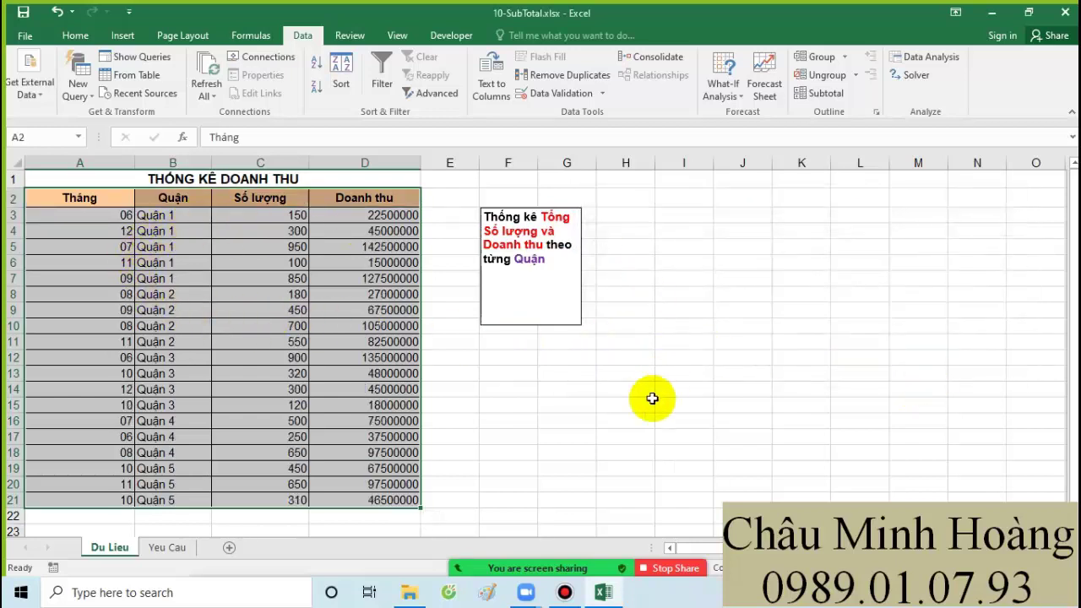
left_click(718, 309)
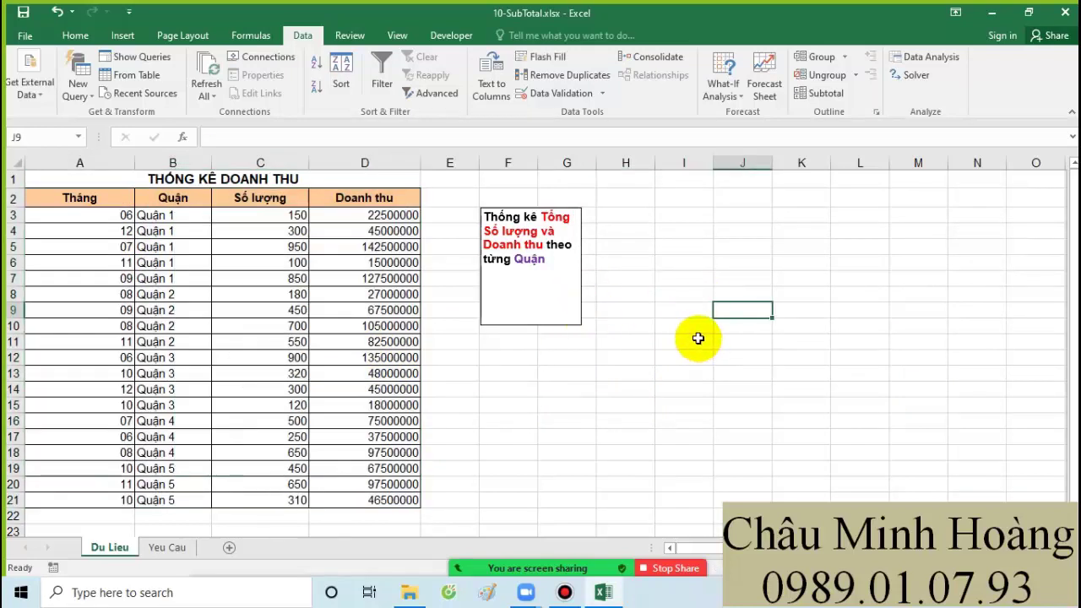
Subtotal table A2:D21 at each change in Quận, using Sum on Số lượng and Doanh thu with summaries below the data
left_click_drag(84, 198, 372, 502)
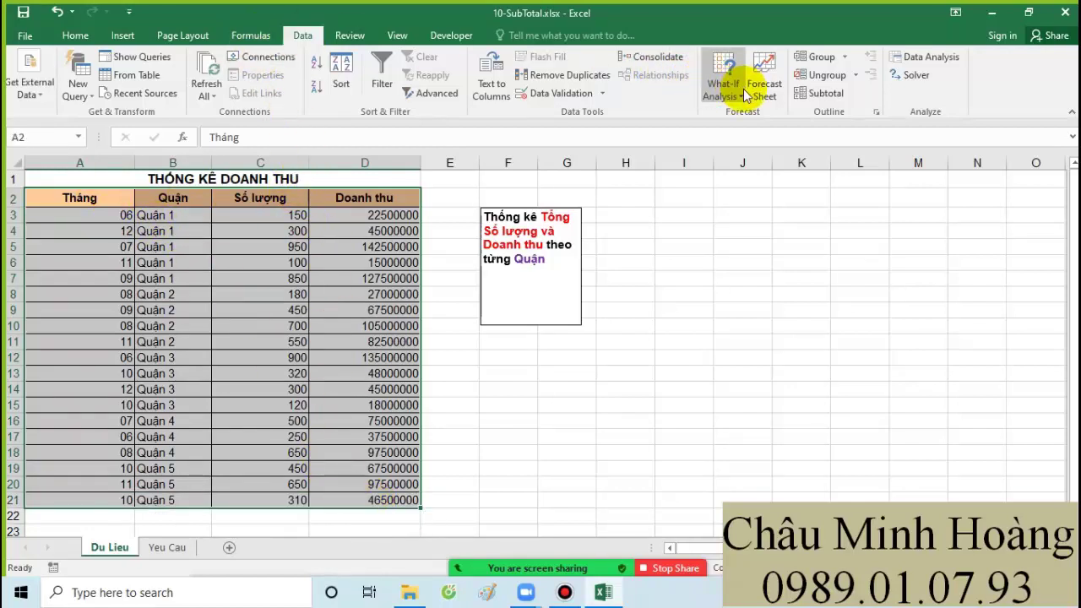
left_click(821, 93)
left_click(773, 195)
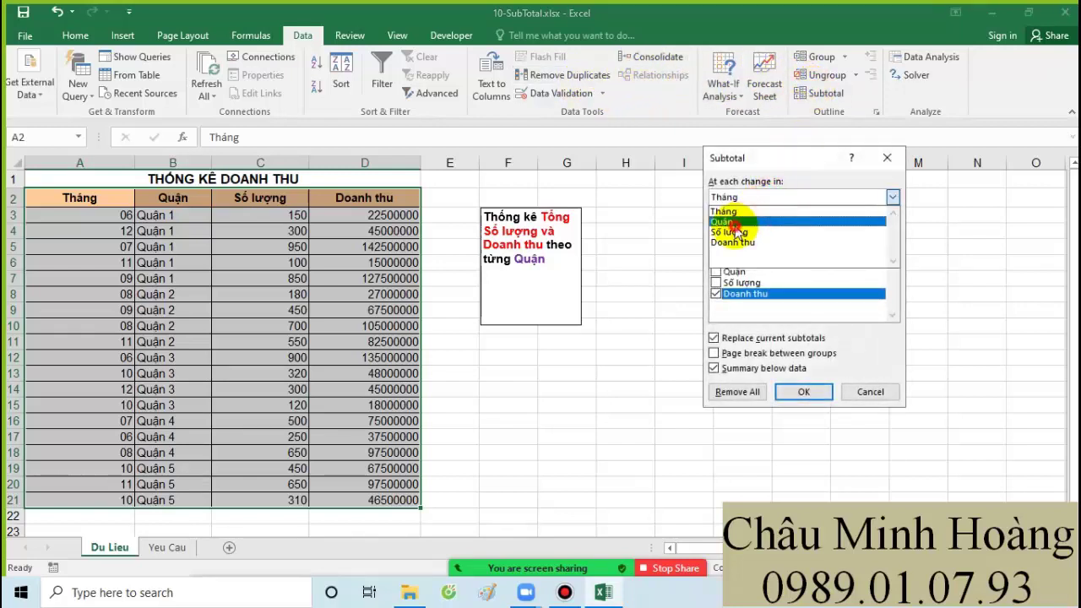
left_click(731, 219)
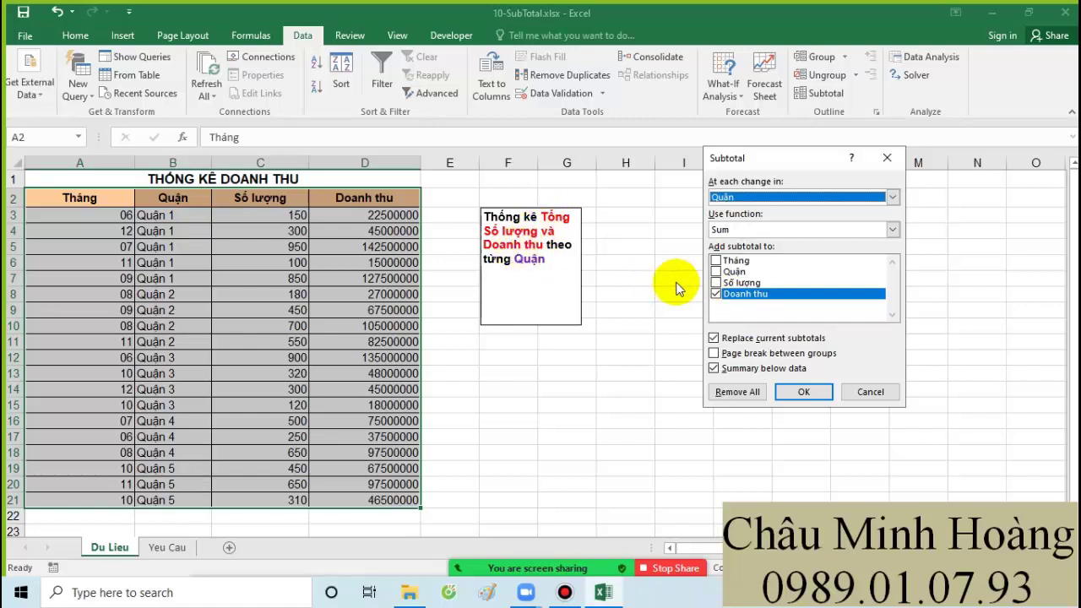
left_click(719, 229)
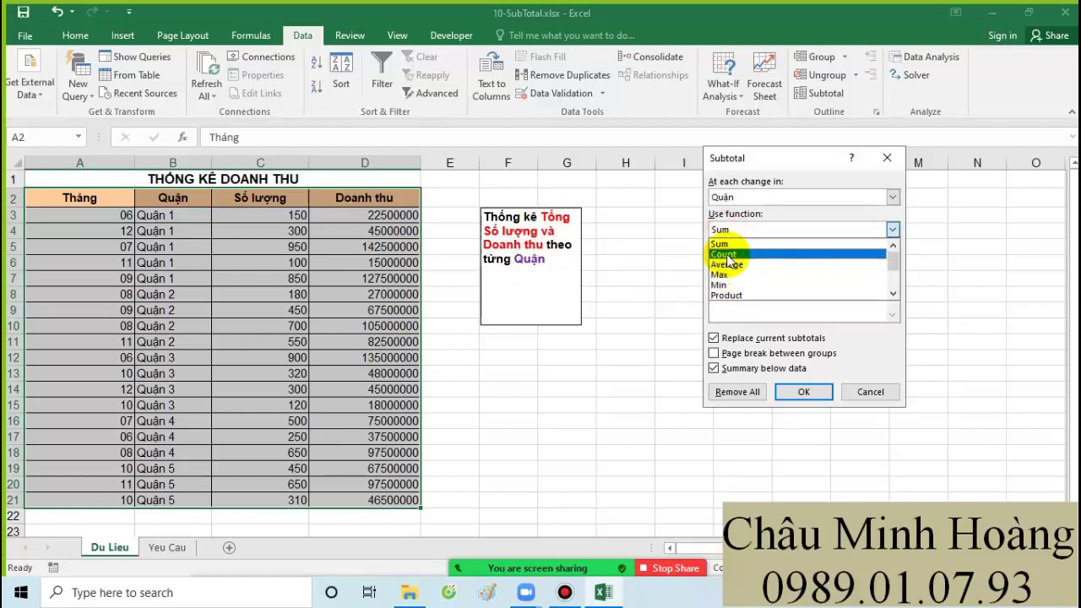
left_click(826, 336)
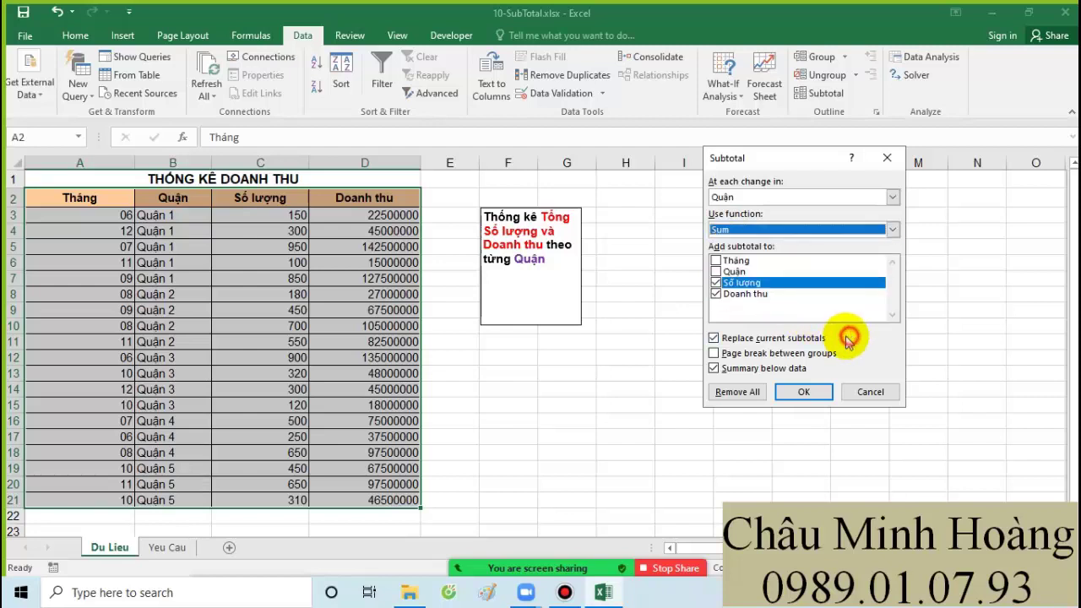
left_click(800, 391)
scroll(694, 338, "down", 2)
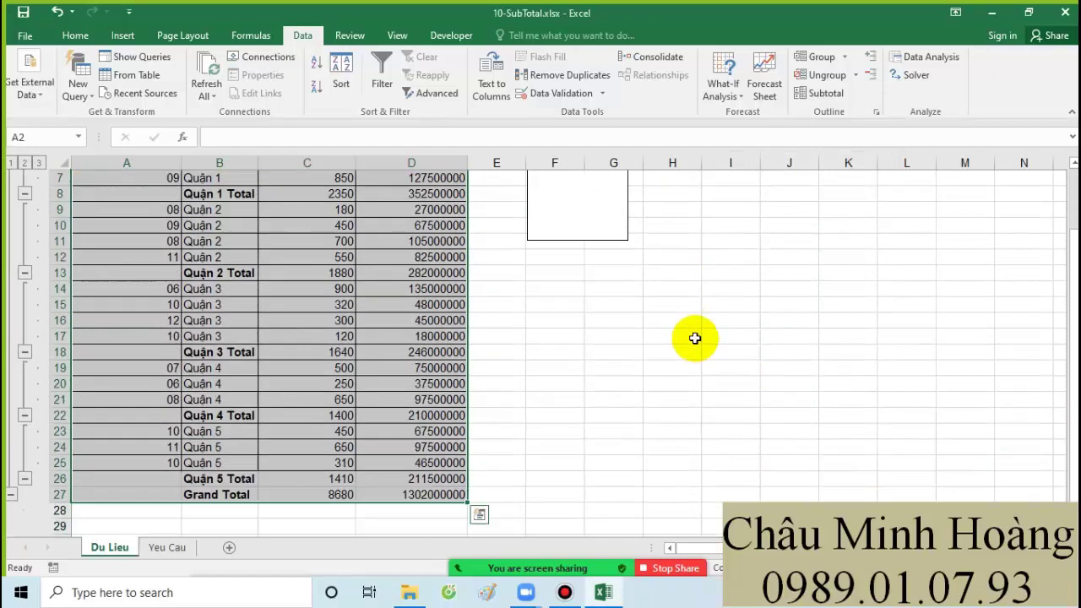
scroll(694, 338, "up", 2)
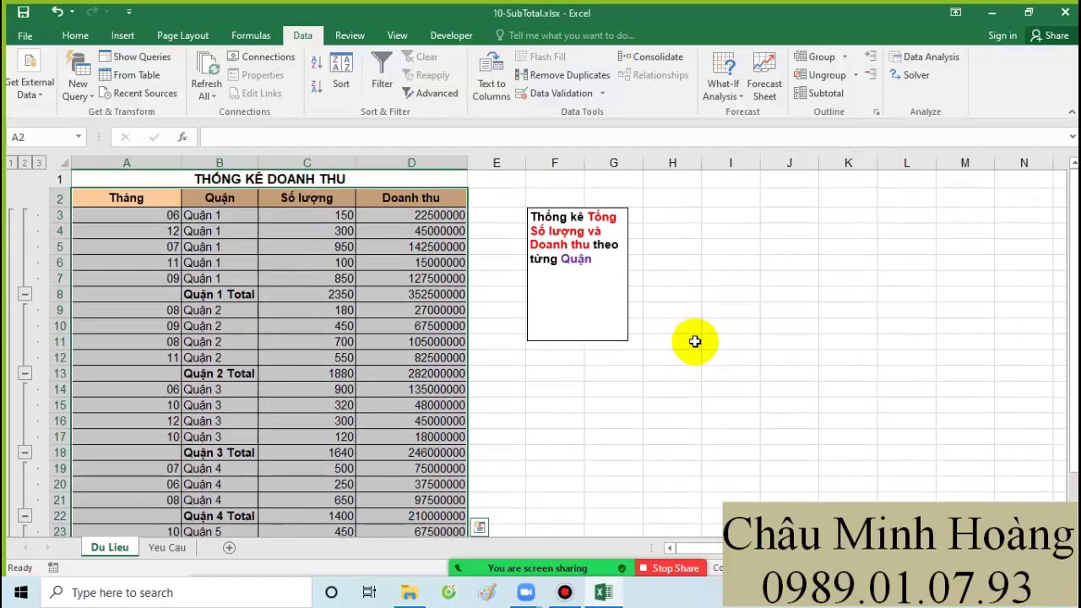
left_click(564, 592)
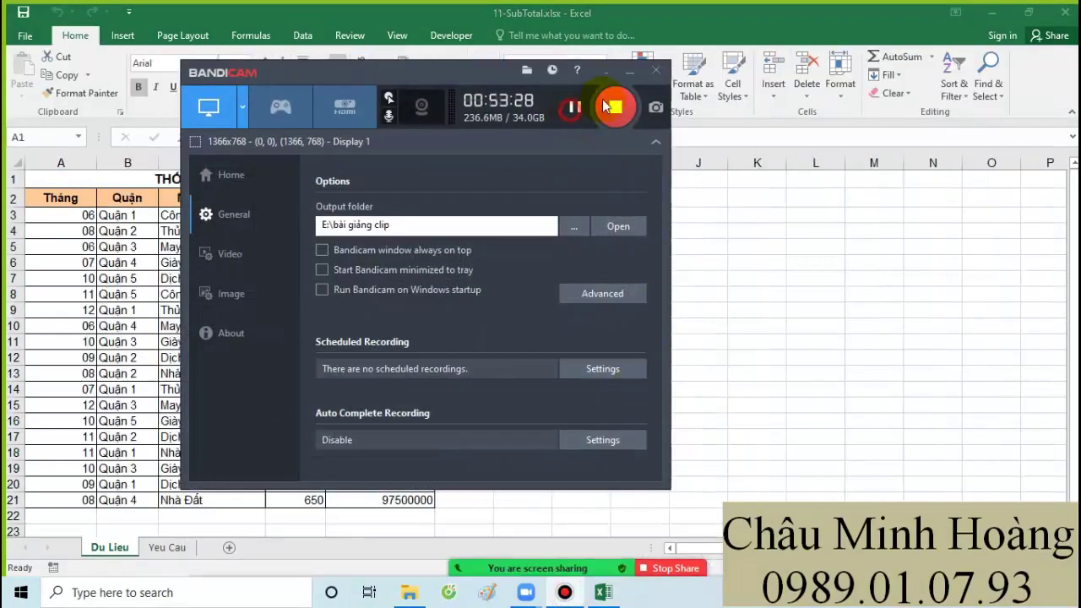
left_click(626, 76)
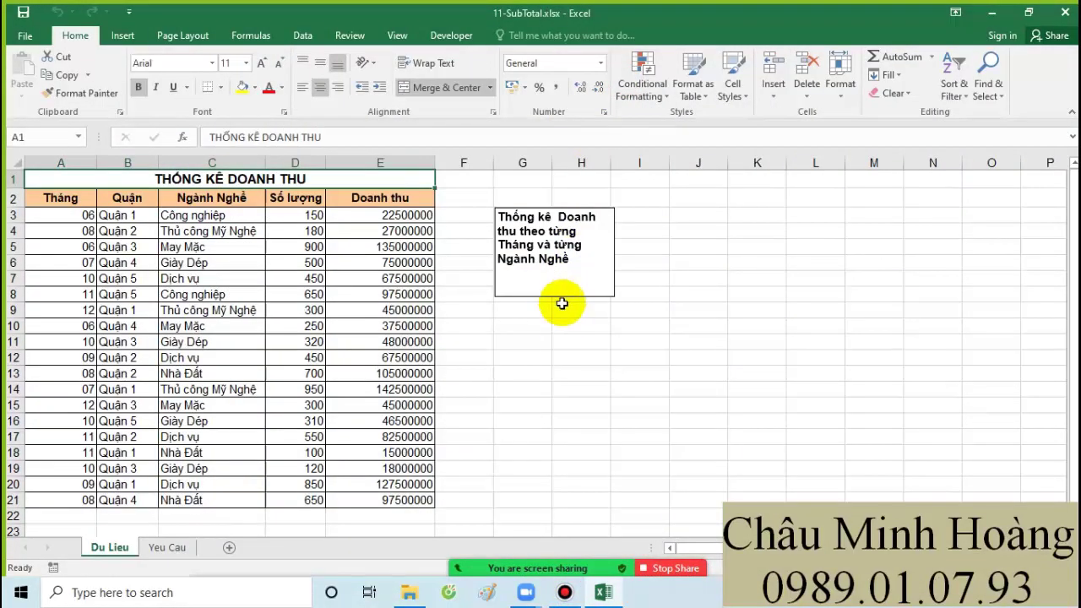
In the 11-SubTotal.xlsx task text box, colour "Doanh thu" green and "từng Tháng và từng Ngành Nghề" red
mouse_move(558, 216)
left_mouse_down()
mouse_move(558, 231)
mouse_move(518, 232)
left_mouse_up()
left_click(281, 87)
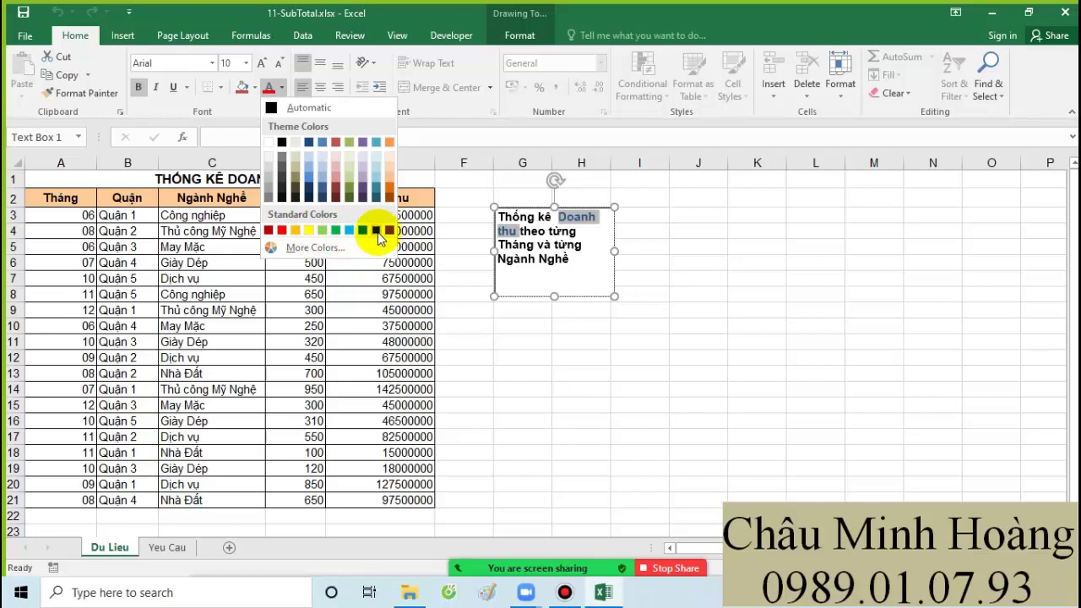
left_click(337, 231)
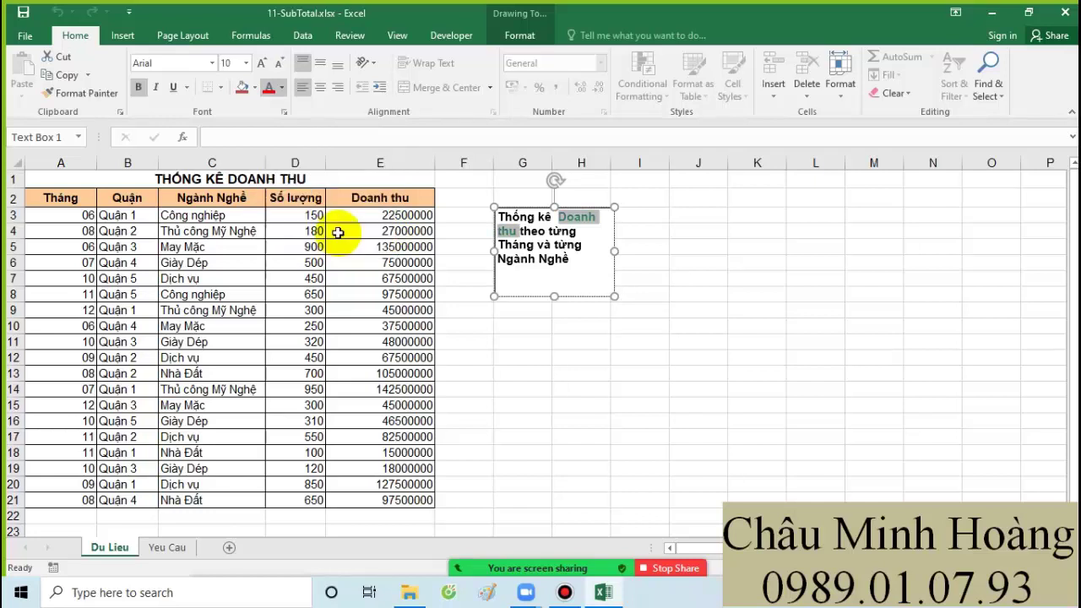
left_click(518, 231)
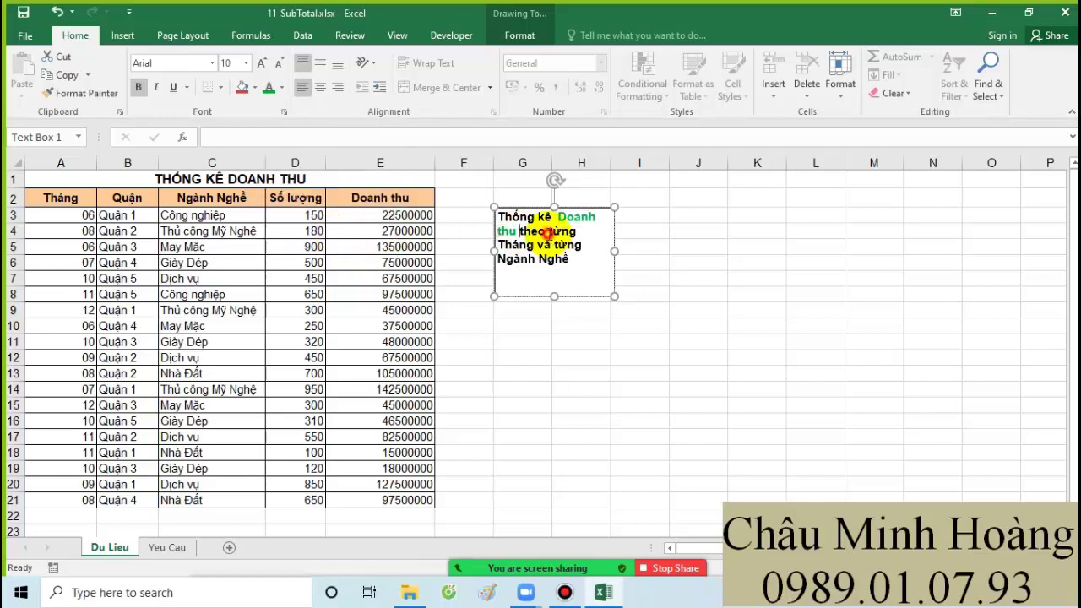
left_click_drag(549, 231, 534, 246)
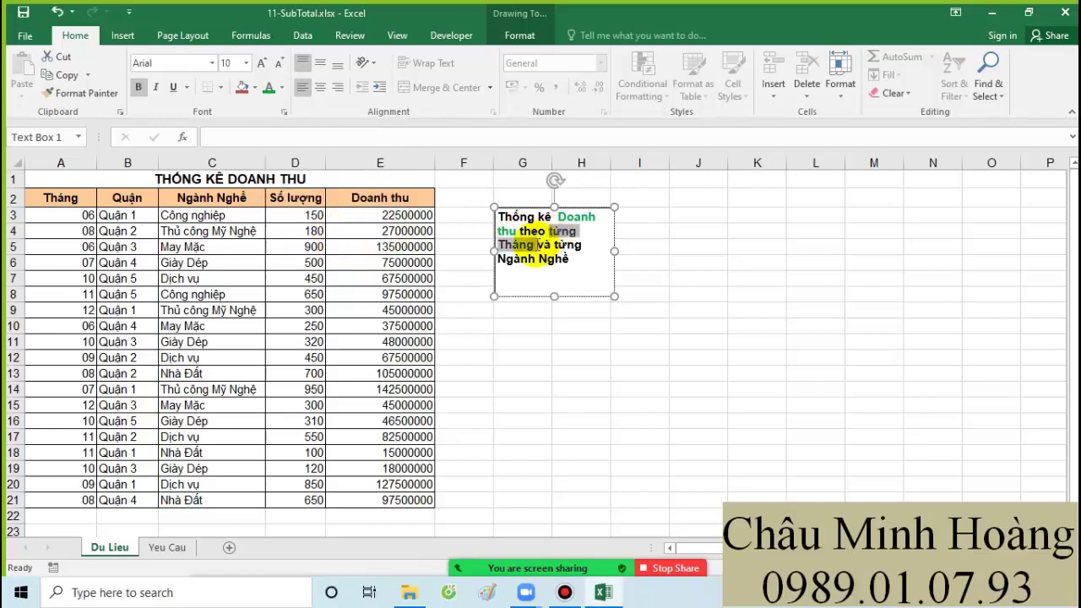
left_click(282, 88)
left_click(288, 232)
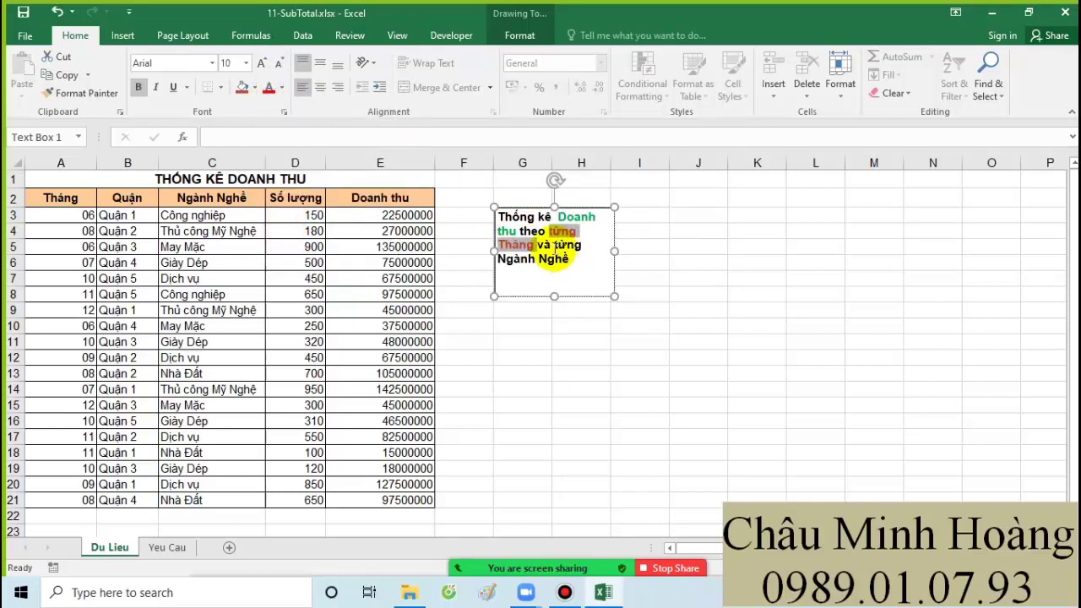
left_click_drag(537, 244, 568, 259)
left_click(269, 88)
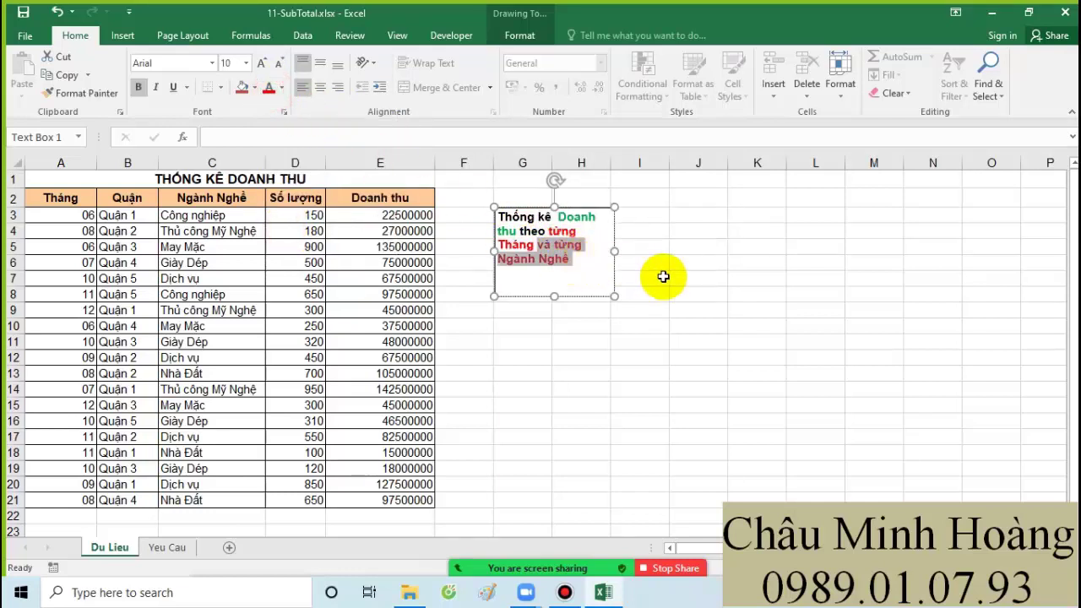
left_click(665, 279)
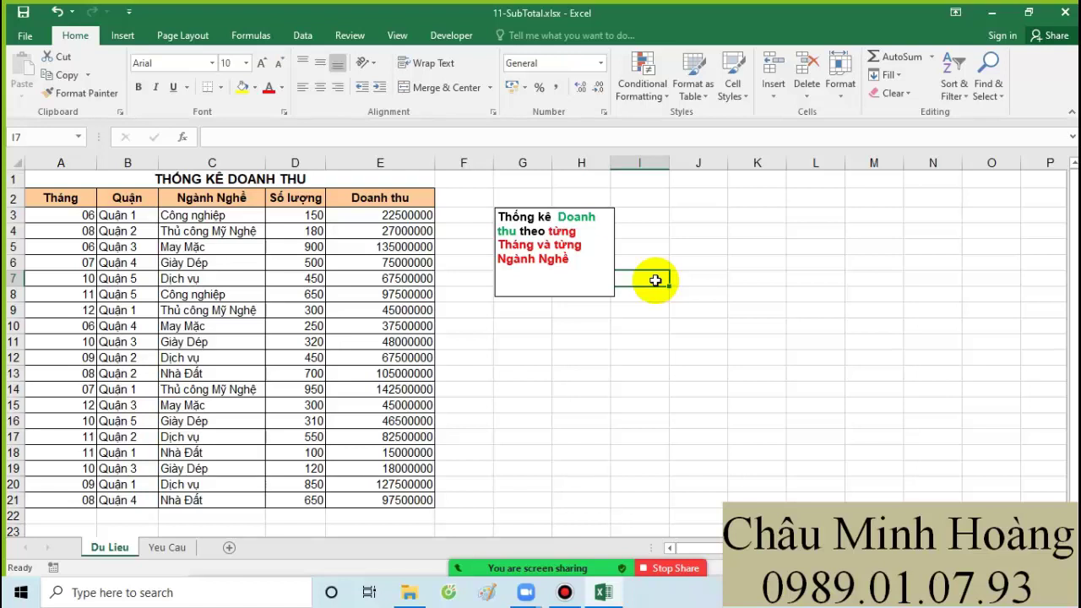
Sort table A2:E21 by Tháng smallest to largest, then by Ngành Nghề A to Z, both on Values with headers recognised
left_click_drag(65, 201, 409, 502)
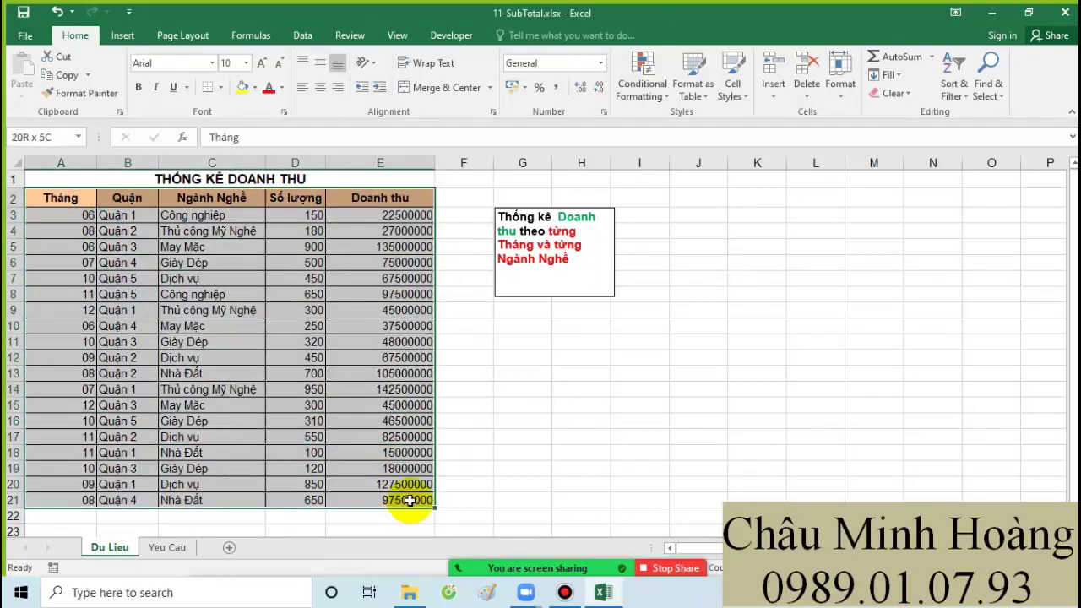
left_click(303, 36)
left_click(341, 80)
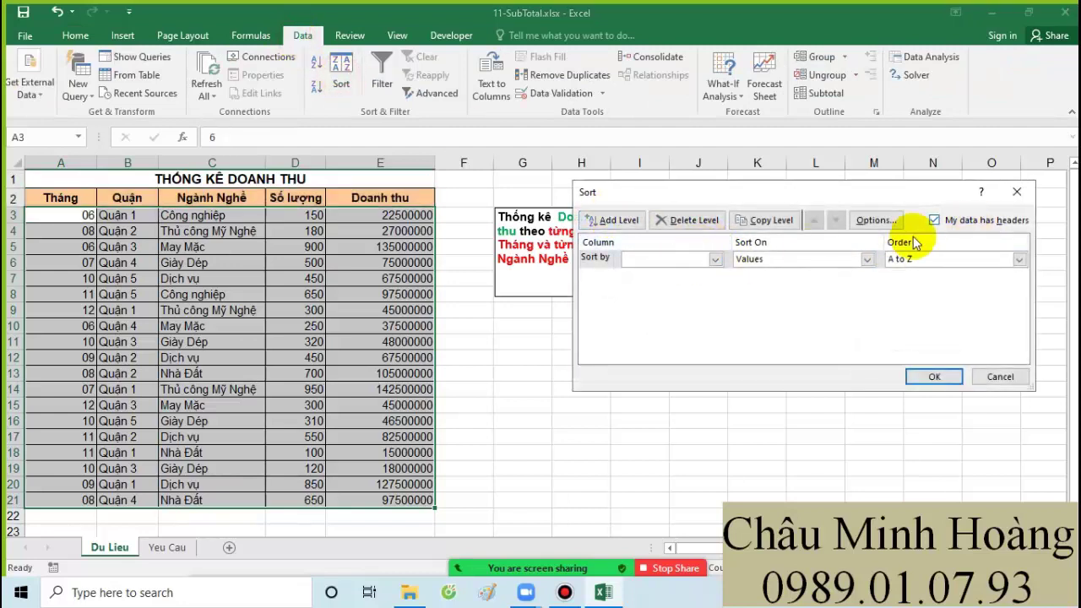
left_click_drag(671, 194, 756, 191)
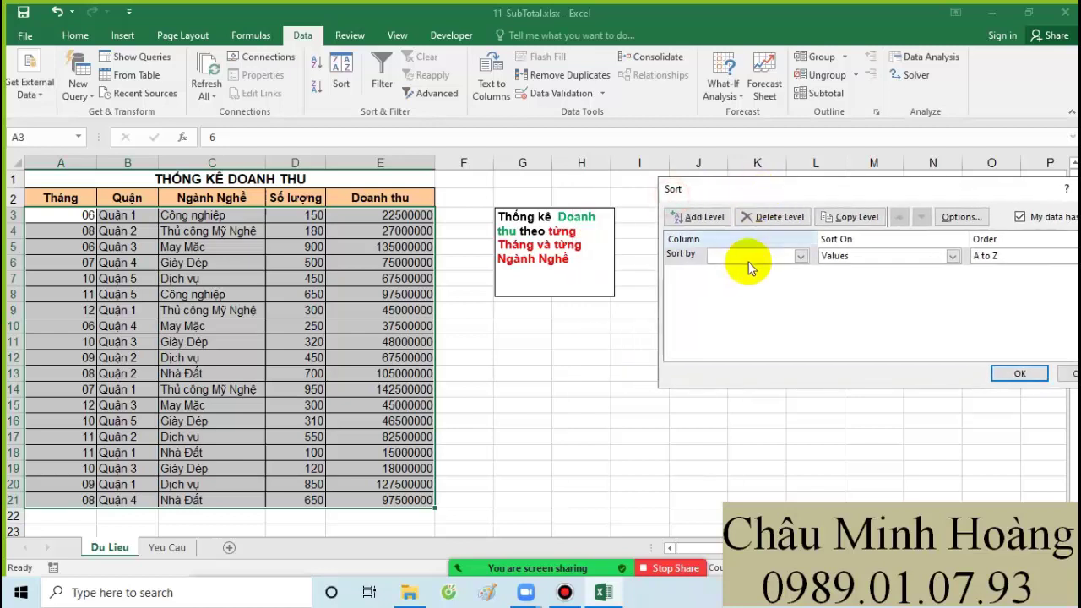
left_click(752, 256)
left_click(733, 271)
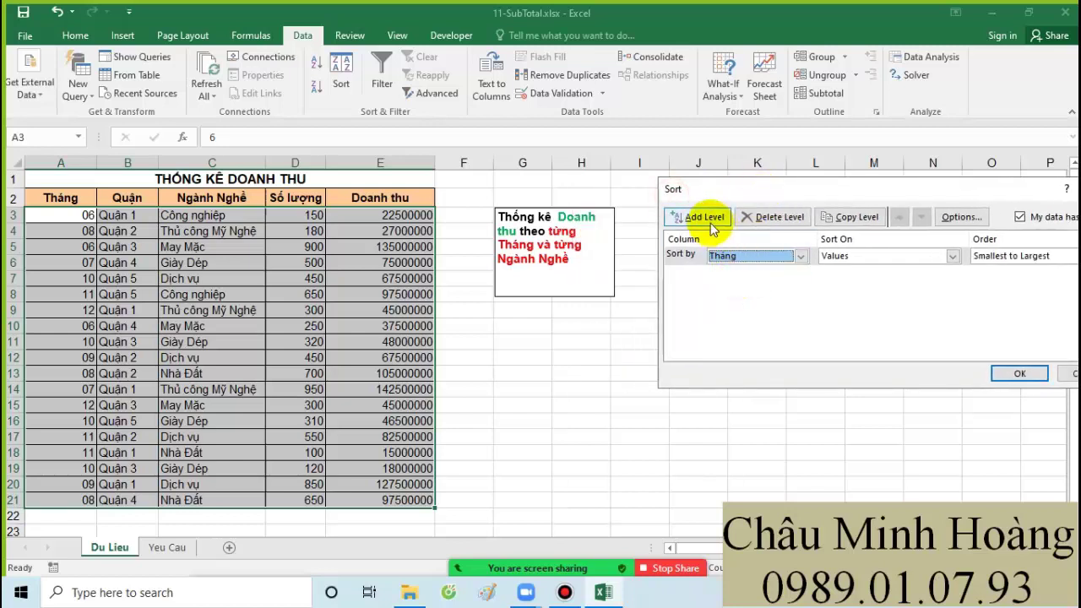
left_click(704, 218)
left_click(781, 275)
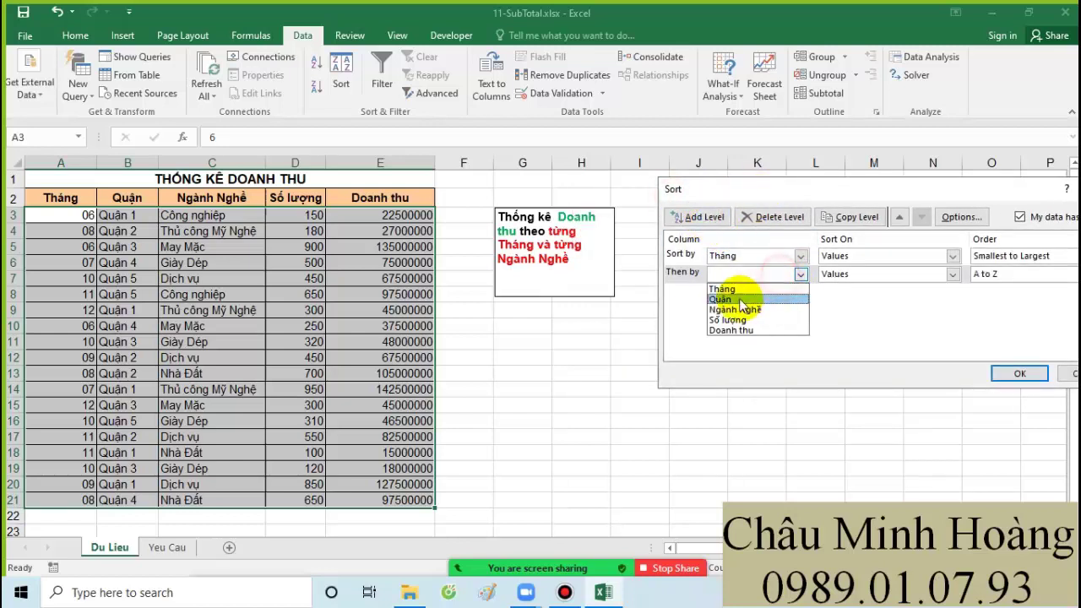
left_click(734, 309)
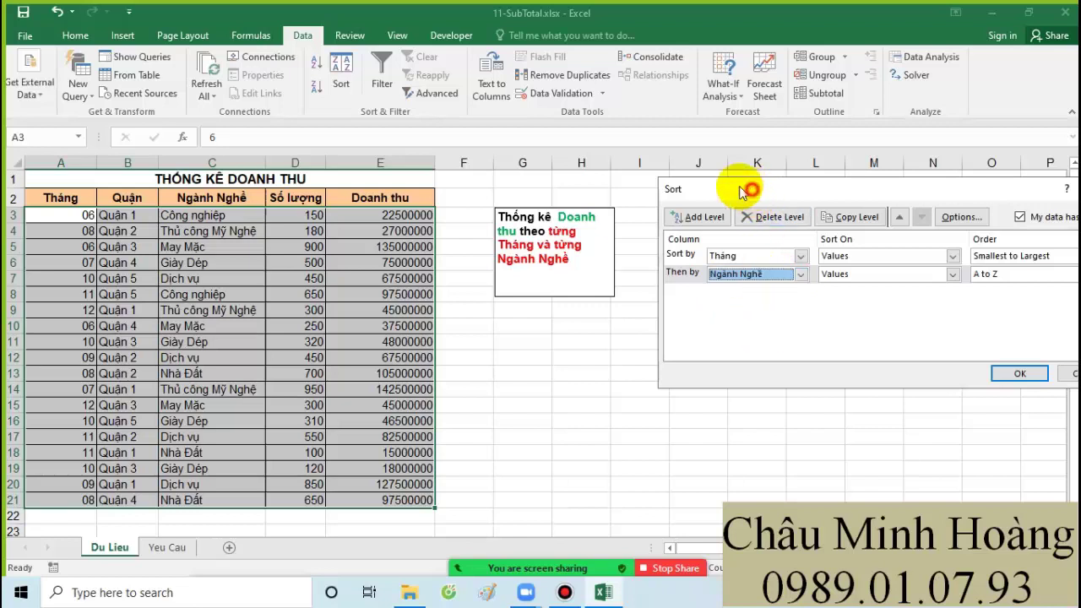
left_click_drag(752, 189, 721, 179)
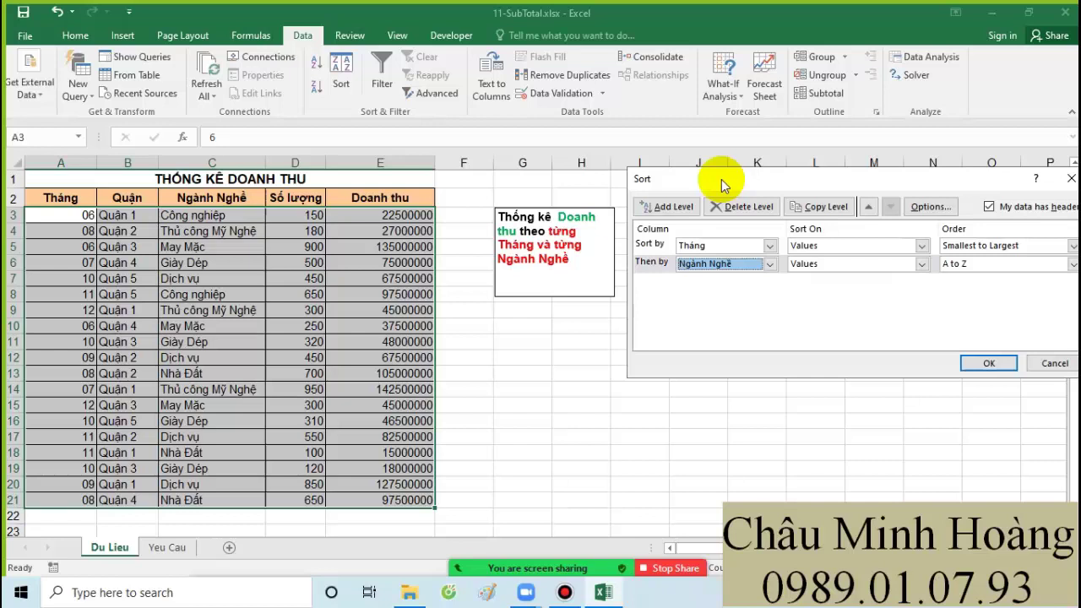
left_click(988, 364)
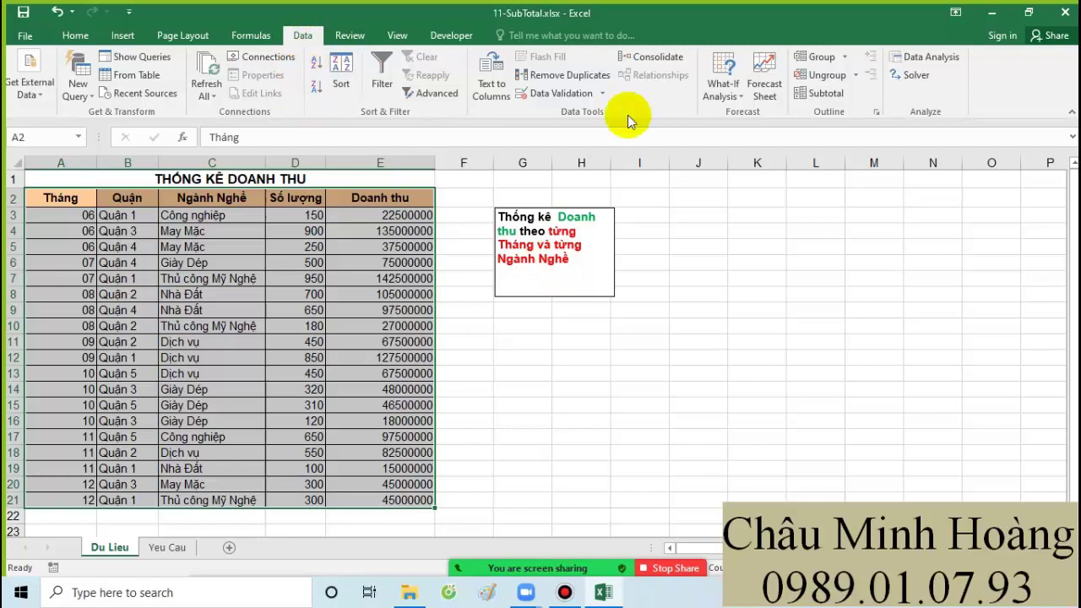
Subtotal table A2:E21 at each change in Tháng, using Sum on Doanh thu with summaries below the data
left_click(807, 103)
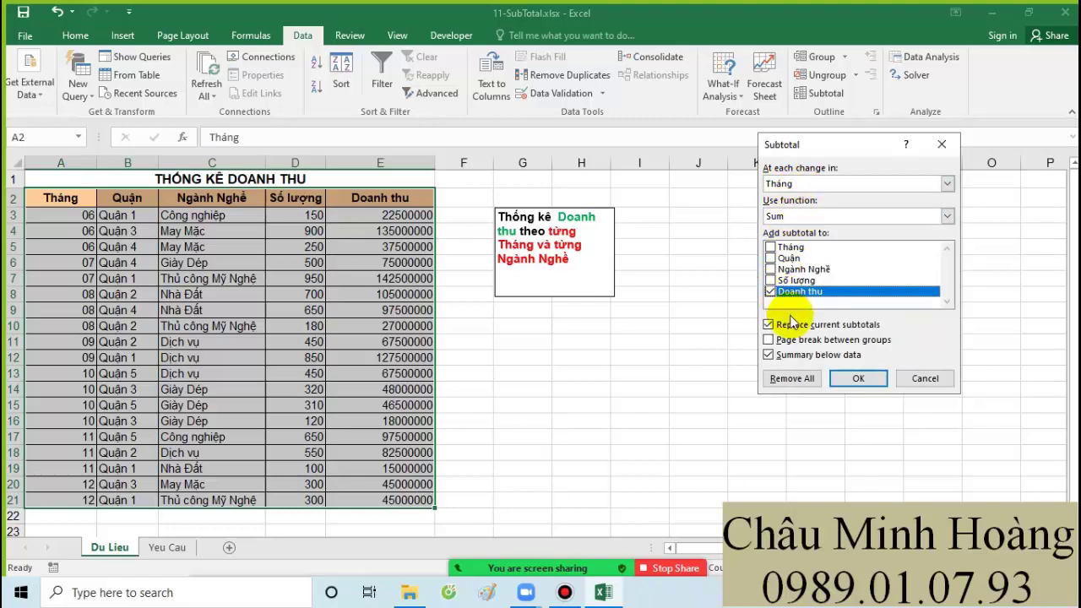
left_click(842, 376)
scroll(312, 394, "down", 4)
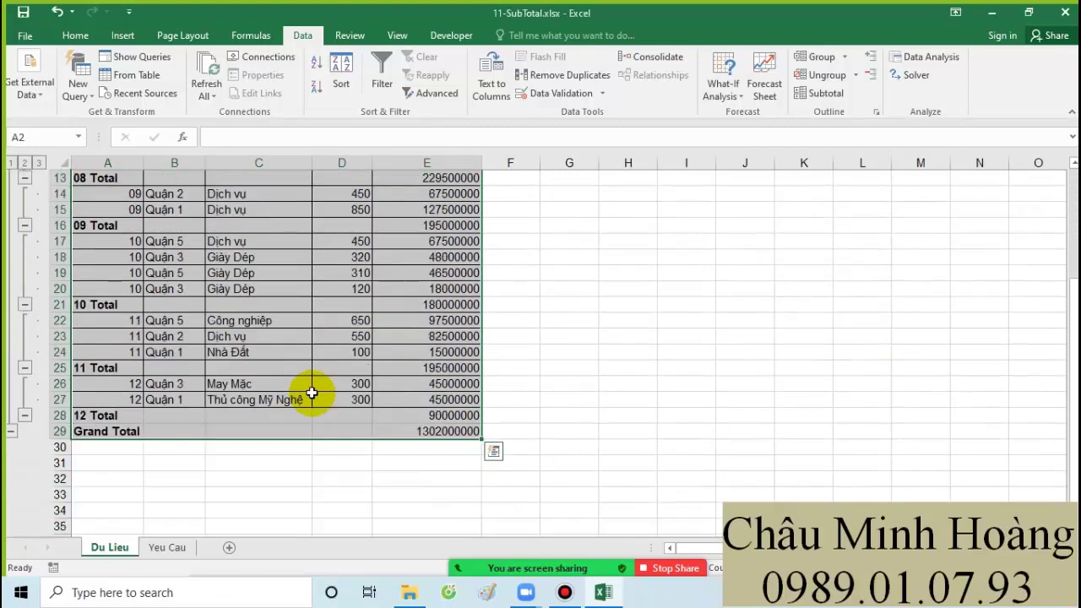
left_click(635, 302)
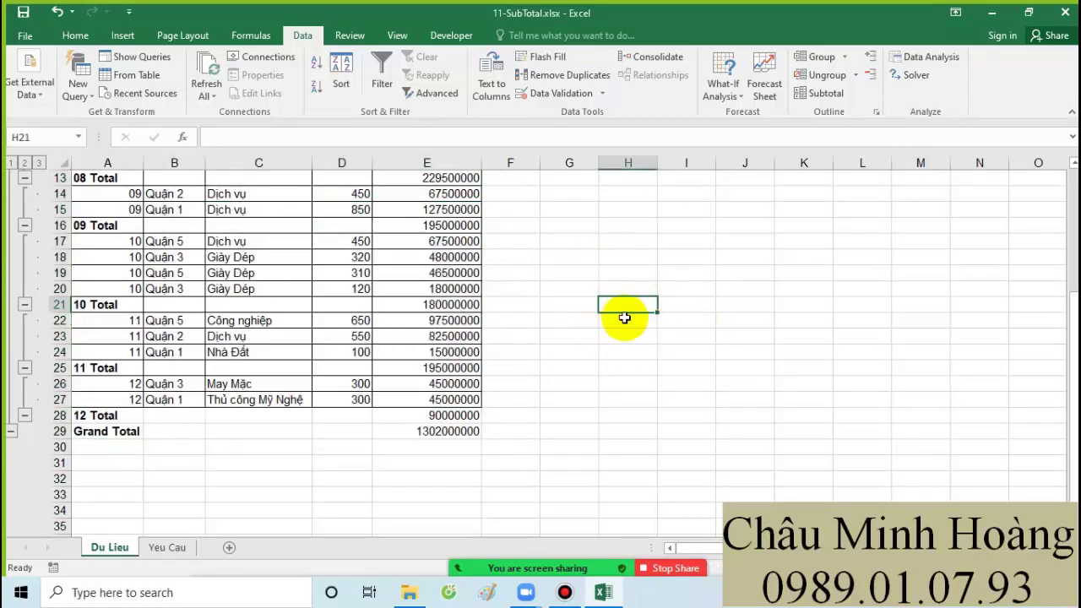
scroll(313, 323, "up", 4)
left_click_drag(98, 198, 435, 478)
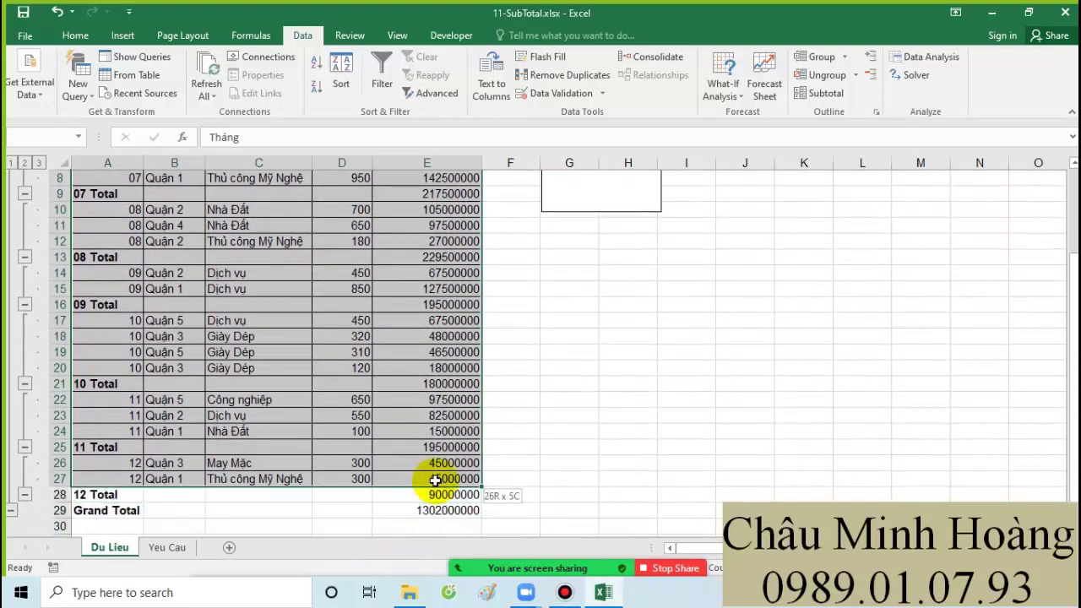
left_click_drag(435, 479, 435, 510)
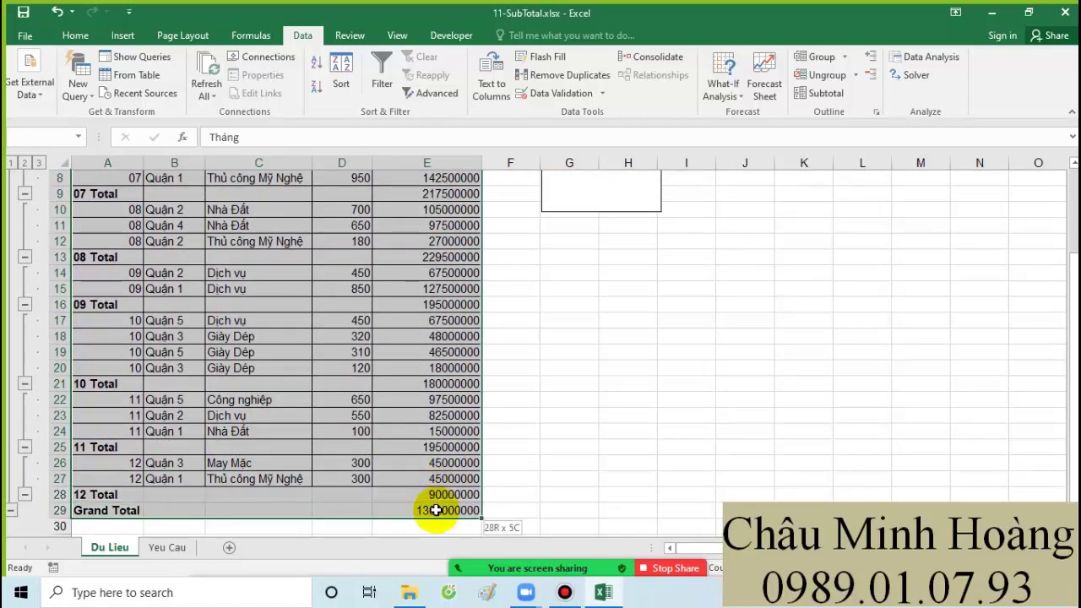
left_click_drag(434, 510, 435, 510)
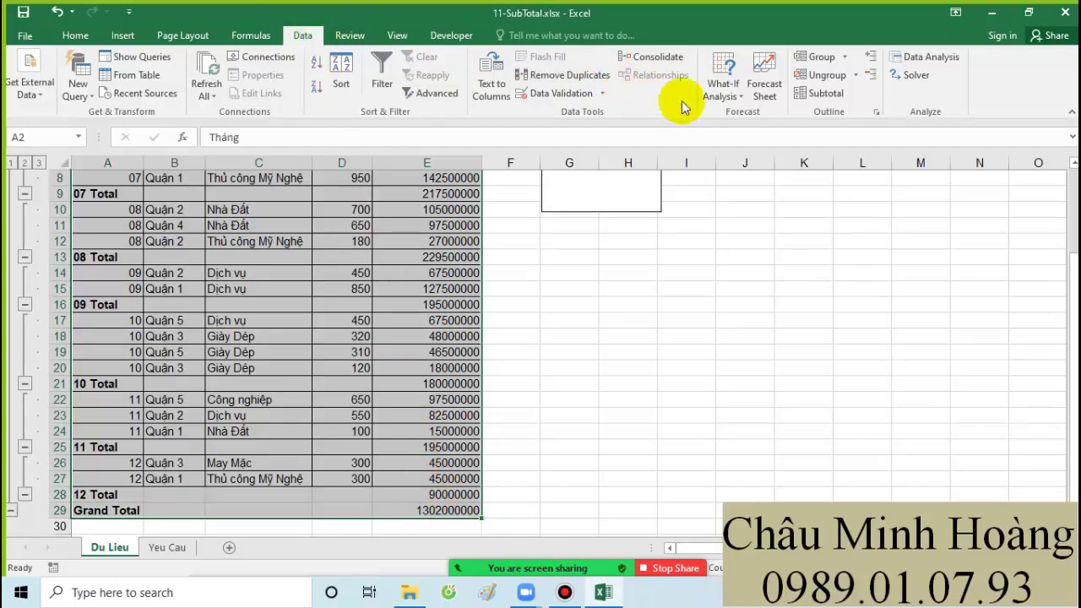
left_click(806, 97)
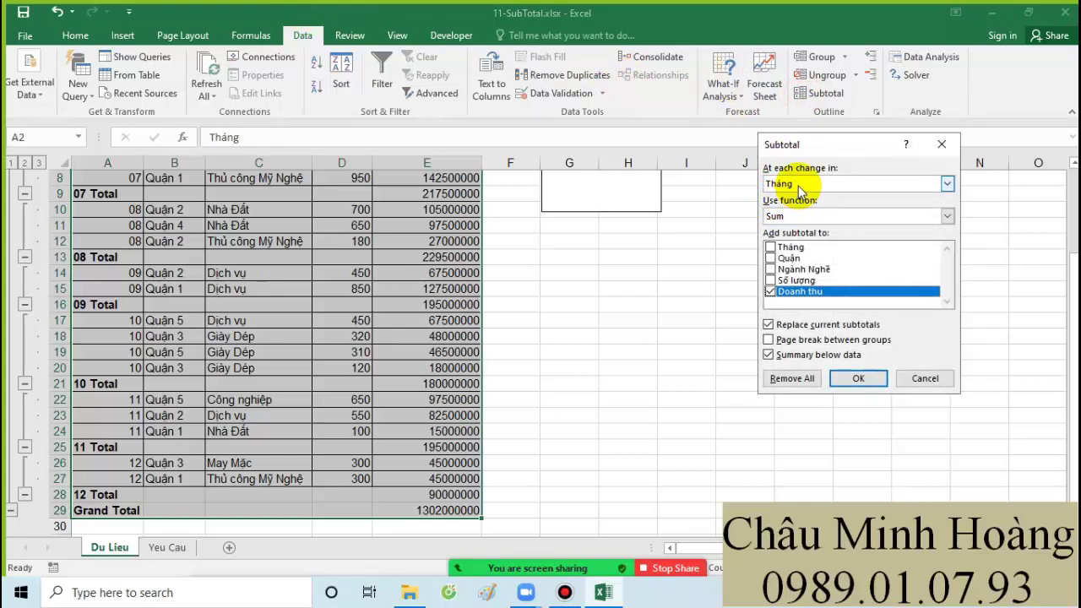
left_click(799, 187)
left_click(796, 216)
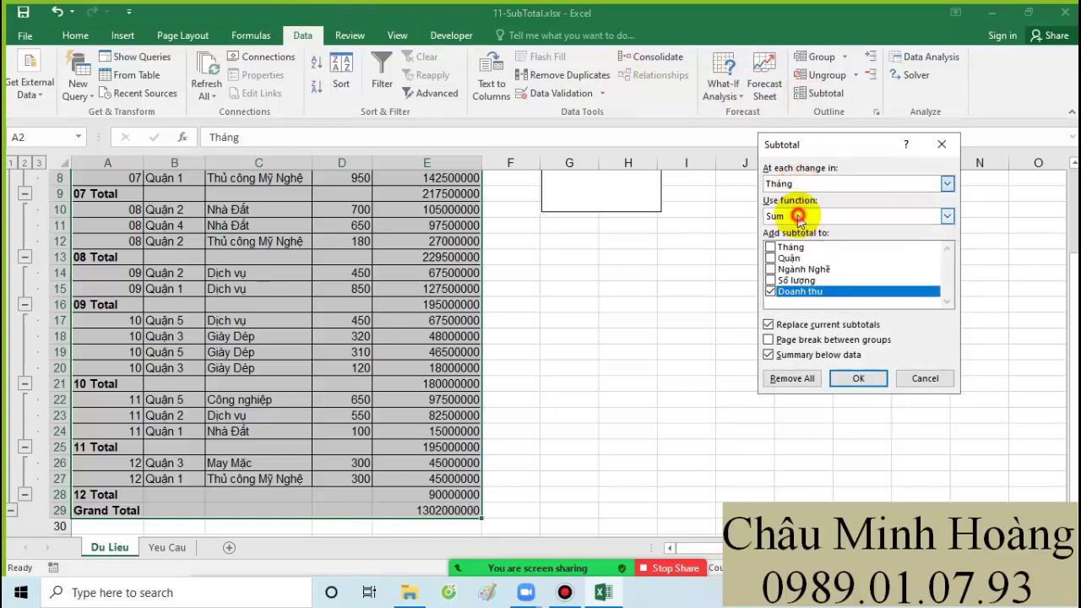
left_click(941, 144)
scroll(687, 237, "up", 3)
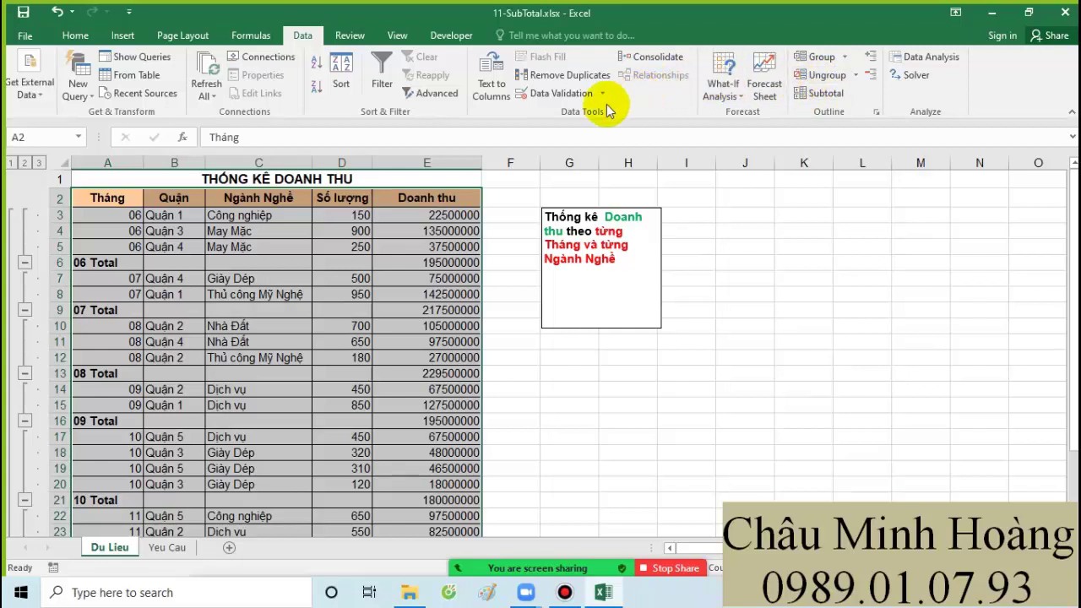
Add nested Sum subtotals of Doanh thu at each change in Ngành Nghề, with replacement of current subtotals turned off
left_click(814, 96)
left_click(798, 182)
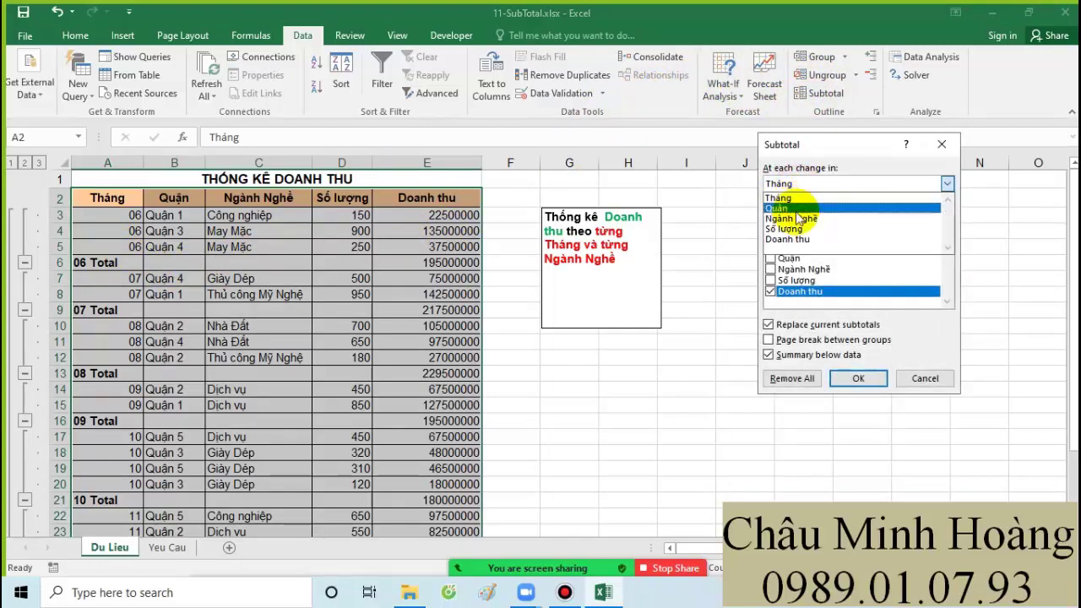
left_click(796, 217)
left_click(798, 293)
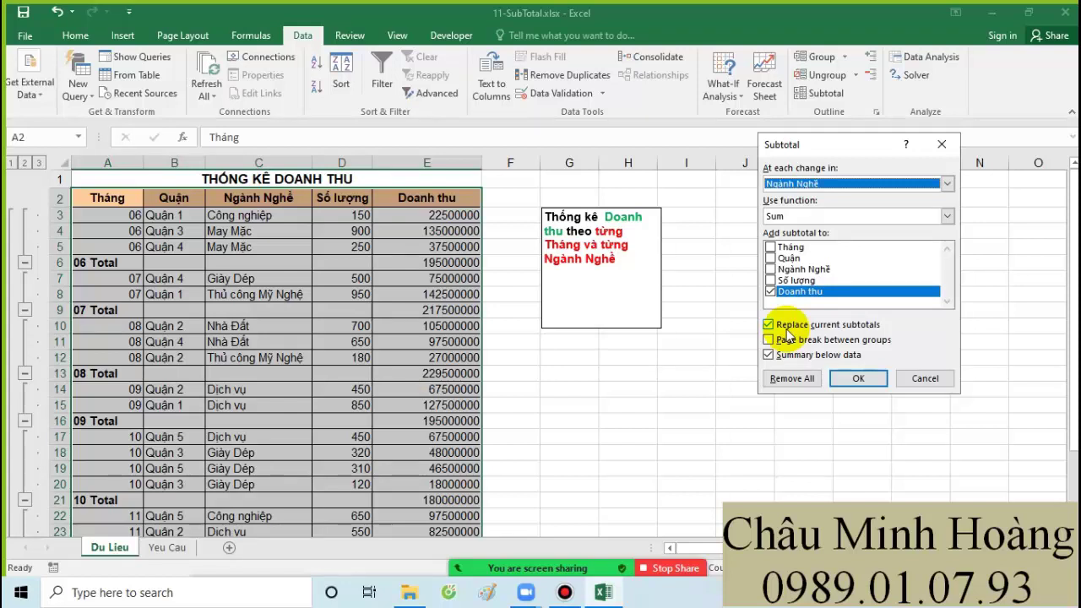
left_click(787, 330)
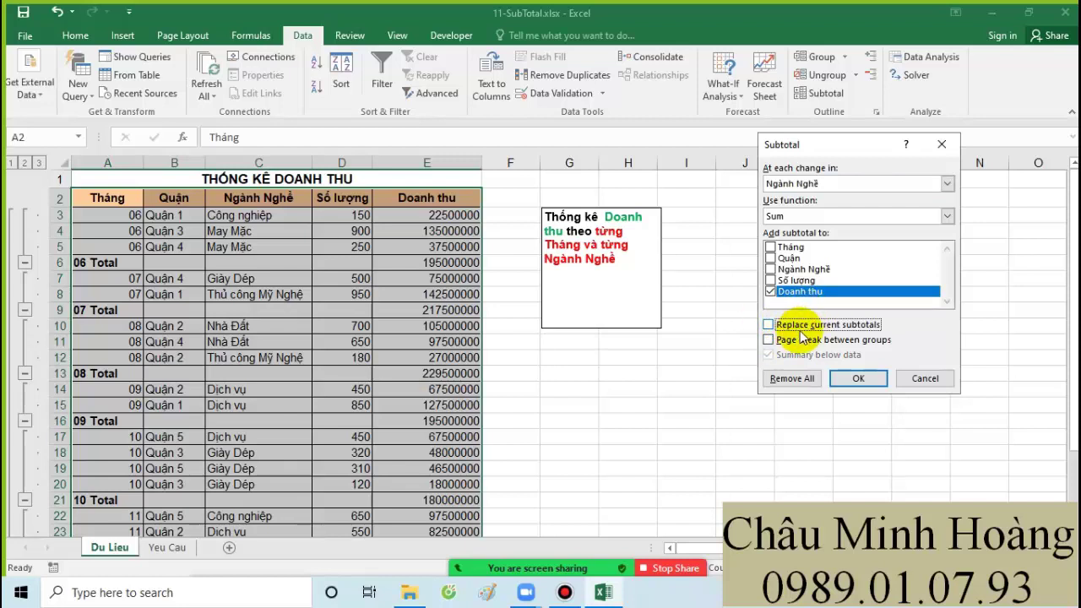
left_click(857, 378)
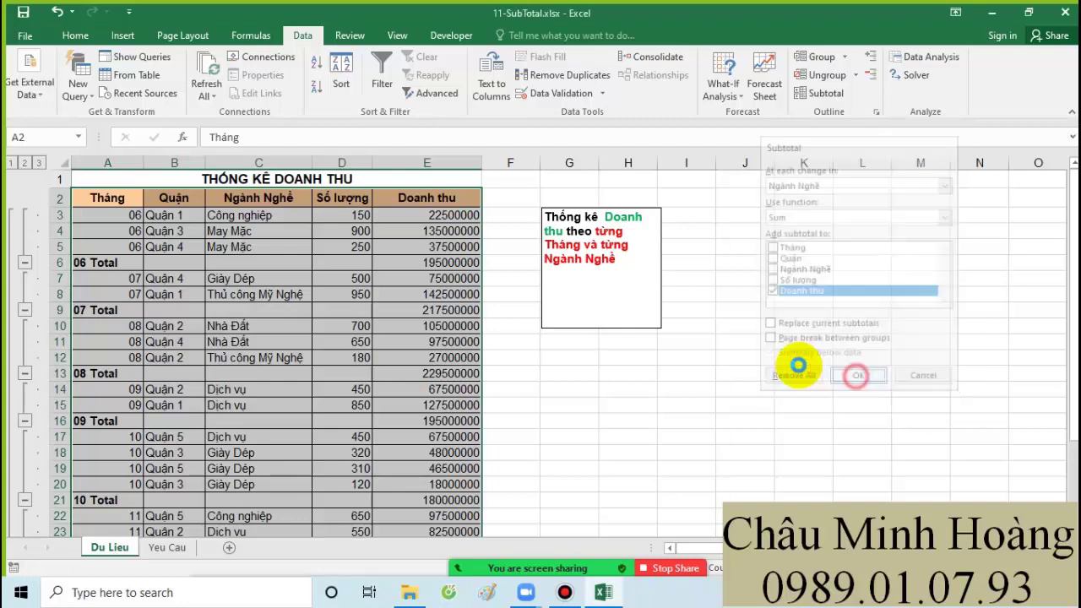
Remove all subtotals from the Doanh thu table
left_click(827, 93)
left_click(790, 378)
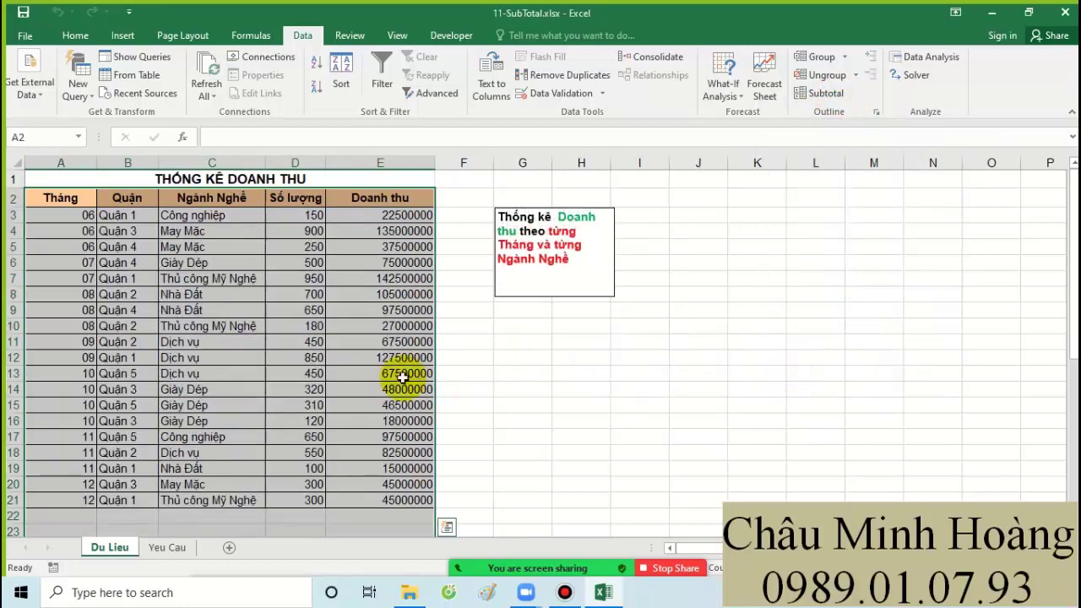
Sort table A2:E21 again by Tháng smallest to largest and Ngành Nghề A to Z
left_click_drag(85, 202, 386, 498)
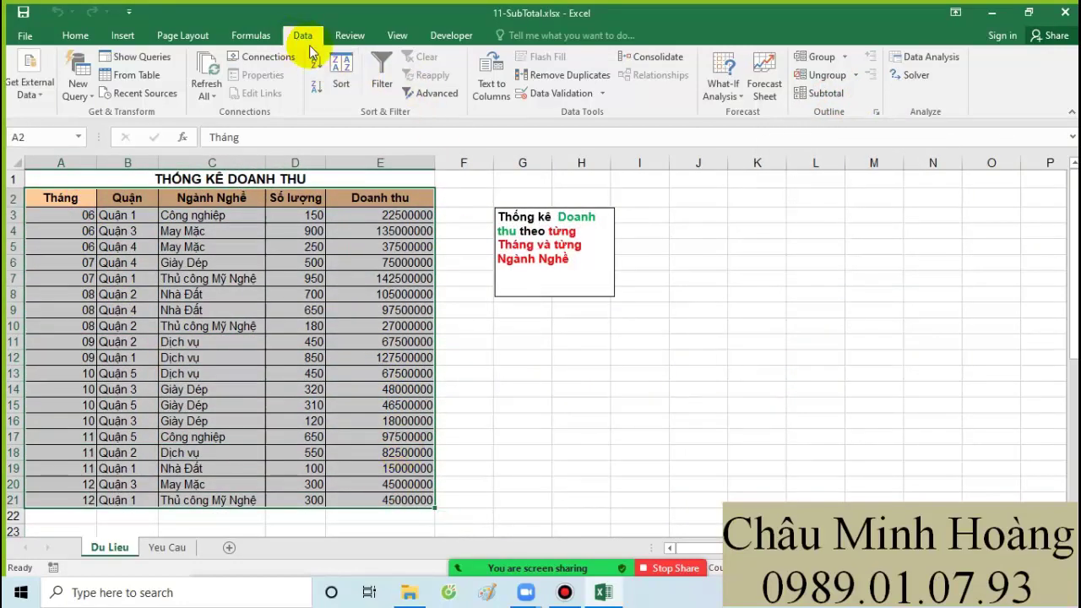
left_click(341, 73)
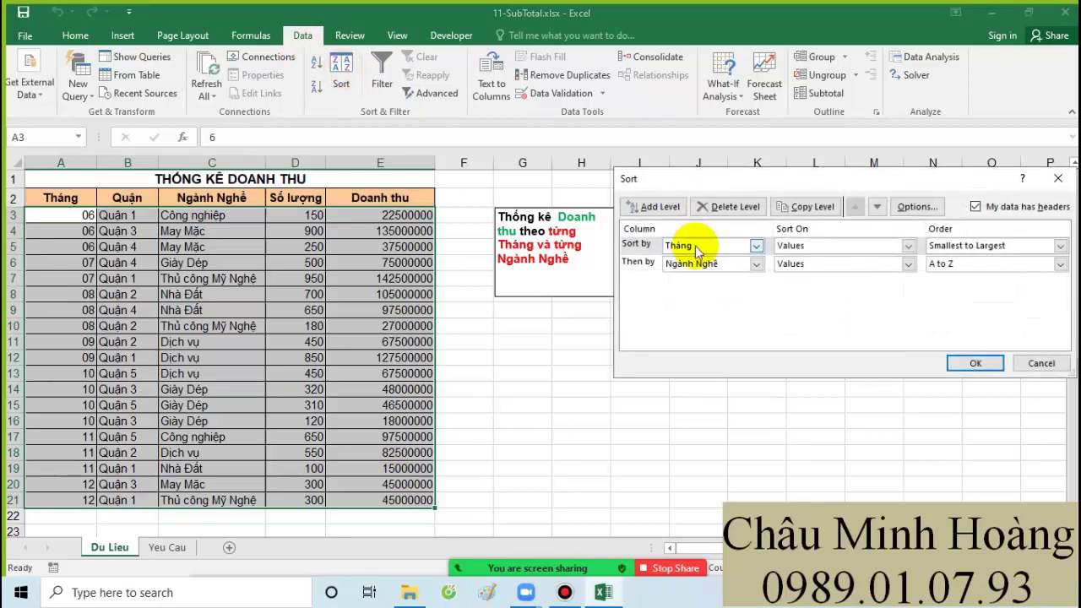
left_click(949, 363)
Subtotal A2:E21 at each change in Tháng, using Sum on Doanh thu, with current subtotals replaced and summaries below the data
left_click(823, 93)
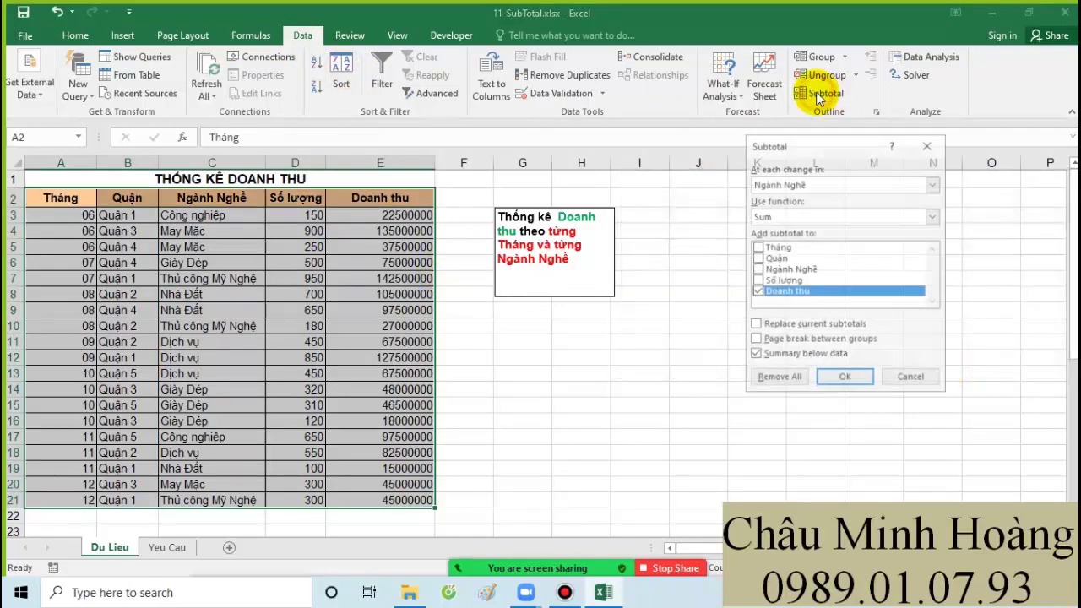
left_click(809, 183)
left_click(769, 199)
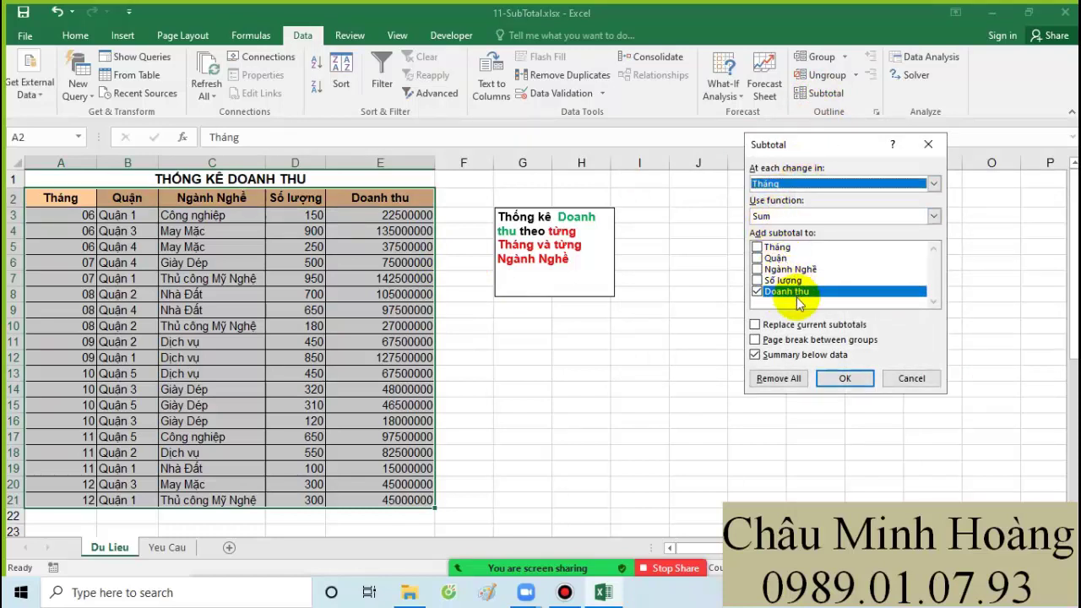
left_click(789, 327)
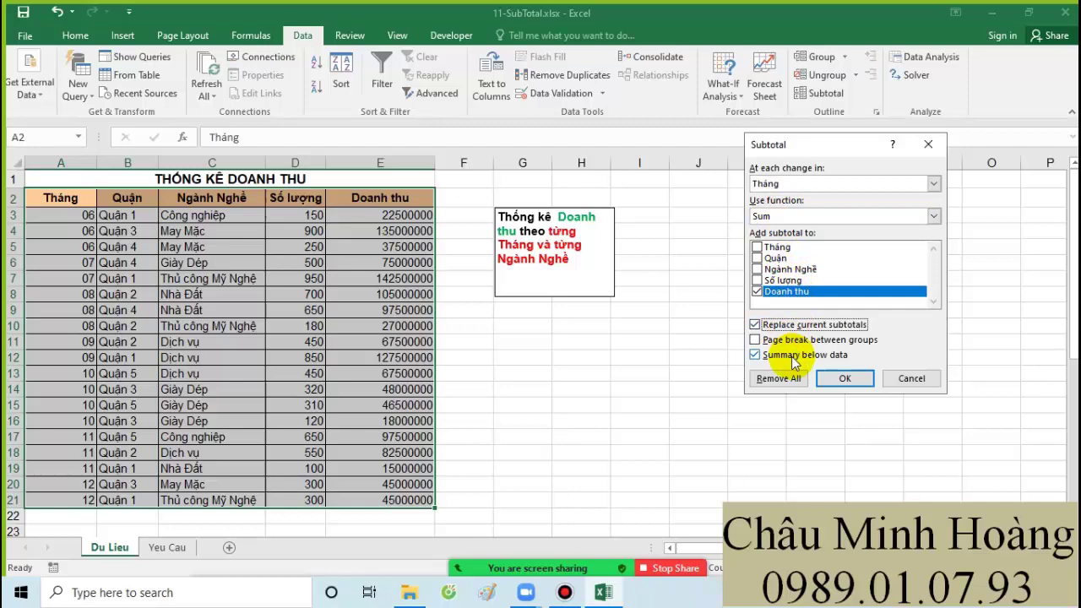
left_click(844, 378)
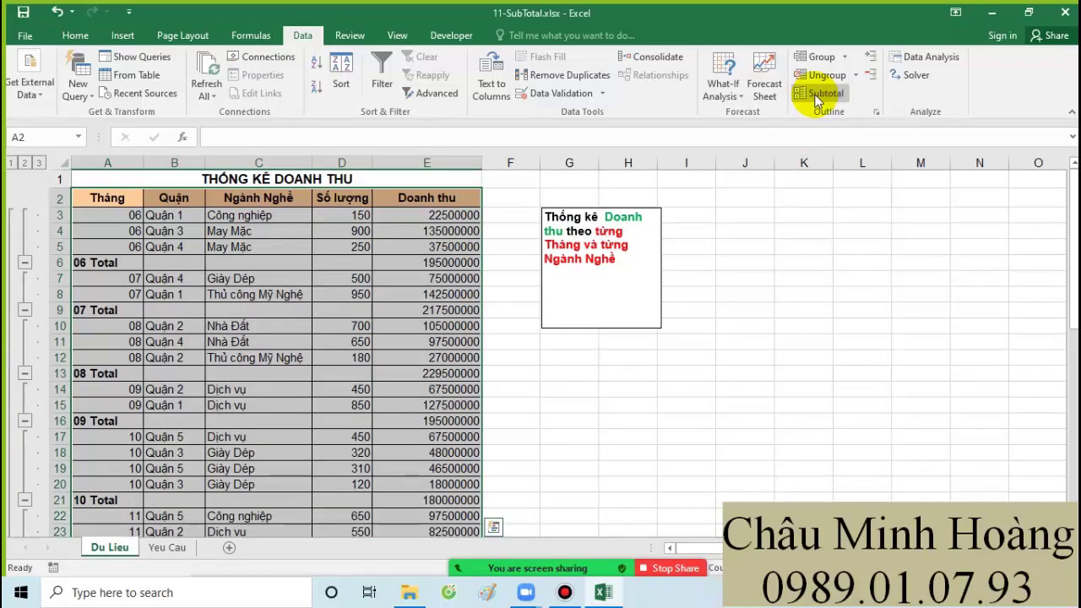
Add a second subtotal level at each change in Ngành Nghề, using Sum on Doanh thu without replacing the current subtotals
left_click(813, 93)
left_click(796, 183)
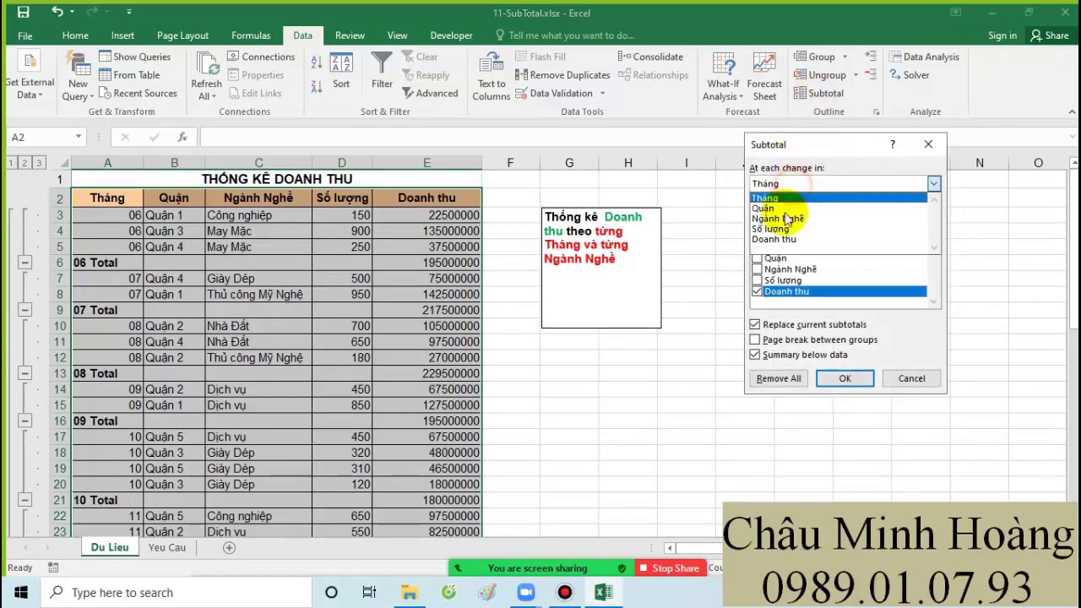
left_click(786, 219)
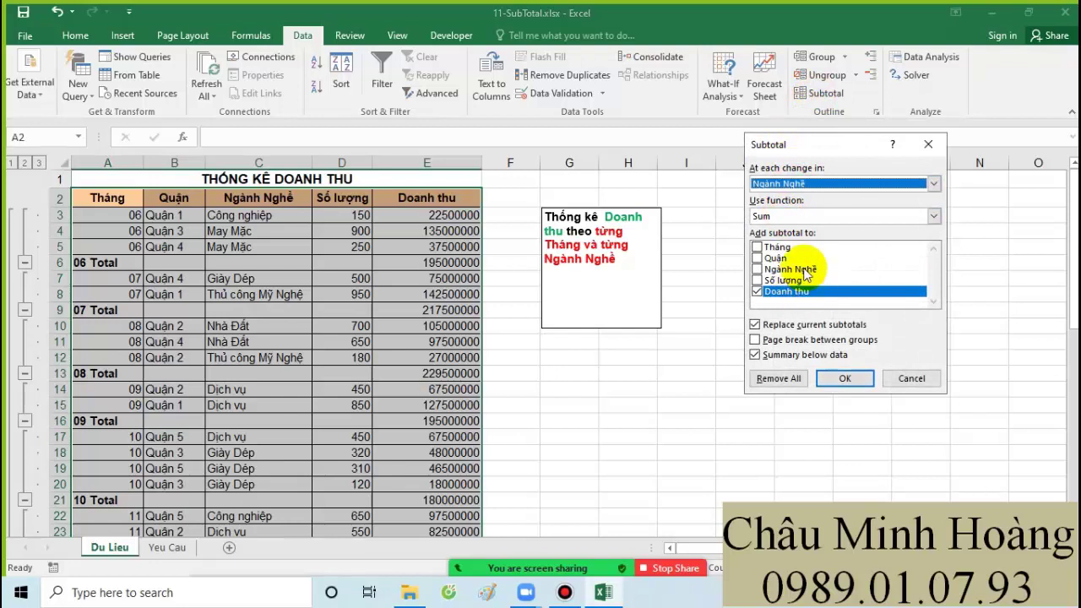
left_click(756, 326)
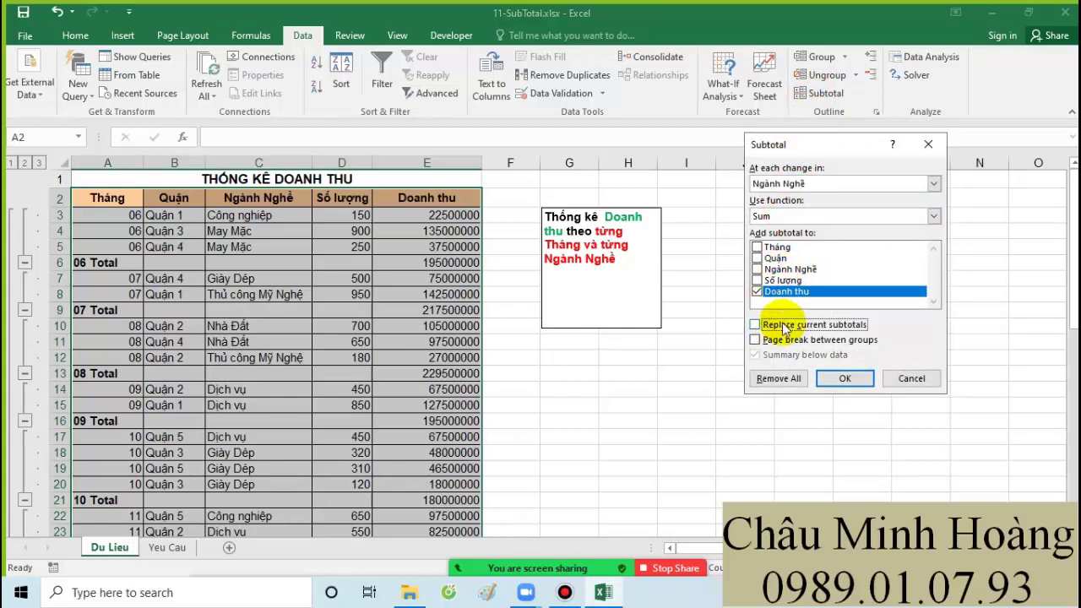
left_click(840, 379)
Fill the 12 Total row, A42:E42, with yellow
scroll(475, 344, "down", 1)
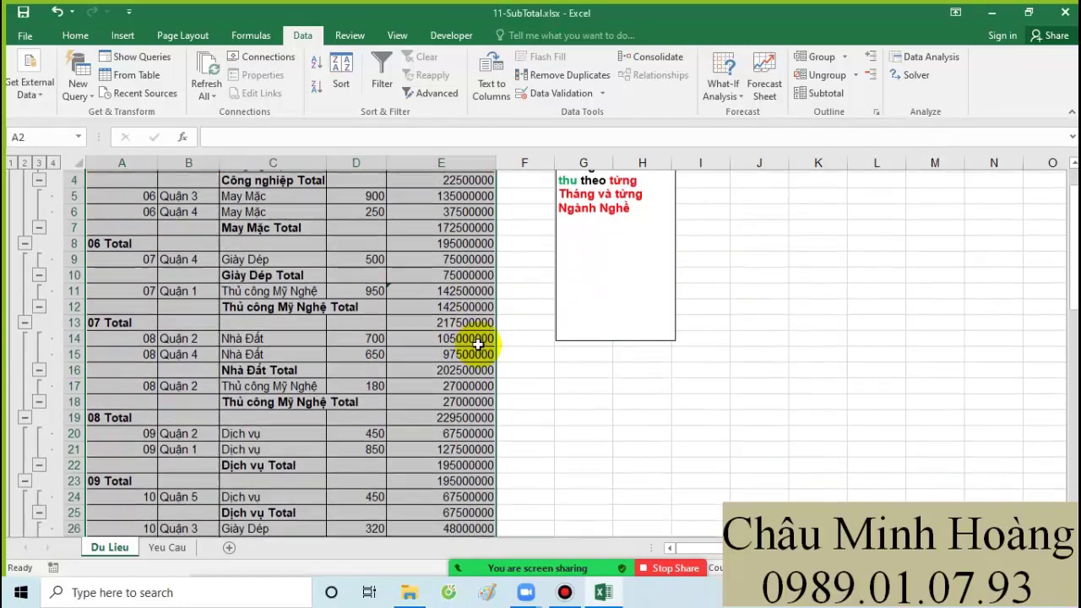
scroll(475, 345, "up", 1)
scroll(476, 342, "down", 2)
scroll(243, 340, "down", 8)
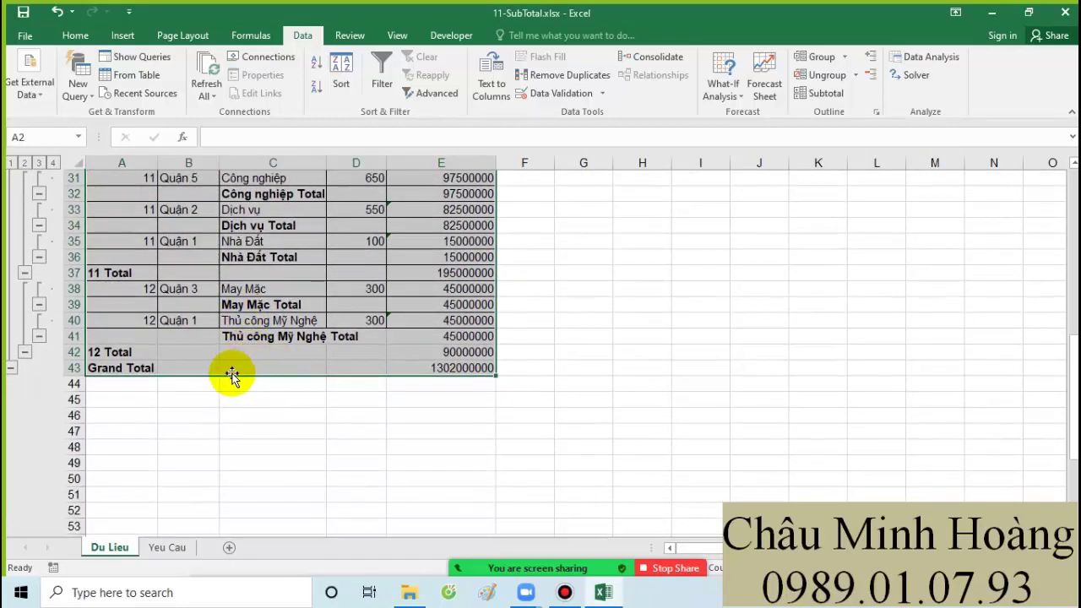
scroll(313, 424, "up", 1)
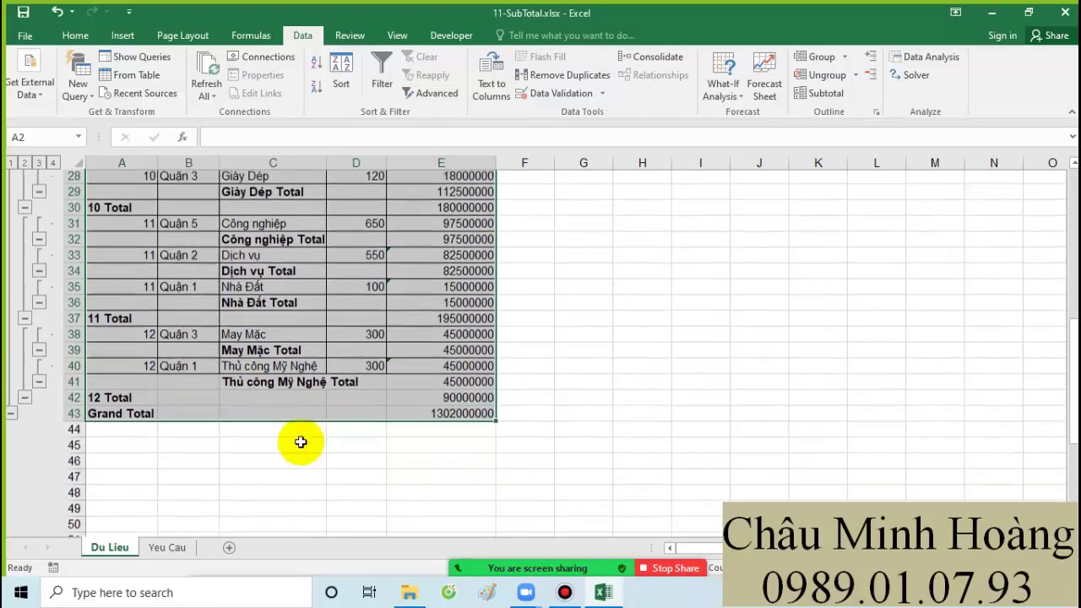
left_click_drag(103, 399, 427, 398)
left_click(75, 35)
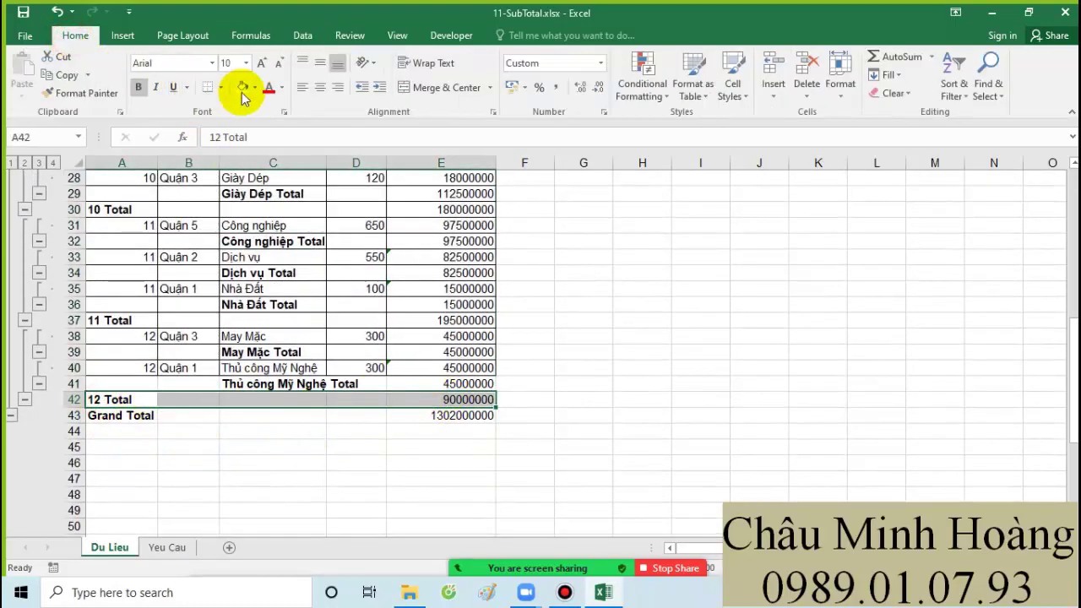
left_click(243, 87)
Fill the Thủ công Mỹ Nghệ Total cells C41:E41 with dark red from the standard colors
left_click_drag(239, 384, 434, 381)
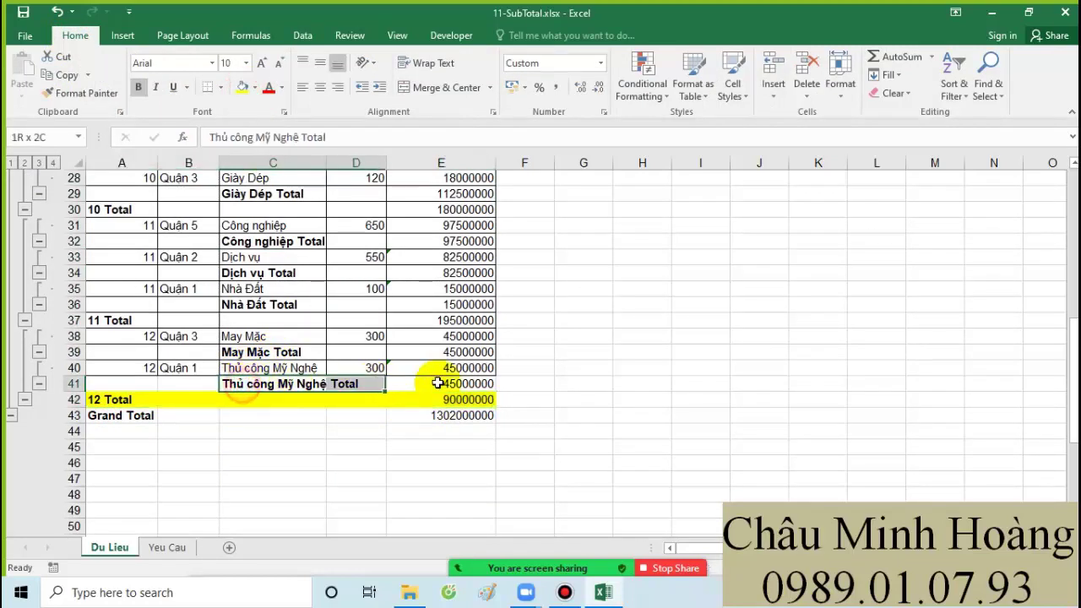
left_click(256, 88)
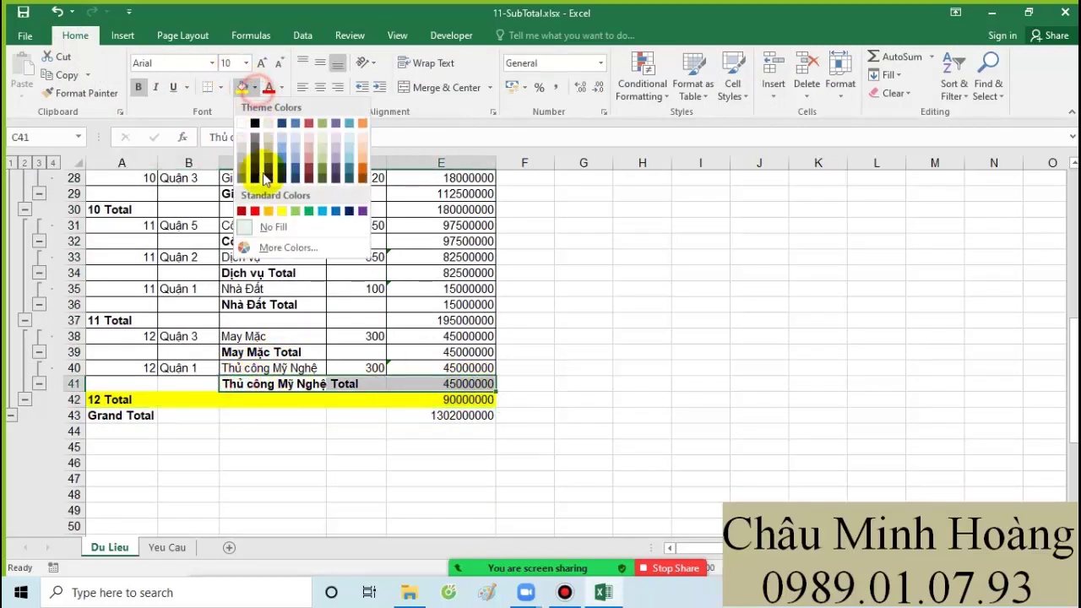
left_click(242, 210)
Examine the yellow 12 Total row, its SUBTOTAL formula in E42 and the monthly total rows above it
left_click_drag(117, 403, 449, 397)
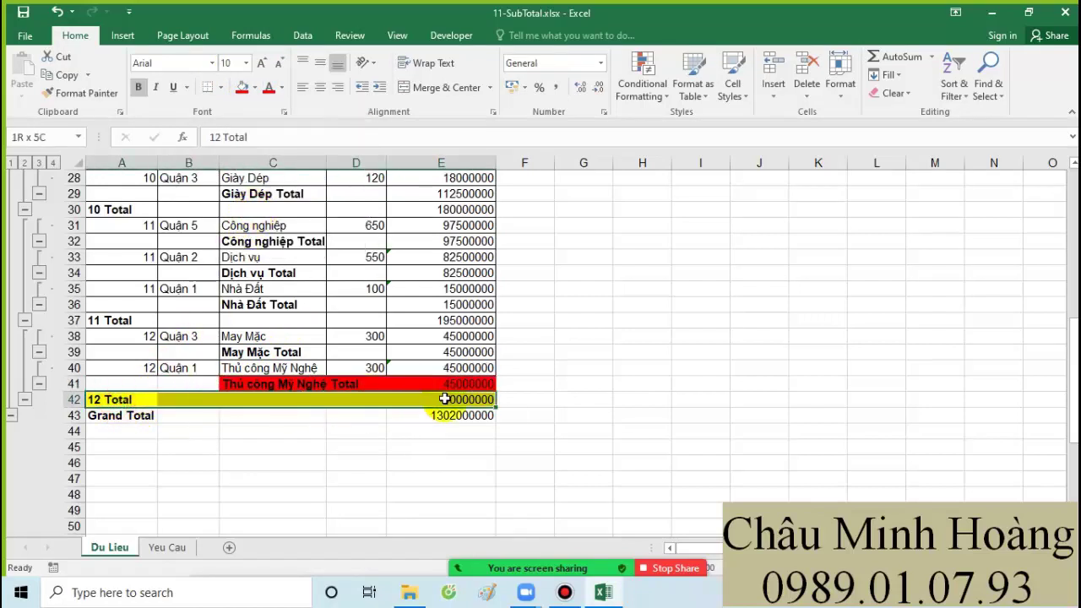
left_click(451, 394)
left_click_drag(236, 405, 169, 404)
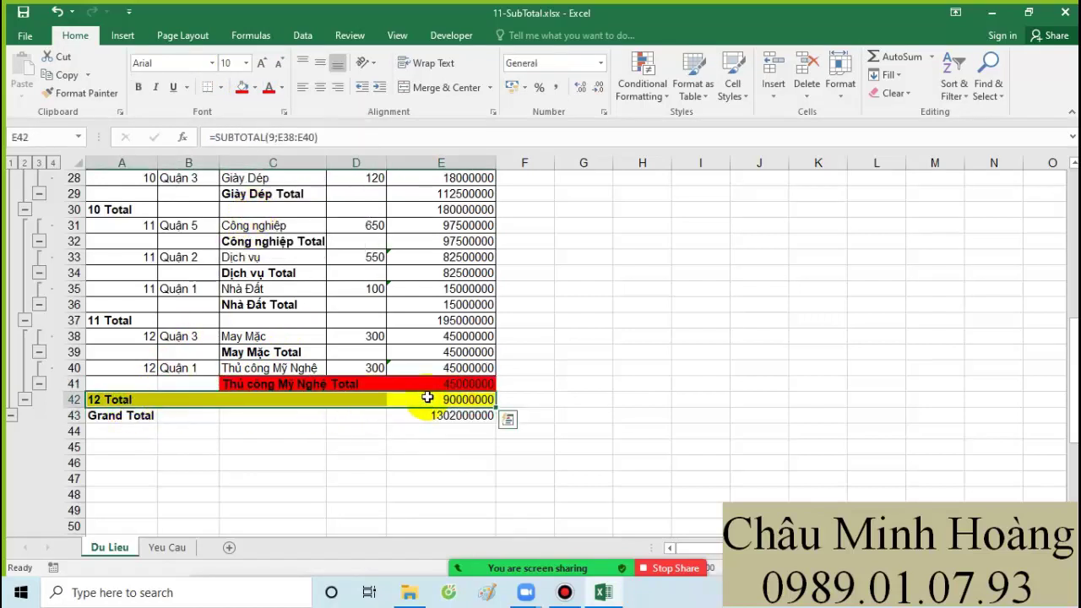
left_click(426, 398)
scroll(456, 388, "up", 9)
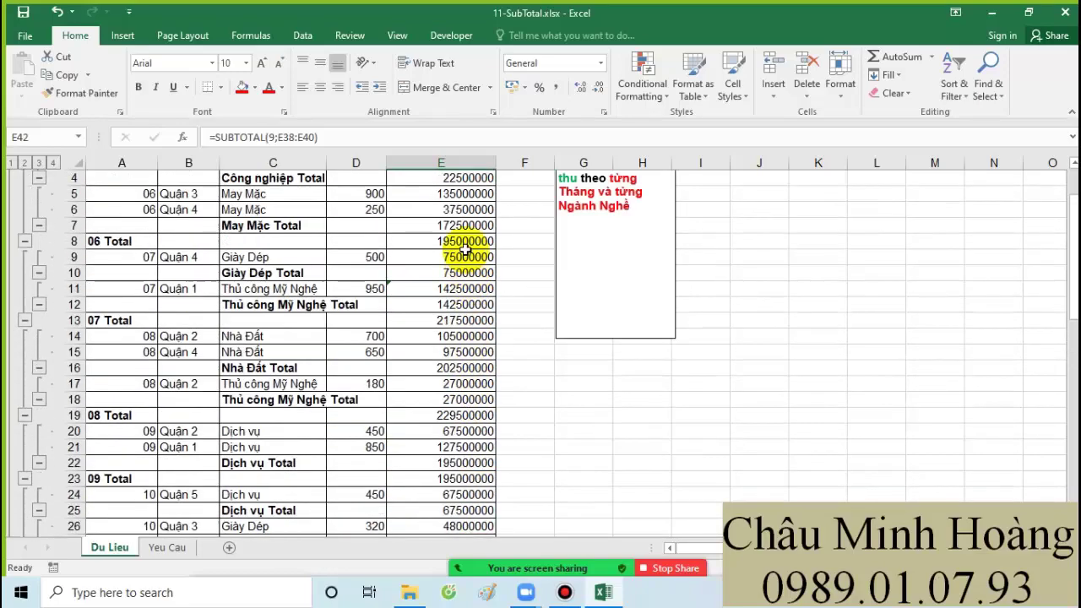
scroll(115, 270, "down", 9)
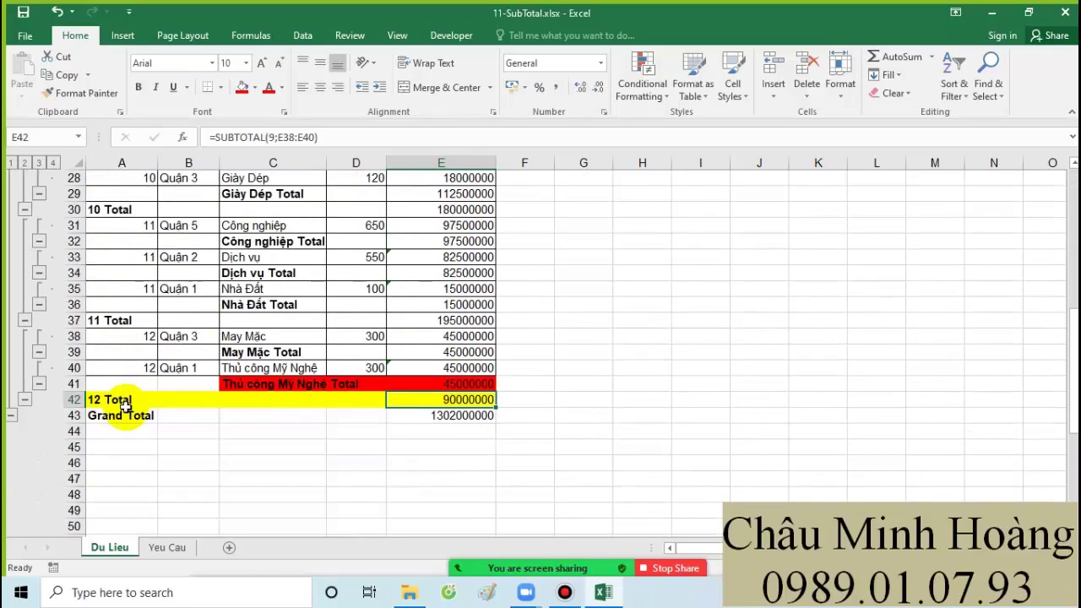
left_click_drag(108, 400, 118, 199)
scroll(227, 355, "down", 10)
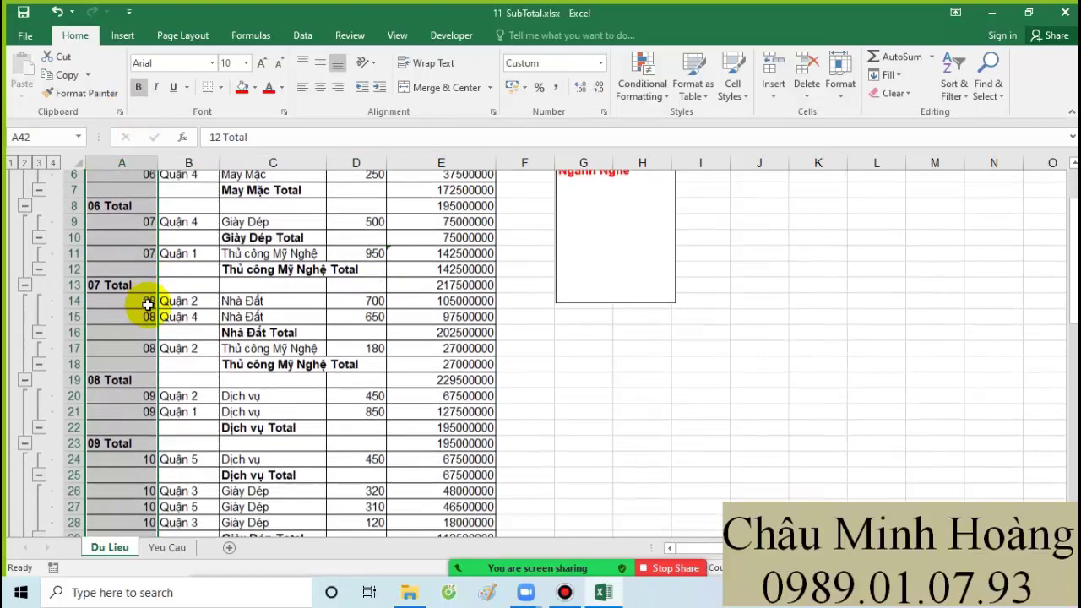
Examine the SUBTOTAL formula in E41, the other Ngành Nghề totals and the Grand Total row
left_click_drag(278, 337, 435, 338)
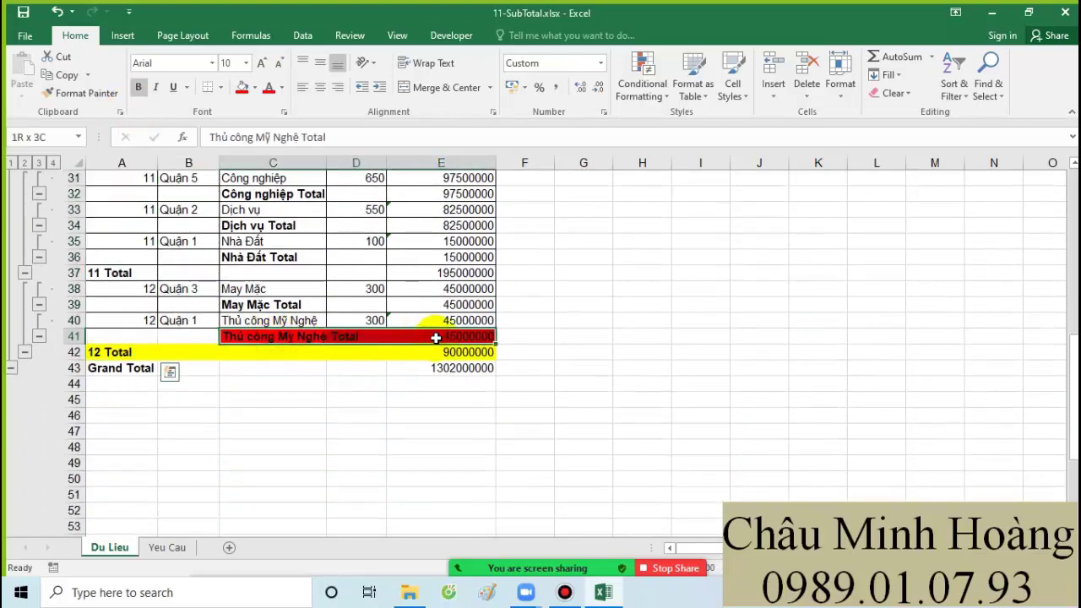
left_click(466, 334)
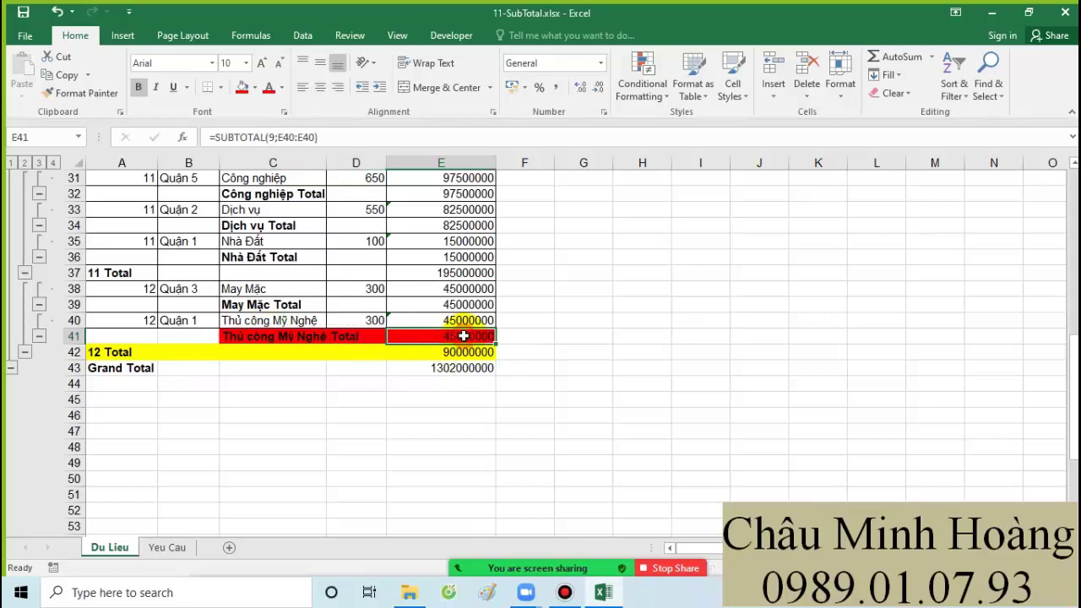
scroll(457, 326, "up", 7)
scroll(458, 304, "up", 3)
scroll(333, 391, "down", 10)
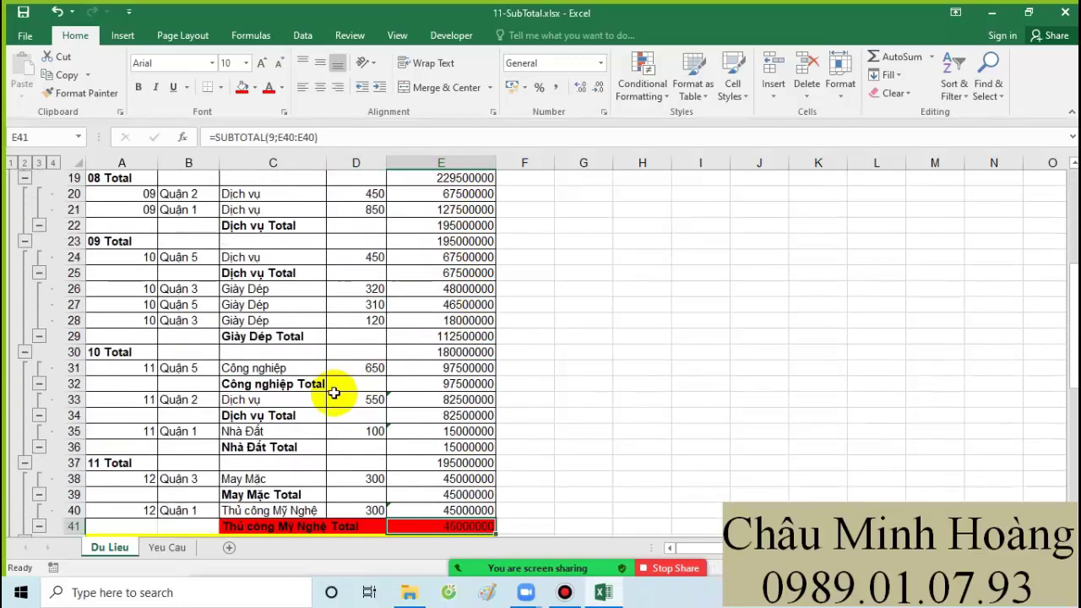
left_click(262, 337)
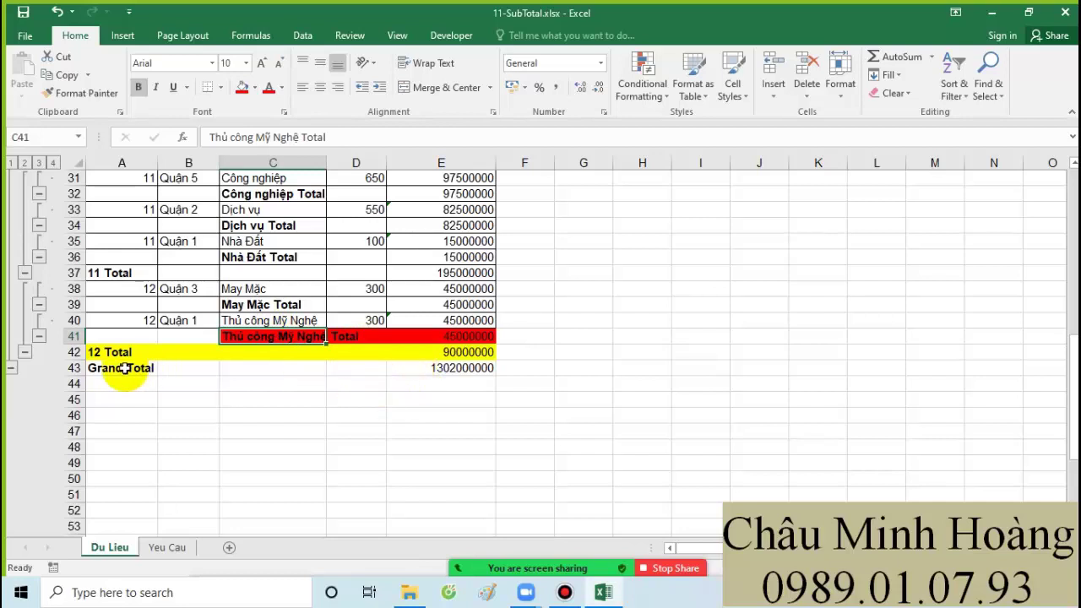
left_click_drag(124, 368, 439, 358)
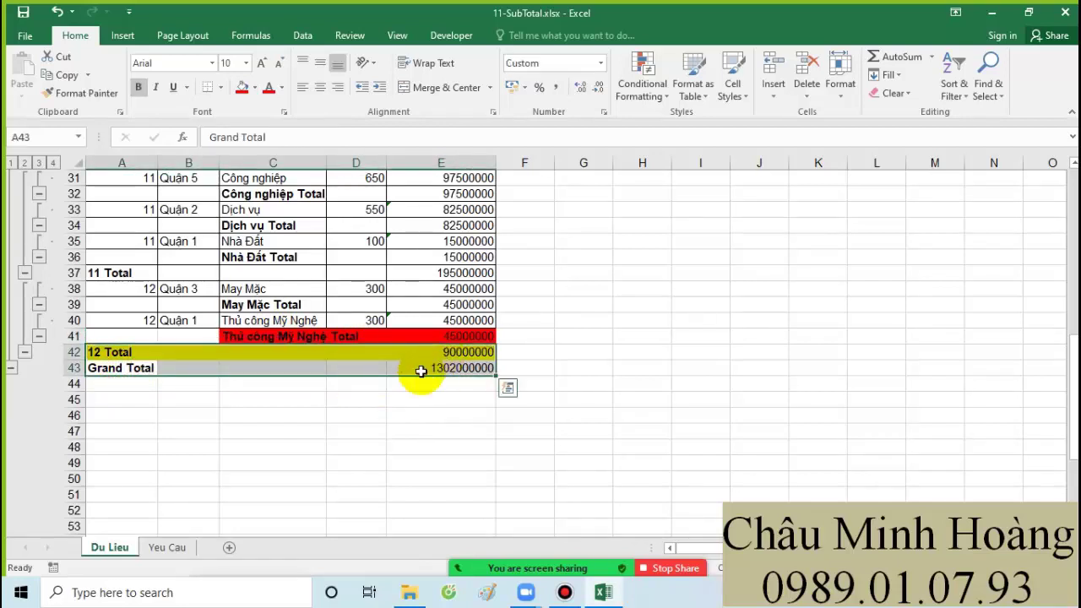
Switch to 4-Consolidate.xlsx and enter "3 dạng pivot , consolidate và subtotal được quyền lập cột phụ nếu cho thiếu tiêu đề" in B37
left_click(565, 593)
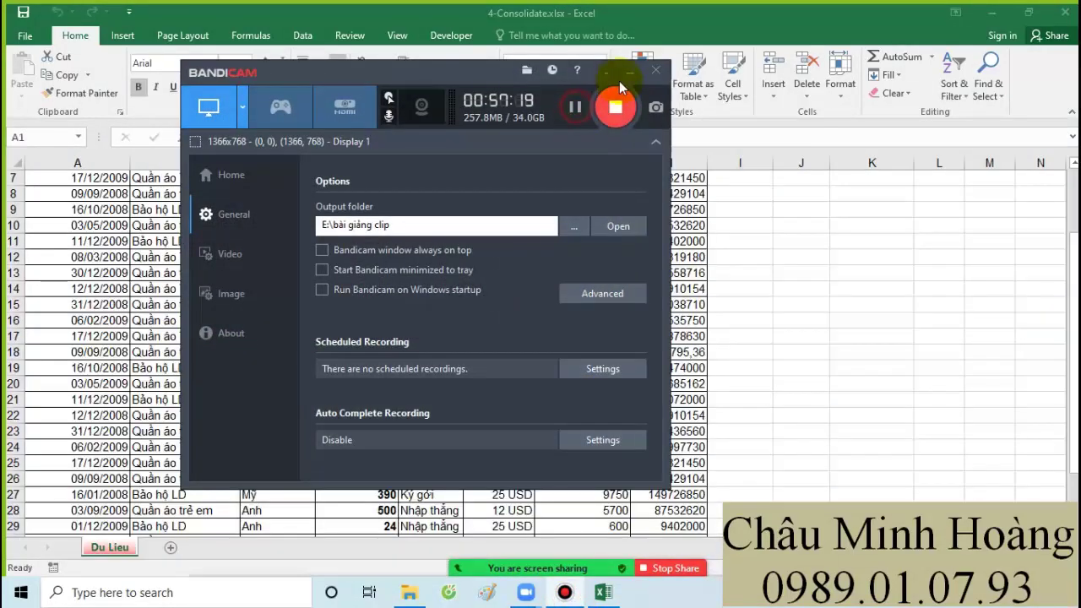
left_click(627, 73)
scroll(341, 418, "down", 4)
left_click(185, 420)
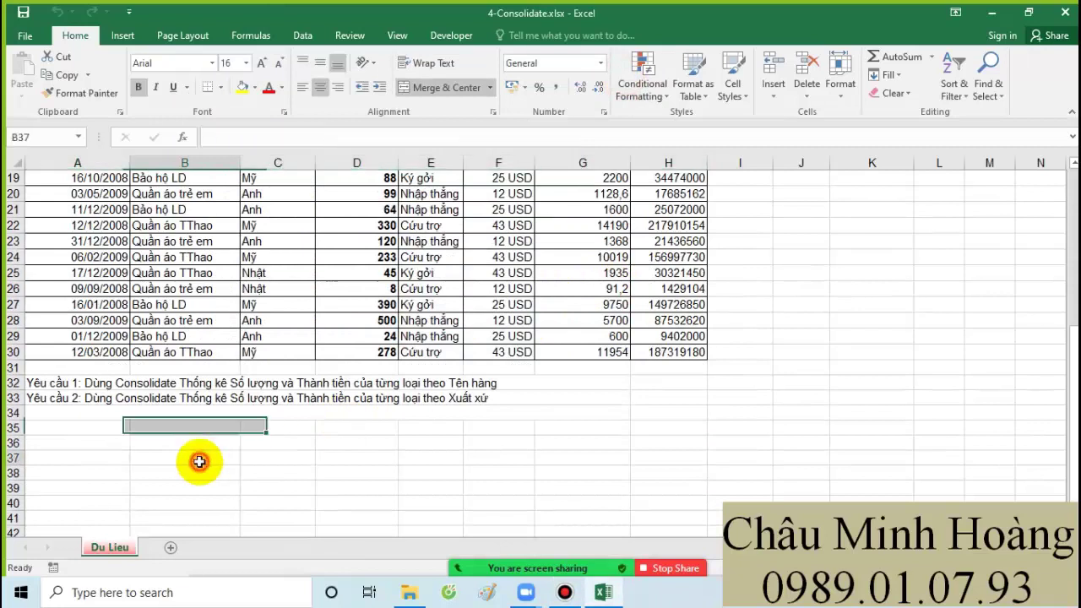
left_click(198, 461)
type("3 d")
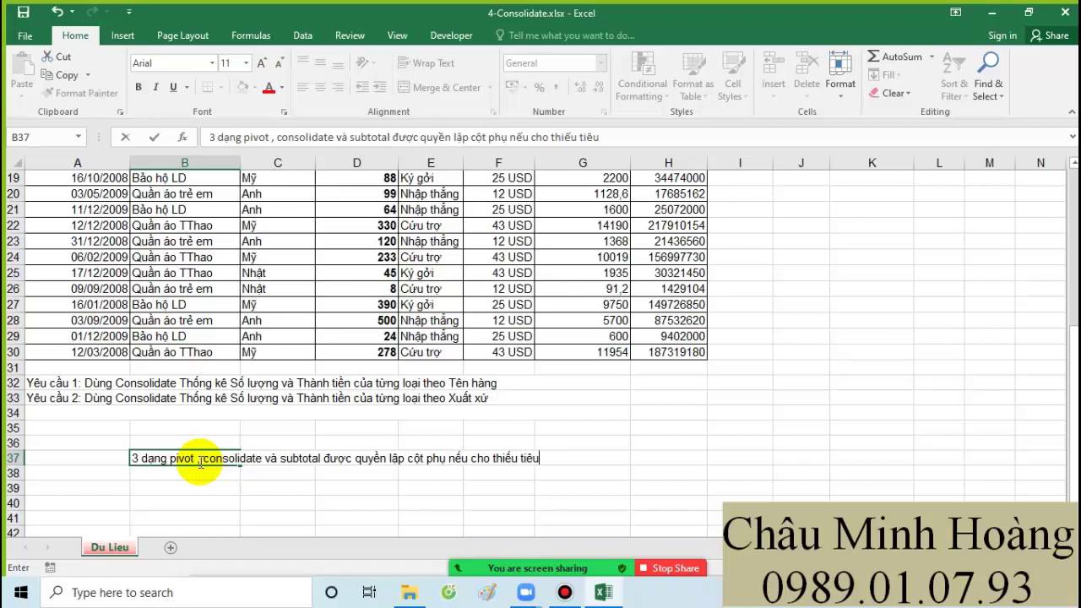
key("Return")
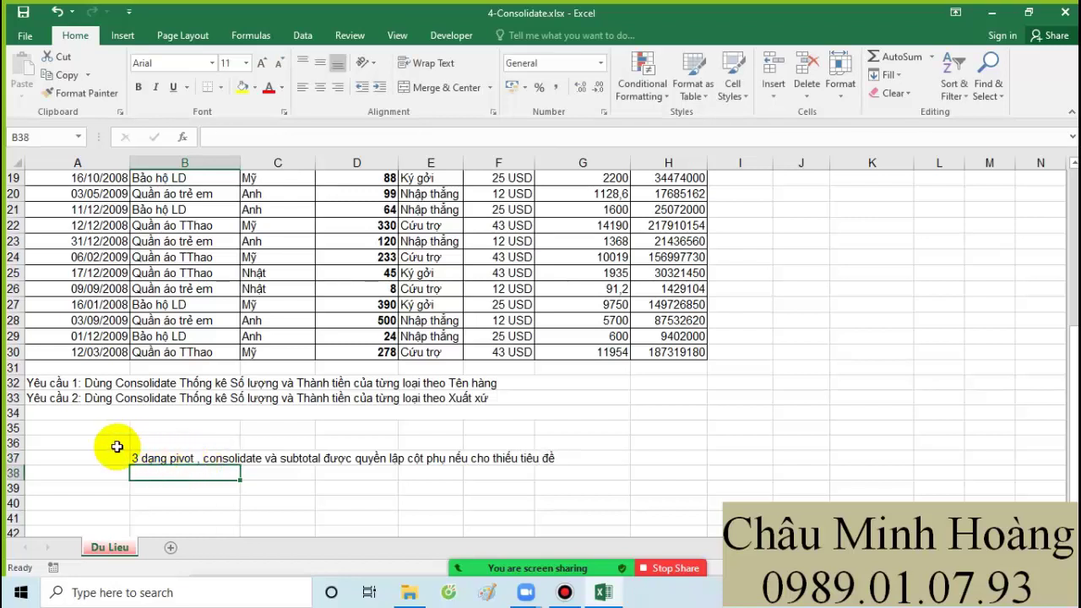
Format the note area A36:H40 in Times New Roman at size 20
left_click_drag(121, 442, 700, 507)
left_click(173, 62)
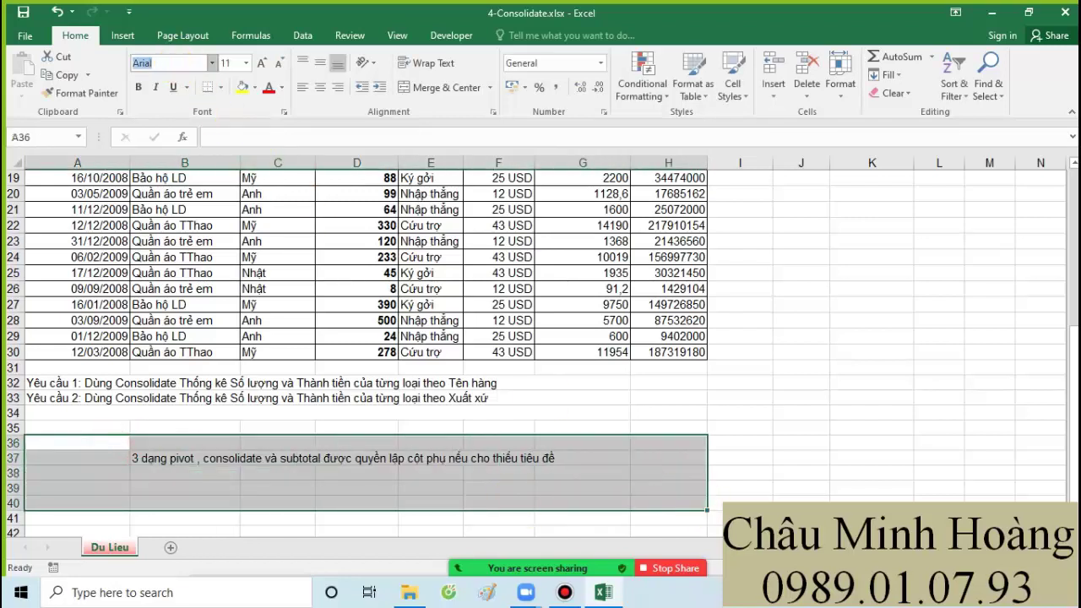
type("ti")
key("Return")
left_click(230, 63)
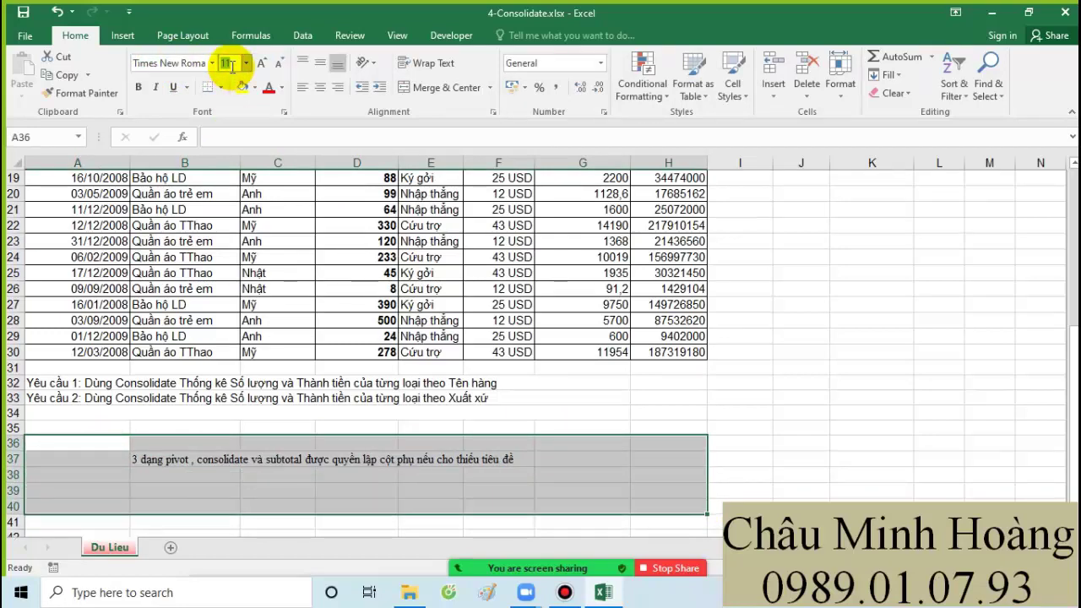
type("20")
key("Return")
Enter the note "khi lập cột phụ đặt liền kề cột lấy dữ liệu" in B38
scroll(271, 304, "down", 1)
left_click(178, 464)
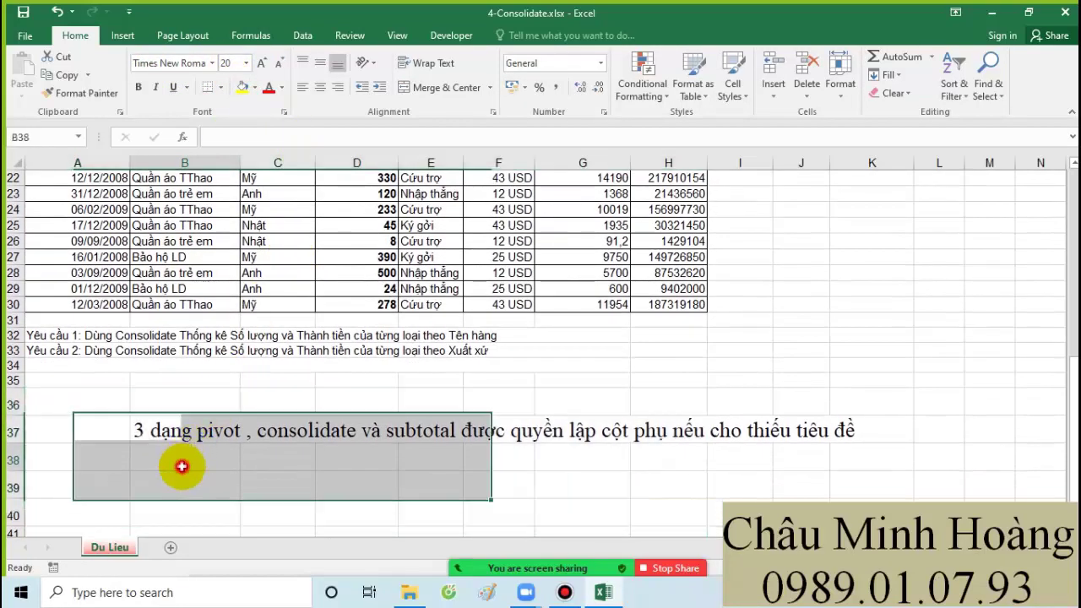
type("khi la")
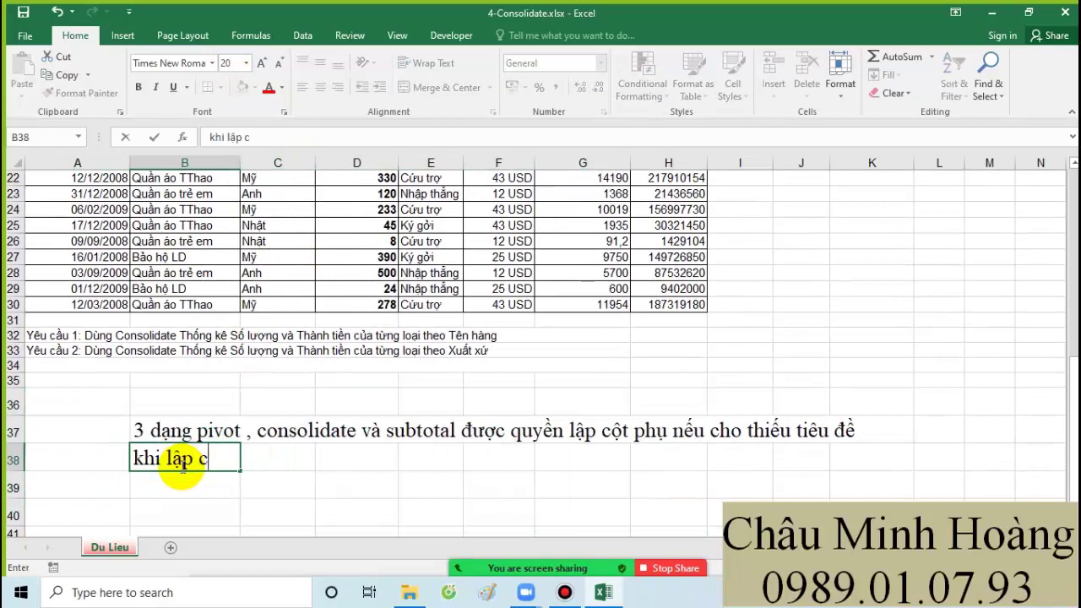
type("p cột phu dặt")
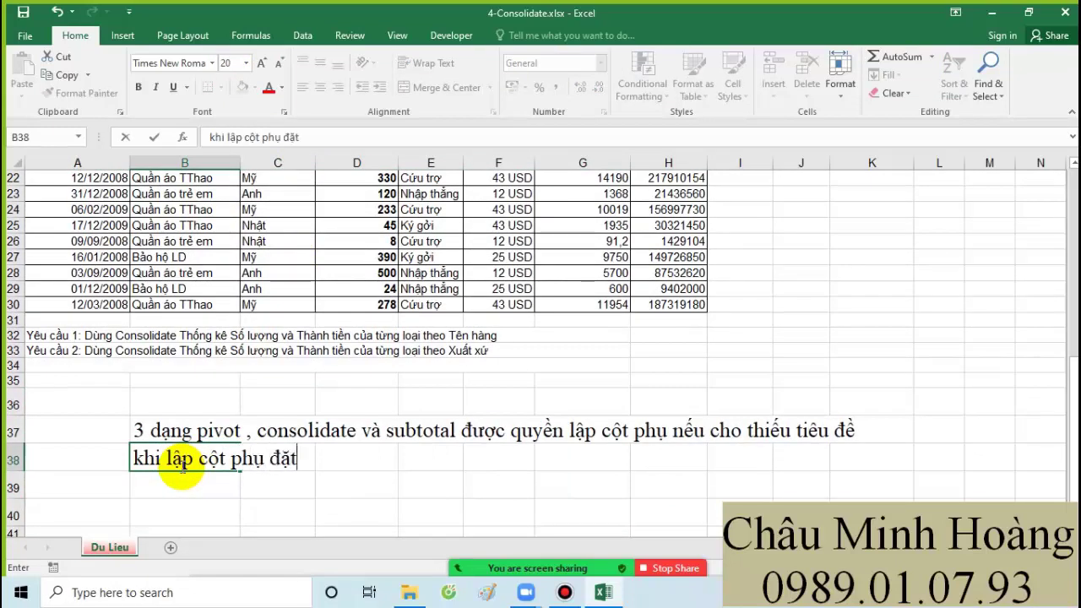
type(" liền ke")
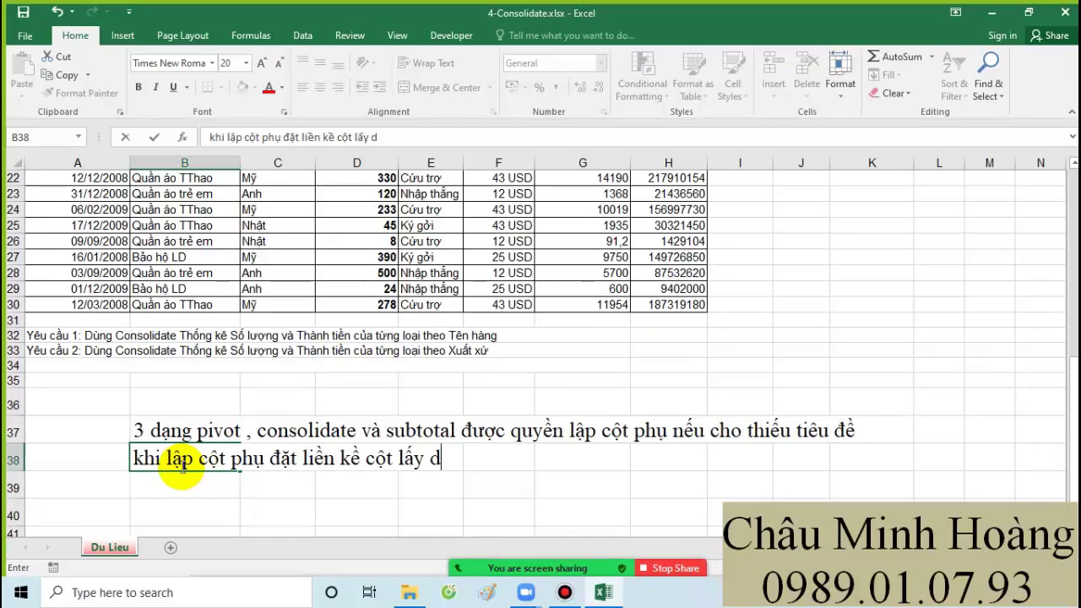
type("lieu")
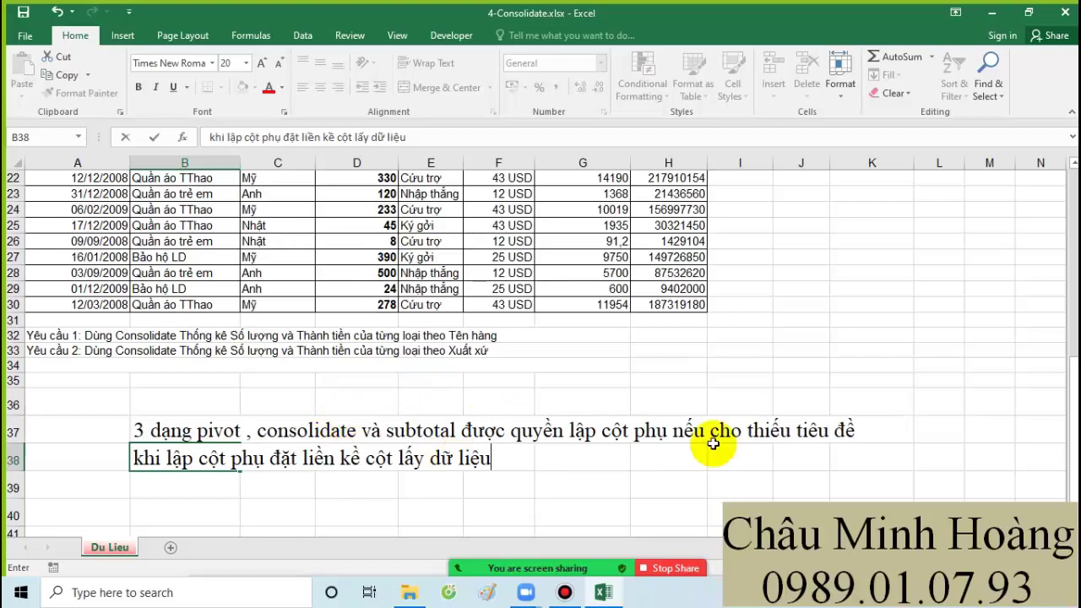
left_click(183, 457)
left_click_drag(183, 456, 528, 461)
key("Return")
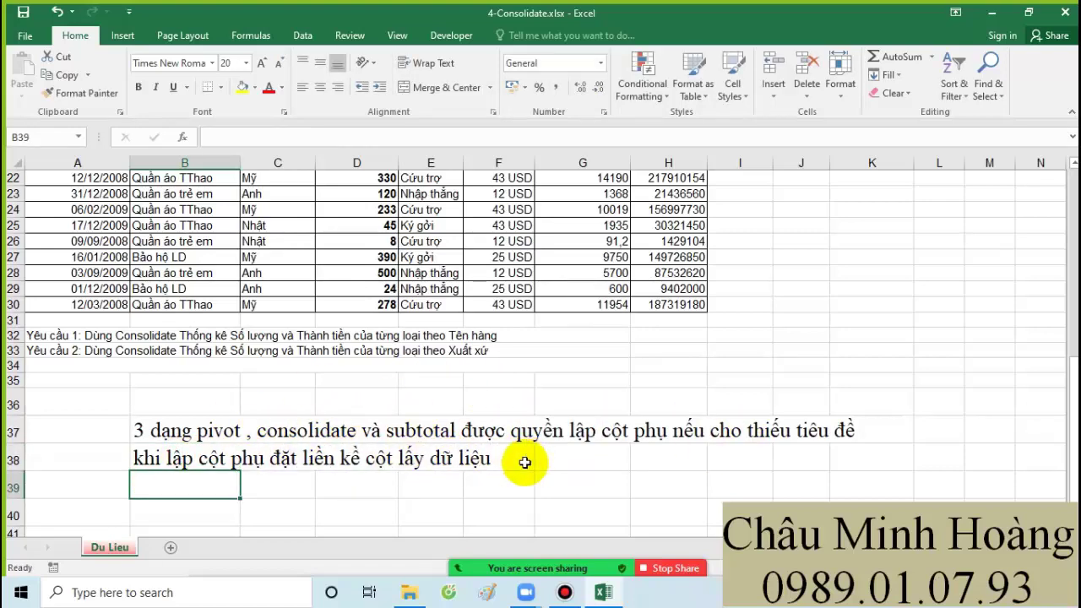
Insert blank cells at A3:A30 before the Ngay nhap hang column, shifting the table cells right
scroll(434, 482, "up", 6)
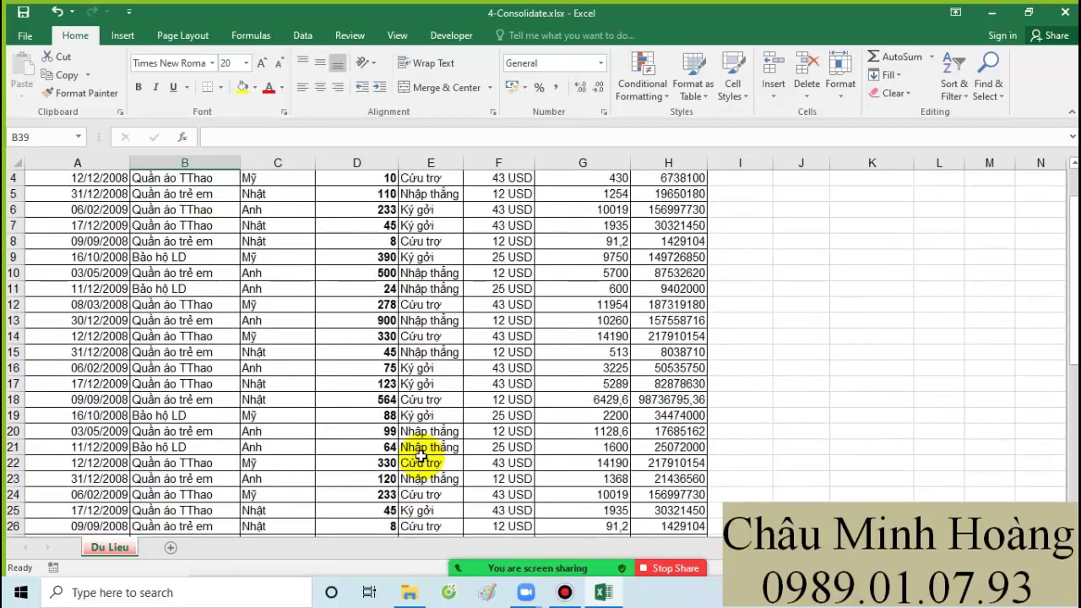
scroll(420, 456, "up", 1)
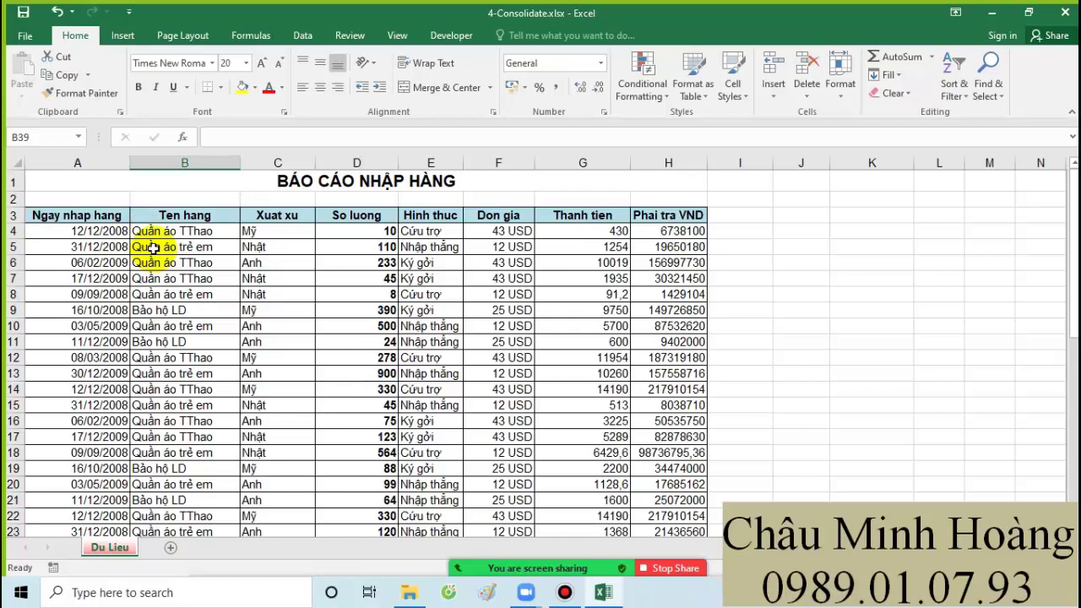
left_click_drag(110, 217, 650, 216)
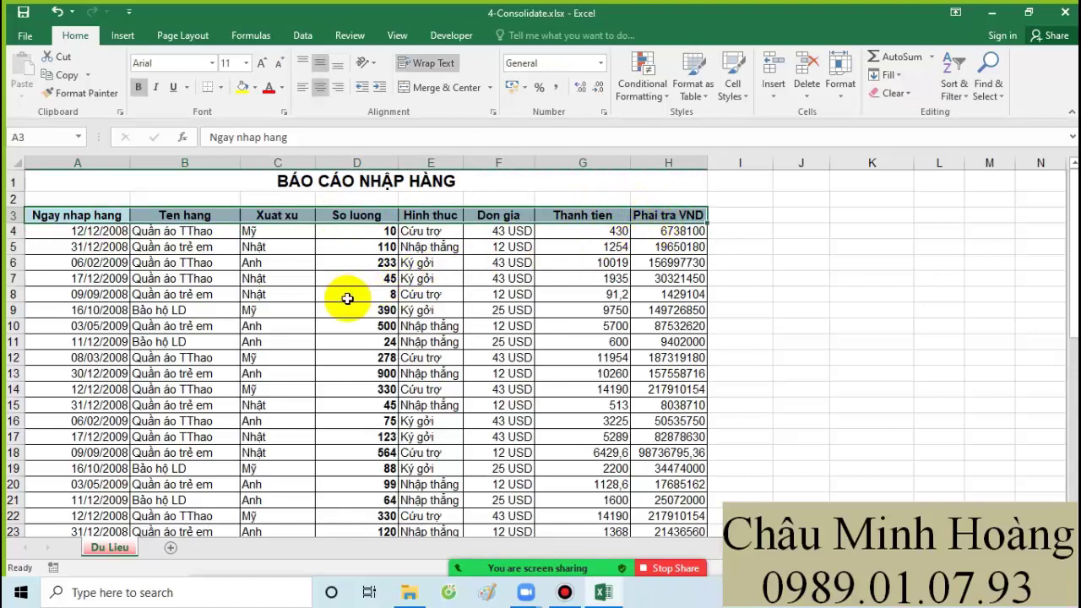
left_click_drag(63, 215, 103, 510)
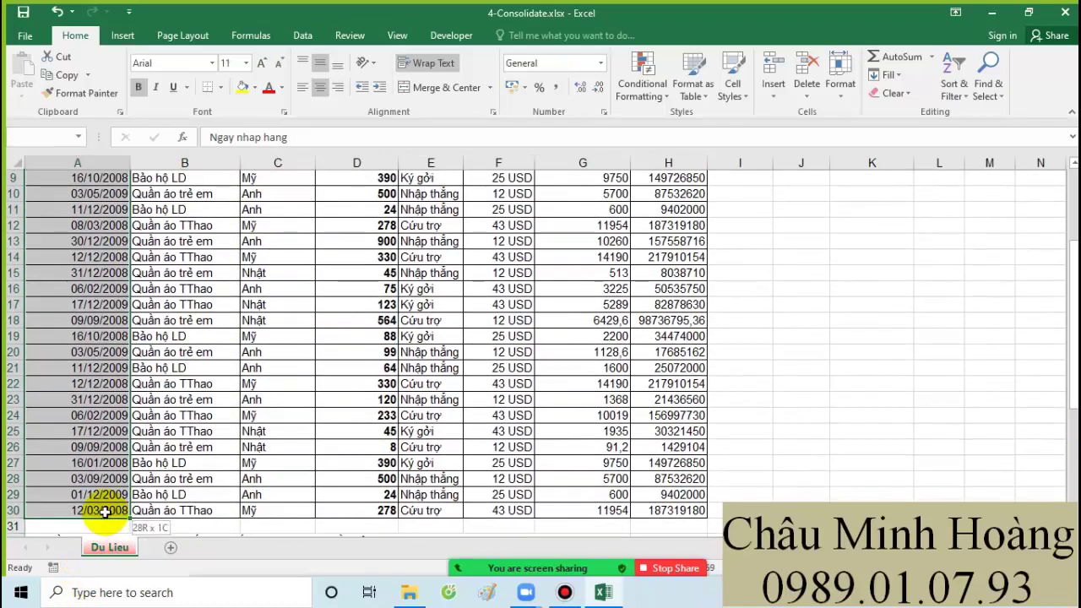
right_click(95, 493)
left_click(157, 288)
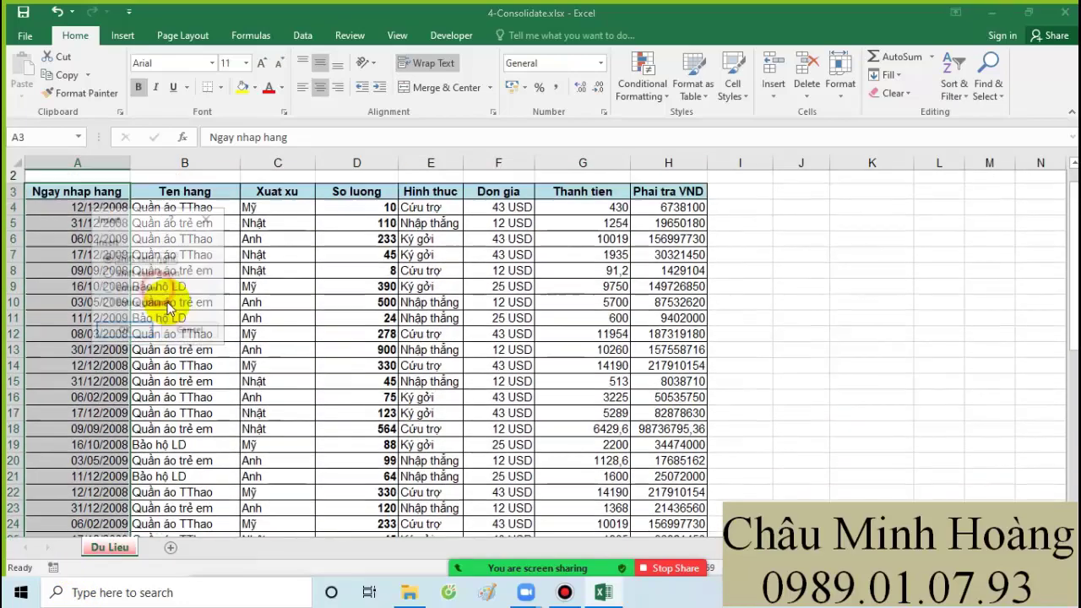
left_click(123, 330)
Insert blank cells at C3:C30 between the Ngay nhap hang and Ten hang columns, shifting the existing cells right
left_click_drag(291, 217, 285, 511)
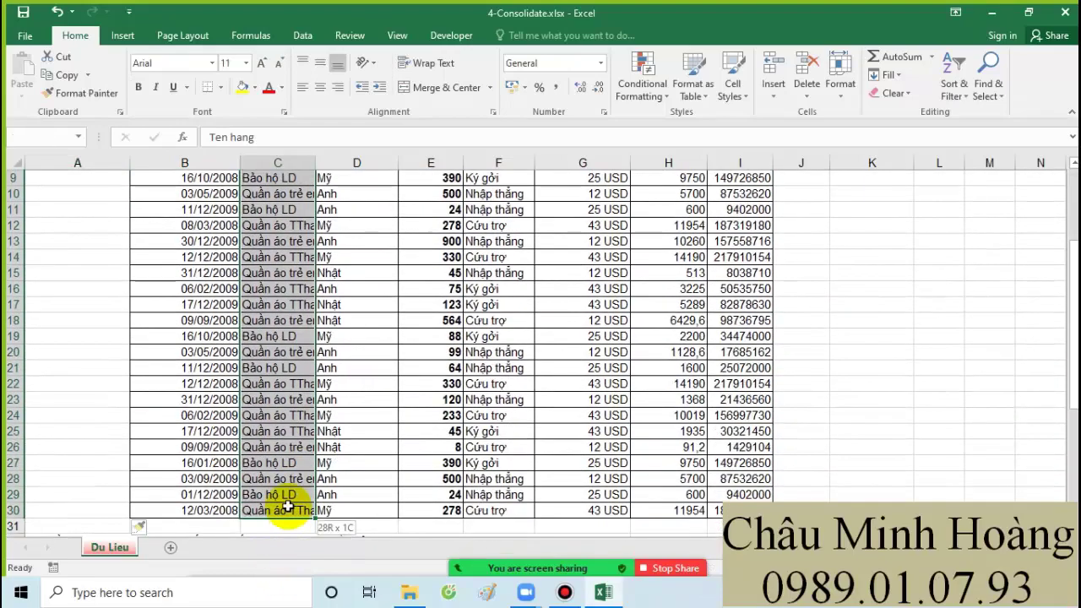
right_click(287, 509)
left_click(329, 301)
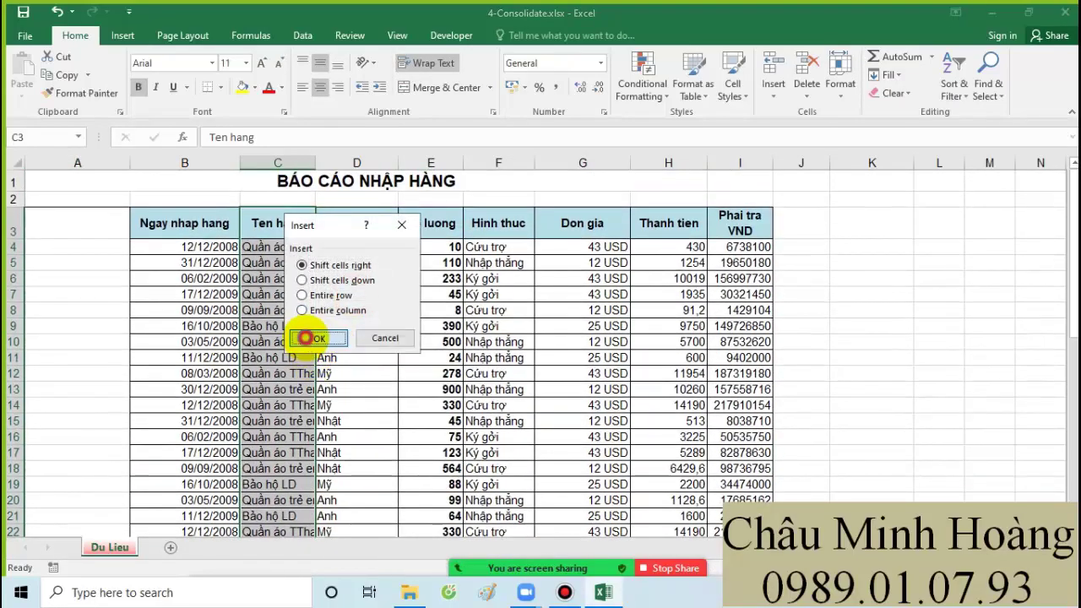
left_click(312, 336)
Enter the header "Tháng" in C3 for the helper column beside Ngay nhap hang
left_click_drag(200, 233, 282, 233)
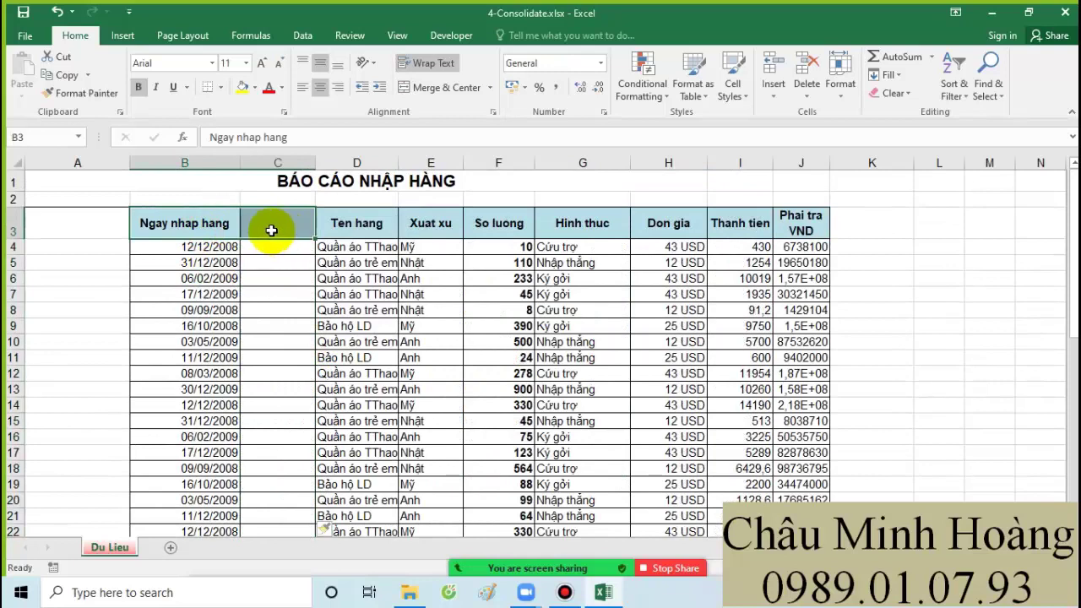
left_click(262, 222)
type("T")
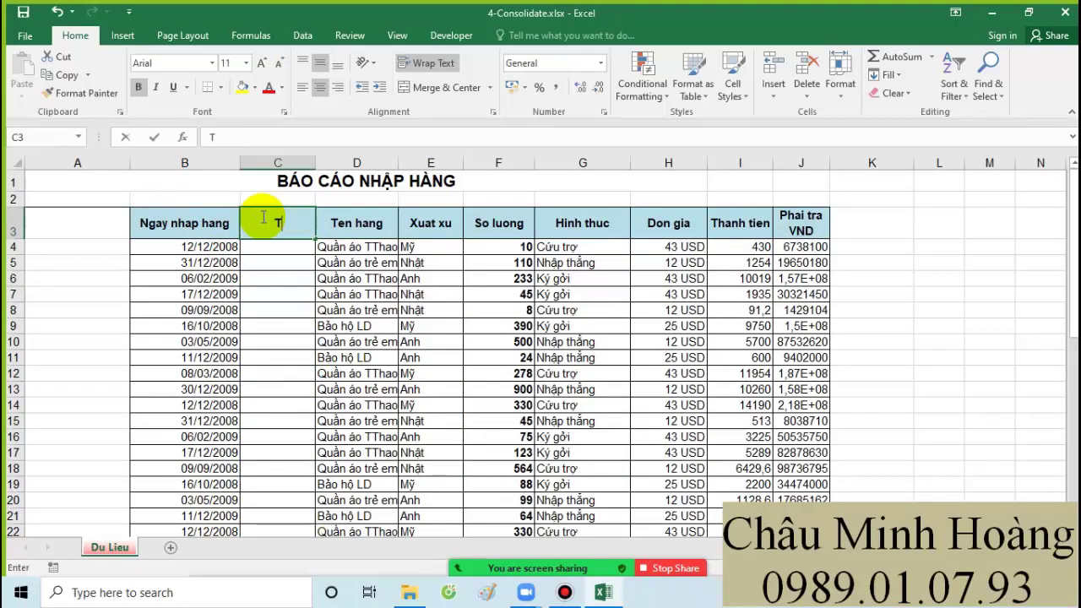
type("háng")
key("Return")
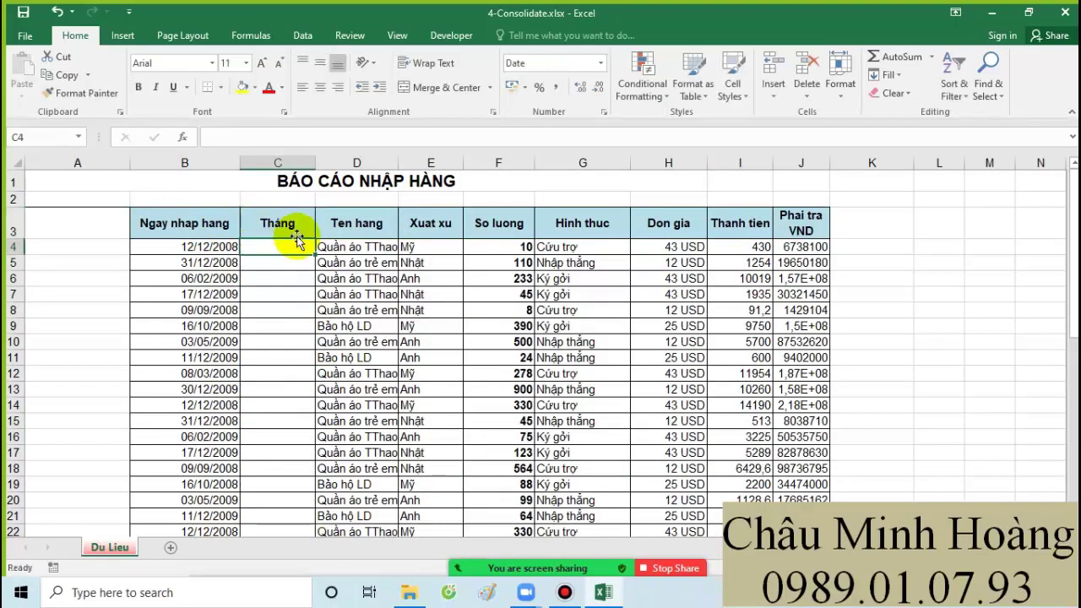
Enter the formula =MONTH(B4) in C4 to extract the month from the import date
type("=month")
key("Tab")
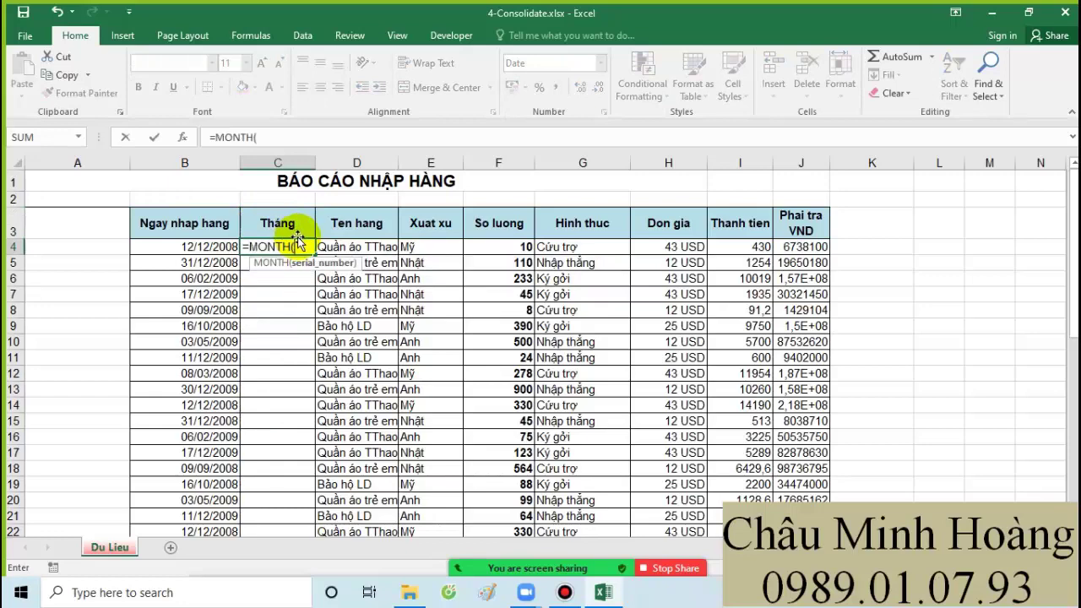
left_click(219, 250)
key("Return")
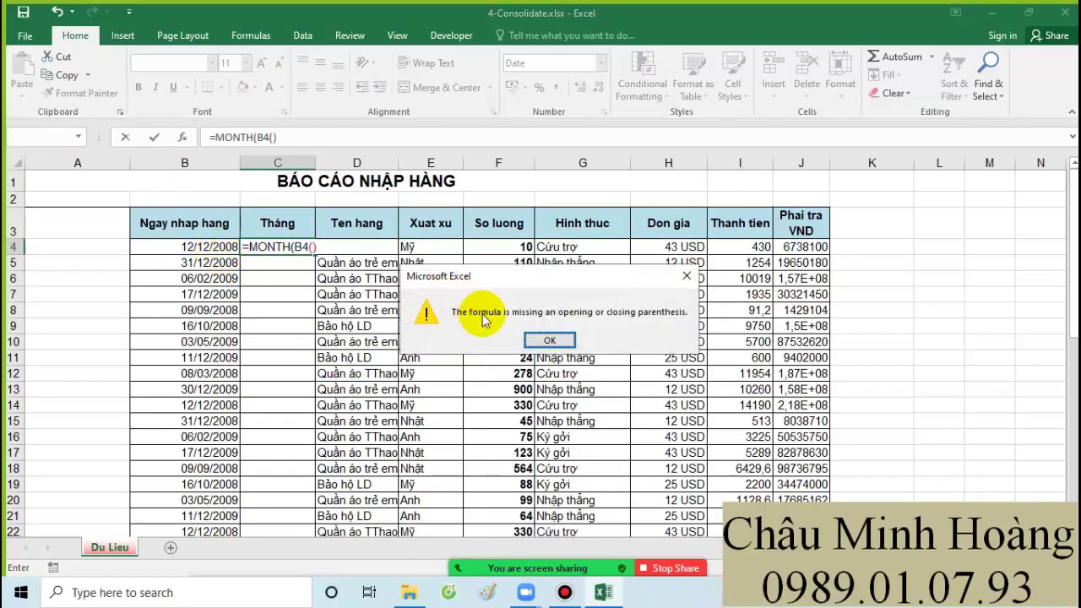
left_click(549, 338)
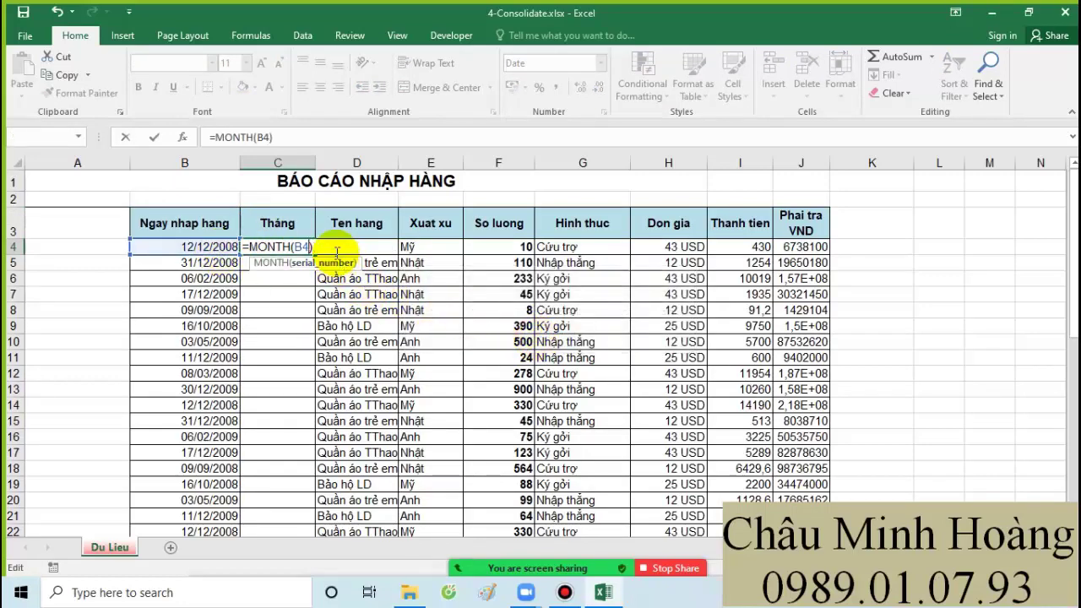
key("Return")
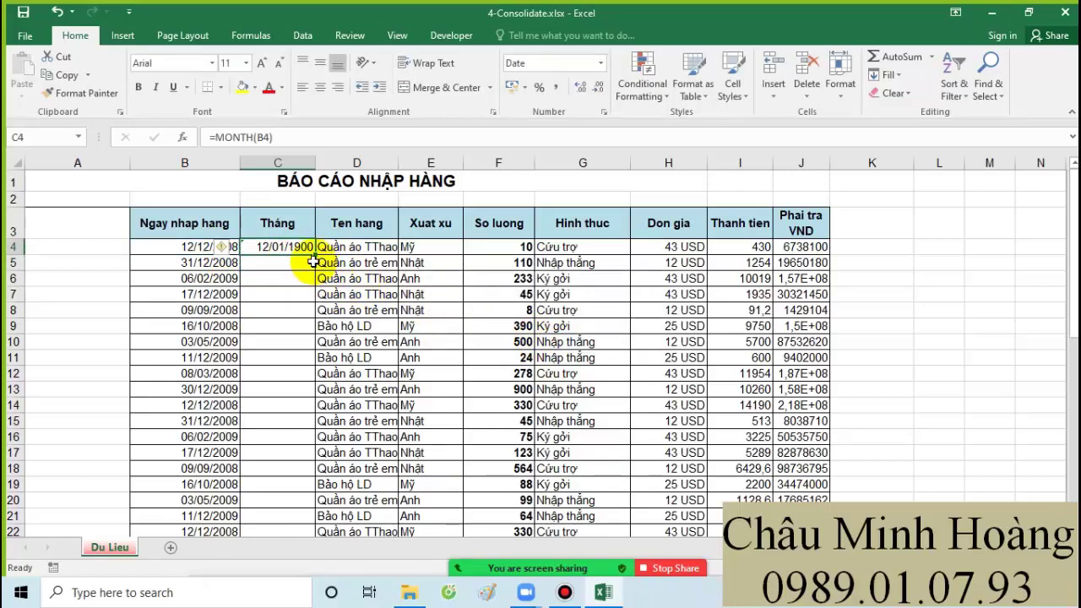
Apply the General number format to C4 and fill its month formula down to C30
left_click(603, 64)
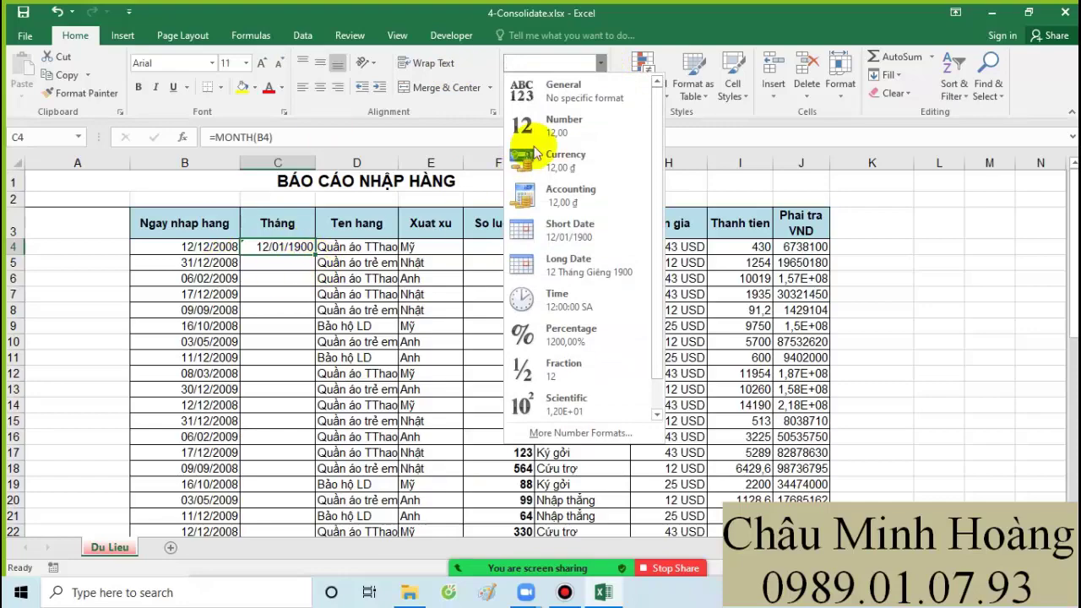
left_click(557, 87)
double_click(314, 253)
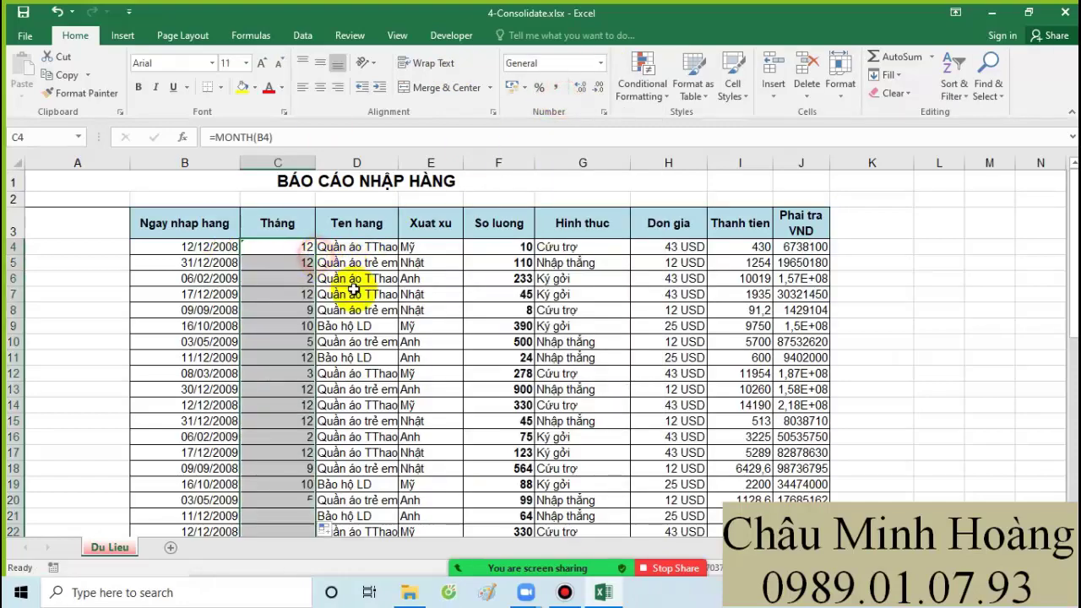
scroll(294, 282, "down", 4)
scroll(295, 321, "up", 4)
scroll(296, 329, "up", 1)
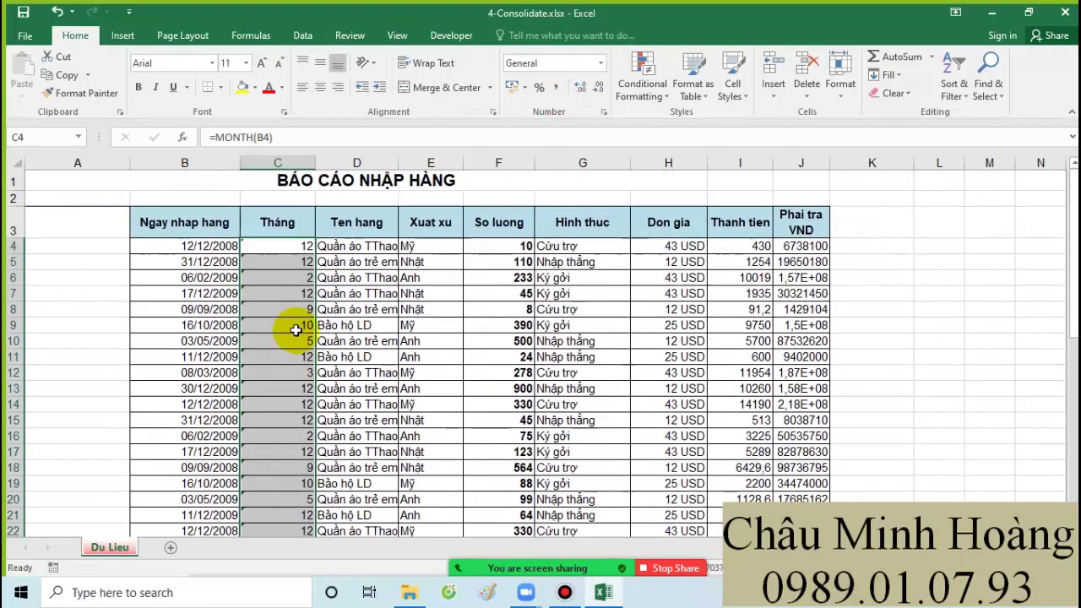
Enlarge the font of the month value in C4 to size 16
left_click(277, 250)
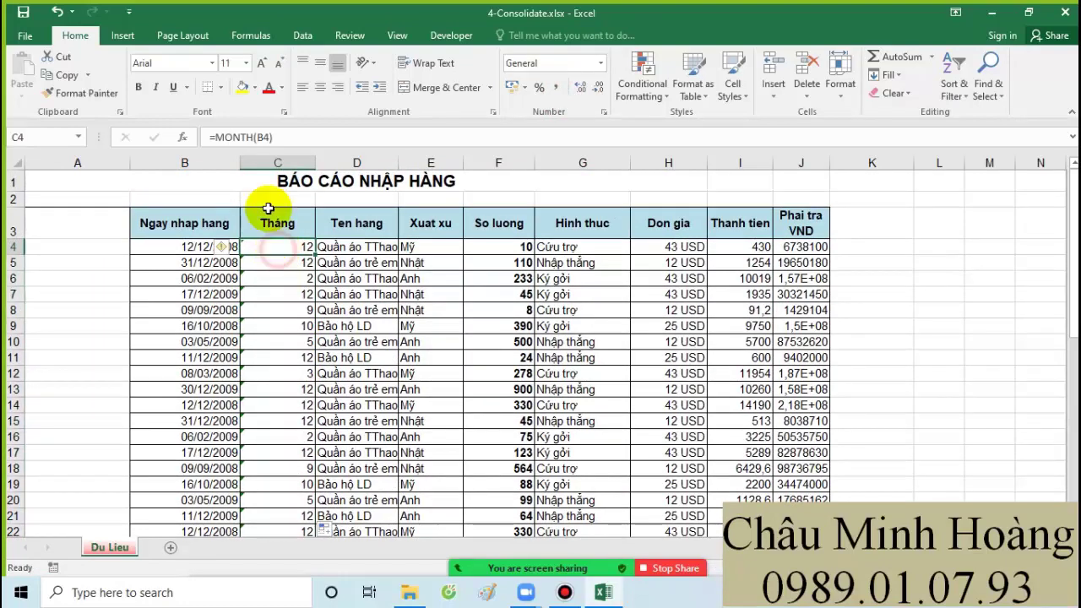
left_click(261, 63)
left_click(261, 63)
left_click(261, 63)
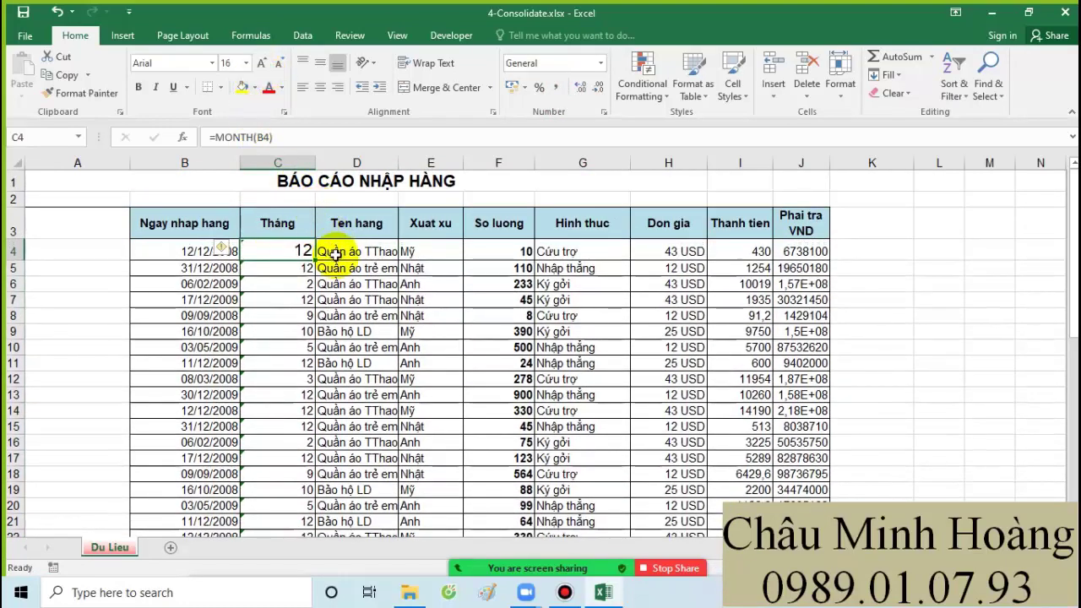
left_click_drag(285, 232, 285, 315)
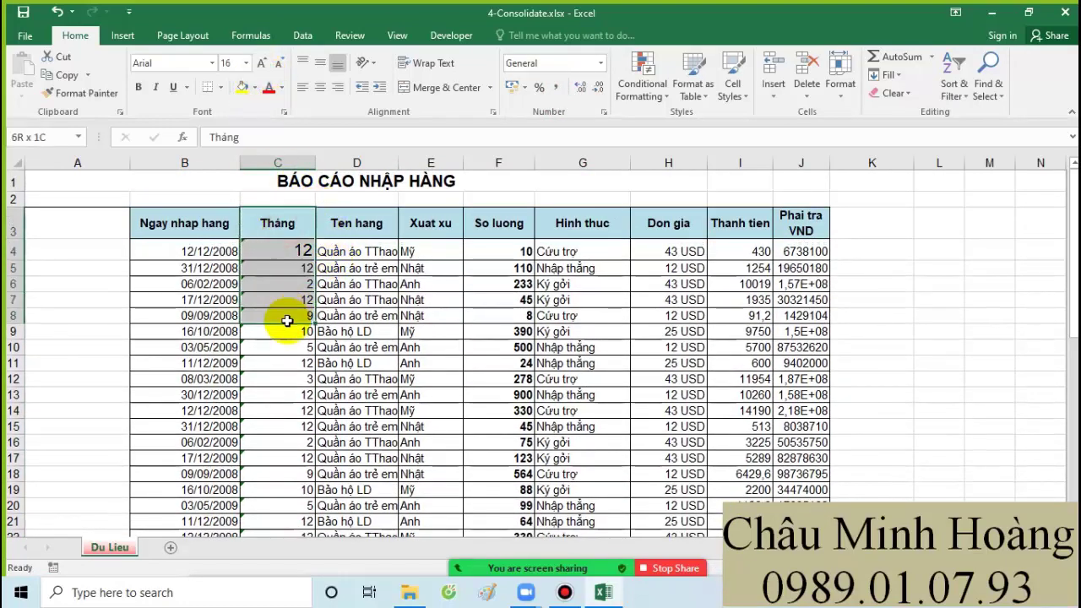
left_click(211, 217)
left_click_drag(268, 226, 285, 411)
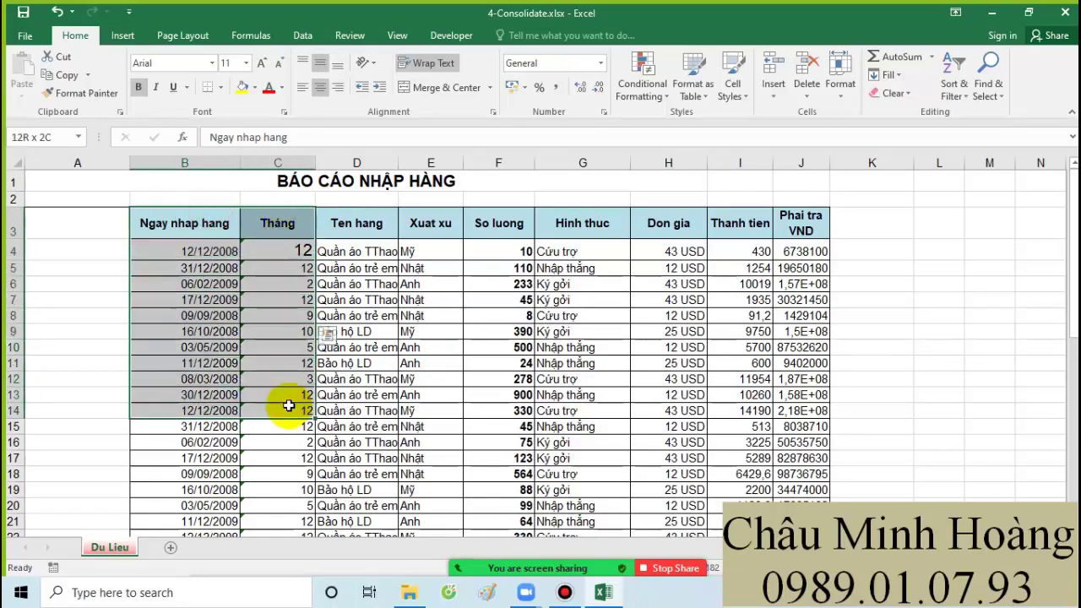
scroll(430, 380, "down", 8)
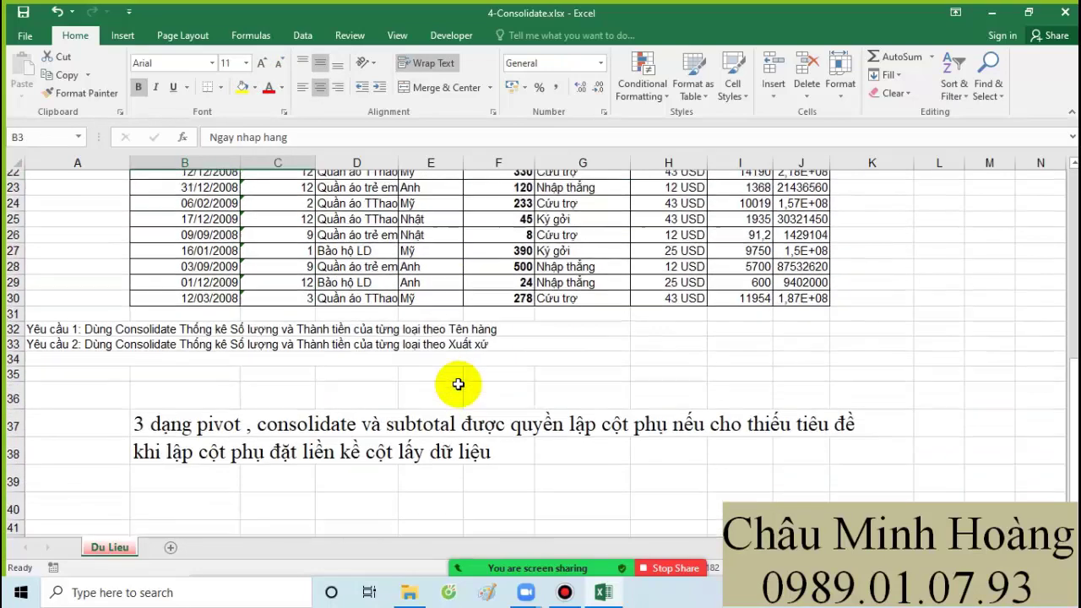
left_click_drag(115, 362, 937, 426)
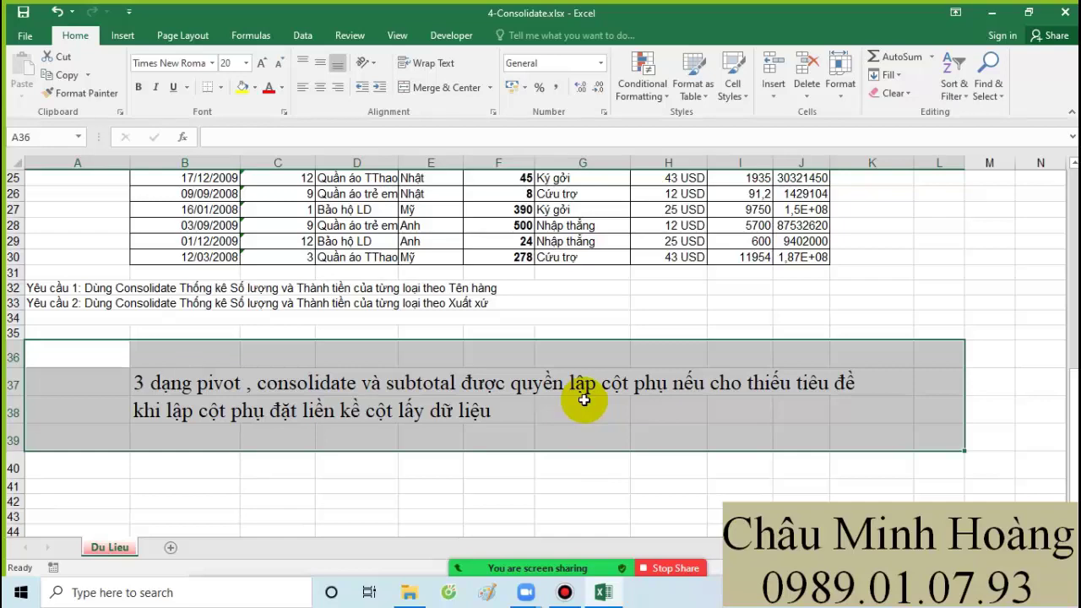
left_click(566, 594)
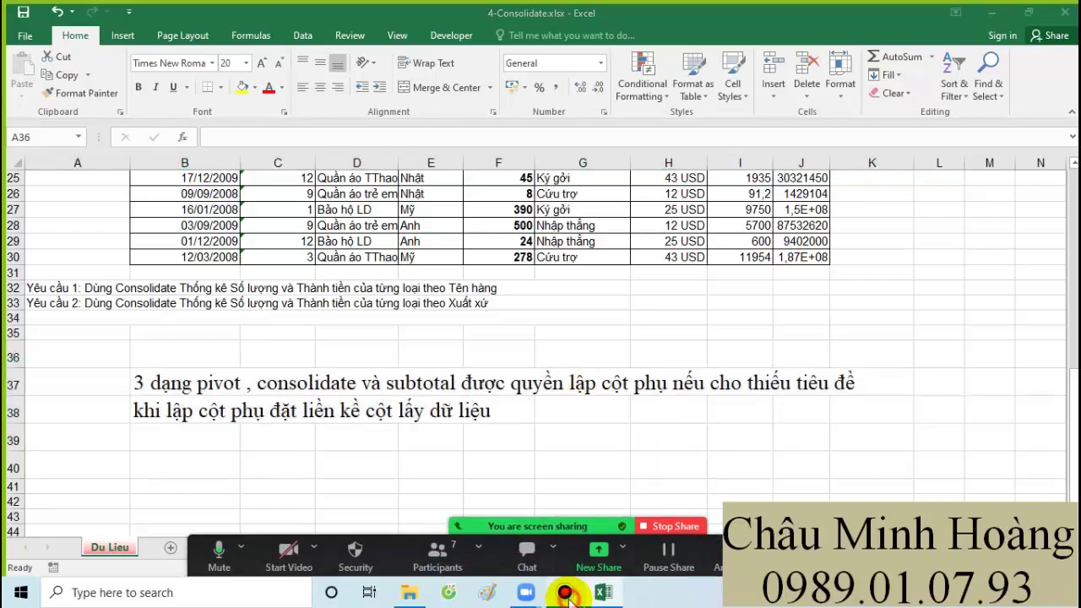